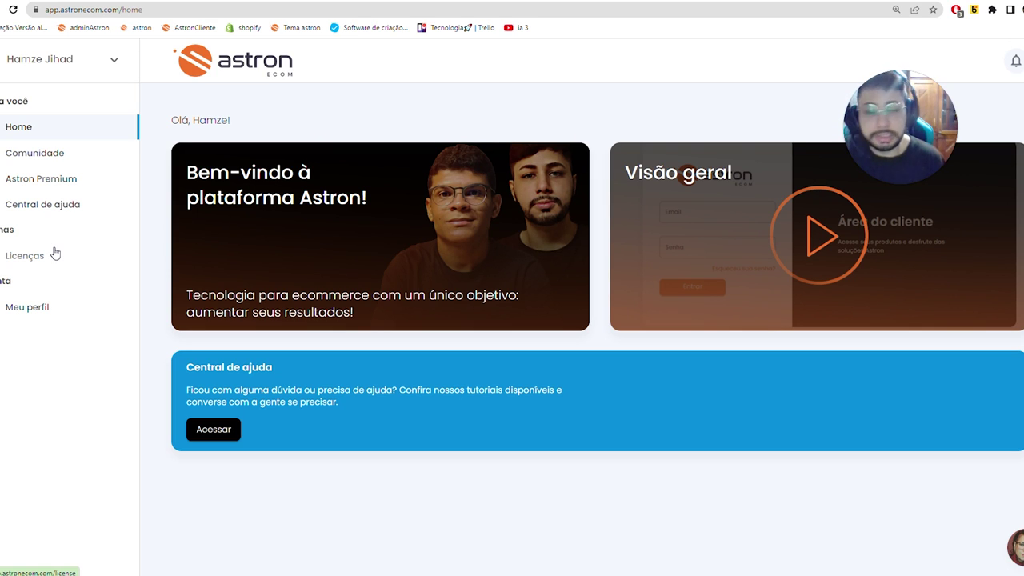
- Open the myshopify Astron licence, start then cancel the version 3.0 download, and play the setup tutorial
{"action": "left_click", "coordinate": [54, 254]}
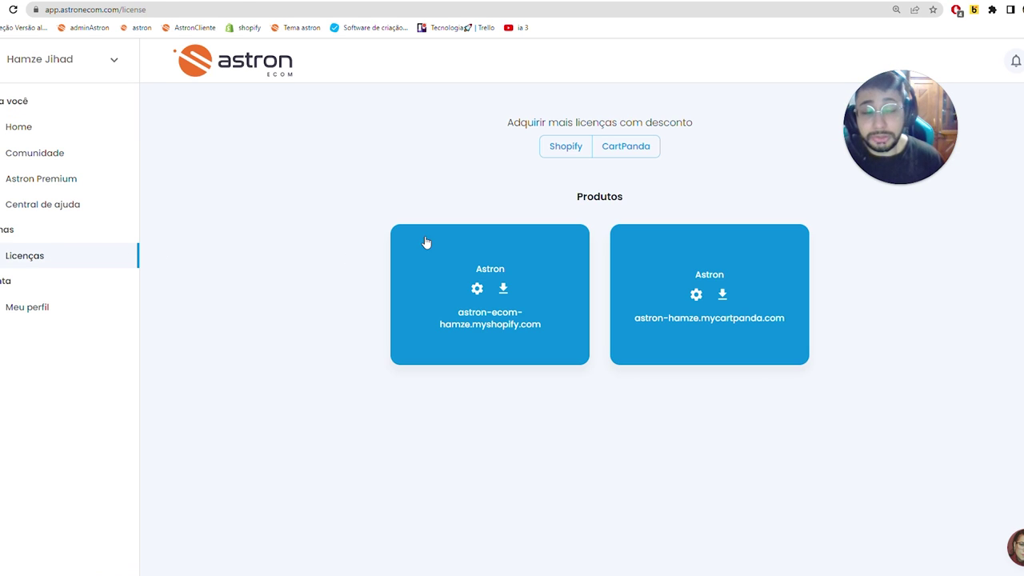
{"action": "left_click", "coordinate": [477, 288]}
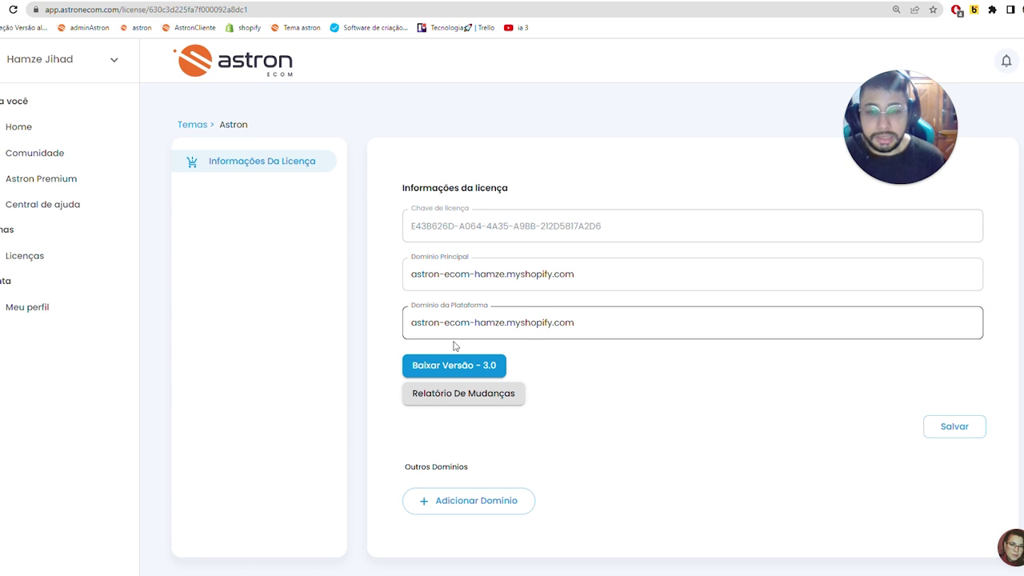
{"action": "left_click", "coordinate": [457, 365]}
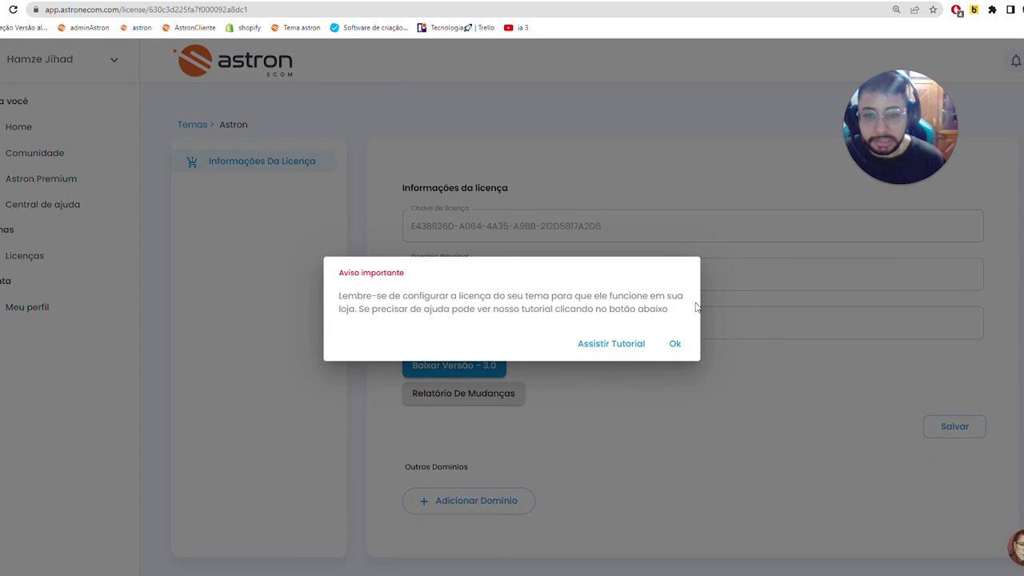
{"action": "left_click", "coordinate": [448, 297]}
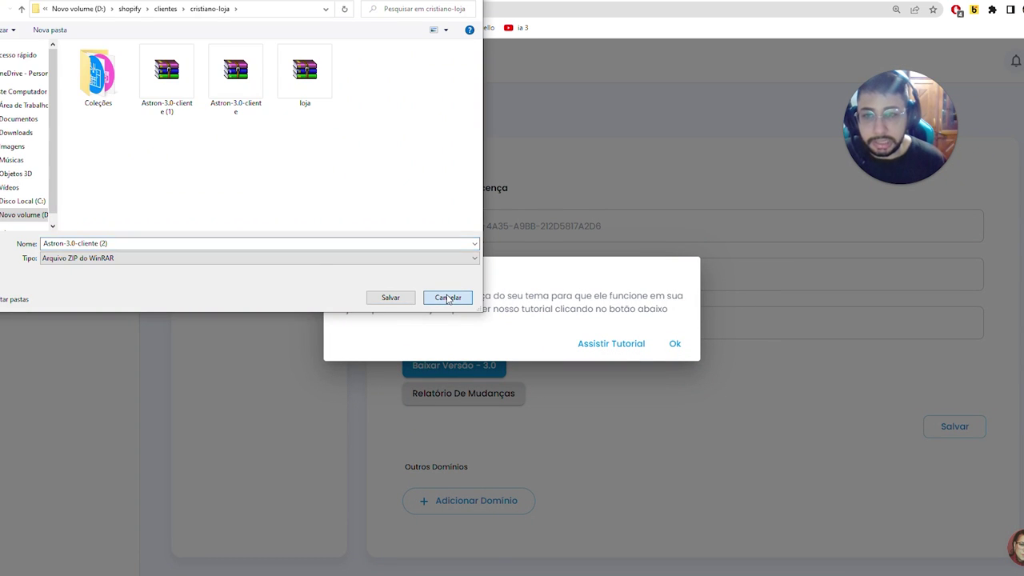
{"action": "left_click", "coordinate": [611, 343]}
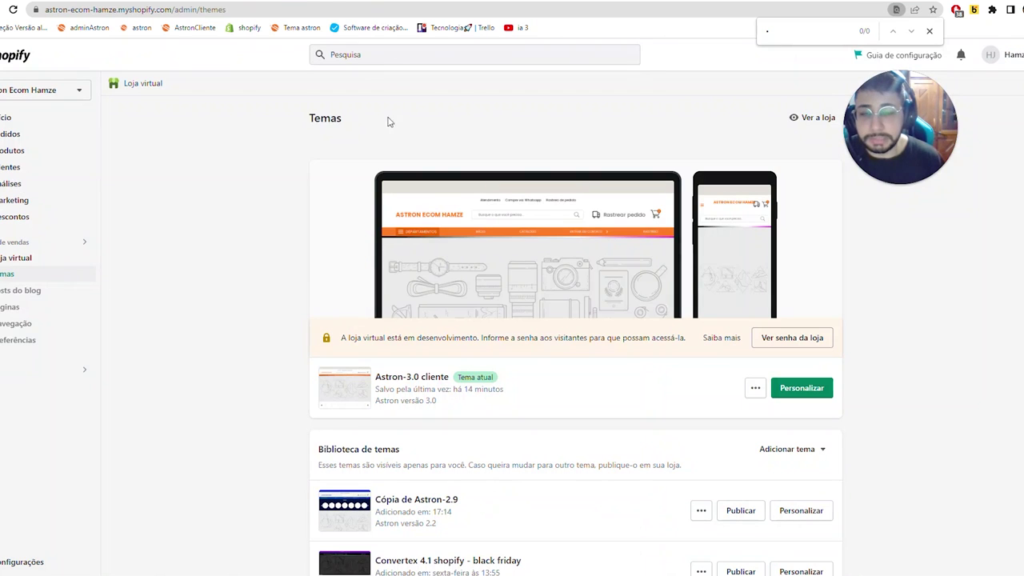
- Open Astron-3.0 cliente in the theme editor, then go back to the Temas page
{"action": "left_click", "coordinate": [802, 387]}
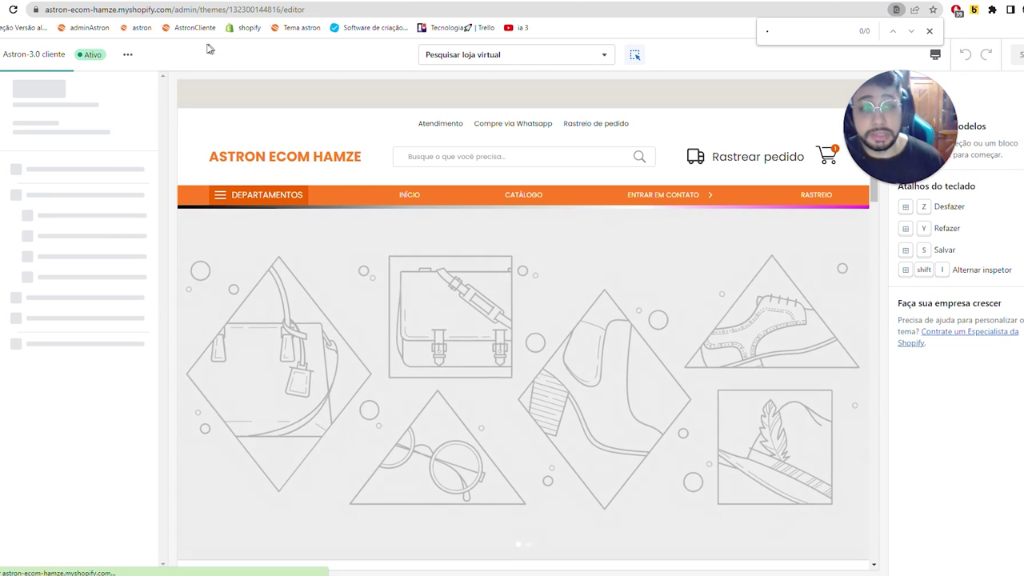
{"action": "left_click", "coordinate": [0, 56]}
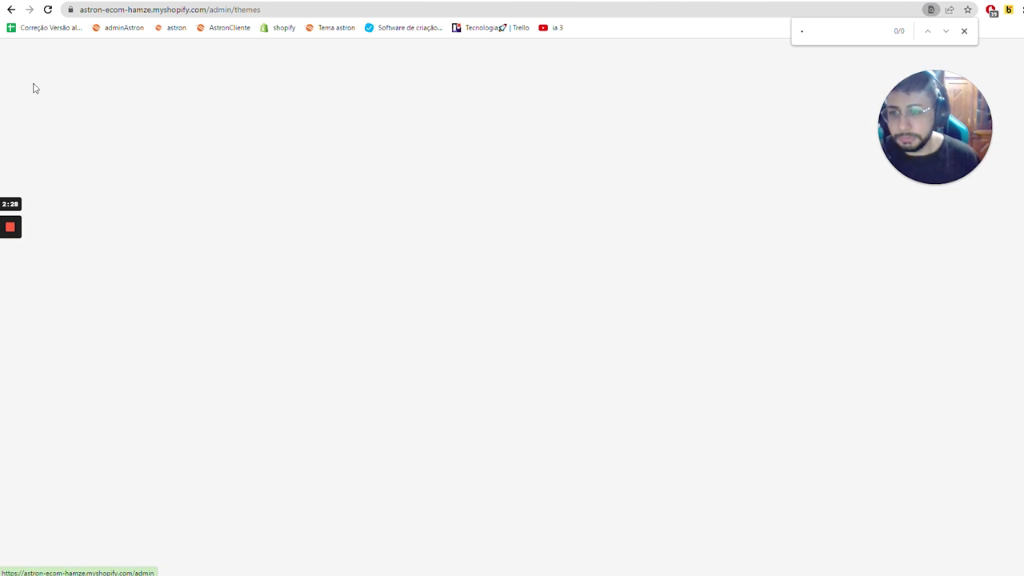
- Open the Produtos list and preview the Exemplo | Kits slipper on the Astron demo storefront
{"action": "left_click", "coordinate": [64, 163]}
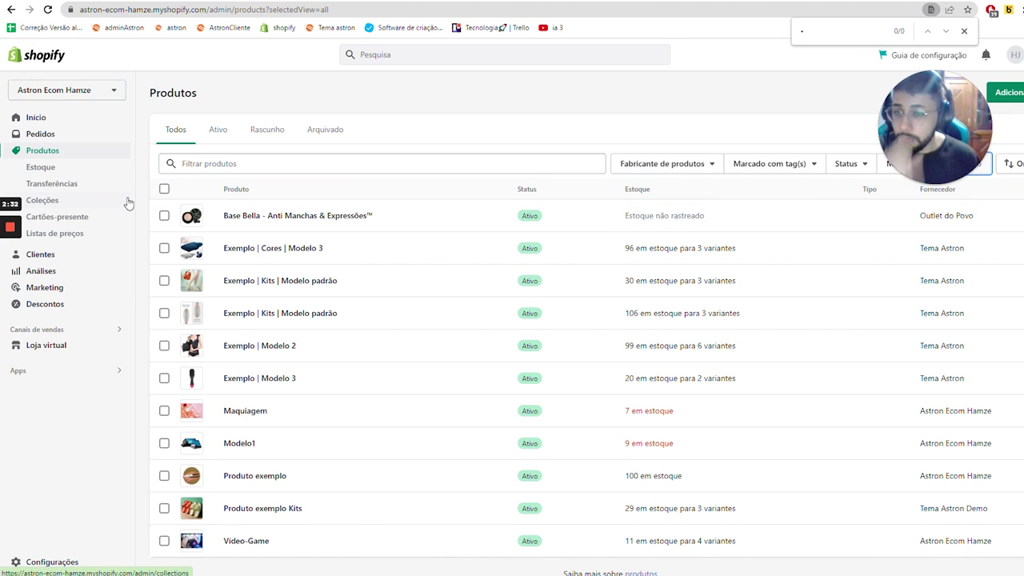
{"action": "scroll", "coordinate": [315, 371], "scroll_direction": "down", "scroll_amount": 1}
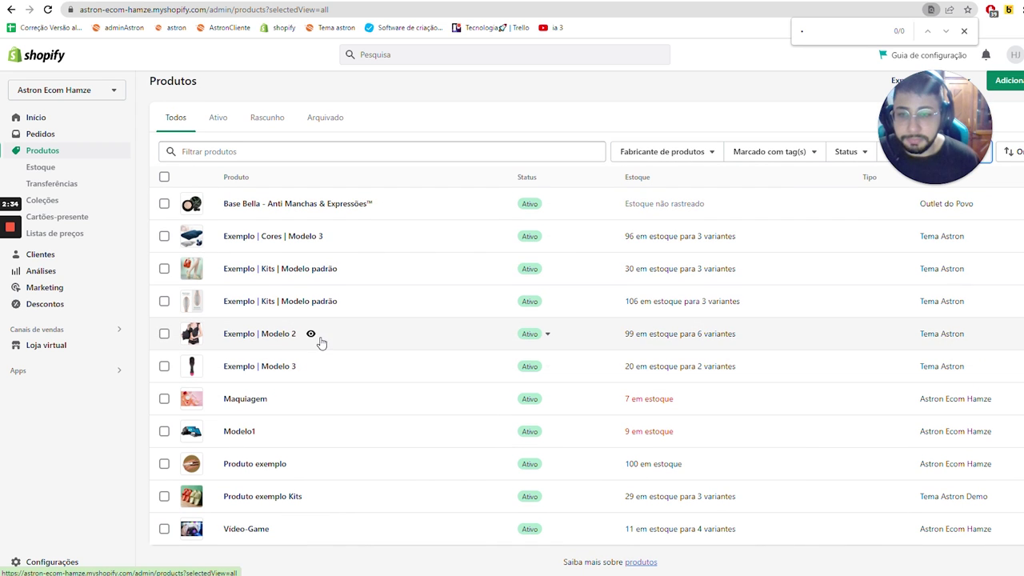
{"action": "left_click", "coordinate": [226, 27]}
{"action": "scroll", "coordinate": [245, 276], "scroll_direction": "down", "scroll_amount": 10}
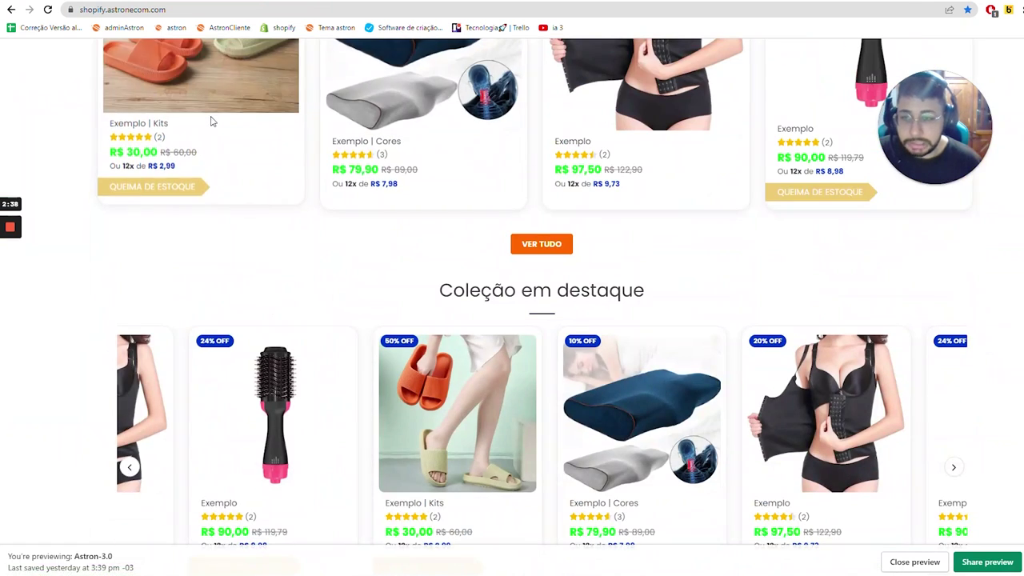
{"action": "left_click", "coordinate": [219, 108]}
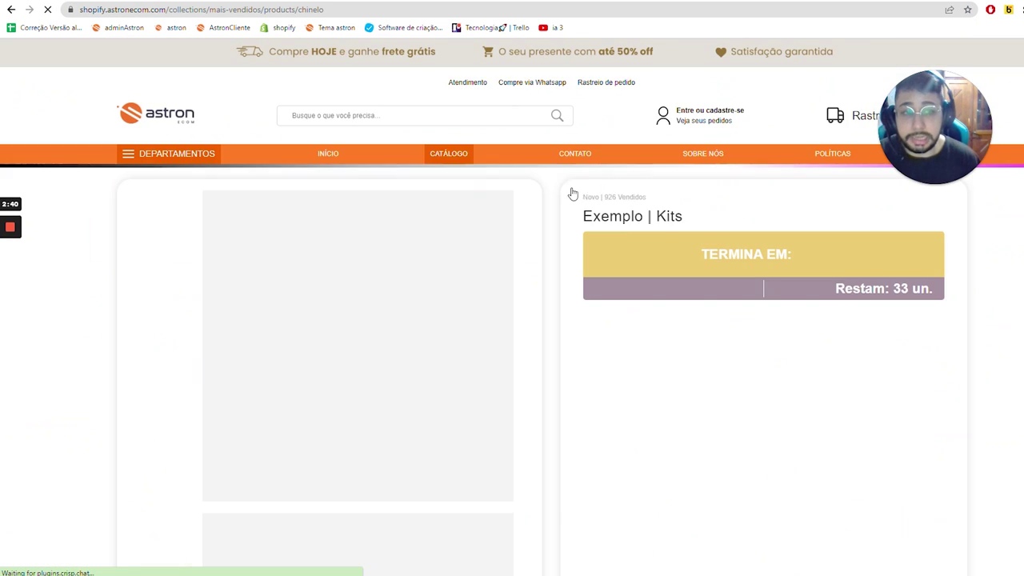
{"action": "scroll", "coordinate": [709, 389], "scroll_direction": "down", "scroll_amount": 2}
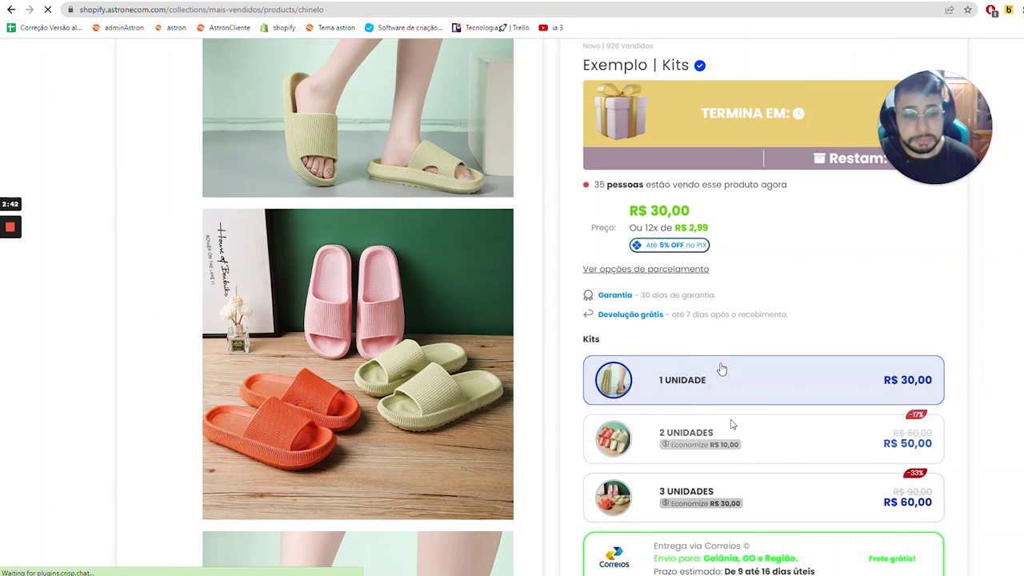
{"action": "scroll", "coordinate": [291, 47], "scroll_direction": "down", "scroll_amount": 2}
{"action": "key", "text": "ctrl+Tab"}
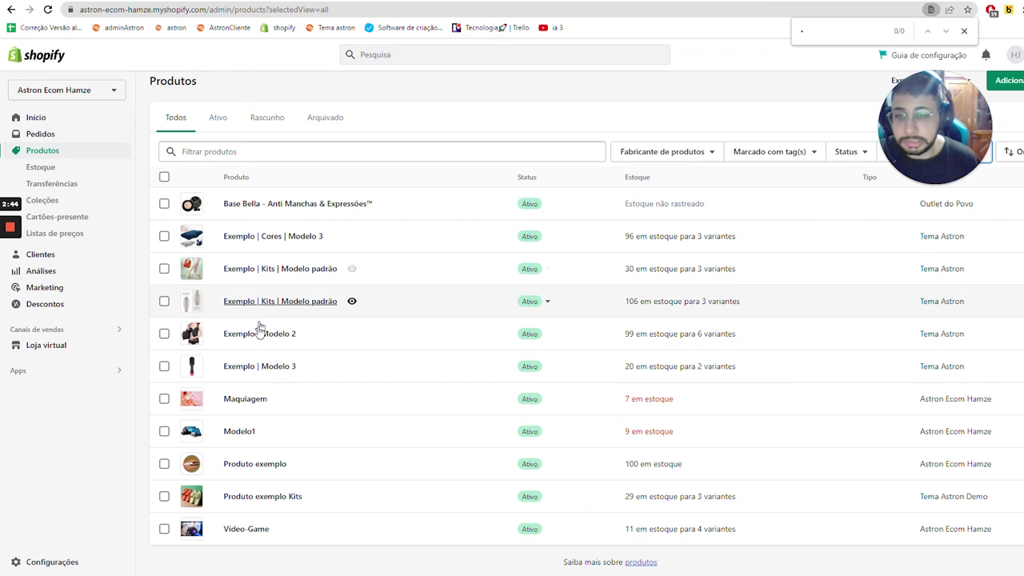
- In Exemplo | Kits | Modelo padrão, add a 'Kits' option, discard the duplicate, and compare with the storefront
{"action": "left_click", "coordinate": [265, 269]}
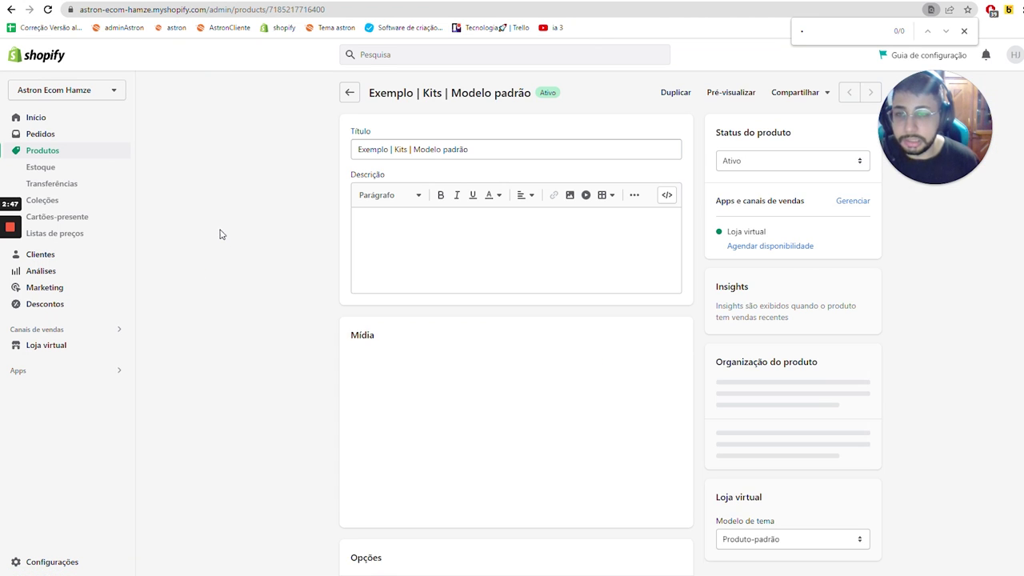
{"action": "scroll", "coordinate": [516, 376], "scroll_direction": "down", "scroll_amount": 6}
{"action": "scroll", "coordinate": [635, 399], "scroll_direction": "down", "scroll_amount": 4}
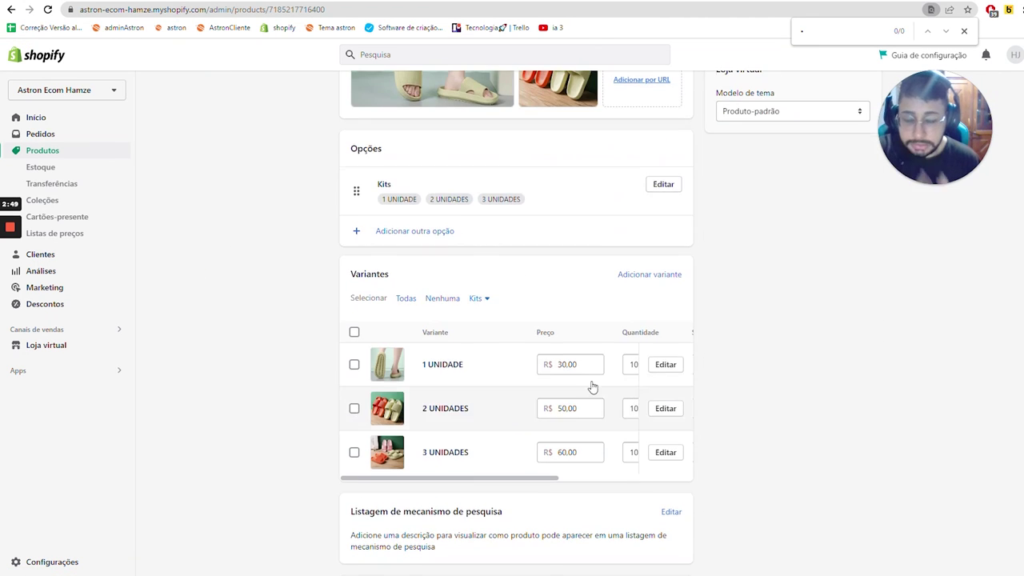
{"action": "left_click", "coordinate": [433, 232]}
{"action": "left_click", "coordinate": [436, 240]}
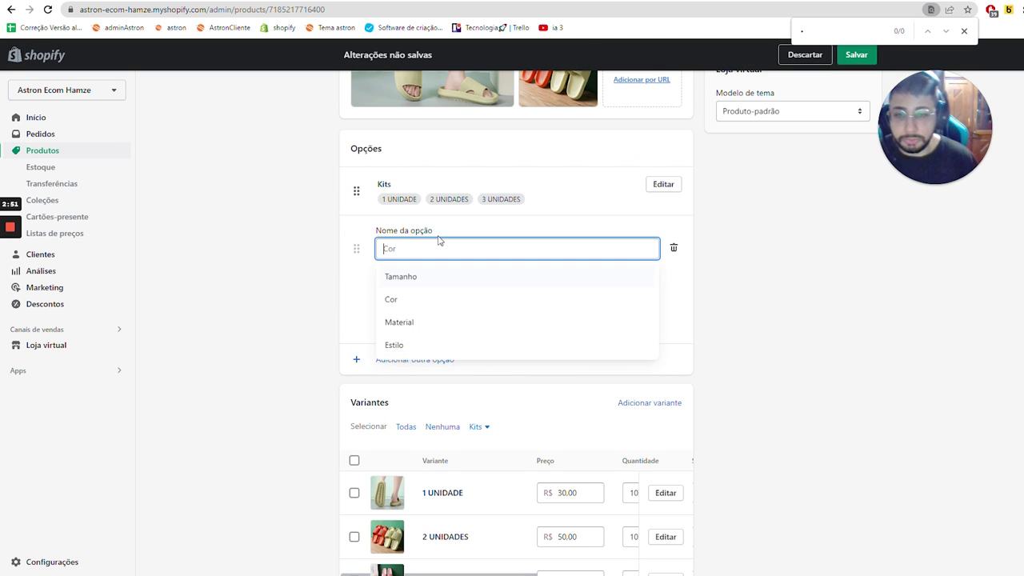
{"action": "key", "text": "Caps_Lock"}
{"action": "type", "text": "k"}
{"action": "key", "text": "BackSpace"}
{"action": "type", "text": "K"}
{"action": "key", "text": "Caps_Lock"}
{"action": "type", "text": "its"}
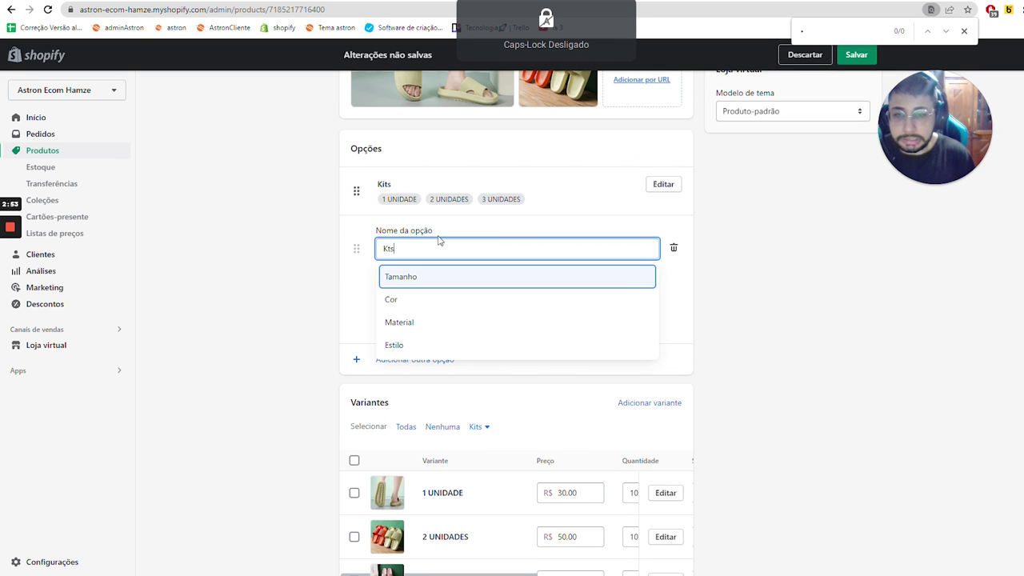
{"action": "left_click", "coordinate": [759, 272]}
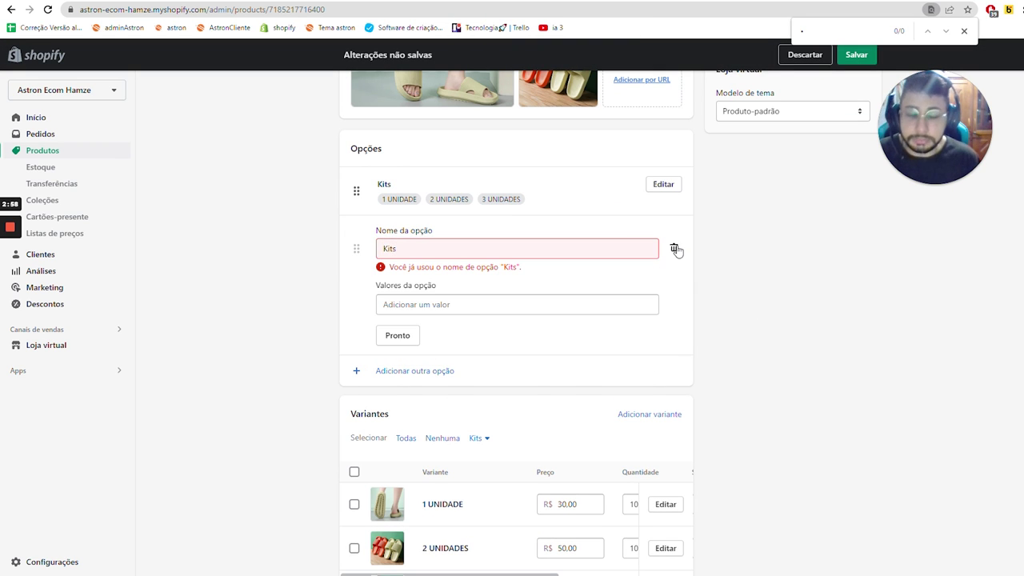
{"action": "left_click", "coordinate": [674, 248]}
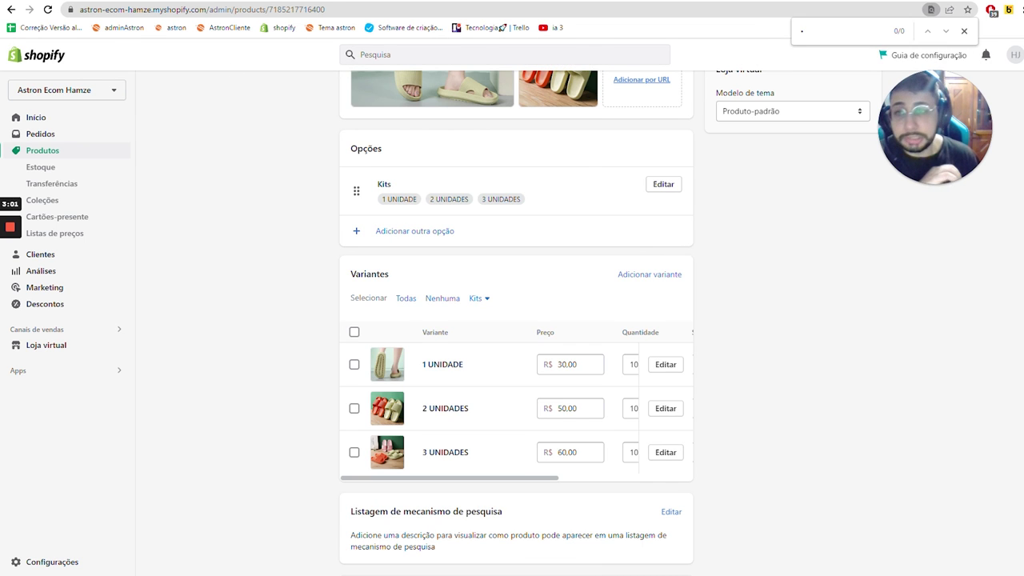
{"action": "key", "text": "ctrl+Tab"}
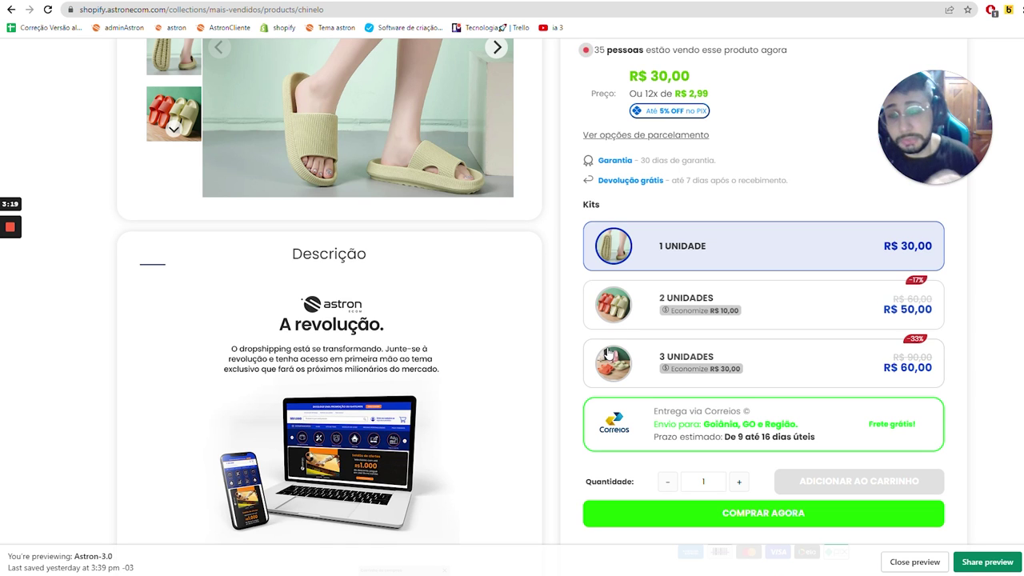
{"action": "key", "text": "ctrl+Tab"}
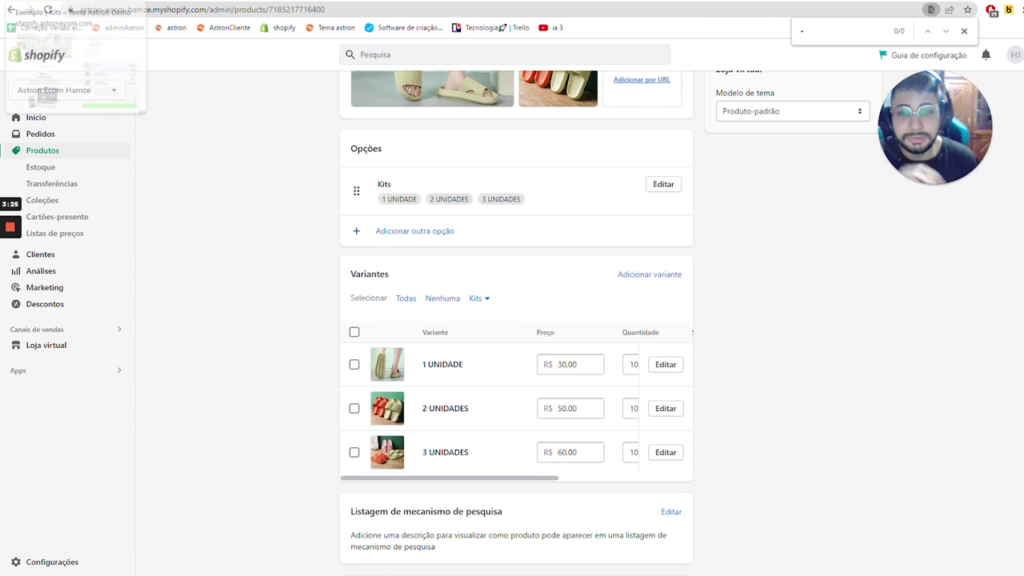
- In a private window, open the Astron help centre and its article on using kits
{"action": "key", "text": "ctrl+Tab"}
{"action": "scroll", "coordinate": [365, 256], "scroll_direction": "up", "scroll_amount": 5}
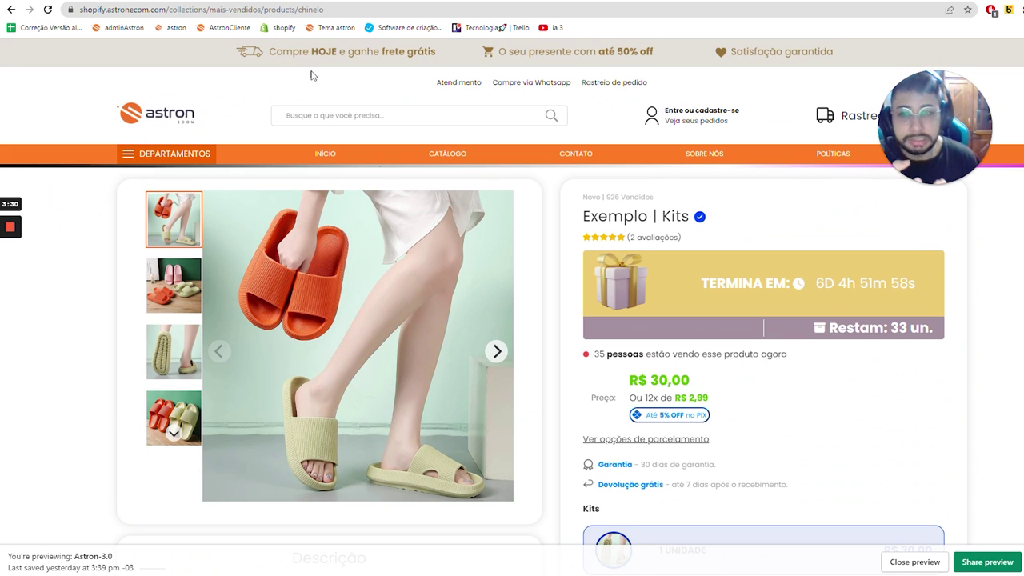
{"action": "key", "text": "ctrl+shift+n"}
{"action": "type", "text": "central"}
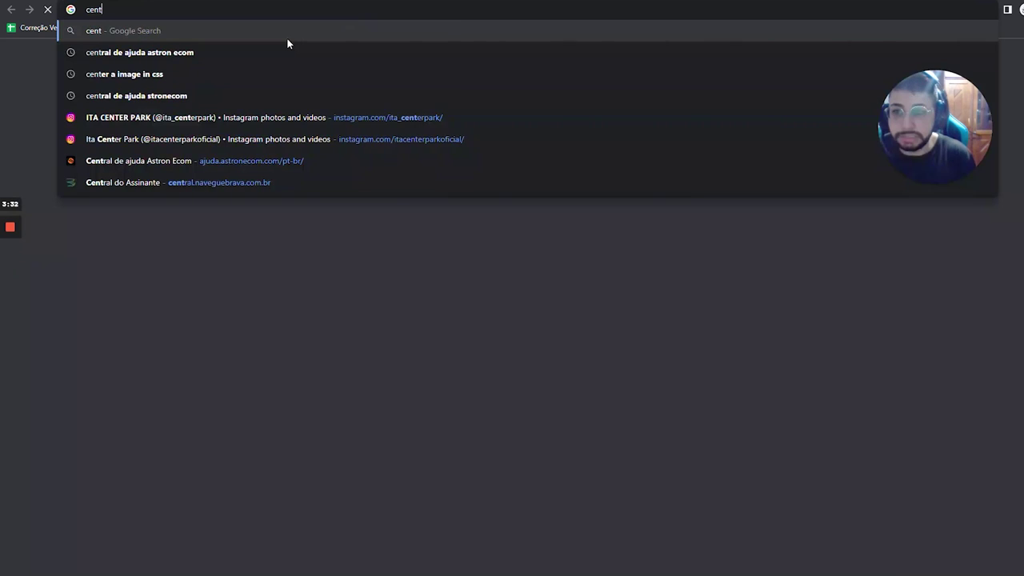
{"action": "key", "text": "Down"}
{"action": "key", "text": "Down"}
{"action": "key", "text": "Down"}
{"action": "key", "text": "Down"}
{"action": "key", "text": "Down"}
{"action": "key", "text": "Down"}
{"action": "key", "text": "Down"}
{"action": "key", "text": "Return"}
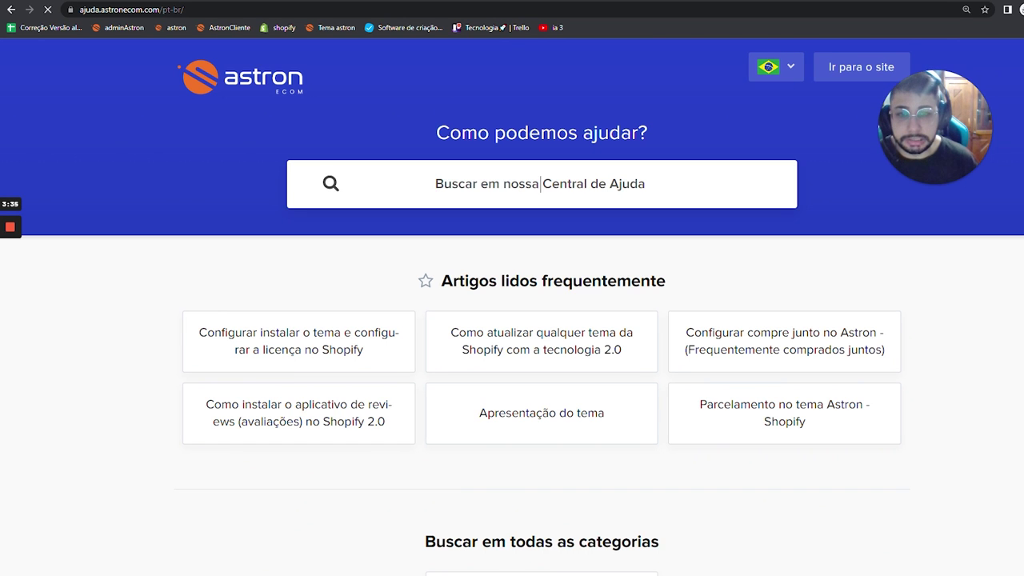
{"action": "type", "text": "kits"}
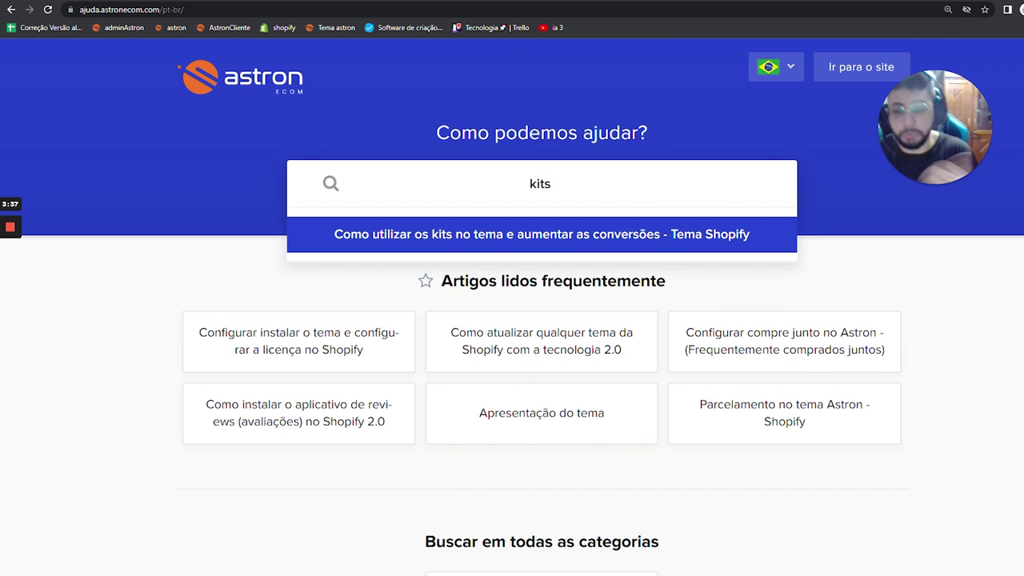
{"action": "left_click", "coordinate": [533, 246]}
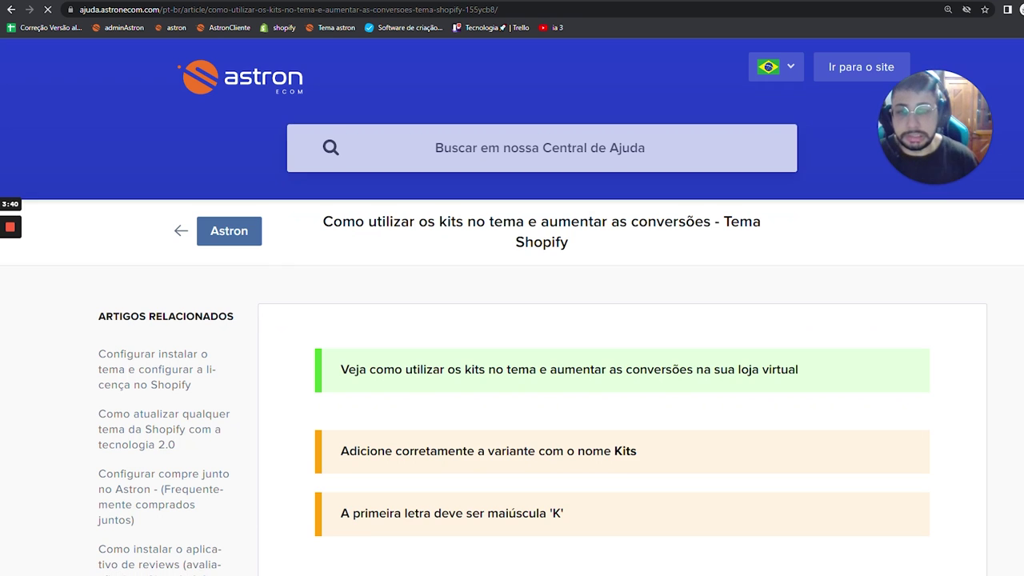
- Close the help tabs and review the product's variants in the admin
{"action": "key", "text": "ctrl+w"}
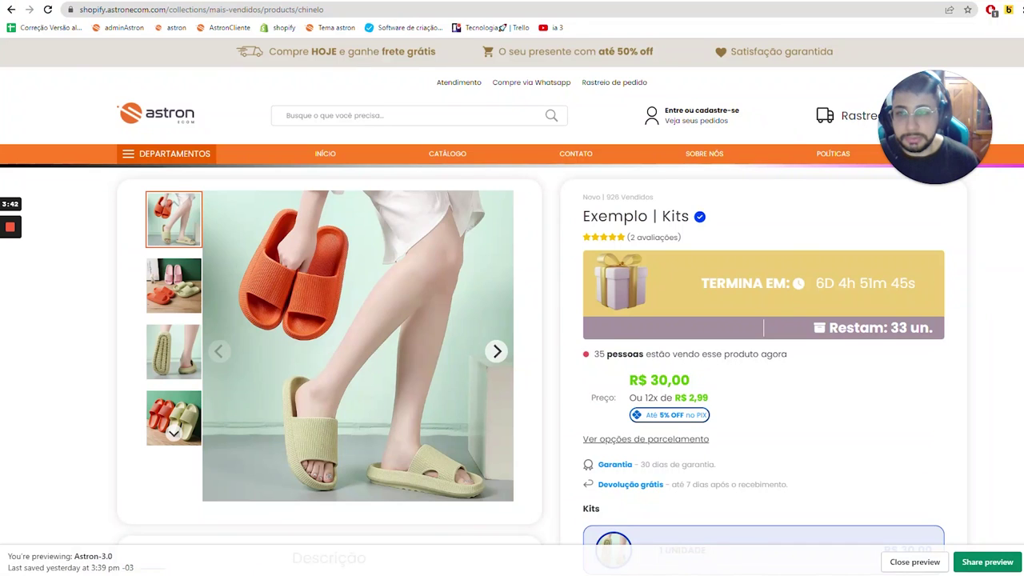
{"action": "key", "text": "ctrl+w"}
{"action": "key", "text": "ctrl+w"}
{"action": "scroll", "coordinate": [372, 346], "scroll_direction": "down", "scroll_amount": 15}
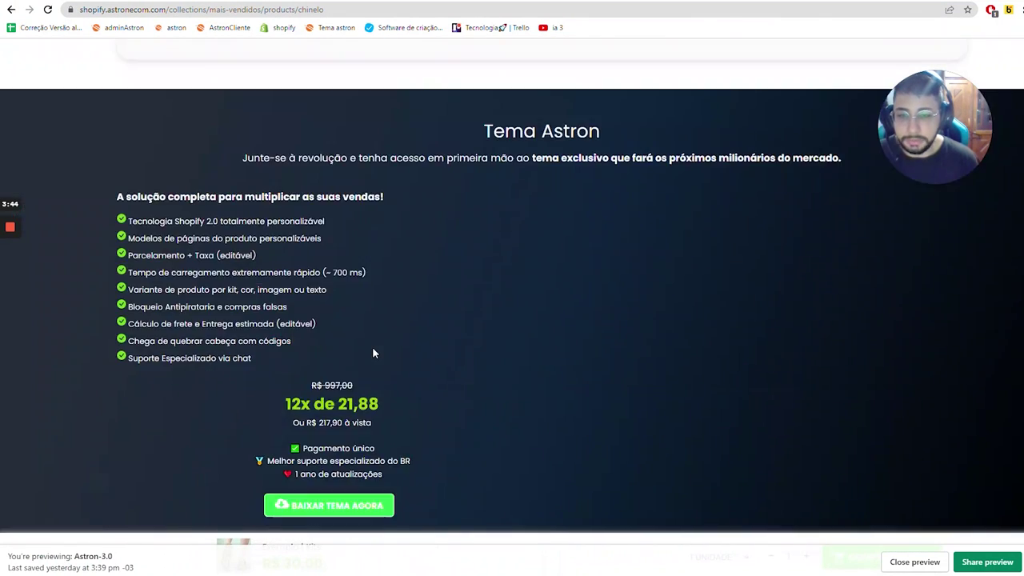
{"action": "scroll", "coordinate": [373, 352], "scroll_direction": "up", "scroll_amount": 5}
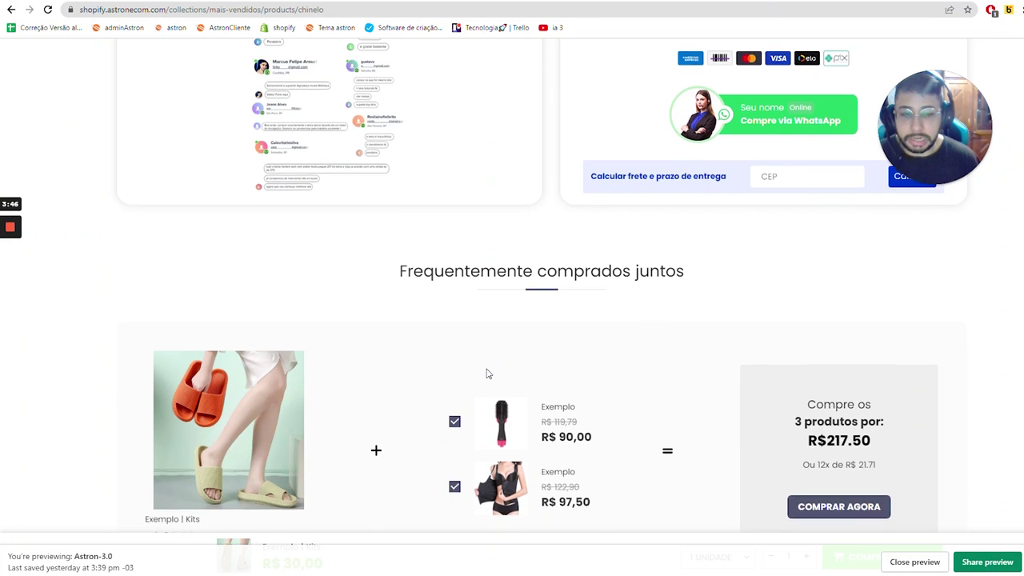
{"action": "scroll", "coordinate": [485, 371], "scroll_direction": "down", "scroll_amount": 2}
- Look up the compre-junto setup article in the help centre, then return to the admin product page
{"action": "key", "text": "alt+Tab"}
{"action": "left_click", "coordinate": [541, 147]}
{"action": "type", "text": "compre-j"}
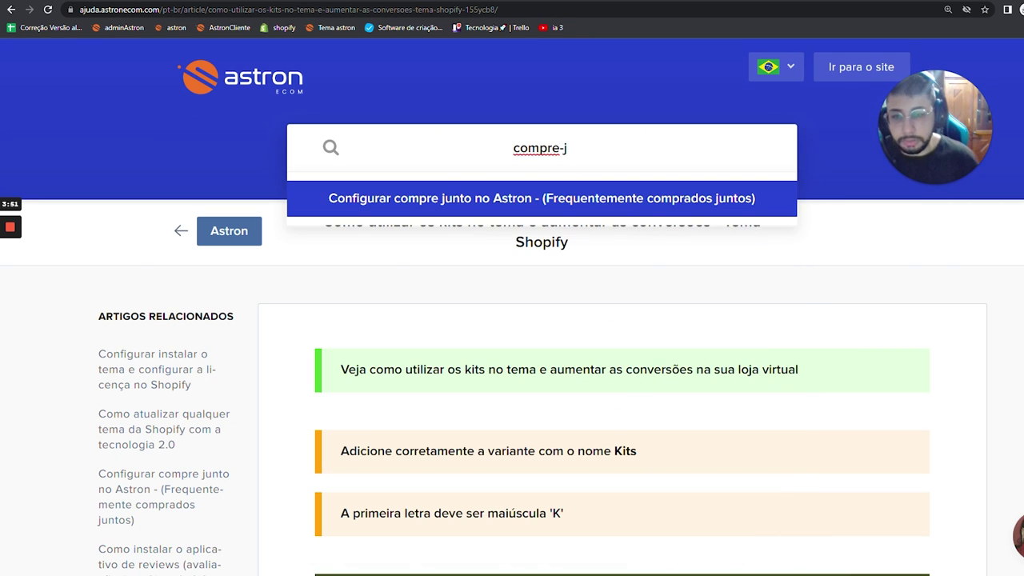
{"action": "left_click", "coordinate": [461, 188]}
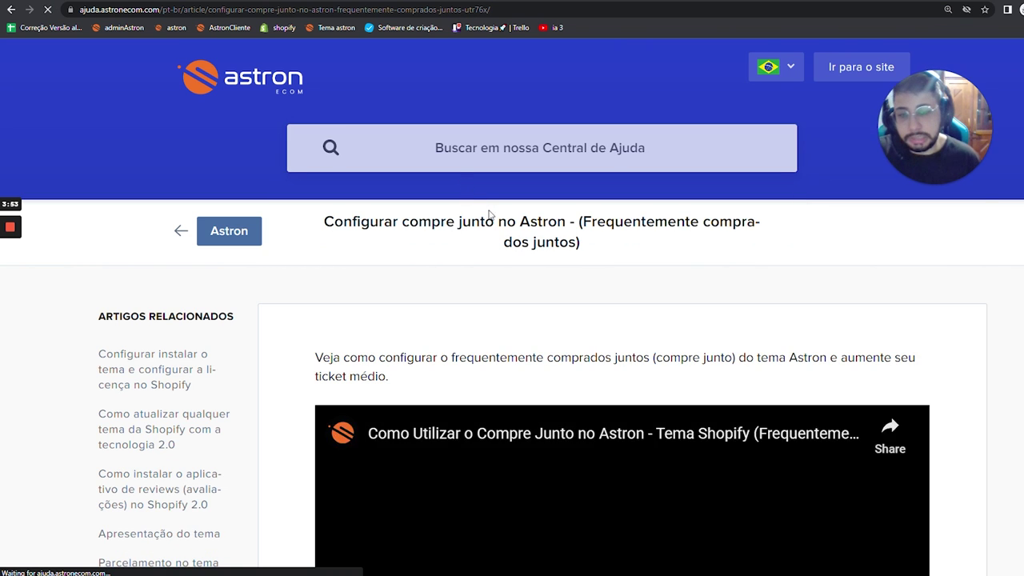
{"action": "scroll", "coordinate": [492, 220], "scroll_direction": "down", "scroll_amount": 7}
{"action": "scroll", "coordinate": [502, 234], "scroll_direction": "up", "scroll_amount": 6}
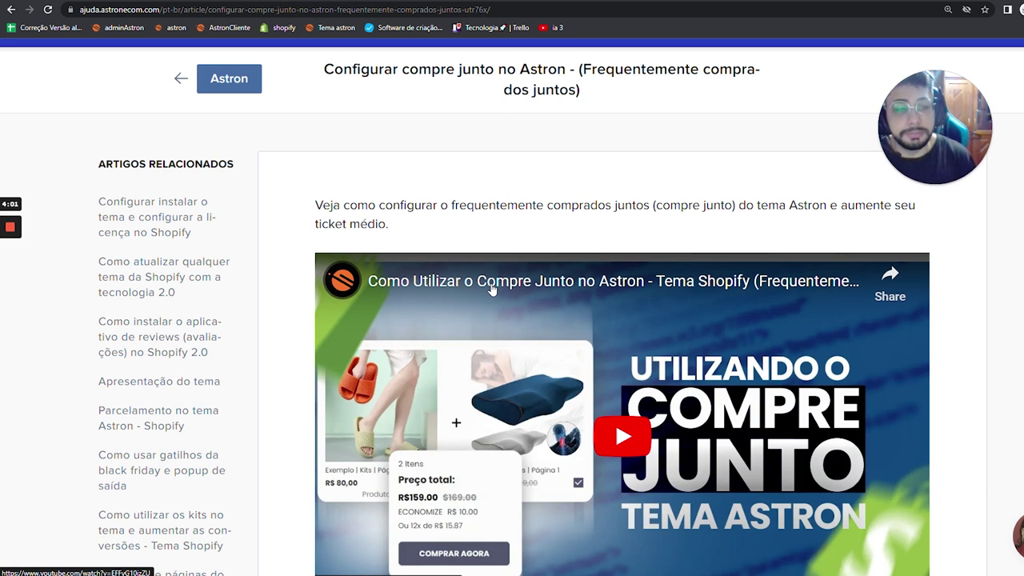
{"action": "key", "text": "alt+Tab"}
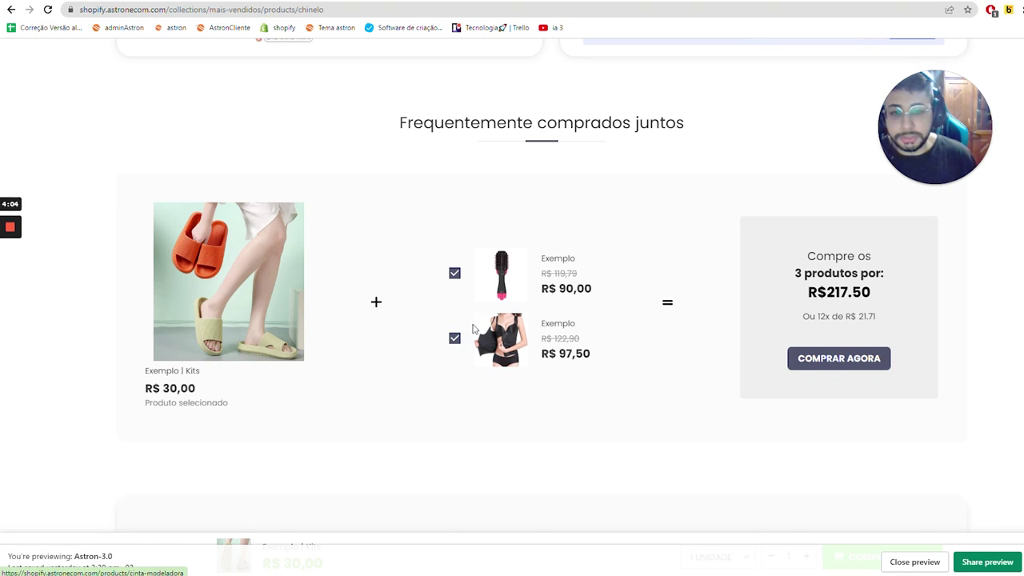
{"action": "key", "text": "alt+Tab"}
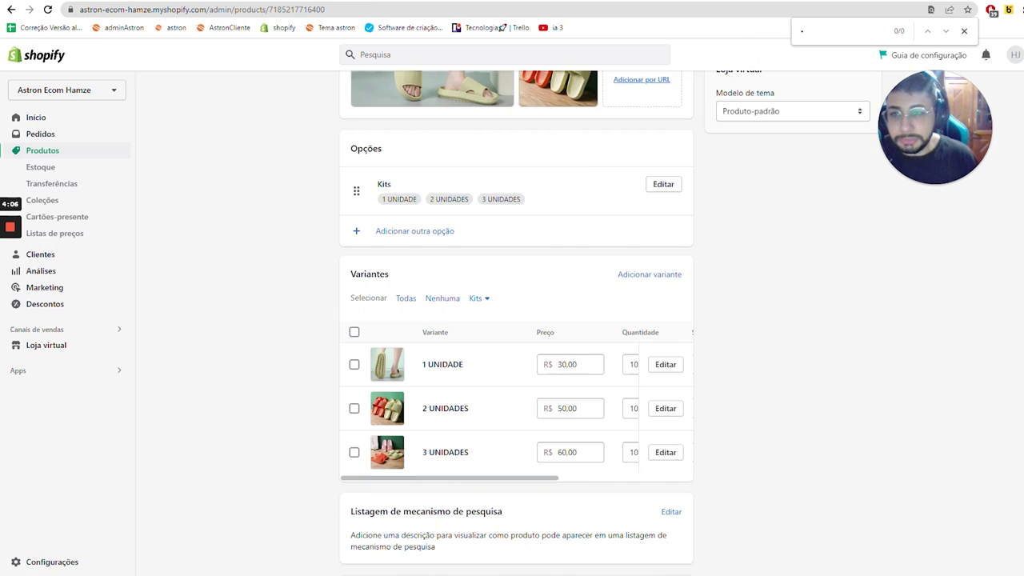
{"action": "scroll", "coordinate": [342, 110], "scroll_direction": "up", "scroll_amount": 10}
- Start a new product titled 'Produto video astron ecom'
{"action": "left_click", "coordinate": [349, 93]}
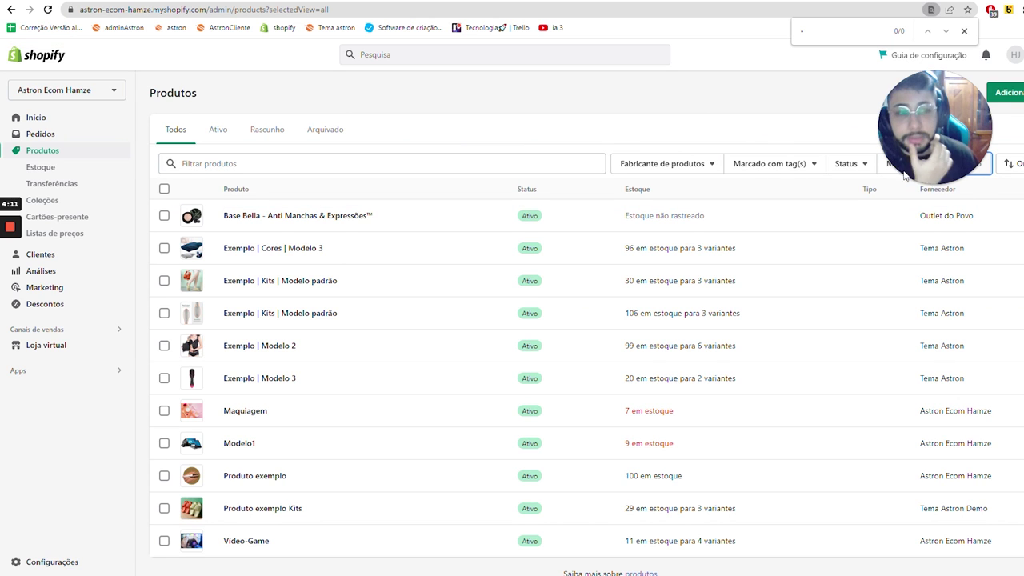
{"action": "left_click", "coordinate": [994, 94]}
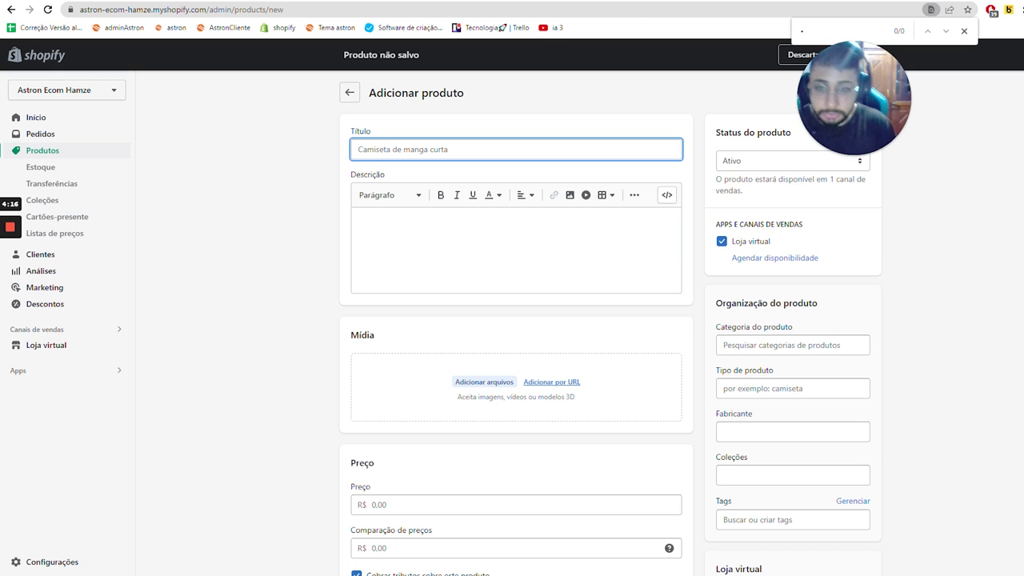
{"action": "type", "text": "Produto video astron ecom"}
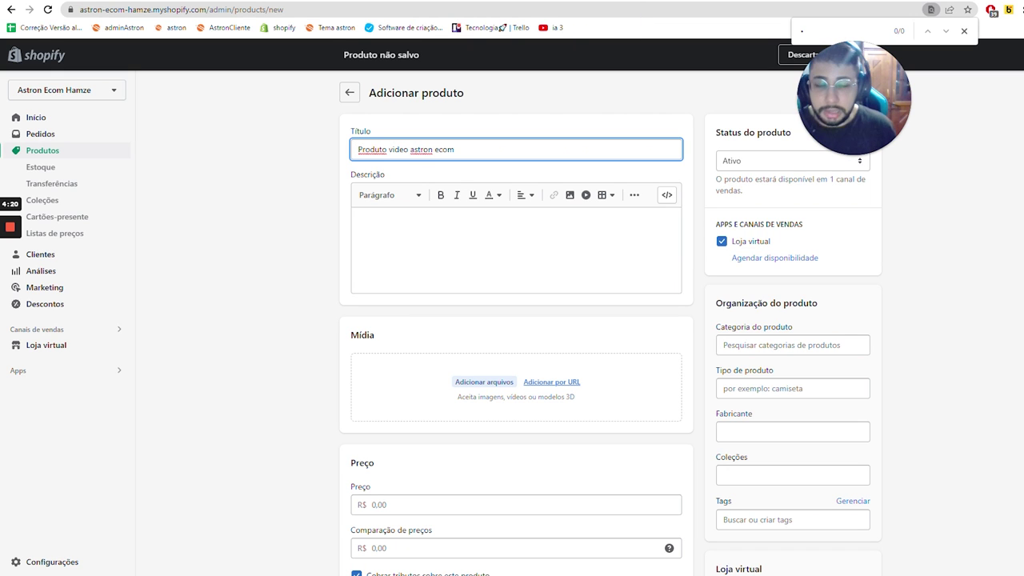
{"action": "key", "text": "Tab"}
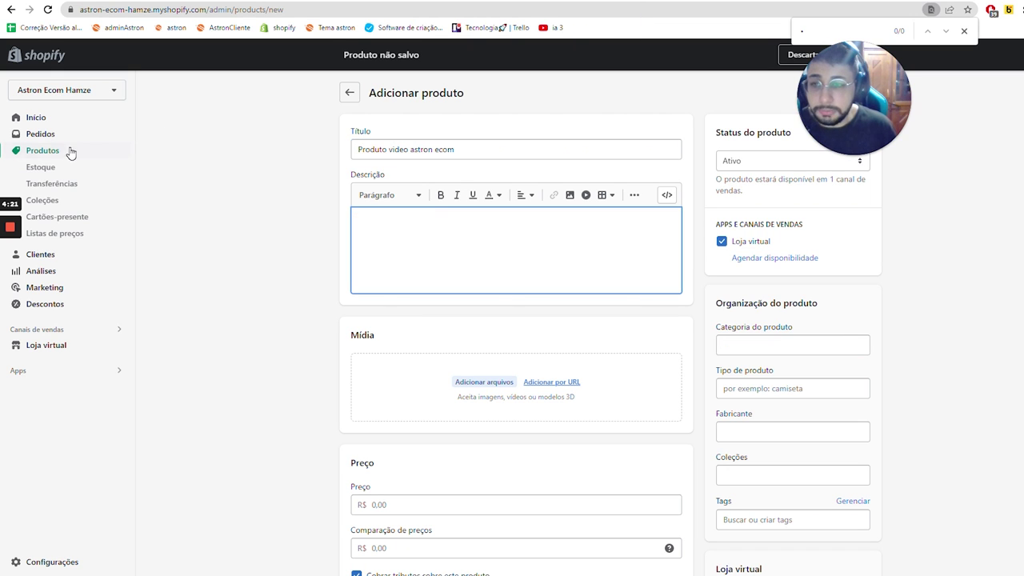
- Open the Produtos list in a separate tab
{"action": "right_click", "coordinate": [74, 150]}
{"action": "key", "text": "Escape"}
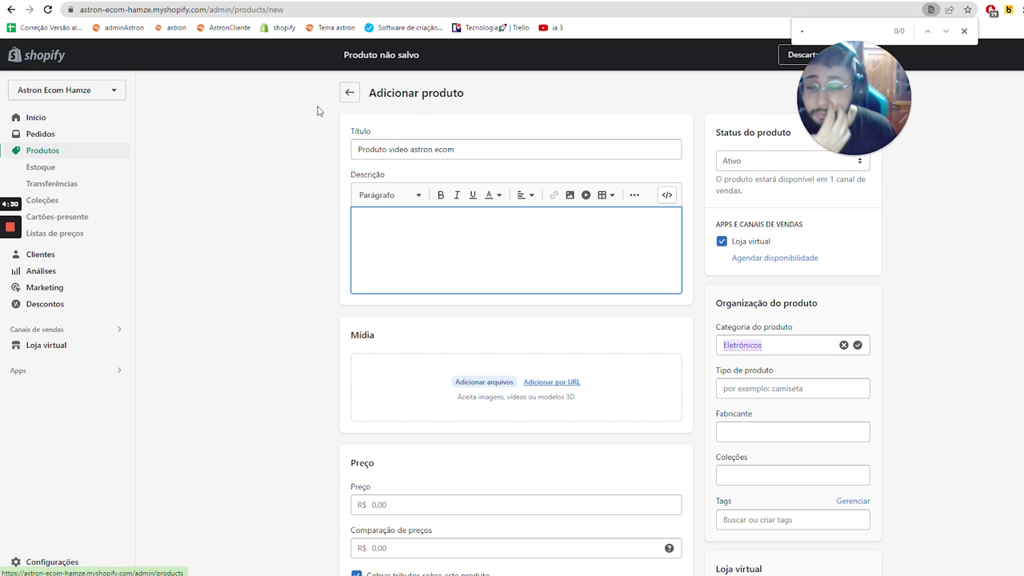
{"action": "left_click", "coordinate": [349, 92]}
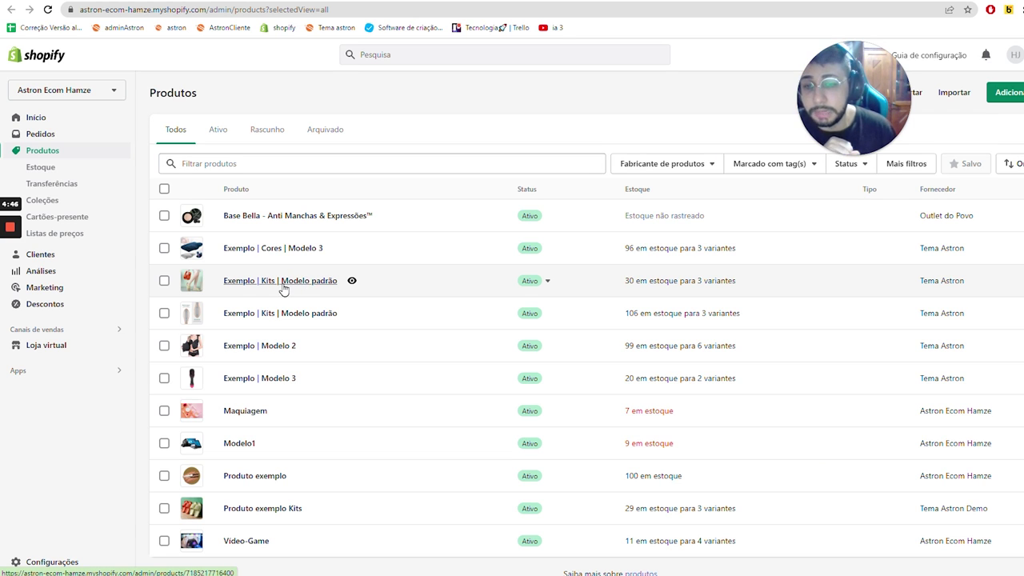
- Copy the Exemplo | Kits | Modelo padrão description and paste it into the new product's Descrição
{"action": "left_click", "coordinate": [304, 281]}
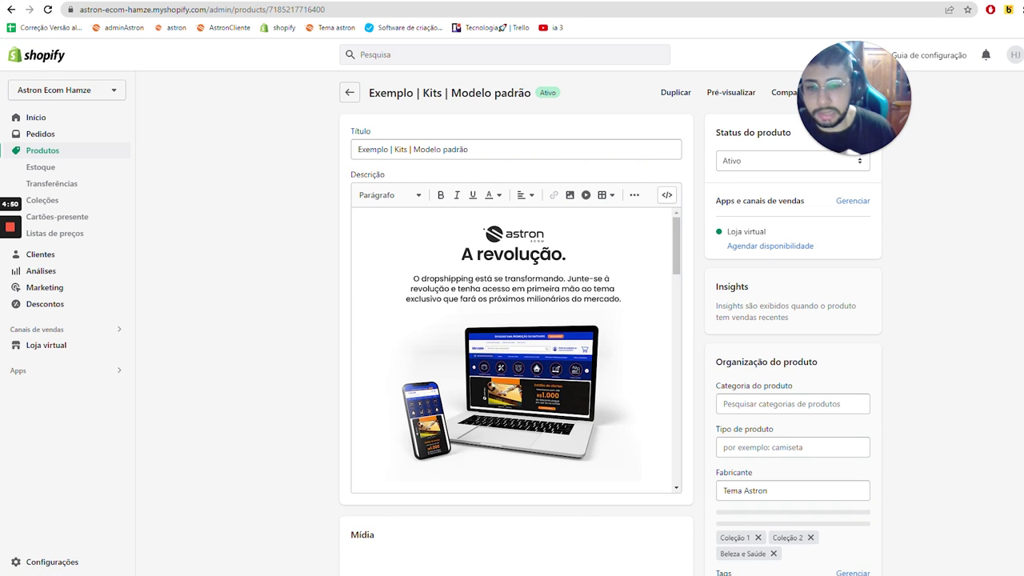
{"action": "scroll", "coordinate": [516, 350], "scroll_direction": "down", "scroll_amount": 10}
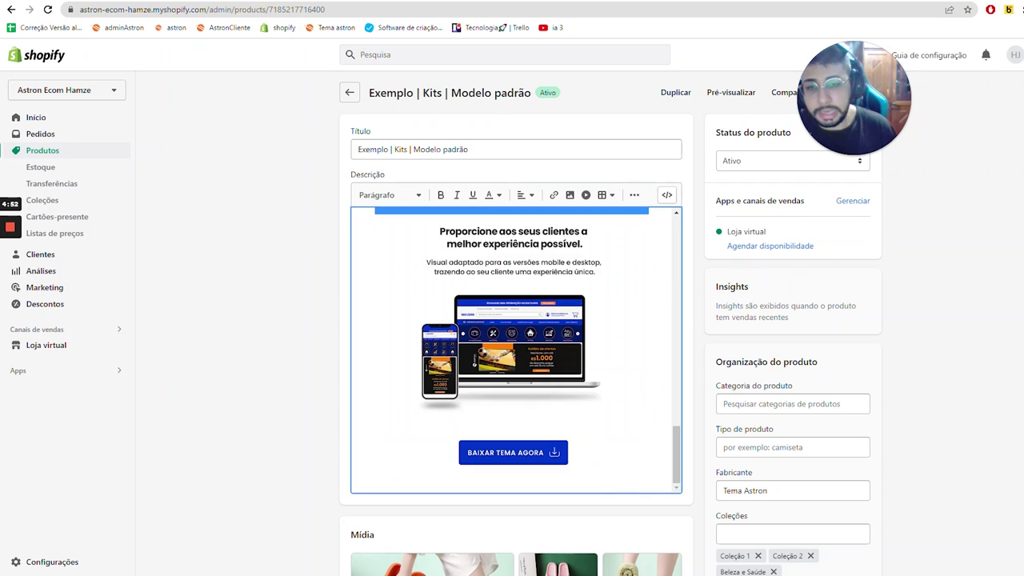
{"action": "scroll", "coordinate": [516, 321], "scroll_direction": "up", "scroll_amount": 5}
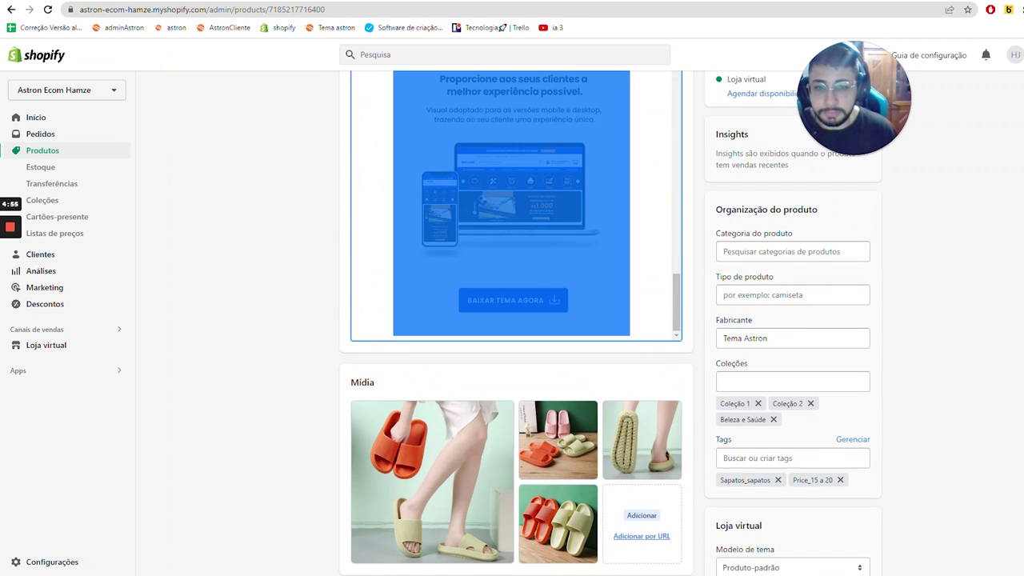
{"action": "key", "text": "alt+Left"}
{"action": "key", "text": "ctrl+f"}
{"action": "key", "text": "ctrl+v"}
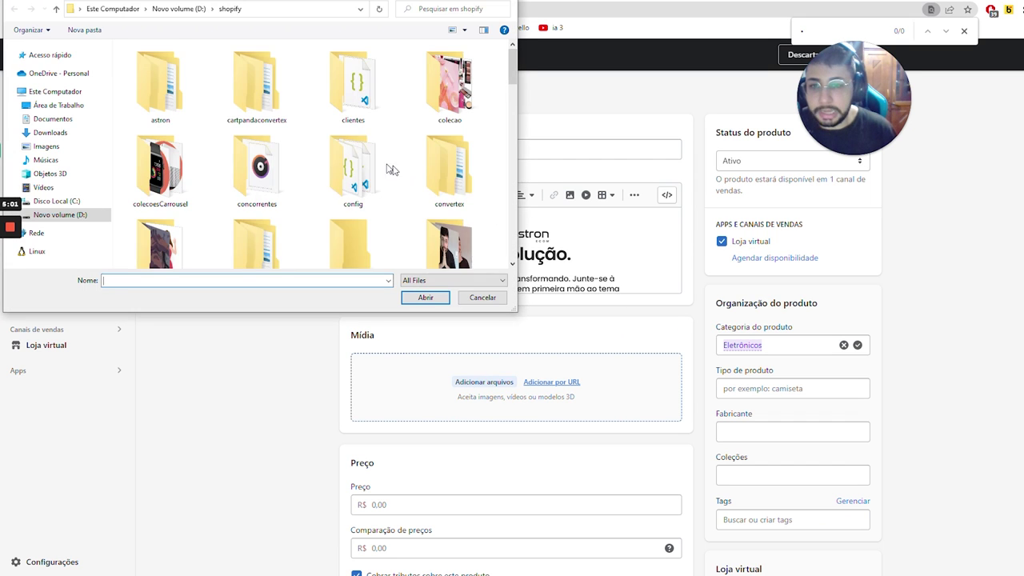
- Upload the woman's portrait, smartwatch and game console images to the product's Mídia
{"action": "scroll", "coordinate": [353, 164], "scroll_direction": "down", "scroll_amount": 2}
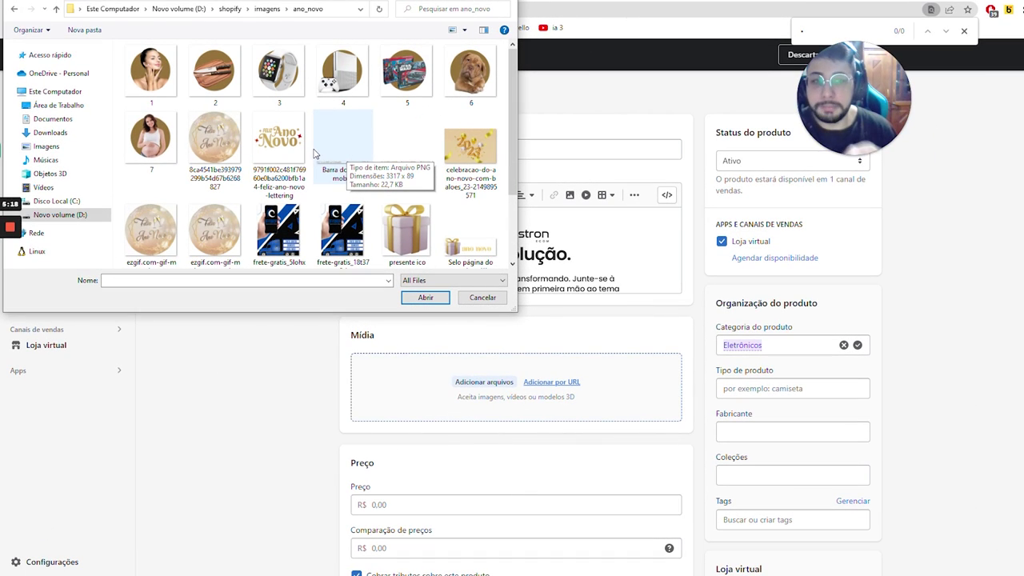
{"action": "double_click", "coordinate": [151, 76]}
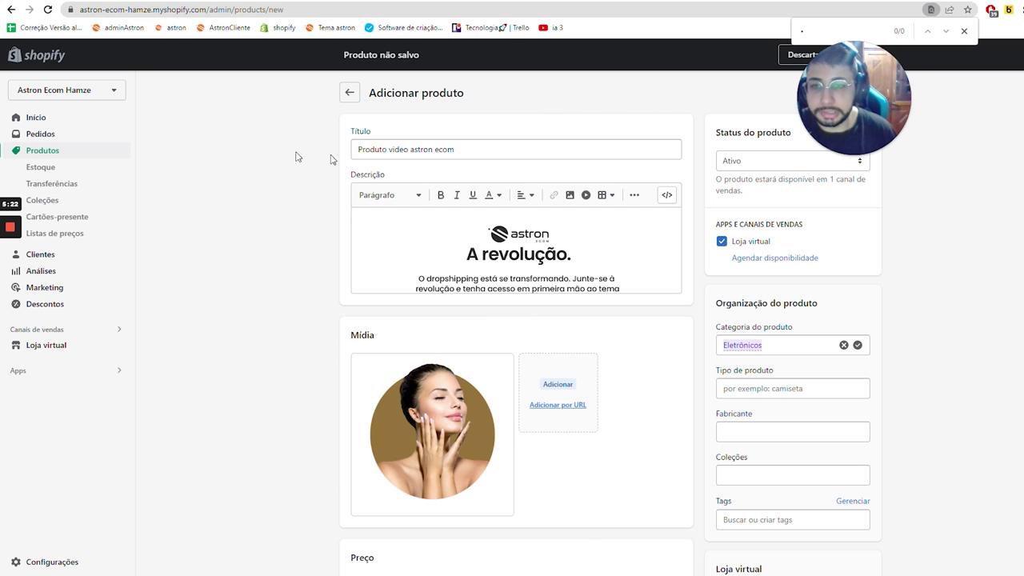
{"action": "double_click", "coordinate": [285, 94]}
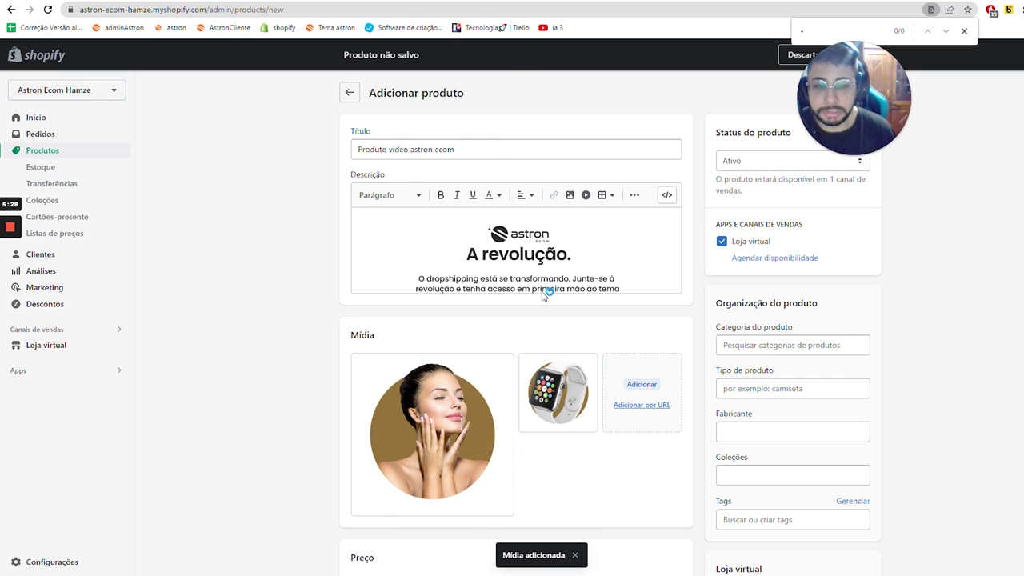
{"action": "double_click", "coordinate": [332, 76]}
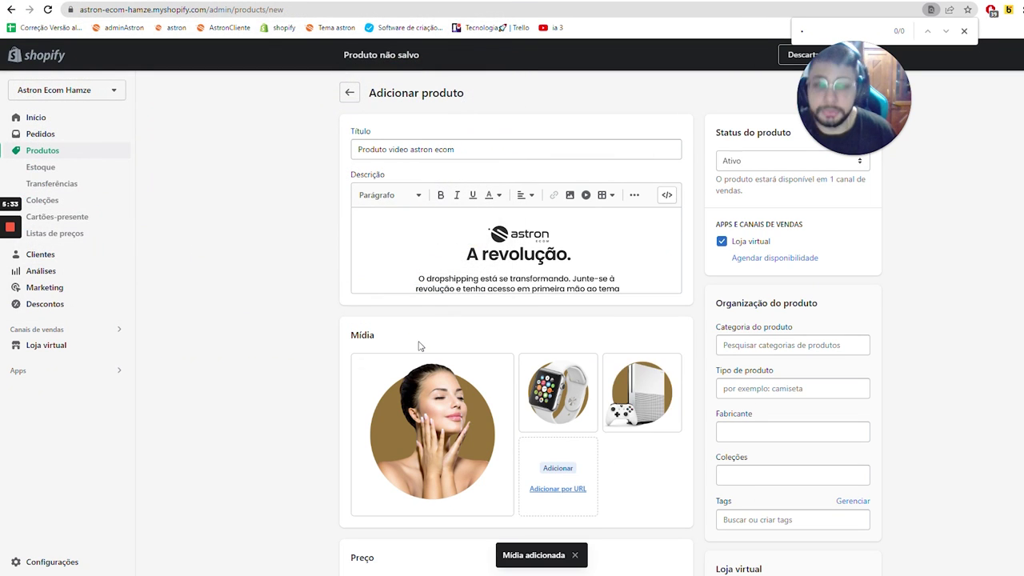
{"action": "scroll", "coordinate": [720, 392], "scroll_direction": "down", "scroll_amount": 4}
{"action": "scroll", "coordinate": [657, 416], "scroll_direction": "up", "scroll_amount": 2}
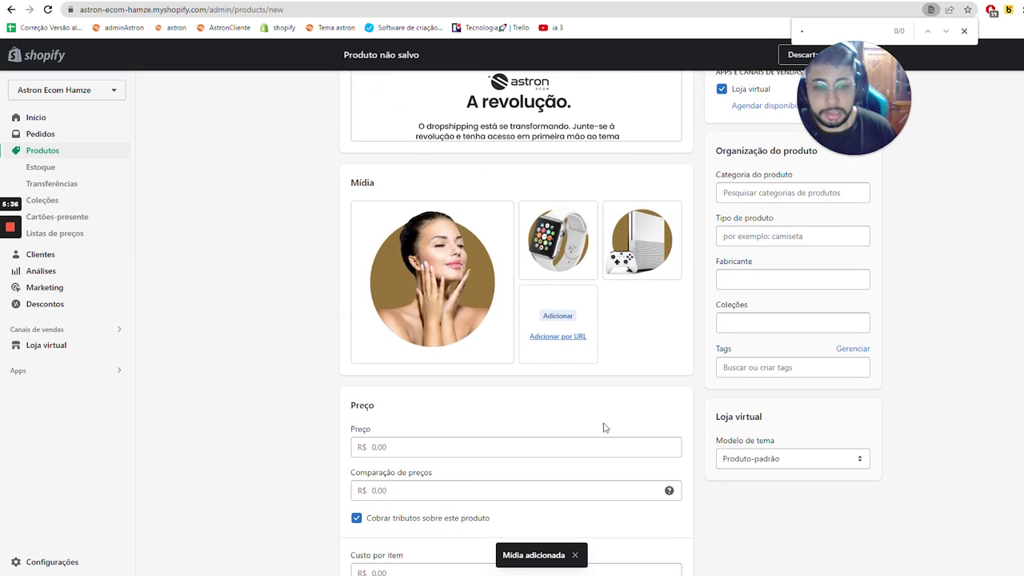
- Set Preço to R$ 200,00 and Comparação de preços to R$ 250,00, then save the product
{"action": "scroll", "coordinate": [606, 425], "scroll_direction": "down", "scroll_amount": 1}
{"action": "left_click", "coordinate": [425, 290]}
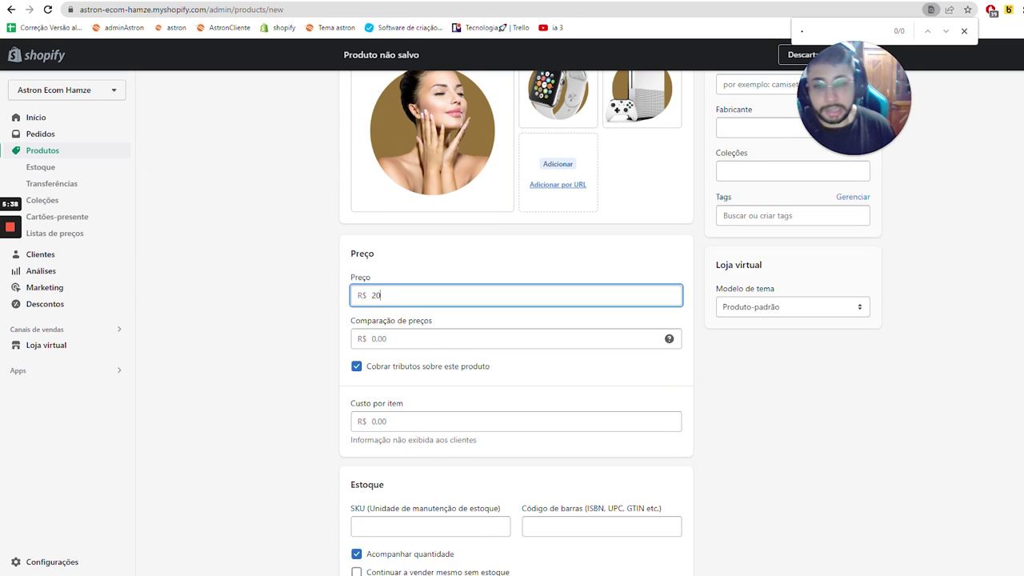
{"action": "key", "text": "Tab"}
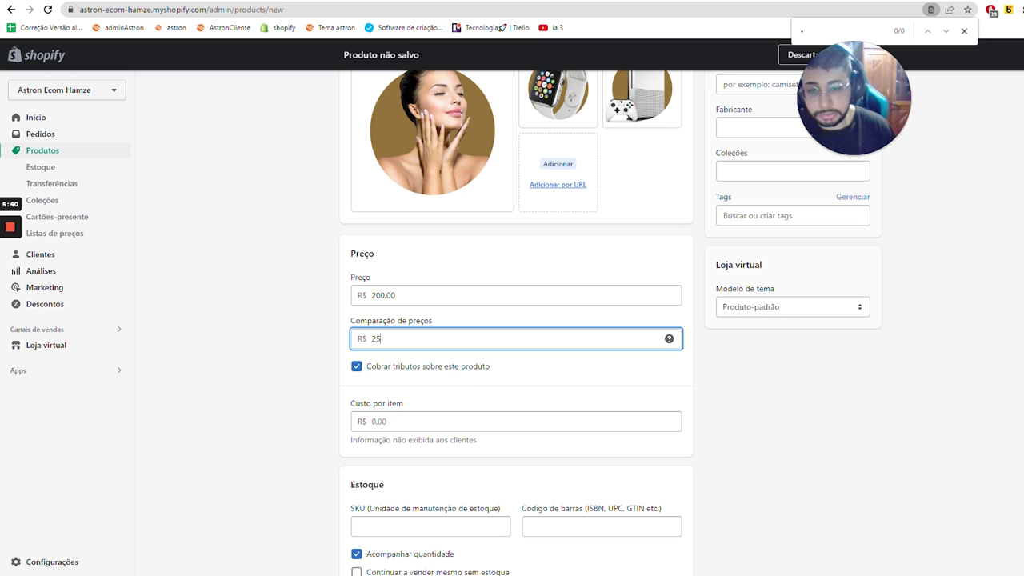
{"action": "type", "text": "250"}
{"action": "left_click", "coordinate": [717, 412]}
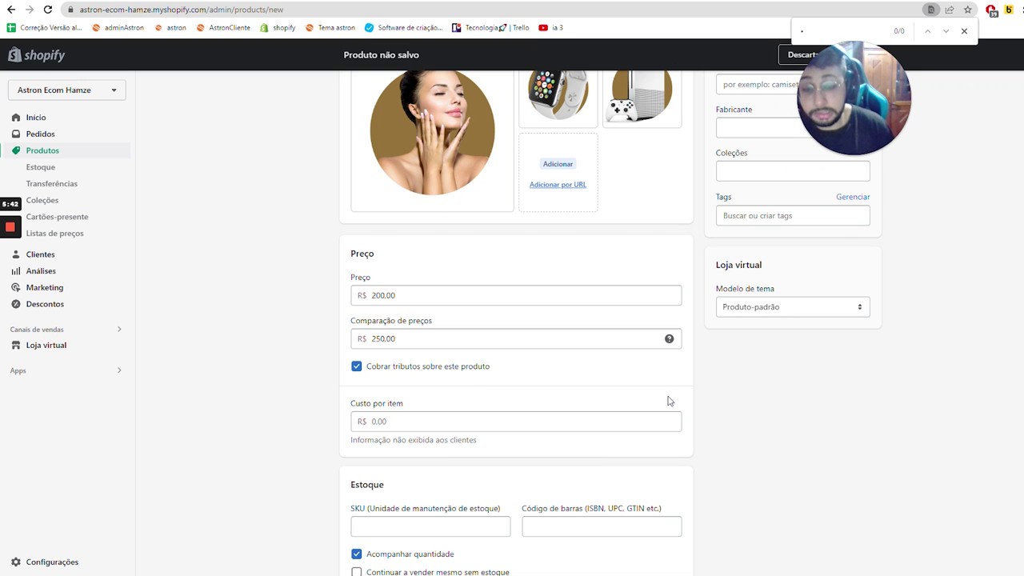
{"action": "scroll", "coordinate": [670, 401], "scroll_direction": "down", "scroll_amount": 4}
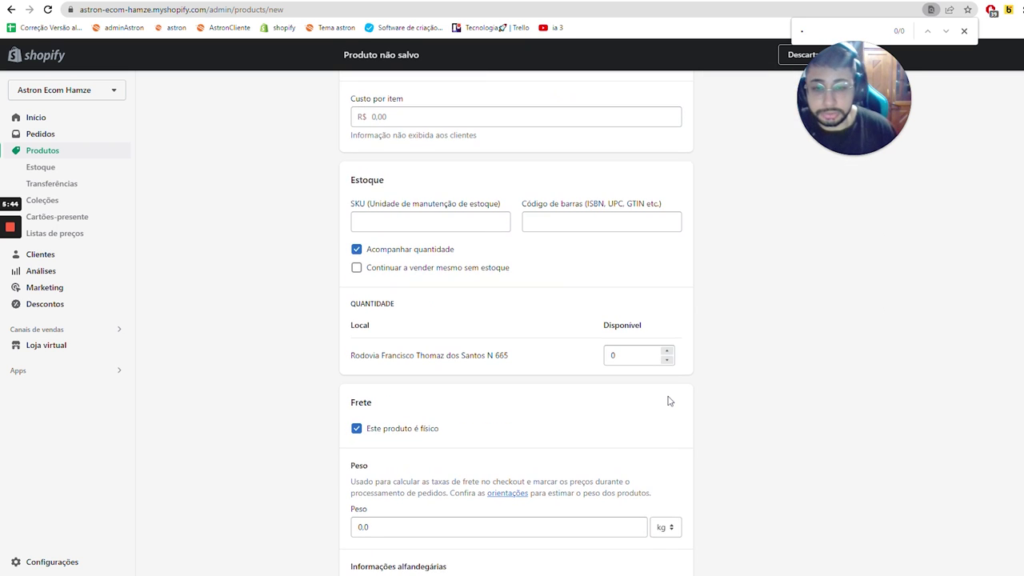
{"action": "scroll", "coordinate": [670, 401], "scroll_direction": "up", "scroll_amount": 6}
{"action": "scroll", "coordinate": [640, 448], "scroll_direction": "down", "scroll_amount": 4}
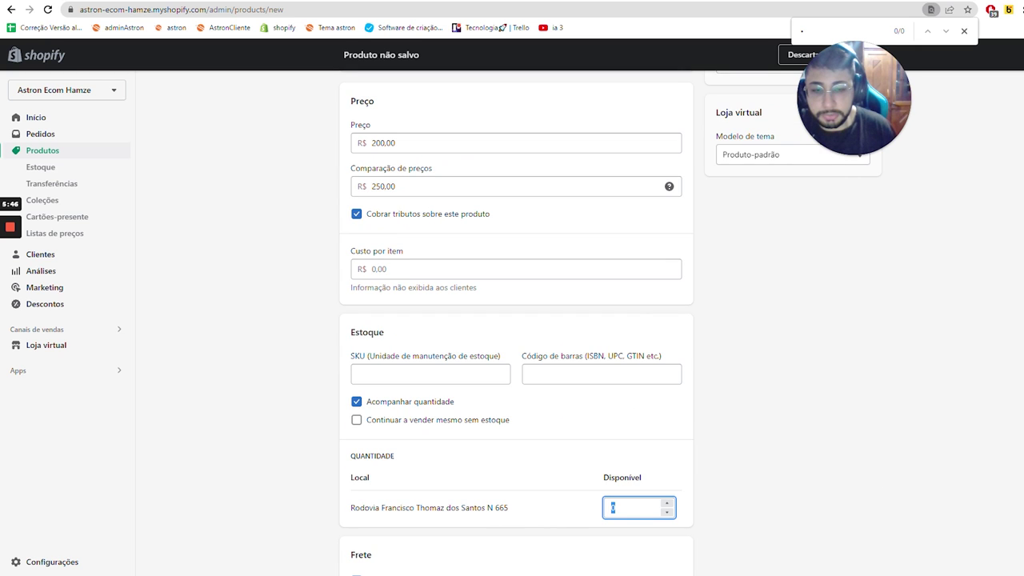
{"action": "scroll", "coordinate": [807, 224], "scroll_direction": "up", "scroll_amount": 6}
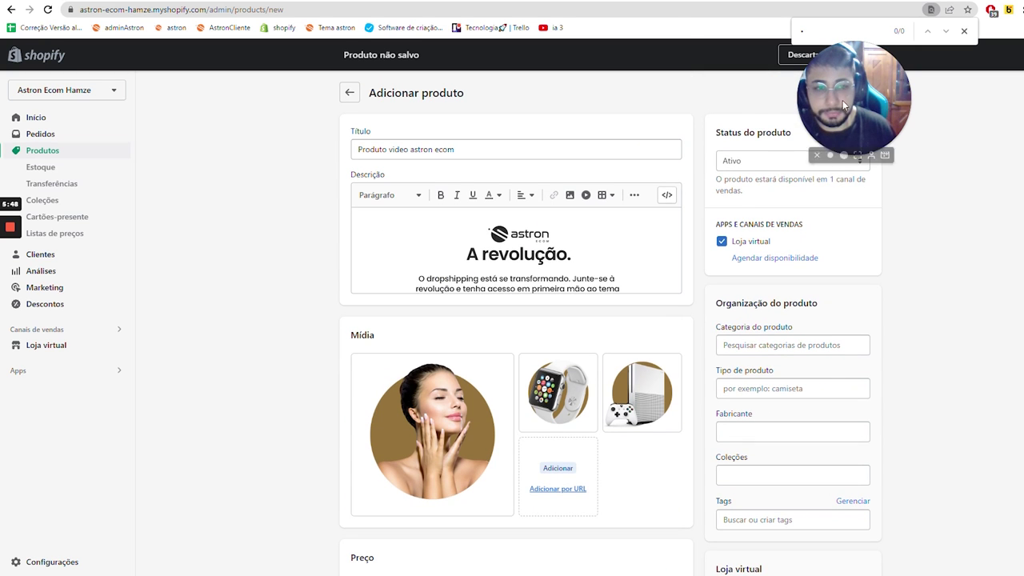
{"action": "left_click", "coordinate": [854, 55]}
{"action": "triple_click", "coordinate": [398, 149]}
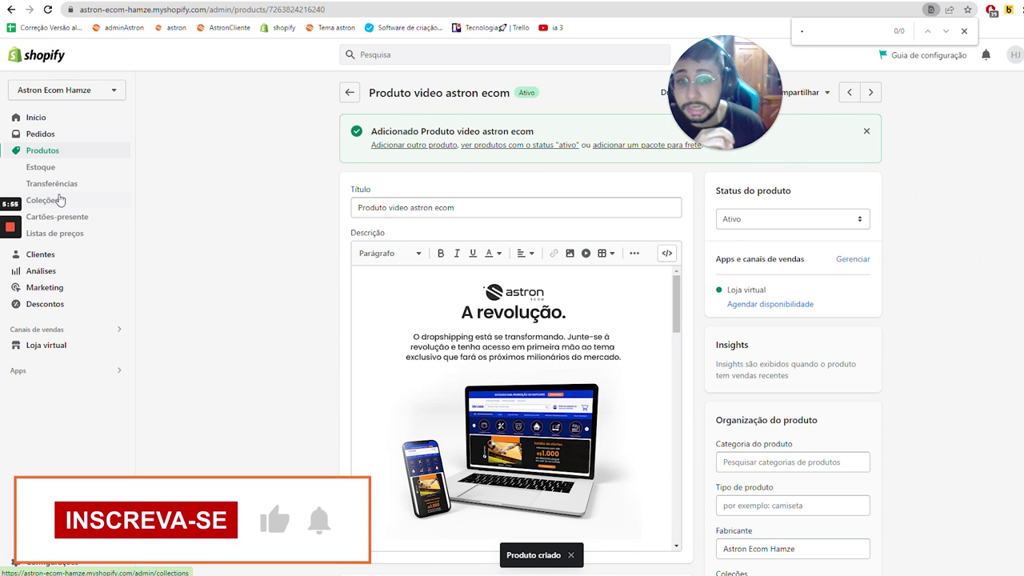
- Create a manual collection titled 'Coleção de teste' and save it
{"action": "left_click", "coordinate": [60, 199]}
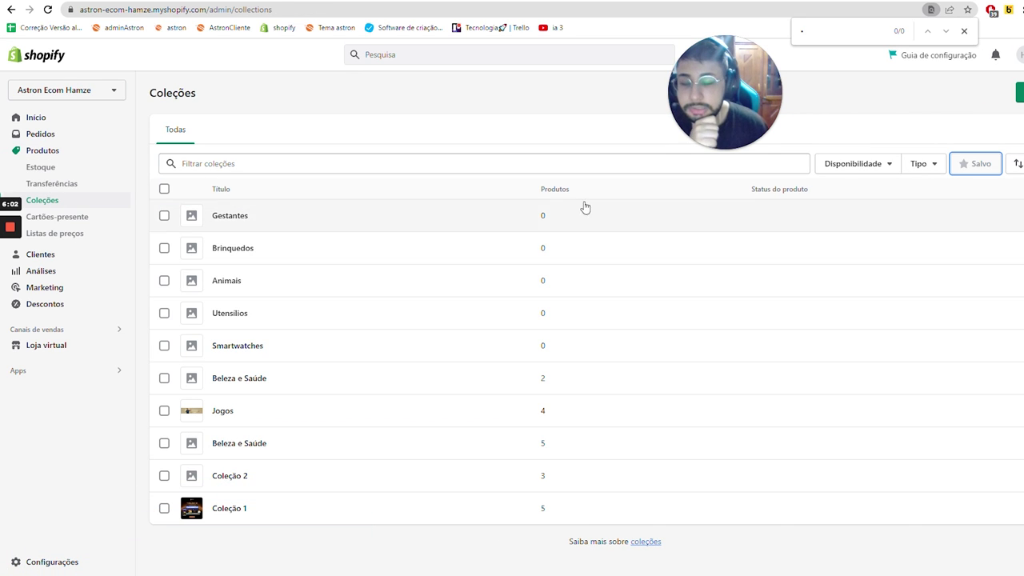
{"action": "mouse_move", "coordinate": [693, 147]}
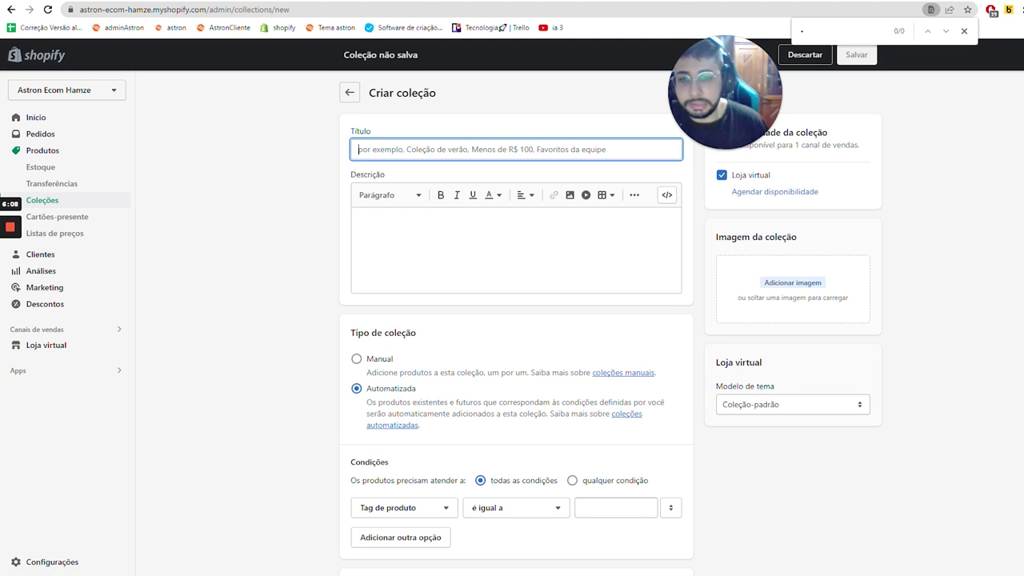
{"action": "type", "text": "Coleção de teste"}
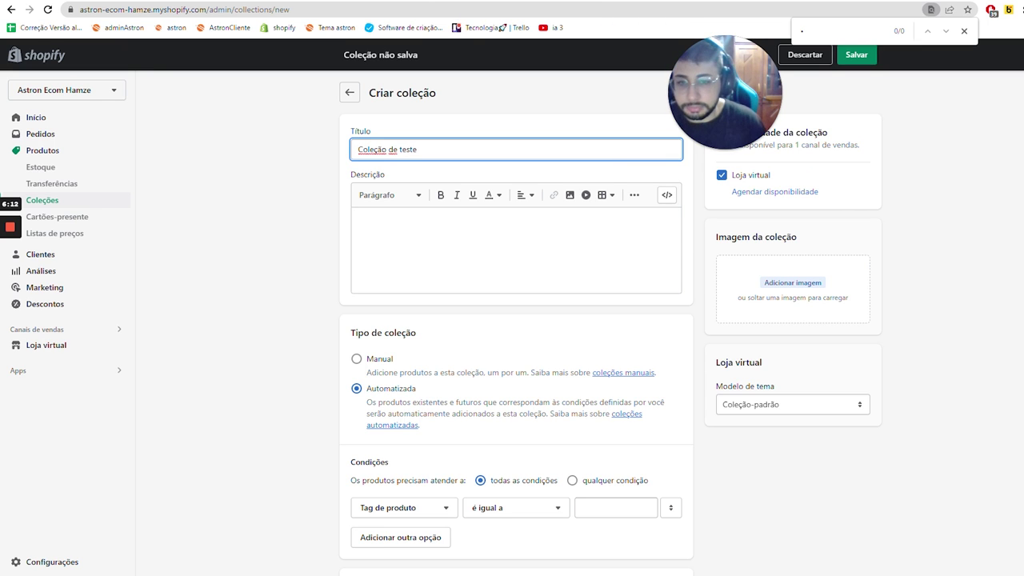
{"action": "key", "text": "Tab"}
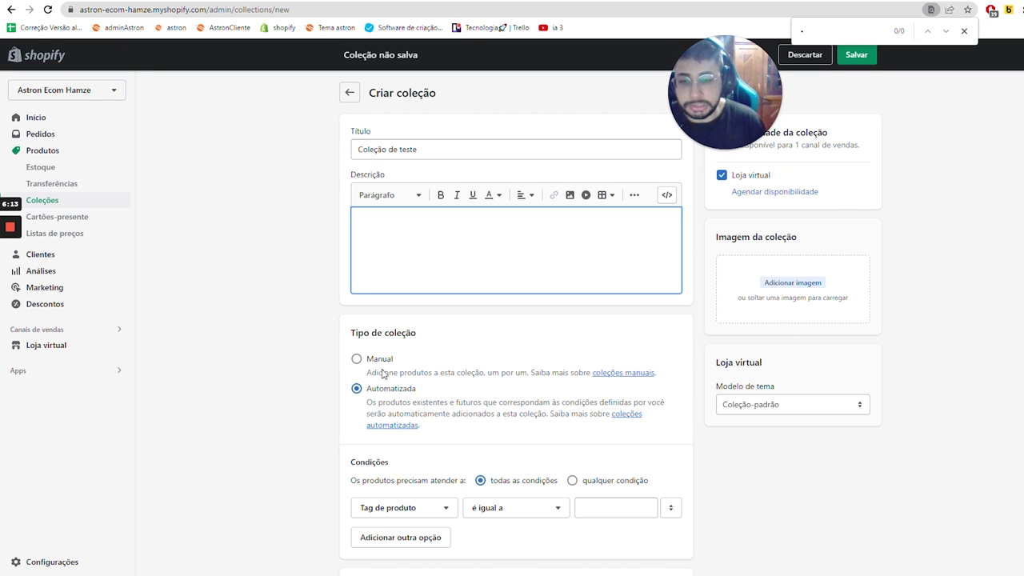
{"action": "left_click", "coordinate": [378, 361]}
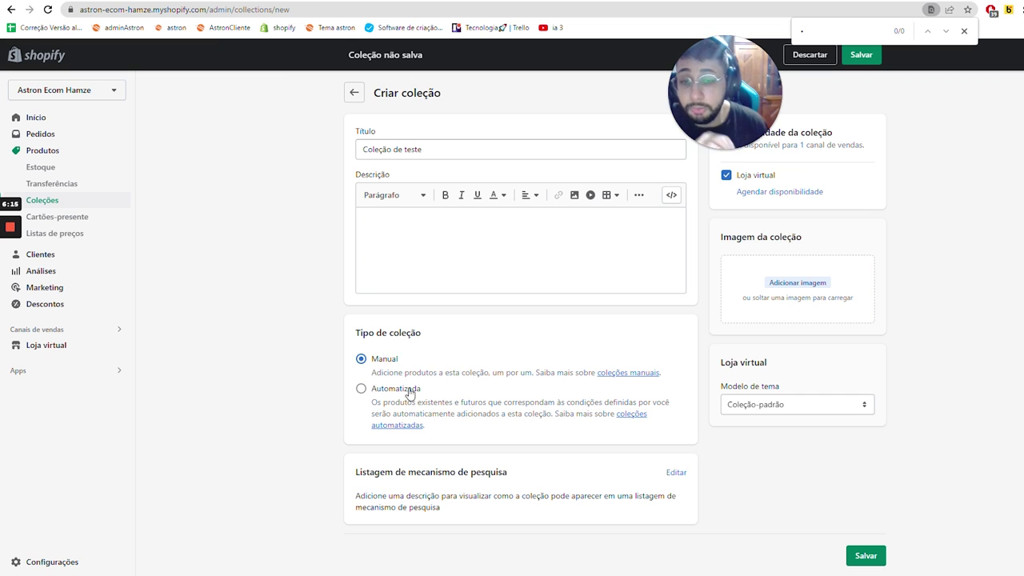
{"action": "left_click", "coordinate": [866, 557]}
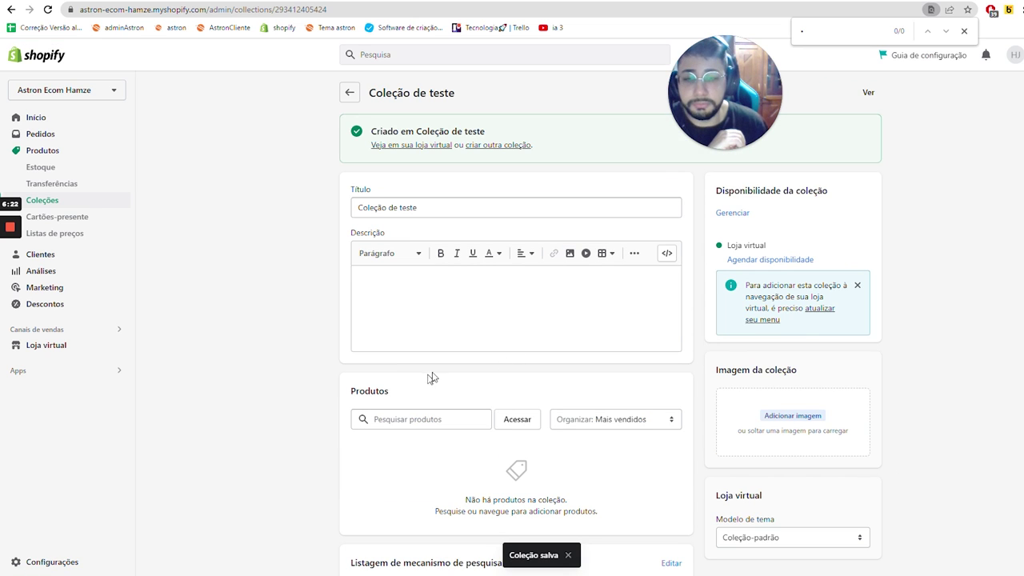
{"action": "left_click", "coordinate": [518, 421]}
- Add six products, including Produto video astron ecom and the Exemplo models, to the collection
{"action": "scroll", "coordinate": [465, 415], "scroll_direction": "down", "scroll_amount": 3}
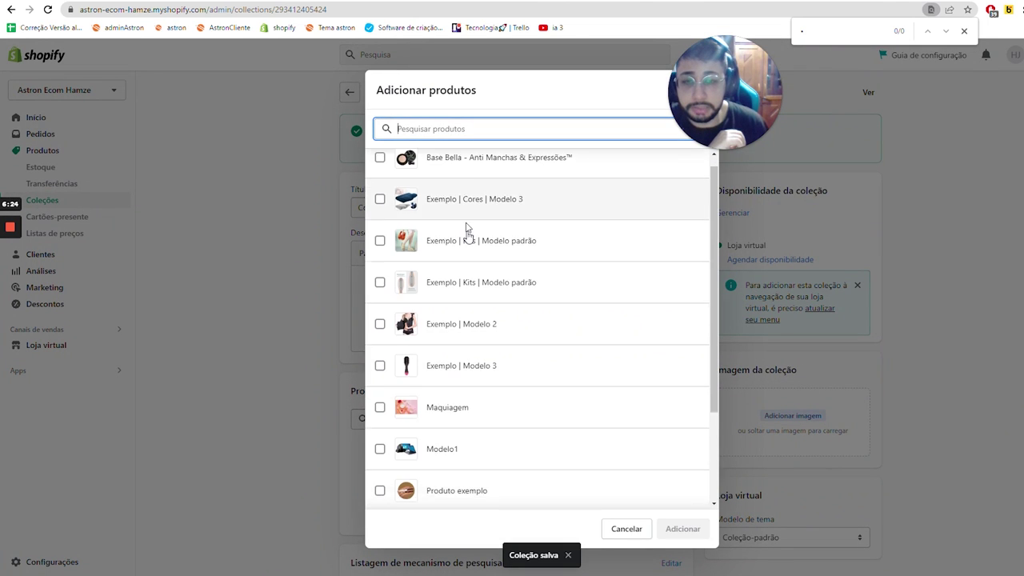
{"action": "left_click", "coordinate": [453, 449]}
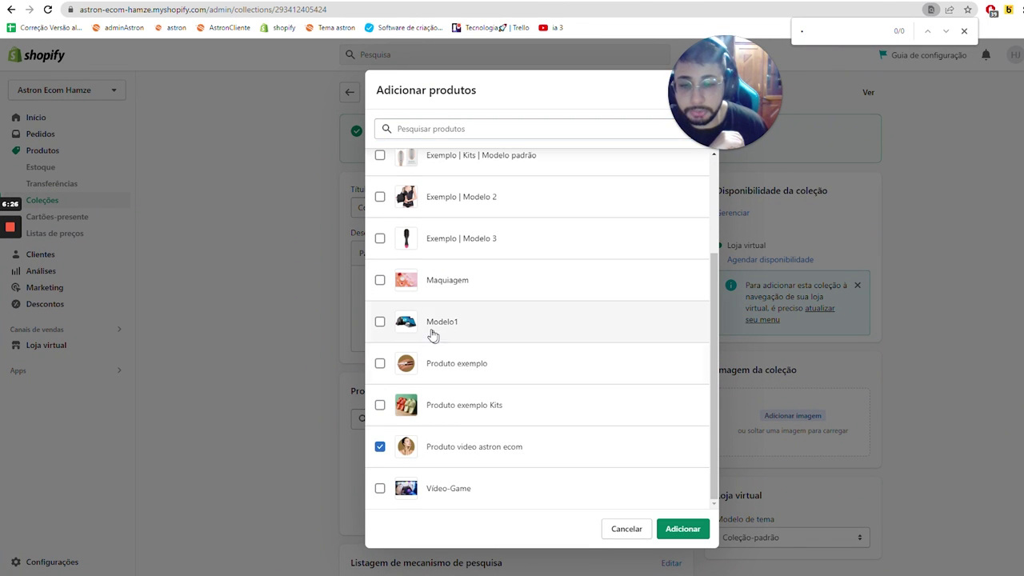
{"action": "left_click", "coordinate": [433, 322]}
{"action": "scroll", "coordinate": [435, 352], "scroll_direction": "up", "scroll_amount": 2}
{"action": "left_click", "coordinate": [435, 362]}
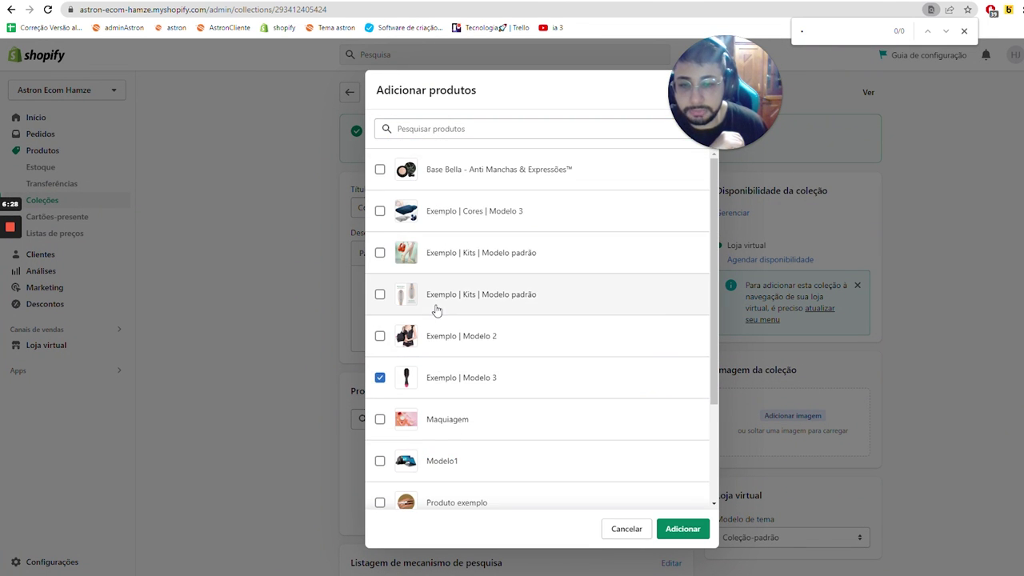
{"action": "left_click", "coordinate": [469, 309]}
{"action": "left_click", "coordinate": [436, 328]}
{"action": "left_click", "coordinate": [450, 211]}
{"action": "left_click", "coordinate": [464, 256]}
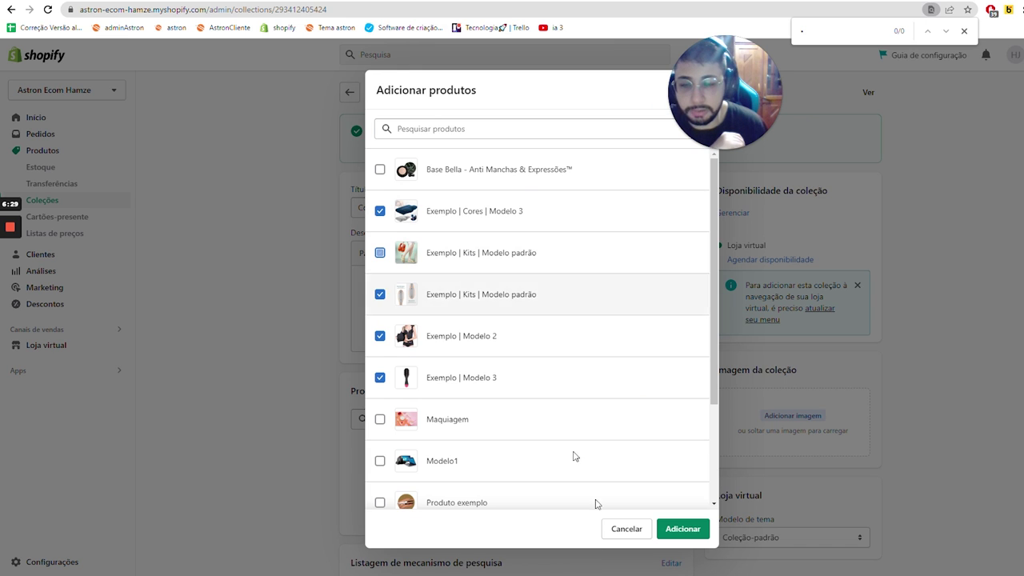
{"action": "left_click", "coordinate": [681, 530]}
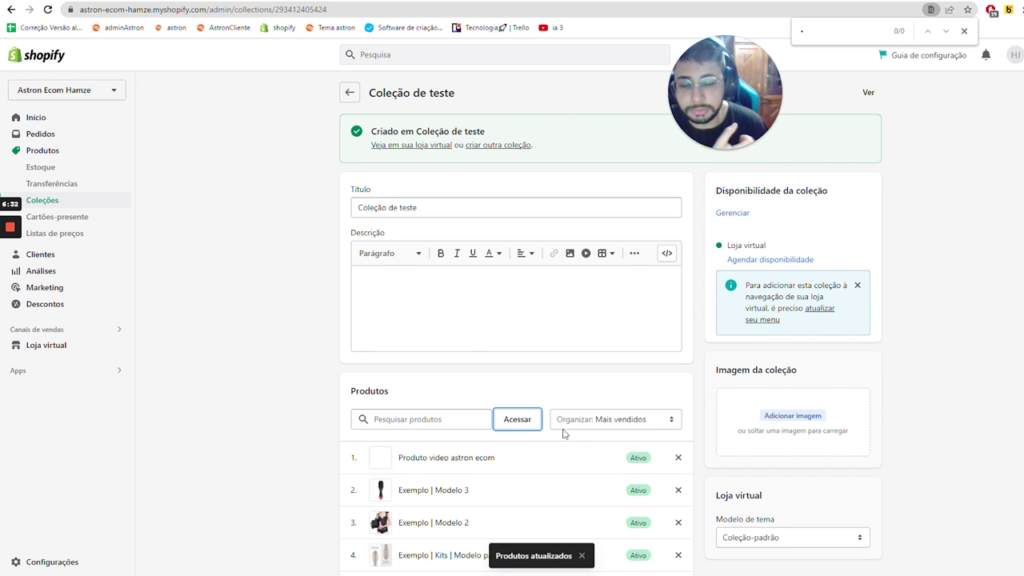
- Set the Feliz Ano Novo picture as the collection image and return to Coleções
{"action": "scroll", "coordinate": [715, 403], "scroll_direction": "down", "scroll_amount": 2}
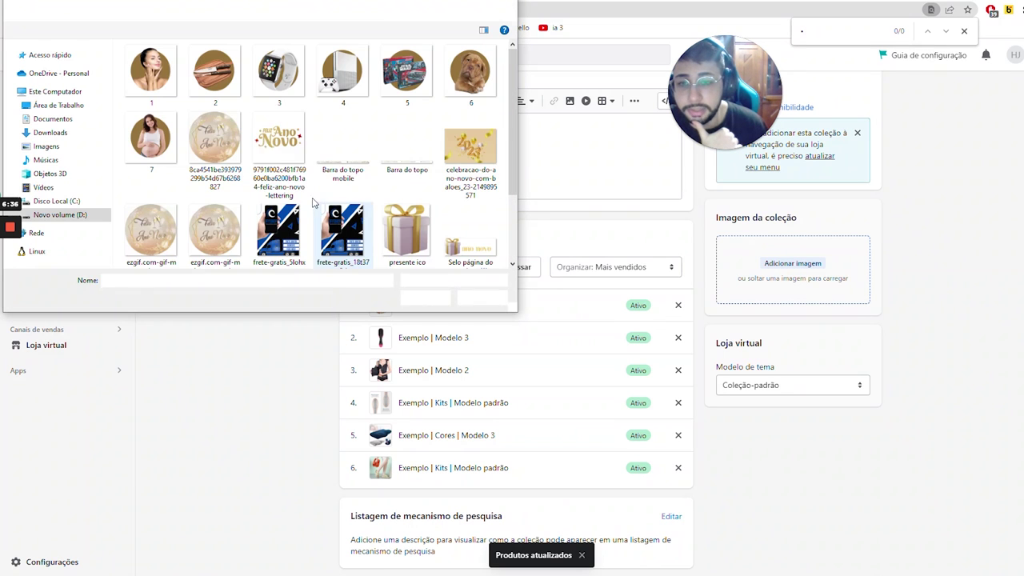
{"action": "left_click", "coordinate": [292, 164]}
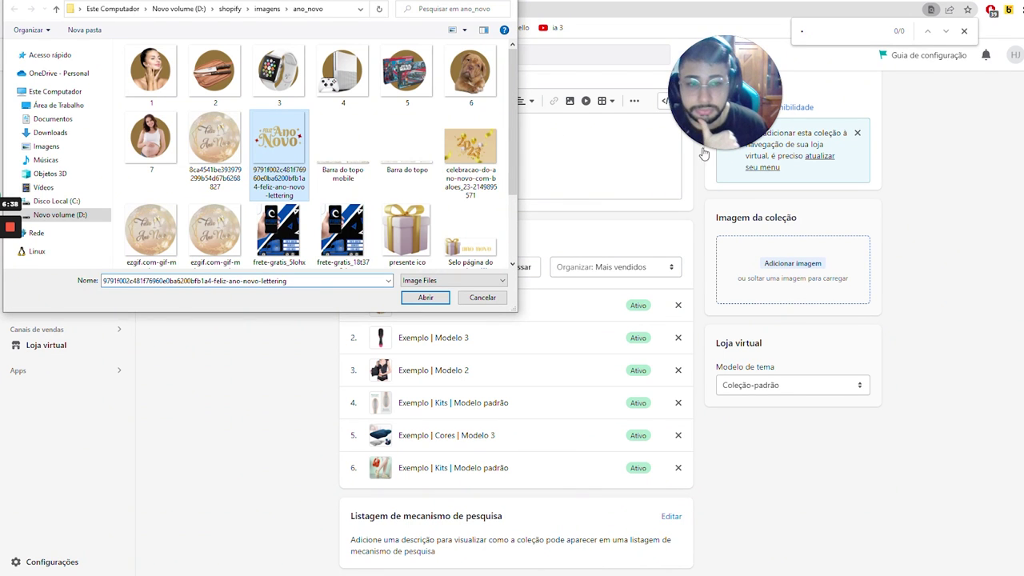
{"action": "double_click", "coordinate": [269, 116]}
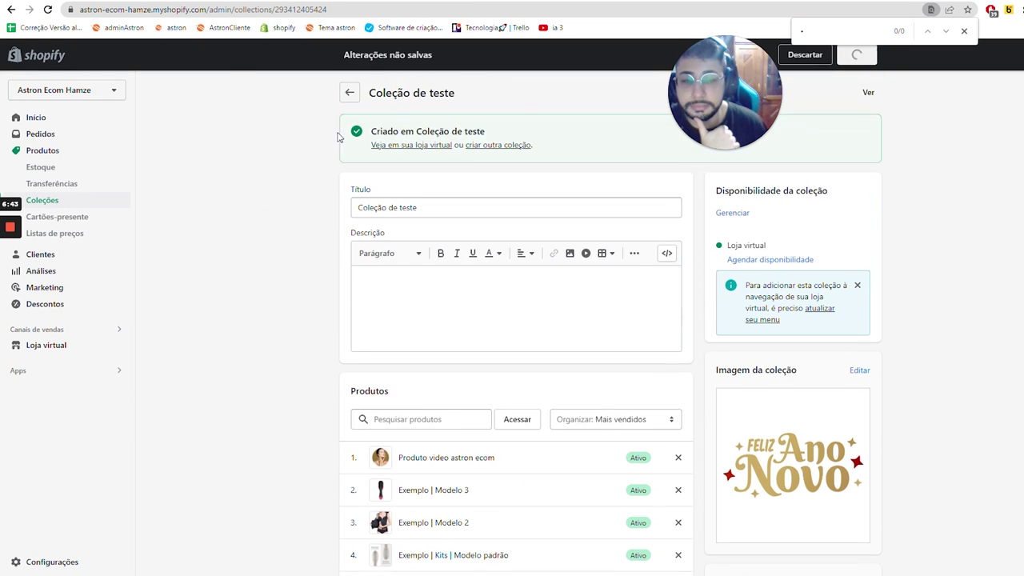
{"action": "left_click", "coordinate": [347, 93]}
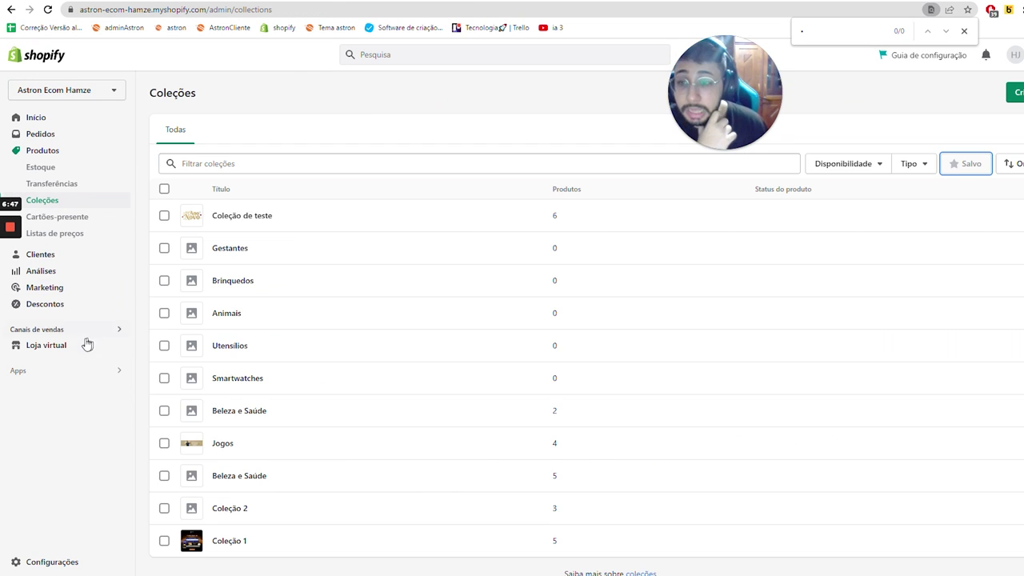
- Open the Astron theme editor and select the home page's Coleção dos mais vendidos section
{"action": "left_click", "coordinate": [83, 346]}
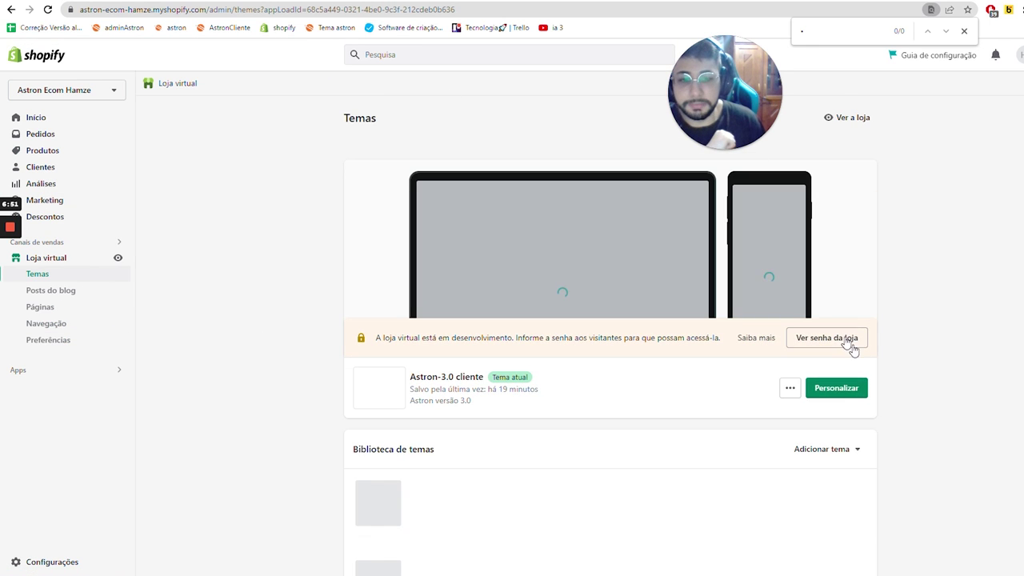
{"action": "left_click", "coordinate": [849, 389]}
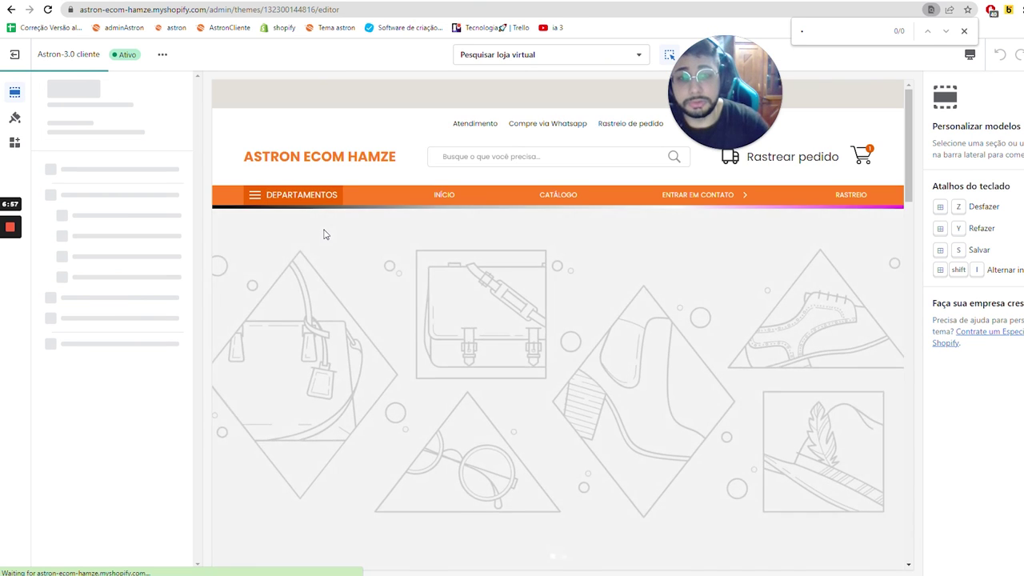
{"action": "scroll", "coordinate": [336, 251], "scroll_direction": "down", "scroll_amount": 1}
{"action": "scroll", "coordinate": [336, 251], "scroll_direction": "down", "scroll_amount": 3}
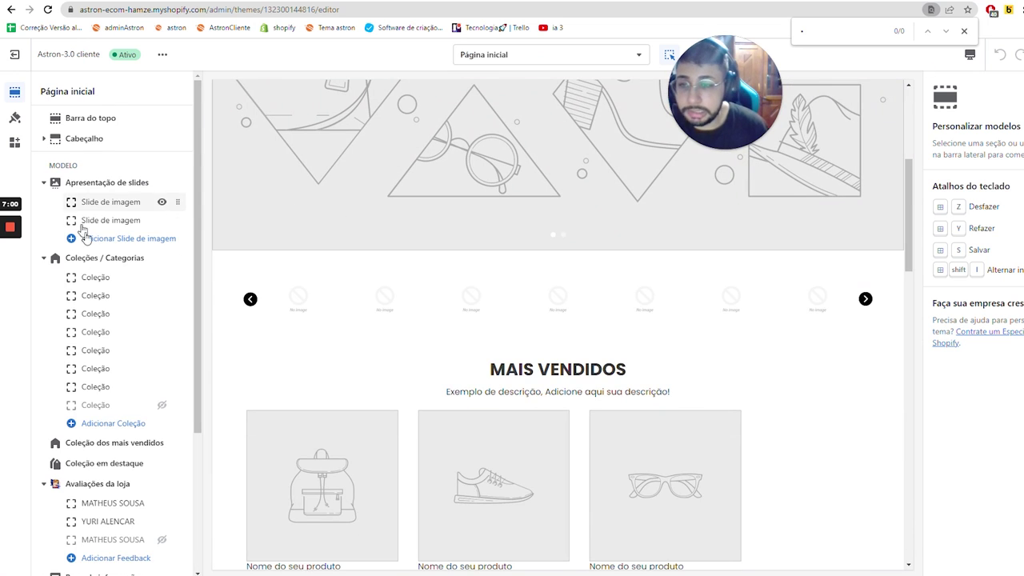
{"action": "left_click", "coordinate": [112, 445]}
{"action": "scroll", "coordinate": [116, 376], "scroll_direction": "down", "scroll_amount": 2}
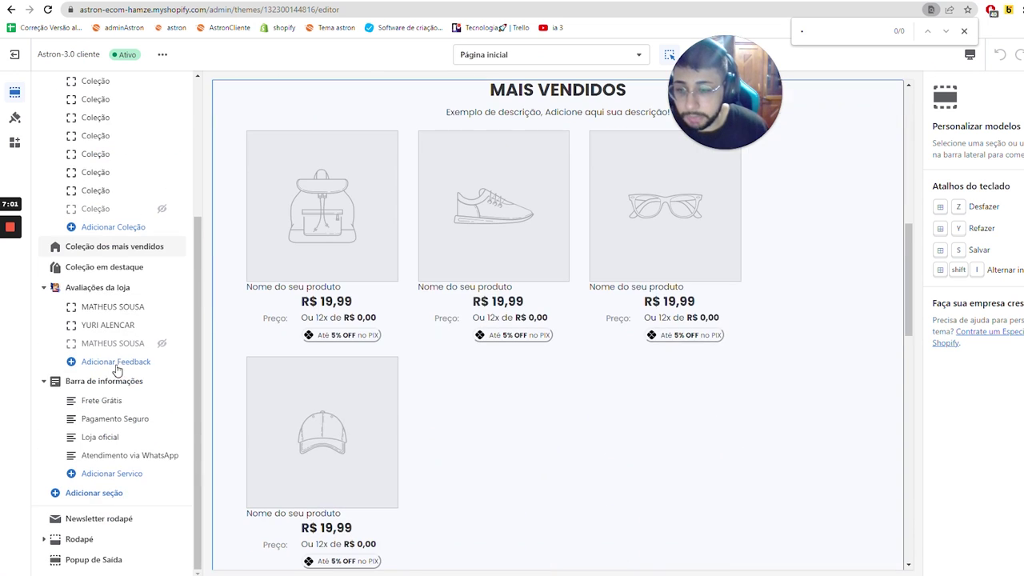
{"action": "left_click", "coordinate": [313, 280]}
- Add another Coleção dos mais vendidos section by searching for it, then return to the original section
{"action": "left_click", "coordinate": [96, 493]}
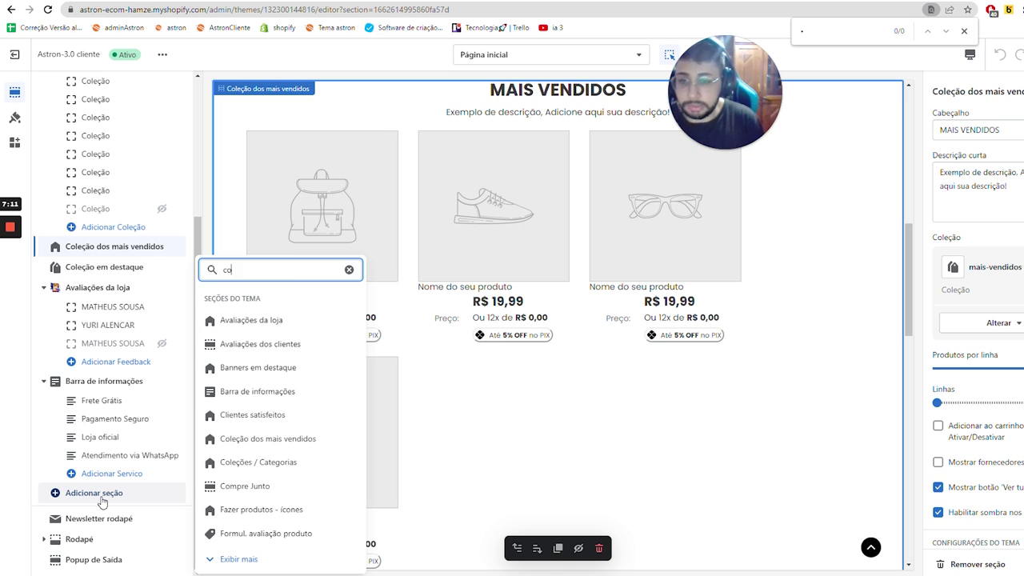
{"action": "type", "text": "coleção ma"}
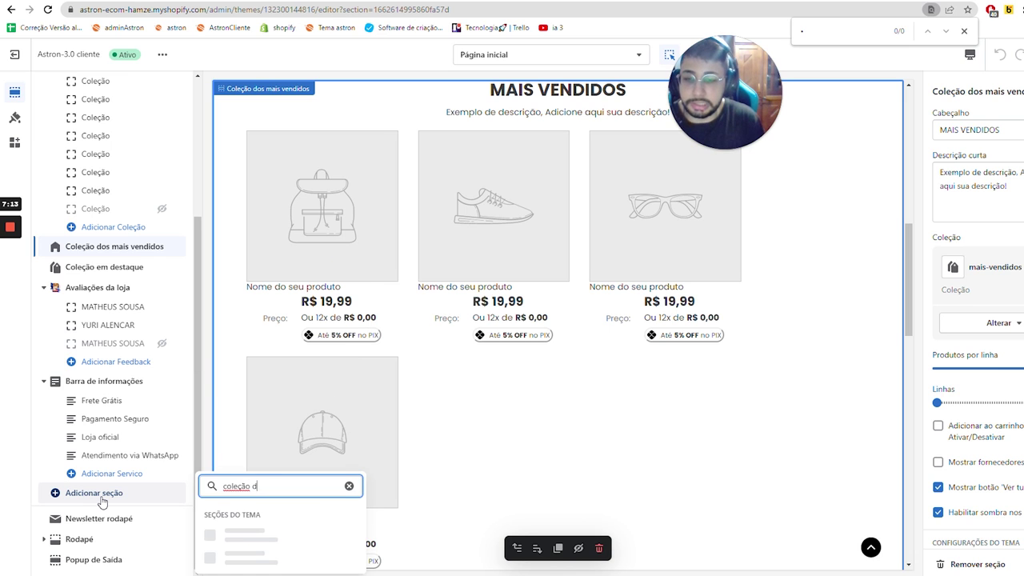
{"action": "type", "text": "os"}
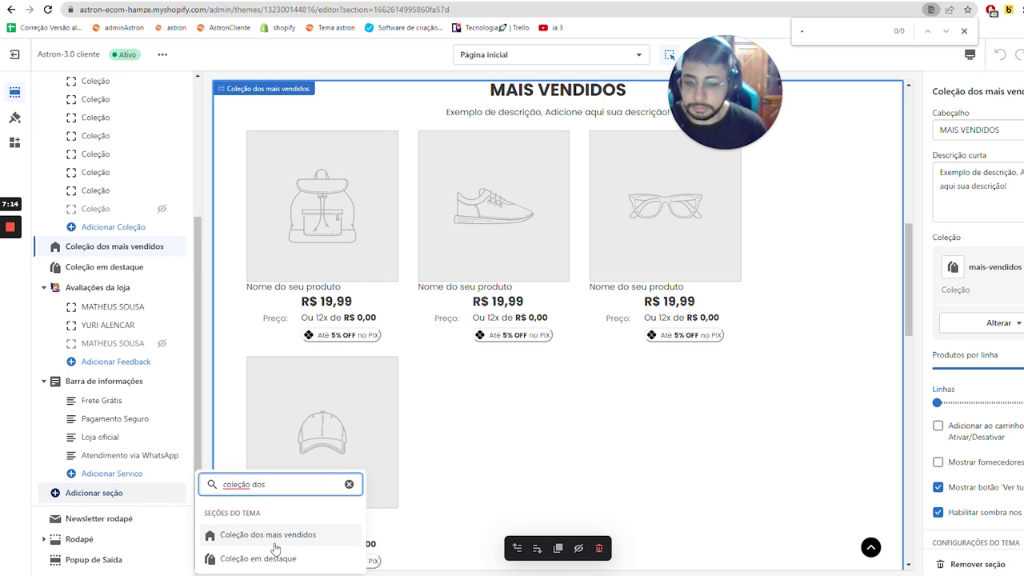
{"action": "left_click", "coordinate": [278, 536]}
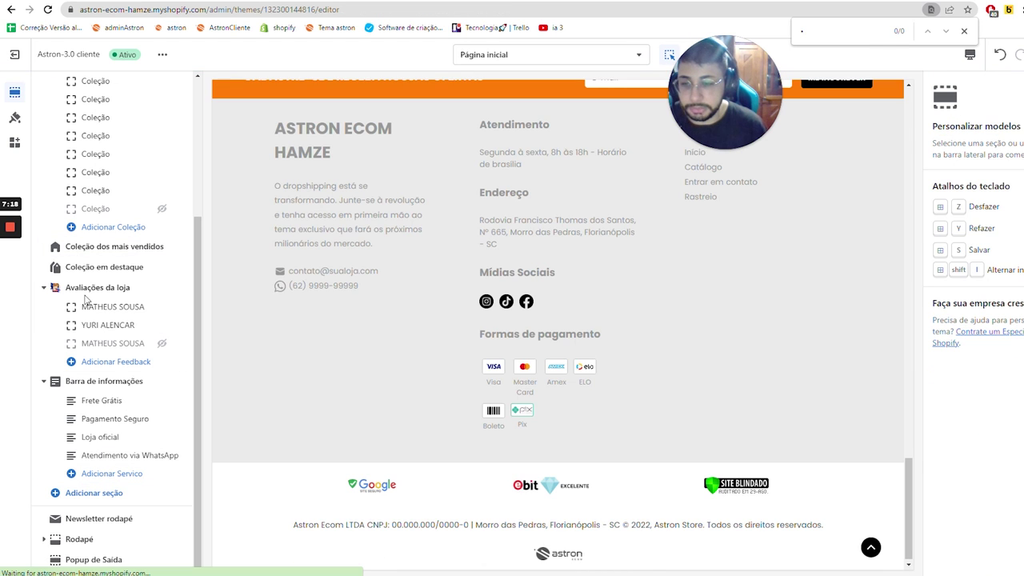
{"action": "left_click", "coordinate": [108, 246]}
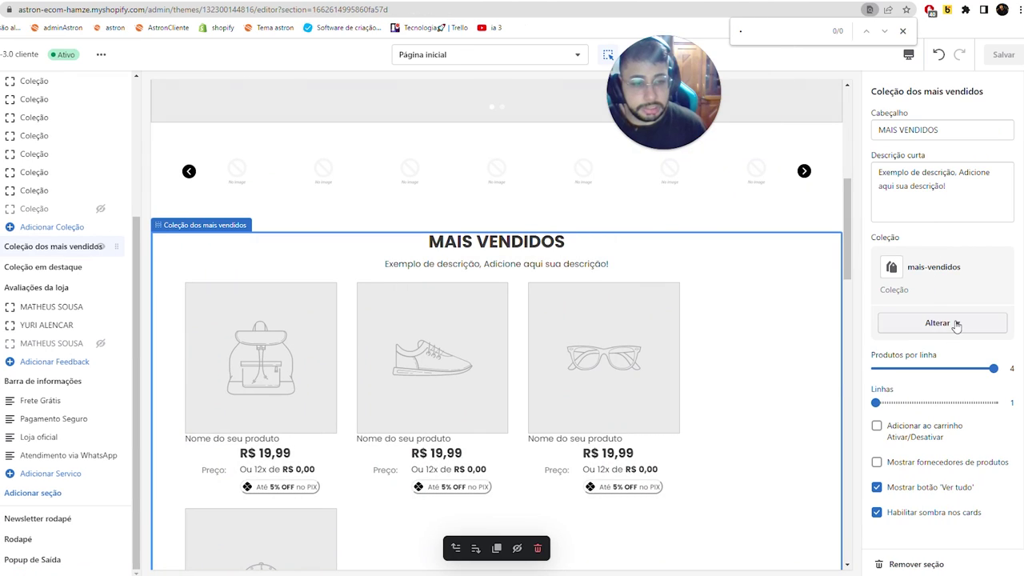
- Switch the MAIS VENDIDOS section's collection to Coleção de teste and view the live store
{"action": "left_click", "coordinate": [998, 323]}
{"action": "left_click", "coordinate": [929, 356]}
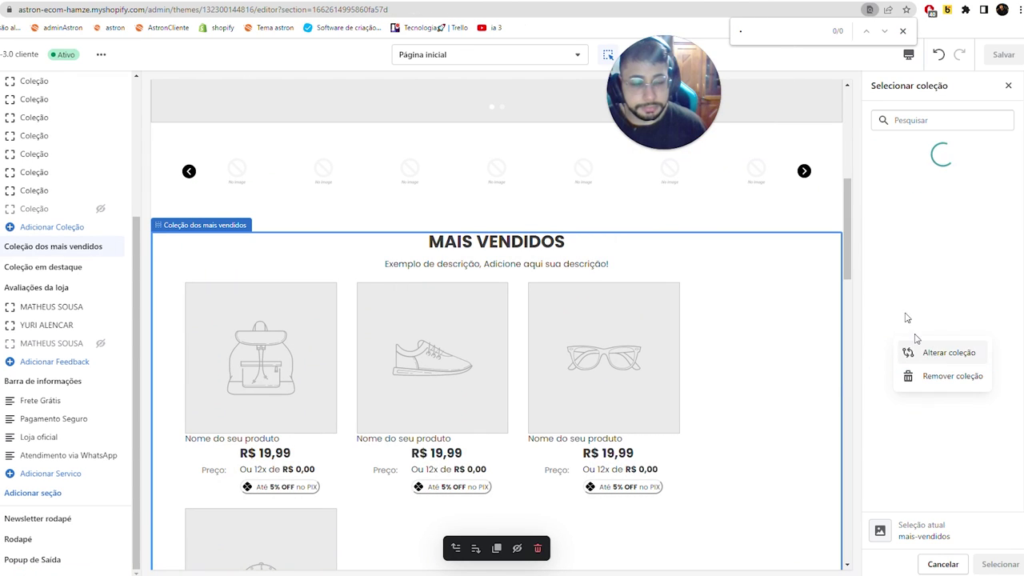
{"action": "scroll", "coordinate": [944, 399], "scroll_direction": "down", "scroll_amount": 1}
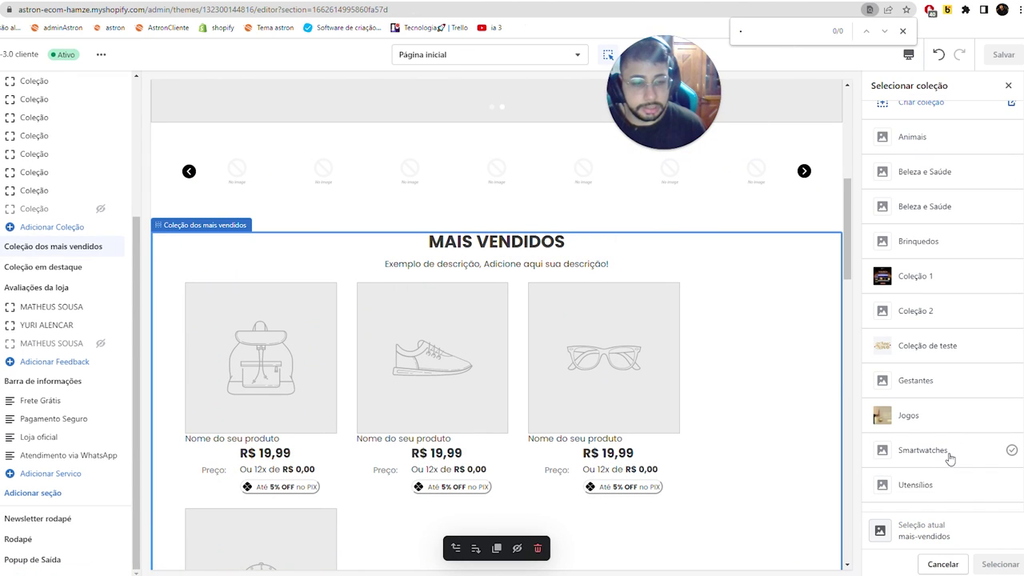
{"action": "left_click", "coordinate": [1000, 564]}
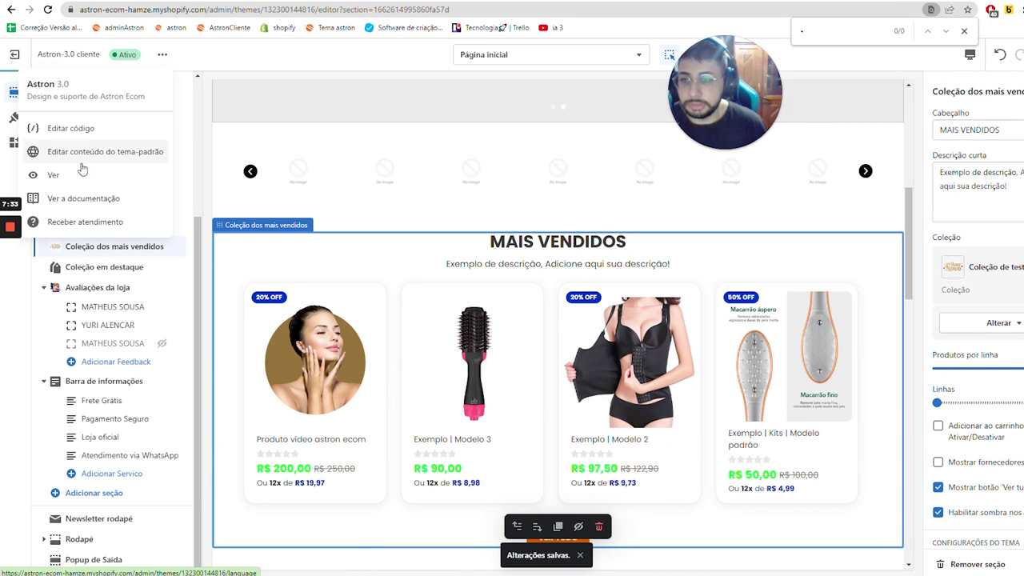
{"action": "left_click", "coordinate": [85, 174]}
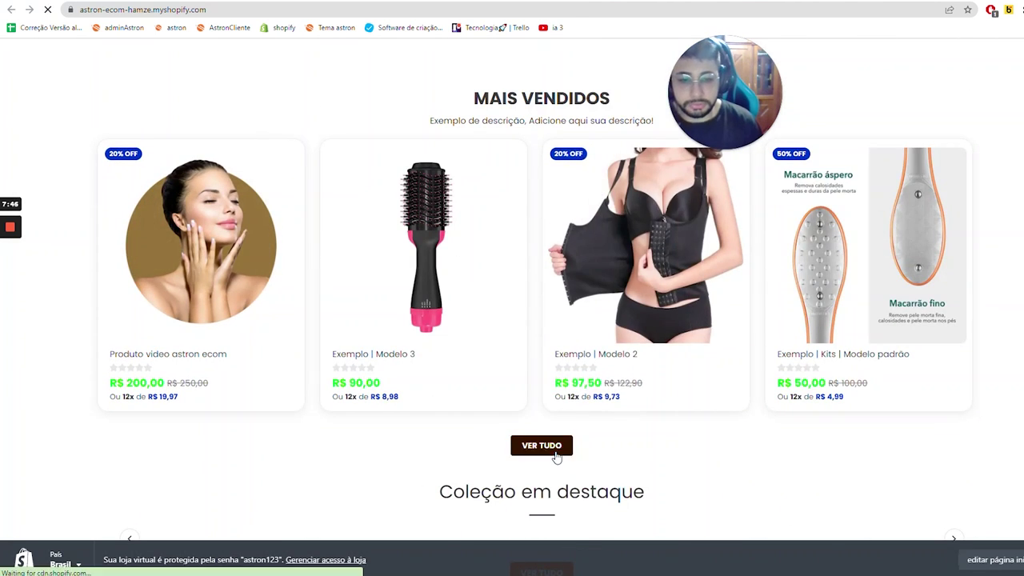
- Browse the full Coleção de teste collection and the Produto video astron ecom product page
{"action": "left_click", "coordinate": [555, 453]}
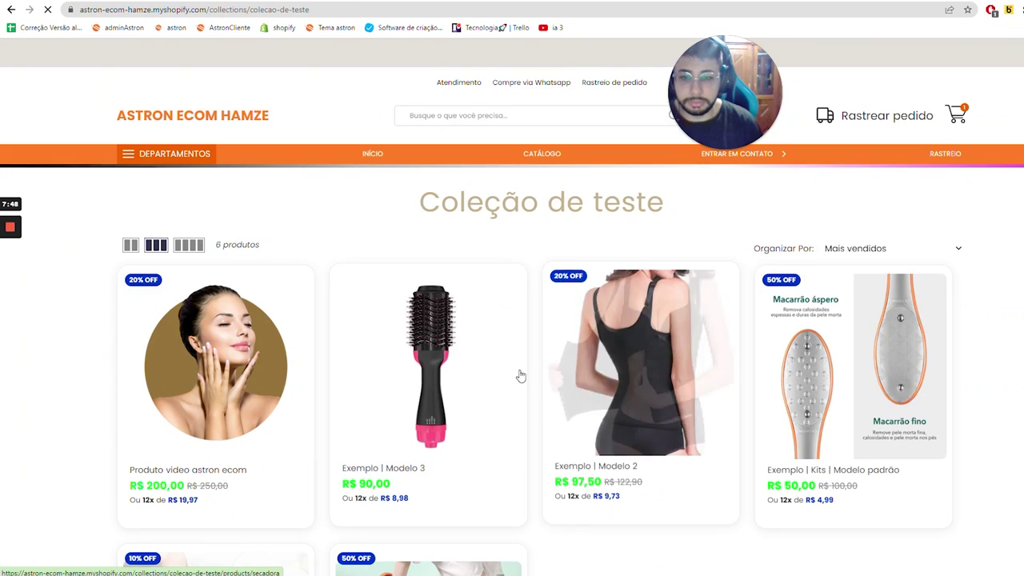
{"action": "scroll", "coordinate": [521, 375], "scroll_direction": "down", "scroll_amount": 10}
{"action": "scroll", "coordinate": [455, 367], "scroll_direction": "up", "scroll_amount": 8}
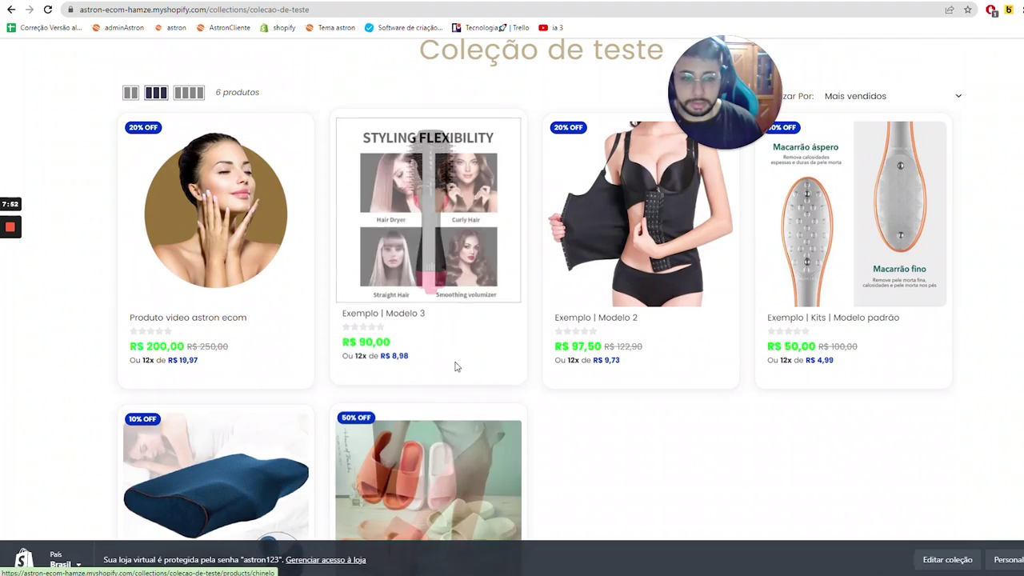
{"action": "left_click", "coordinate": [553, 312]}
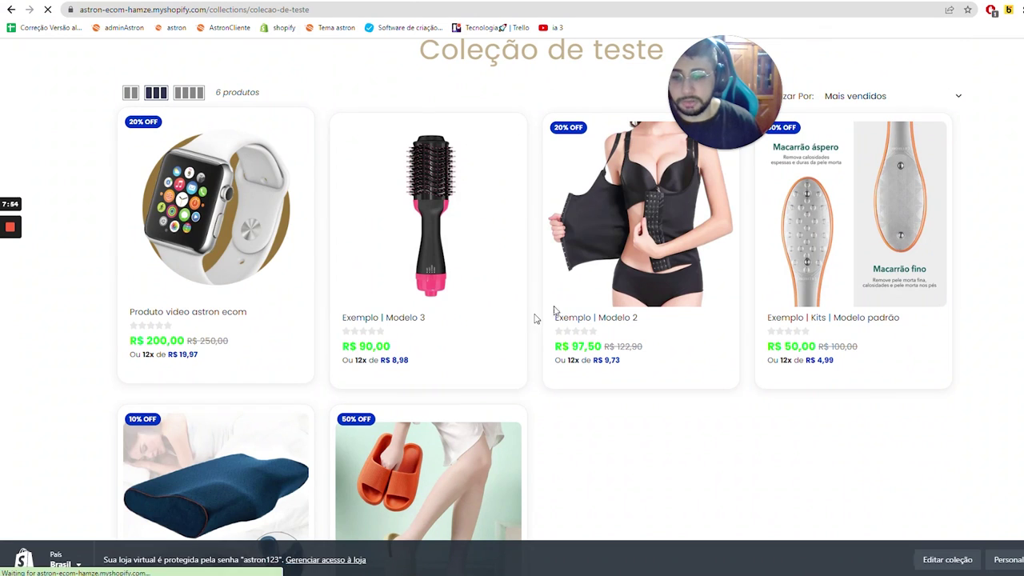
{"action": "left_click", "coordinate": [314, 222]}
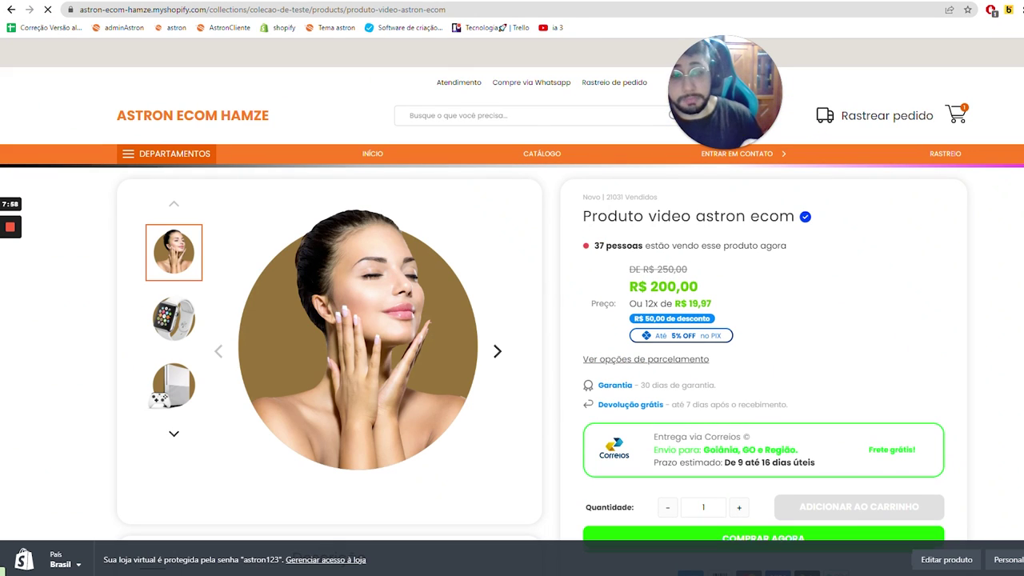
{"action": "scroll", "coordinate": [494, 251], "scroll_direction": "down", "scroll_amount": 10}
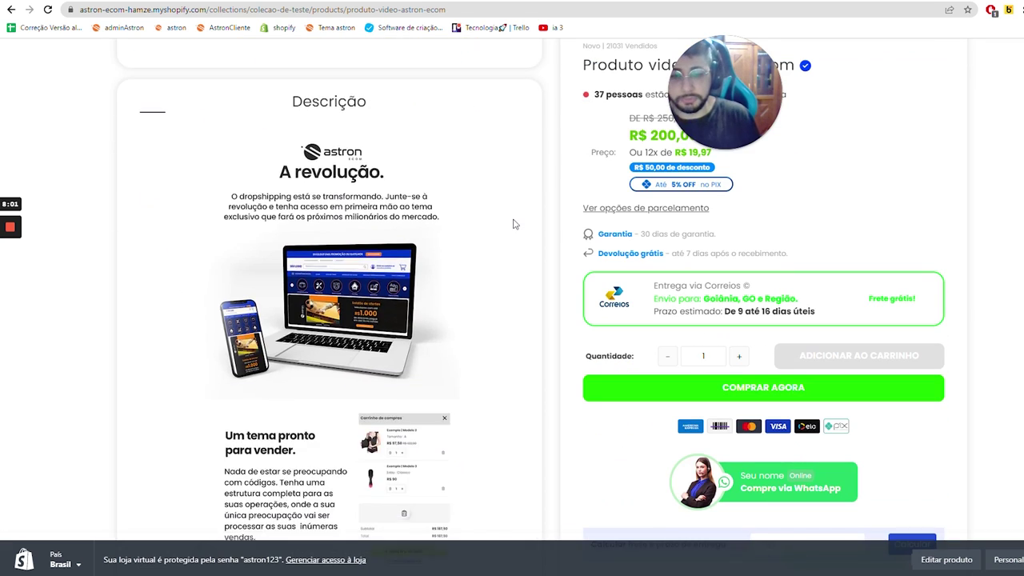
{"action": "scroll", "coordinate": [494, 250], "scroll_direction": "down", "scroll_amount": 3}
{"action": "scroll", "coordinate": [494, 250], "scroll_direction": "up", "scroll_amount": 15}
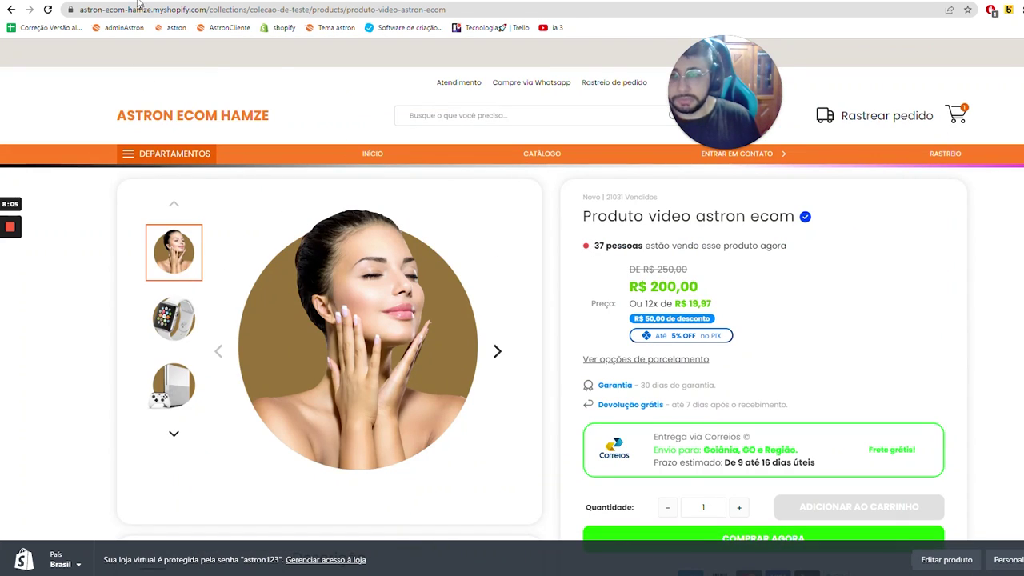
- Compare the product page with the theme editor, ending back in the editor
{"action": "left_click", "coordinate": [14, 10]}
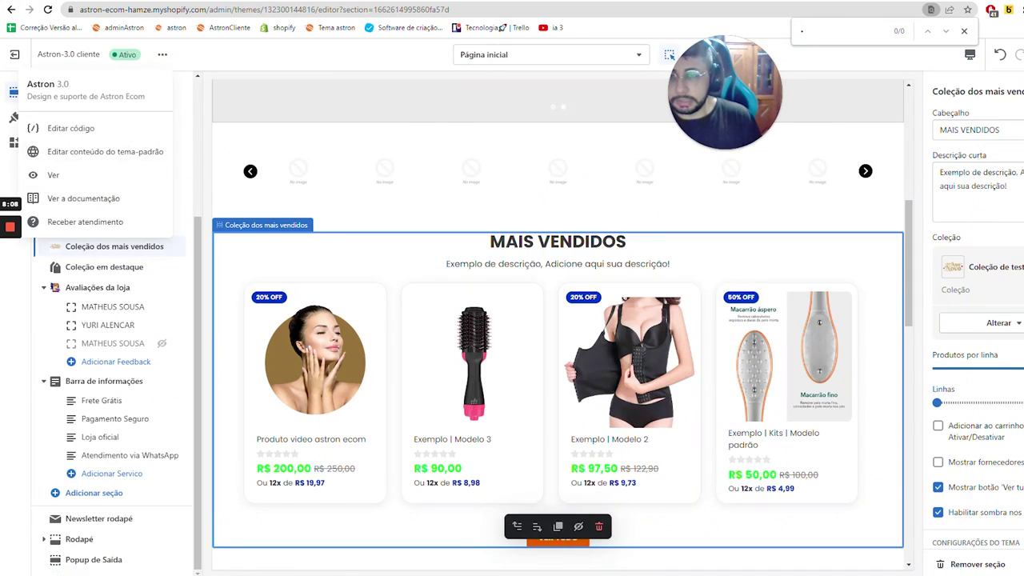
{"action": "key", "text": "alt+Right"}
{"action": "scroll", "coordinate": [313, 333], "scroll_direction": "down", "scroll_amount": 10}
{"action": "scroll", "coordinate": [408, 249], "scroll_direction": "up", "scroll_amount": 4}
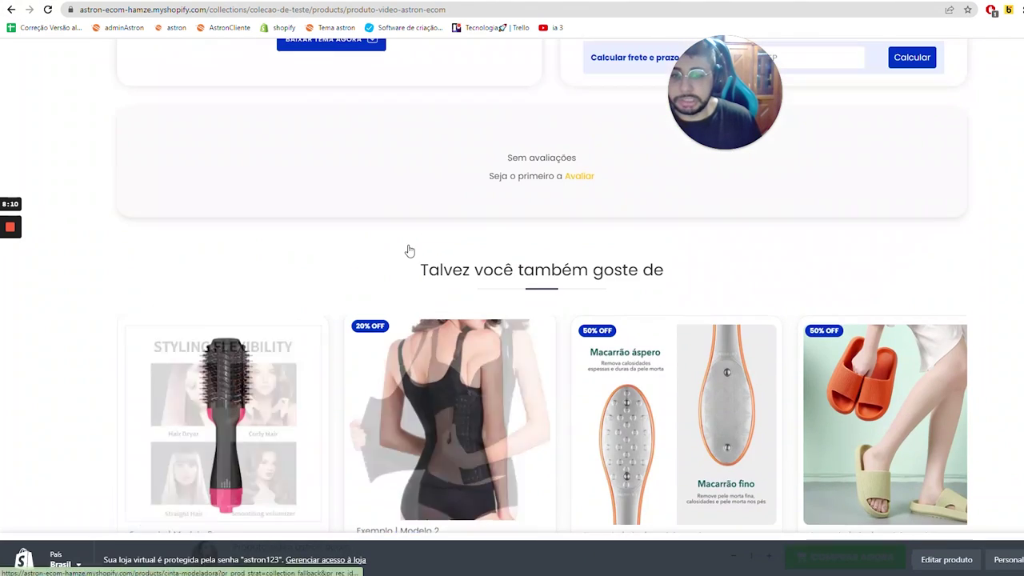
{"action": "key", "text": "alt+Left"}
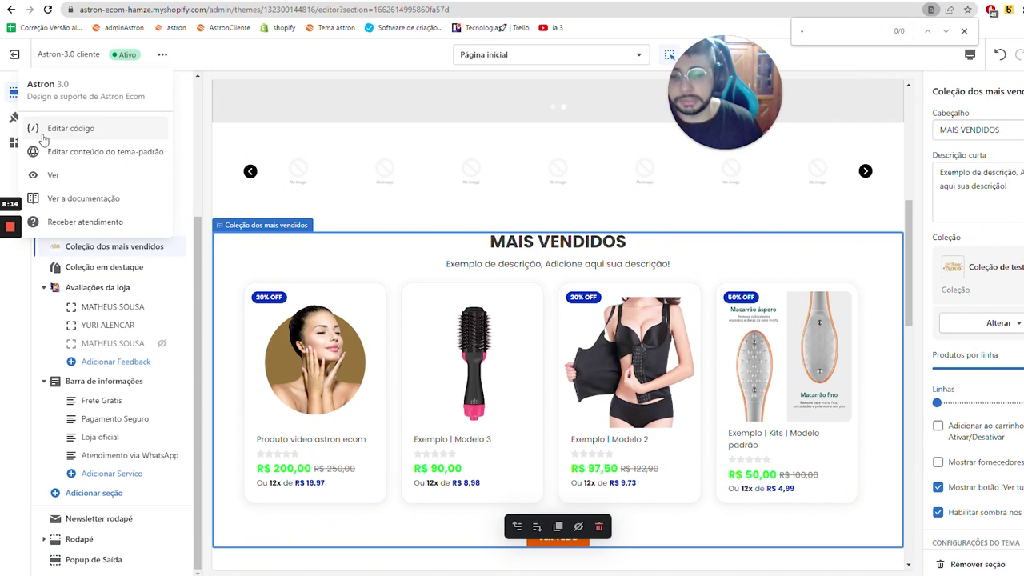
{"action": "scroll", "coordinate": [526, 296], "scroll_direction": "down", "scroll_amount": 4}
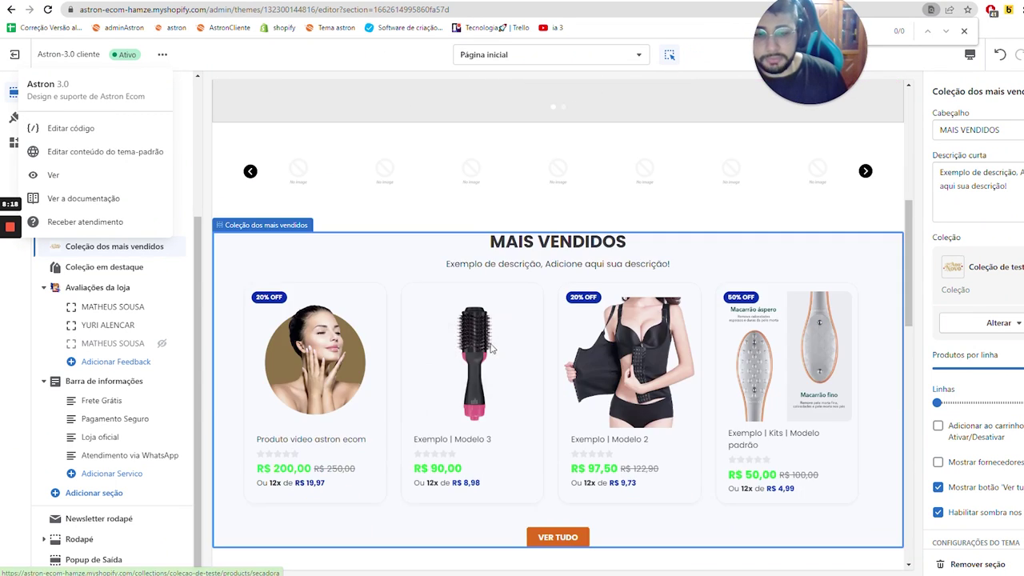
- Point the Coleção em destaque section to the Beleza e Saúde collection and save the theme
{"action": "left_click", "coordinate": [114, 269]}
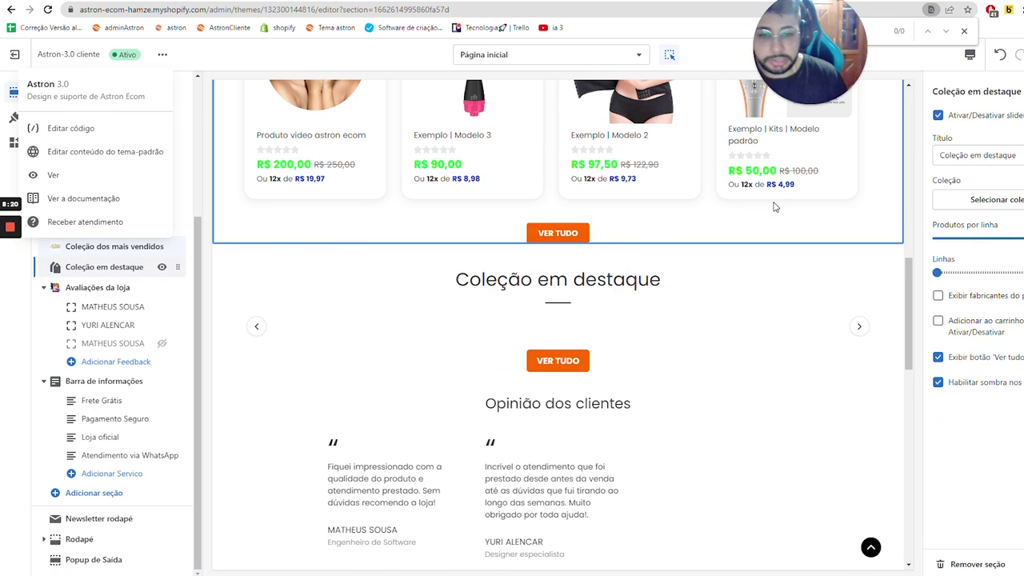
{"action": "left_click", "coordinate": [963, 200]}
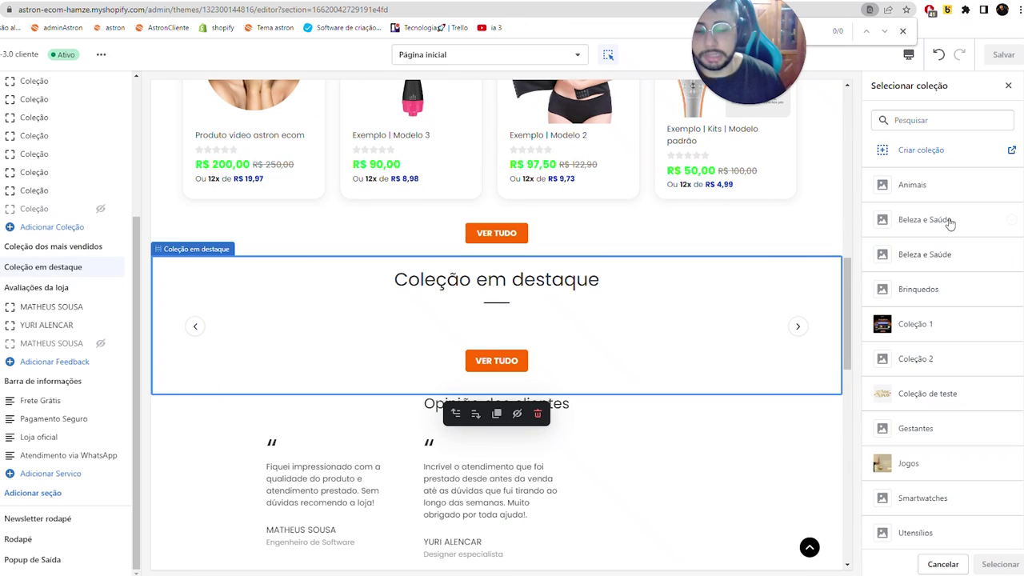
{"action": "left_click", "coordinate": [950, 223]}
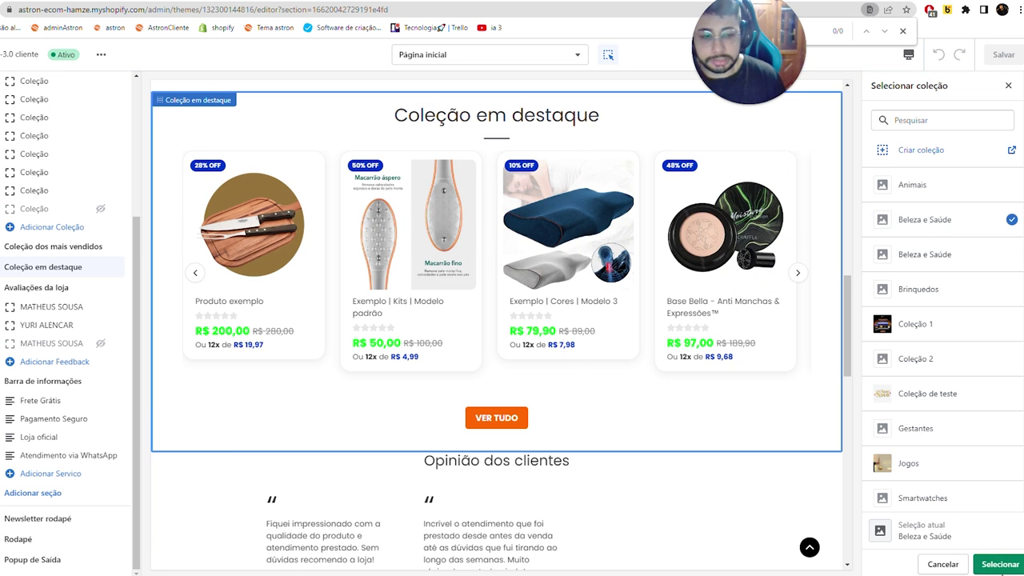
{"action": "left_click", "coordinate": [999, 563]}
{"action": "left_click", "coordinate": [1009, 58]}
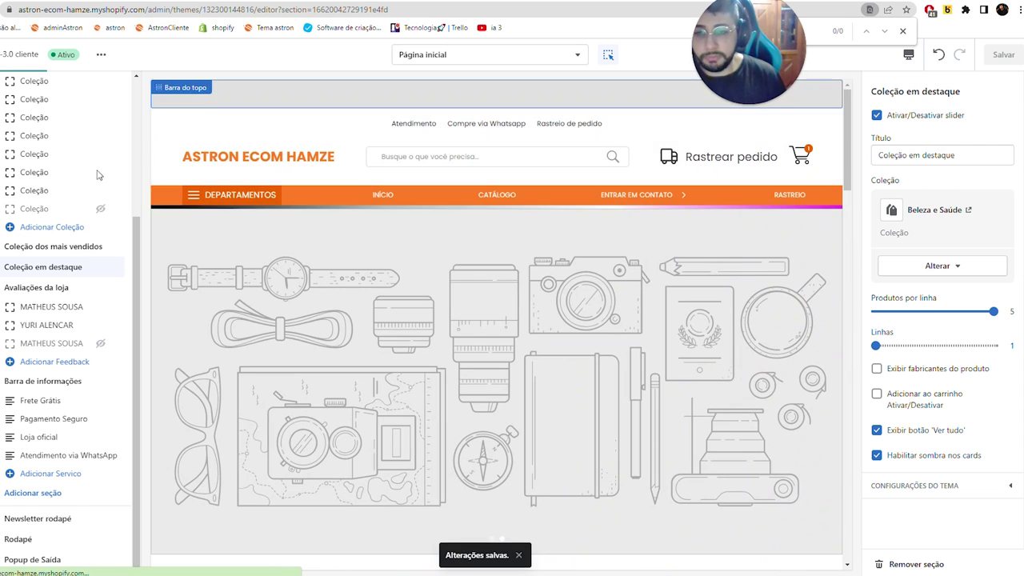
{"action": "scroll", "coordinate": [53, 209], "scroll_direction": "up", "scroll_amount": 2}
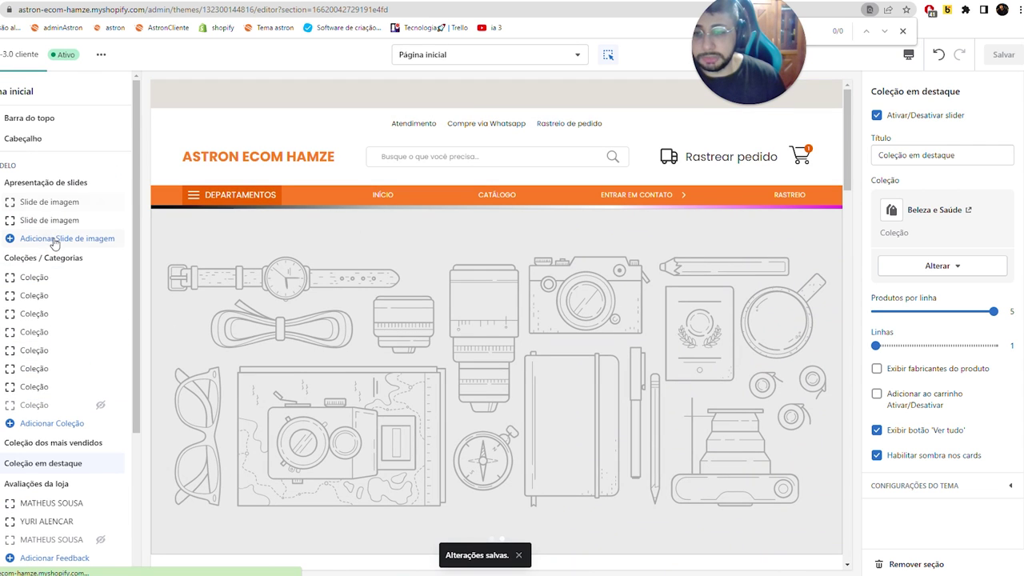
- Upload the frete-gratis banner and set it as the first slide's desktop image (recommended 1600 × 420 px)
{"action": "left_click", "coordinate": [28, 184]}
{"action": "left_click", "coordinate": [40, 202]}
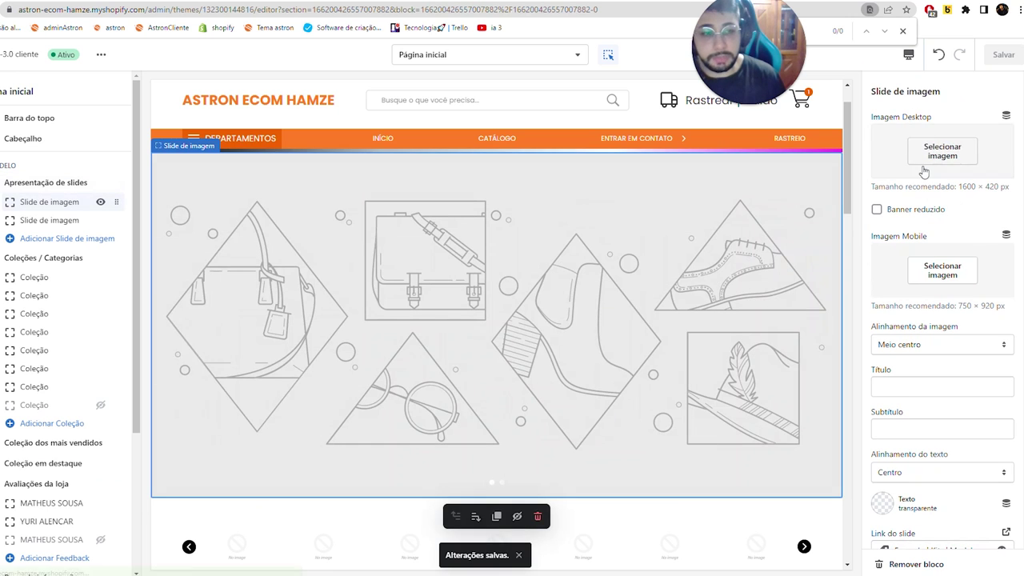
{"action": "left_click", "coordinate": [936, 150]}
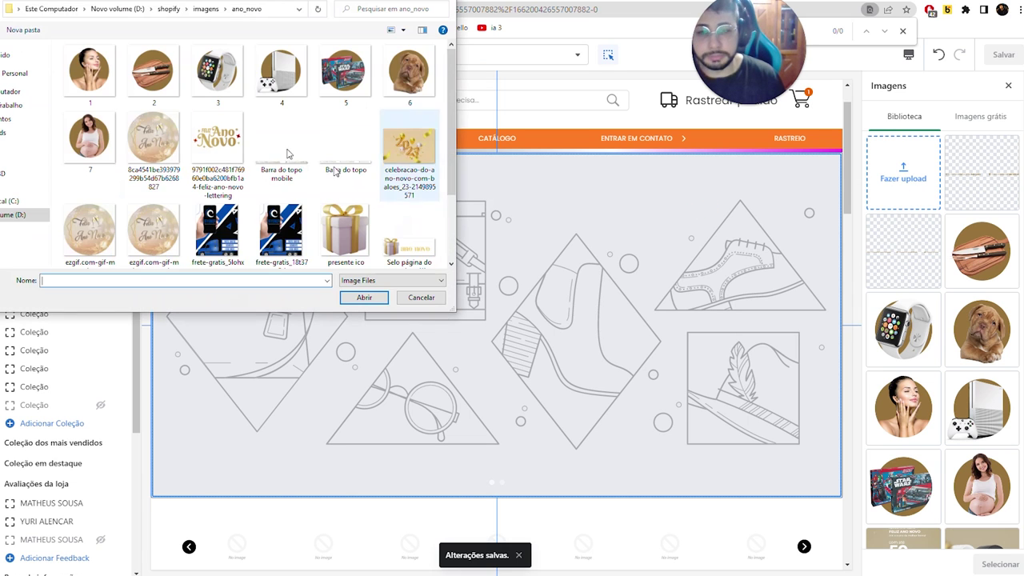
{"action": "double_click", "coordinate": [235, 211]}
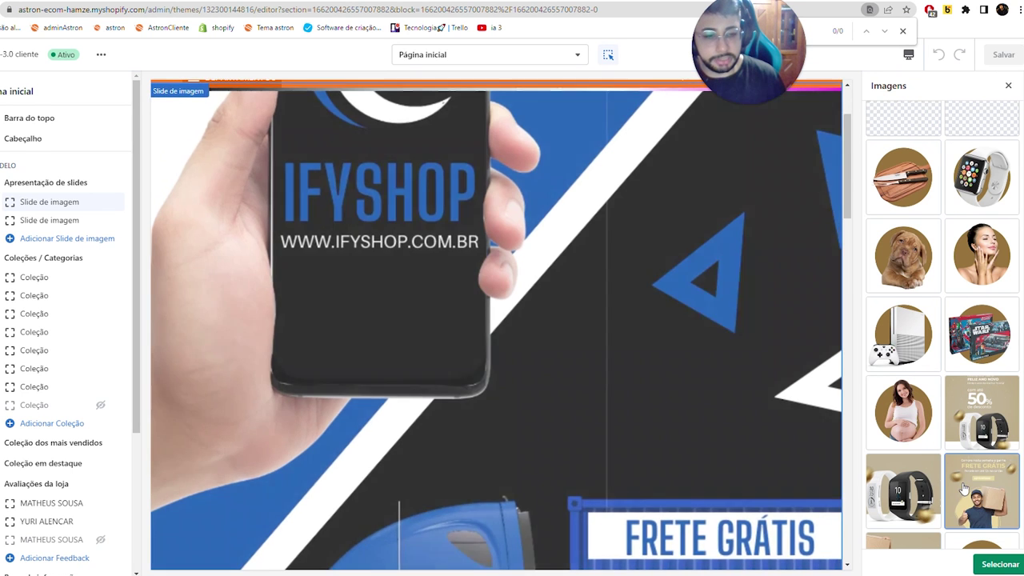
{"action": "scroll", "coordinate": [916, 438], "scroll_direction": "down", "scroll_amount": 2}
{"action": "left_click", "coordinate": [916, 438]}
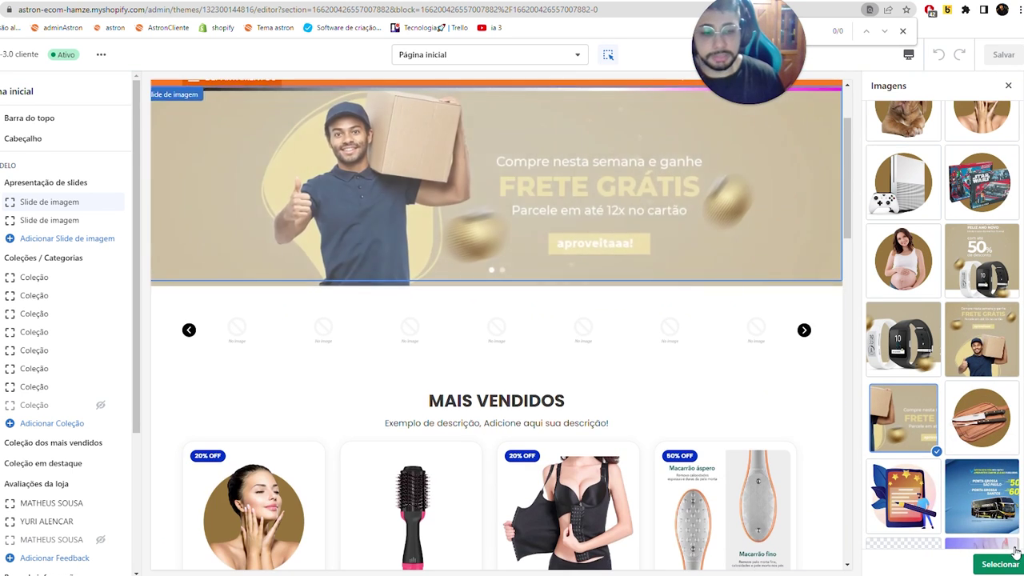
{"action": "left_click", "coordinate": [1013, 552]}
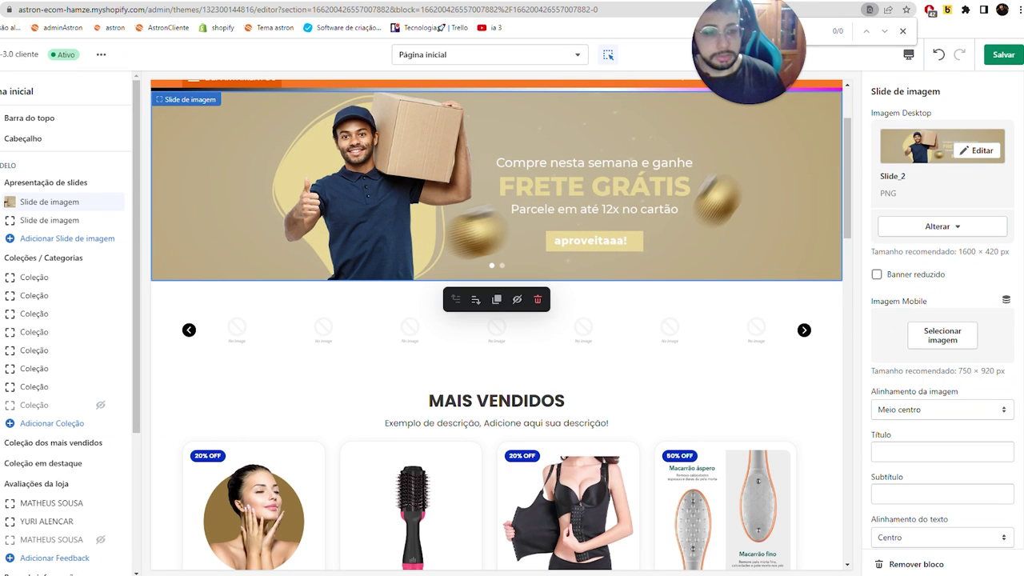
{"action": "left_click_drag", "start_coordinate": [1000, 251], "coordinate": [912, 252]}
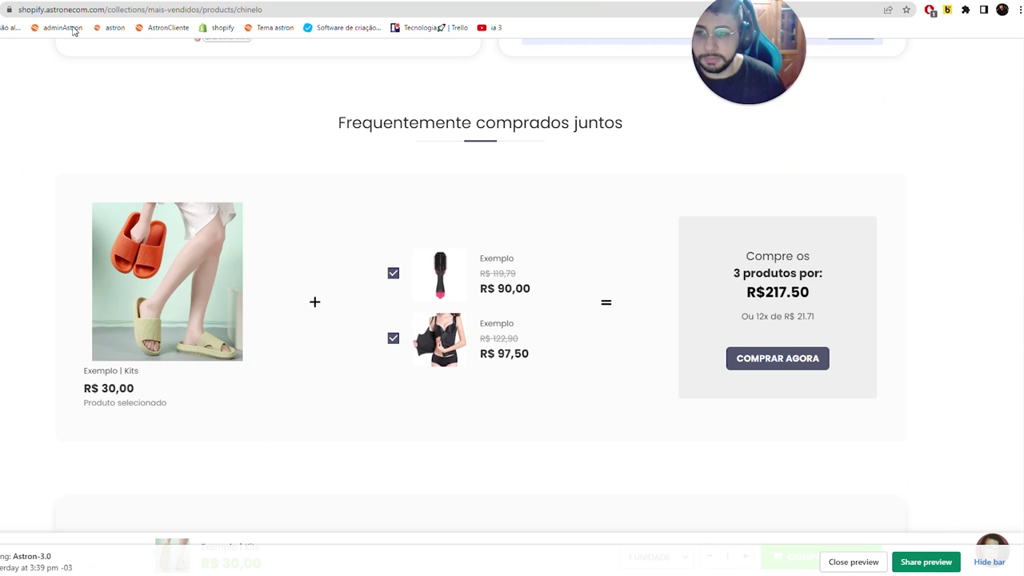
{"action": "scroll", "coordinate": [324, 150], "scroll_direction": "up", "scroll_amount": 10}
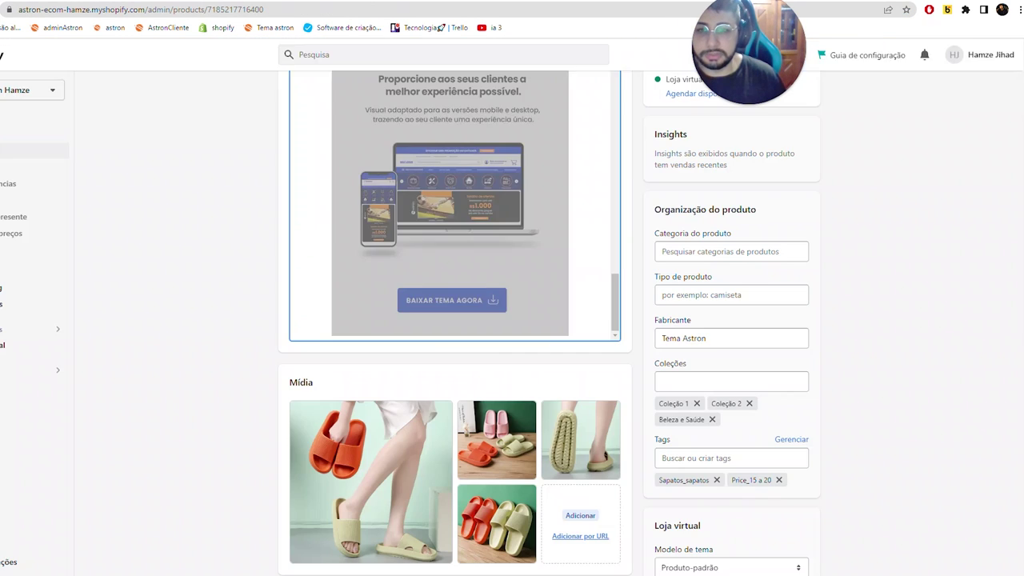
- Preview at mobile width and set the Frete Grátis banner as the first slide's mobile image
{"action": "key", "text": "ctrl+a"}
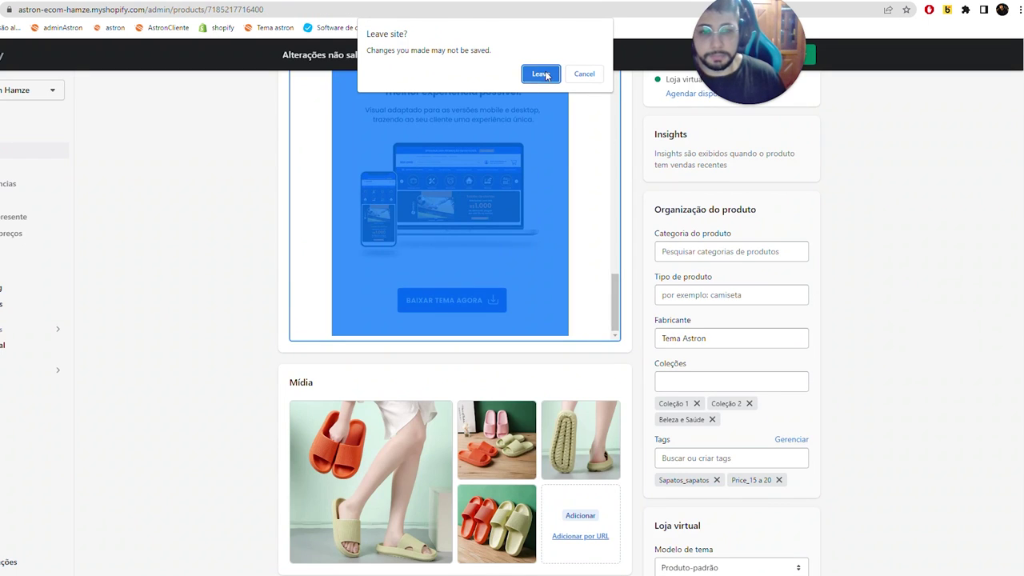
{"action": "left_click", "coordinate": [542, 73]}
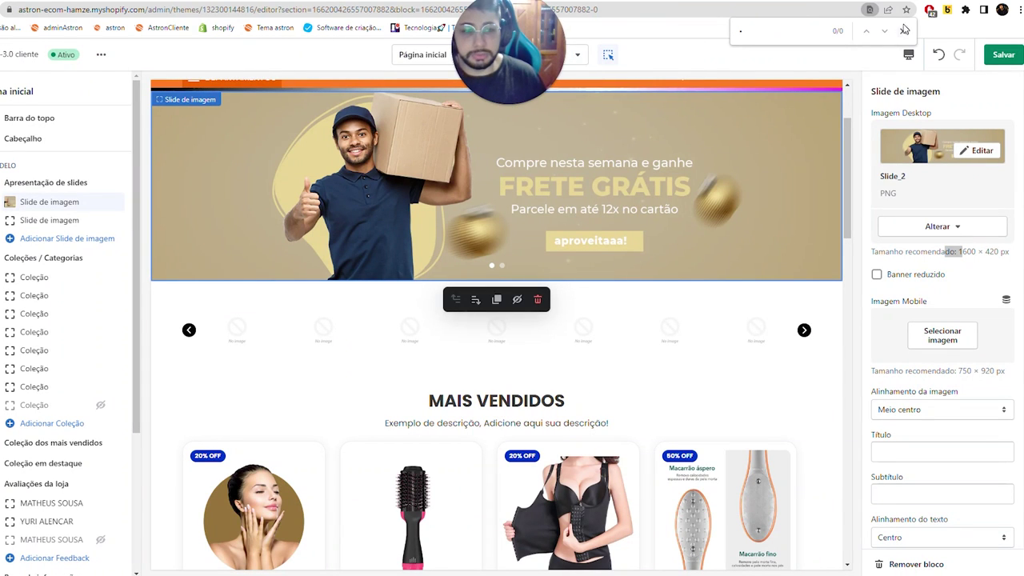
{"action": "left_click", "coordinate": [909, 58]}
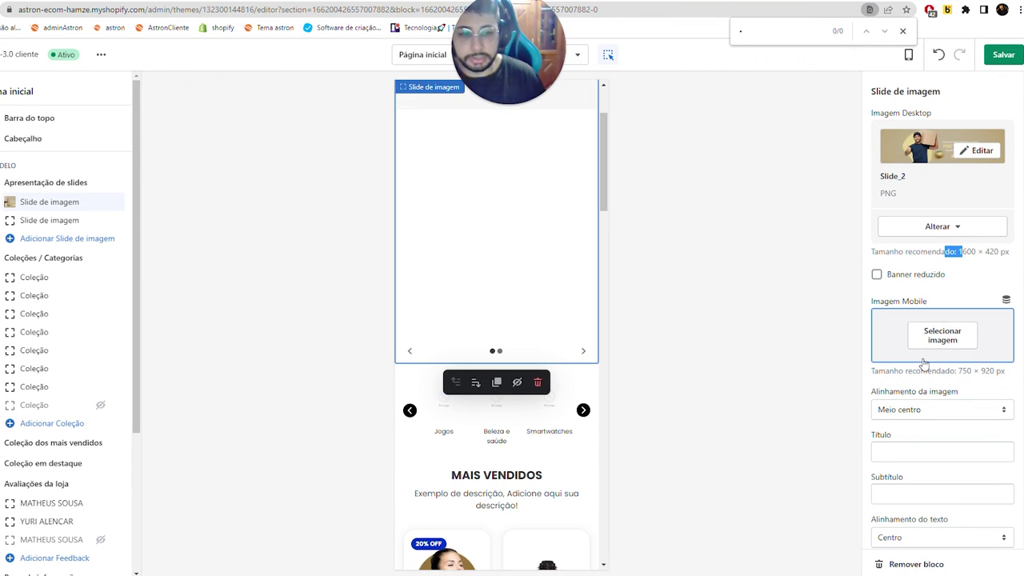
{"action": "left_click", "coordinate": [922, 357]}
{"action": "scroll", "coordinate": [925, 365], "scroll_direction": "down", "scroll_amount": 5}
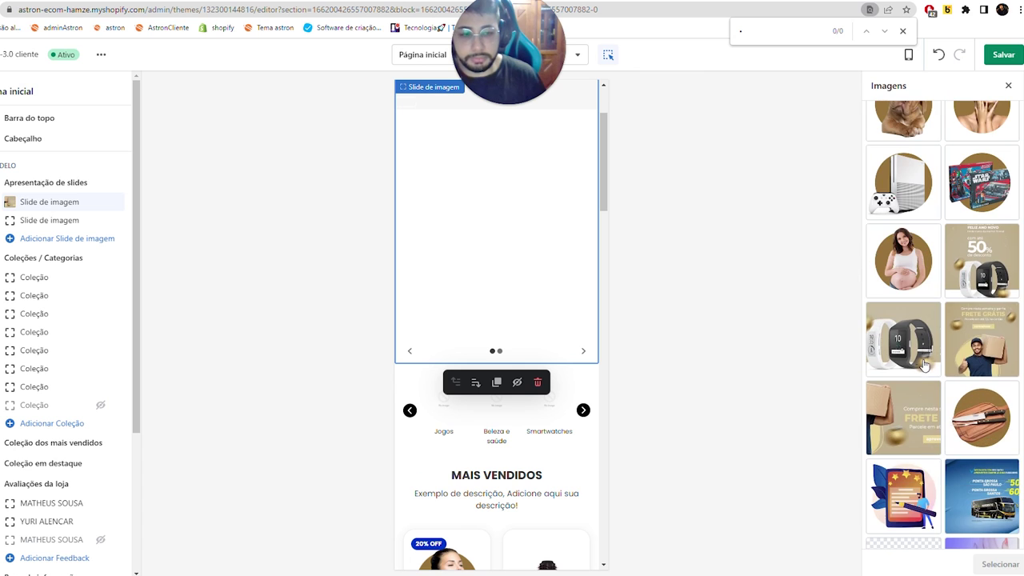
{"action": "left_click", "coordinate": [976, 348]}
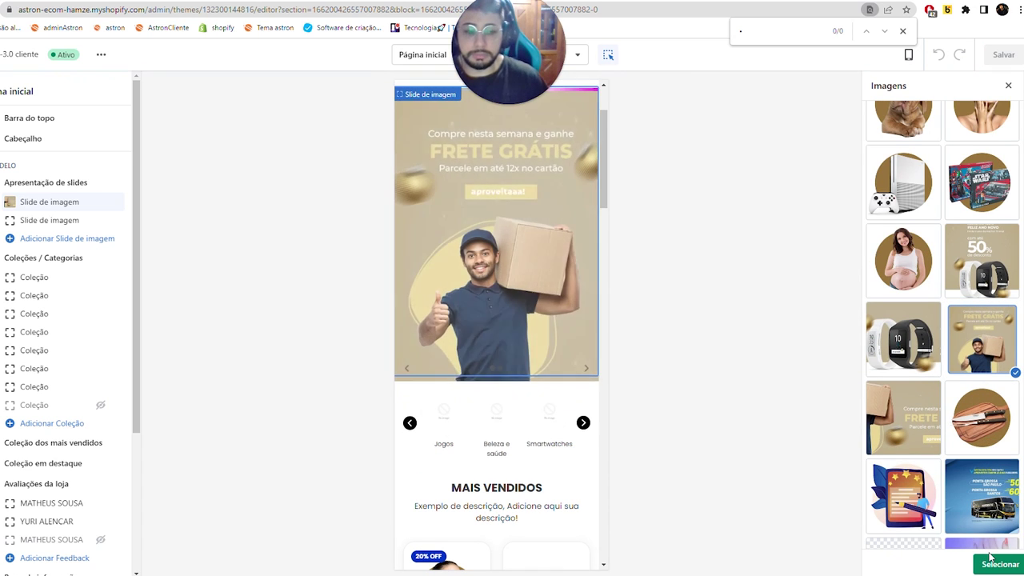
{"action": "left_click", "coordinate": [999, 563]}
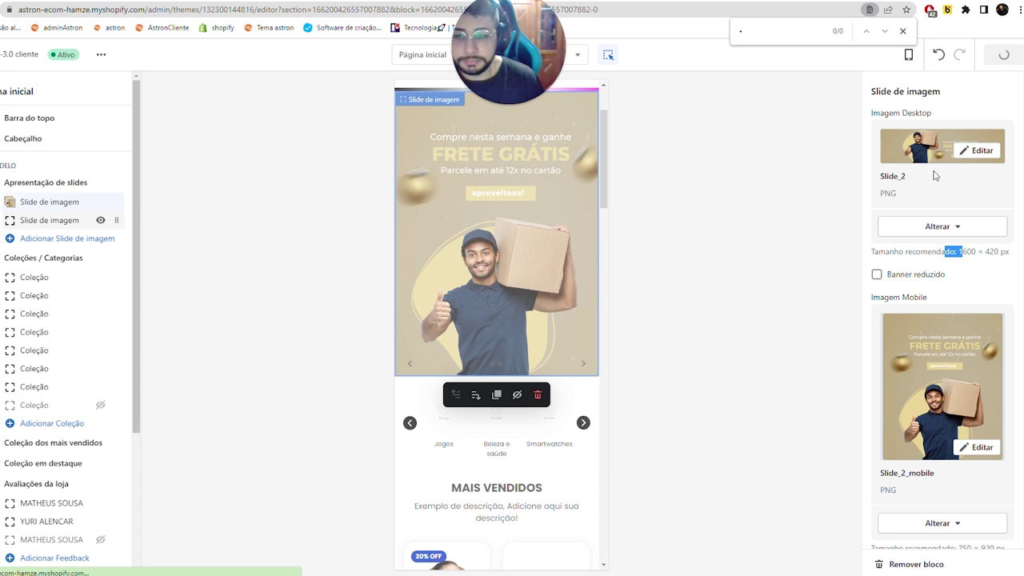
- Give the second slide the 50% watch banner as both desktop and mobile image
{"action": "left_click", "coordinate": [959, 154]}
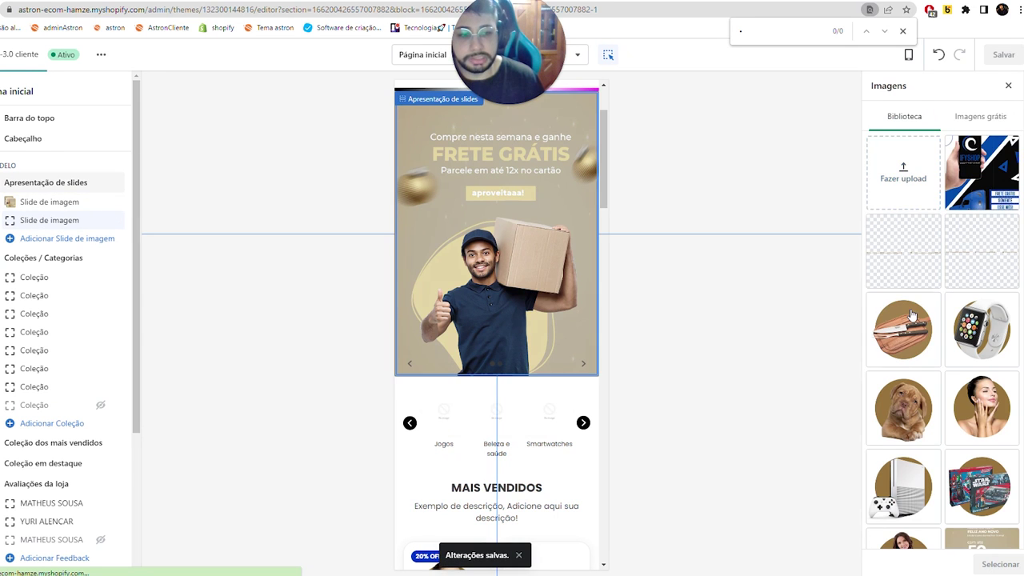
{"action": "scroll", "coordinate": [945, 266], "scroll_direction": "down", "scroll_amount": 3}
{"action": "double_click", "coordinate": [928, 280]}
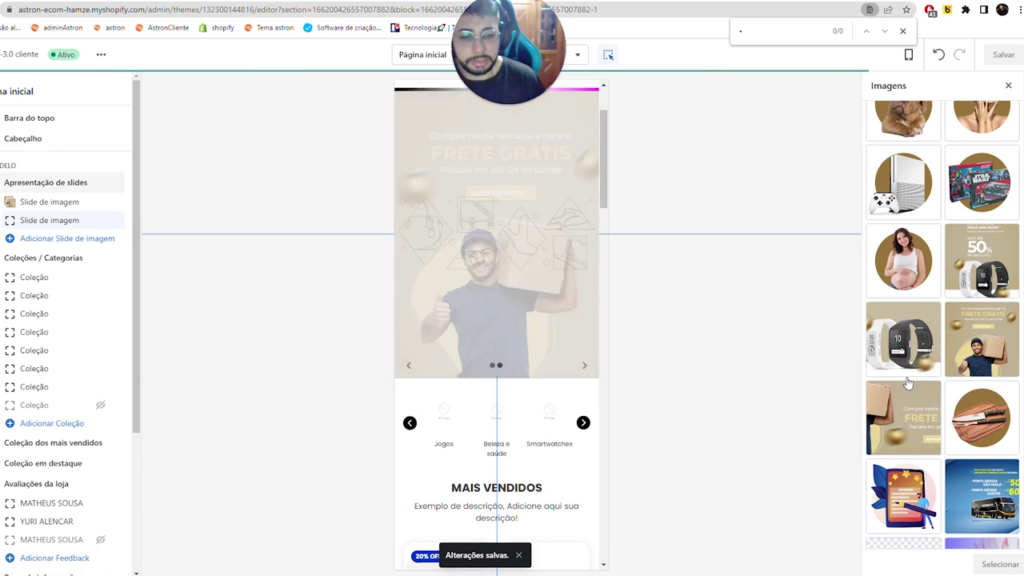
{"action": "left_click", "coordinate": [952, 317]}
{"action": "scroll", "coordinate": [960, 328], "scroll_direction": "down", "scroll_amount": 5}
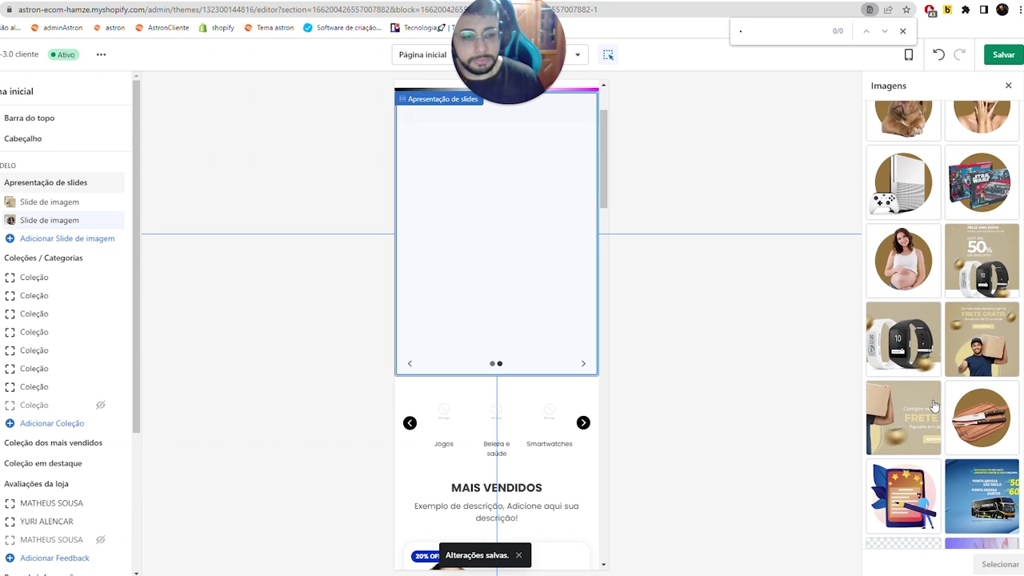
{"action": "left_click", "coordinate": [984, 276]}
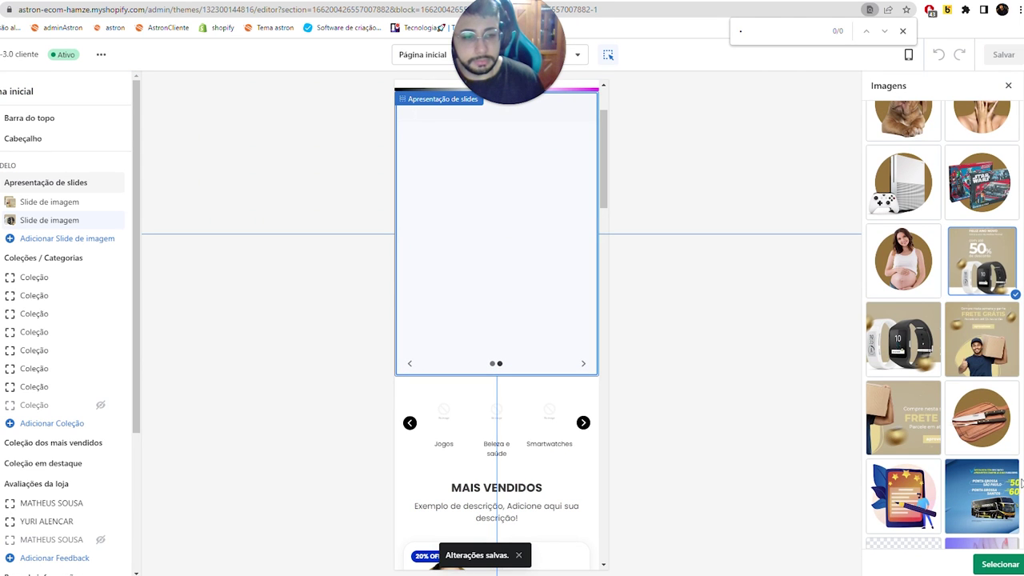
{"action": "left_click", "coordinate": [995, 565]}
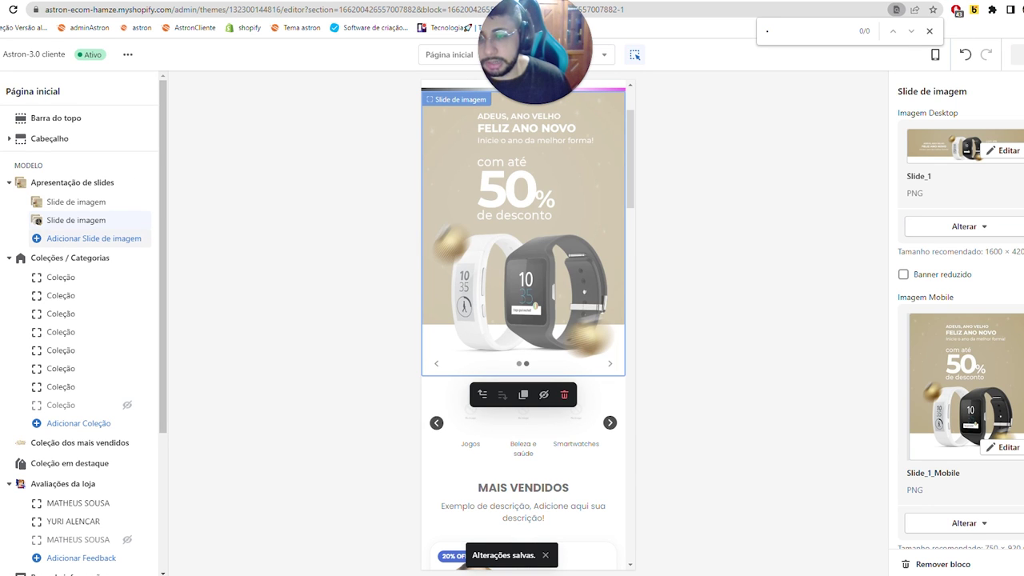
{"action": "left_click", "coordinate": [94, 239]}
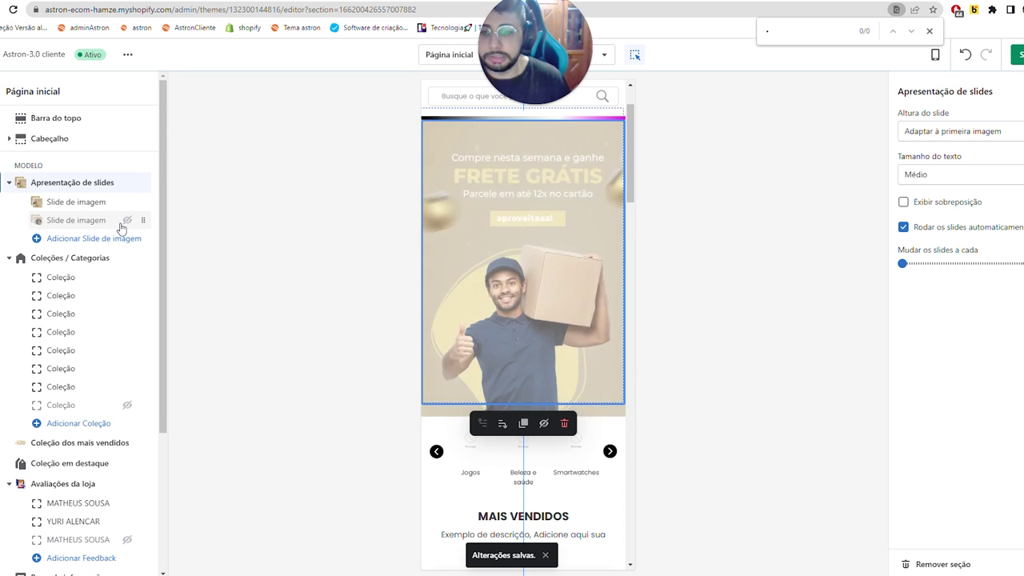
- Toggle the second slide's visibility, return the preview to desktop width, and save with Ctrl+S
{"action": "left_click", "coordinate": [128, 221]}
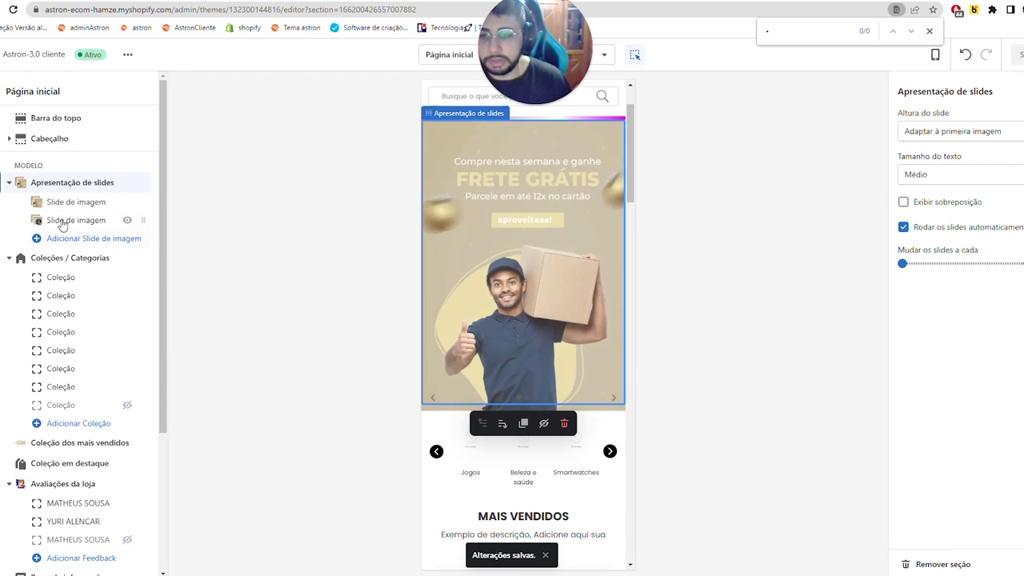
{"action": "left_click", "coordinate": [936, 55]}
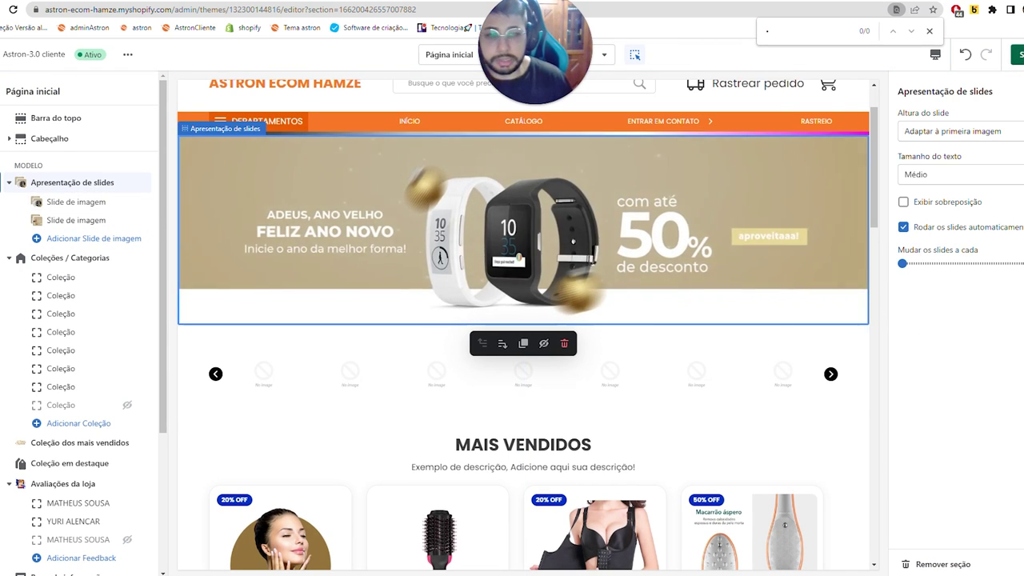
{"action": "key", "text": "ctrl+s"}
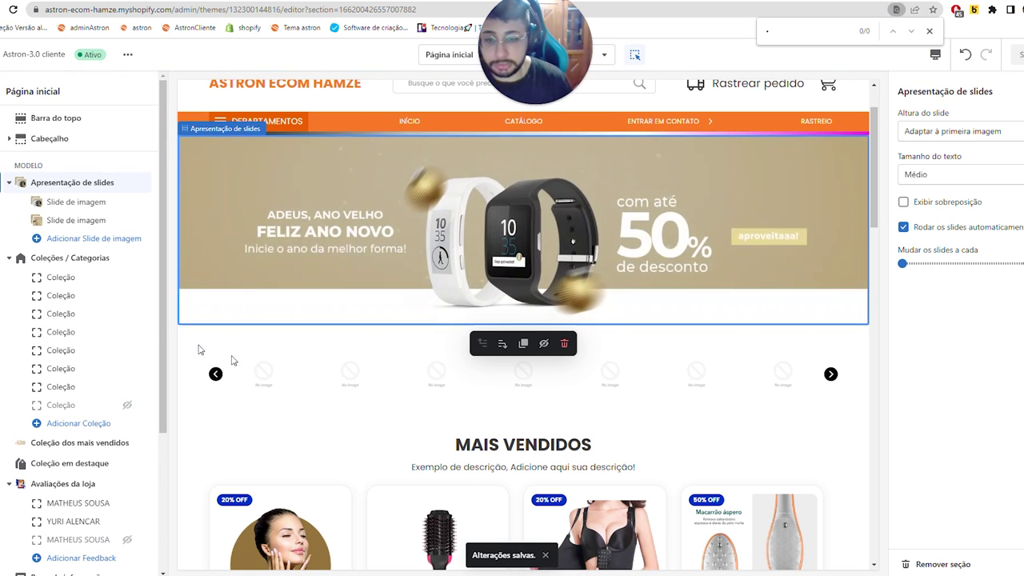
{"action": "left_click_drag", "start_coordinate": [138, 255], "coordinate": [151, 257]}
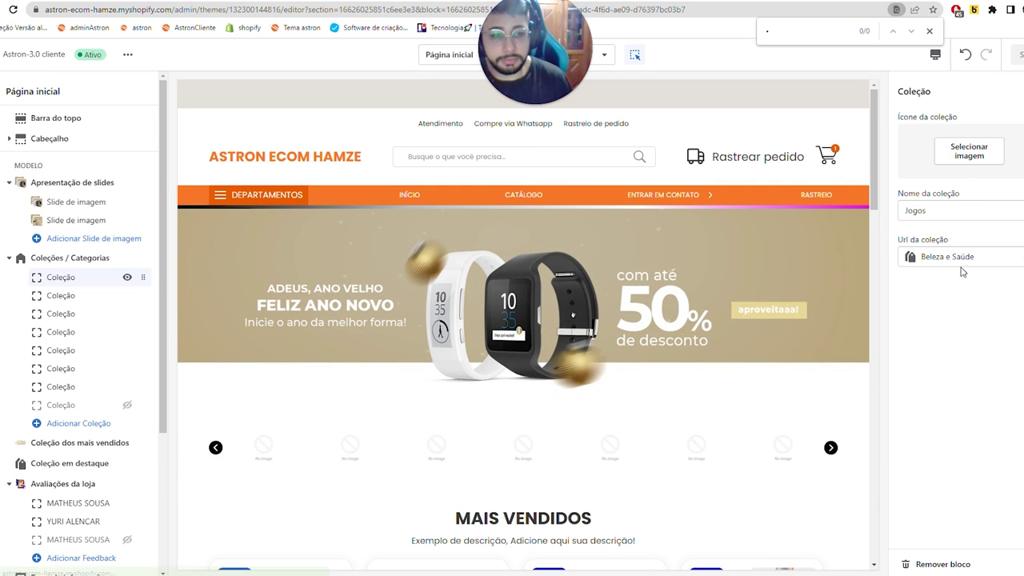
- Link the first category tile to the Jogos collection and give it the Xbox console icon
{"action": "left_click", "coordinate": [954, 258]}
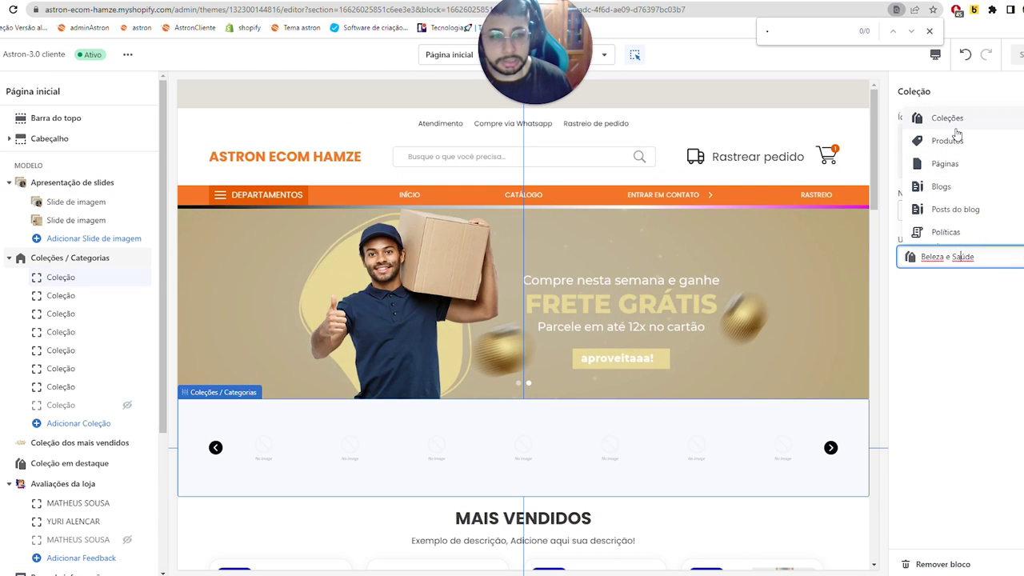
{"action": "left_click", "coordinate": [952, 120]}
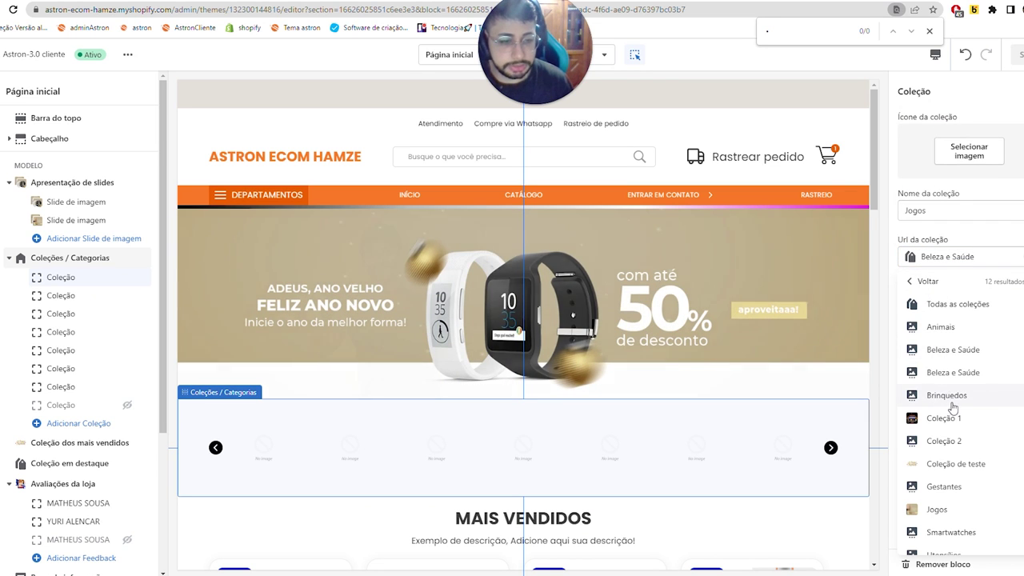
{"action": "scroll", "coordinate": [952, 408], "scroll_direction": "down", "scroll_amount": 1}
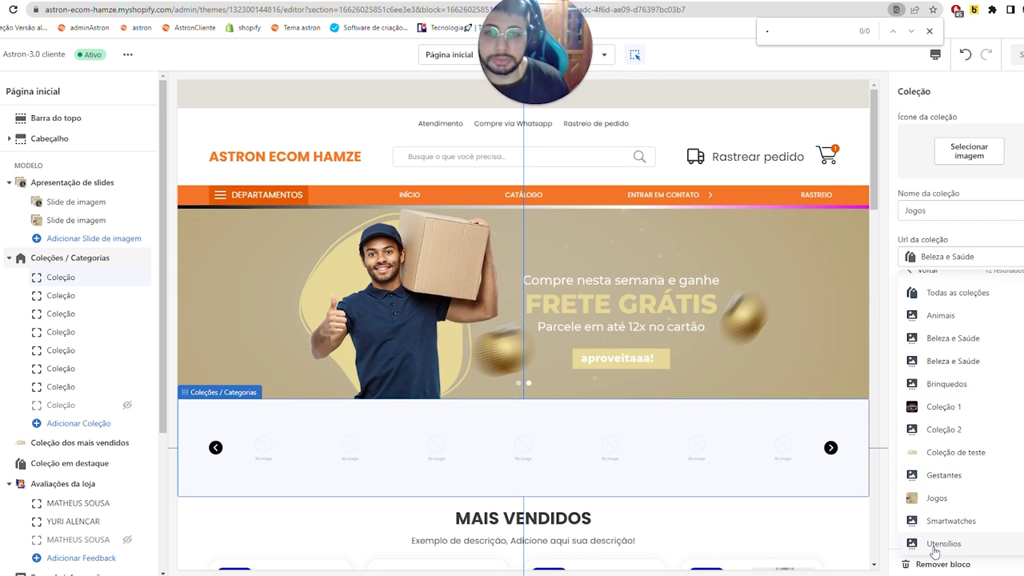
{"action": "left_click", "coordinate": [935, 499]}
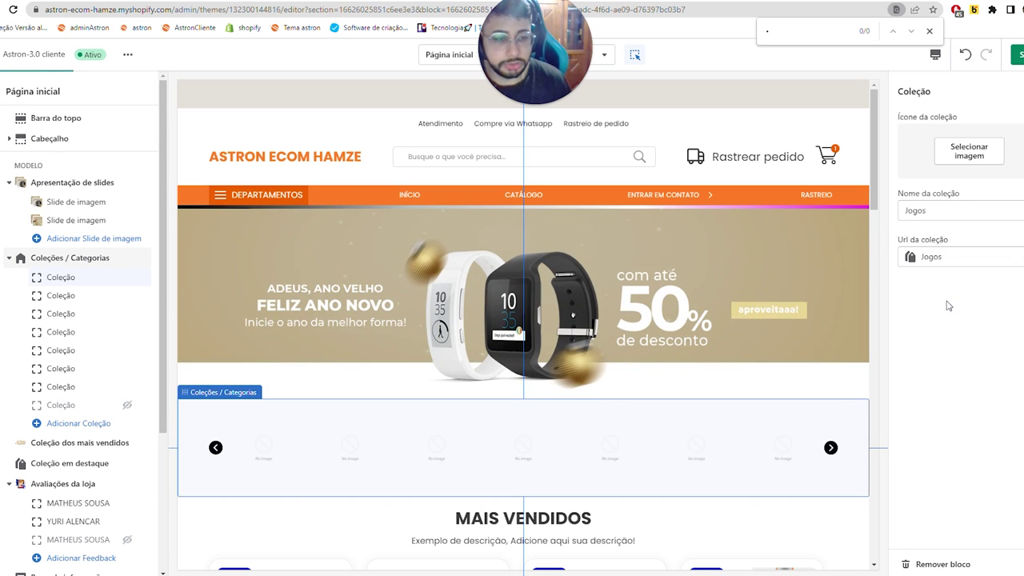
{"action": "left_click", "coordinate": [969, 153]}
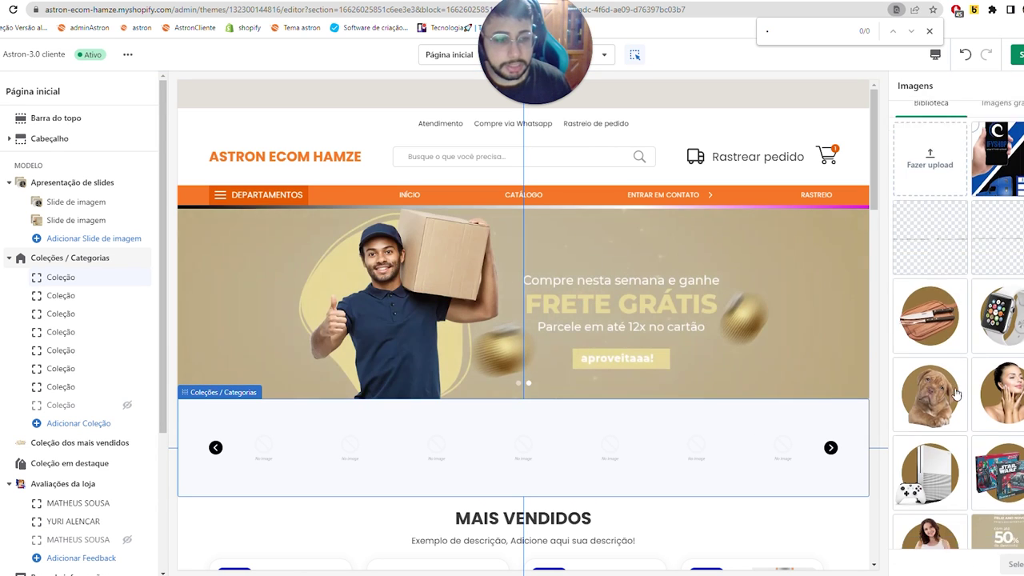
{"action": "scroll", "coordinate": [968, 288], "scroll_direction": "down", "scroll_amount": 3}
{"action": "left_click", "coordinate": [1010, 564]}
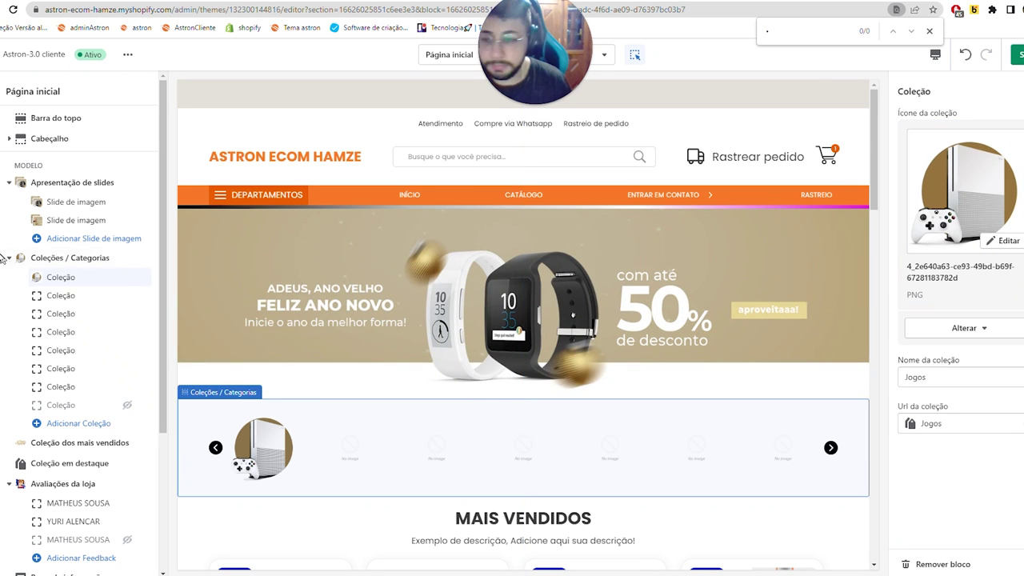
{"action": "left_click", "coordinate": [63, 296]}
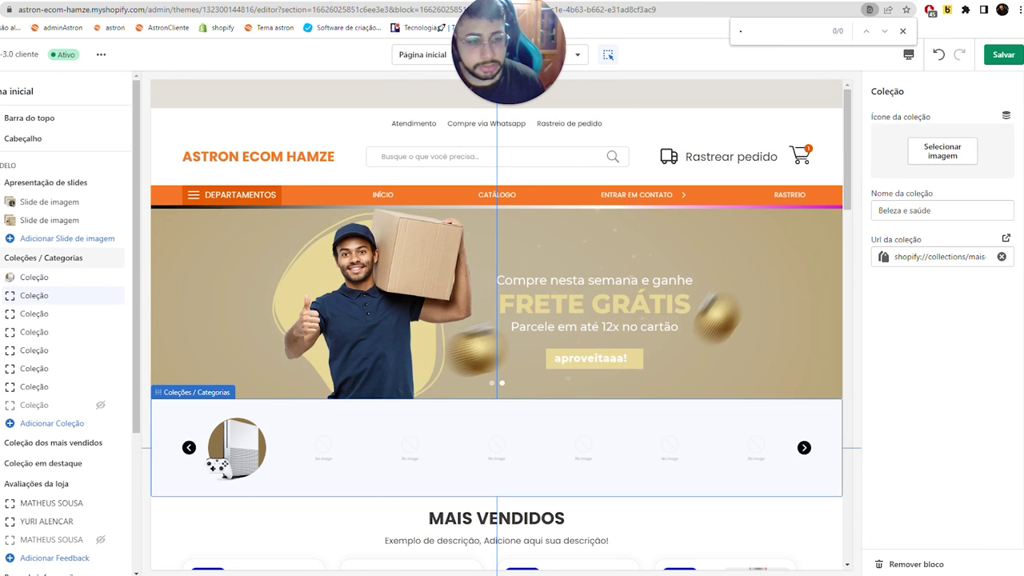
- Link the second tile to the Gestantes collection and rename it 'Gestantes'
{"action": "left_click", "coordinate": [936, 256]}
{"action": "left_click", "coordinate": [917, 139]}
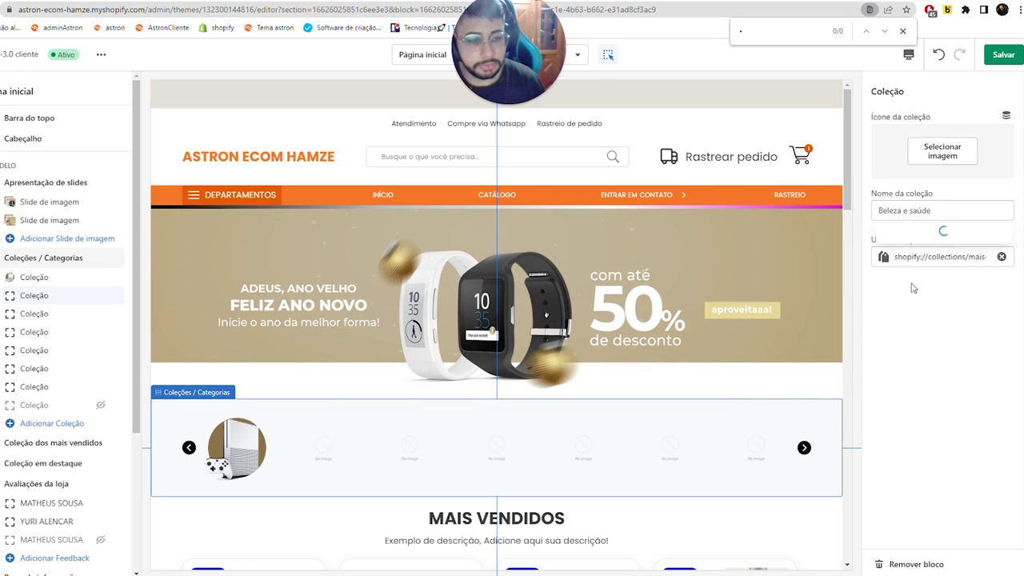
{"action": "scroll", "coordinate": [910, 393], "scroll_direction": "down", "scroll_amount": 1}
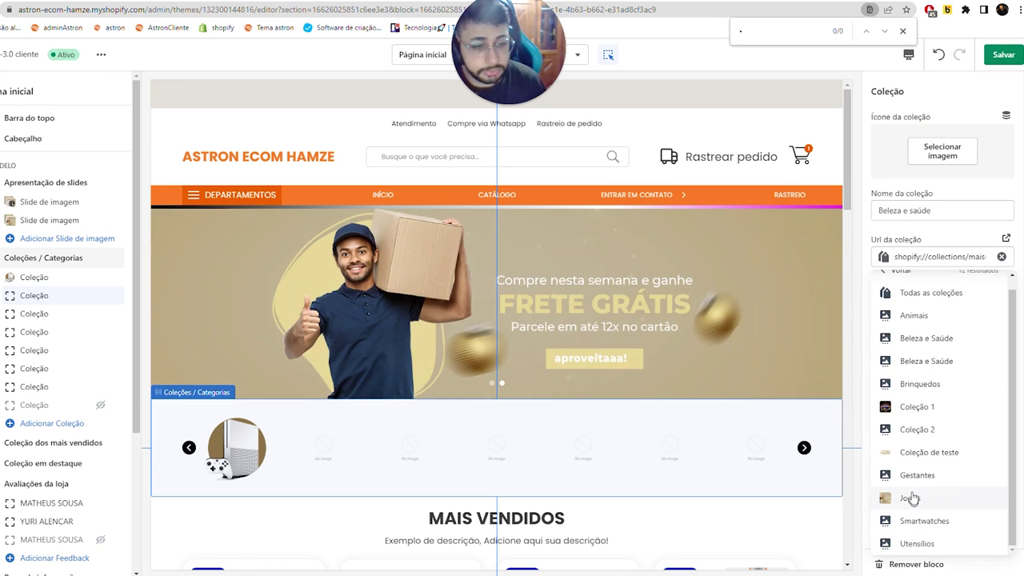
{"action": "left_click", "coordinate": [917, 476]}
{"action": "triple_click", "coordinate": [944, 210]}
{"action": "type", "text": "g"}
{"action": "key", "text": "Caps_Lock"}
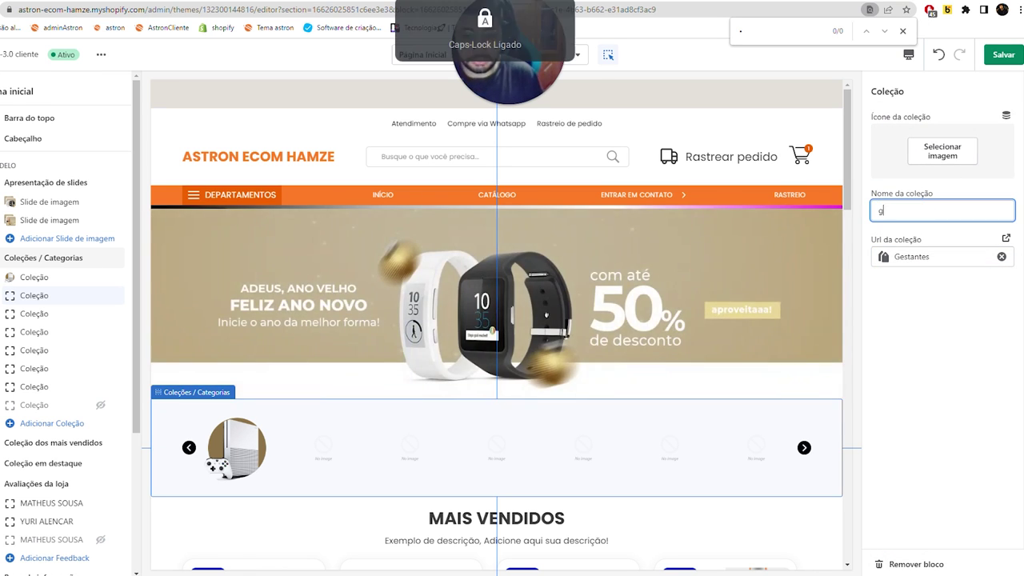
{"action": "type", "text": "e"}
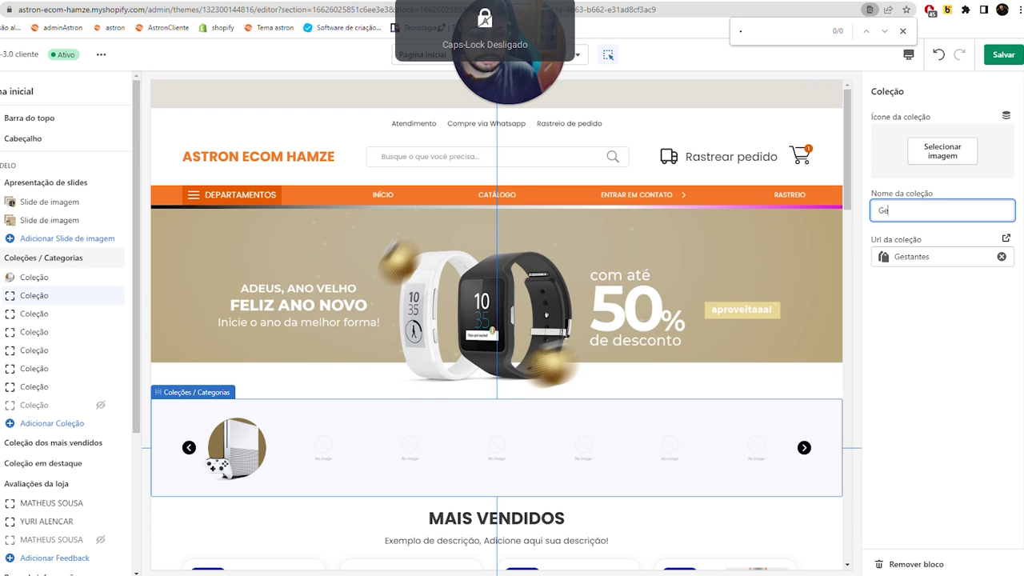
{"action": "type", "text": "stat"}
{"action": "type", "text": "tes"}
- Give the Gestantes tile the pregnant-woman icon and save the theme
{"action": "left_click", "coordinate": [925, 152]}
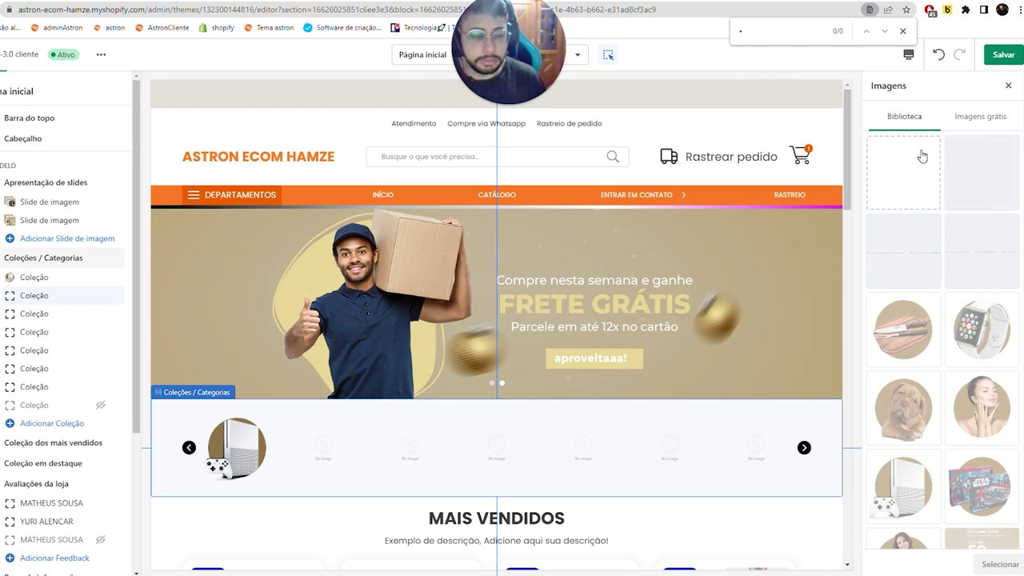
{"action": "left_click", "coordinate": [903, 412]}
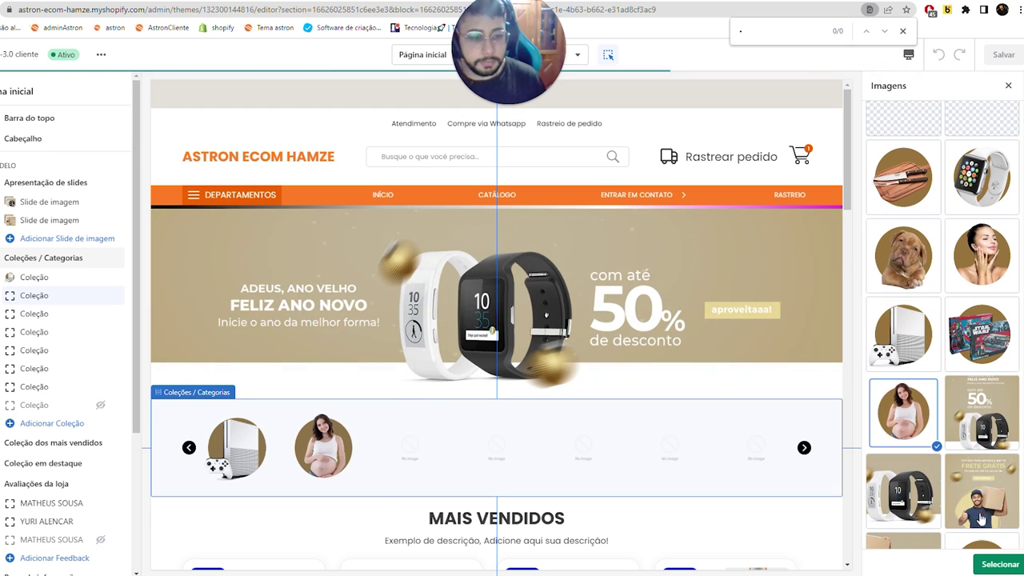
{"action": "left_click", "coordinate": [1000, 564]}
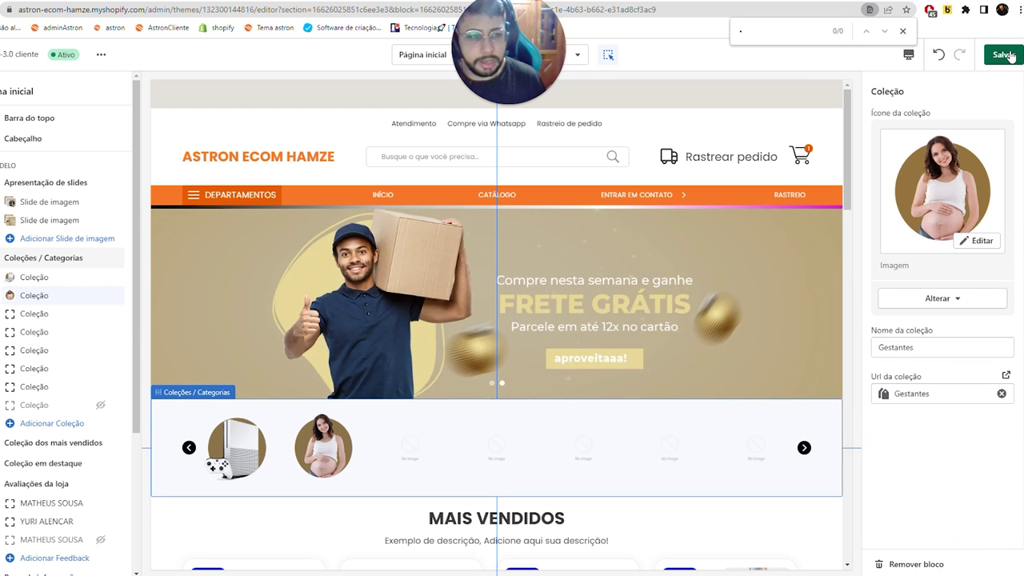
{"action": "left_click", "coordinate": [1004, 55]}
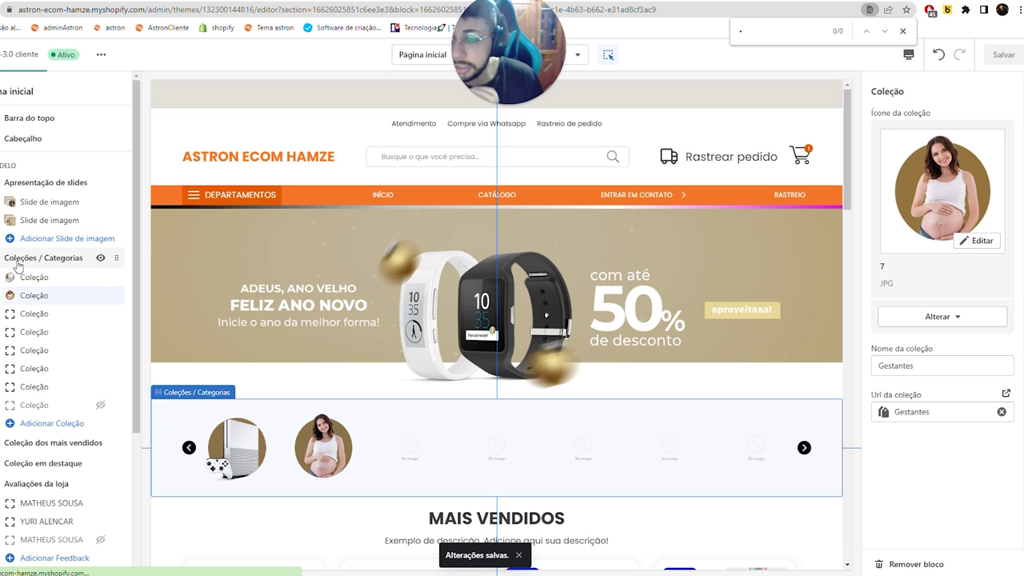
{"action": "key", "text": "Escape"}
{"action": "left_click", "coordinate": [892, 187]}
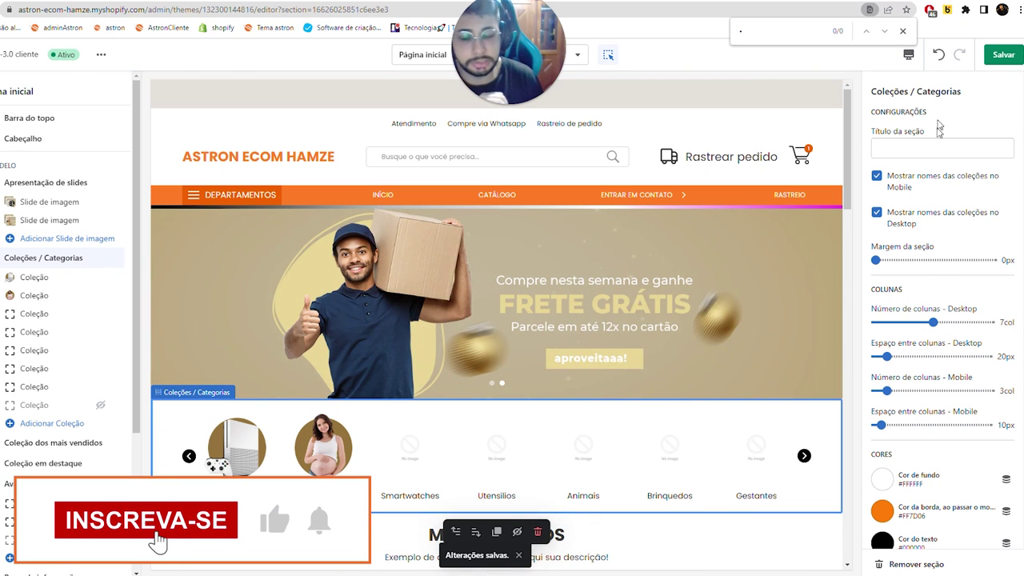
{"action": "left_click", "coordinate": [990, 56]}
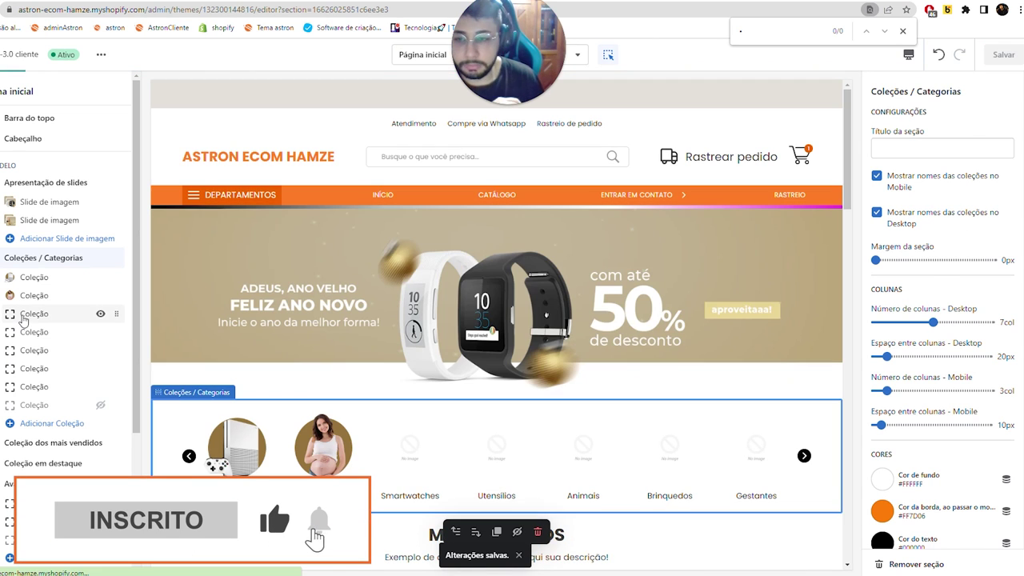
- Link the third tile to the Smartwatches collection with the smartwatch icon
{"action": "left_click", "coordinate": [410, 464]}
{"action": "left_click", "coordinate": [967, 257]}
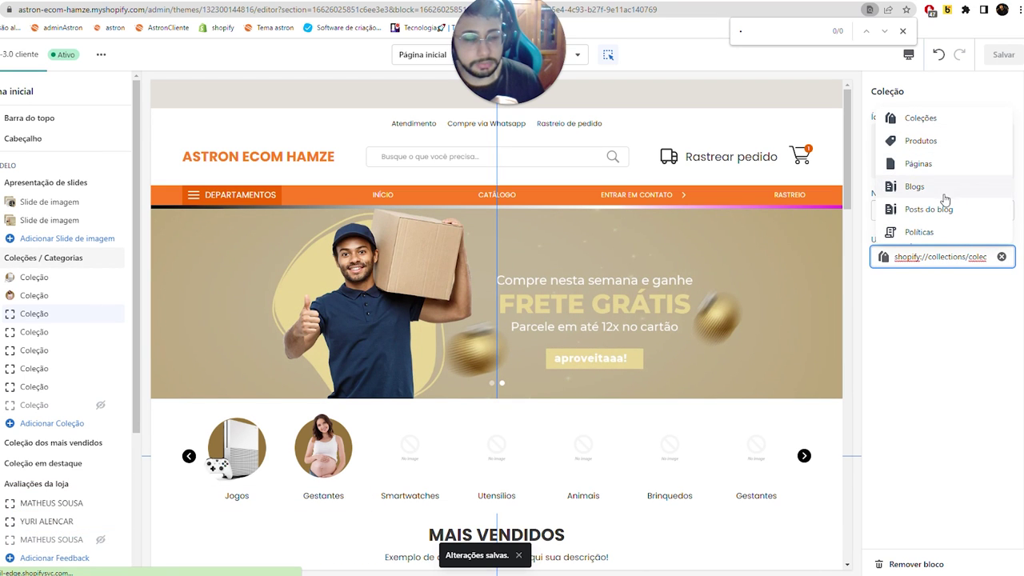
{"action": "left_click", "coordinate": [937, 127]}
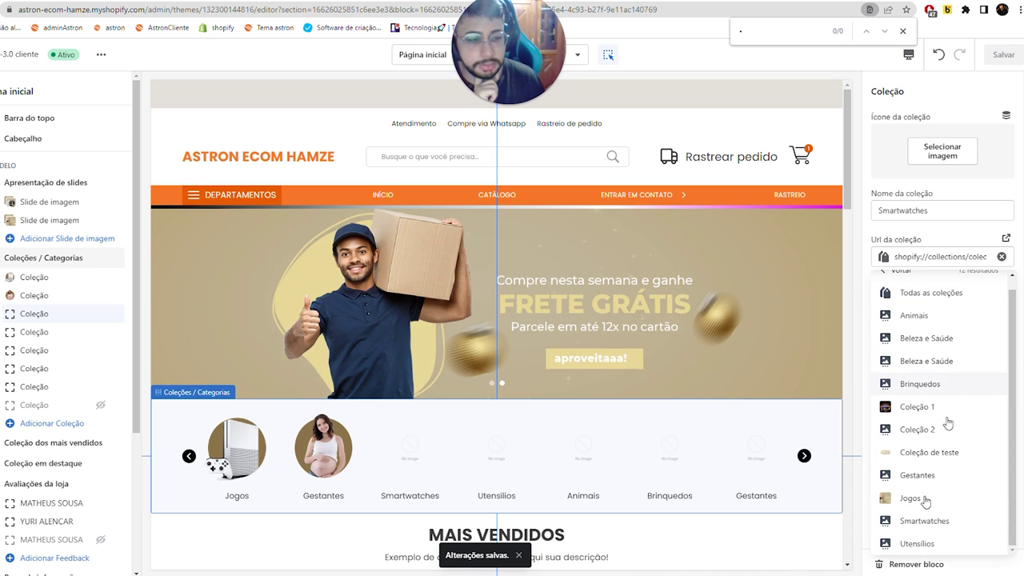
{"action": "left_click", "coordinate": [923, 521]}
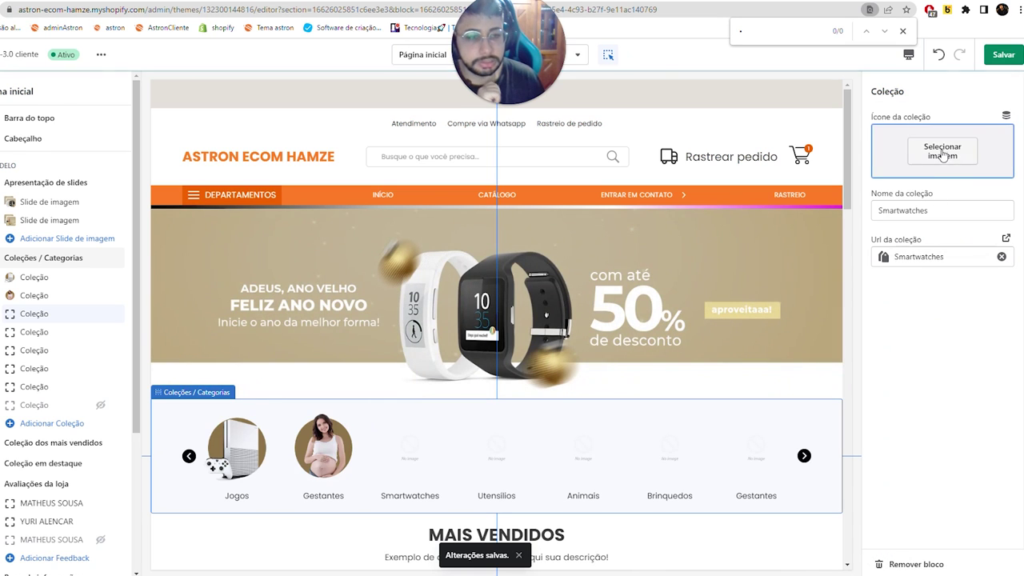
{"action": "left_click", "coordinate": [942, 150]}
{"action": "left_click", "coordinate": [971, 340]}
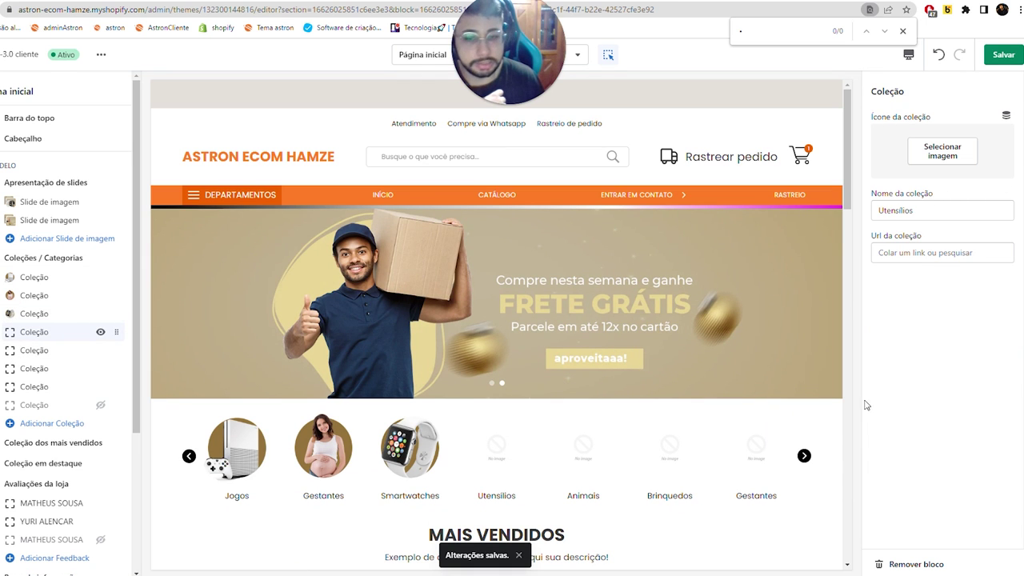
- Give the fourth tile the knives icon and link it to the Utensilios collection
{"action": "left_click", "coordinate": [943, 151]}
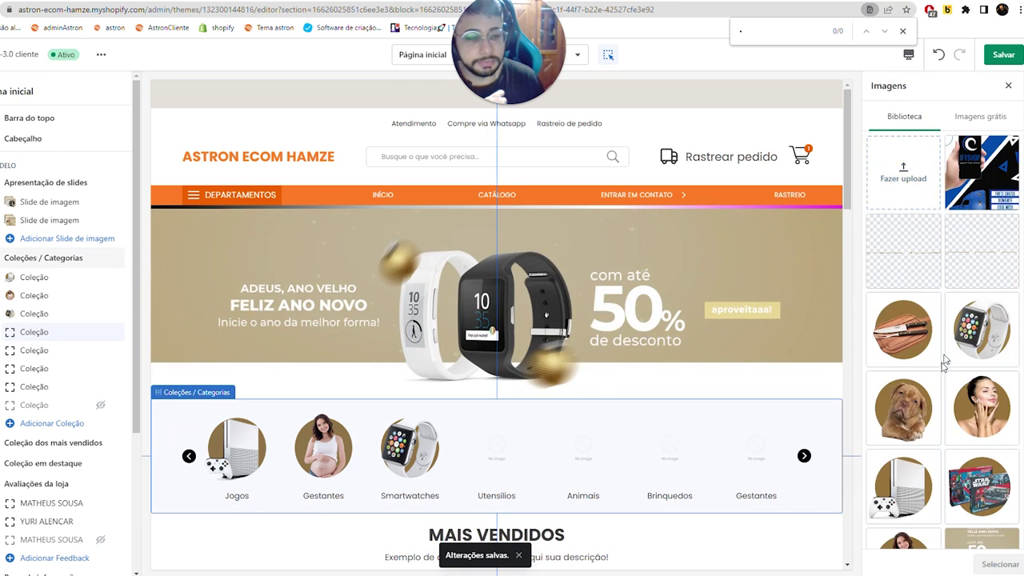
{"action": "scroll", "coordinate": [932, 213], "scroll_direction": "down", "scroll_amount": 2}
{"action": "left_click", "coordinate": [904, 178]}
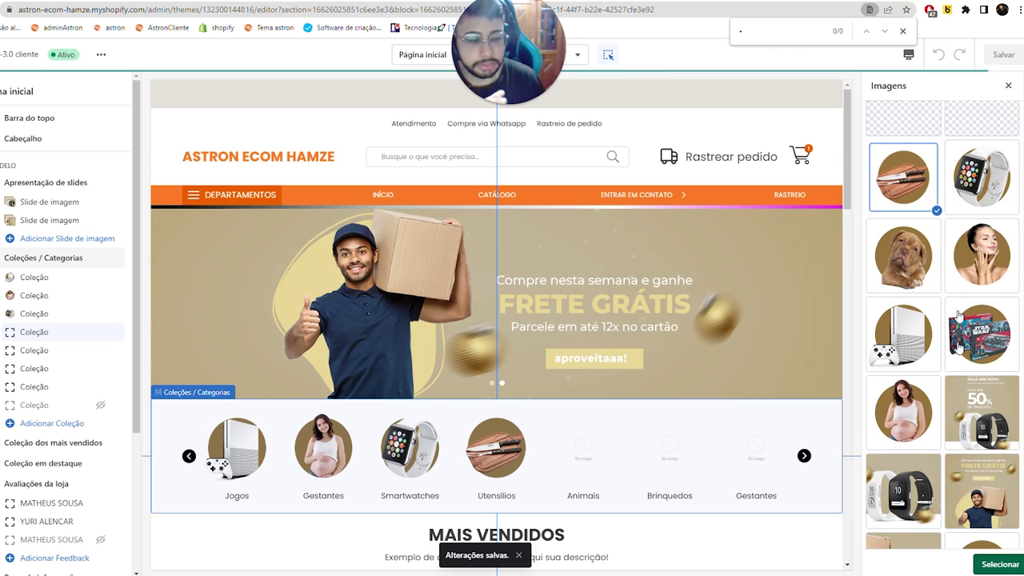
{"action": "left_click", "coordinate": [1000, 564]}
{"action": "left_click", "coordinate": [928, 419]}
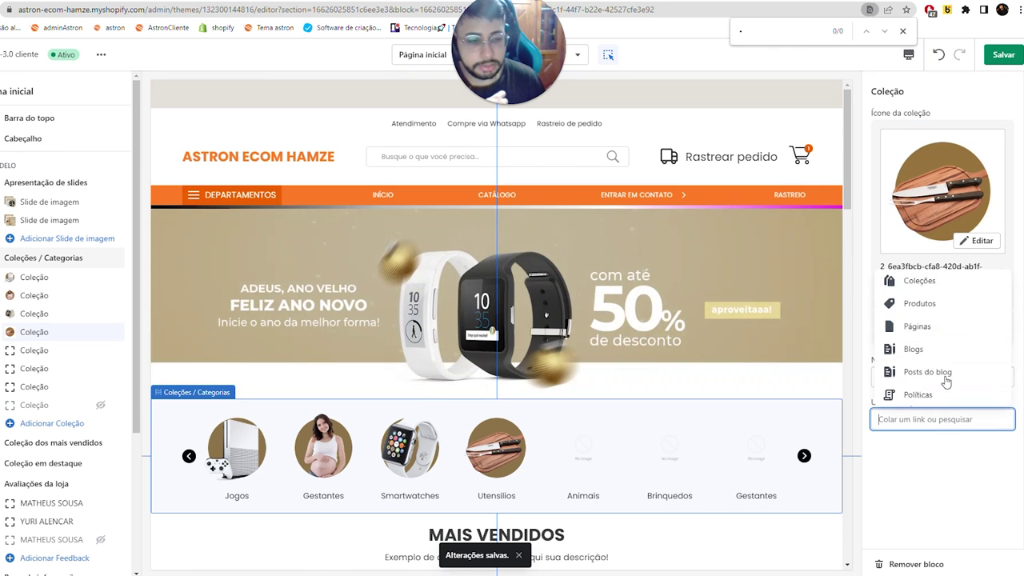
{"action": "left_click", "coordinate": [920, 281]}
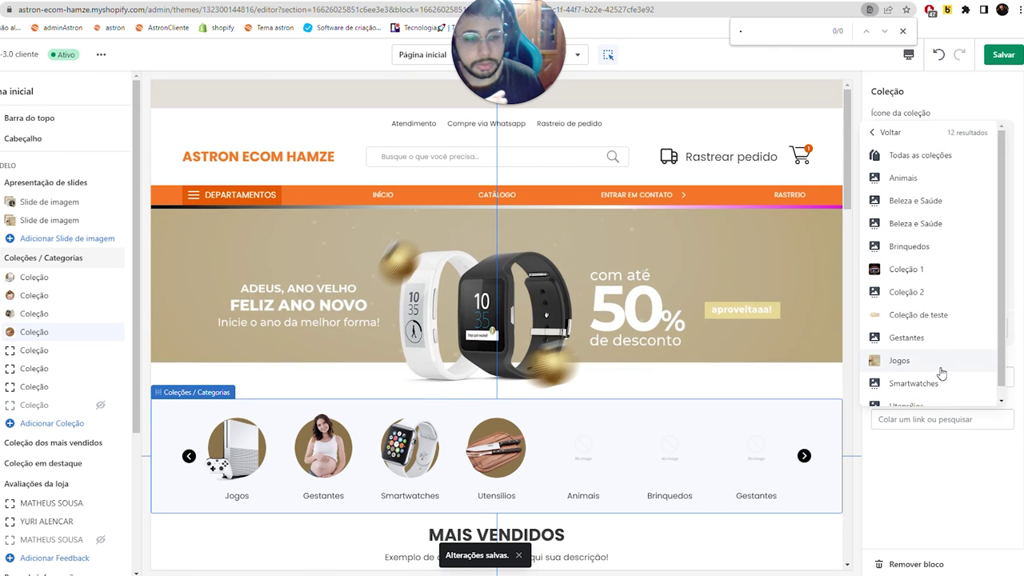
{"action": "scroll", "coordinate": [917, 238], "scroll_direction": "down", "scroll_amount": 1}
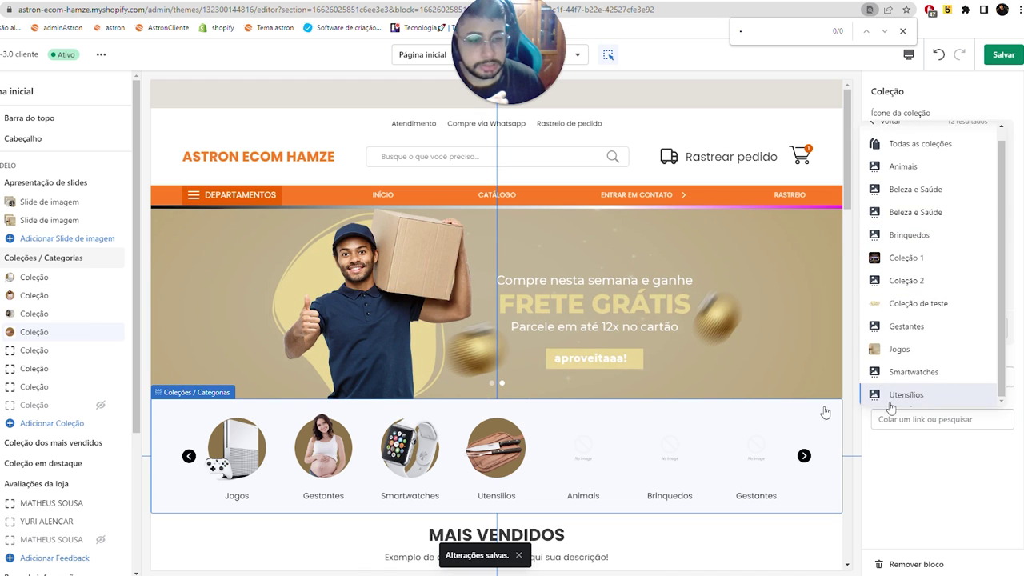
{"action": "left_click", "coordinate": [891, 397]}
{"action": "left_click", "coordinate": [34, 349]}
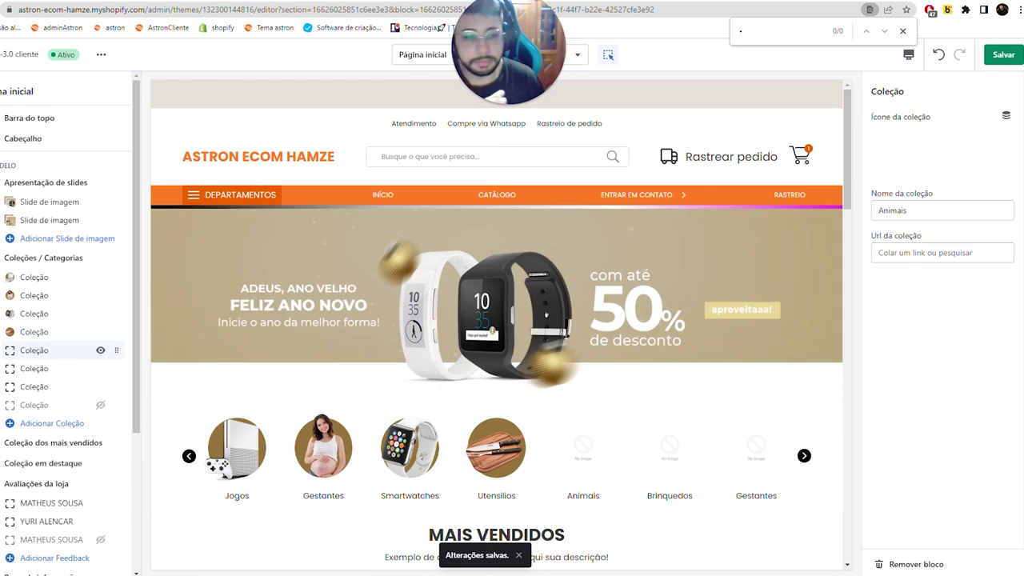
- Give the Brinquedos tile the Star Wars toy box icon and link it to the Brinquedos collection
{"action": "left_click", "coordinate": [942, 166]}
{"action": "scroll", "coordinate": [963, 324], "scroll_direction": "down", "scroll_amount": 2}
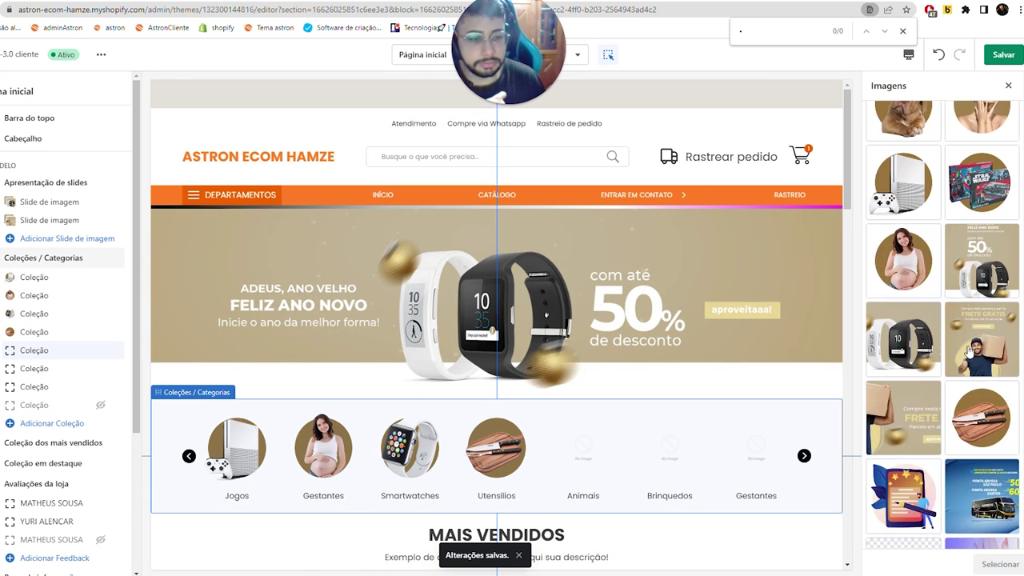
{"action": "left_click", "coordinate": [982, 332]}
{"action": "left_click", "coordinate": [1000, 565]}
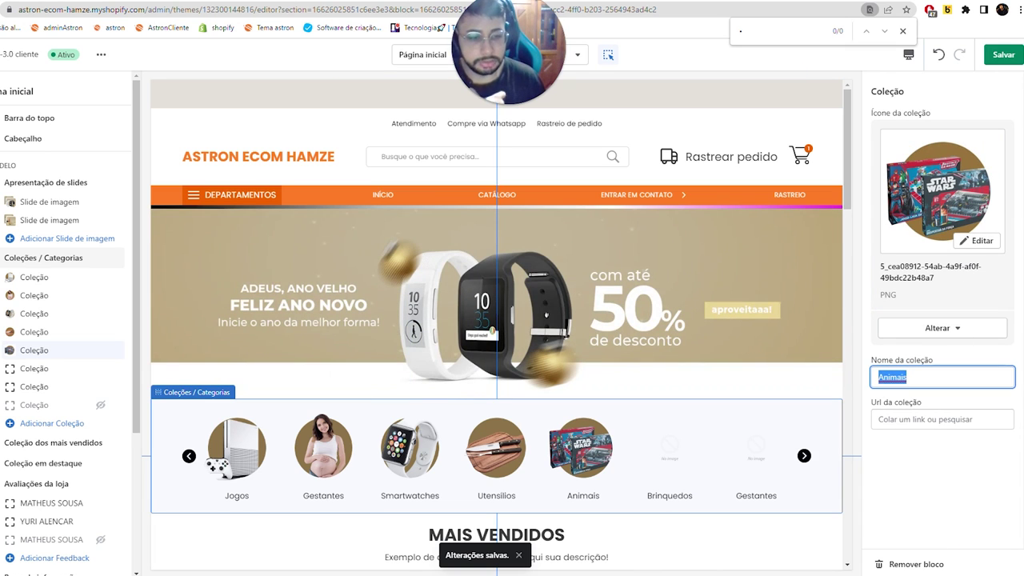
{"action": "type", "text": "B"}
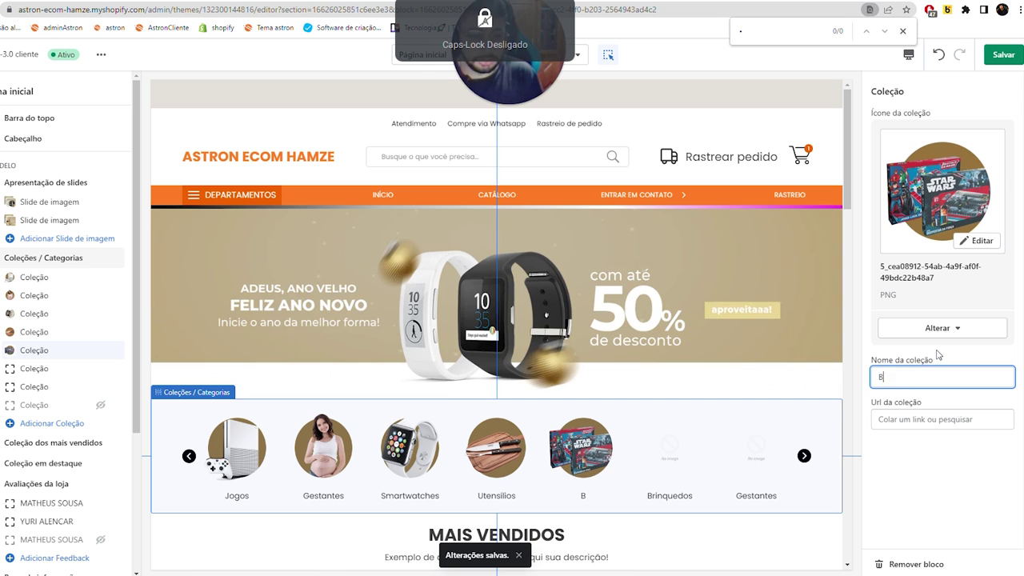
{"action": "type", "text": "rinq"}
{"action": "type", "text": "ueod"}
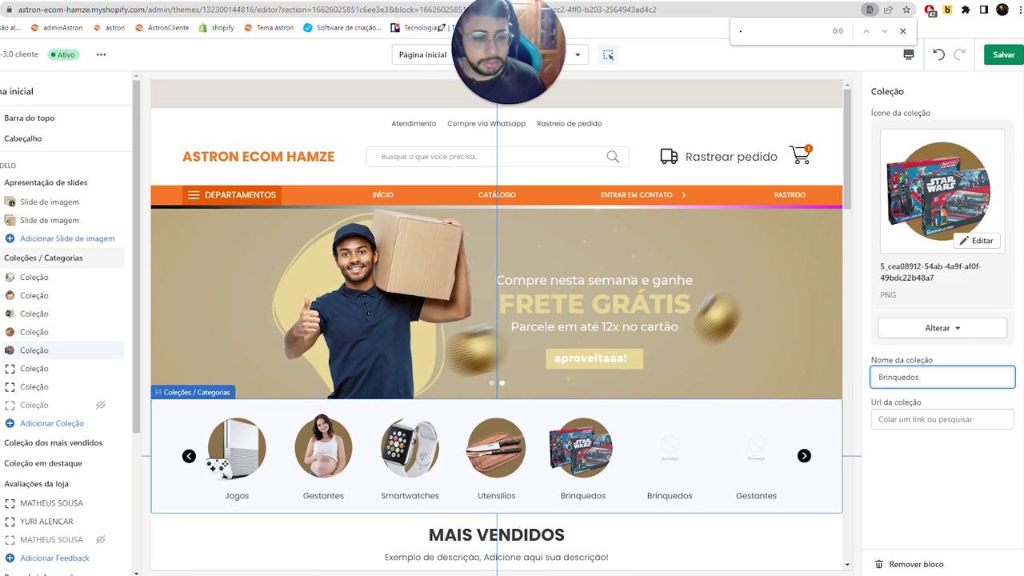
{"action": "left_click", "coordinate": [928, 419]}
{"action": "left_click", "coordinate": [888, 343]}
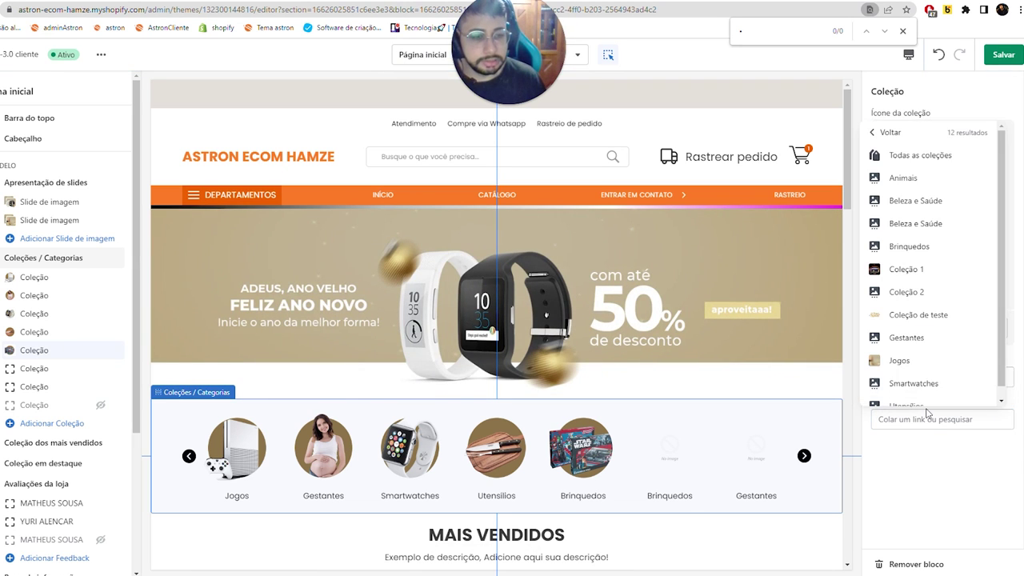
{"action": "scroll", "coordinate": [928, 392], "scroll_direction": "down", "scroll_amount": 1}
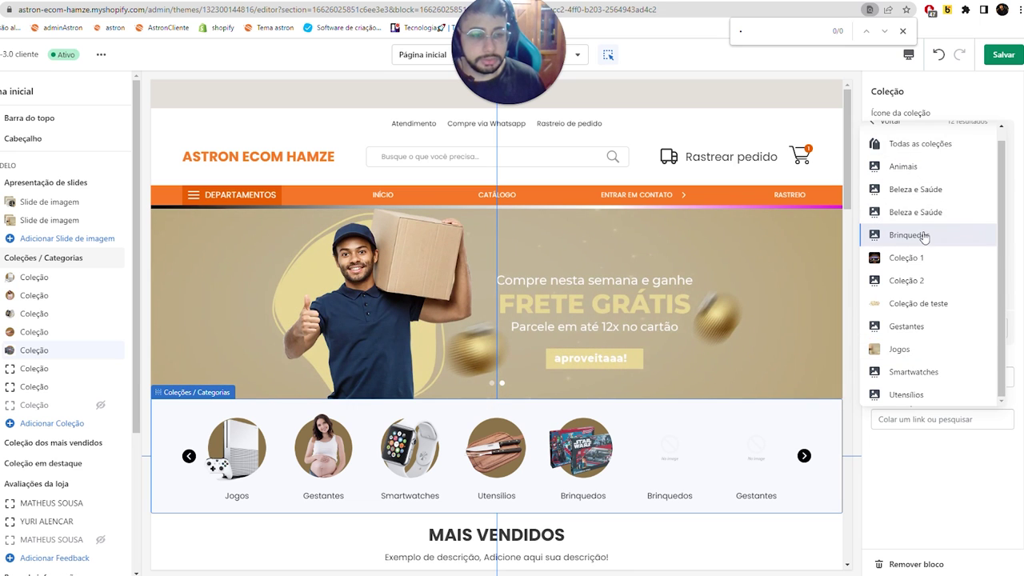
{"action": "left_click", "coordinate": [924, 236]}
- Set up the sixth tile as Animais with the dog icon, linked to the Animais collection
{"action": "left_click", "coordinate": [44, 369]}
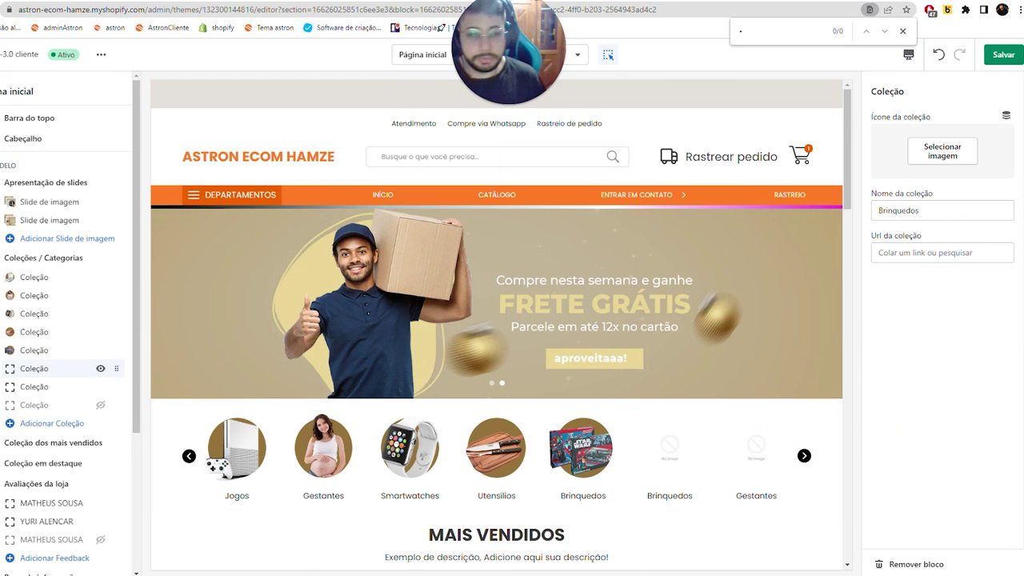
{"action": "left_click", "coordinate": [943, 150]}
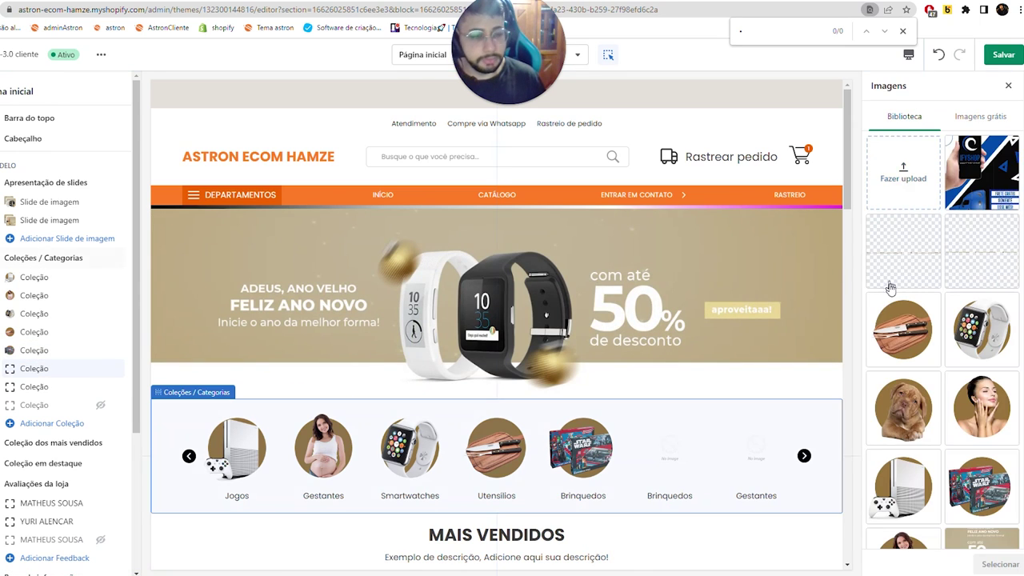
{"action": "left_click", "coordinate": [932, 416]}
{"action": "left_click", "coordinate": [1000, 564]}
{"action": "type", "text": "A"}
{"action": "key", "text": "Caps_Lock"}
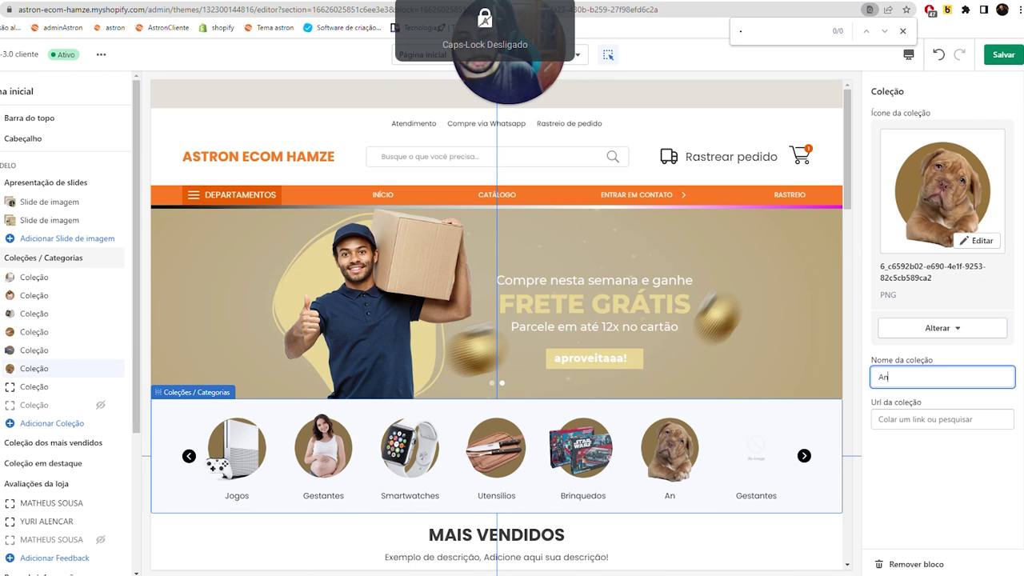
{"action": "left_click", "coordinate": [940, 419]}
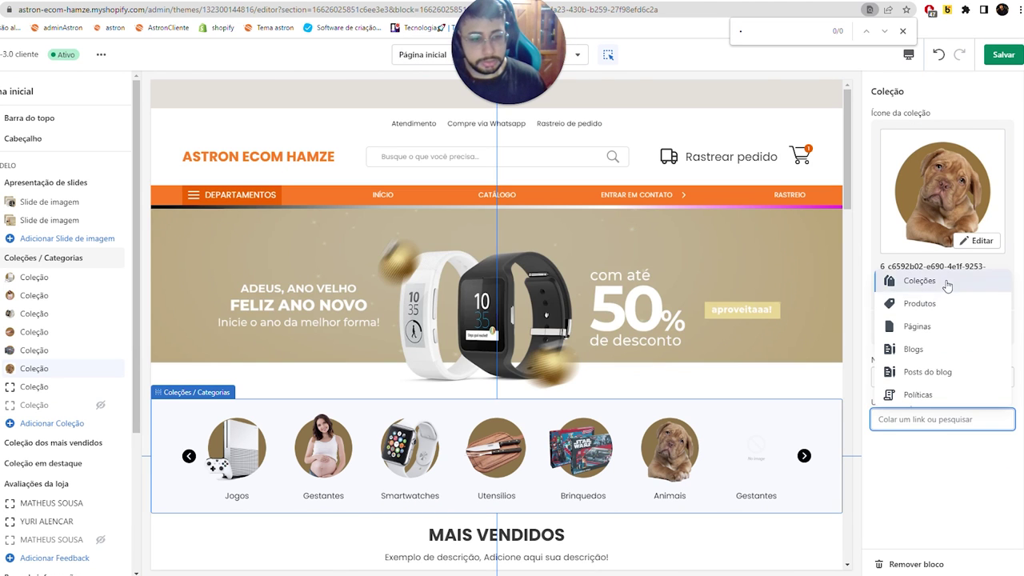
{"action": "left_click", "coordinate": [947, 284]}
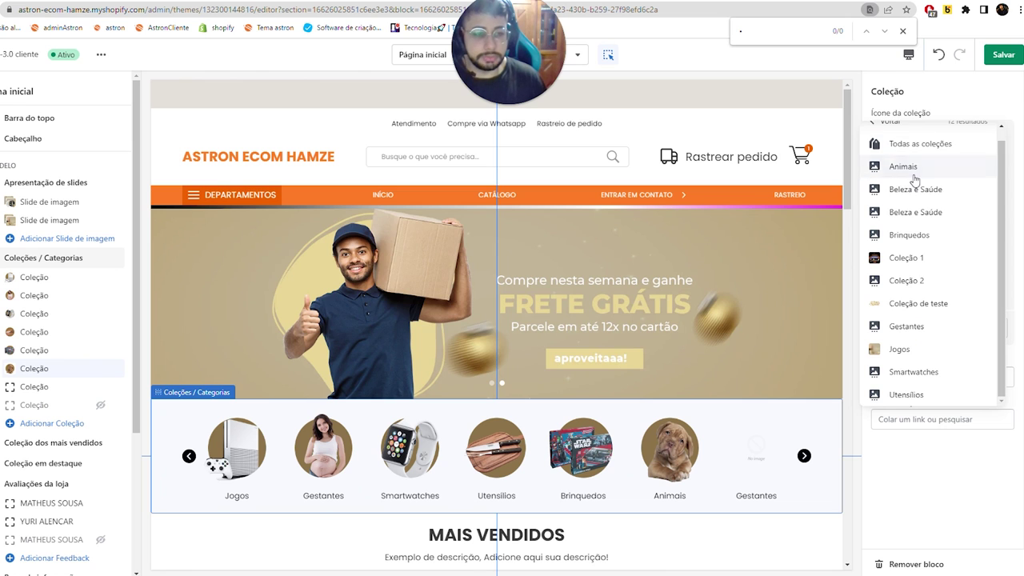
{"action": "left_click", "coordinate": [913, 171]}
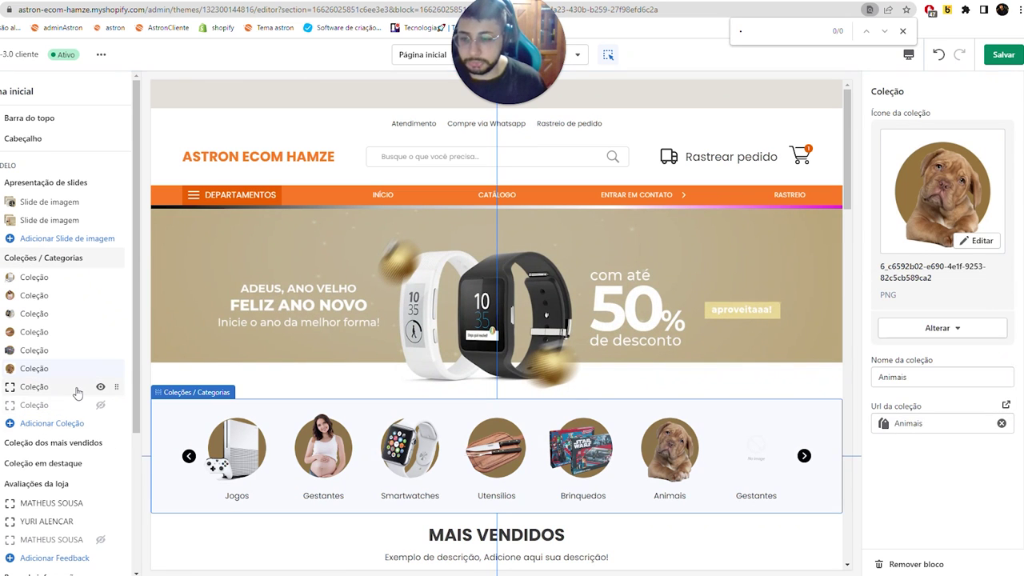
{"action": "left_click", "coordinate": [71, 387]}
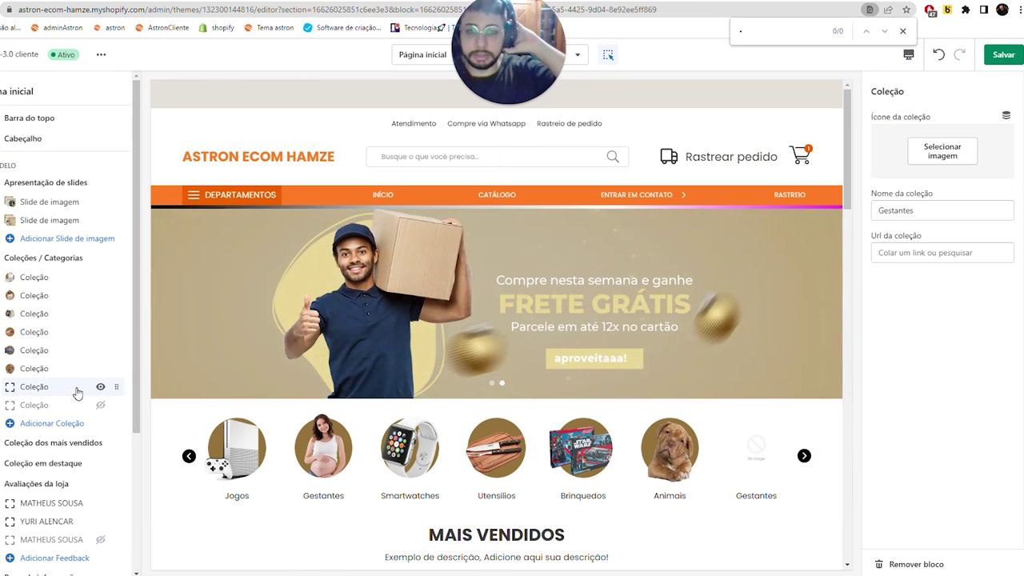
- Give the Gestantes block the woman's-face icon, rename it Beleza e Saúde, link that collection, and save
{"action": "left_click", "coordinate": [911, 156]}
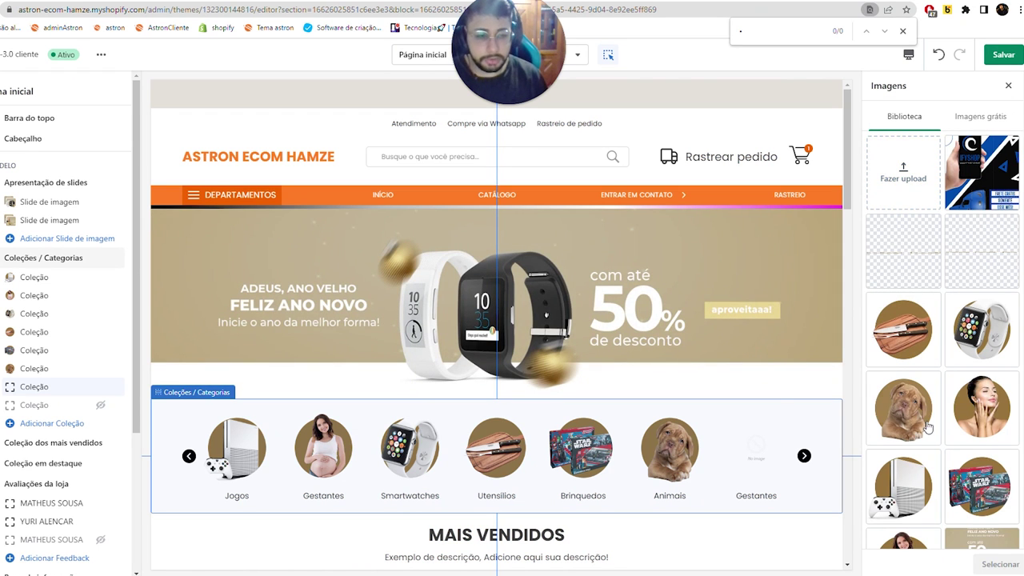
{"action": "scroll", "coordinate": [934, 464], "scroll_direction": "down", "scroll_amount": 2}
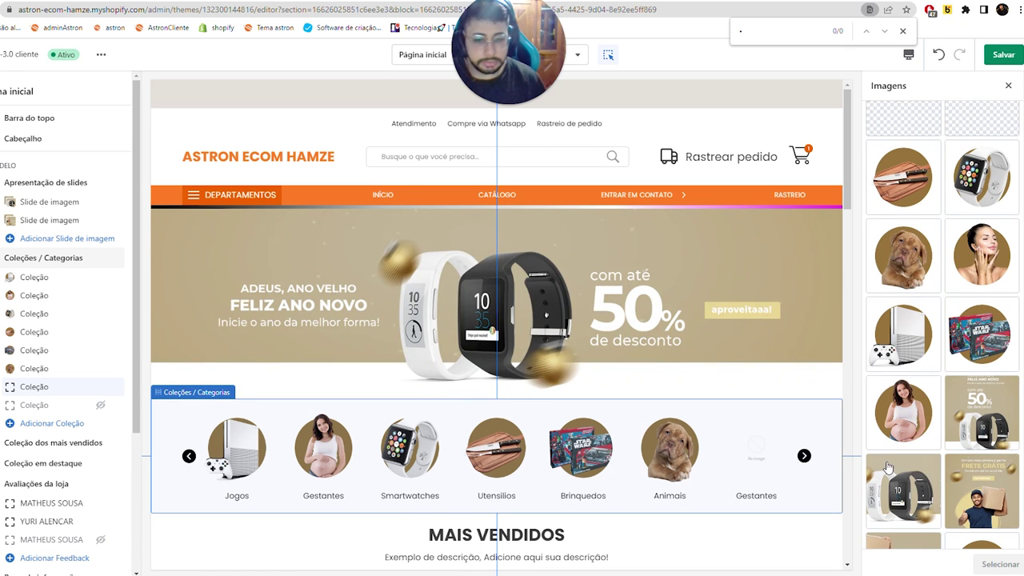
{"action": "scroll", "coordinate": [888, 425], "scroll_direction": "up", "scroll_amount": 2}
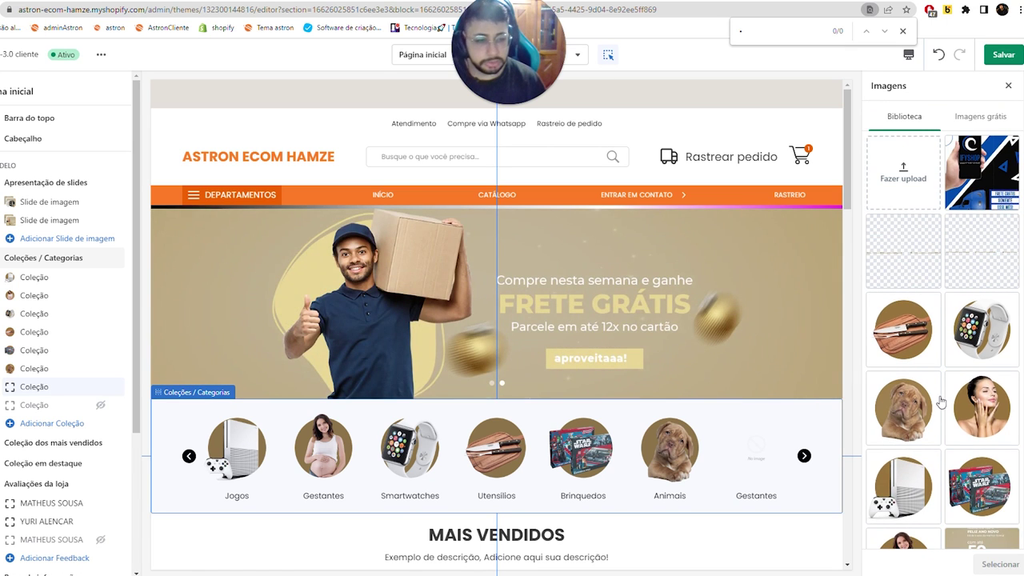
{"action": "left_click", "coordinate": [972, 440]}
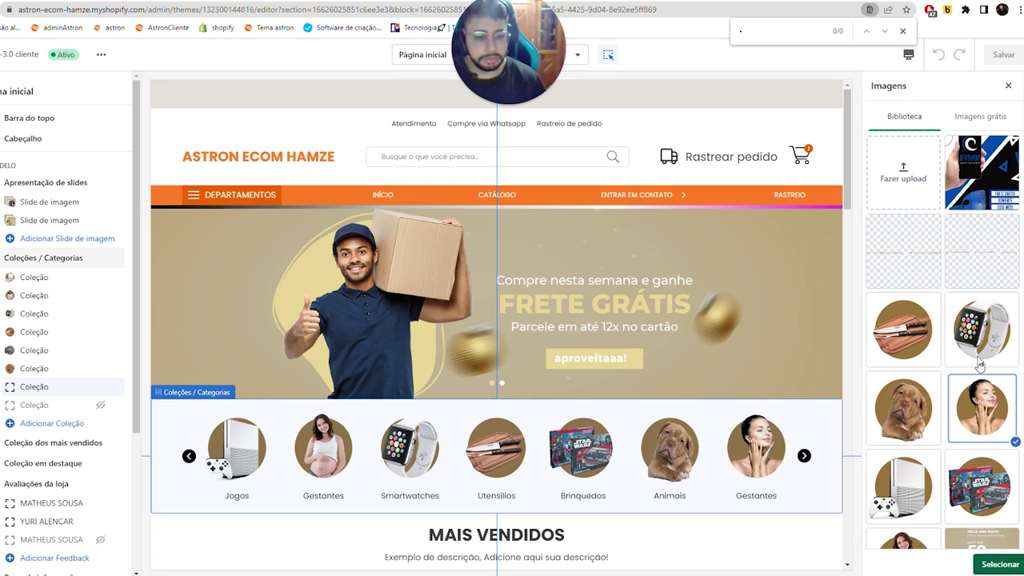
{"action": "key", "text": "Return"}
{"action": "key", "text": "Caps_Lock"}
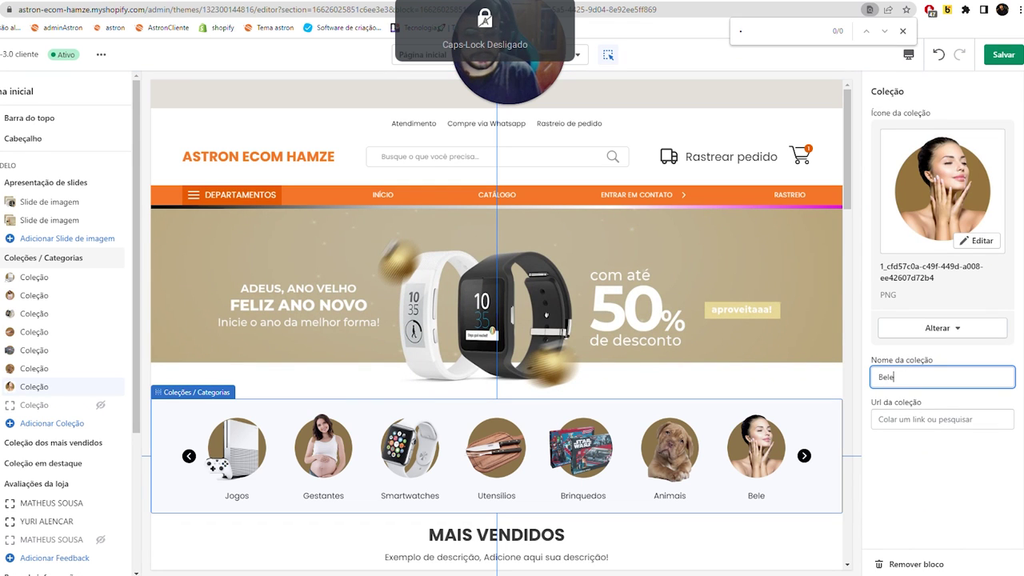
{"action": "type", "text": "Beleza e Saúde"}
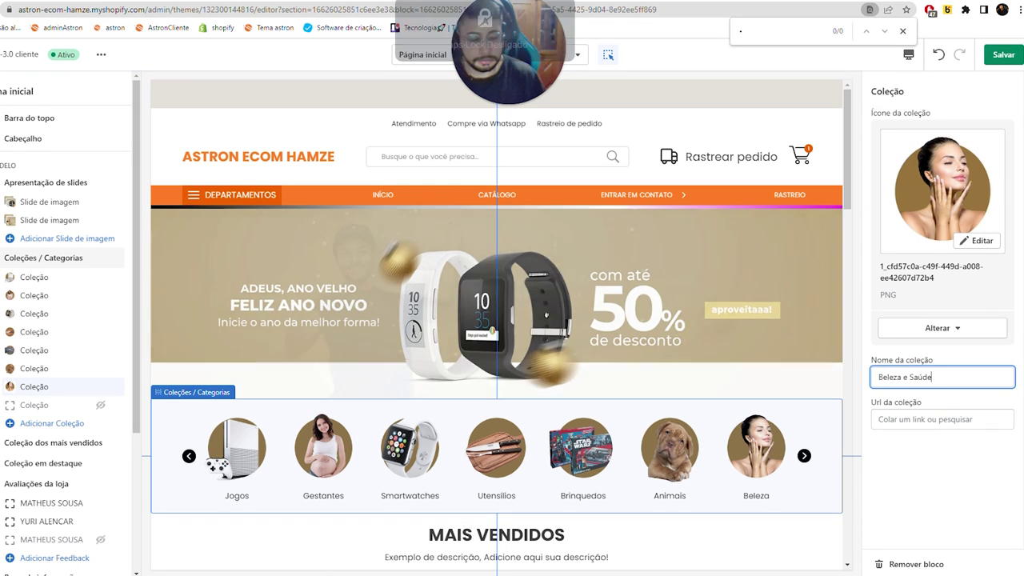
{"action": "left_click", "coordinate": [940, 419]}
{"action": "left_click", "coordinate": [937, 286]}
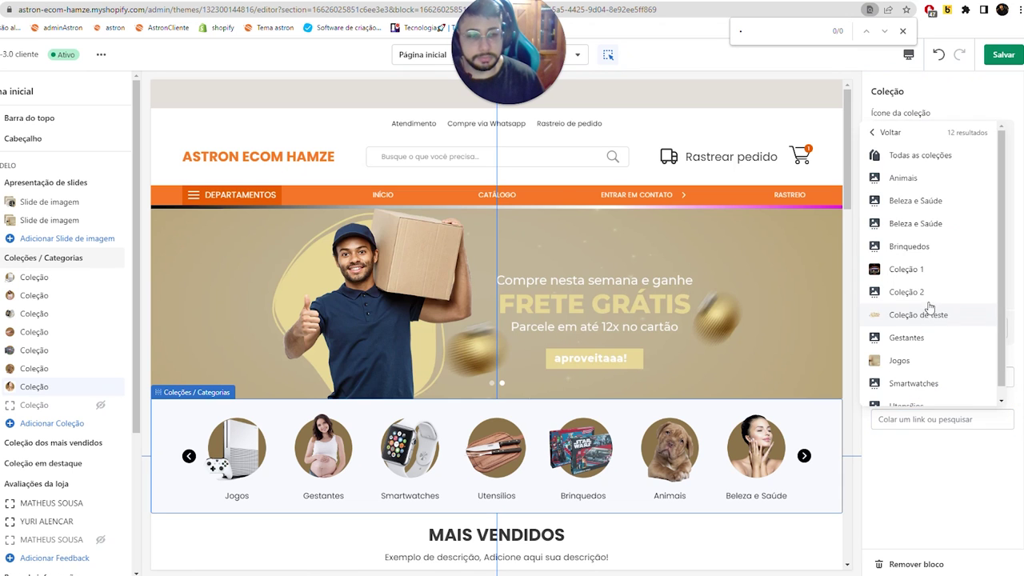
{"action": "left_click", "coordinate": [909, 192]}
{"action": "left_click", "coordinate": [994, 53]}
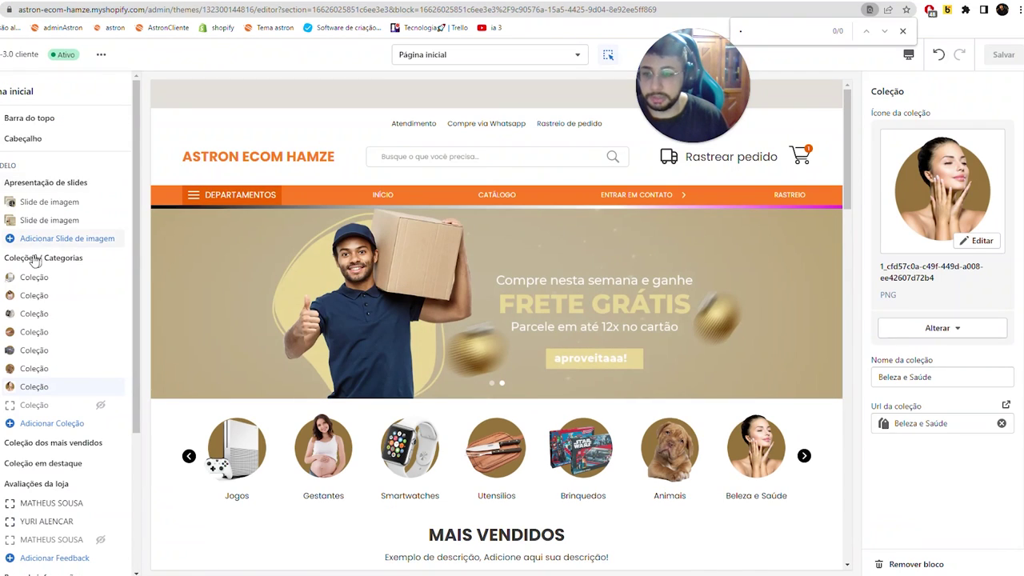
- Preview the Coleções / Categorias carousel in the mobile layout, then switch back to desktop
{"action": "left_click", "coordinate": [43, 258]}
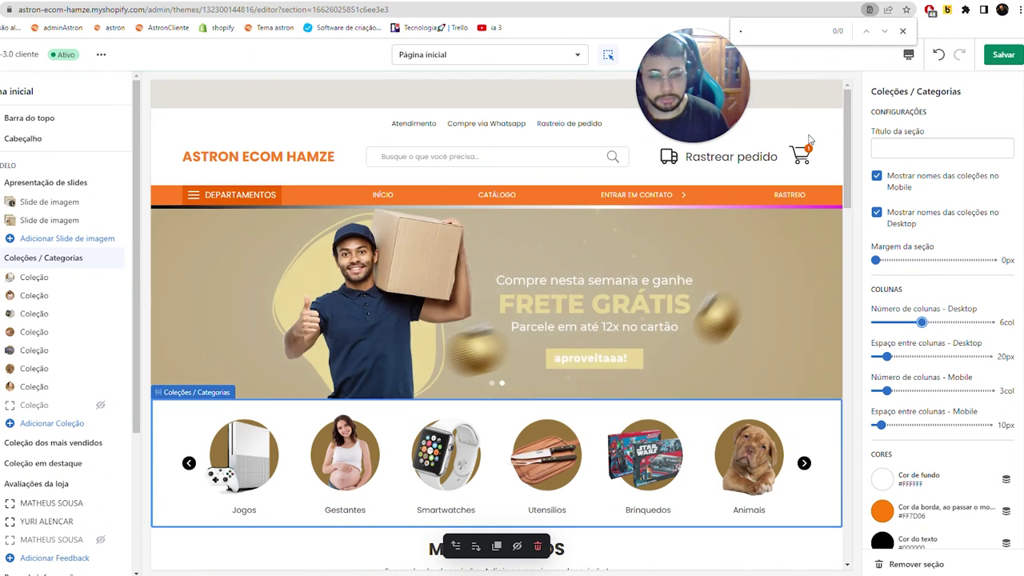
{"action": "left_click", "coordinate": [903, 31]}
{"action": "left_click", "coordinate": [909, 54]}
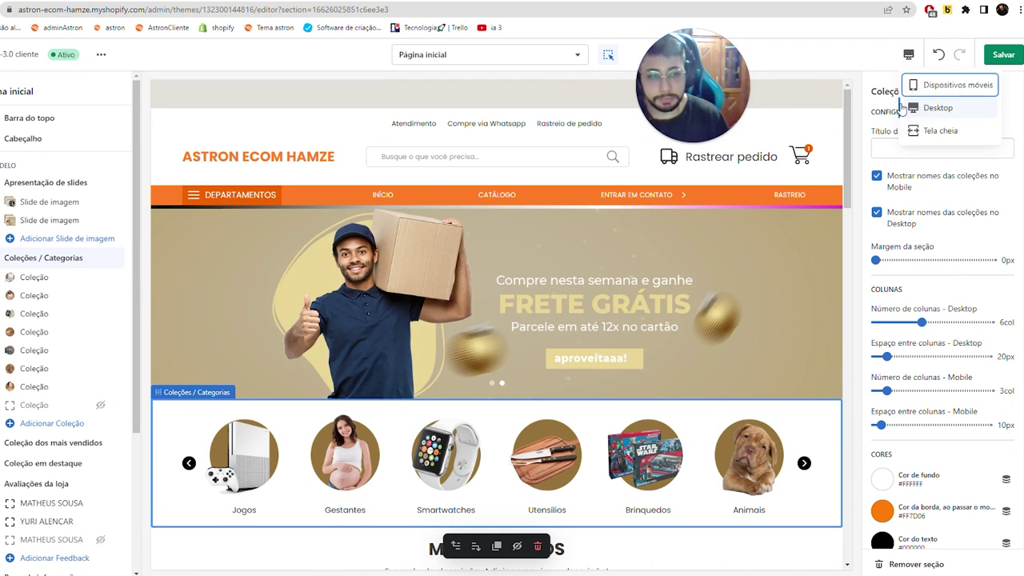
{"action": "left_click", "coordinate": [934, 86]}
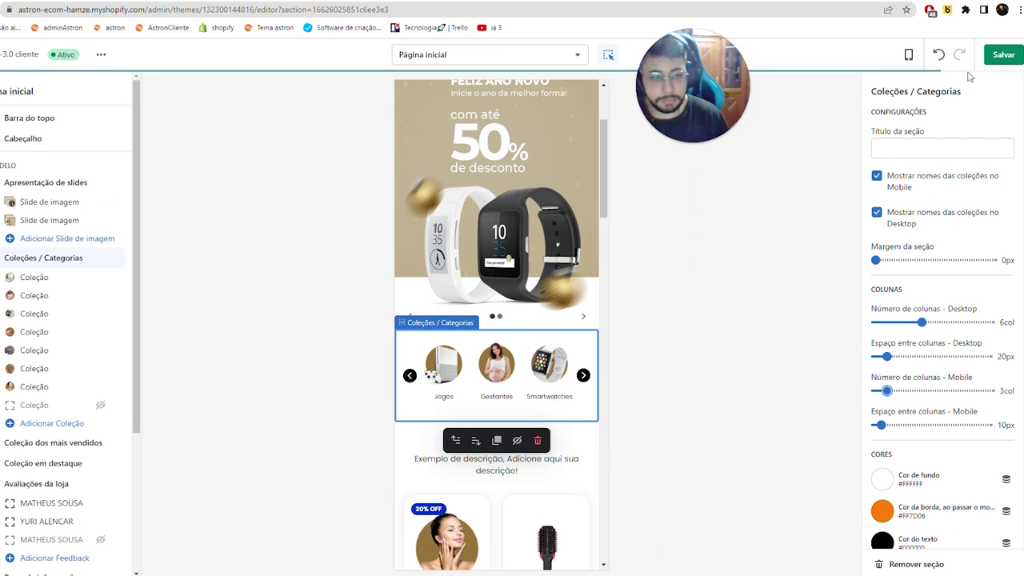
{"action": "left_click", "coordinate": [909, 55]}
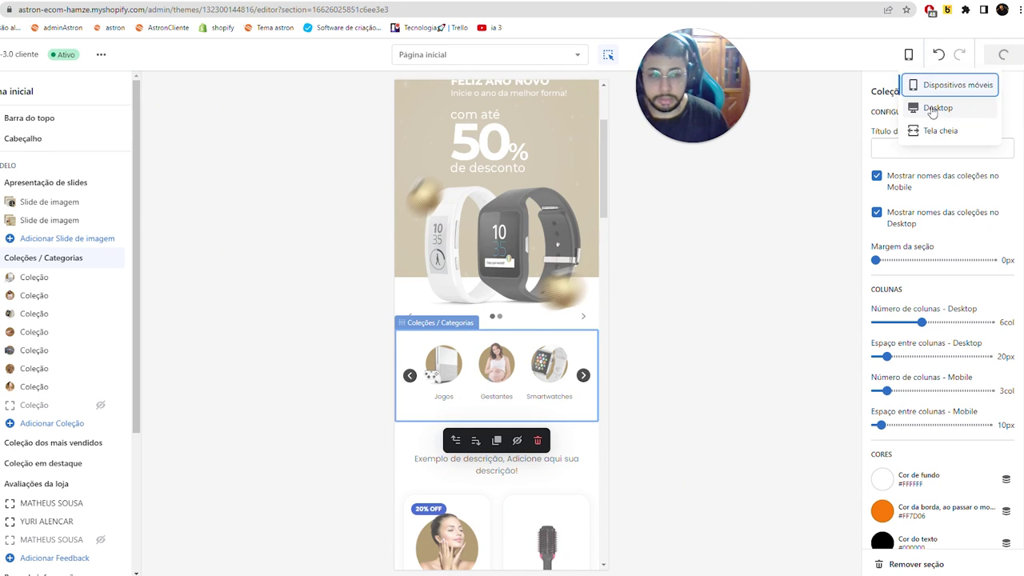
{"action": "left_click", "coordinate": [920, 105]}
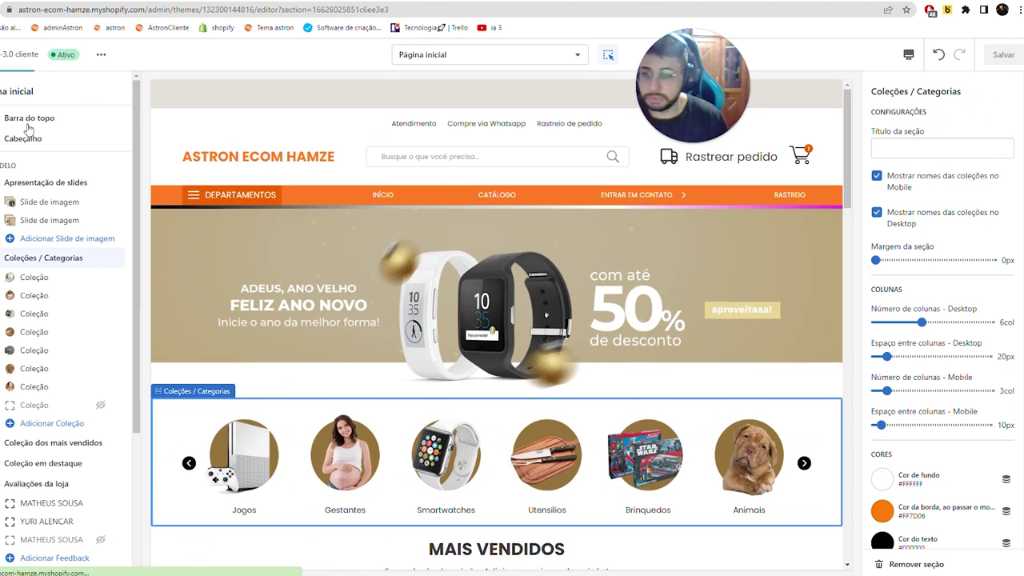
- Set the Barra do topo desktop image to Barra_do_topo and mobile image to Barra_do_topo_mobile
{"action": "left_click", "coordinate": [240, 94]}
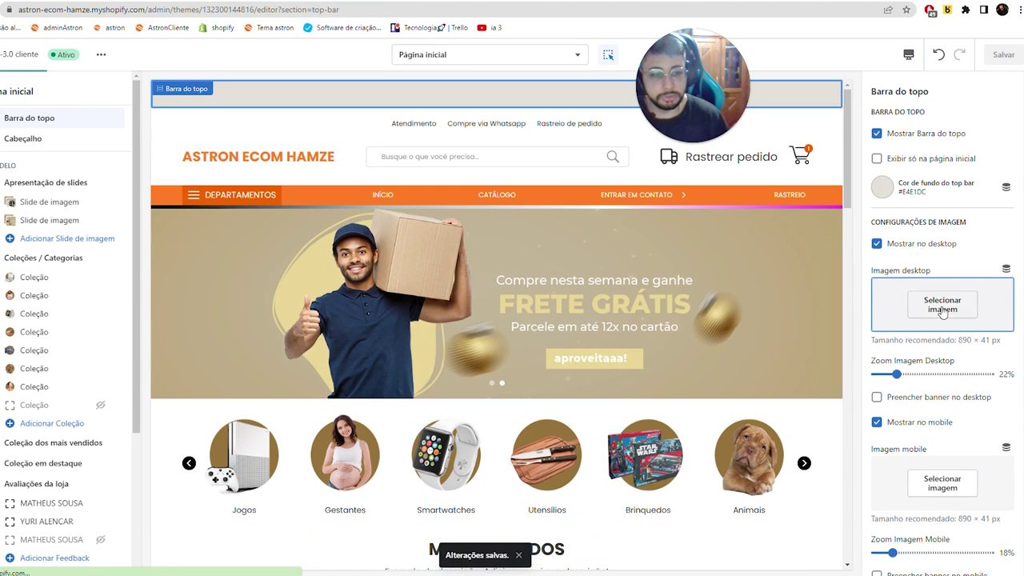
{"action": "left_click", "coordinate": [943, 304]}
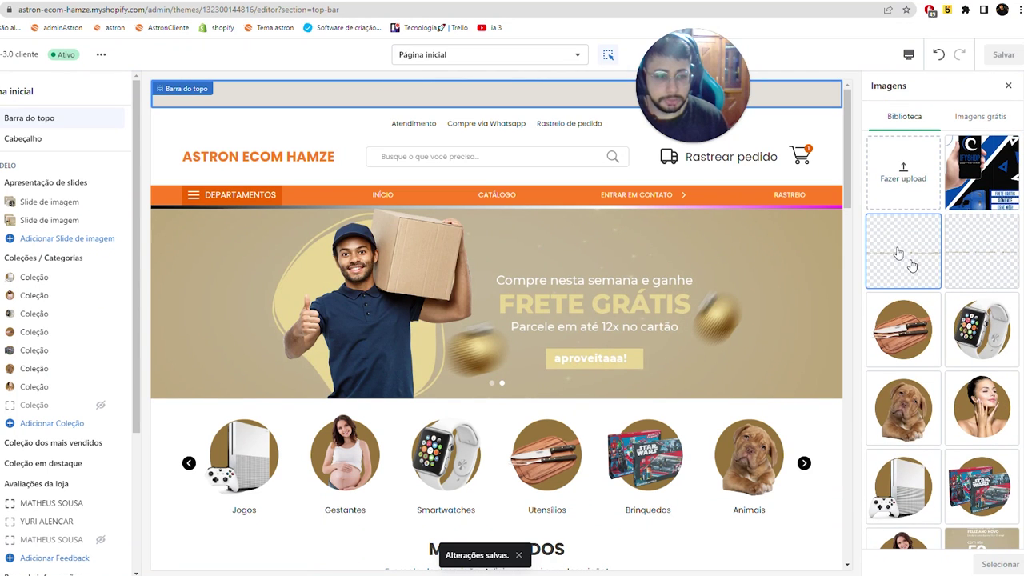
{"action": "left_click", "coordinate": [897, 253]}
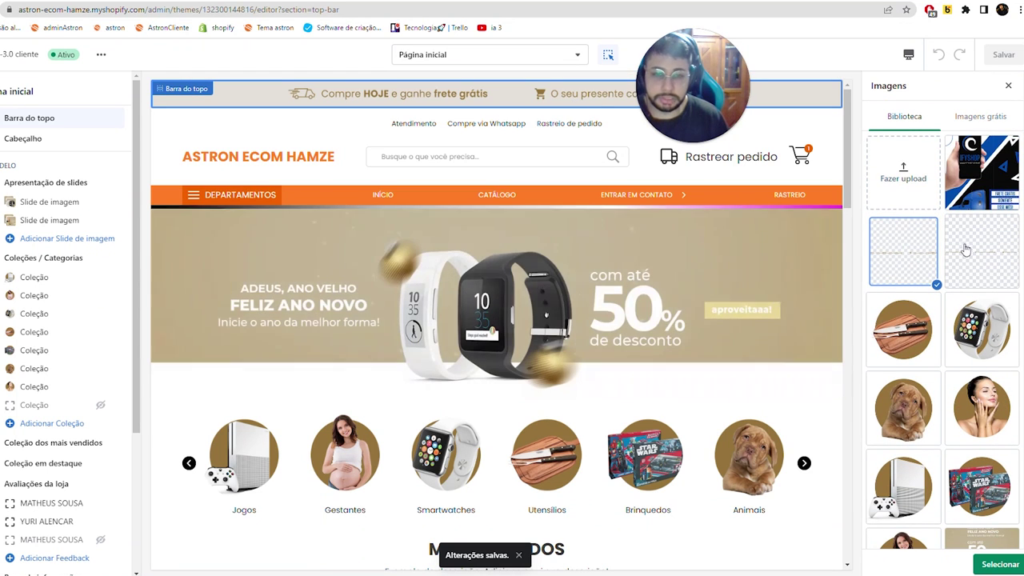
{"action": "left_click", "coordinate": [982, 251]}
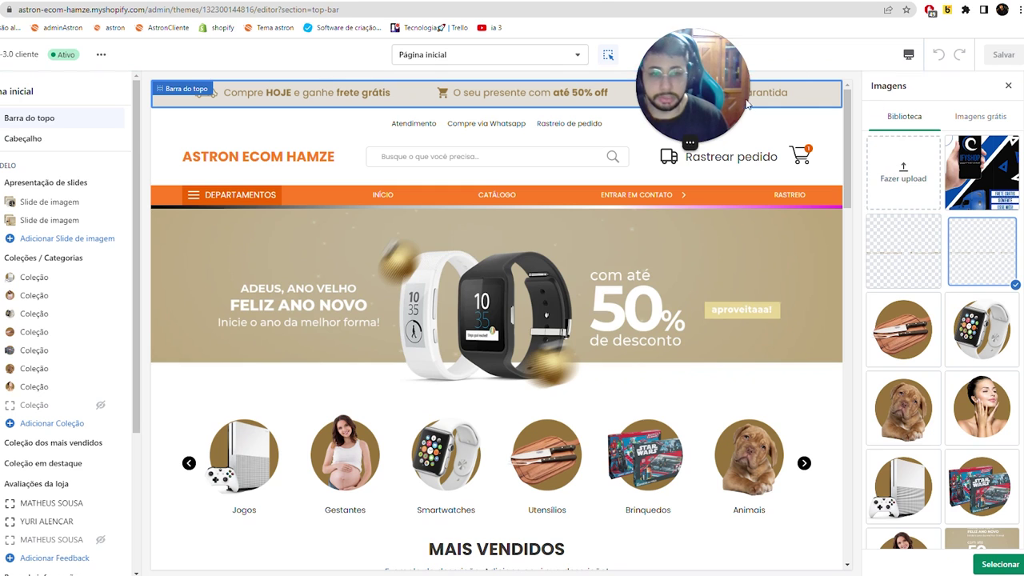
{"action": "left_click_drag", "start_coordinate": [724, 92], "coordinate": [226, 288]}
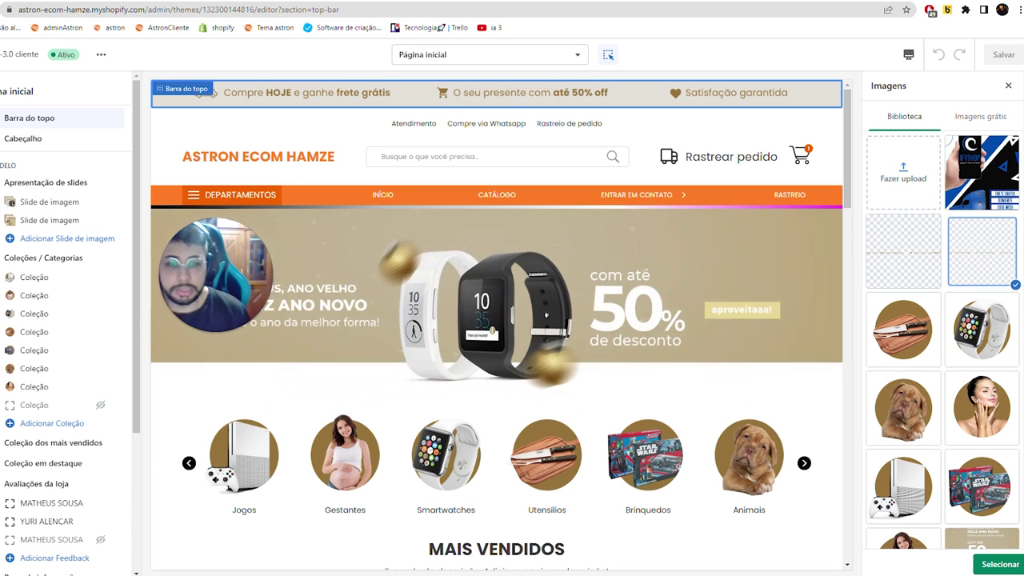
{"action": "left_click", "coordinate": [1001, 564]}
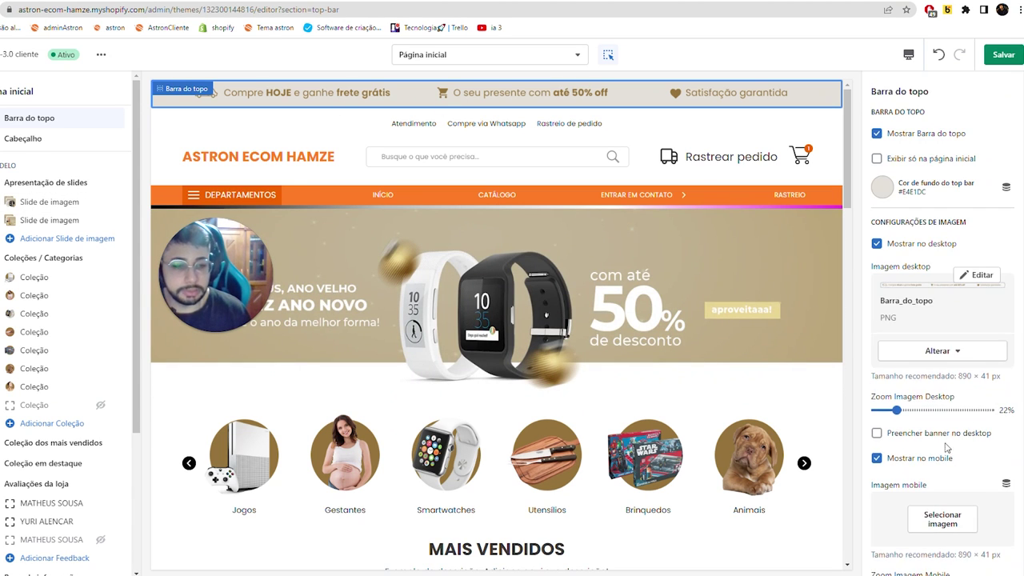
{"action": "left_click", "coordinate": [941, 520]}
{"action": "left_click", "coordinate": [914, 229]}
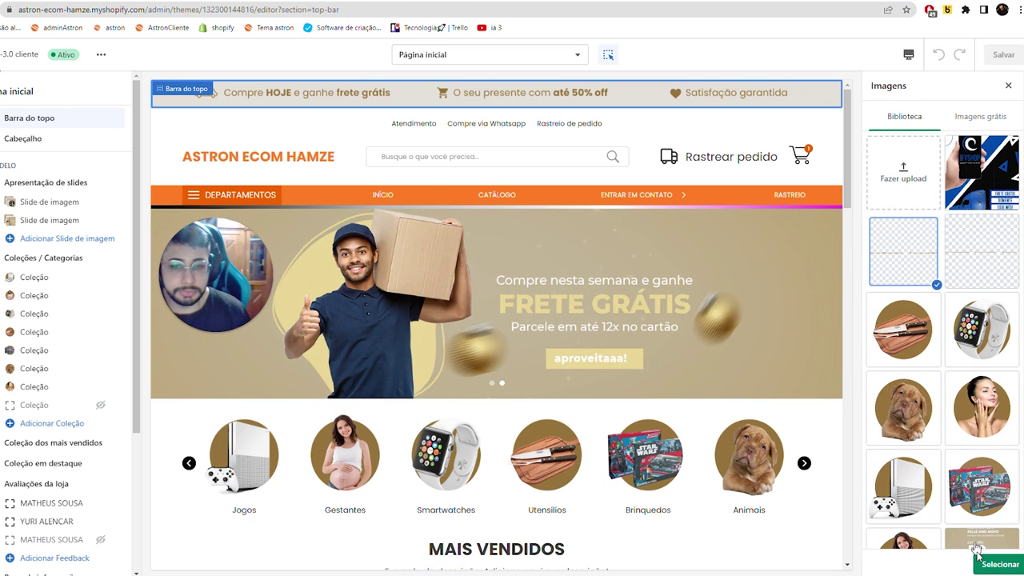
{"action": "left_click", "coordinate": [1000, 564]}
- Save the theme and check the top bar in the mobile and desktop previews
{"action": "left_click", "coordinate": [1013, 51]}
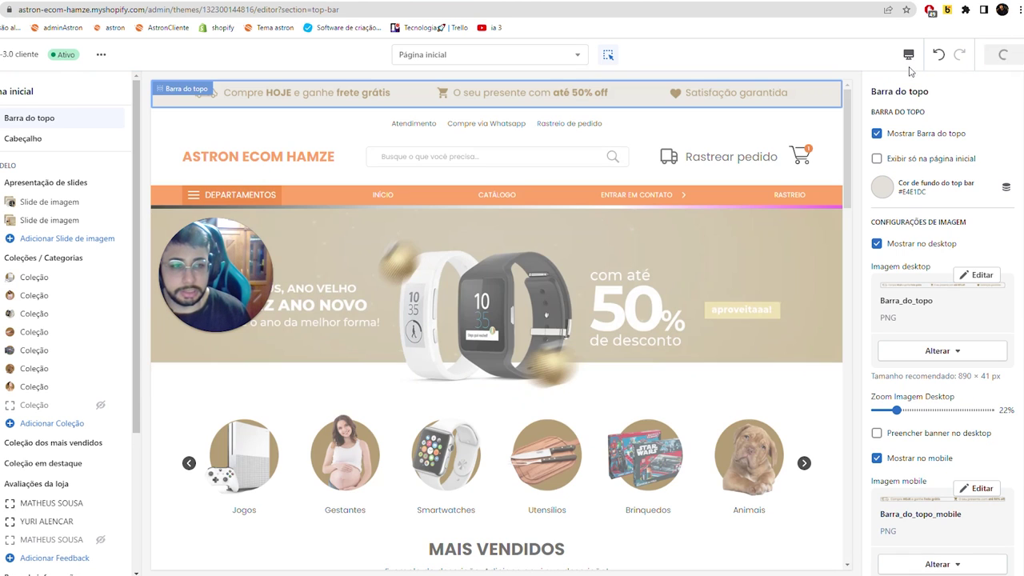
{"action": "left_click", "coordinate": [910, 55]}
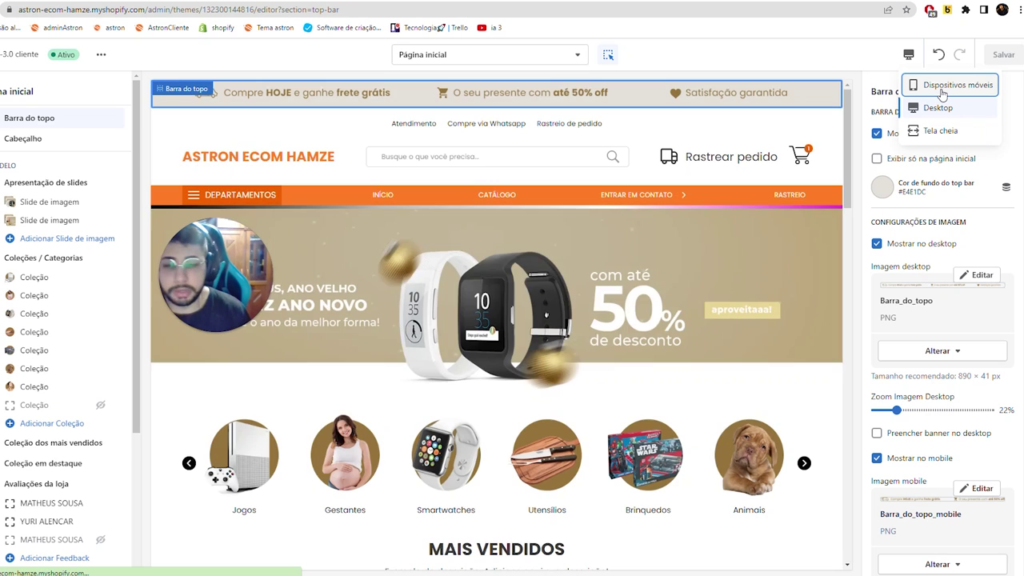
{"action": "left_click", "coordinate": [943, 88]}
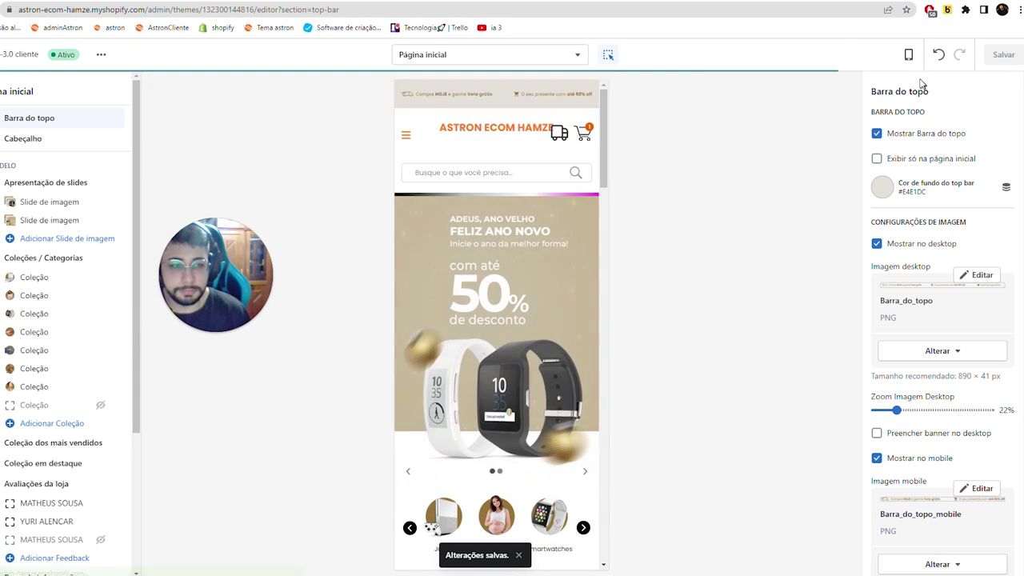
{"action": "left_click", "coordinate": [908, 55]}
{"action": "left_click", "coordinate": [937, 107]}
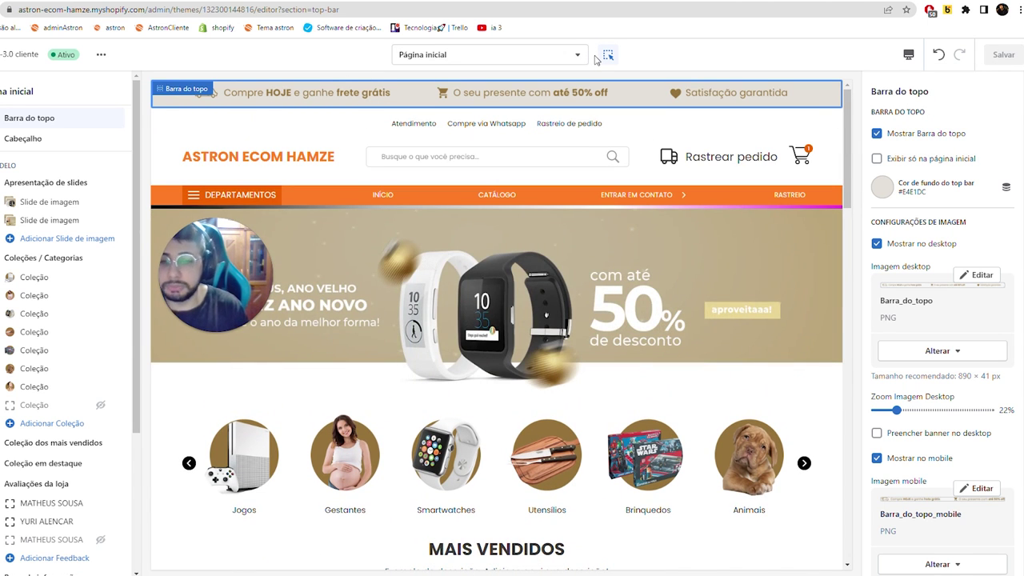
{"action": "left_click", "coordinate": [883, 187]}
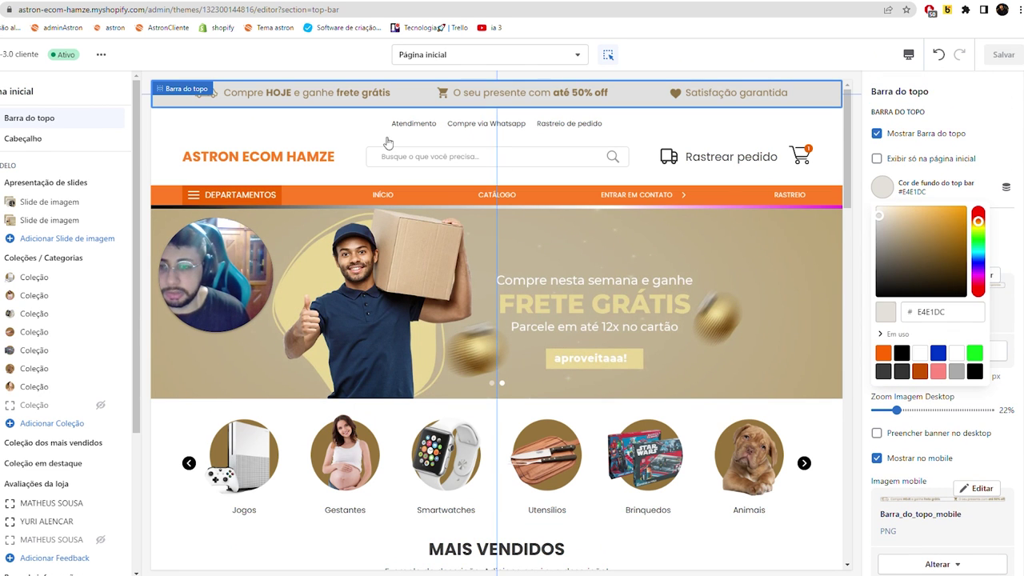
{"action": "left_click", "coordinate": [883, 187]}
{"action": "left_click", "coordinate": [883, 187]}
{"action": "left_click", "coordinate": [946, 219]}
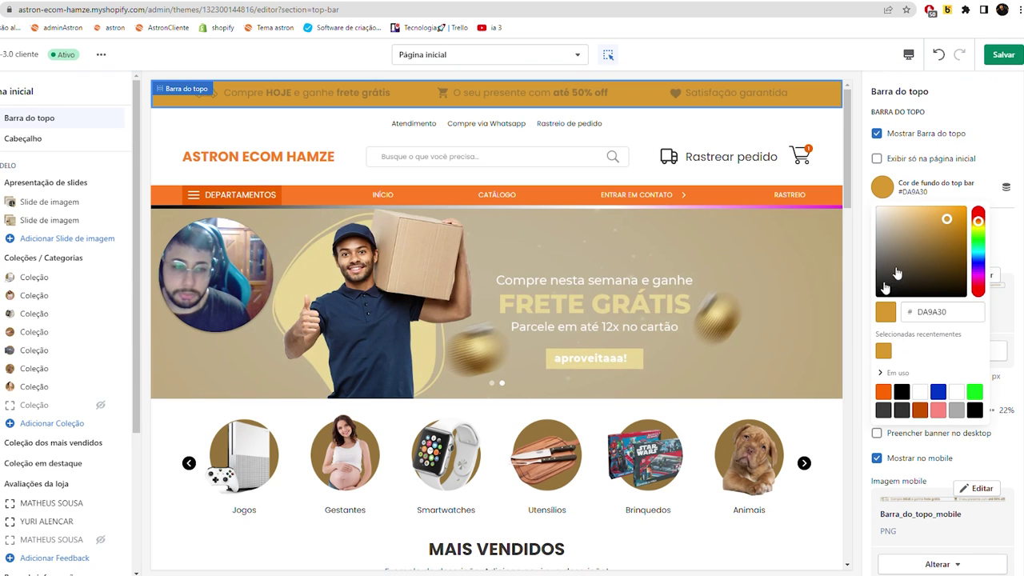
{"action": "left_click", "coordinate": [940, 55]}
{"action": "left_click", "coordinate": [940, 54]}
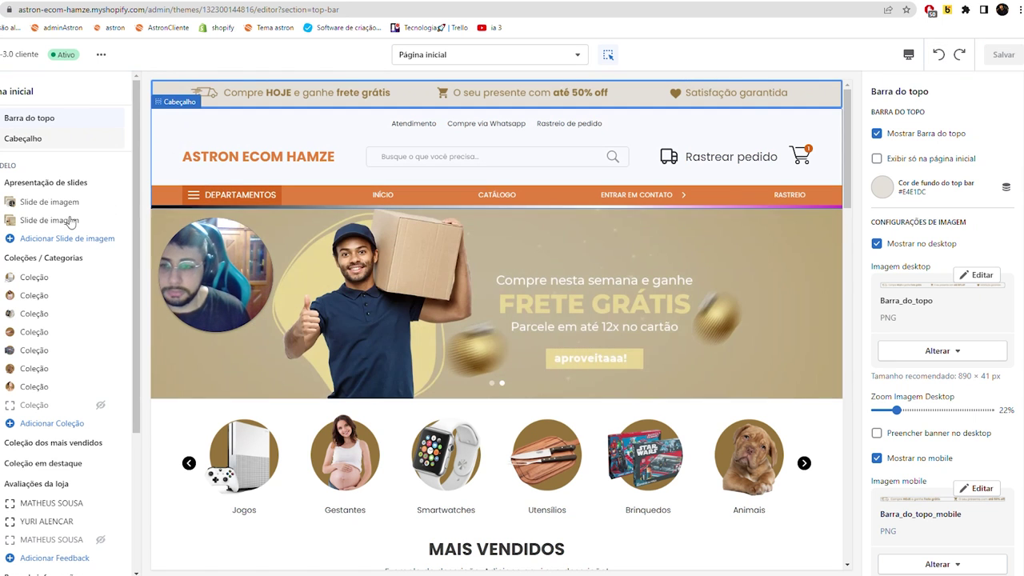
- Replace the header's text logo with the orange S logo image
{"action": "left_click", "coordinate": [32, 147]}
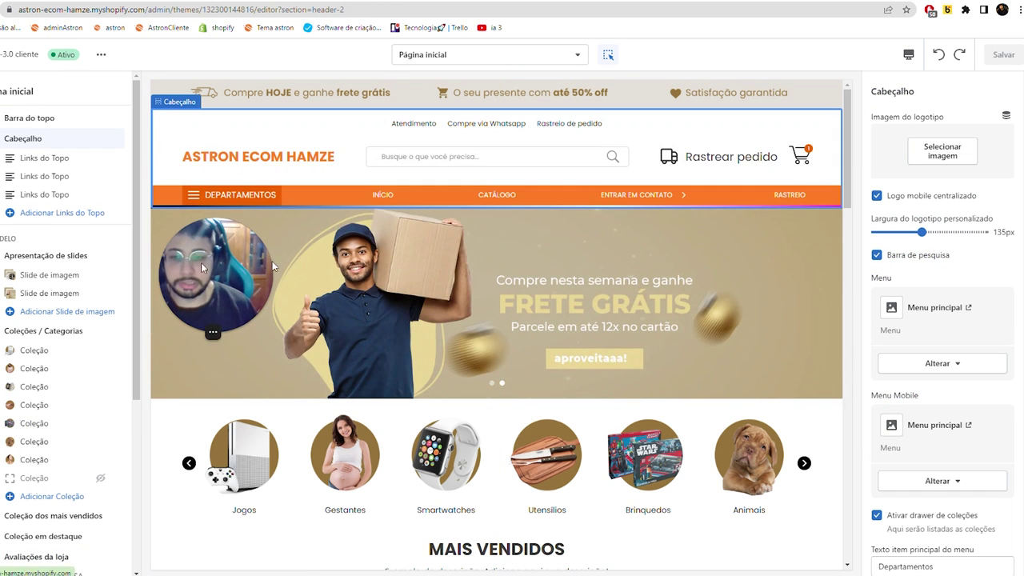
{"action": "left_click", "coordinate": [930, 167]}
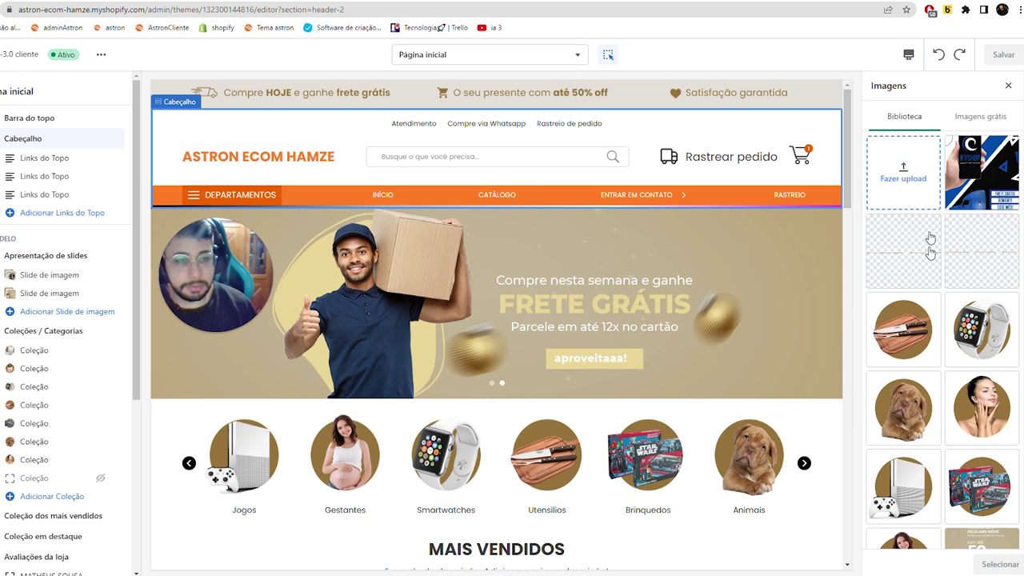
{"action": "scroll", "coordinate": [937, 360], "scroll_direction": "down", "scroll_amount": 5}
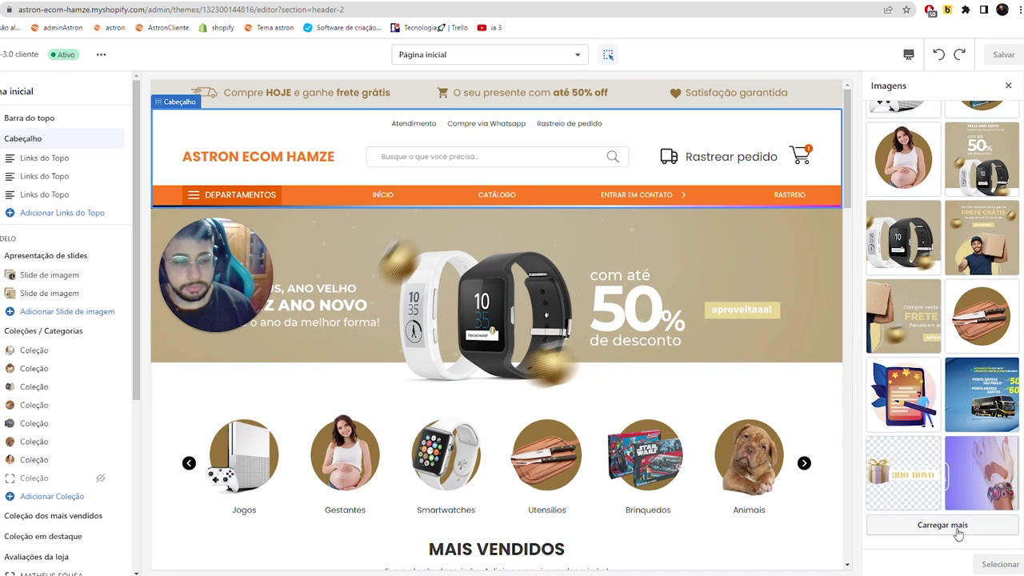
{"action": "left_click", "coordinate": [896, 526]}
{"action": "scroll", "coordinate": [952, 426], "scroll_direction": "down", "scroll_amount": 1}
{"action": "scroll", "coordinate": [952, 427], "scroll_direction": "down", "scroll_amount": 2}
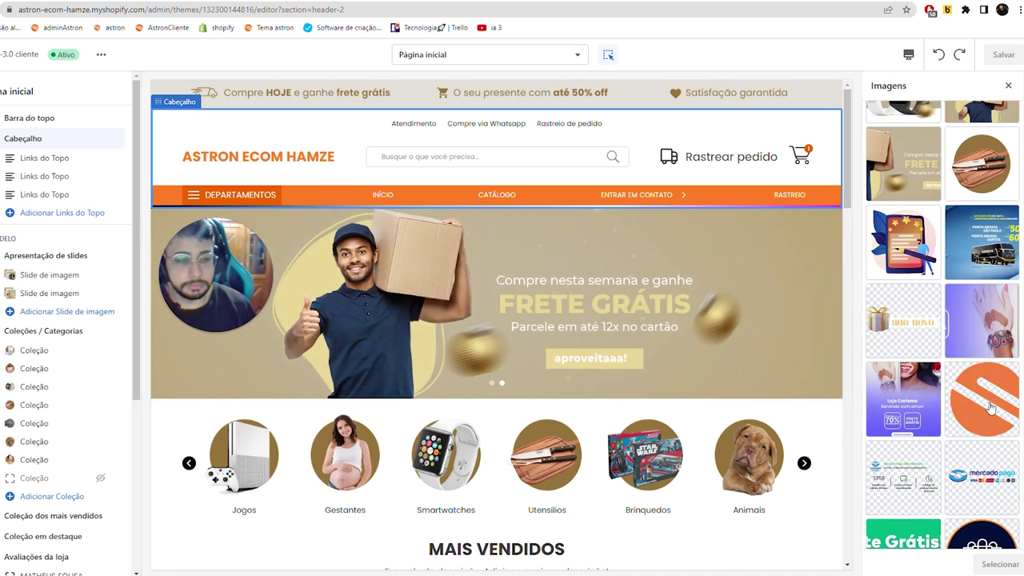
{"action": "left_click", "coordinate": [982, 399]}
{"action": "left_click", "coordinate": [1000, 564]}
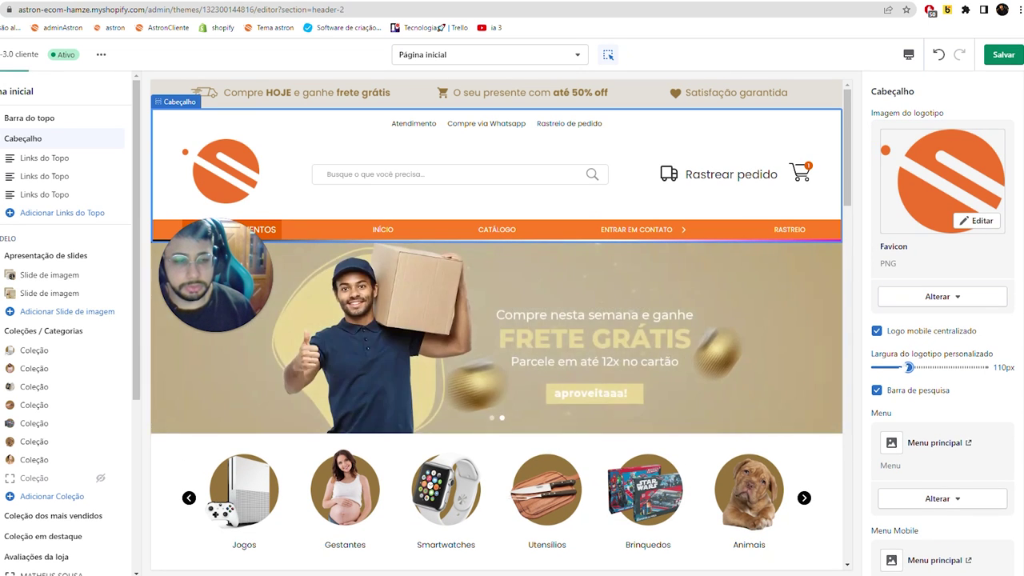
- Shrink the logo width to 75px, checking the mobile preview, save, and return to desktop view
{"action": "left_click_drag", "start_coordinate": [909, 369], "coordinate": [901, 368]}
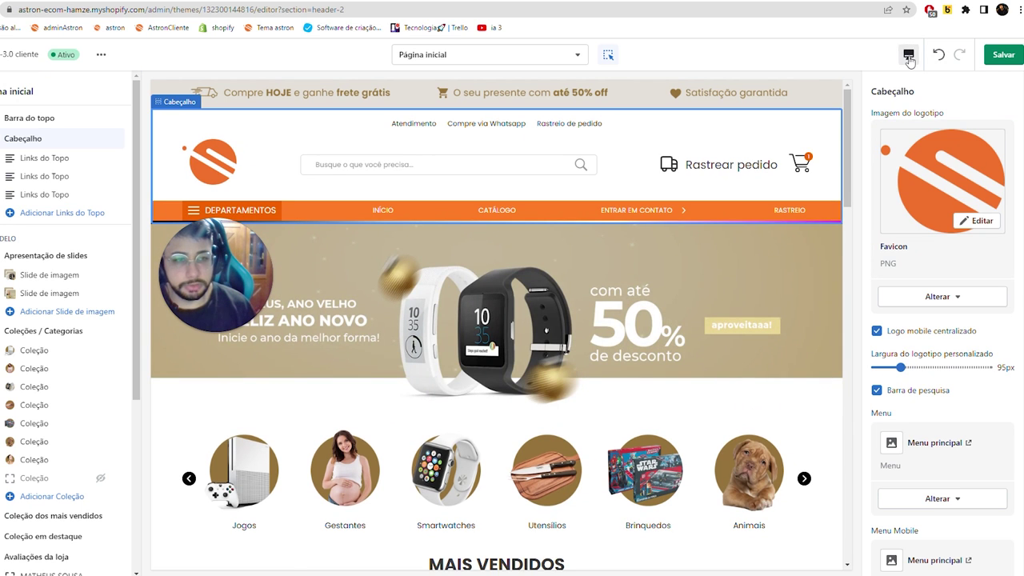
{"action": "left_click", "coordinate": [909, 56]}
{"action": "left_click", "coordinate": [947, 95]}
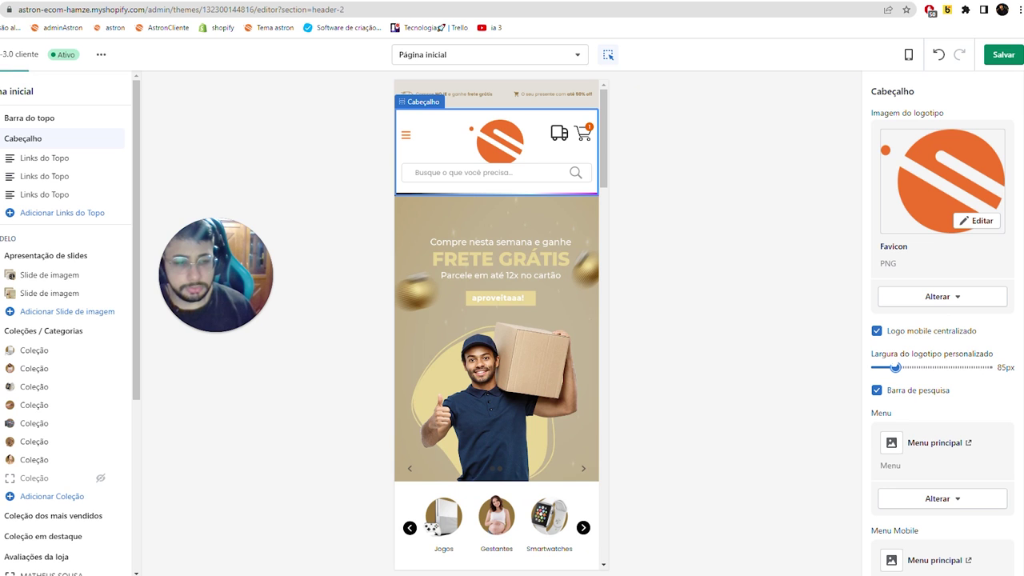
{"action": "left_click_drag", "start_coordinate": [896, 367], "coordinate": [889, 367]}
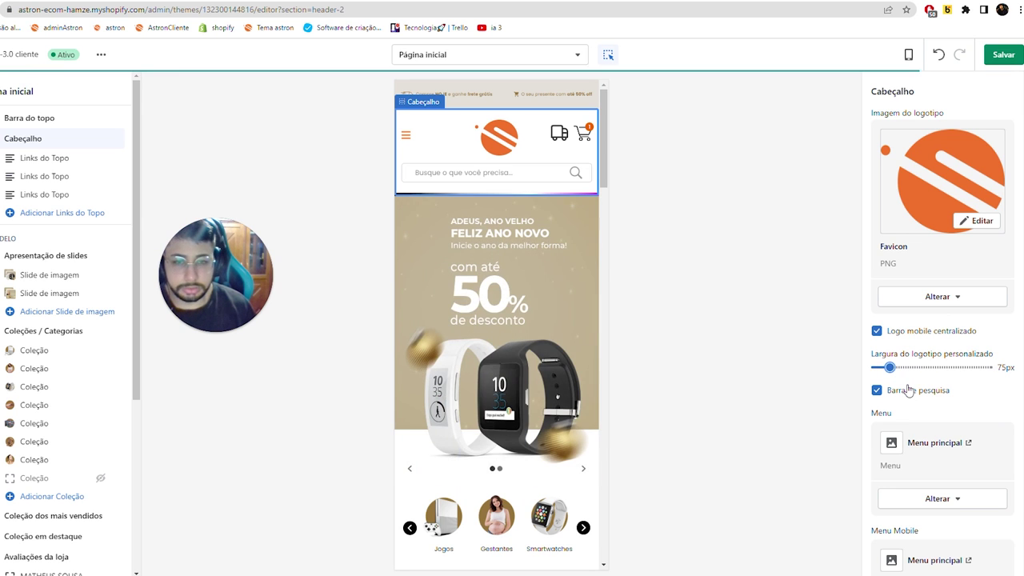
{"action": "scroll", "coordinate": [910, 390], "scroll_direction": "down", "scroll_amount": 4}
{"action": "scroll", "coordinate": [905, 346], "scroll_direction": "up", "scroll_amount": 4}
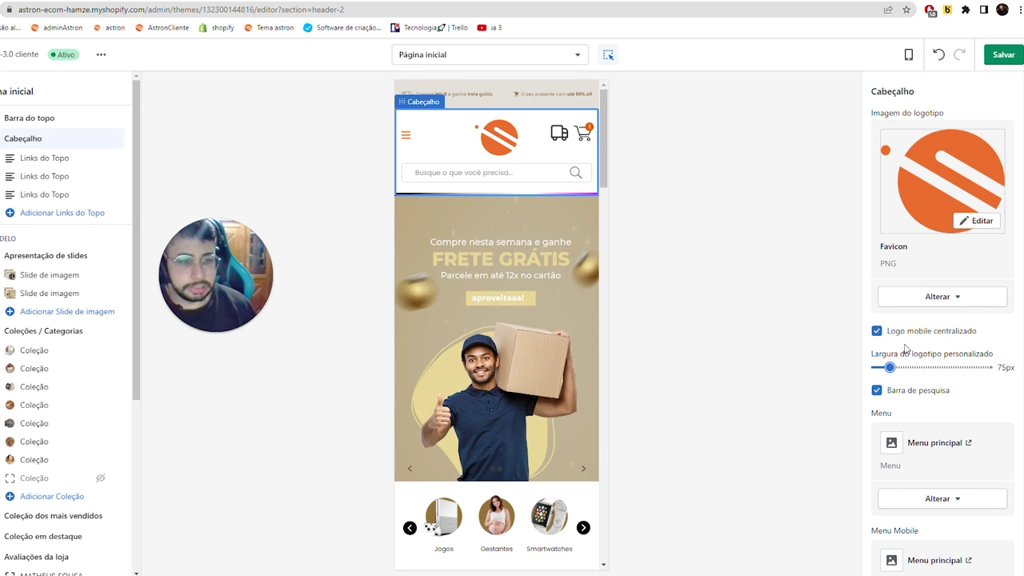
{"action": "left_click", "coordinate": [989, 59]}
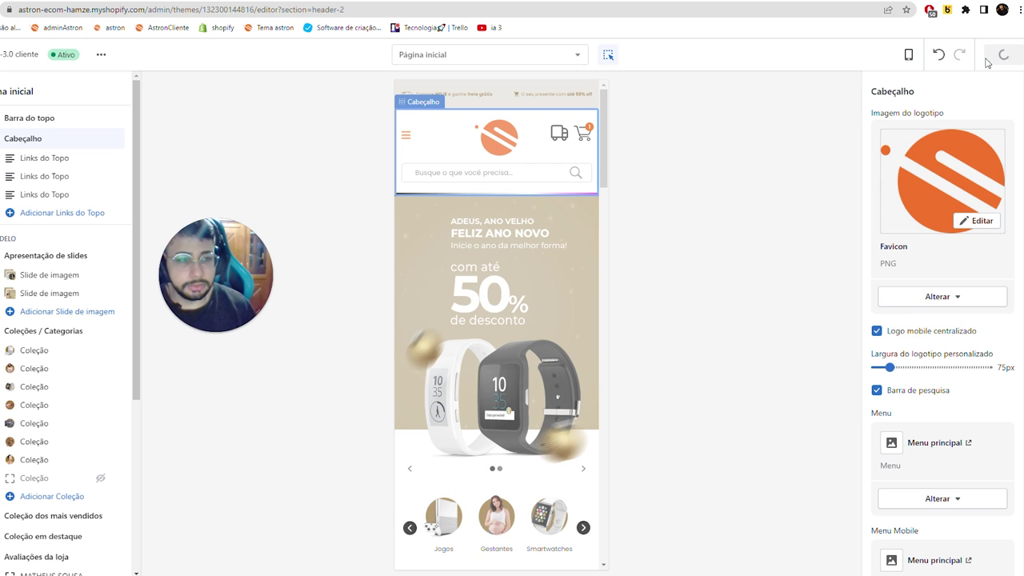
{"action": "left_click", "coordinate": [909, 54]}
{"action": "left_click", "coordinate": [932, 108]}
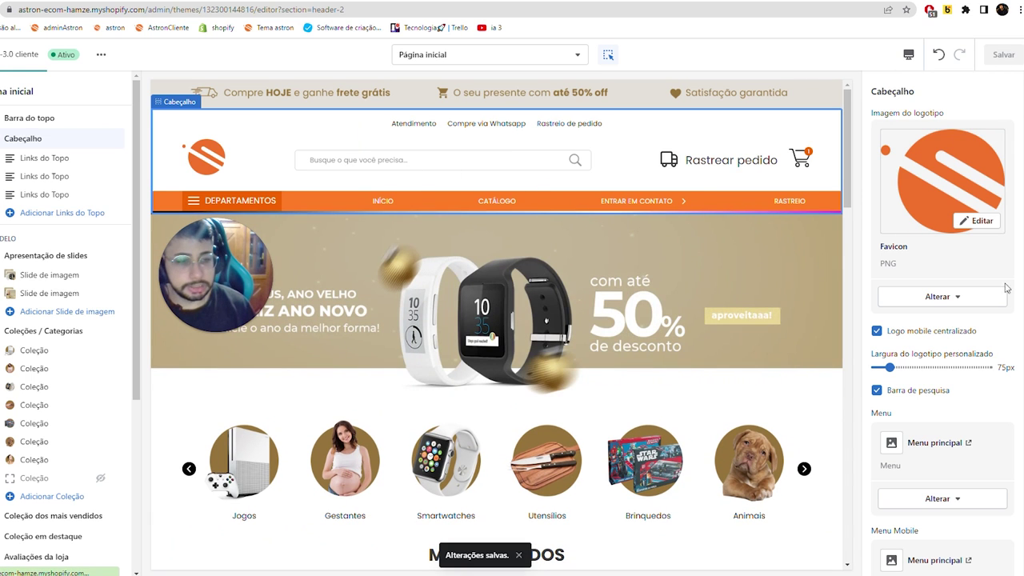
{"action": "scroll", "coordinate": [923, 288], "scroll_direction": "down", "scroll_amount": 2}
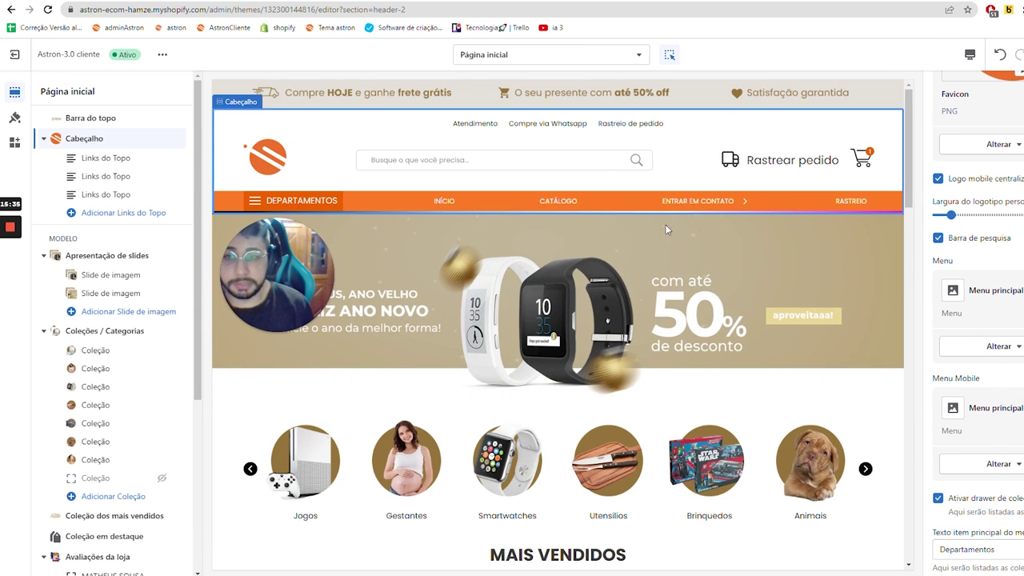
- Exit the theme editor and go to Páginas under Loja virtual
{"action": "right_click", "coordinate": [24, 54]}
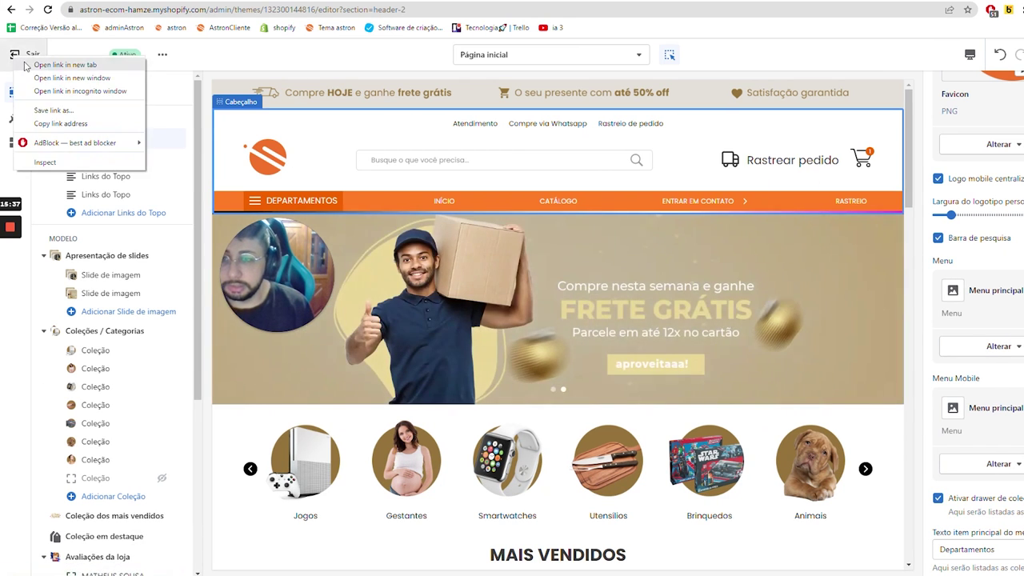
{"action": "left_click", "coordinate": [24, 55]}
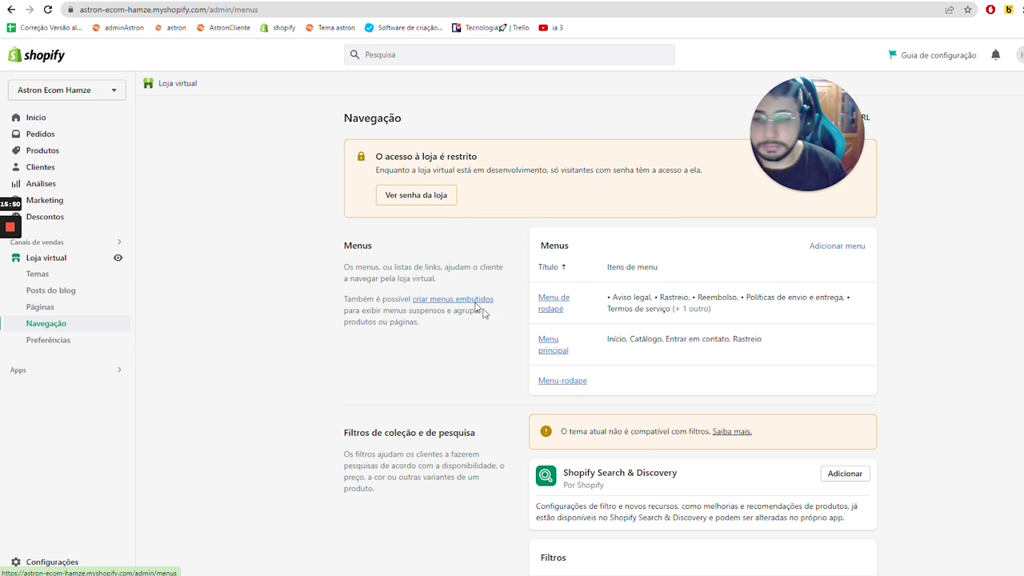
{"action": "left_click", "coordinate": [563, 315]}
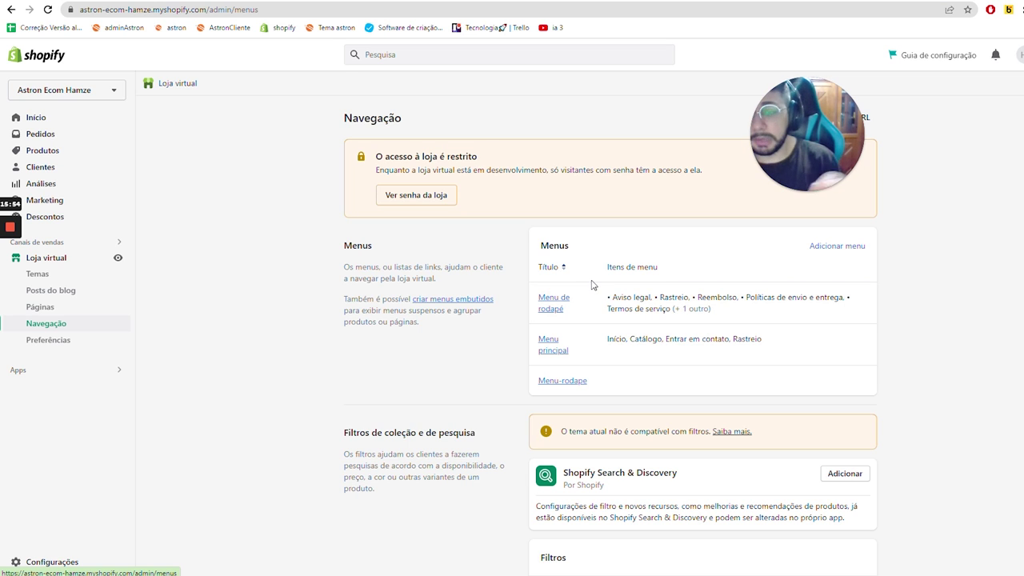
{"action": "left_click", "coordinate": [54, 308]}
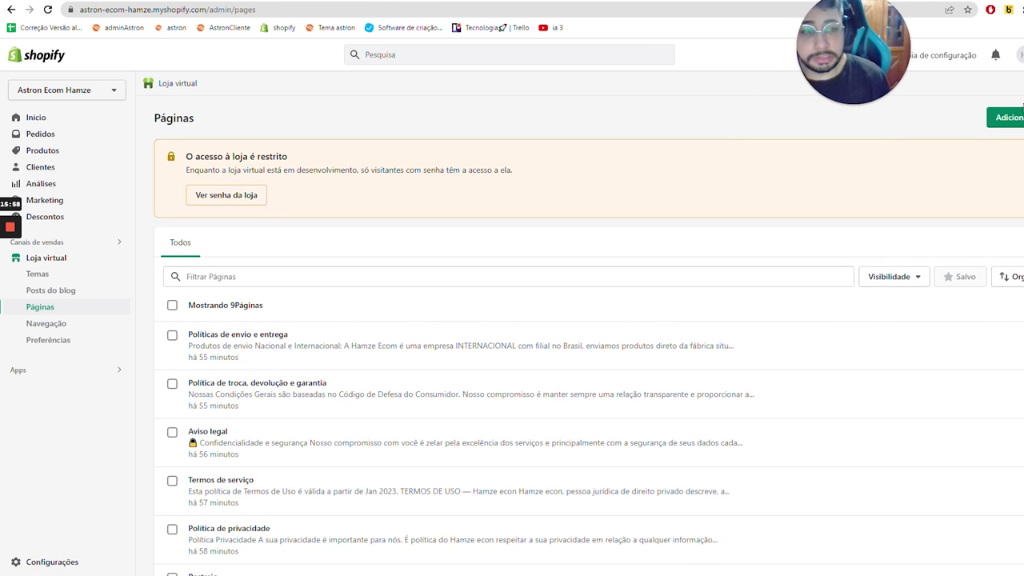
- Scroll through the nine existing pages, then start a new page with Adicionar página
{"action": "scroll", "coordinate": [242, 315], "scroll_direction": "down", "scroll_amount": 2}
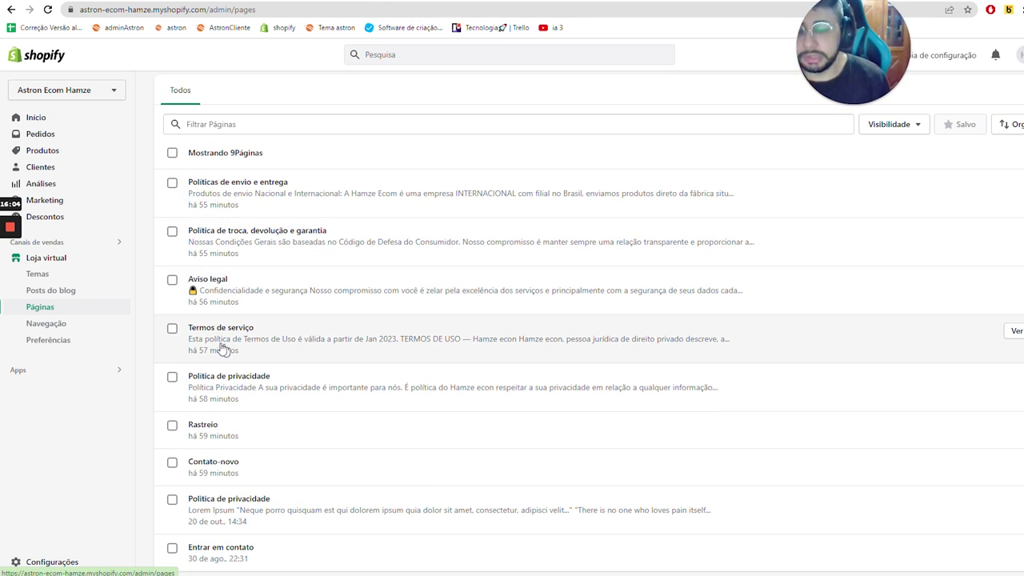
{"action": "scroll", "coordinate": [898, 292], "scroll_direction": "up", "scroll_amount": 2}
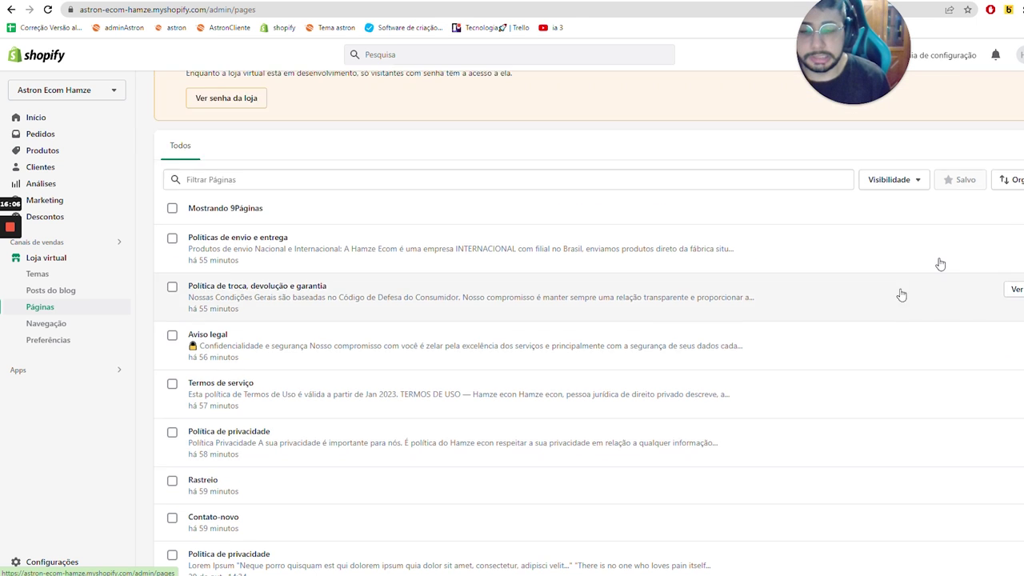
{"action": "left_click", "coordinate": [1007, 118]}
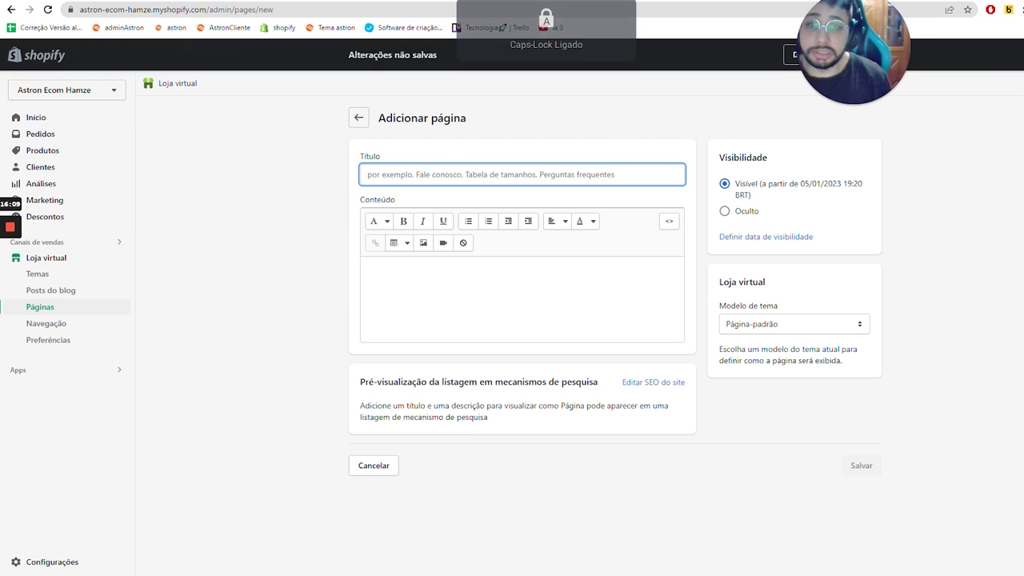
- Create and save a page titled contato-teste using the contato theme template
{"action": "type", "text": "C"}
{"action": "key", "text": "Caps_Lock"}
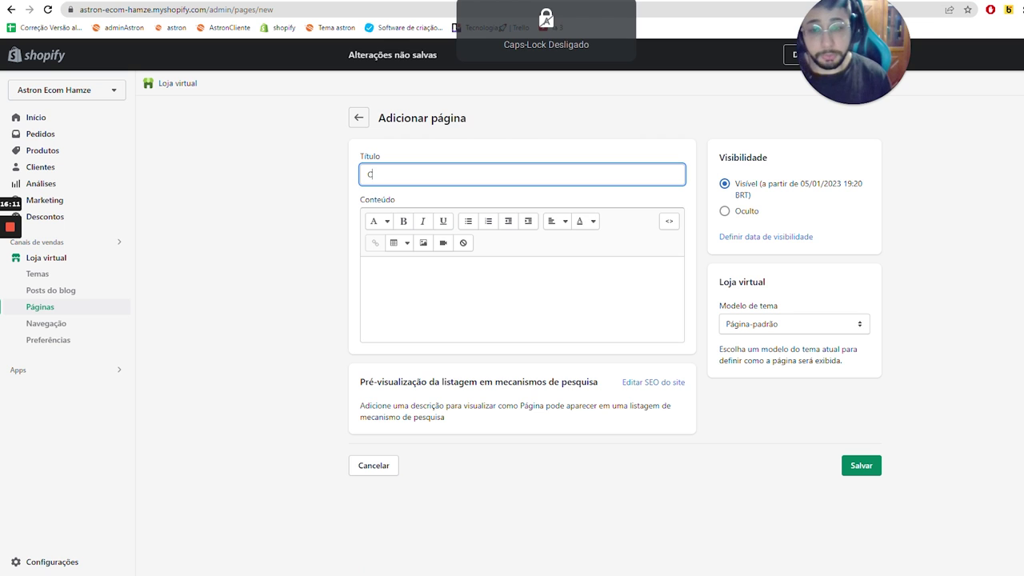
{"action": "key", "text": "BackSpace"}
{"action": "type", "text": "P"}
{"action": "type", "text": "ontato-teste"}
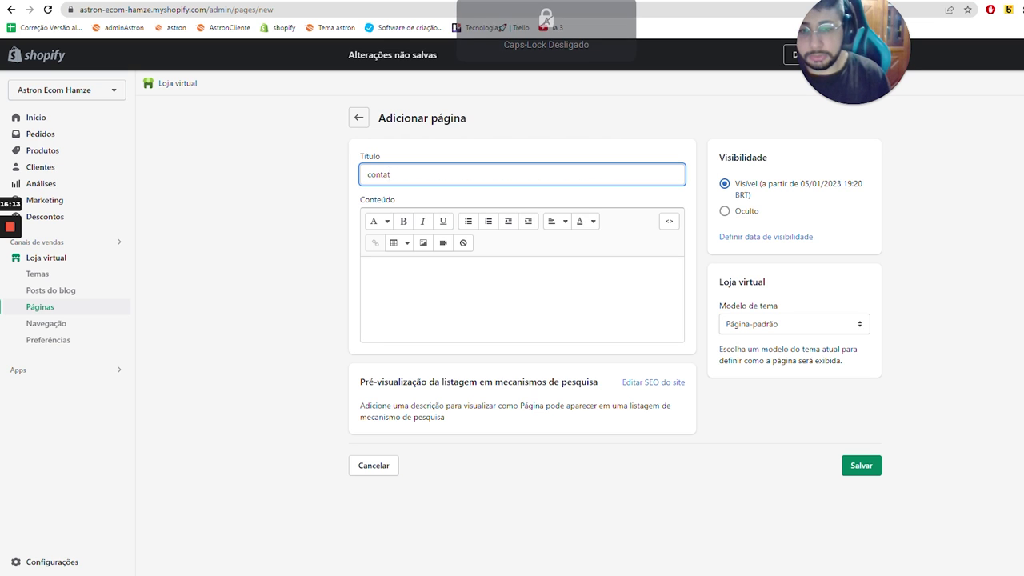
{"action": "left_click", "coordinate": [798, 324]}
{"action": "left_click", "coordinate": [792, 347]}
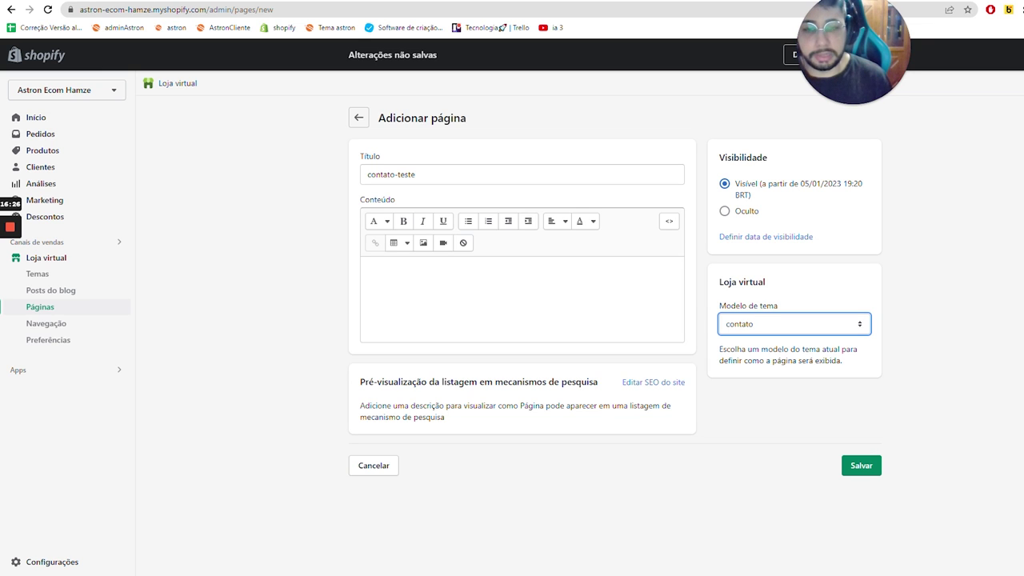
{"action": "left_click", "coordinate": [850, 472]}
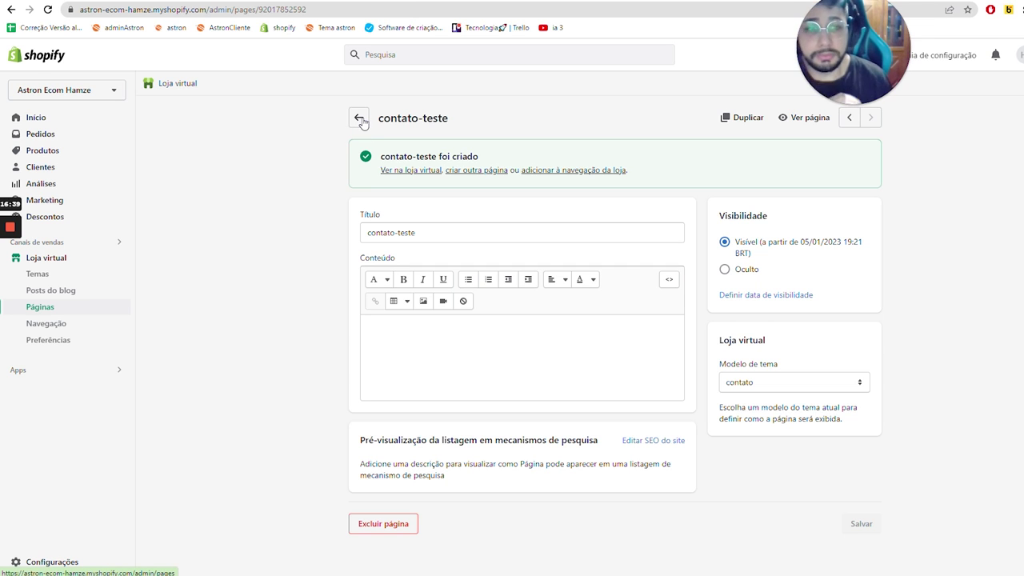
{"action": "left_click", "coordinate": [361, 119]}
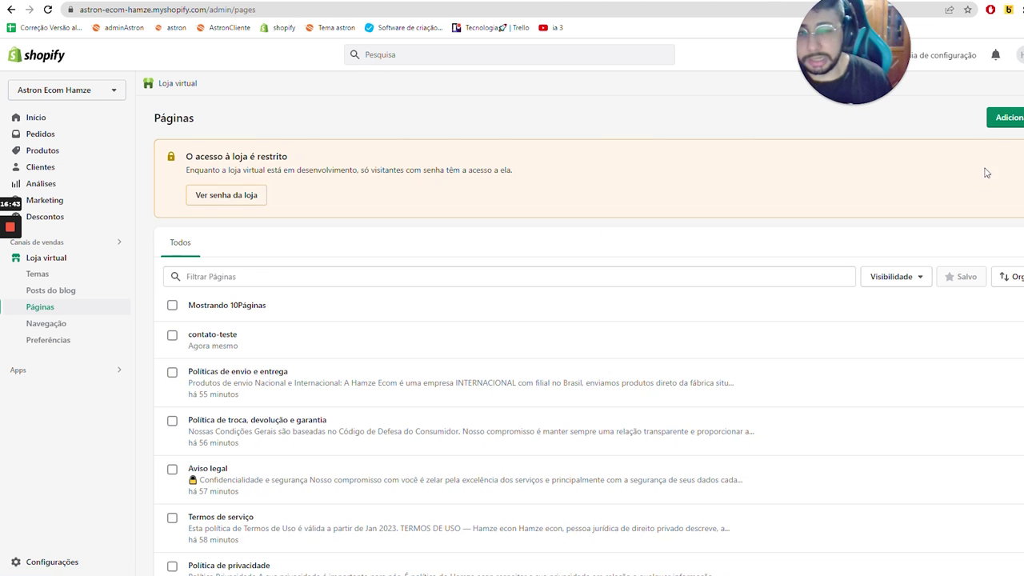
{"action": "left_click", "coordinate": [1004, 126]}
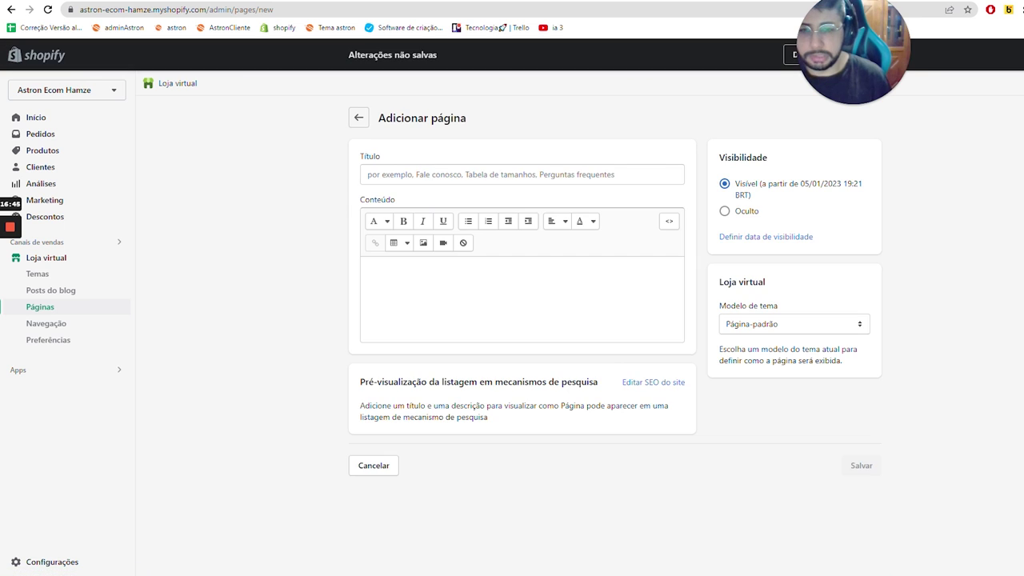
- Title the new page rastreio-tutorial, assign the rastreio template, and save it
{"action": "type", "text": "rastreio-tutorial"}
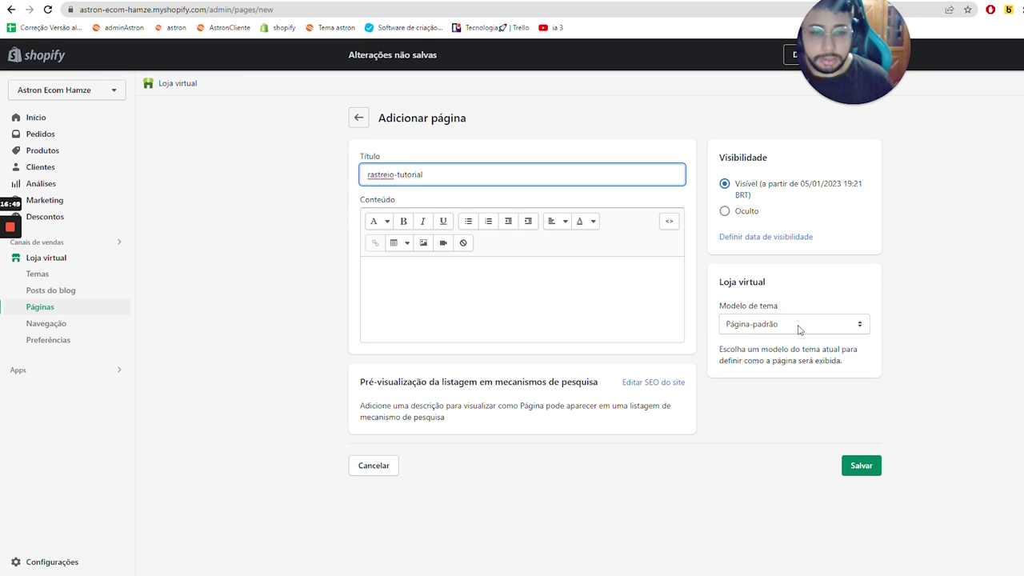
{"action": "left_click", "coordinate": [798, 324]}
{"action": "left_click", "coordinate": [795, 358]}
{"action": "left_click", "coordinate": [861, 465]}
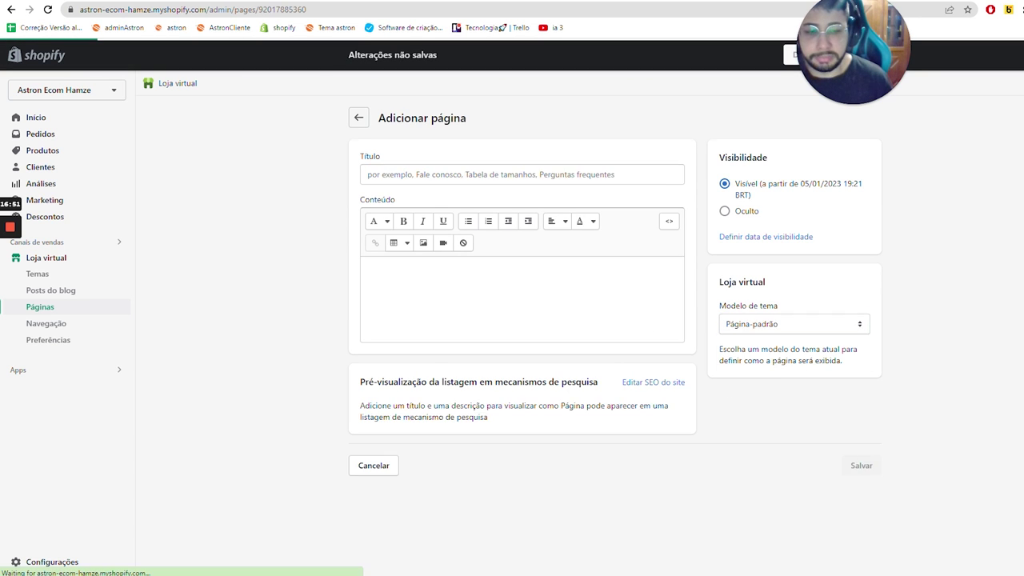
{"action": "left_click", "coordinate": [359, 118]}
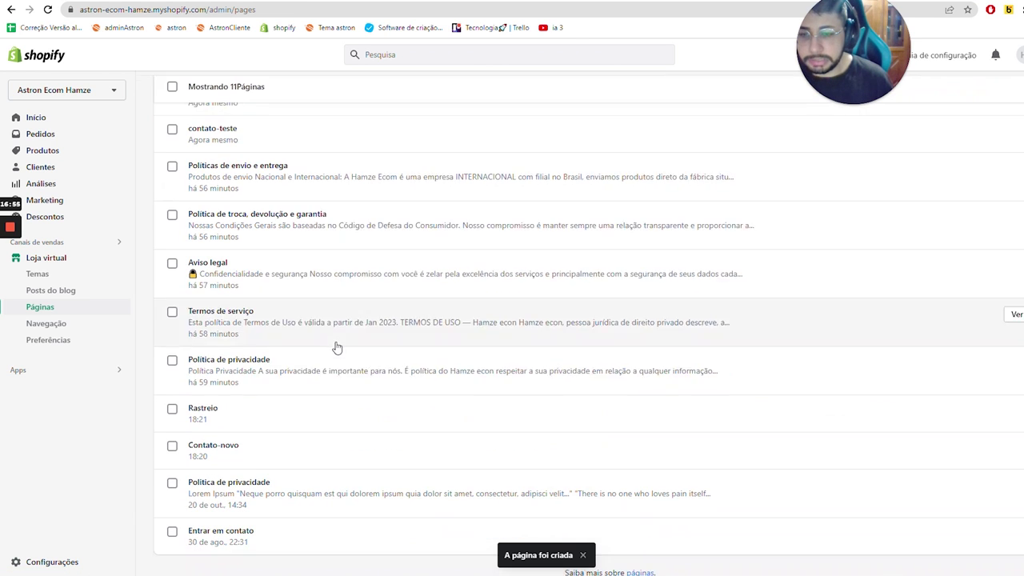
- From the pages list, go to Navegação and begin adding a new menu
{"action": "scroll", "coordinate": [250, 208], "scroll_direction": "up", "scroll_amount": 2}
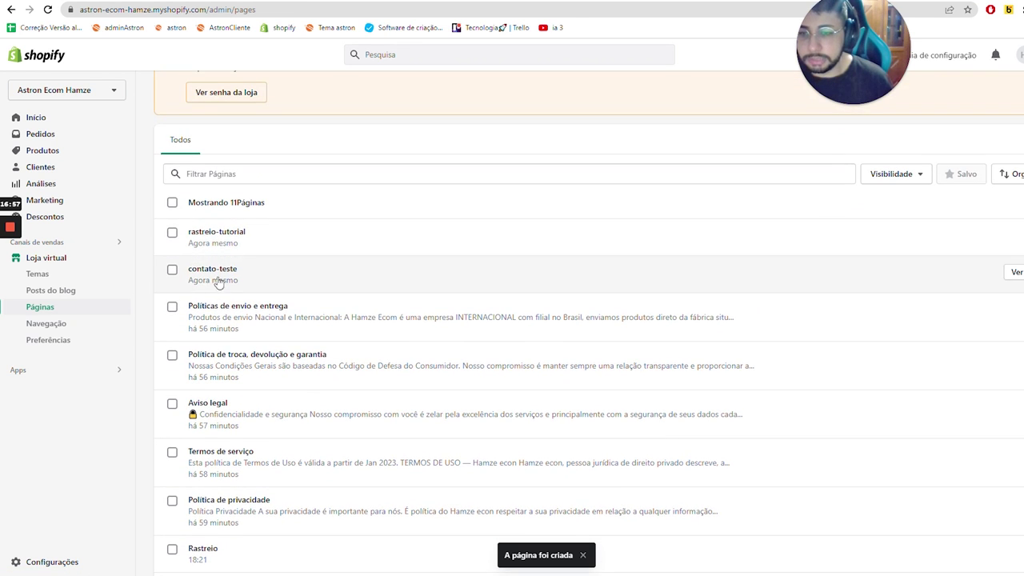
{"action": "left_click", "coordinate": [62, 326]}
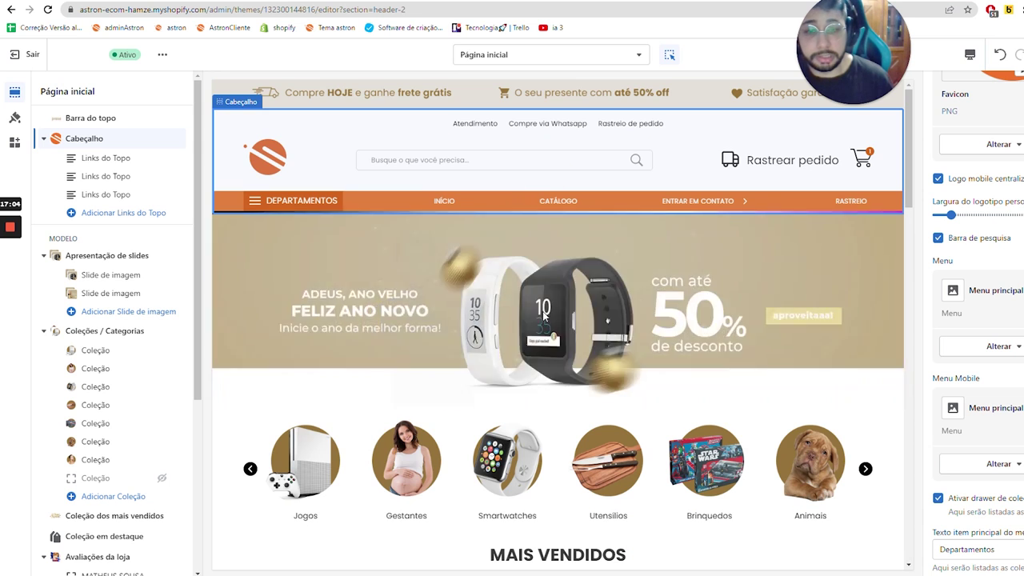
{"action": "scroll", "coordinate": [516, 186], "scroll_direction": "down", "scroll_amount": 20}
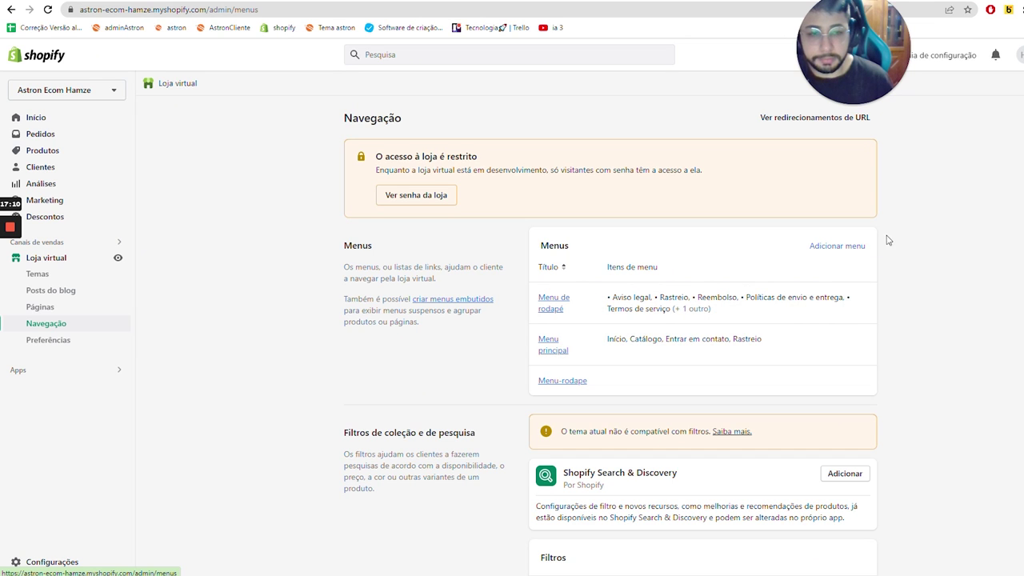
{"action": "left_click", "coordinate": [837, 248]}
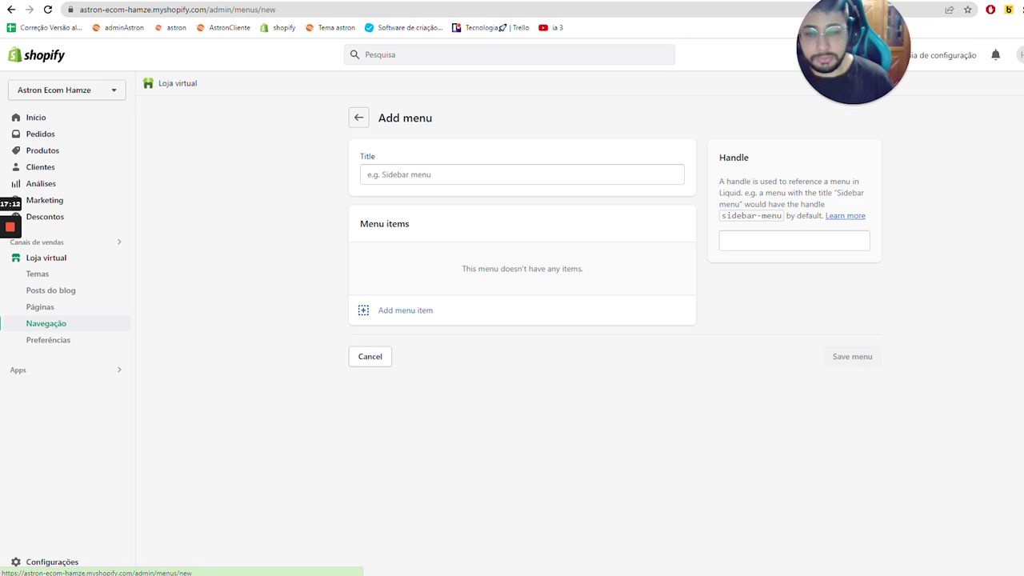
- Title the new menu 'Menu-tutorial' and name its first item 'Fale conosco'
{"action": "key", "text": "Caps_Lock"}
{"action": "type", "text": "M"}
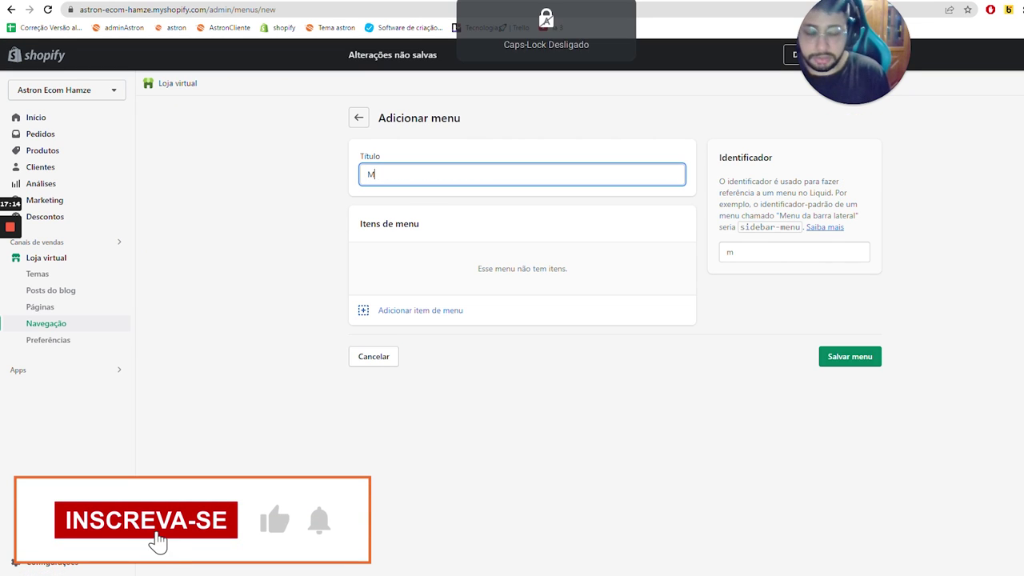
{"action": "type", "text": "enu-tutorial"}
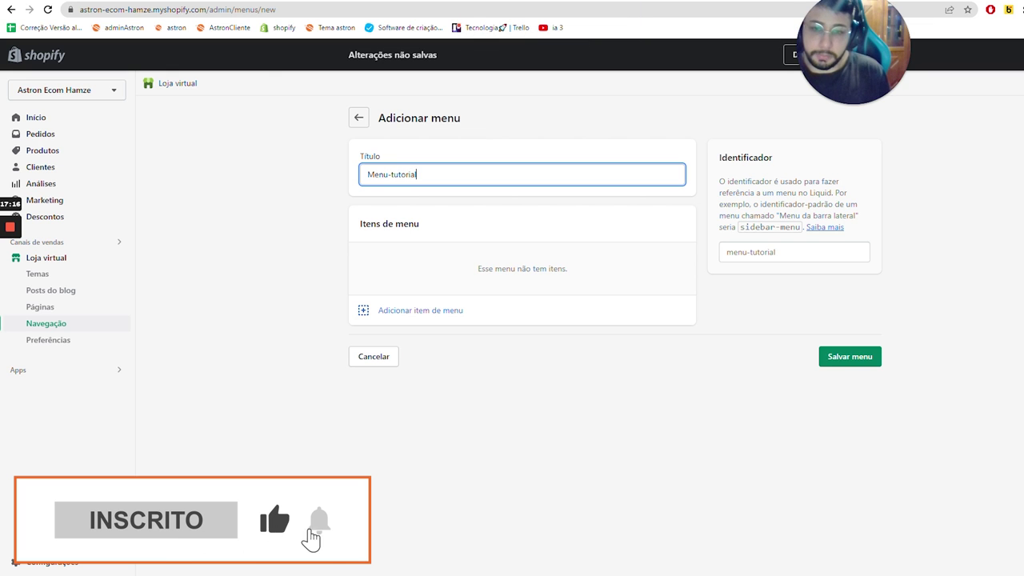
{"action": "left_click", "coordinate": [404, 304]}
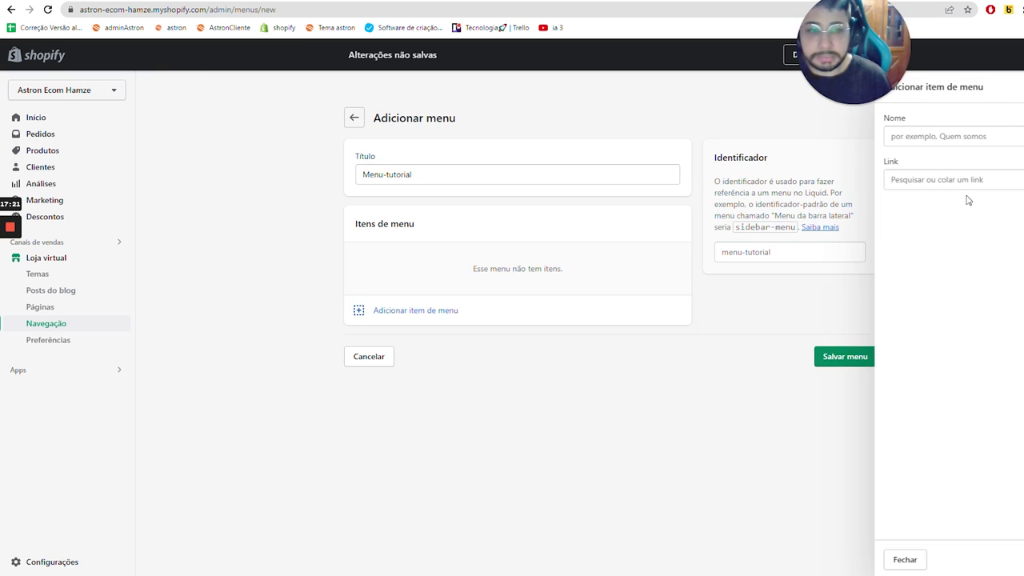
{"action": "key", "text": "Caps_Lock"}
{"action": "type", "text": "Contato-criamos"}
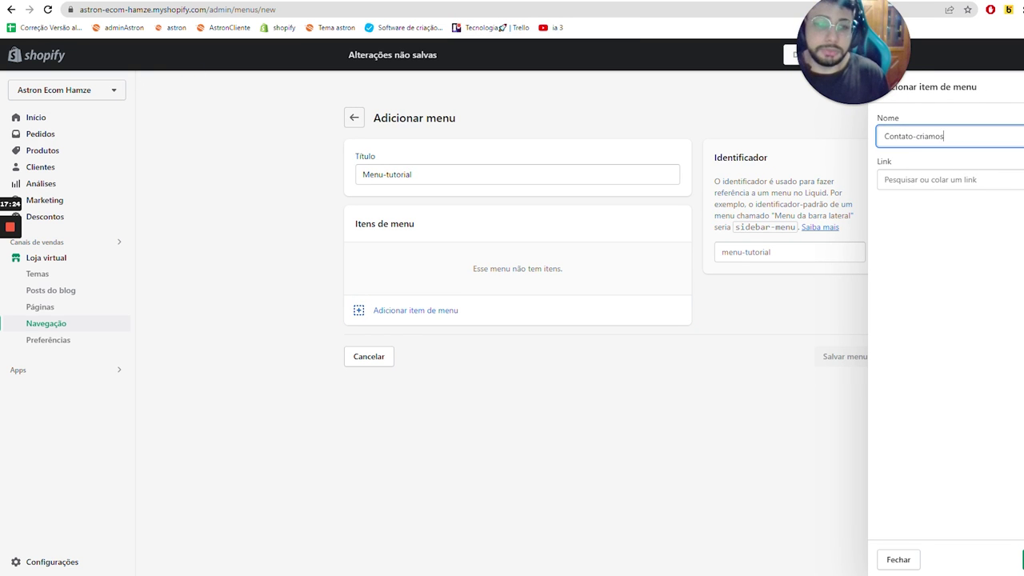
{"action": "key", "text": "ctrl+shift+Left"}
{"action": "key", "text": "BackSpace"}
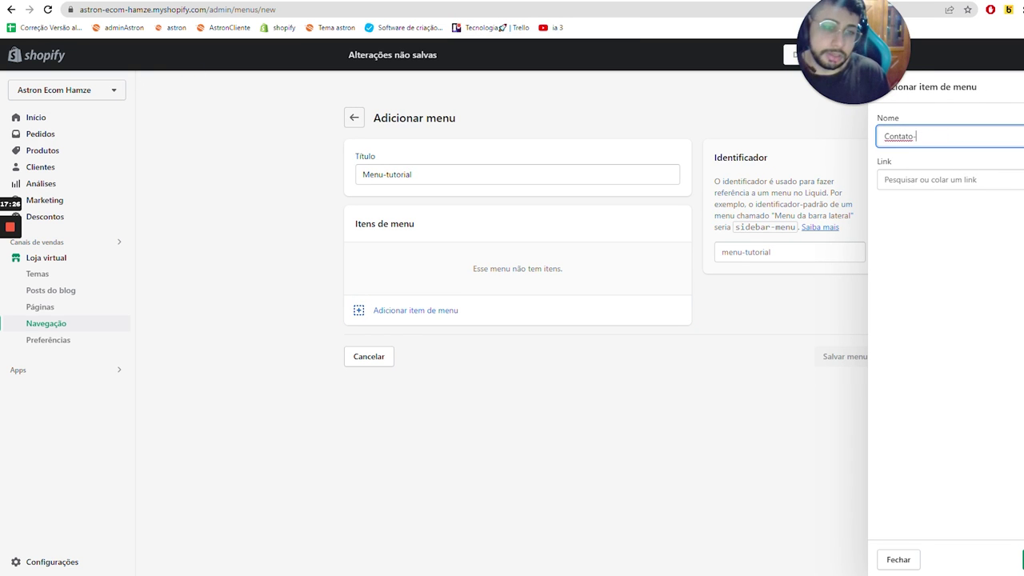
{"action": "key", "text": "ctrl+BackSpace"}
{"action": "type", "text": "F"}
{"action": "key", "text": "Caps_Lock"}
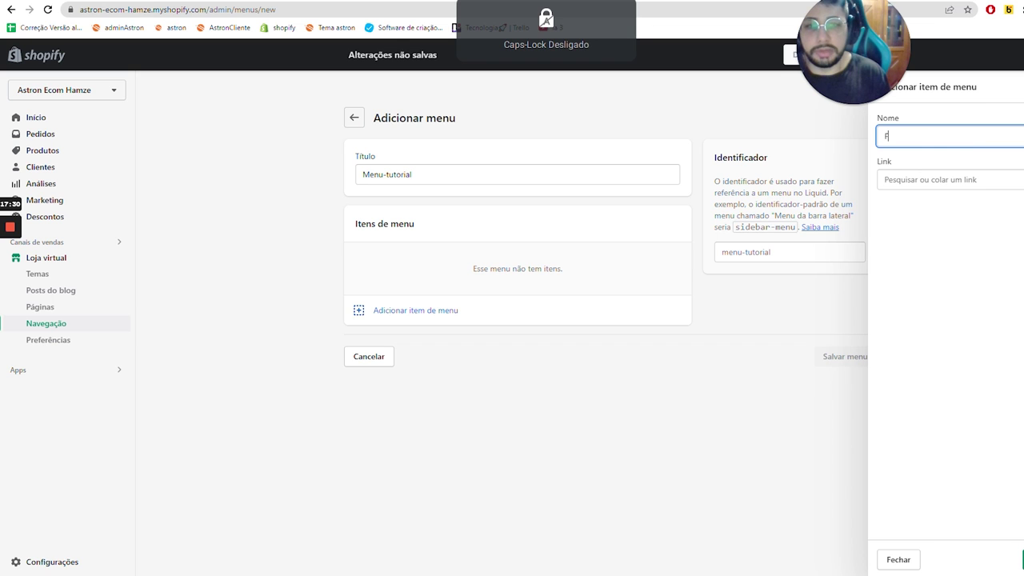
{"action": "type", "text": "ale conosco"}
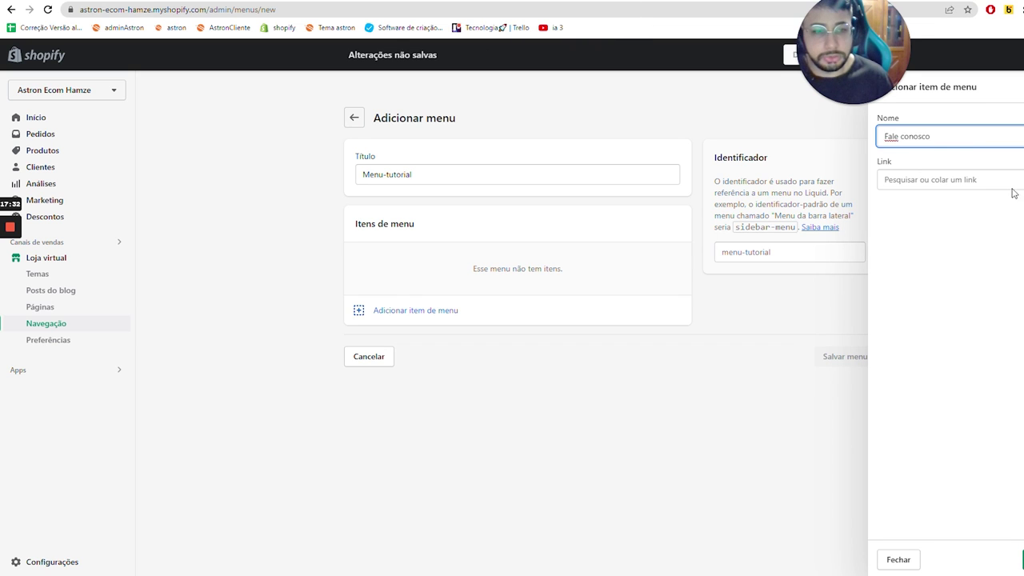
- Link the Fale conosco item to the contato-teste page and add it
{"action": "left_click", "coordinate": [1011, 180]}
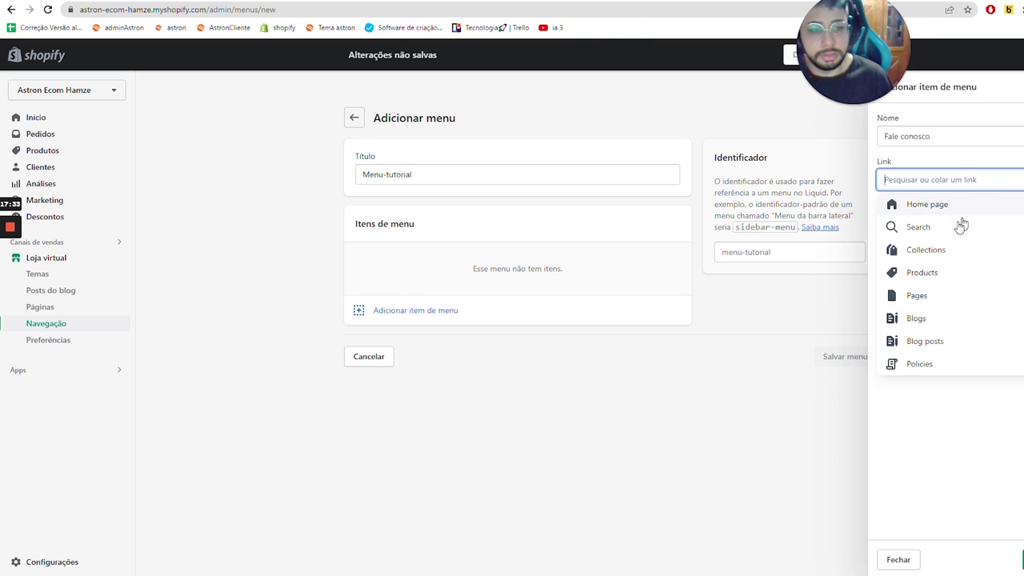
{"action": "left_click", "coordinate": [952, 292]}
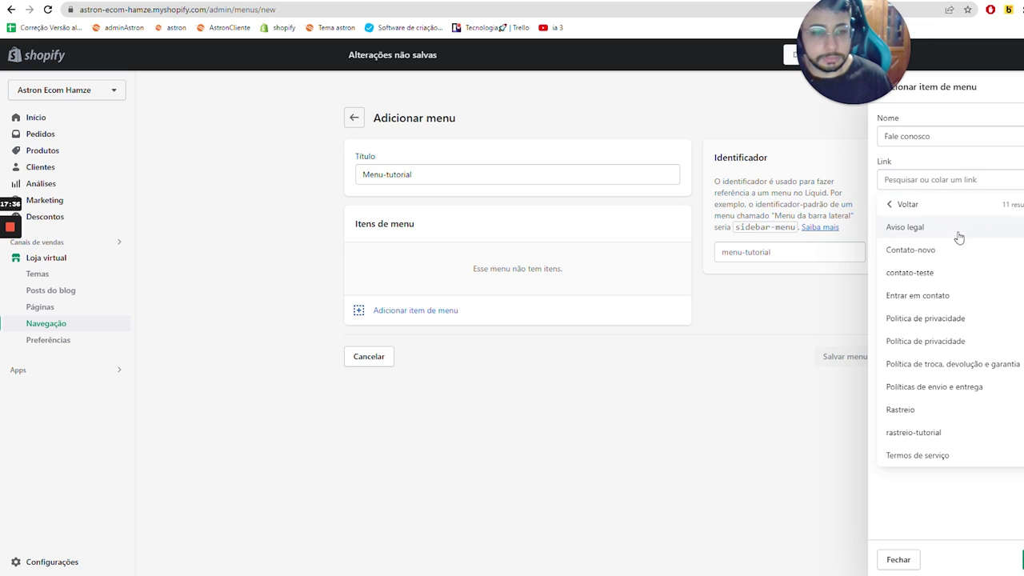
{"action": "left_click", "coordinate": [952, 252]}
{"action": "left_click", "coordinate": [960, 180]}
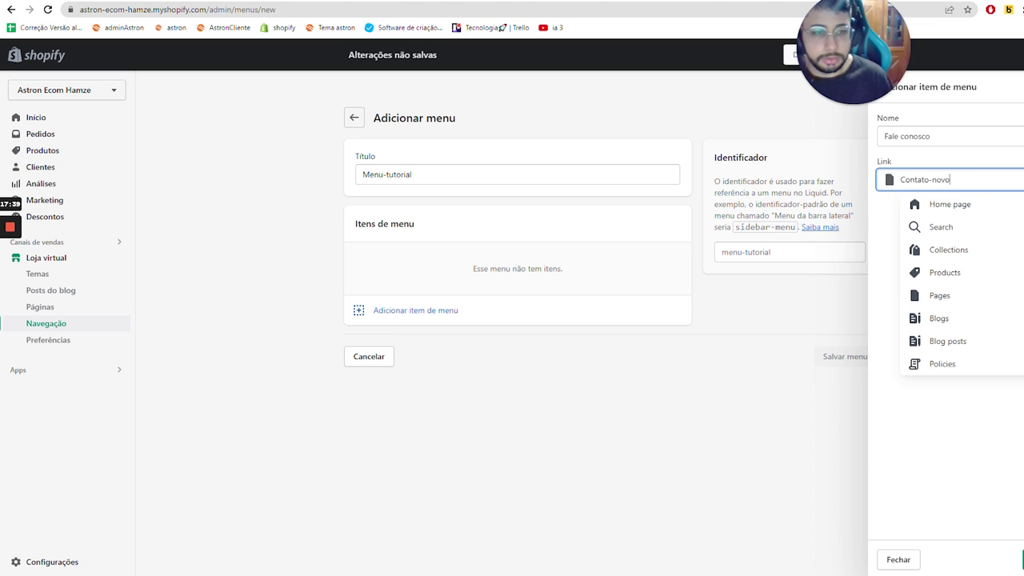
{"action": "left_click", "coordinate": [964, 291]}
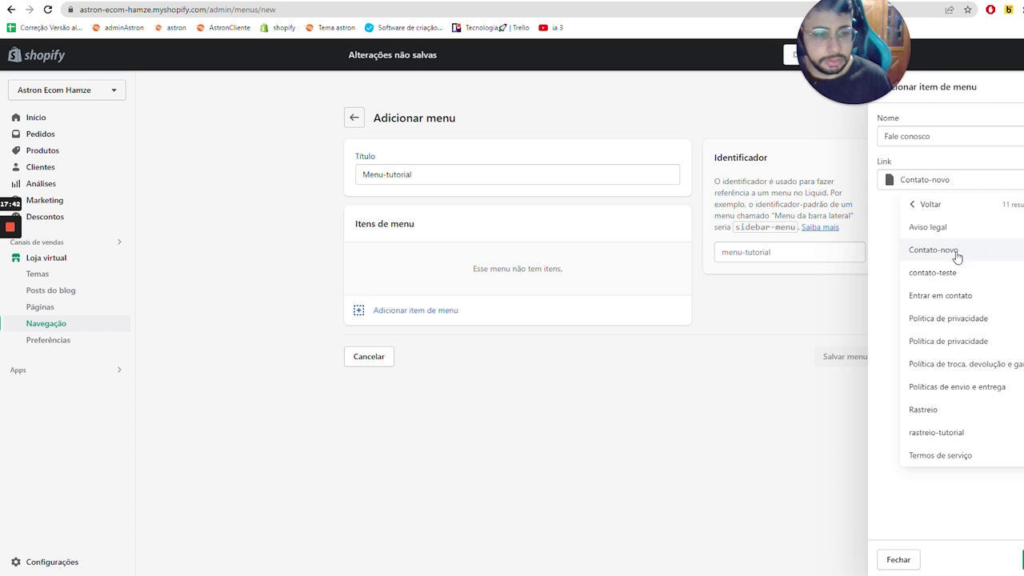
{"action": "left_click", "coordinate": [903, 271]}
{"action": "key", "text": "Return"}
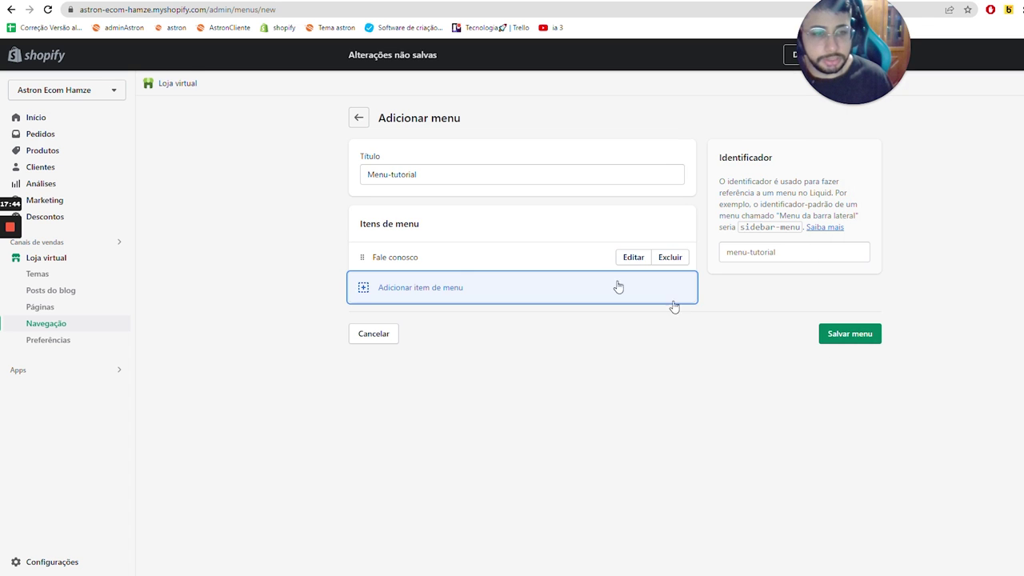
- Create a second menu item linked to the rastreio-tutorial page
{"action": "left_click", "coordinate": [616, 286]}
{"action": "key", "text": "Caps_Lock"}
{"action": "type", "text": "Ra"}
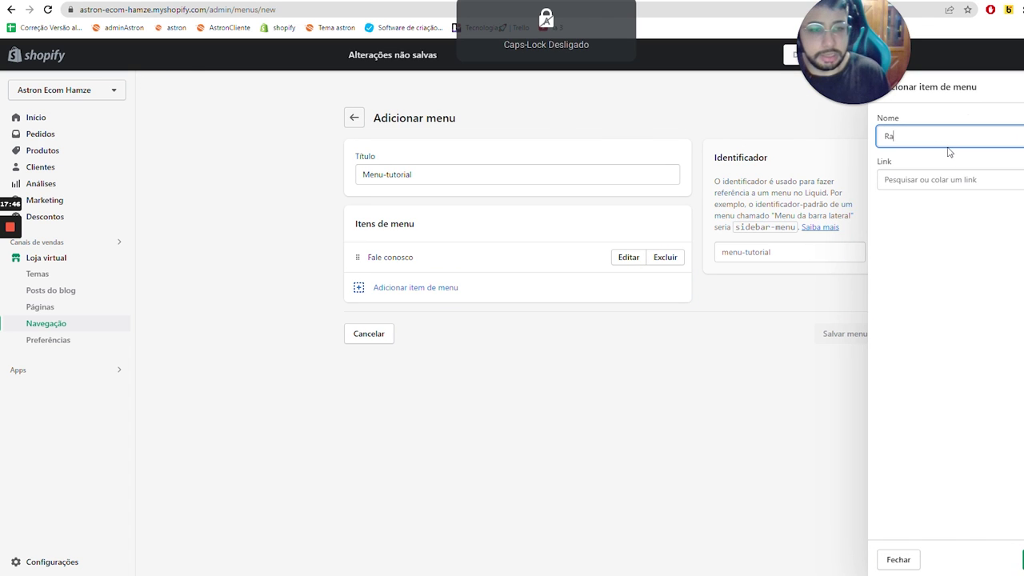
{"action": "type", "text": "streio tutorial"}
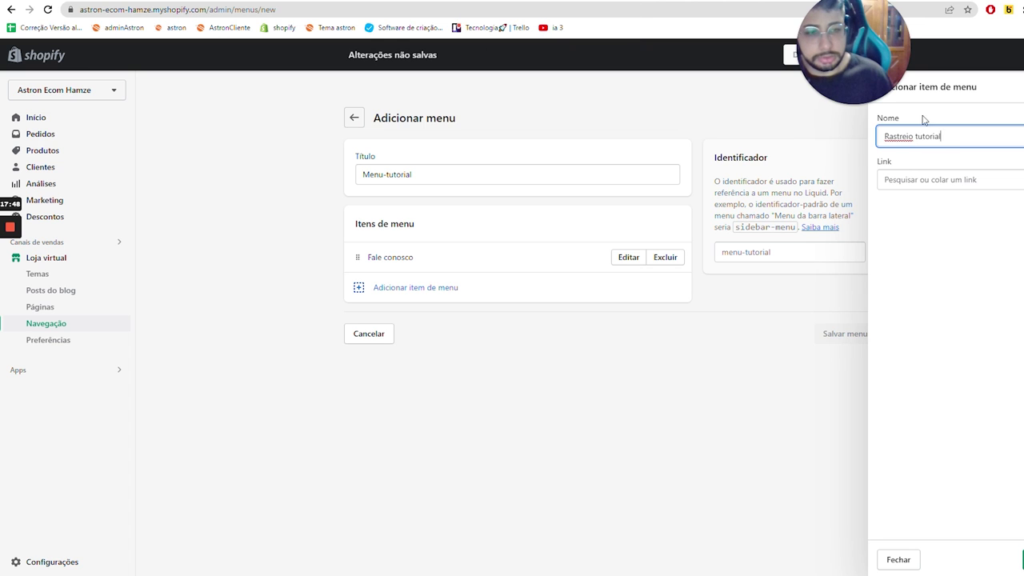
{"action": "left_click", "coordinate": [952, 182]}
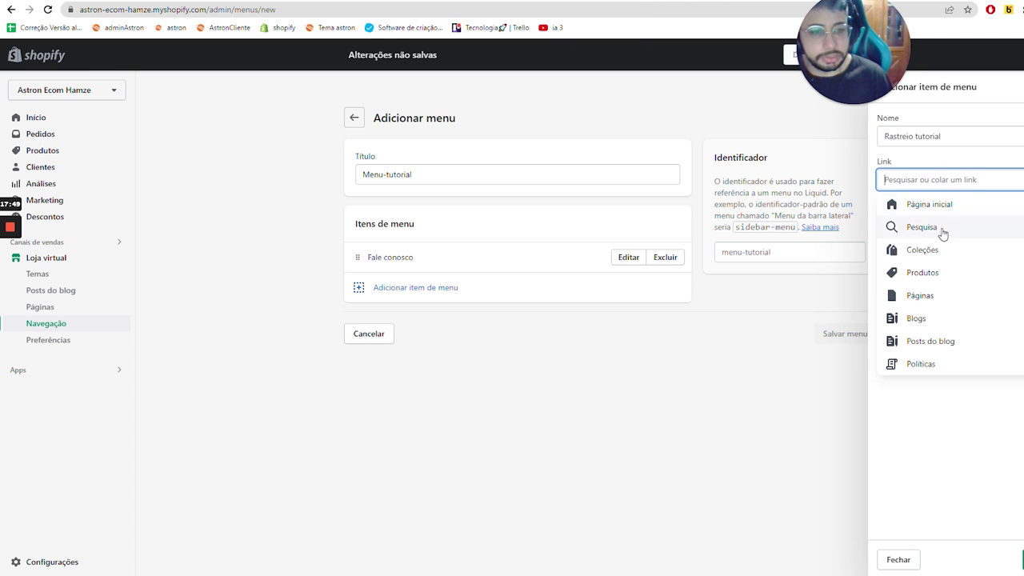
{"action": "left_click", "coordinate": [928, 294]}
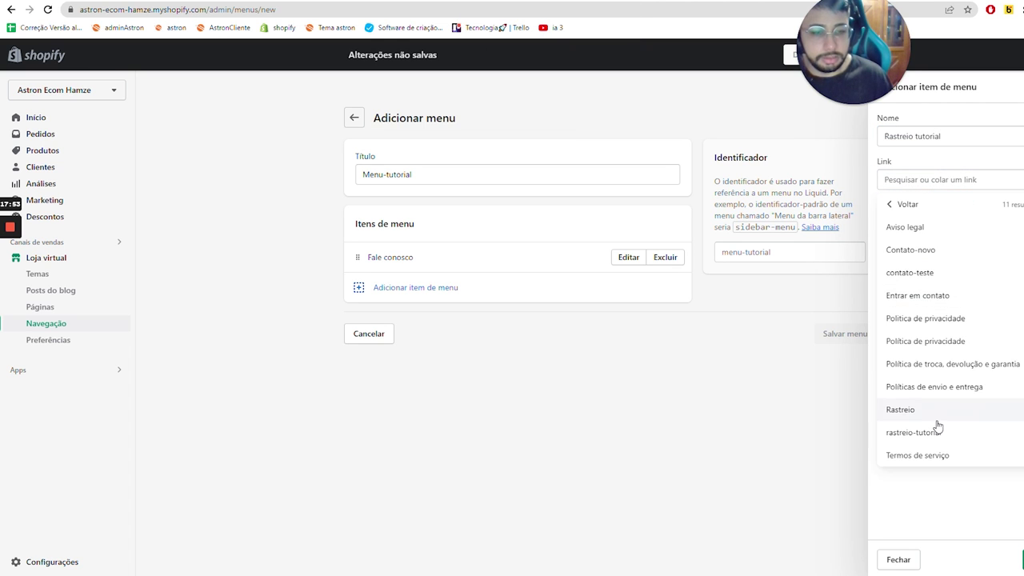
{"action": "left_click", "coordinate": [928, 432]}
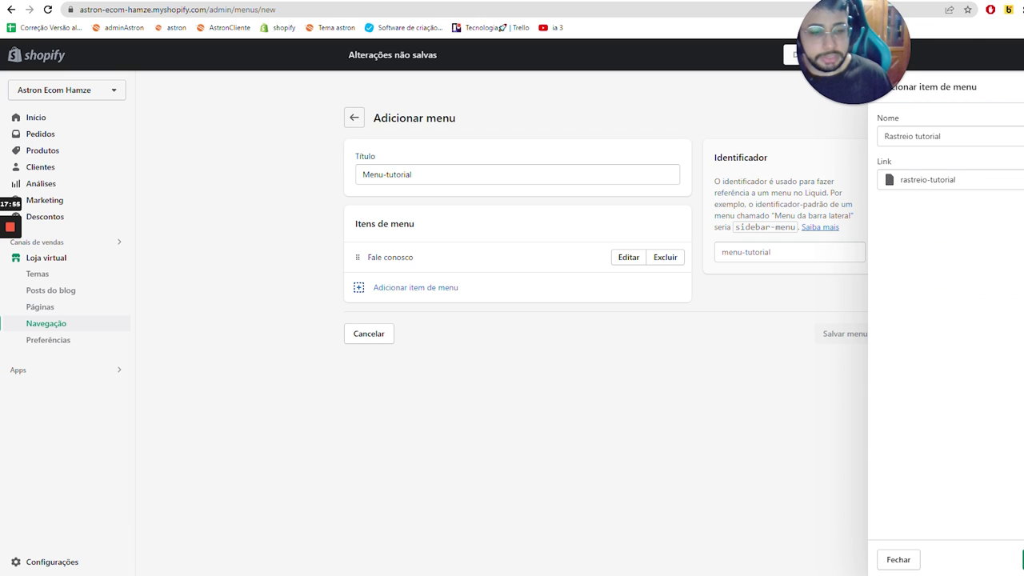
- Shorten the item name to 'Rastreio', add it, and save Menu-tutorial
{"action": "double_click", "coordinate": [929, 136]}
{"action": "key", "text": "BackSpace"}
{"action": "key", "text": "BackSpace"}
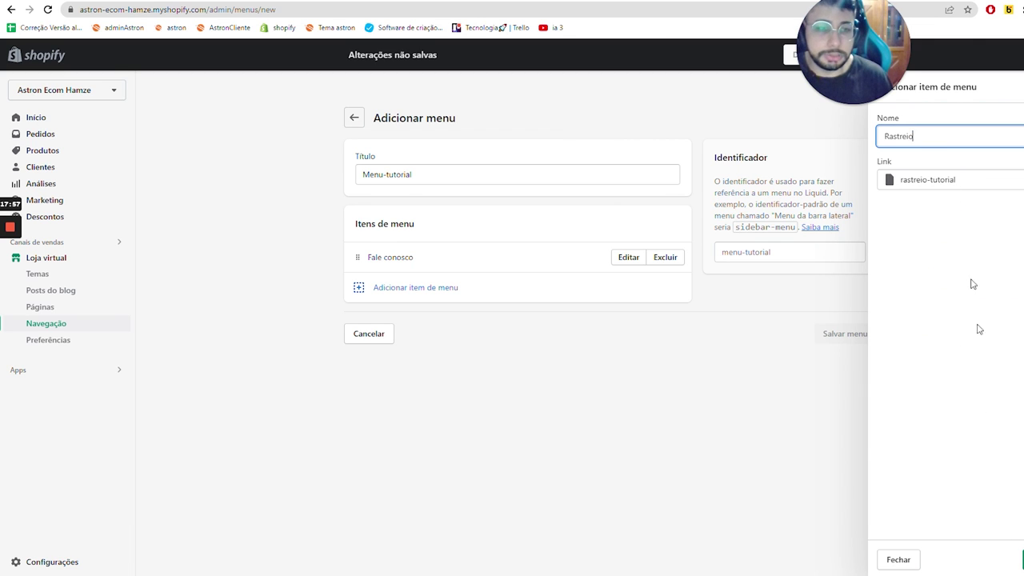
{"action": "key", "text": "Return"}
{"action": "left_click", "coordinate": [852, 364]}
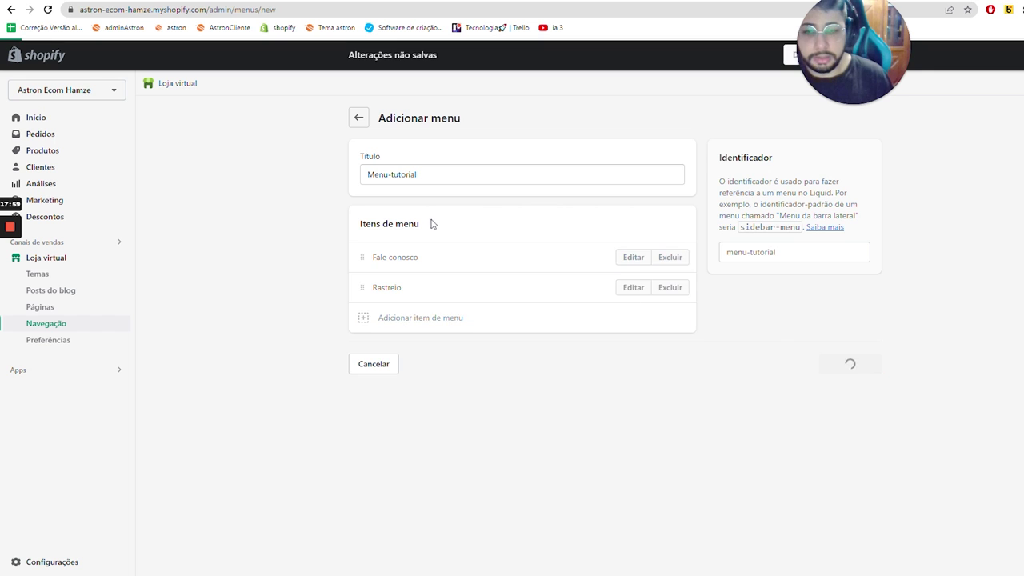
- In the theme editor's Cabeçalho settings, swap the header menu from Menu principal to Menu-tutorial
{"action": "key", "text": "ctrl+Tab"}
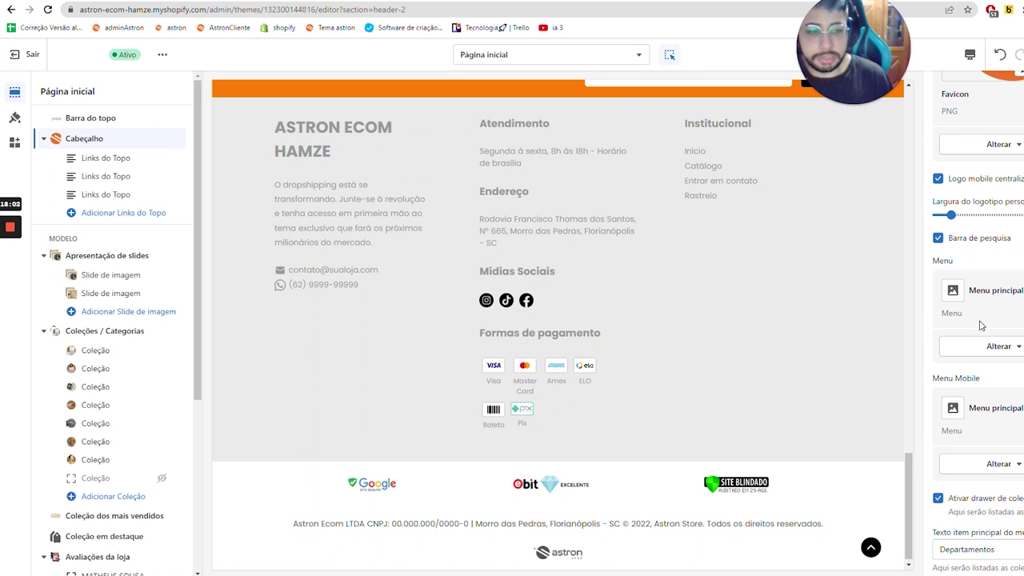
{"action": "scroll", "coordinate": [752, 300], "scroll_direction": "up", "scroll_amount": 5}
{"action": "scroll", "coordinate": [605, 450], "scroll_direction": "down", "scroll_amount": 5}
{"action": "scroll", "coordinate": [679, 334], "scroll_direction": "up", "scroll_amount": 4}
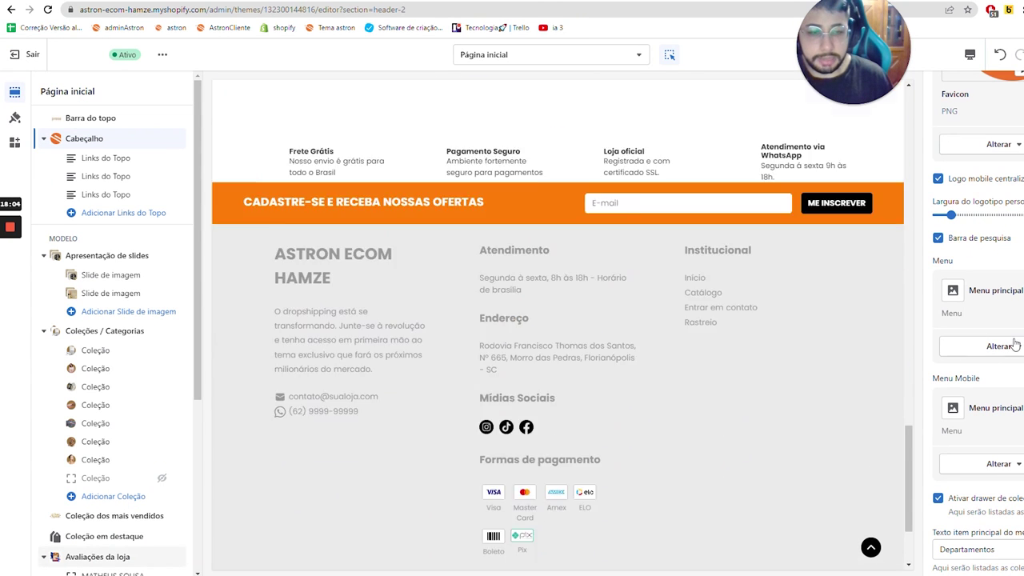
{"action": "scroll", "coordinate": [971, 342], "scroll_direction": "up", "scroll_amount": 1}
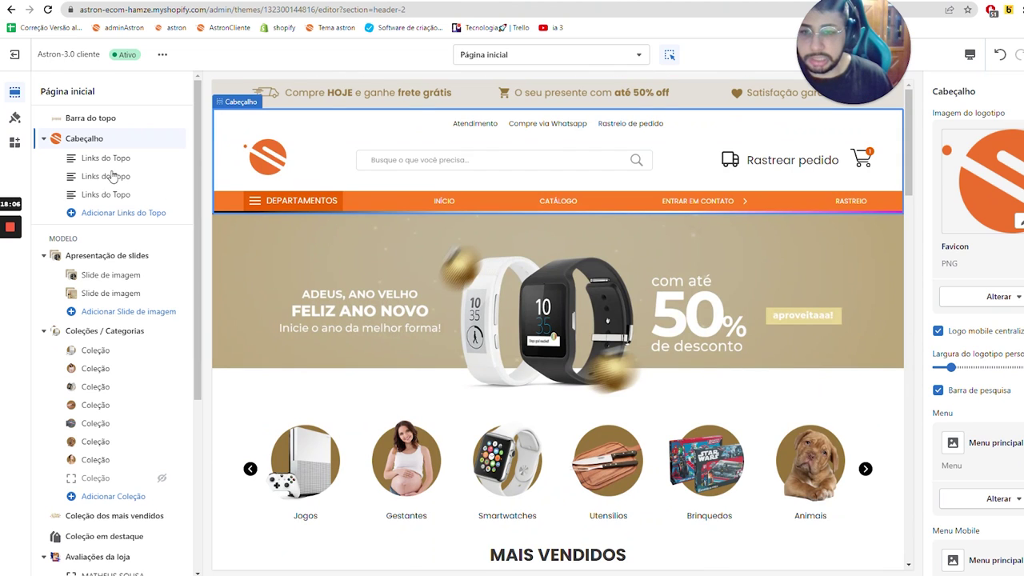
{"action": "scroll", "coordinate": [924, 307], "scroll_direction": "down", "scroll_amount": 4}
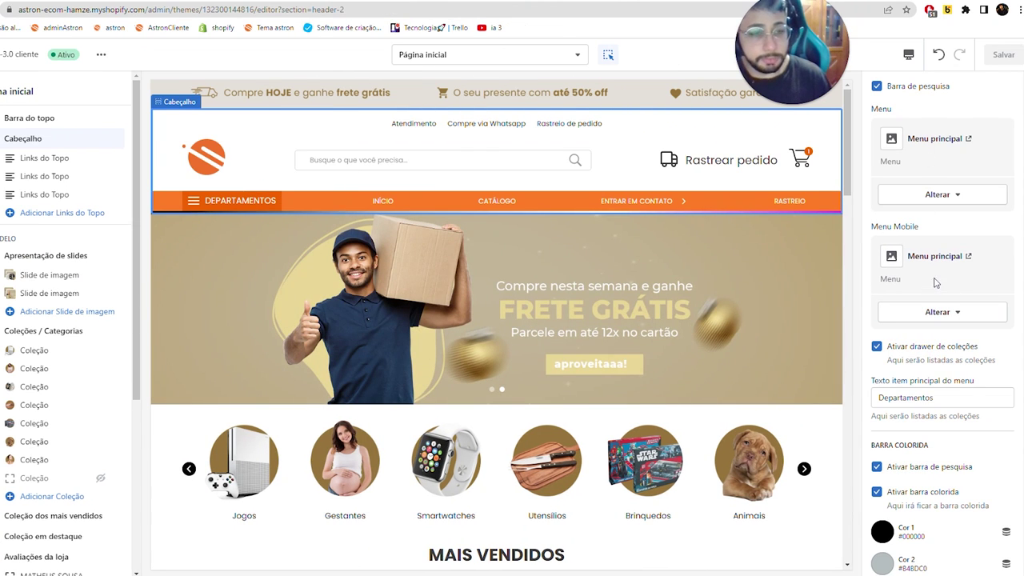
{"action": "left_click", "coordinate": [943, 196]}
{"action": "left_click", "coordinate": [934, 224]}
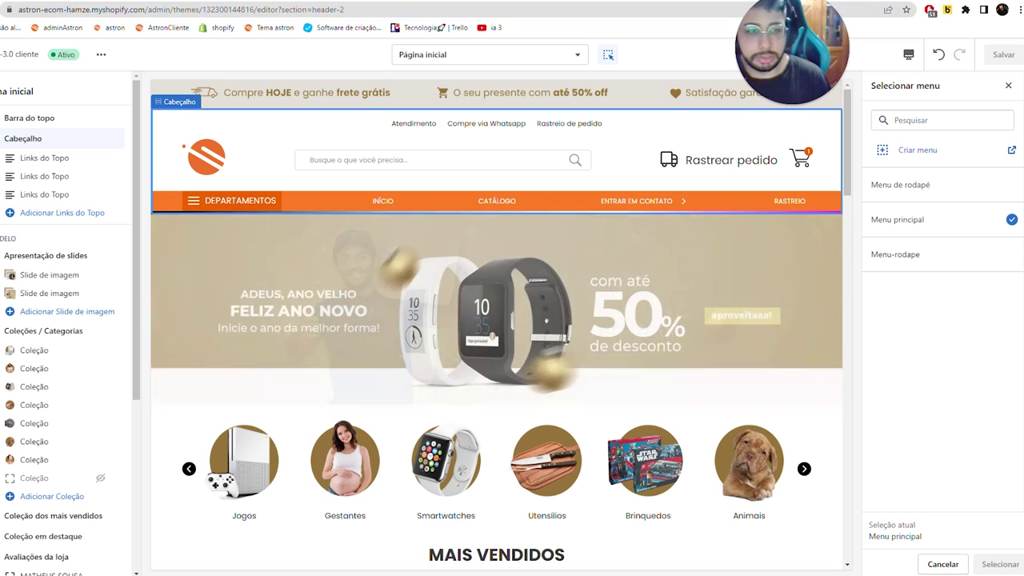
{"action": "left_click", "coordinate": [944, 120]}
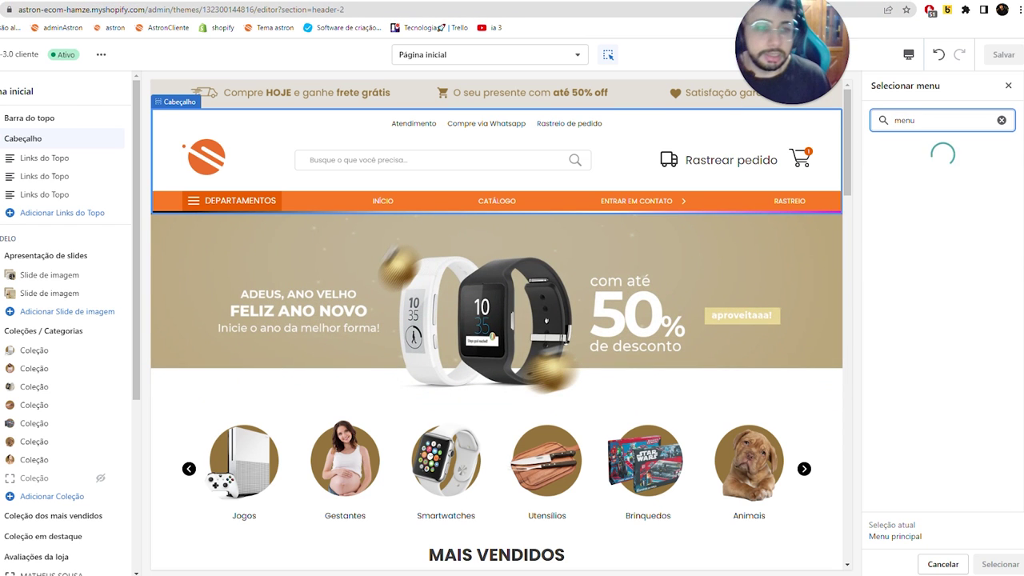
{"action": "left_click", "coordinate": [925, 290]}
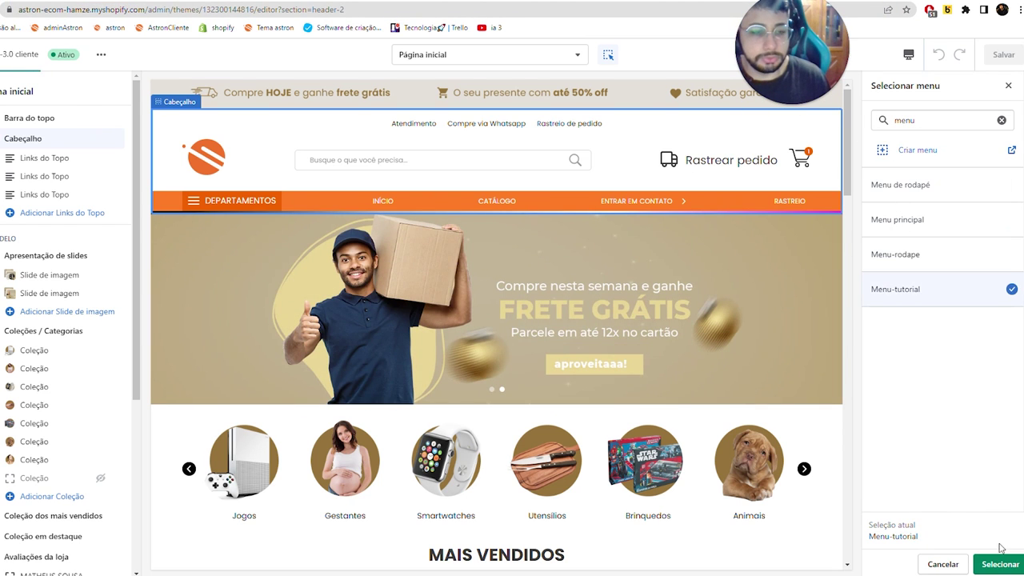
{"action": "left_click", "coordinate": [1000, 564]}
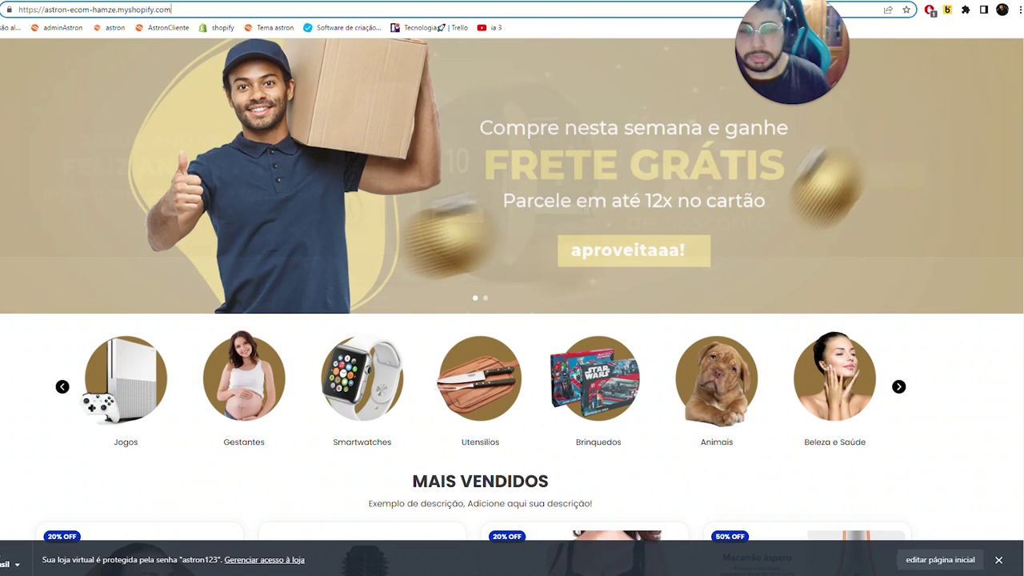
- Load the live store and try the FALE CONOSCO and RASTREIO header links
{"action": "key", "text": "Return"}
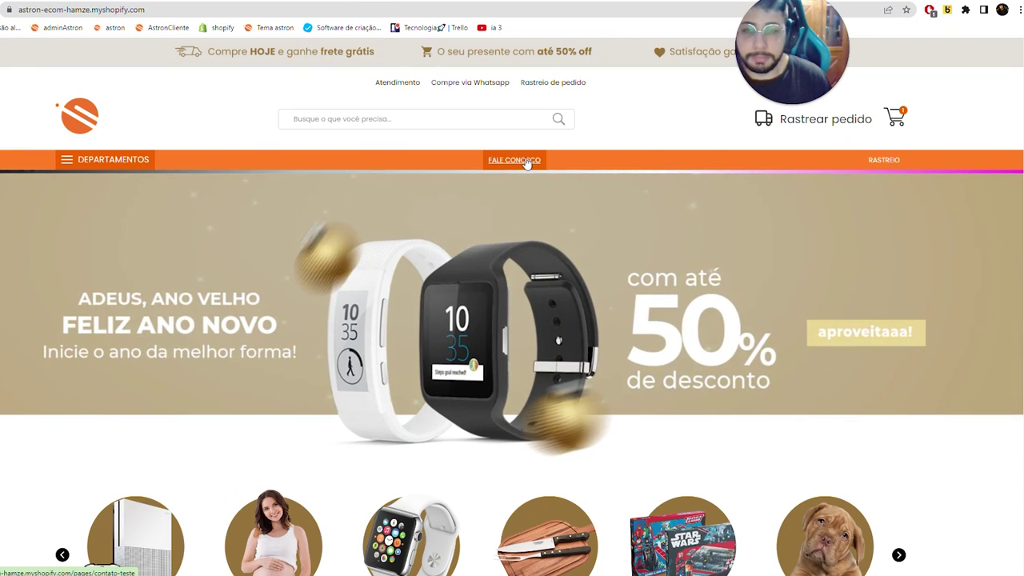
{"action": "left_click", "coordinate": [525, 160]}
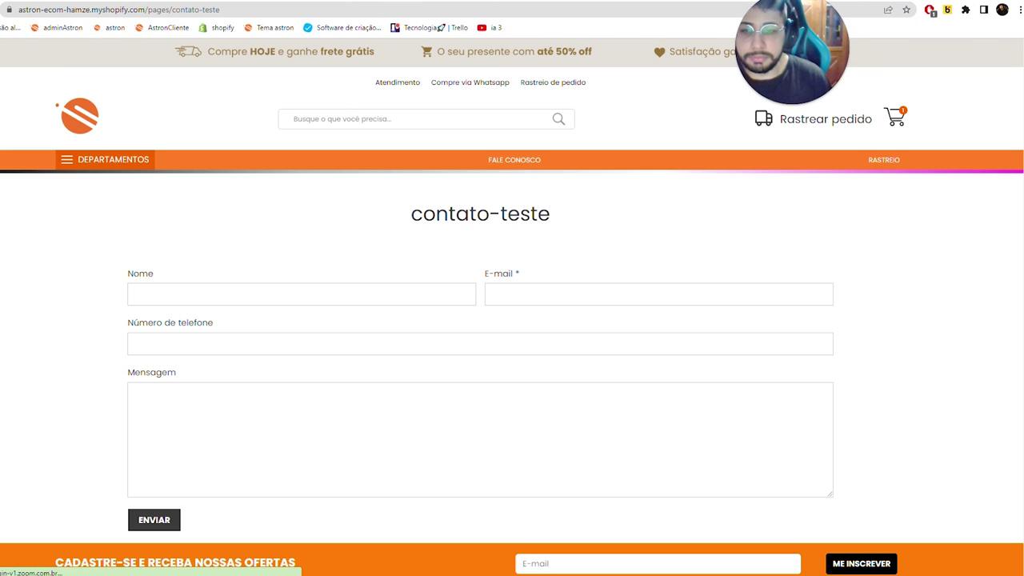
{"action": "scroll", "coordinate": [414, 336], "scroll_direction": "down", "scroll_amount": 3}
{"action": "scroll", "coordinate": [210, 181], "scroll_direction": "up", "scroll_amount": 3}
{"action": "left_click_drag", "start_coordinate": [94, 159], "coordinate": [481, 377]}
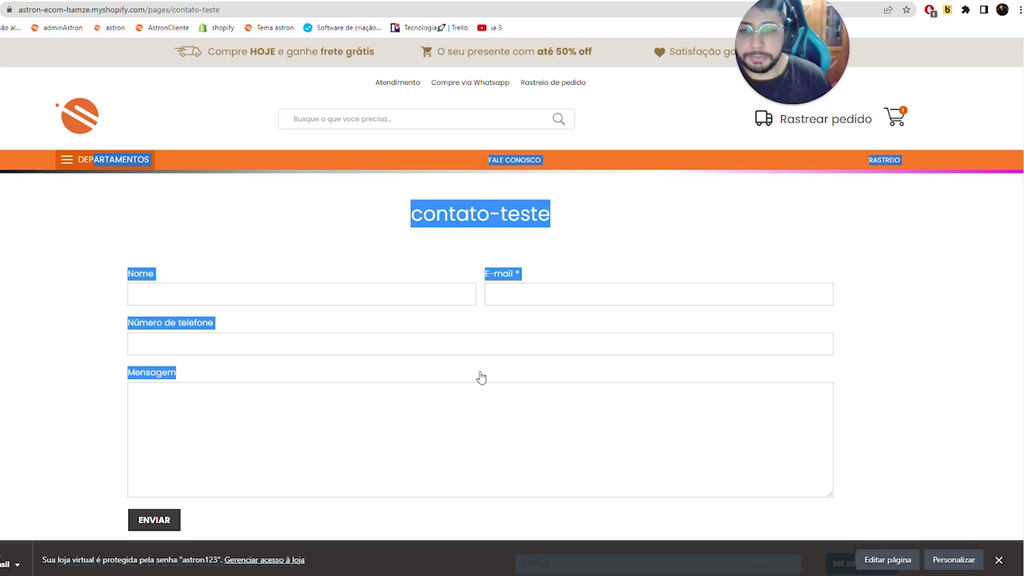
{"action": "left_click", "coordinate": [318, 212]}
{"action": "left_click", "coordinate": [885, 161]}
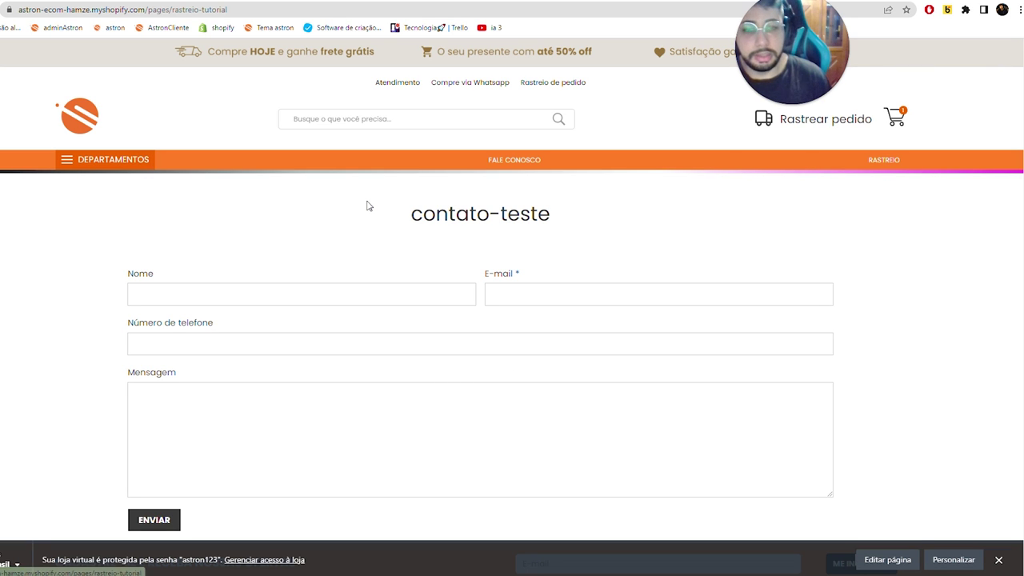
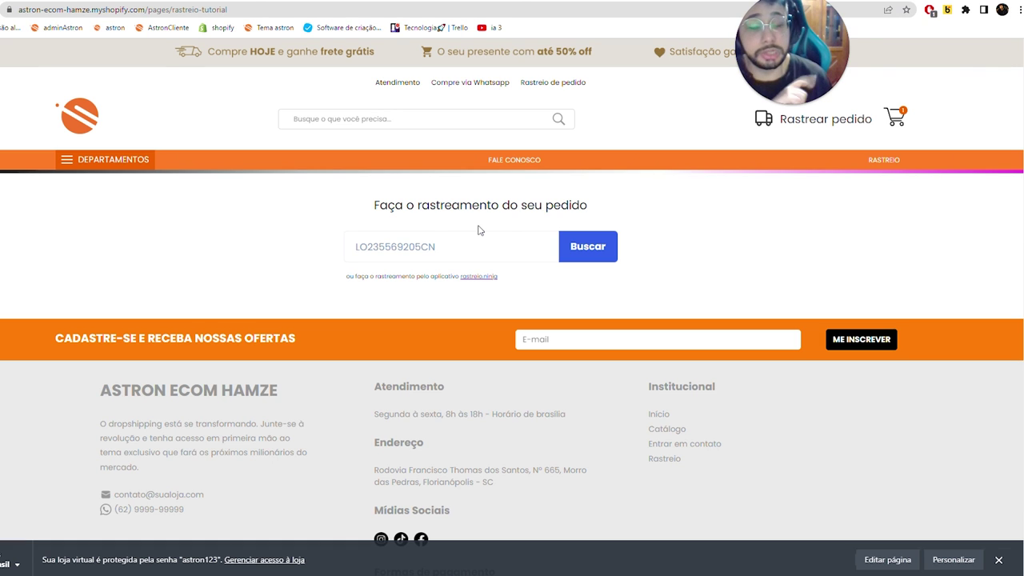
- Bring up the Shopify store's Pages list, then open a new Incognito window
{"action": "left_click", "coordinate": [344, 2]}
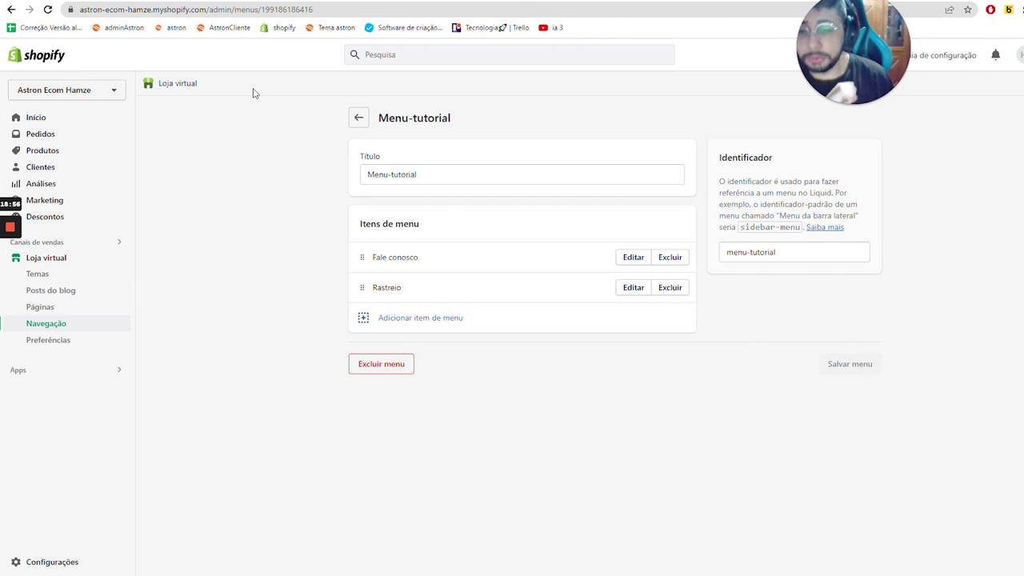
{"action": "left_click", "coordinate": [62, 305]}
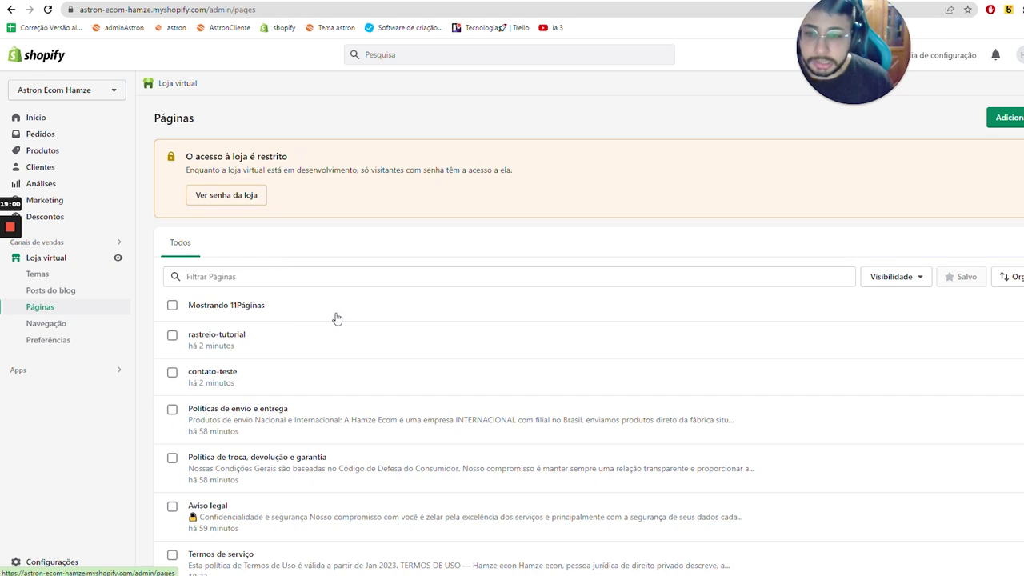
{"action": "scroll", "coordinate": [243, 379], "scroll_direction": "down", "scroll_amount": 3}
{"action": "scroll", "coordinate": [259, 293], "scroll_direction": "up", "scroll_amount": 2}
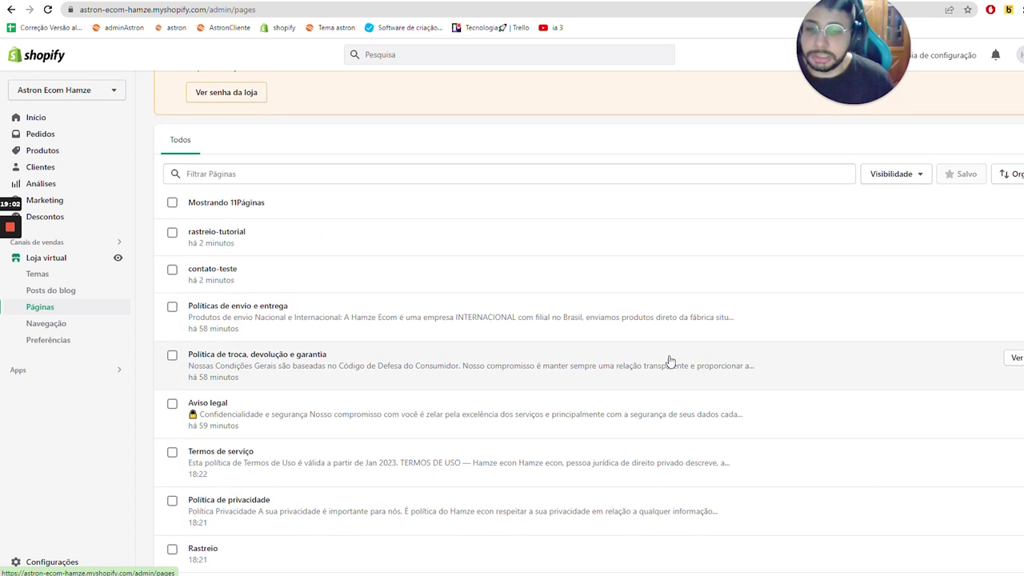
{"action": "scroll", "coordinate": [264, 360], "scroll_direction": "down", "scroll_amount": 2}
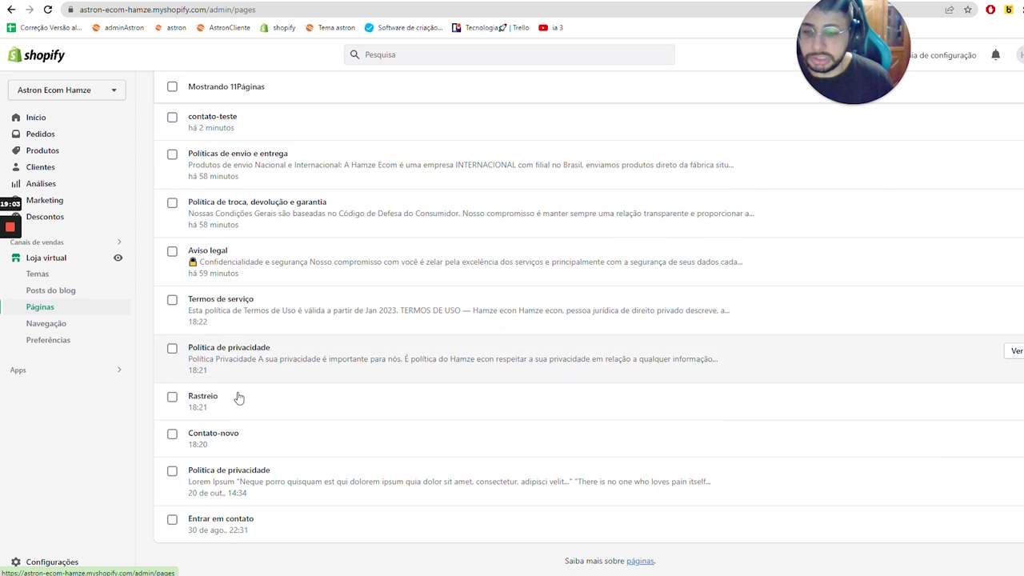
{"action": "key", "text": "ctrl+shift+n"}
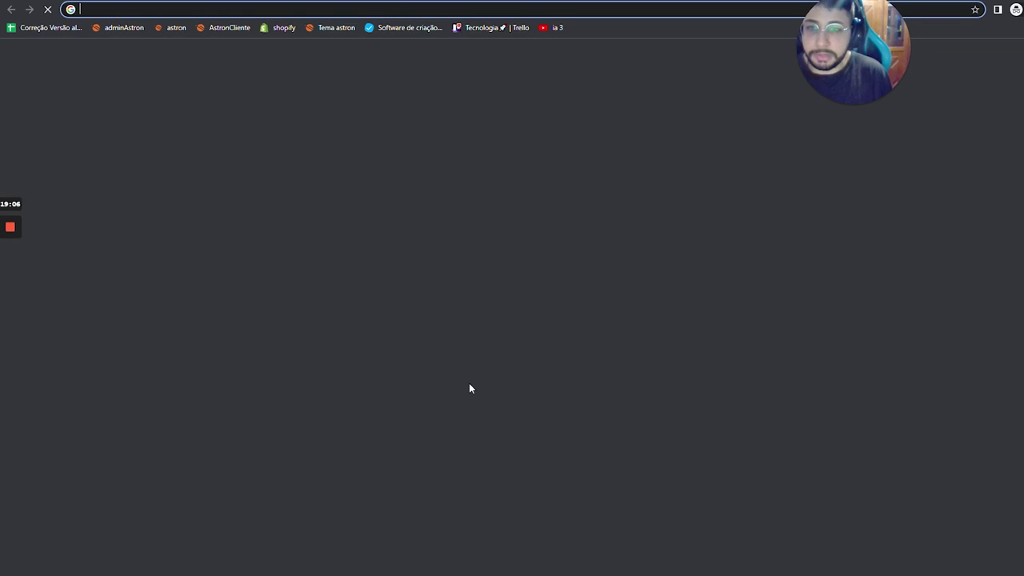
- Search Google for 'gerador de politica de privacidade' and open PoliticaPrivacidade.com
{"action": "type", "text": "gerador"}
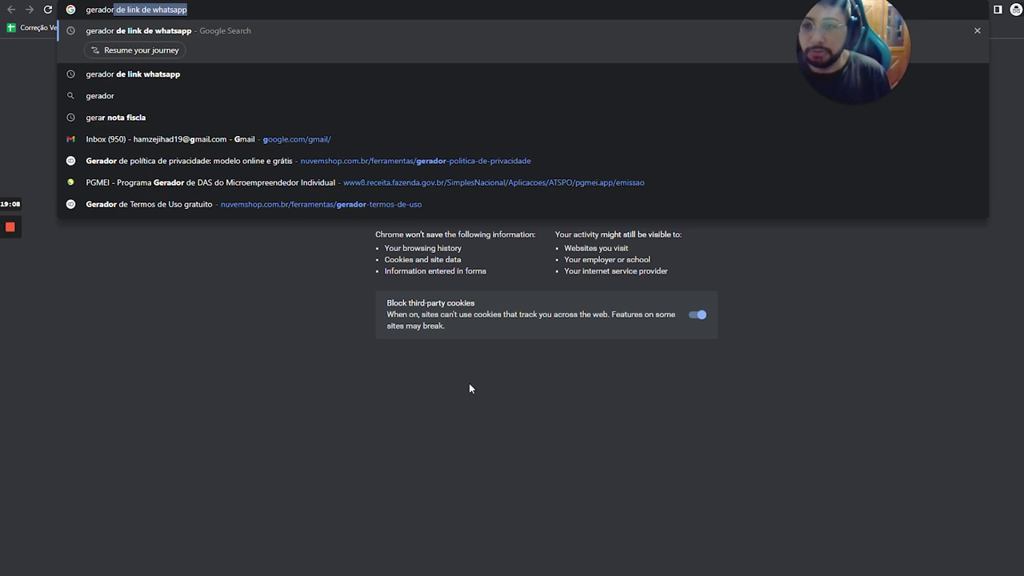
{"action": "type", "text": " de polit"}
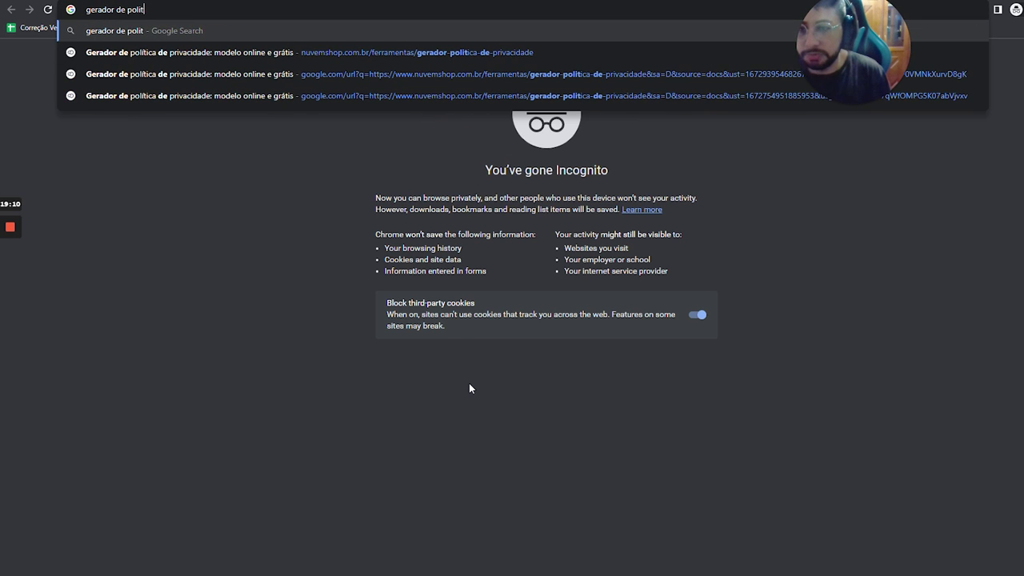
{"action": "type", "text": "ica de privacidade"}
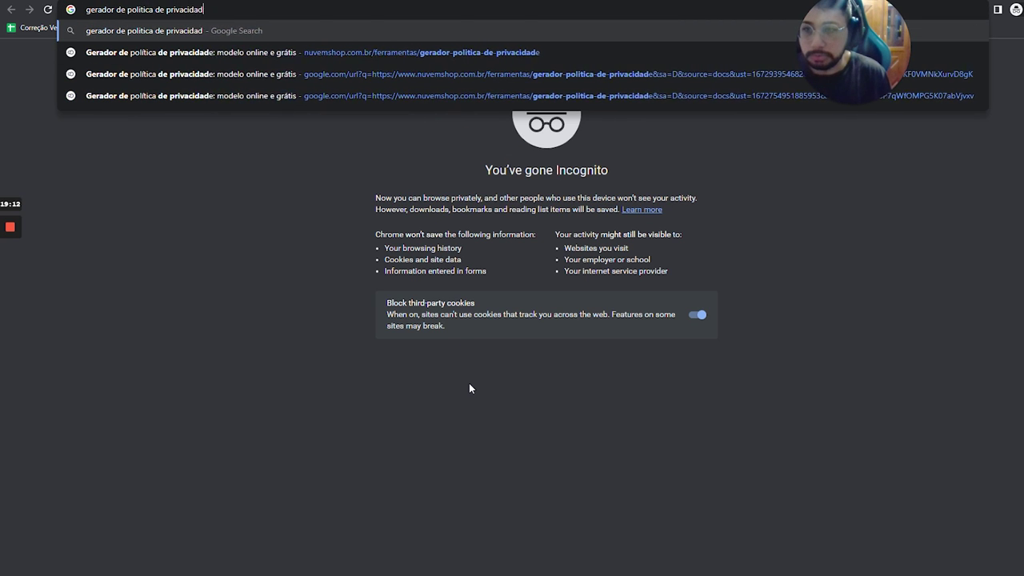
{"action": "key", "text": "Return"}
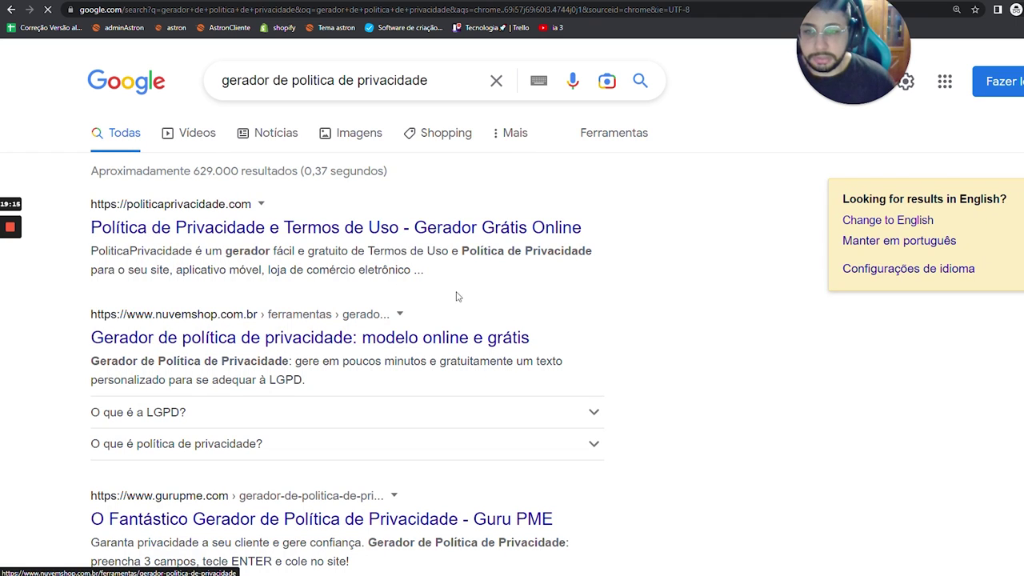
{"action": "left_click", "coordinate": [302, 232]}
- Generate a policy for site 'hamze ecom' with a space-free domain, then copy its text
{"action": "left_click", "coordinate": [302, 246]}
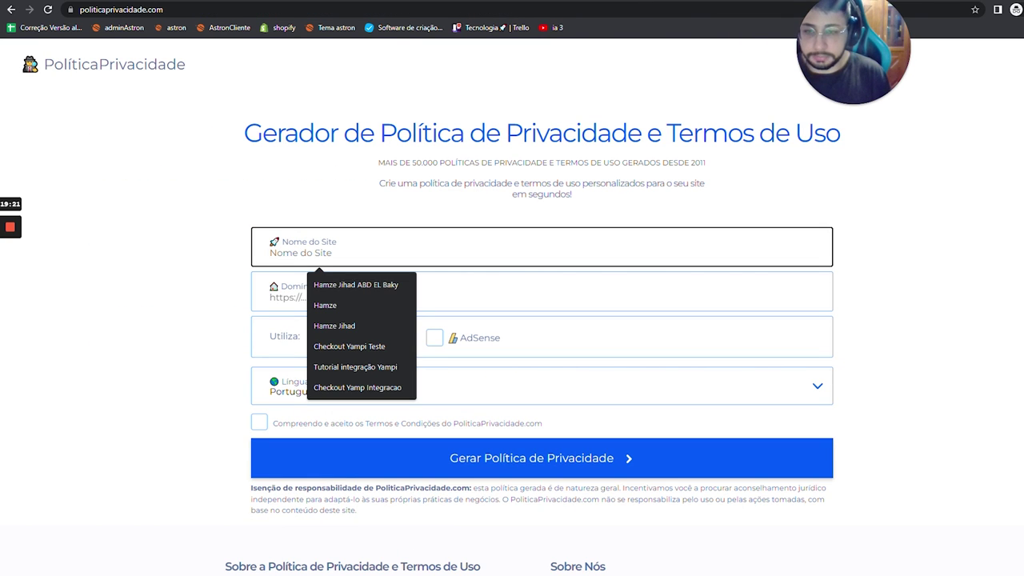
{"action": "type", "text": "hamze ecom tutorial"}
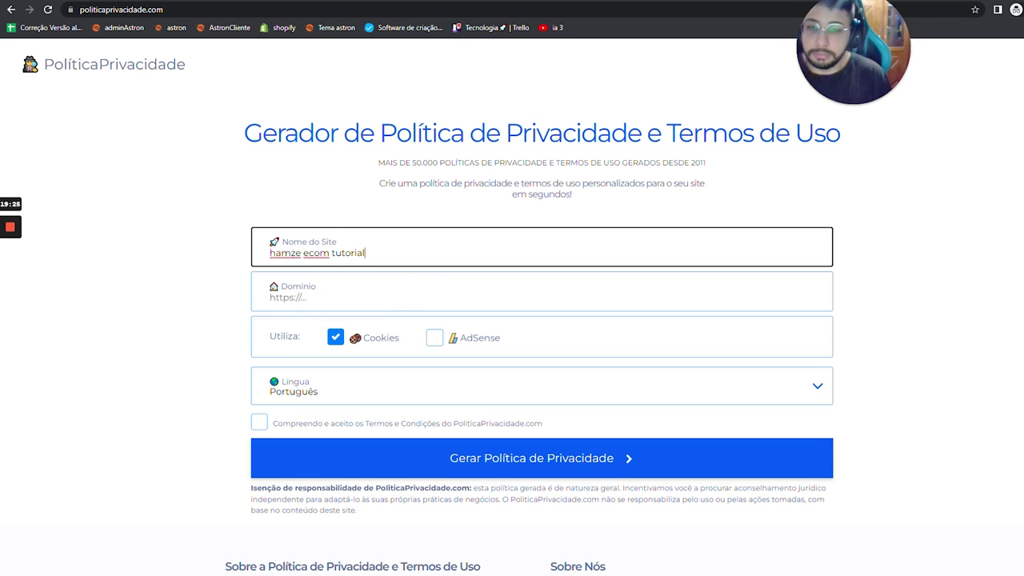
{"action": "key", "text": "ctrl+a"}
{"action": "key", "text": "ctrl+c"}
{"action": "left_click", "coordinate": [316, 288]}
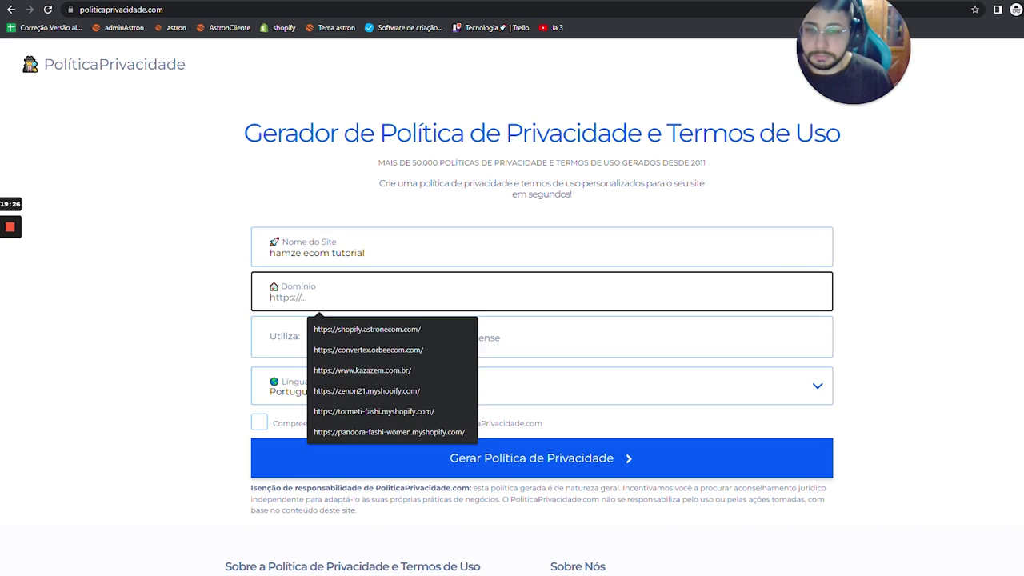
{"action": "key", "text": "ctrl+v"}
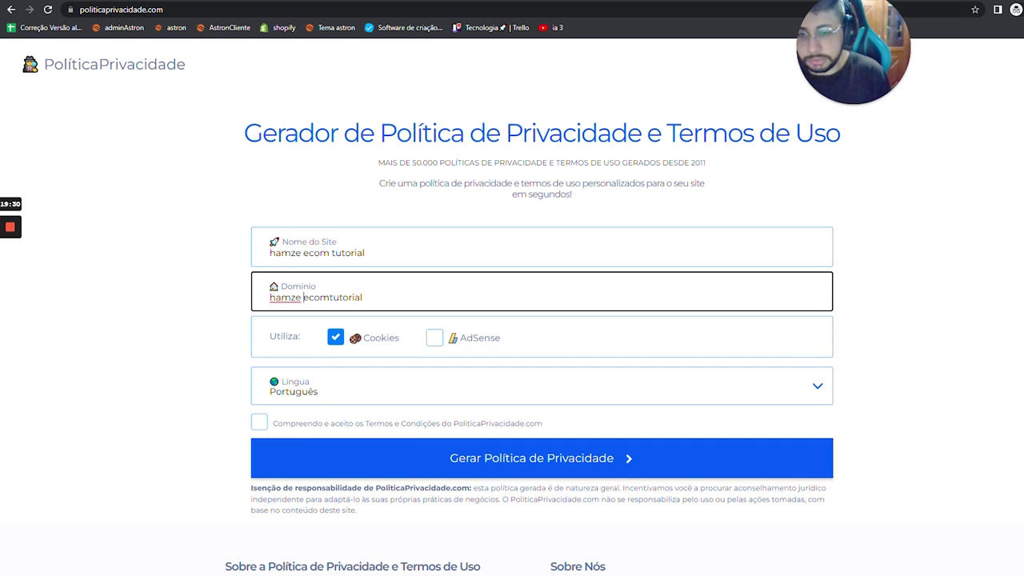
{"action": "key", "text": "BackSpace"}
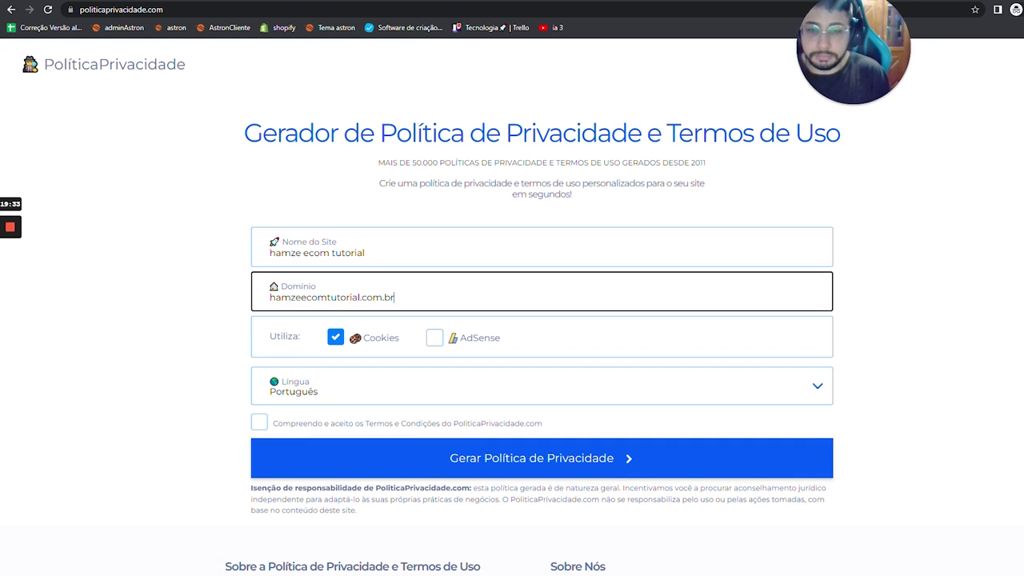
{"action": "left_click", "coordinate": [258, 422]}
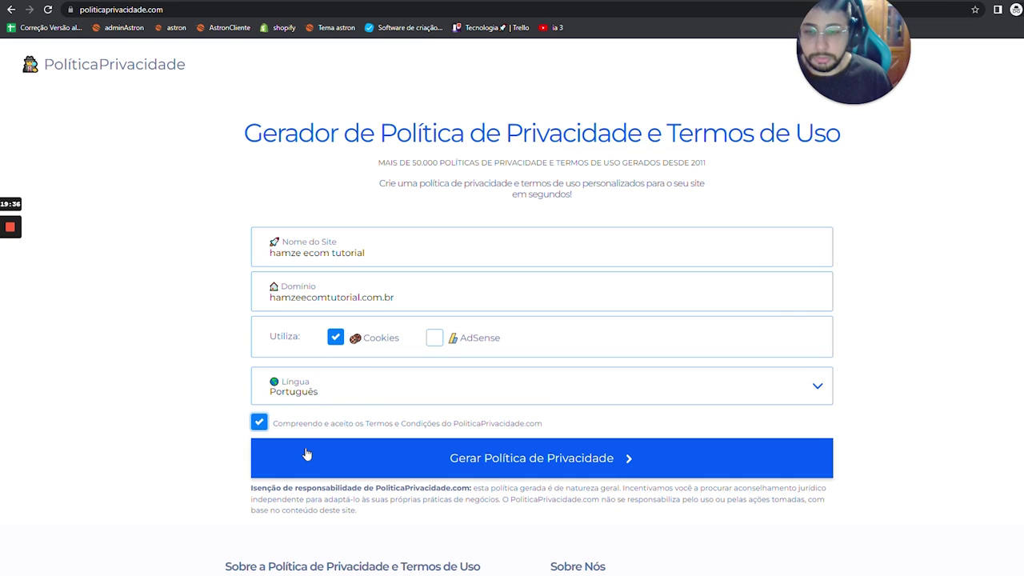
{"action": "left_click", "coordinate": [308, 454]}
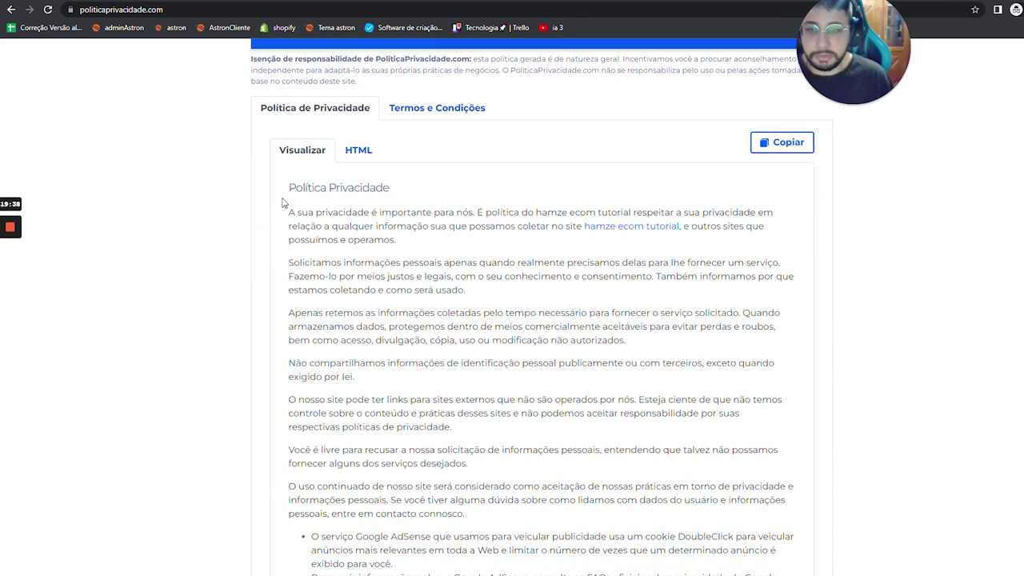
{"action": "left_click_drag", "start_coordinate": [282, 187], "coordinate": [544, 360]}
{"action": "key", "text": "alt+Tab"}
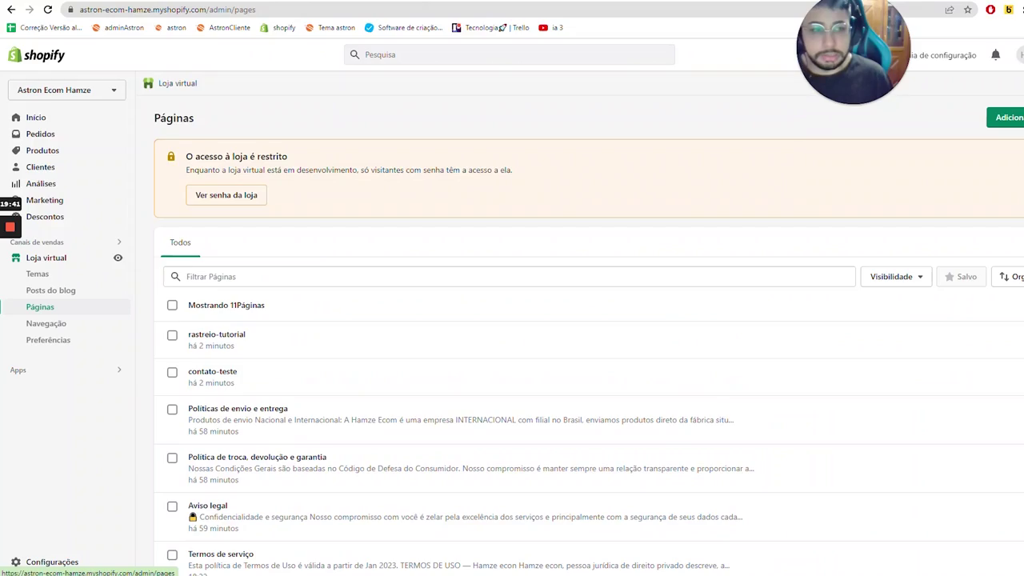
- Title the new Shopify page 'Política de privacidade' and paste the policy text as content
{"action": "key", "text": "alt+Tab"}
{"action": "scroll", "coordinate": [228, 88], "scroll_direction": "up", "scroll_amount": 15}
{"action": "key", "text": "alt+Tab"}
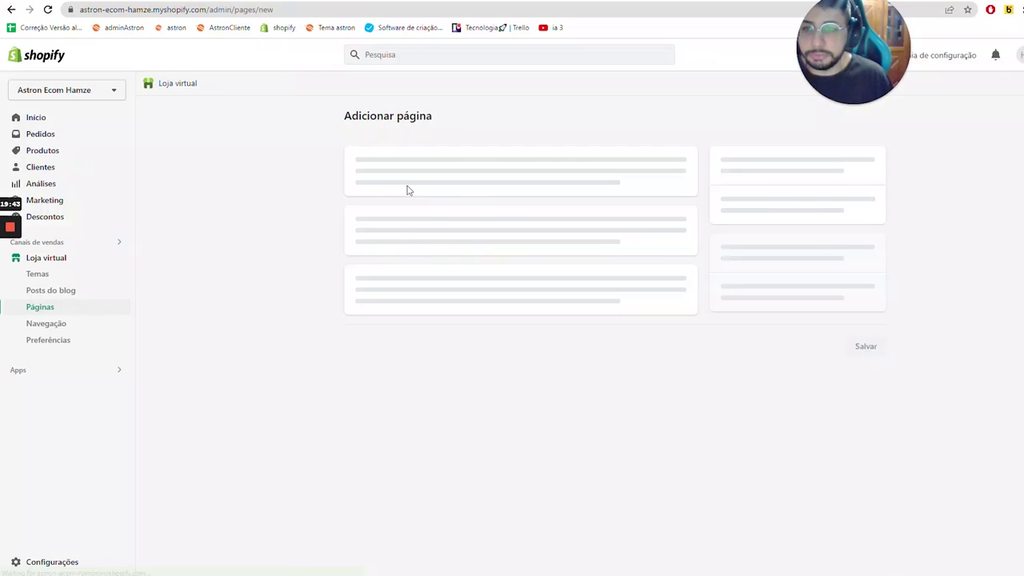
{"action": "key", "text": "Caps_Lock"}
{"action": "type", "text": "Política de privacidade"}
{"action": "key", "text": "Tab"}
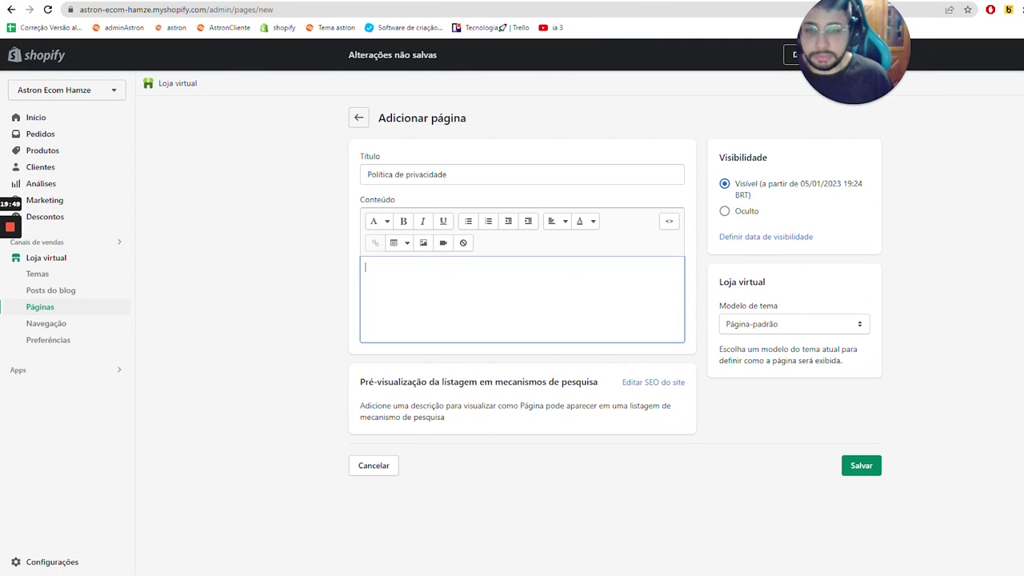
{"action": "key", "text": "ctrl+v"}
{"action": "key", "text": "alt+Tab"}
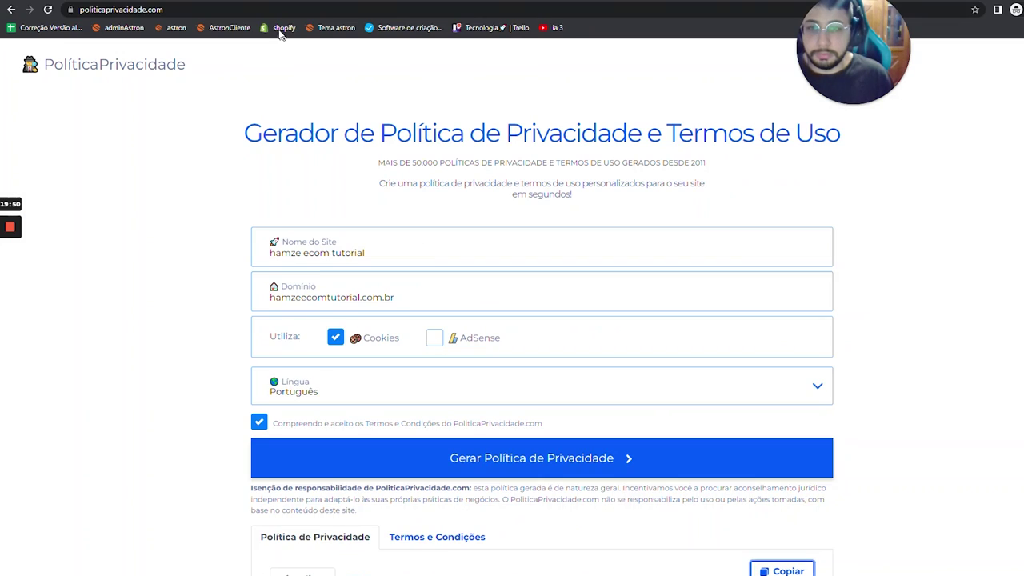
{"action": "key", "text": "ctrl+l"}
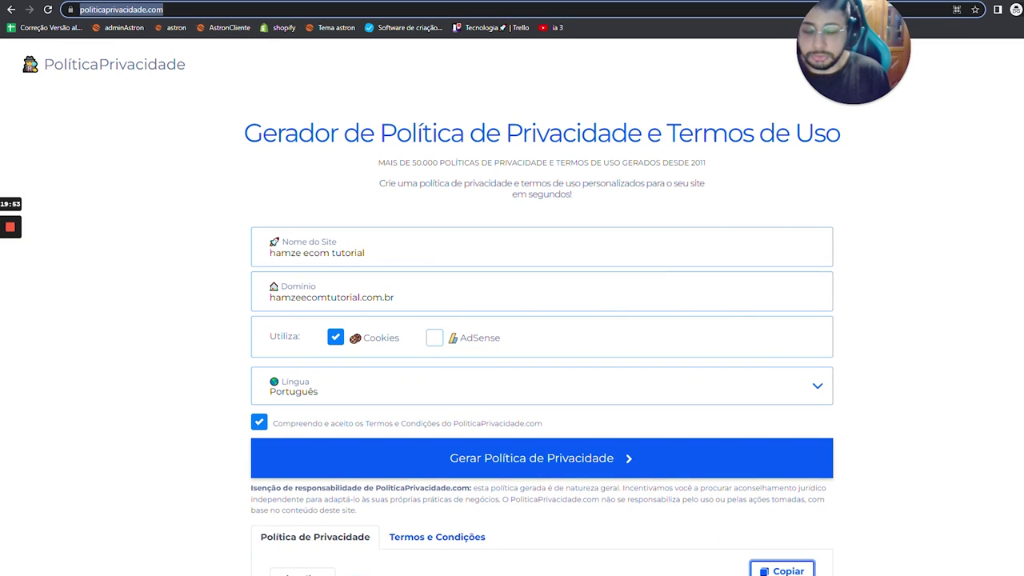
- Search 'gerador de termos de uso', generate the terms on Nuvemshop and copy them
{"action": "type", "text": "gerador de termos de "}
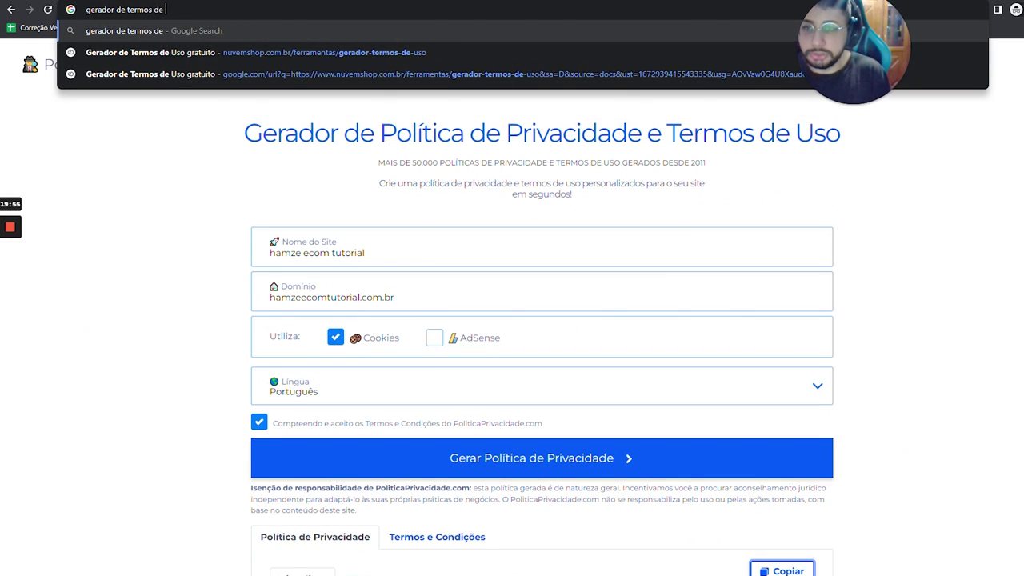
{"action": "type", "text": "uso"}
{"action": "key", "text": "Return"}
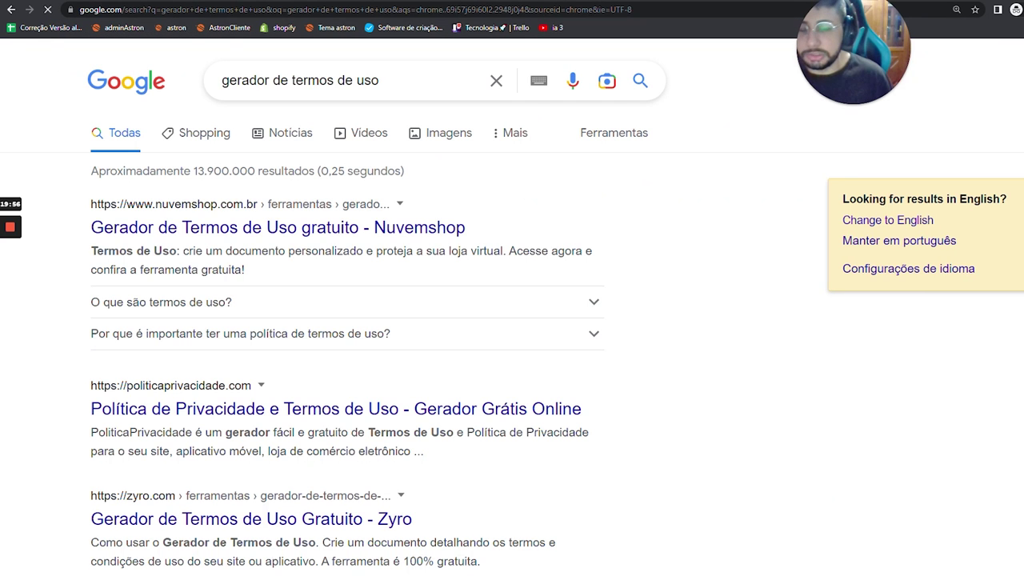
{"action": "left_click", "coordinate": [225, 227]}
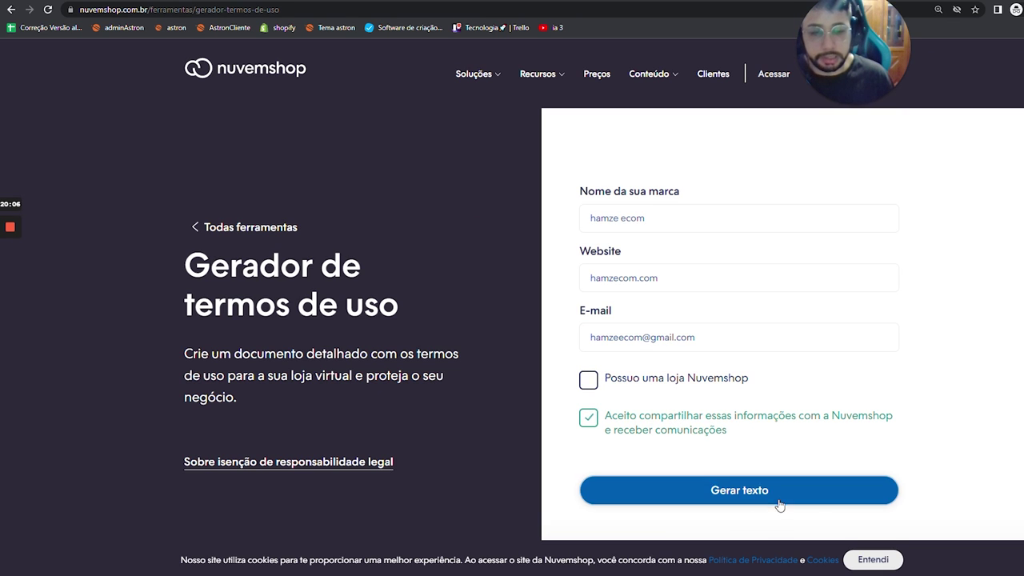
{"action": "left_click", "coordinate": [736, 489]}
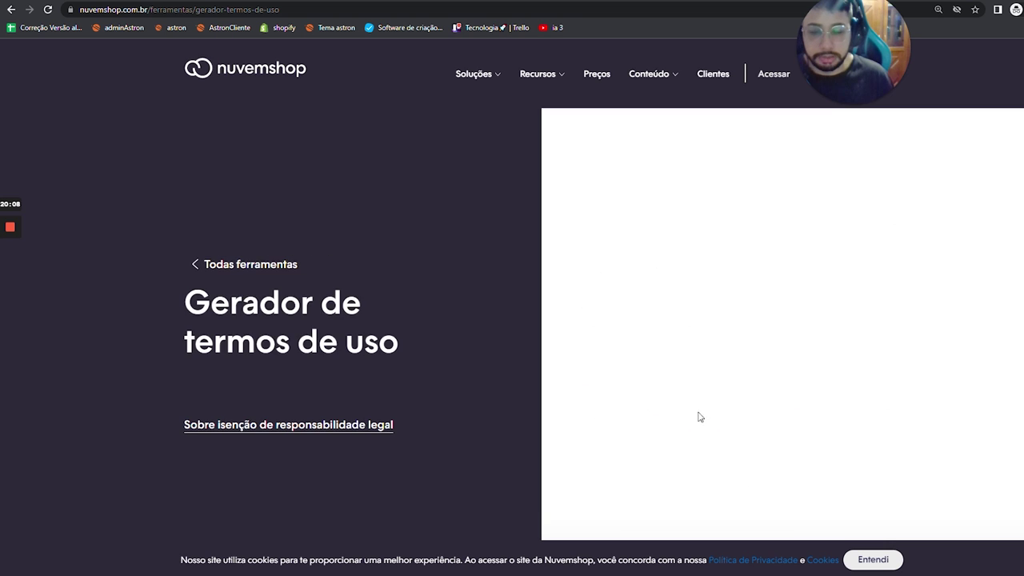
{"action": "left_click", "coordinate": [828, 227]}
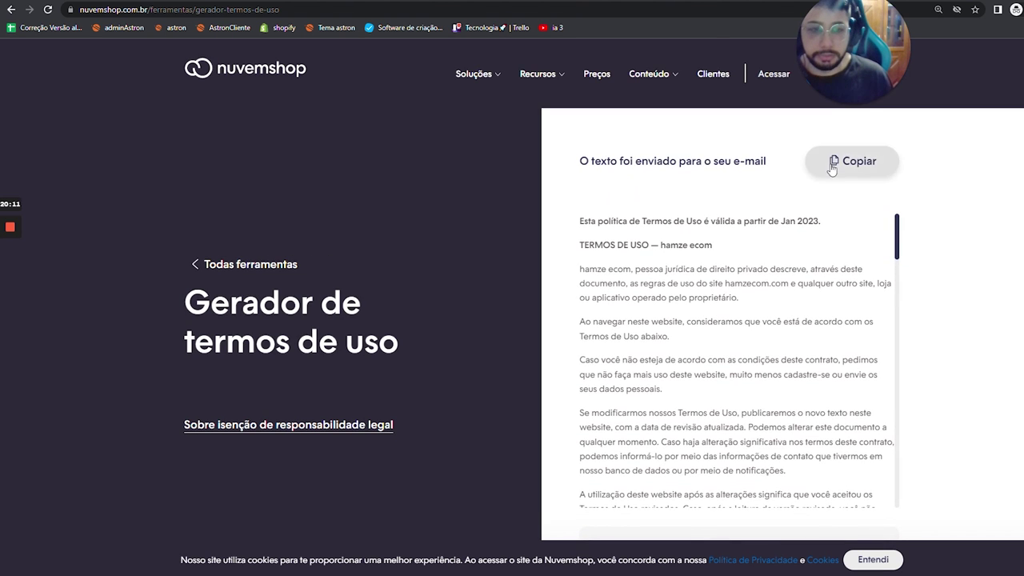
- Replace the Shopify page title with 'Termos de'
{"action": "key", "text": "alt+Tab"}
{"action": "key", "text": "Caps_Lock"}
{"action": "triple_click", "coordinate": [480, 175]}
{"action": "type", "text": "T"}
{"action": "key", "text": "Caps_Lock"}
{"action": "type", "text": "er"}
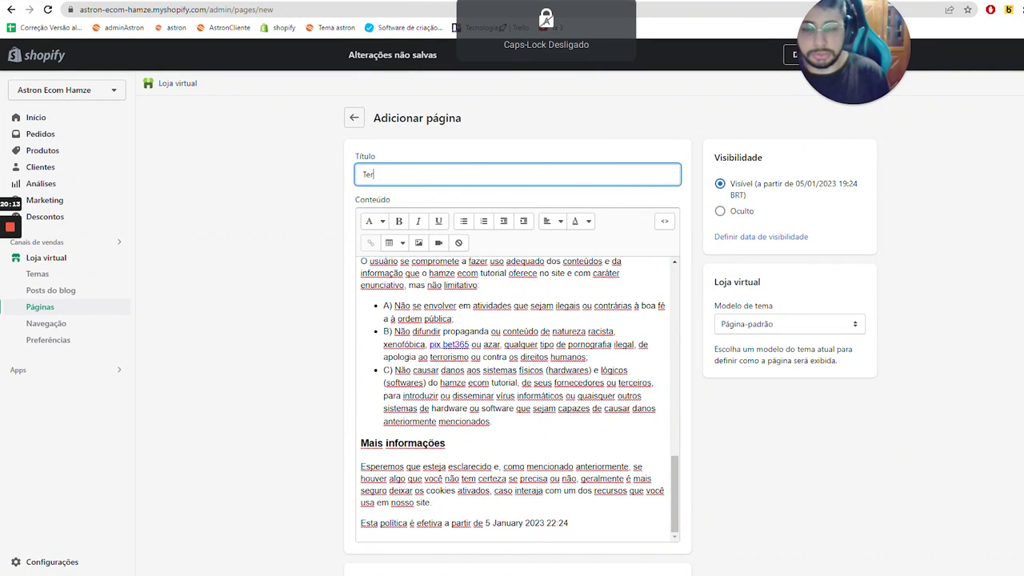
{"action": "type", "text": "mos de uso"}
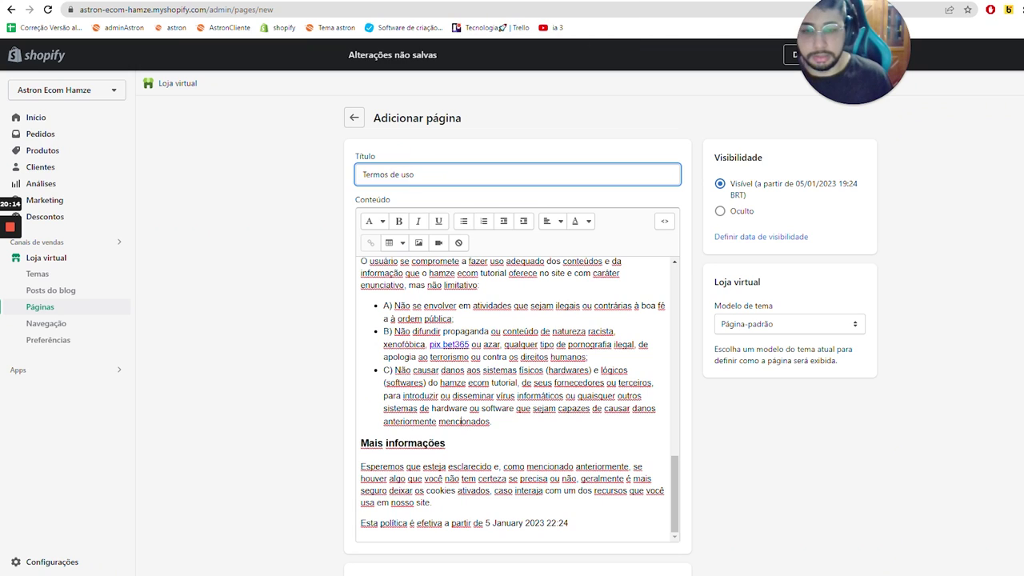
- Replace the page content with the pasted terms of use text
{"action": "left_click", "coordinate": [461, 422]}
{"action": "key", "text": "ctrl+a"}
{"action": "key", "text": "ctrl+v"}
{"action": "scroll", "coordinate": [461, 422], "scroll_direction": "down", "scroll_amount": 2}
{"action": "scroll", "coordinate": [512, 320], "scroll_direction": "up", "scroll_amount": 5}
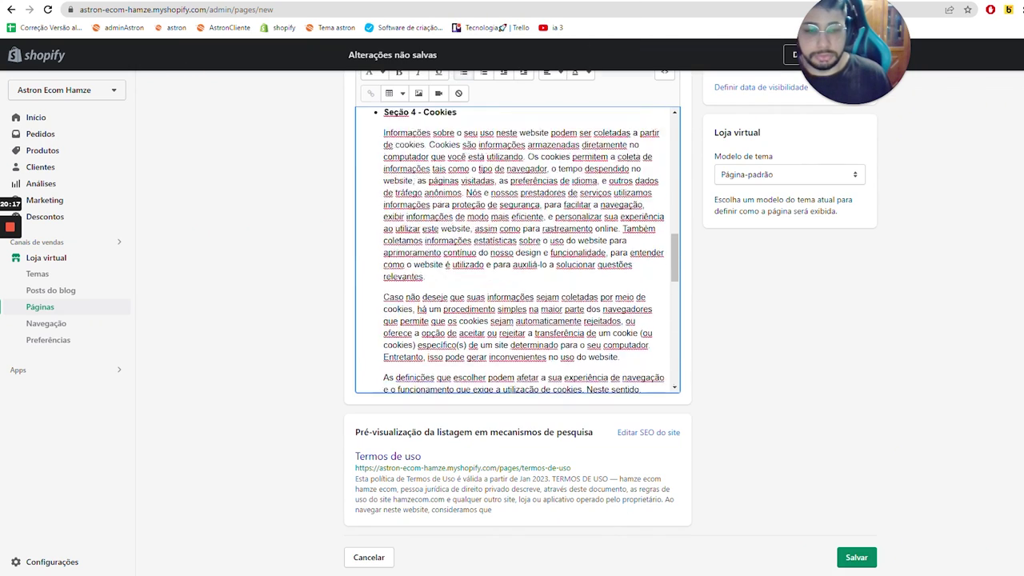
{"action": "scroll", "coordinate": [517, 320], "scroll_direction": "up", "scroll_amount": 10}
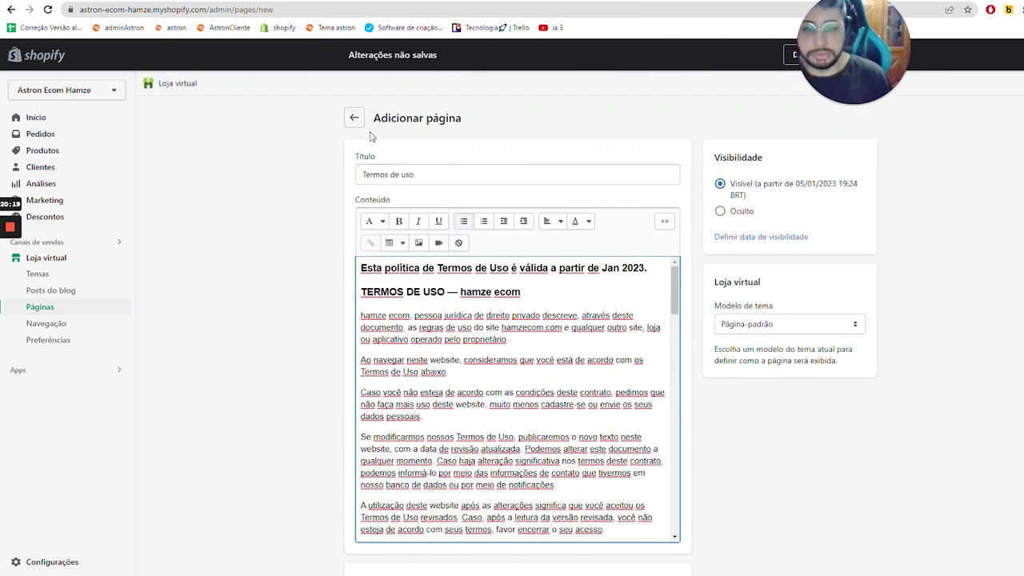
- Leave the page editor without saving and return to the Pages list
{"action": "left_click", "coordinate": [354, 120]}
{"action": "left_click", "coordinate": [680, 346]}
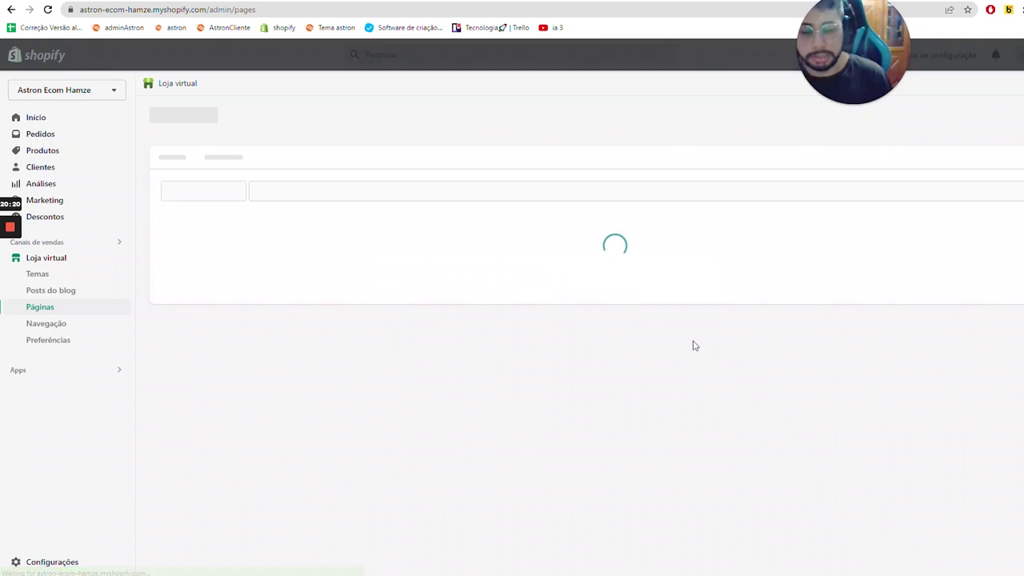
{"action": "scroll", "coordinate": [418, 216], "scroll_direction": "down", "scroll_amount": 3}
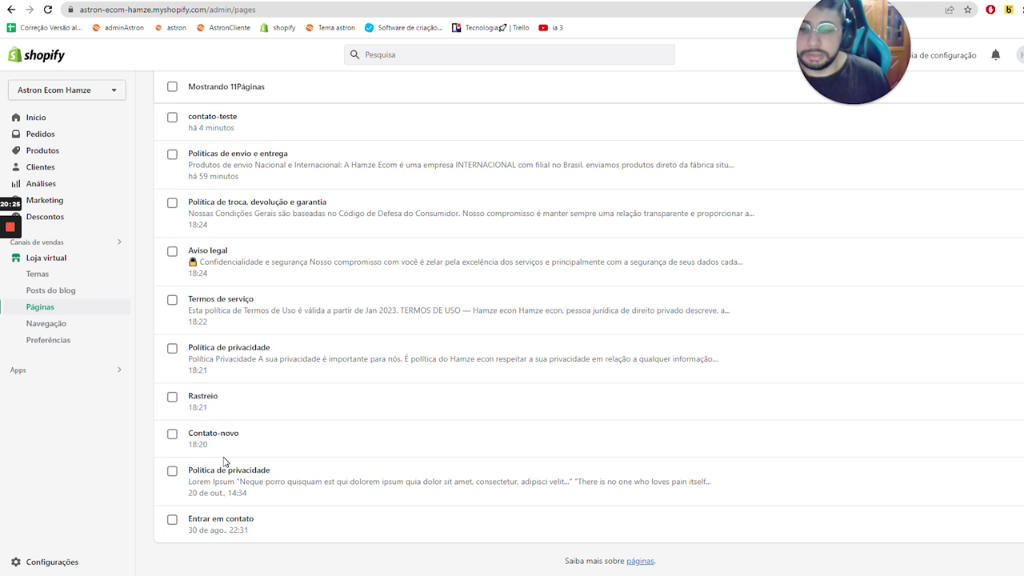
{"action": "scroll", "coordinate": [224, 462], "scroll_direction": "up", "scroll_amount": 3}
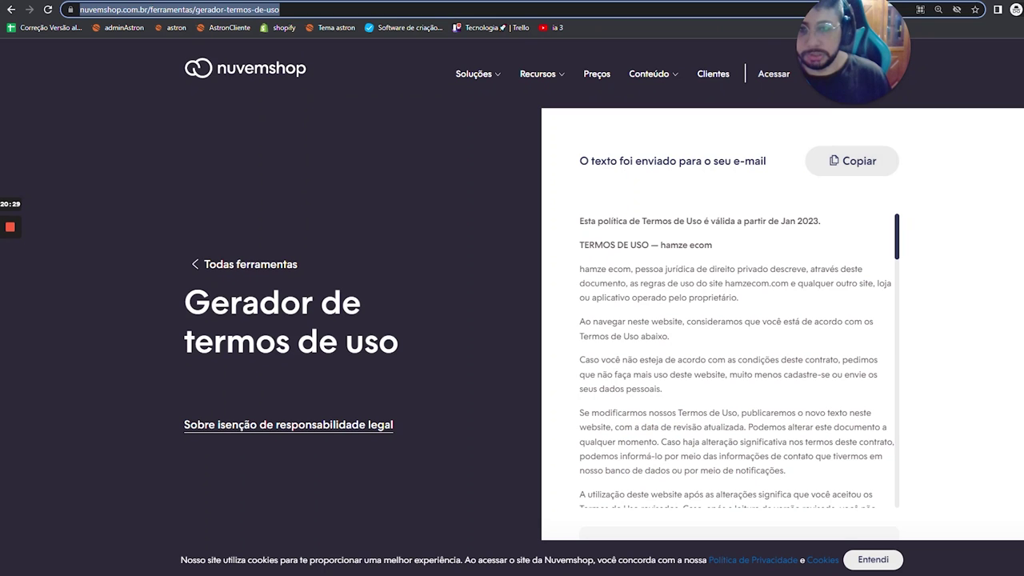
- Search 'gerador de politica de reembolso', open Nuvemshop's generator, then return to the Pages list
{"action": "key", "text": "ctrl+l"}
{"action": "type", "text": "ge"}
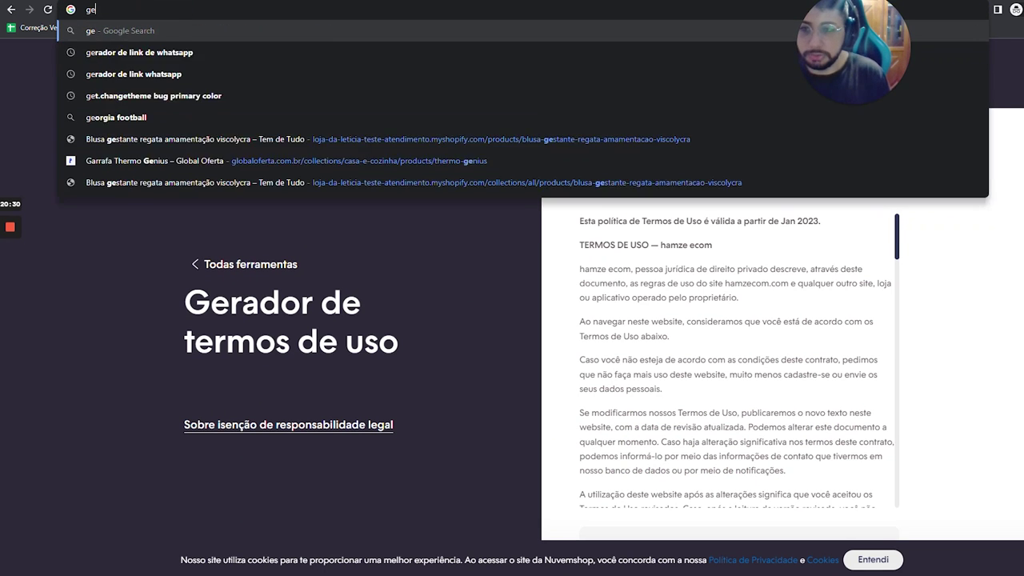
{"action": "type", "text": "rador de politica "}
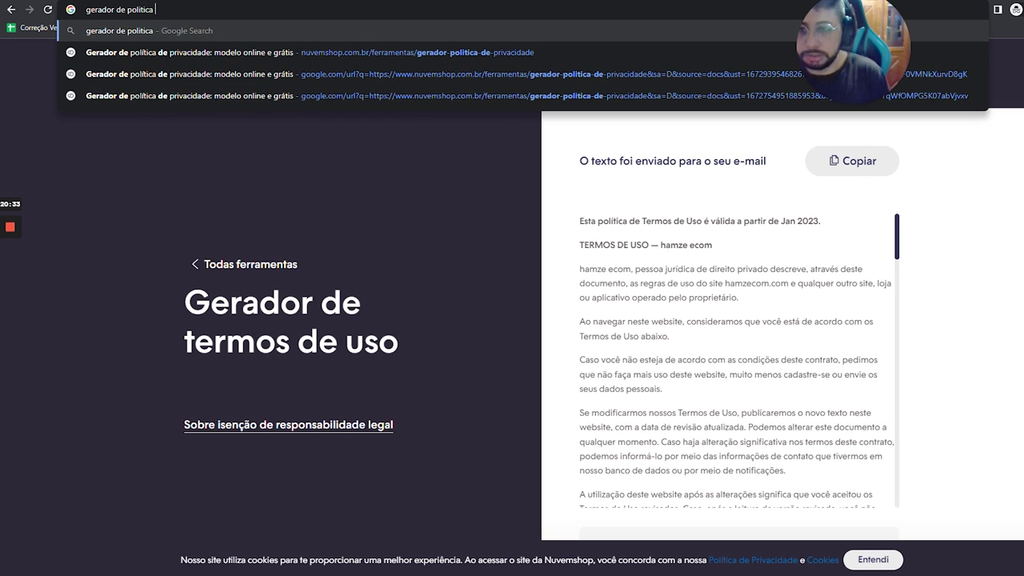
{"action": "type", "text": "de reembolso"}
{"action": "key", "text": "Return"}
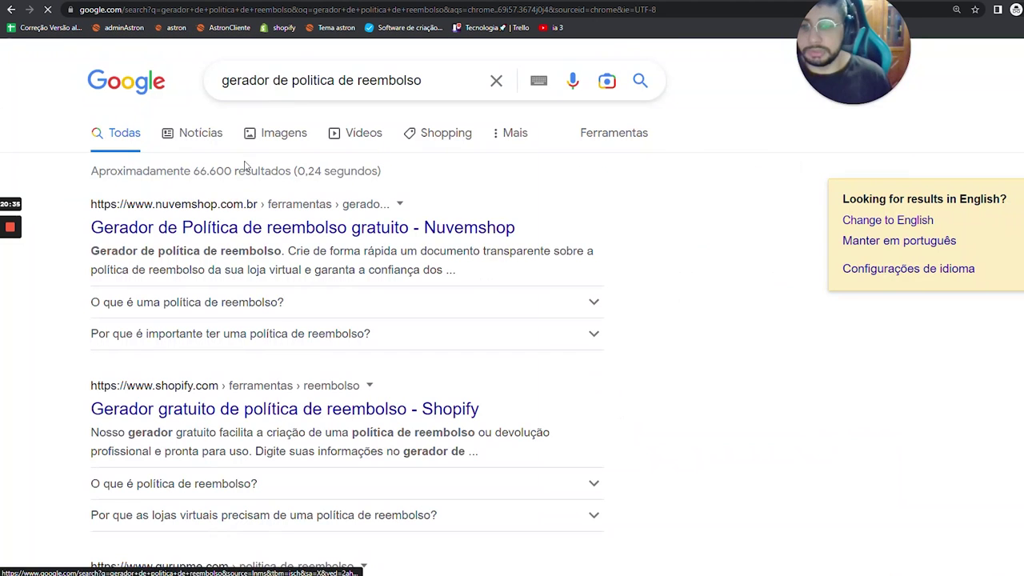
{"action": "left_click", "coordinate": [258, 227]}
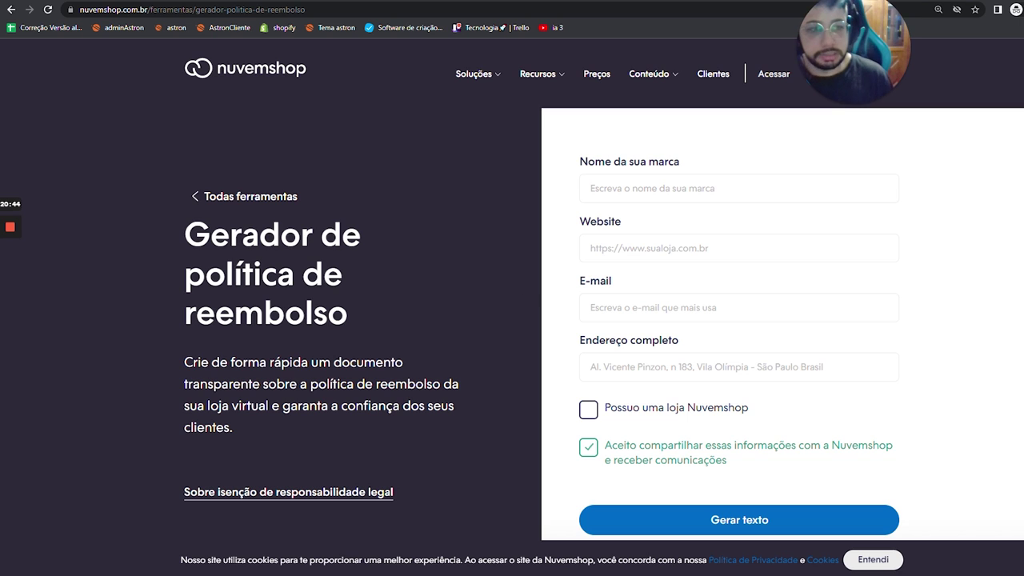
{"action": "key", "text": "ctrl+Tab"}
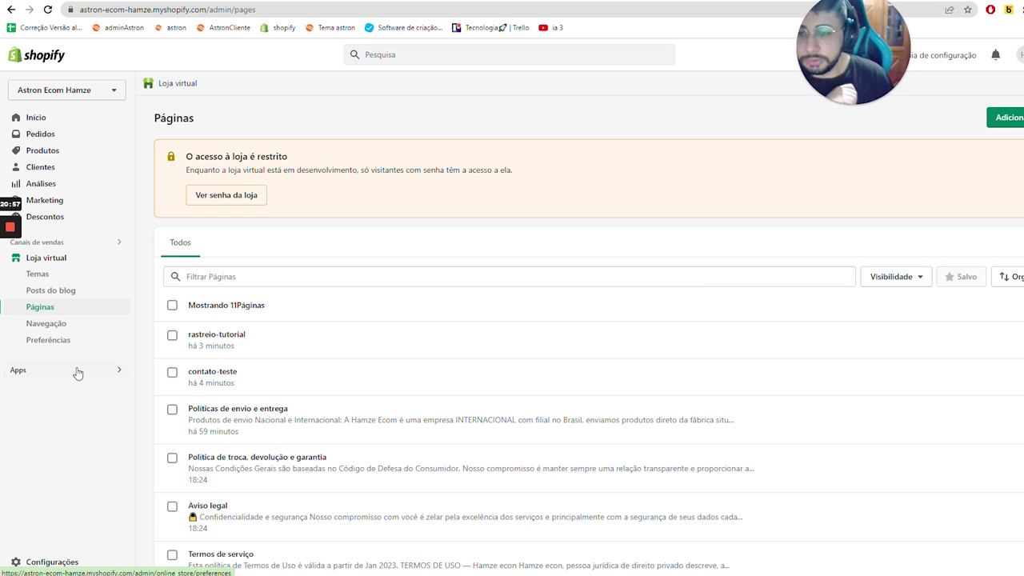
- Set the theme header's menu to Menu principal and save the theme
{"action": "left_click", "coordinate": [46, 323]}
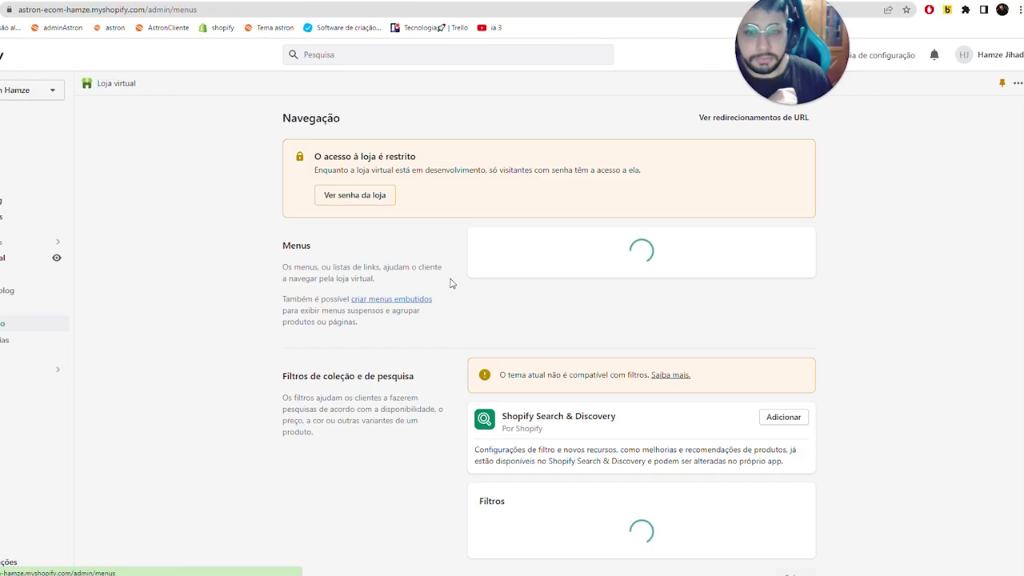
{"action": "scroll", "coordinate": [512, 320], "scroll_direction": "down", "scroll_amount": 2}
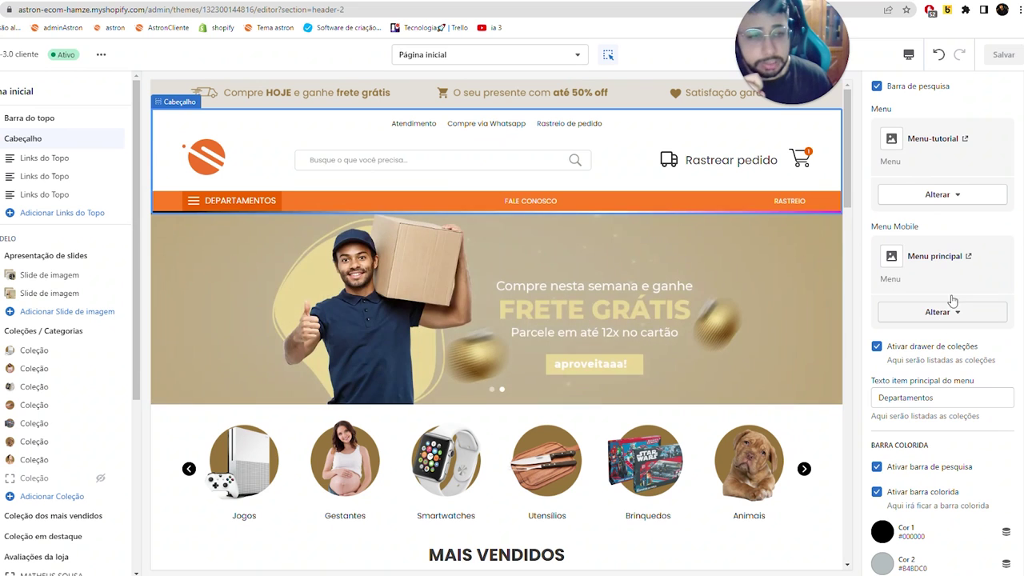
{"action": "left_click", "coordinate": [933, 196]}
{"action": "left_click", "coordinate": [938, 227]}
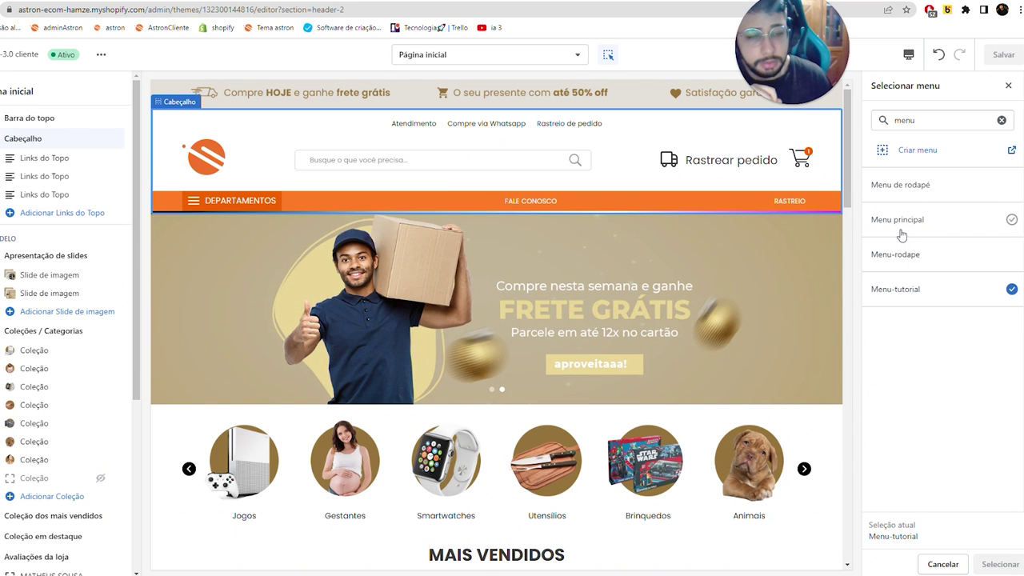
{"action": "left_click", "coordinate": [920, 213]}
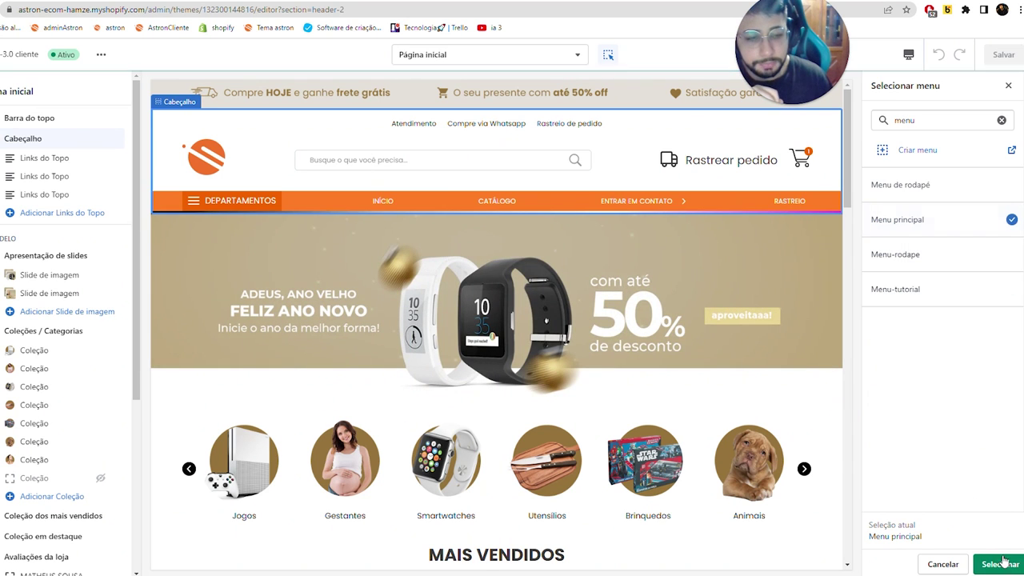
{"action": "left_click", "coordinate": [1001, 564]}
{"action": "left_click", "coordinate": [998, 60]}
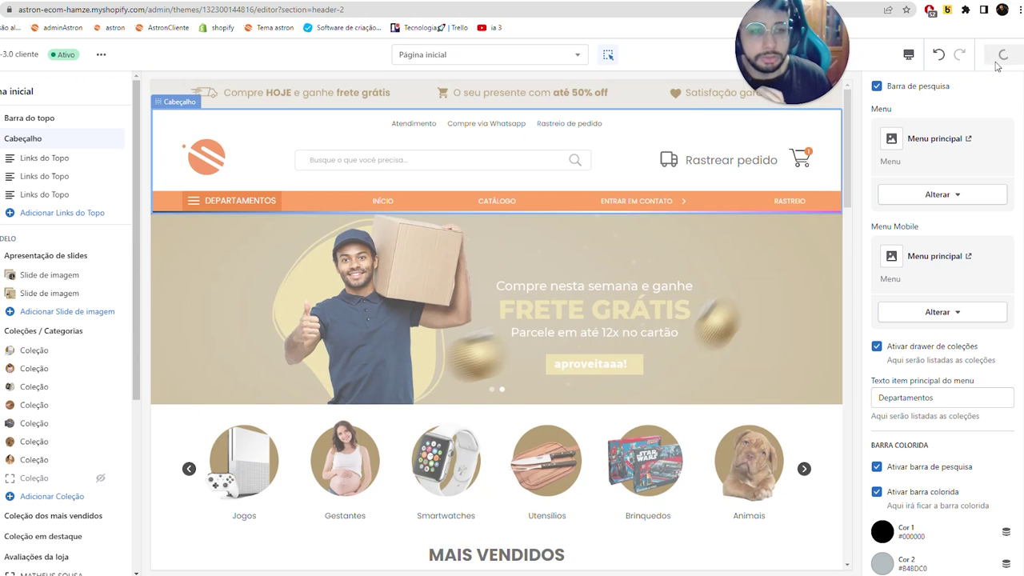
- Set the header's colored bar Cor 1 to cyan #31FFFD
{"action": "scroll", "coordinate": [932, 231], "scroll_direction": "up", "scroll_amount": 4}
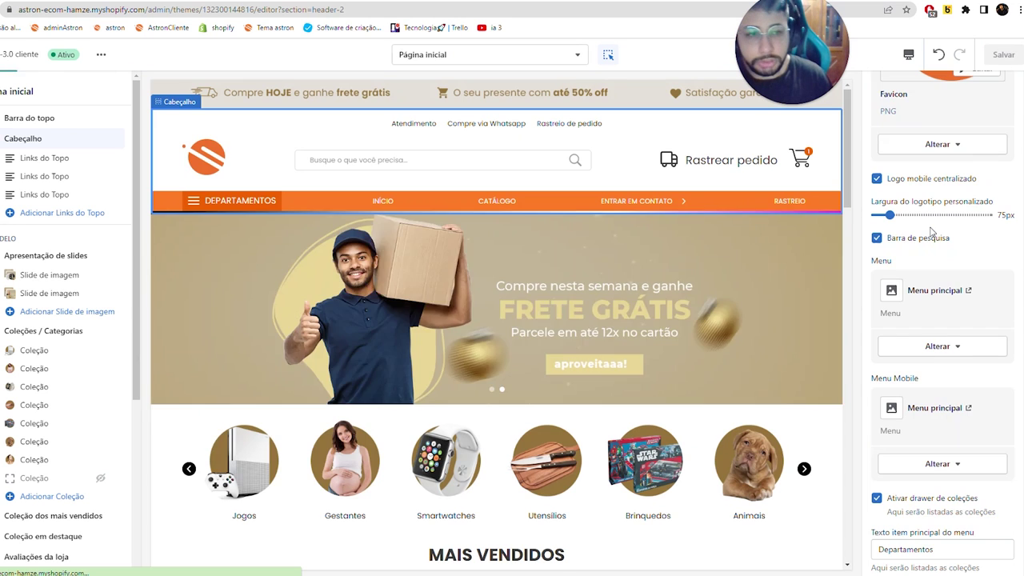
{"action": "scroll", "coordinate": [933, 232], "scroll_direction": "down", "scroll_amount": 6}
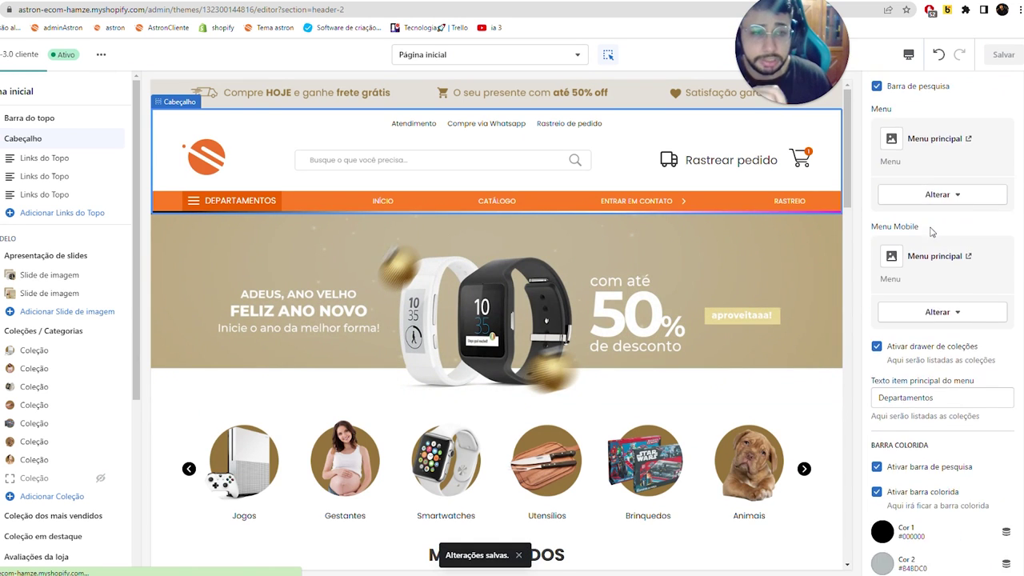
{"action": "left_click", "coordinate": [222, 203]}
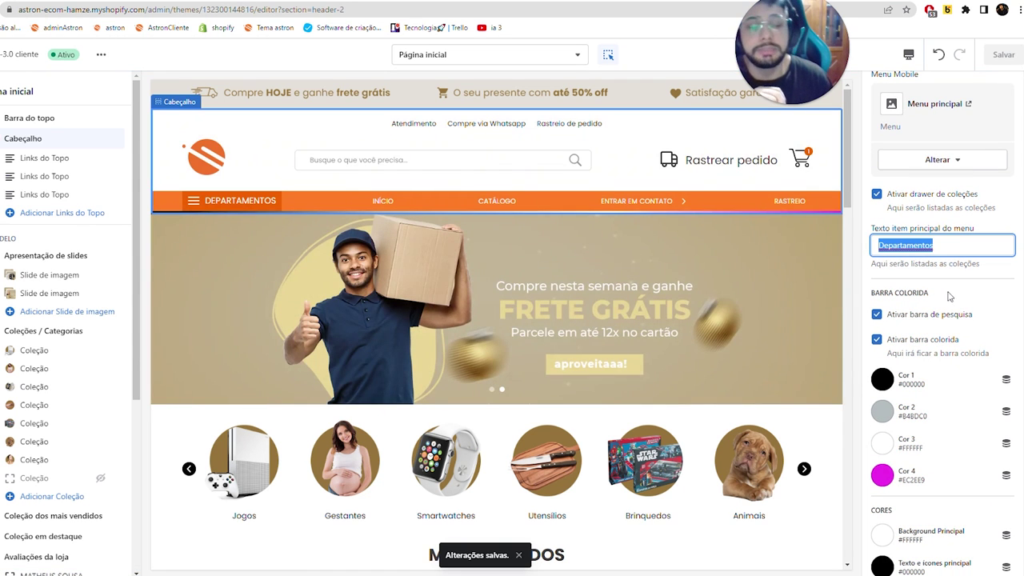
{"action": "left_click", "coordinate": [887, 384]}
{"action": "left_click_drag", "start_coordinate": [942, 224], "coordinate": [978, 194]}
- Set the colored bar's Cor 2 to blue #1C0FDC
{"action": "left_click", "coordinate": [924, 346]}
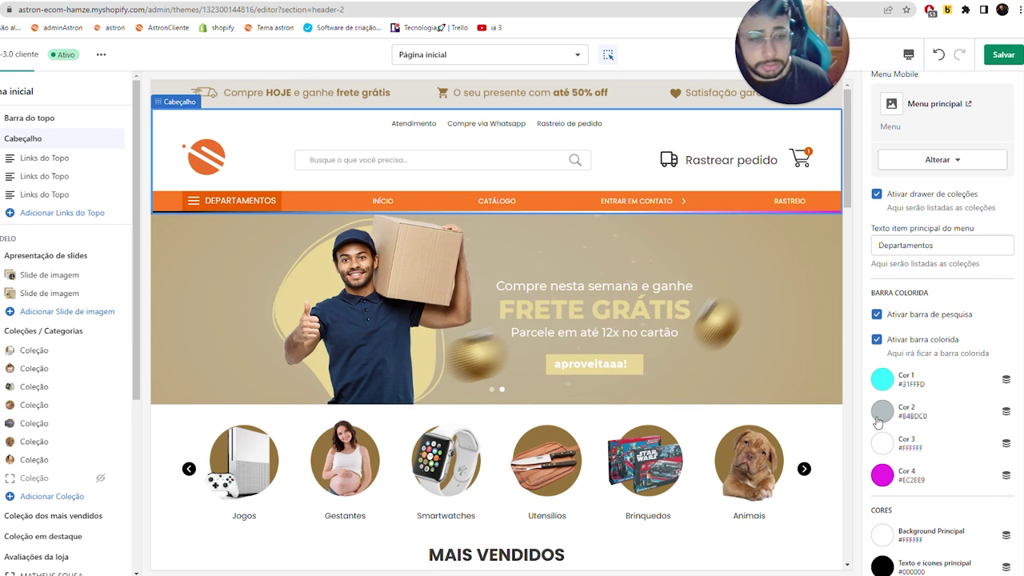
{"action": "left_click", "coordinate": [880, 412]}
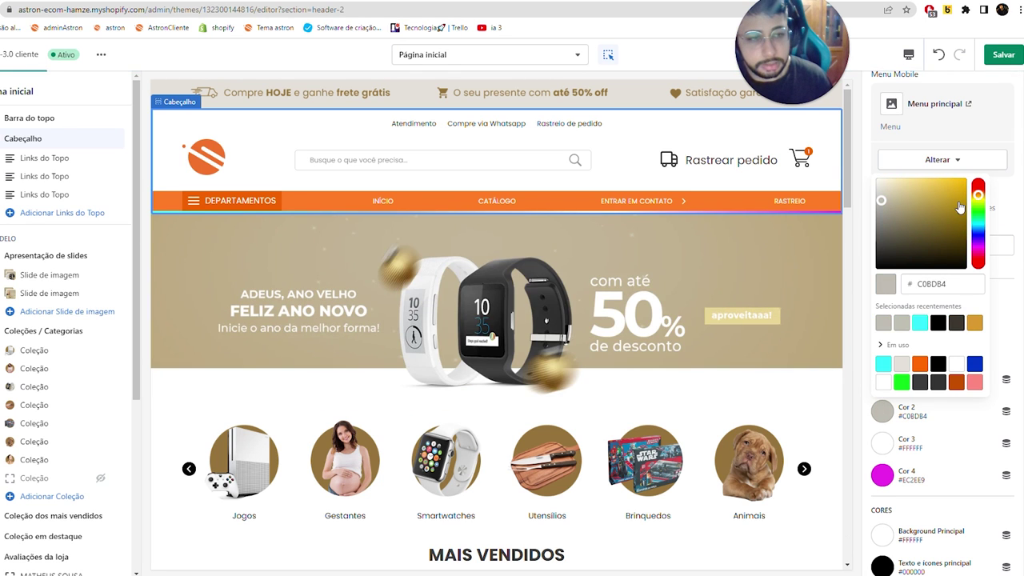
{"action": "left_click_drag", "start_coordinate": [960, 209], "coordinate": [960, 160]}
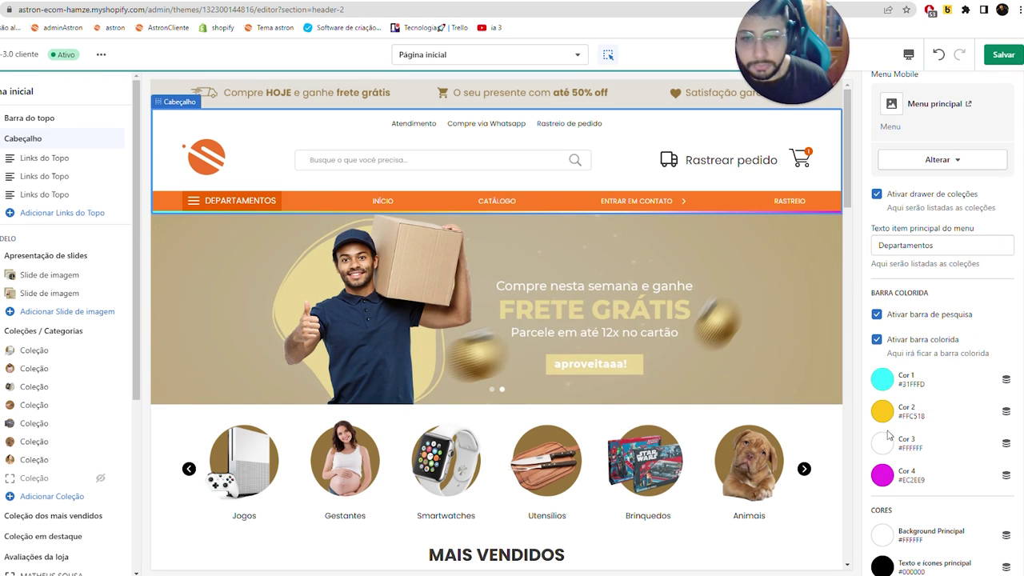
{"action": "left_click", "coordinate": [883, 411]}
{"action": "left_click", "coordinate": [976, 223]}
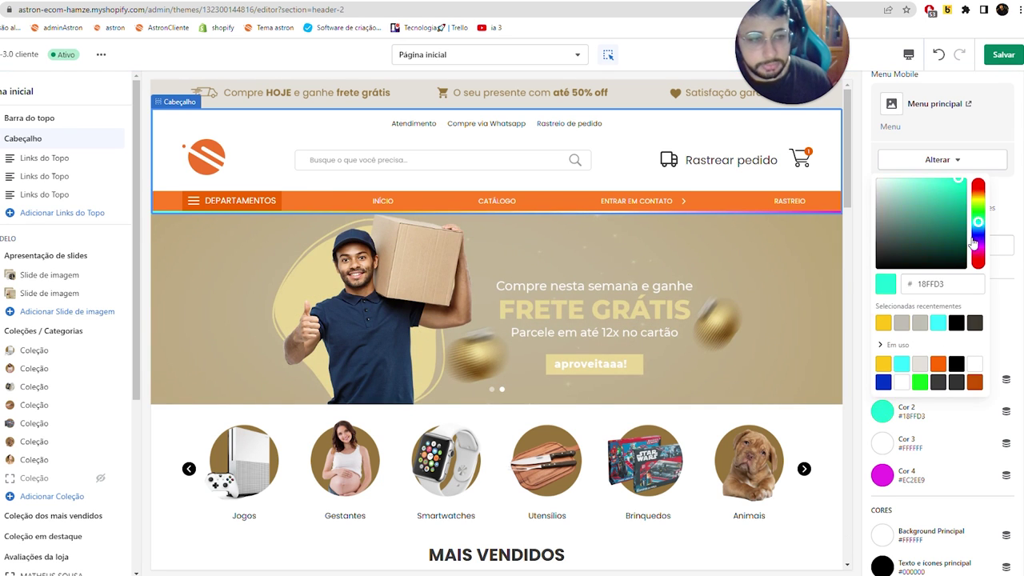
{"action": "left_click", "coordinate": [977, 238]}
{"action": "left_click_drag", "start_coordinate": [956, 193], "coordinate": [957, 194]}
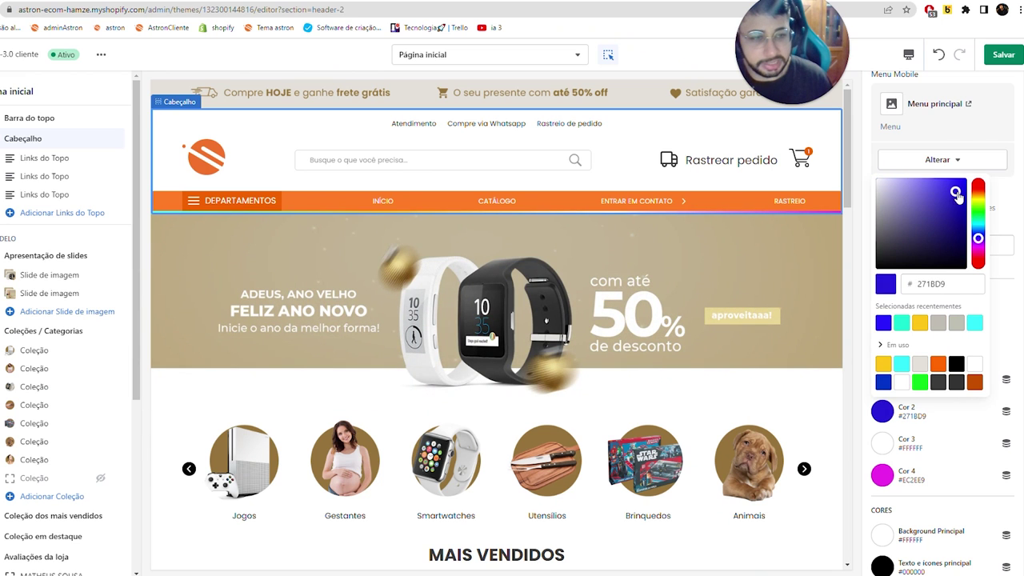
{"action": "left_click", "coordinate": [860, 424]}
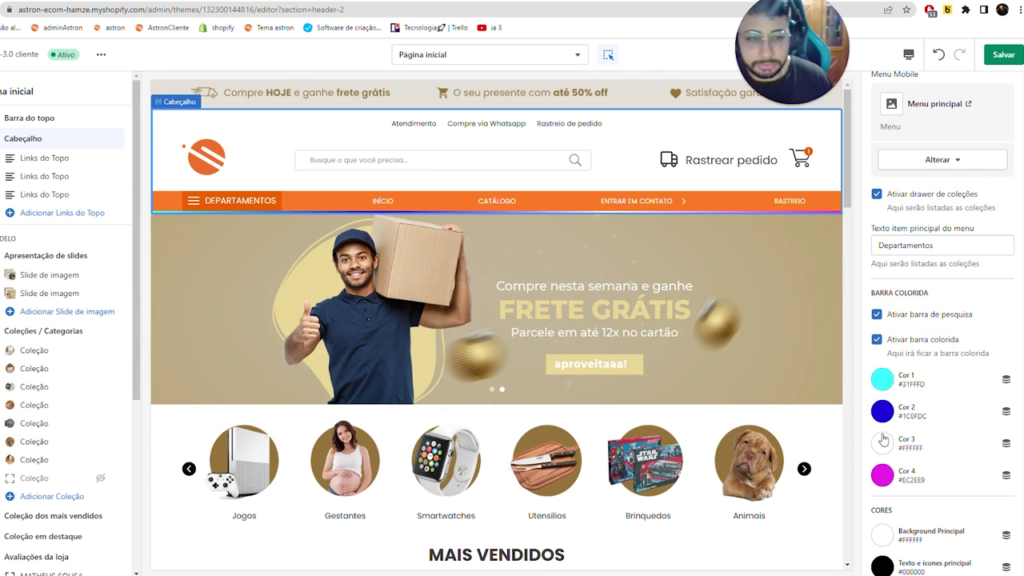
- Set Cor 3 to green #24F92E and enable the colored bar under the header
{"action": "left_click", "coordinate": [882, 443]}
{"action": "left_click", "coordinate": [978, 244]}
{"action": "left_click", "coordinate": [925, 220]}
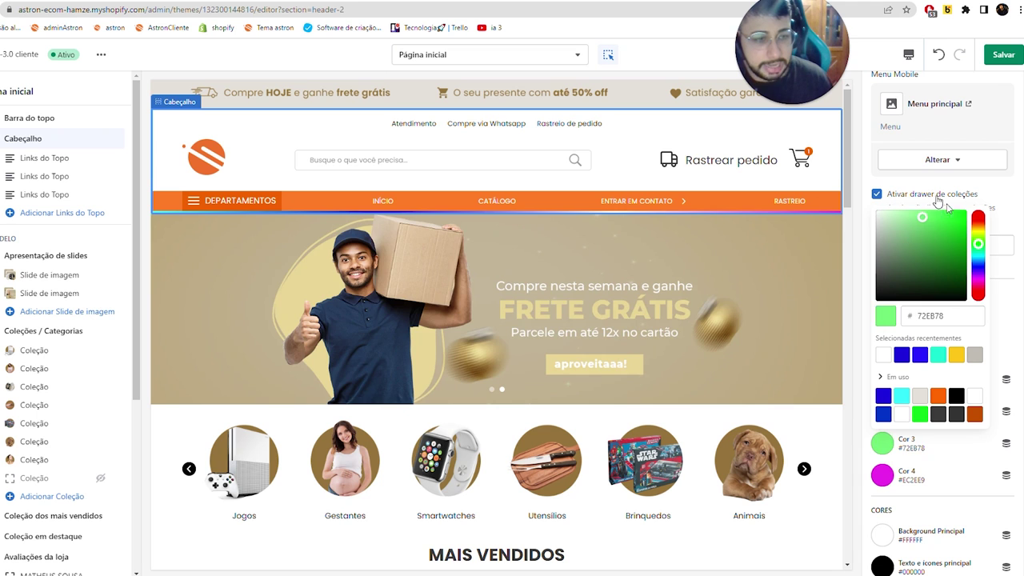
{"action": "left_click", "coordinate": [953, 212]}
{"action": "left_click", "coordinate": [924, 466]}
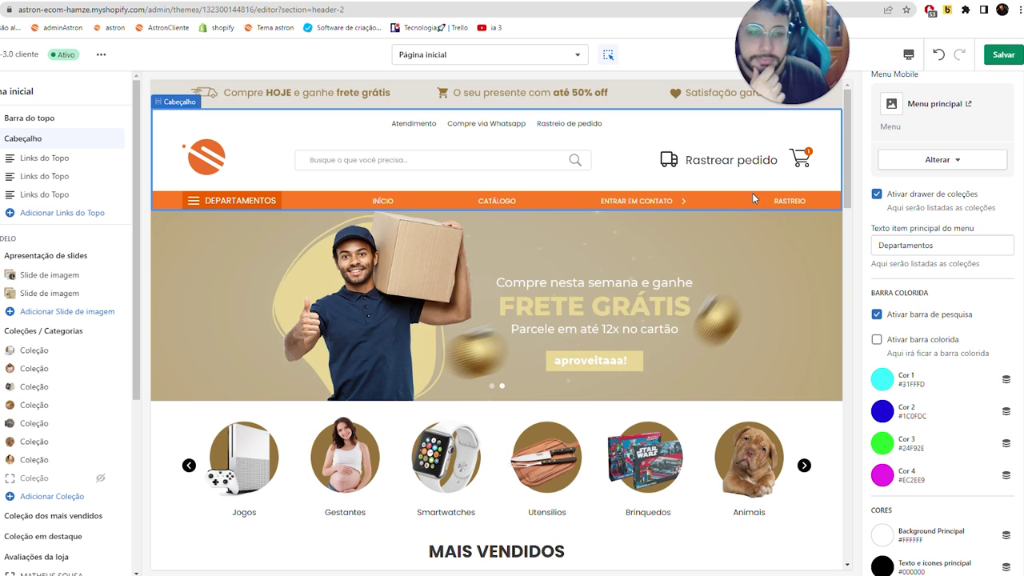
{"action": "left_click", "coordinate": [878, 340]}
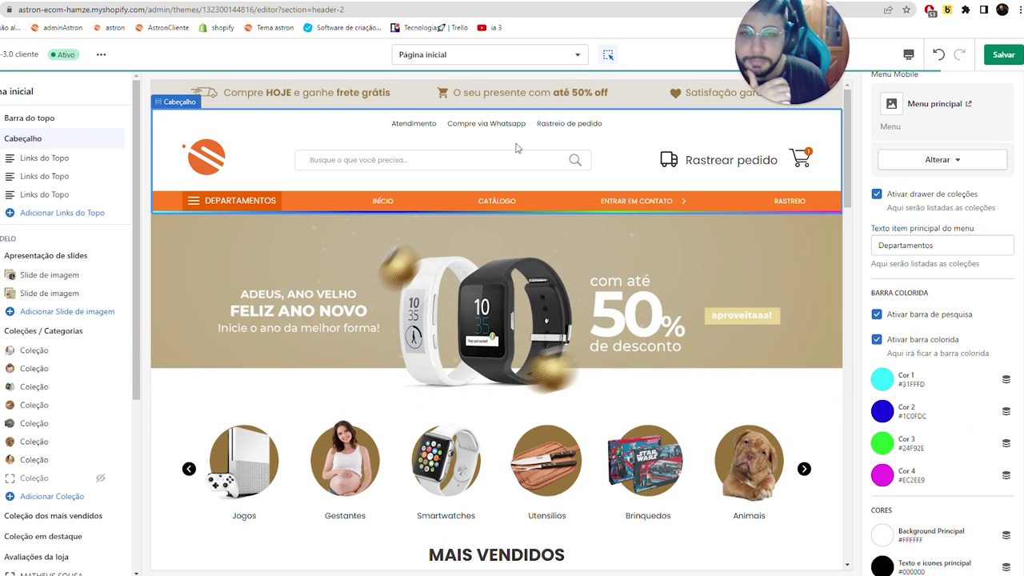
{"action": "scroll", "coordinate": [900, 349], "scroll_direction": "down", "scroll_amount": 2}
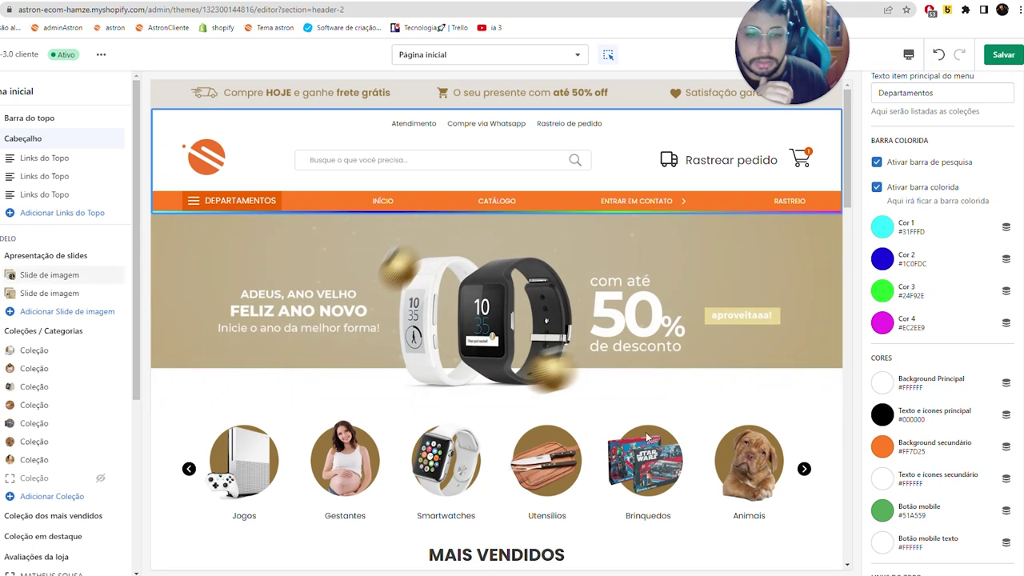
- Save the theme with the new header colored bar settings
{"action": "left_click", "coordinate": [759, 408]}
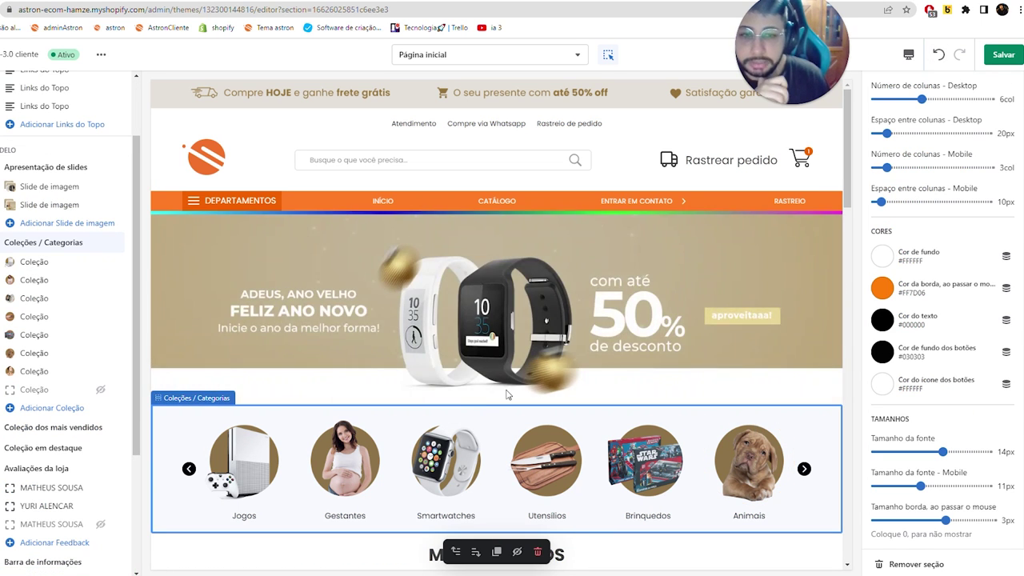
{"action": "scroll", "coordinate": [905, 170], "scroll_direction": "up", "scroll_amount": 2}
{"action": "scroll", "coordinate": [904, 171], "scroll_direction": "up", "scroll_amount": 1}
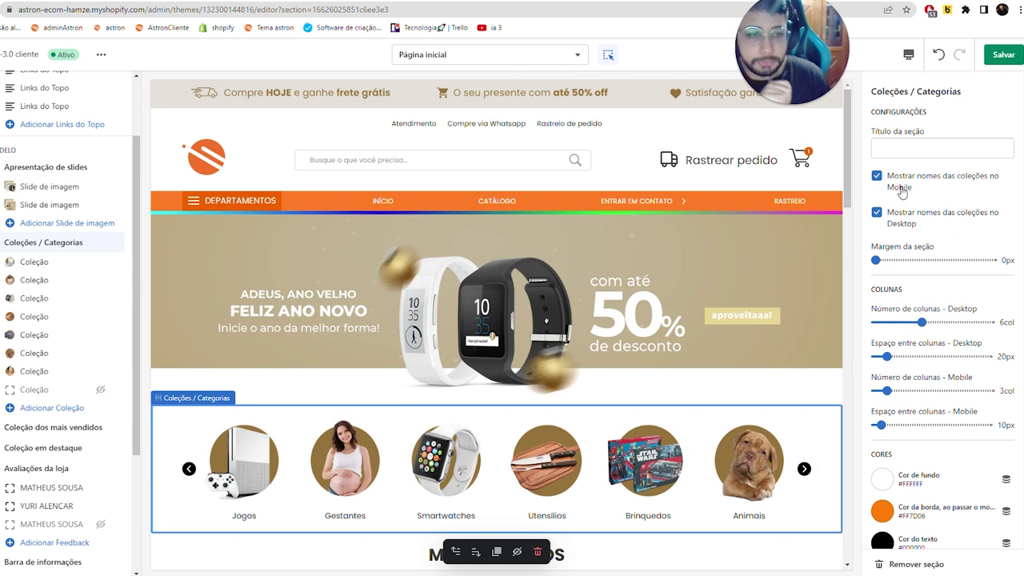
{"action": "scroll", "coordinate": [901, 192], "scroll_direction": "down", "scroll_amount": 3}
{"action": "scroll", "coordinate": [905, 342], "scroll_direction": "up", "scroll_amount": 2}
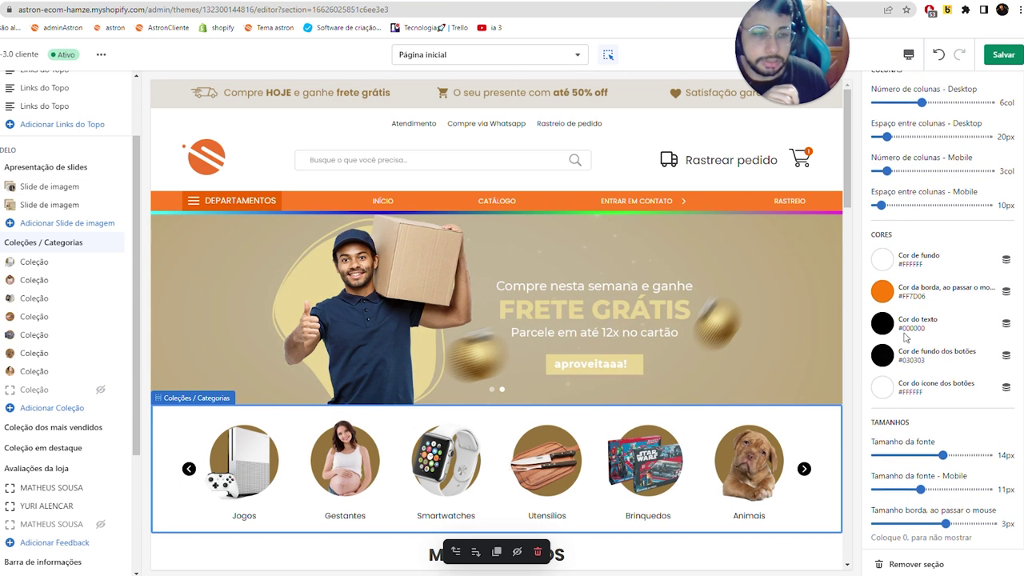
{"action": "left_click", "coordinate": [1003, 54]}
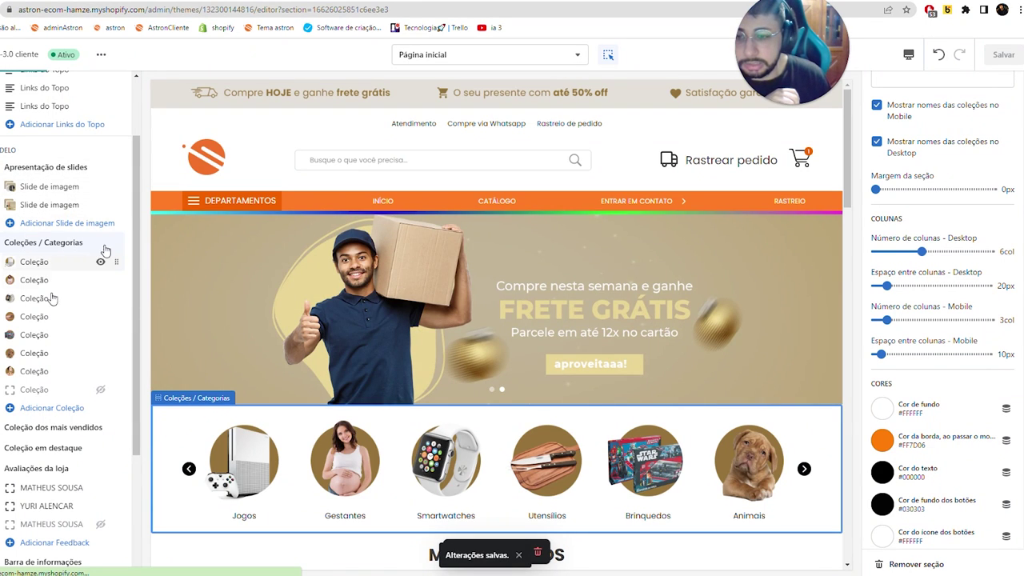
- Untick Ativar barra colorida in the Cabeçalho section settings
{"action": "scroll", "coordinate": [39, 150], "scroll_direction": "up", "scroll_amount": 1}
{"action": "left_click", "coordinate": [32, 138]}
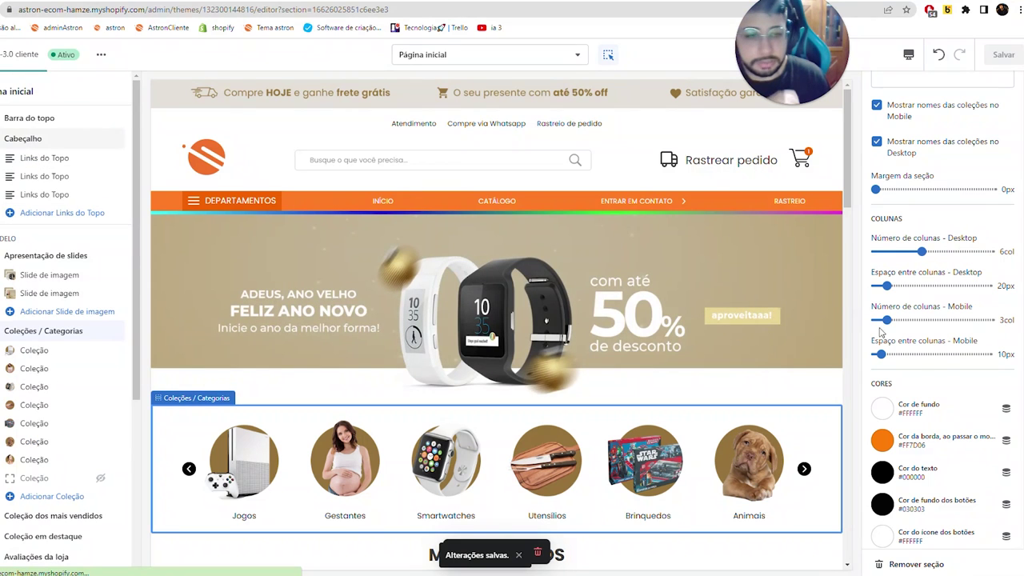
{"action": "left_click", "coordinate": [901, 426]}
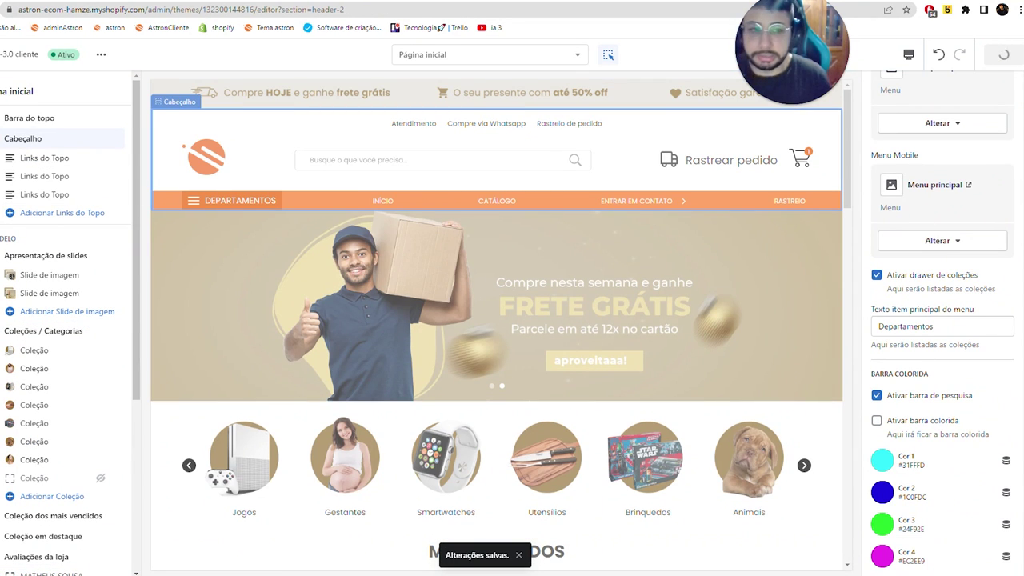
- Move from the rastreio-tutorial page tab back to the store admin via the adminAstron bookmark
{"action": "left_click", "coordinate": [272, 2]}
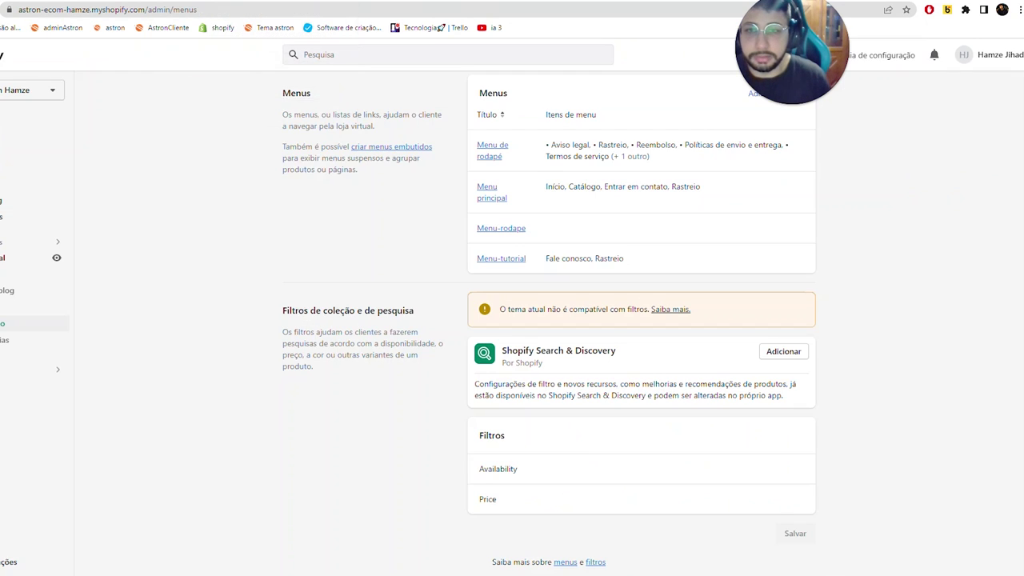
{"action": "left_click", "coordinate": [405, 2]}
{"action": "key", "text": "ctrl+l"}
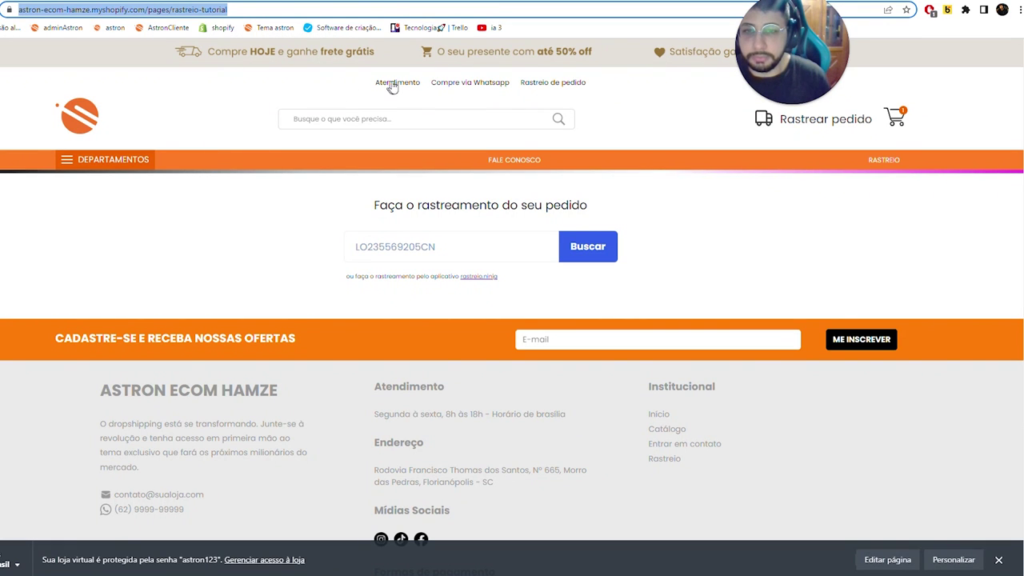
{"action": "left_click", "coordinate": [82, 32]}
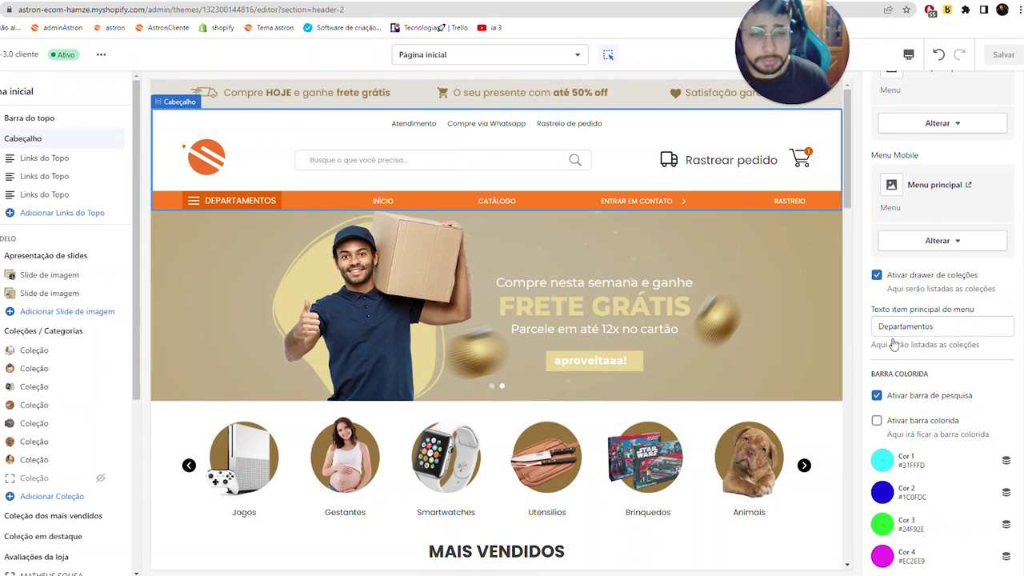
- Turn off the header search bar, enable the coloured stripe under the header, and save
{"action": "left_click", "coordinate": [900, 396]}
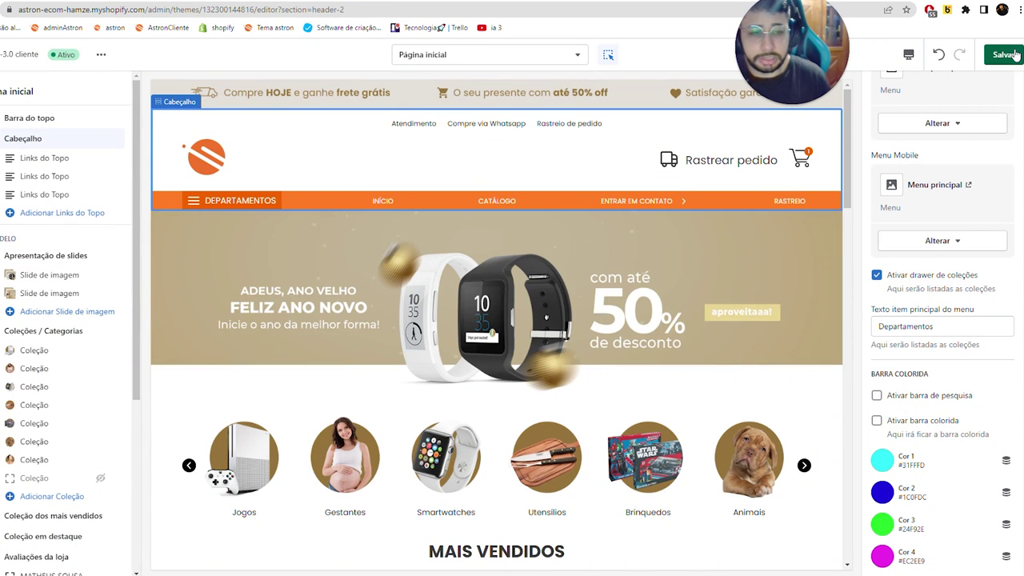
{"action": "left_click", "coordinate": [893, 425]}
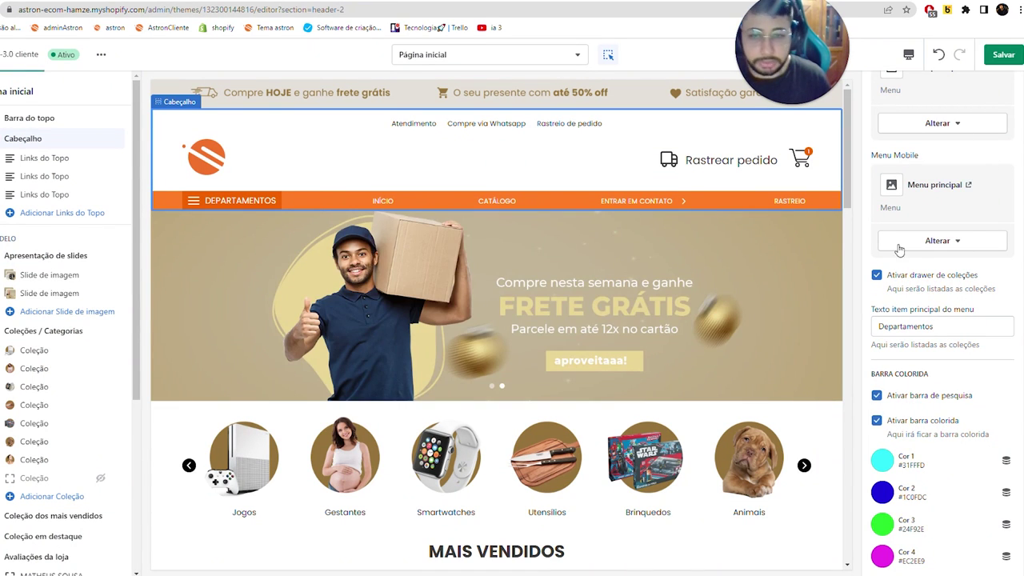
{"action": "left_click", "coordinate": [1004, 54]}
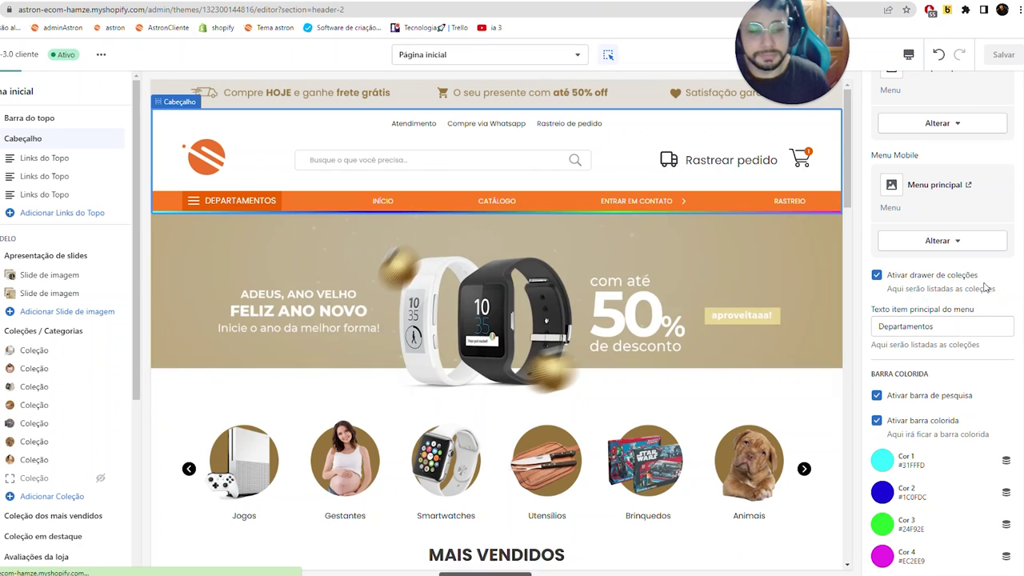
- Try a red header background with white text and icons
{"action": "scroll", "coordinate": [868, 160], "scroll_direction": "down", "scroll_amount": 6}
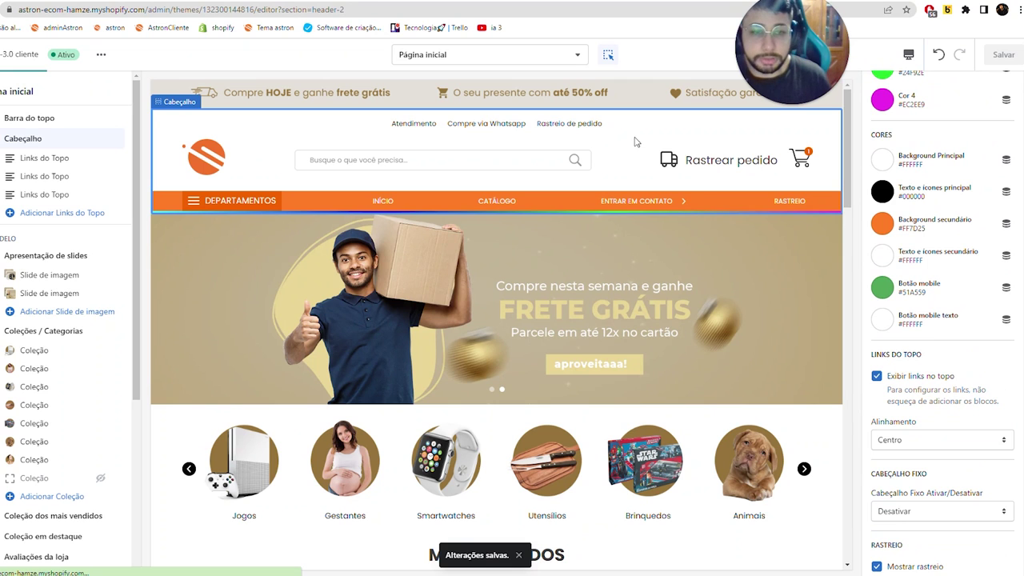
{"action": "left_click", "coordinate": [882, 159]}
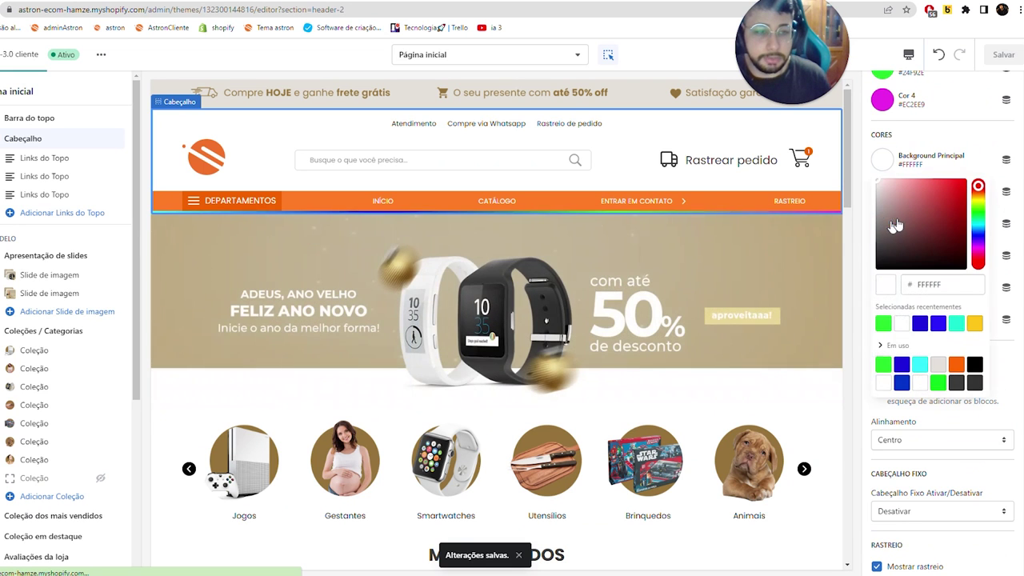
{"action": "left_click", "coordinate": [955, 197]}
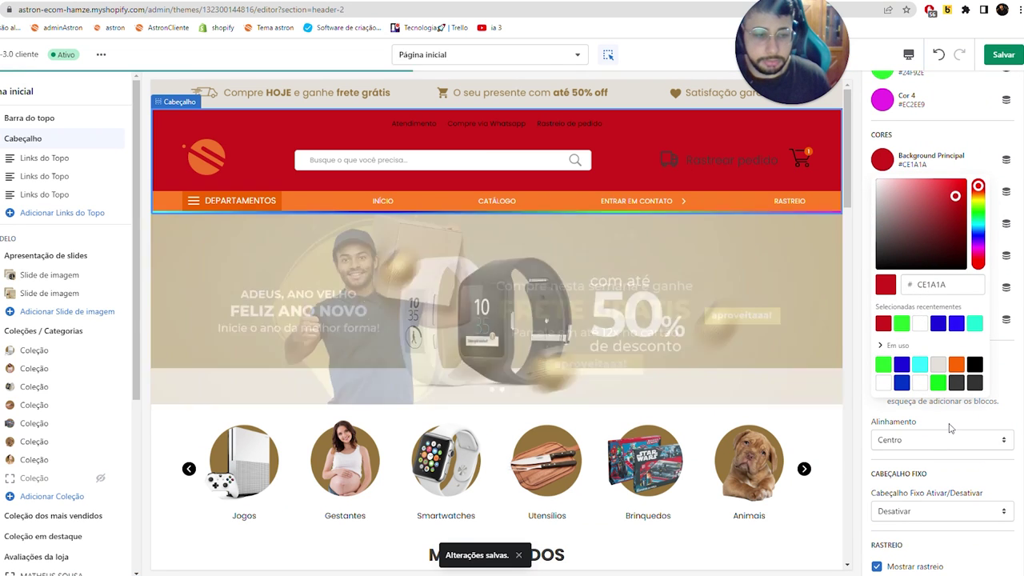
{"action": "left_click", "coordinate": [950, 428]}
{"action": "left_click", "coordinate": [883, 191]}
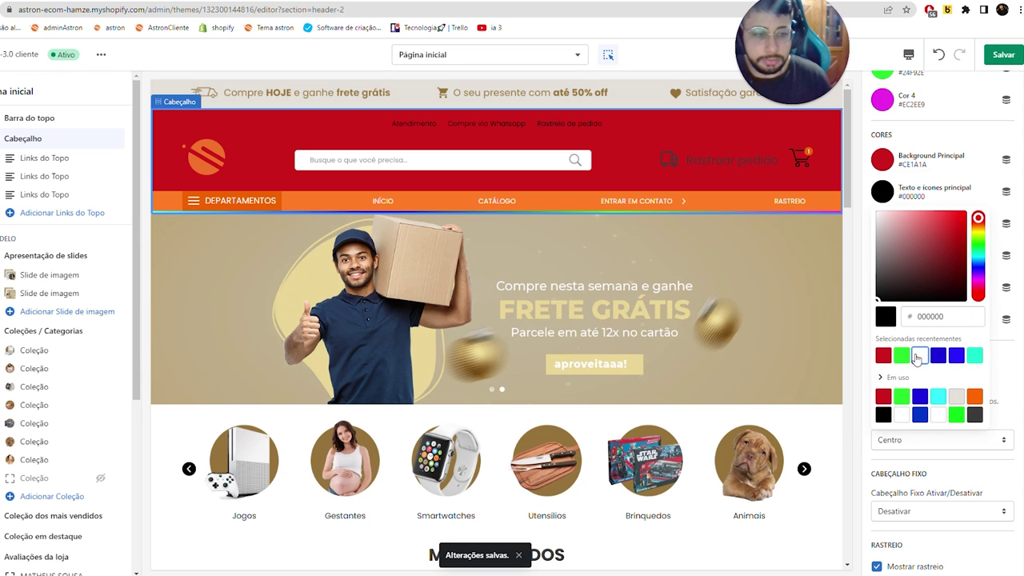
{"action": "left_click", "coordinate": [919, 356]}
{"action": "left_click", "coordinate": [945, 438]}
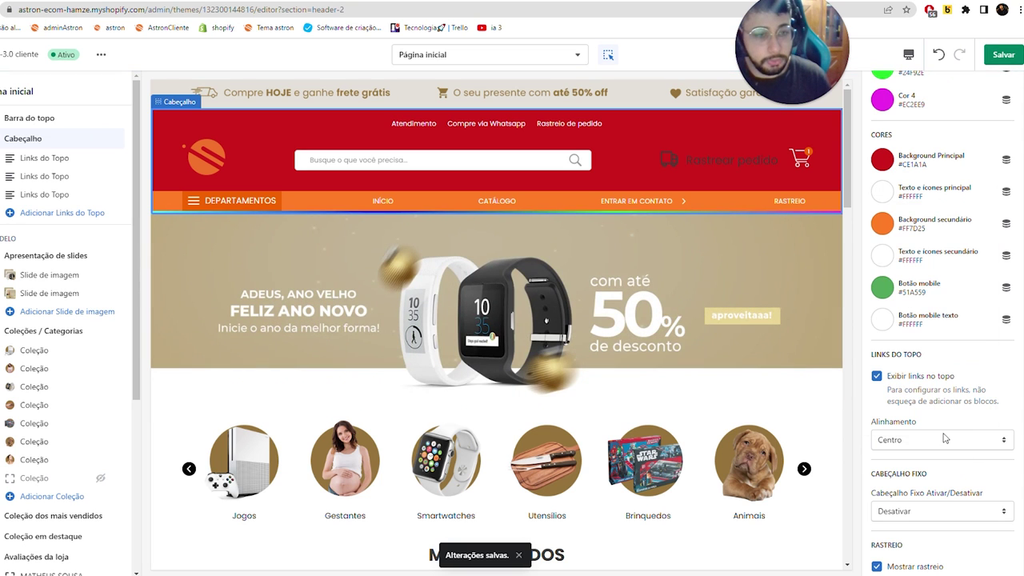
- Make the Rastrear pedido text and tracking icon white, then undo the header colour changes
{"action": "scroll", "coordinate": [884, 296], "scroll_direction": "down", "scroll_amount": 2}
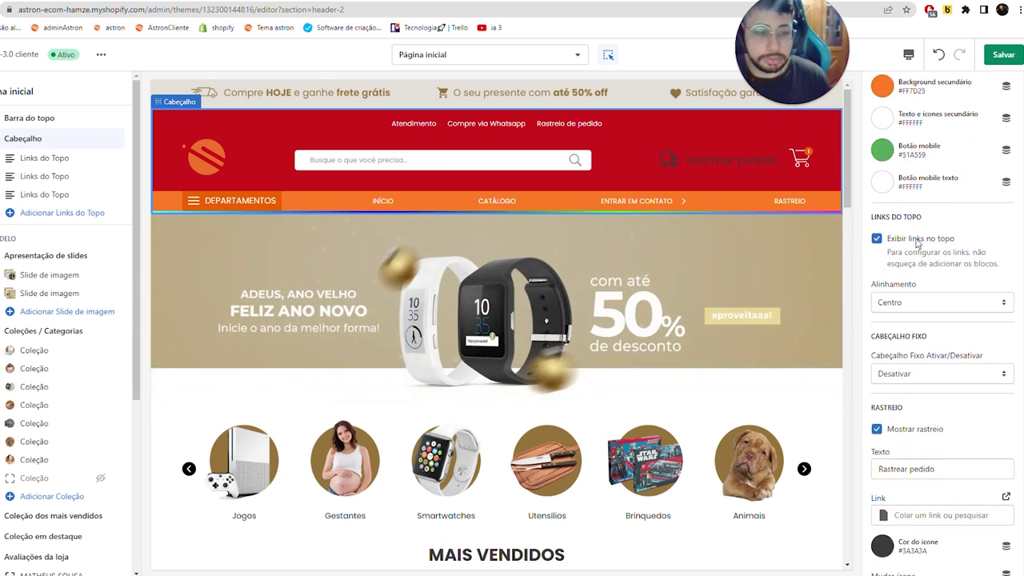
{"action": "scroll", "coordinate": [919, 244], "scroll_direction": "up", "scroll_amount": 4}
{"action": "scroll", "coordinate": [949, 315], "scroll_direction": "down", "scroll_amount": 6}
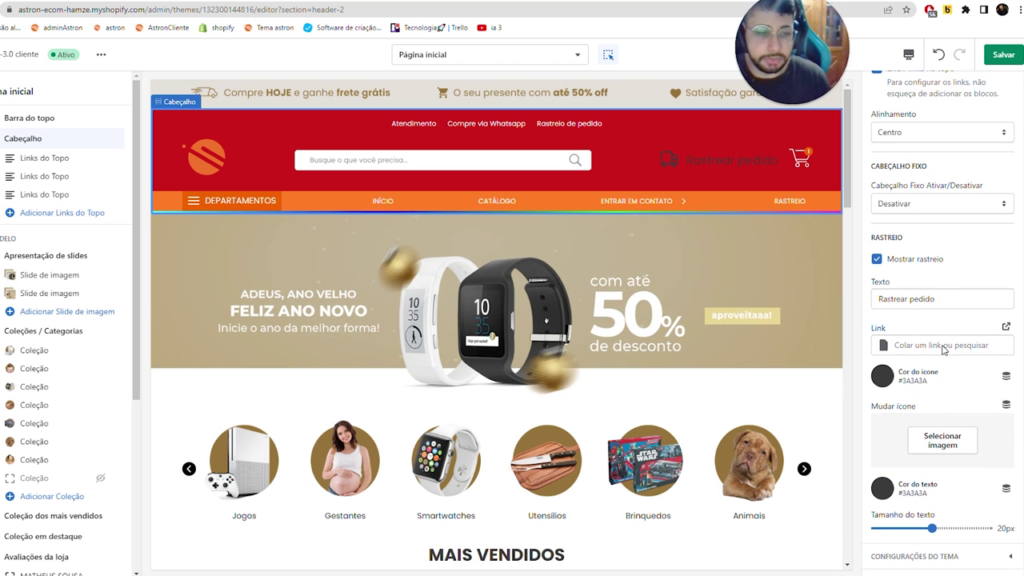
{"action": "left_click", "coordinate": [883, 487]}
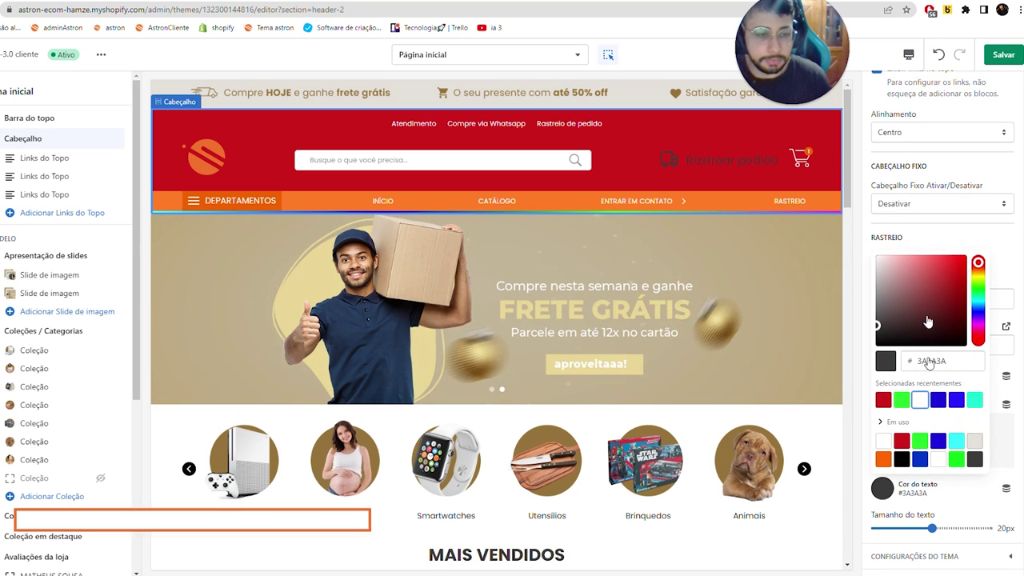
{"action": "left_click", "coordinate": [920, 398]}
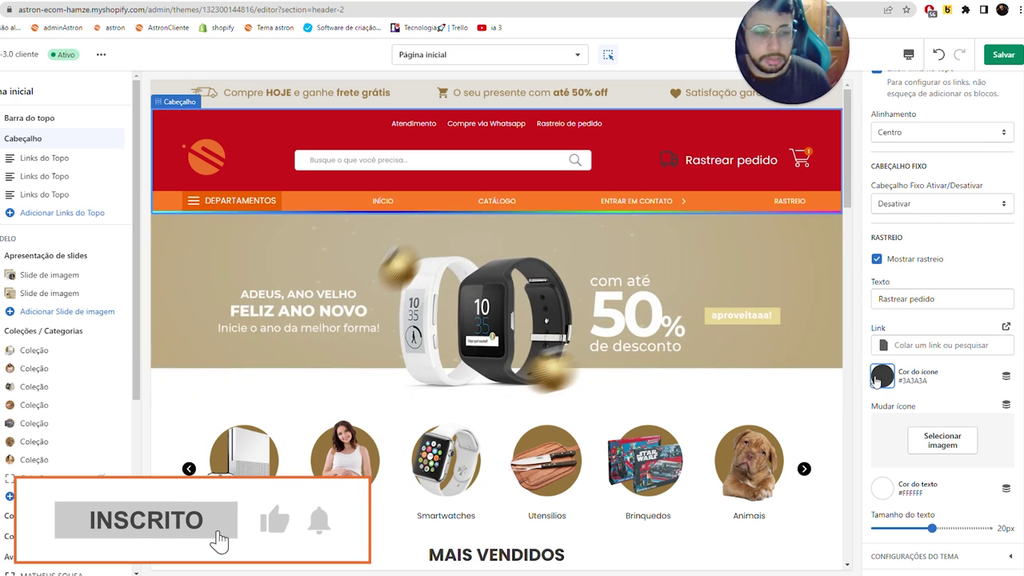
{"action": "left_click", "coordinate": [883, 376]}
{"action": "left_click", "coordinate": [920, 287]}
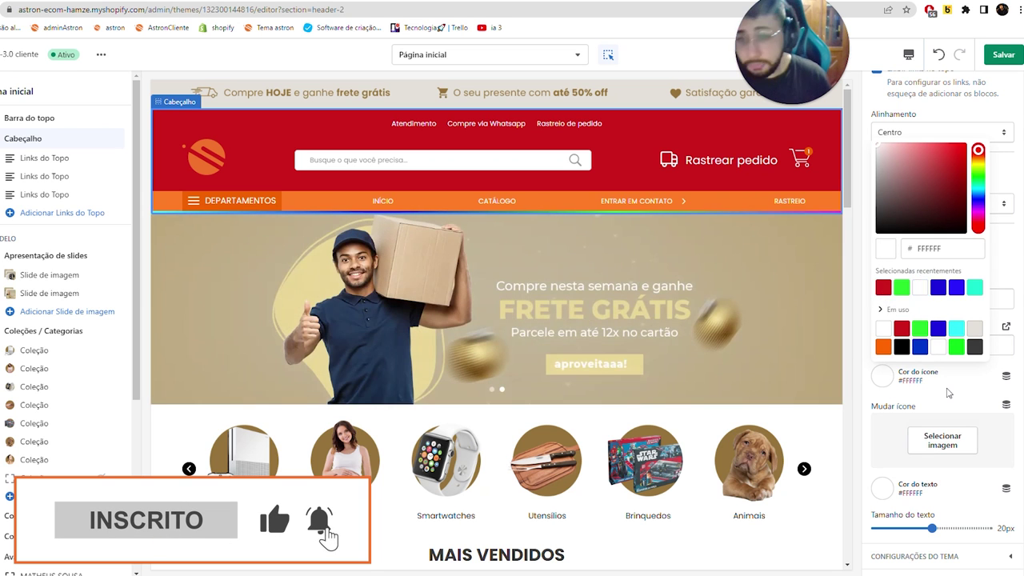
{"action": "left_click", "coordinate": [581, 350]}
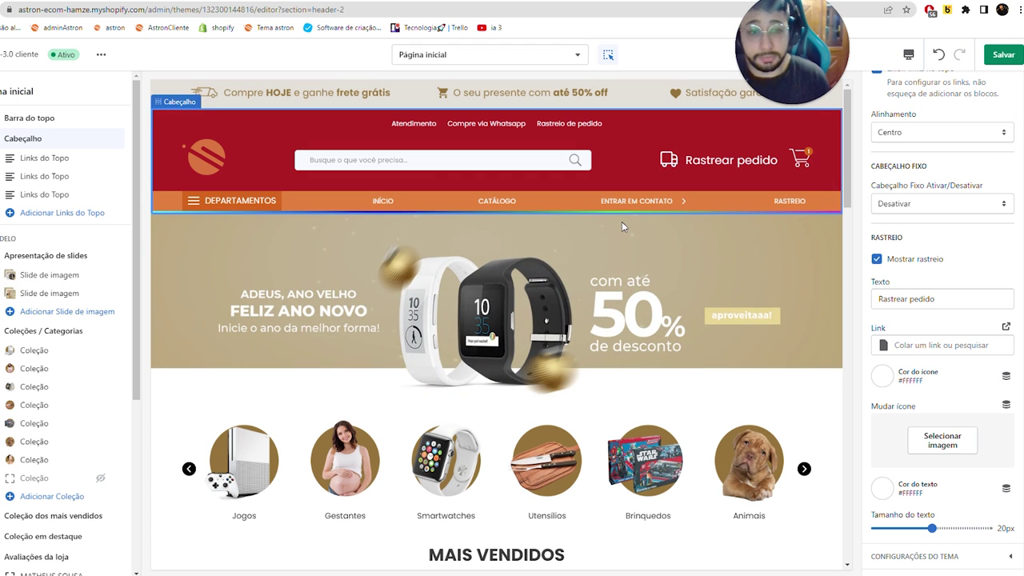
{"action": "scroll", "coordinate": [938, 286], "scroll_direction": "up", "scroll_amount": 5}
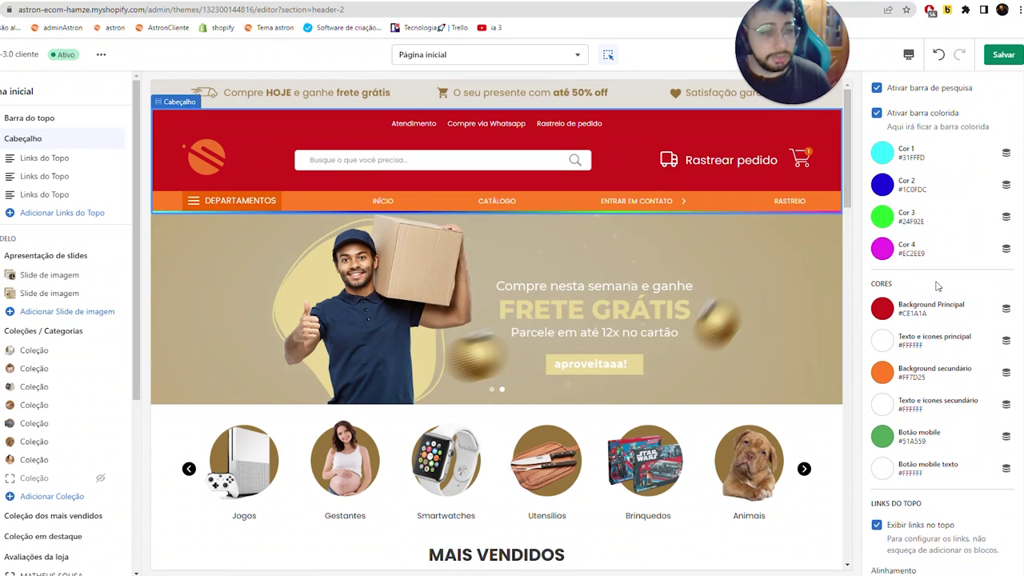
{"action": "left_click", "coordinate": [940, 54]}
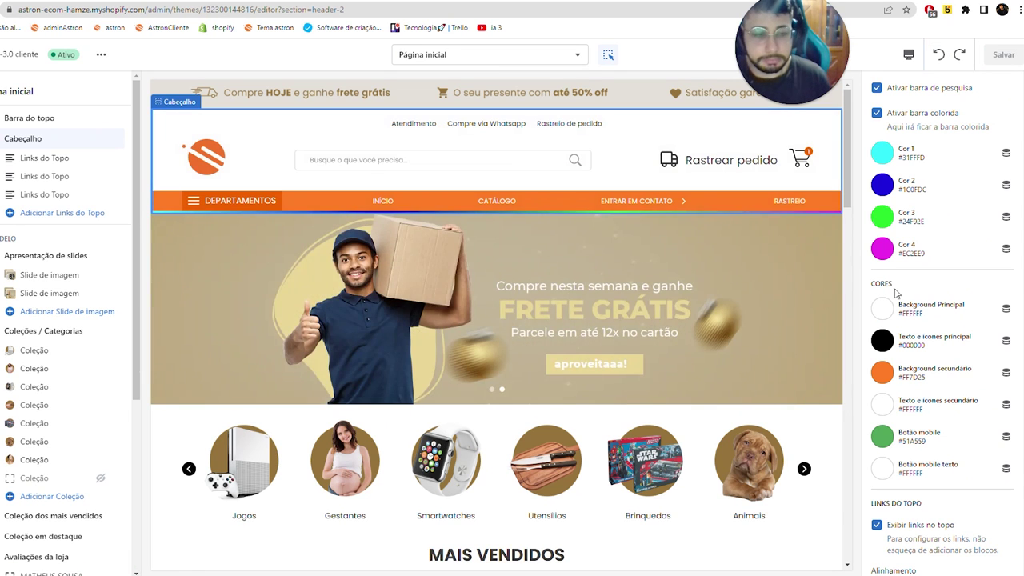
- Hide and then re-show the header's top links
{"action": "scroll", "coordinate": [923, 361], "scroll_direction": "down", "scroll_amount": 4}
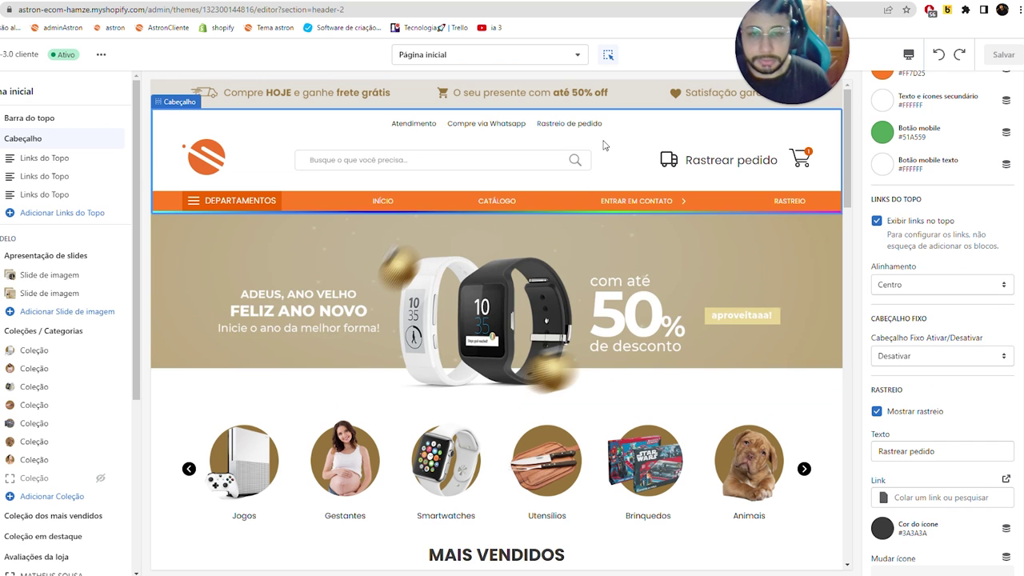
{"action": "left_click", "coordinate": [877, 221]}
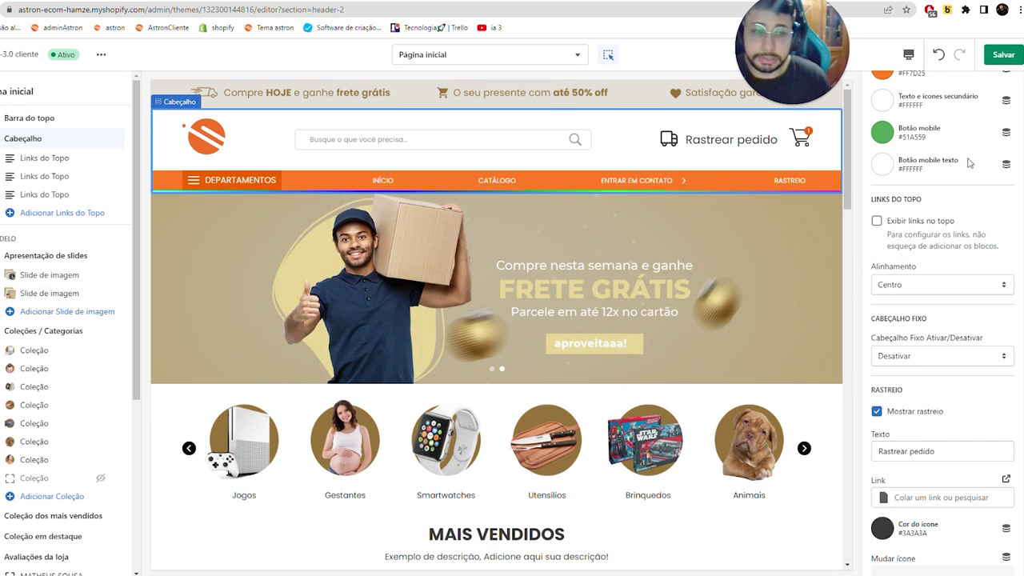
{"action": "left_click", "coordinate": [920, 224]}
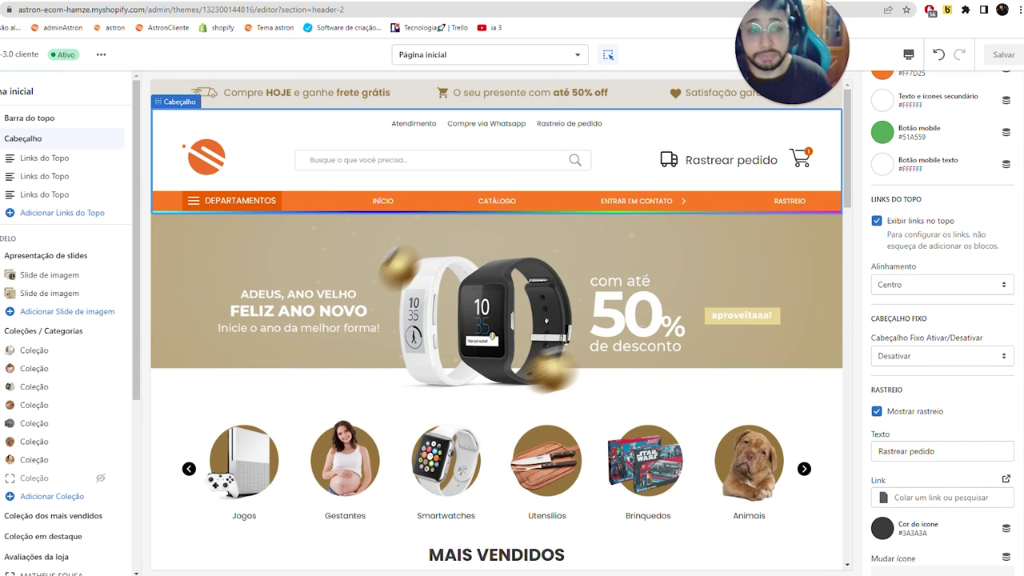
{"action": "scroll", "coordinate": [897, 362], "scroll_direction": "down", "scroll_amount": 2}
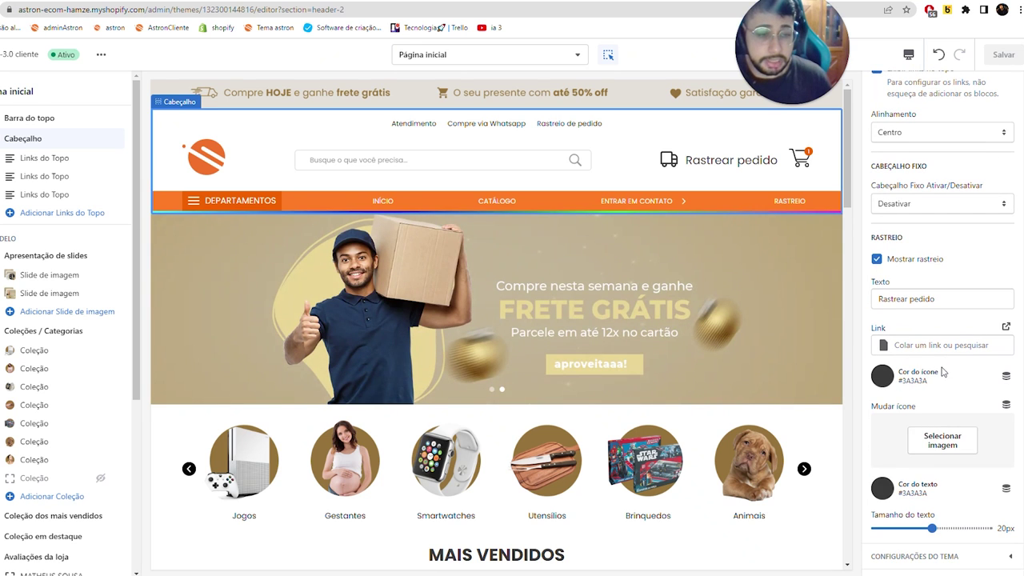
- Link the tracking shortcut to the Rastreio page, keep its text at 20px, and save
{"action": "left_click", "coordinate": [943, 345]}
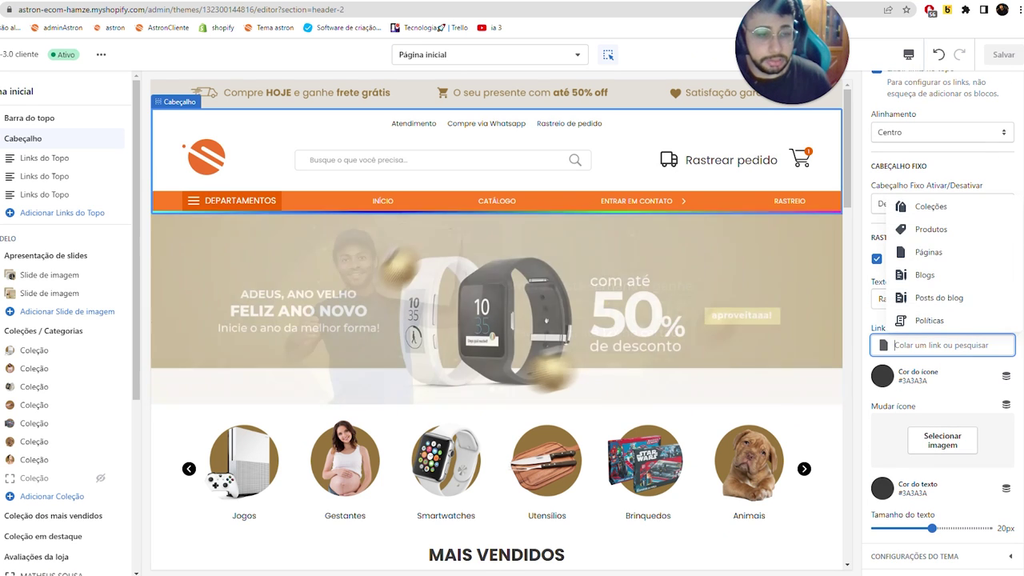
{"action": "left_click", "coordinate": [916, 256]}
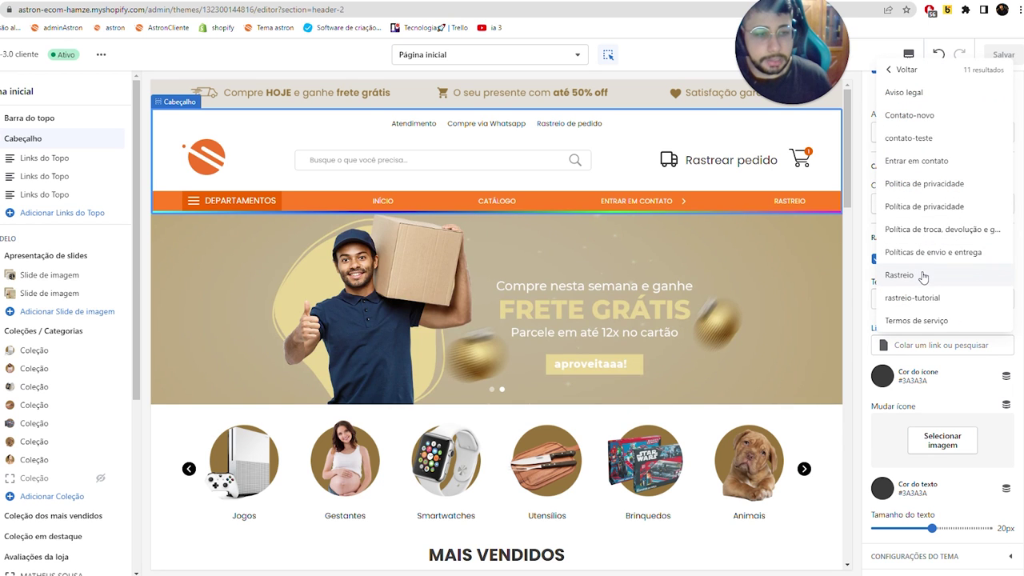
{"action": "left_click", "coordinate": [949, 277]}
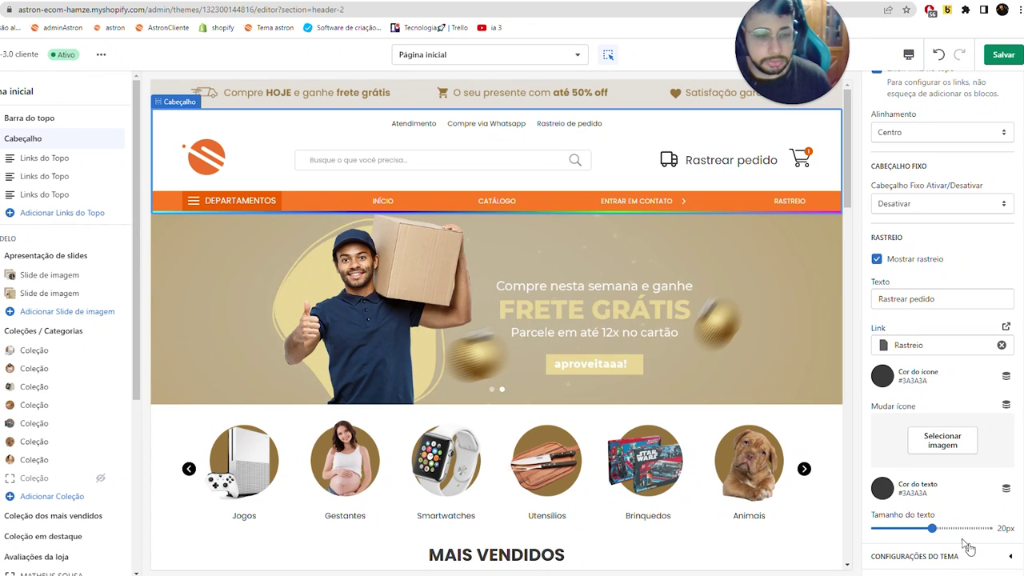
{"action": "left_click", "coordinate": [954, 534]}
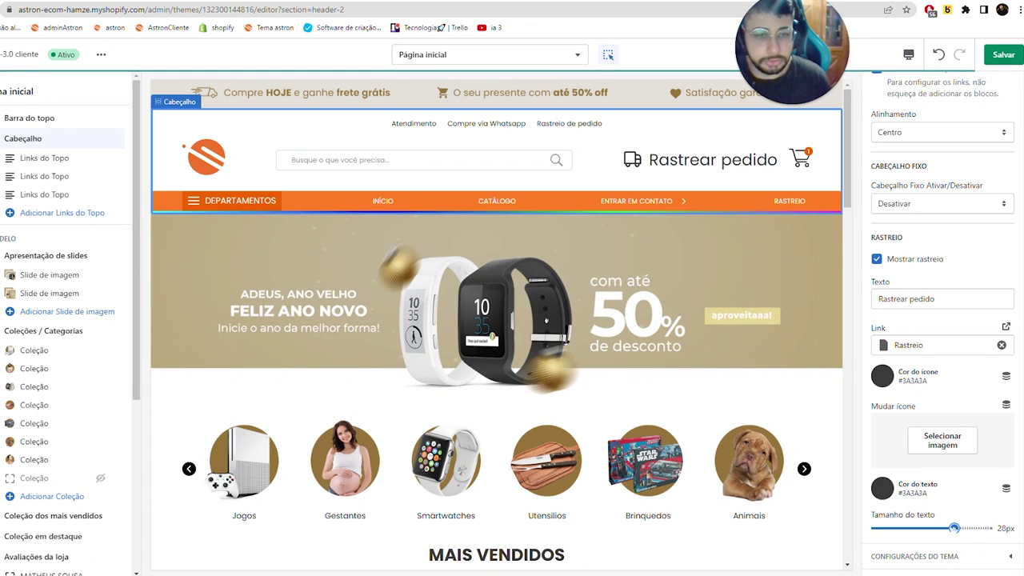
{"action": "left_click_drag", "start_coordinate": [941, 528], "coordinate": [932, 529]}
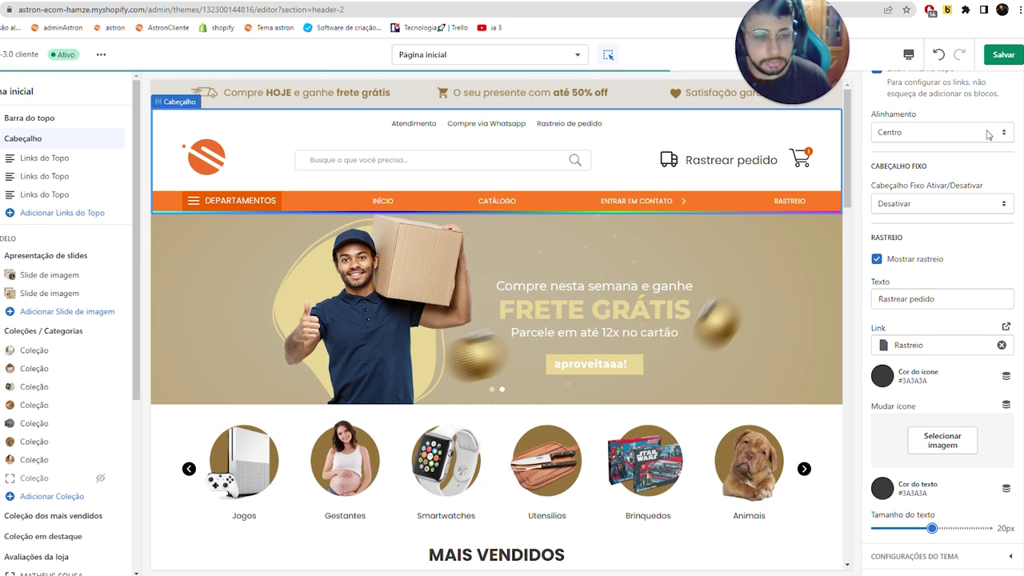
{"action": "left_click", "coordinate": [1003, 54]}
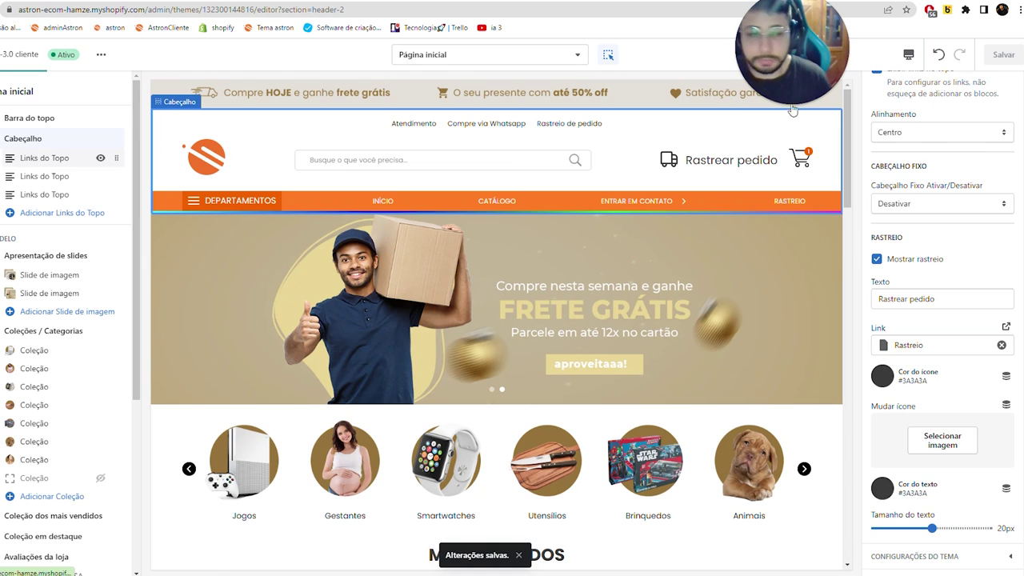
- Link the Atendimento top link to the Contato-novo page, then open a new incognito window
{"action": "left_click", "coordinate": [792, 111]}
{"action": "left_click", "coordinate": [928, 176]}
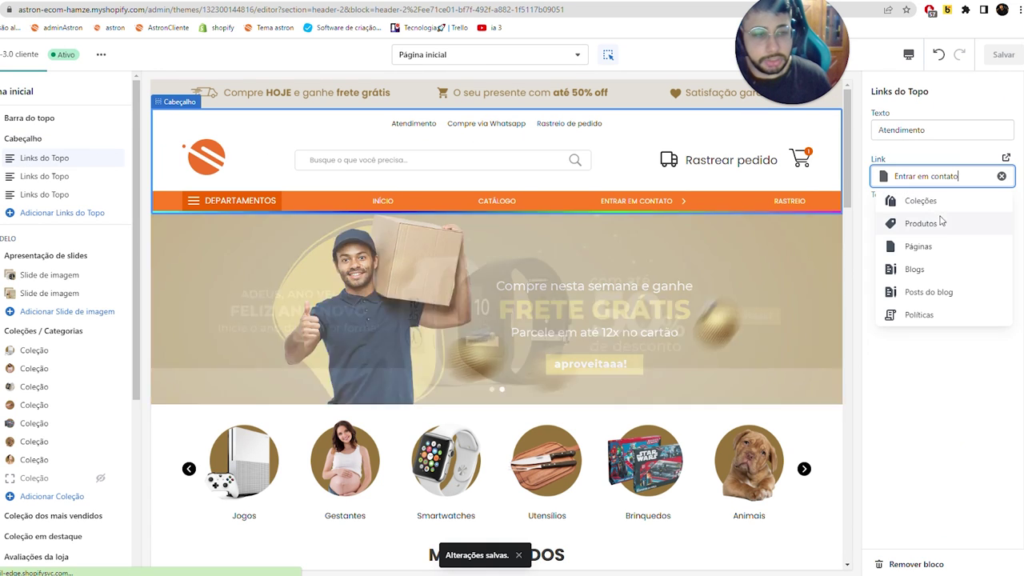
{"action": "left_click", "coordinate": [932, 244]}
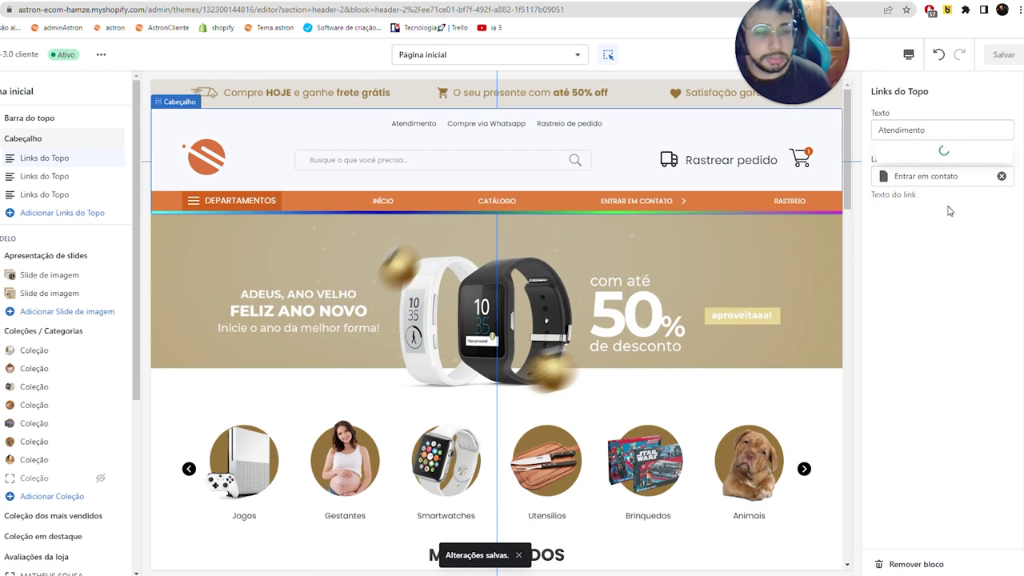
{"action": "left_click", "coordinate": [943, 246]}
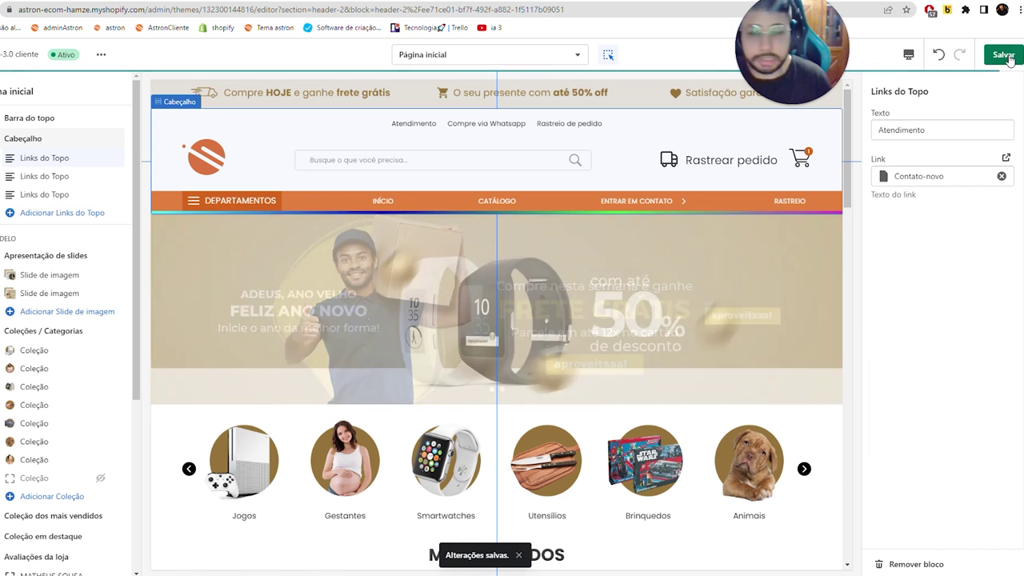
{"action": "left_click", "coordinate": [43, 178]}
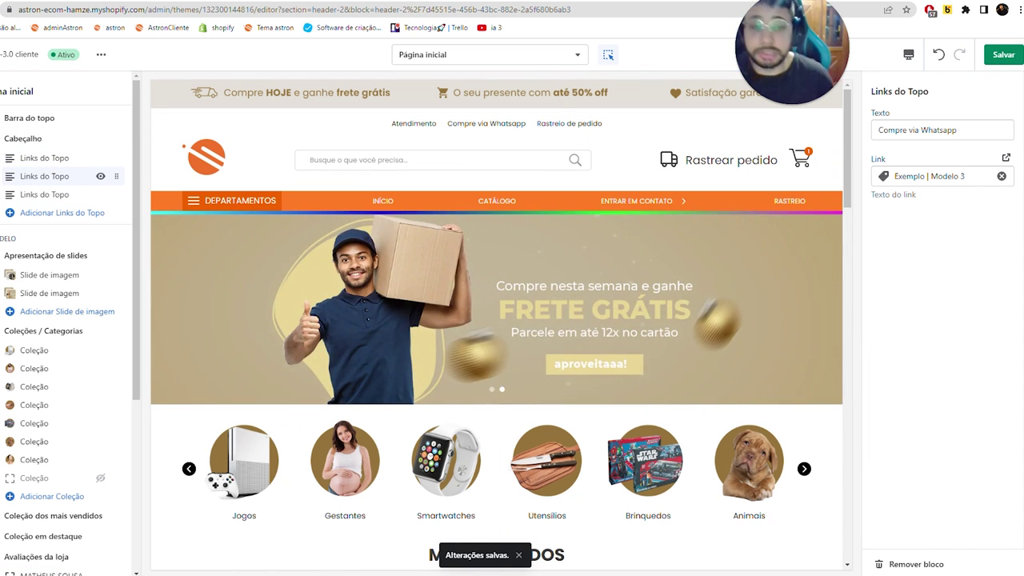
{"action": "key", "text": "ctrl+shift+n"}
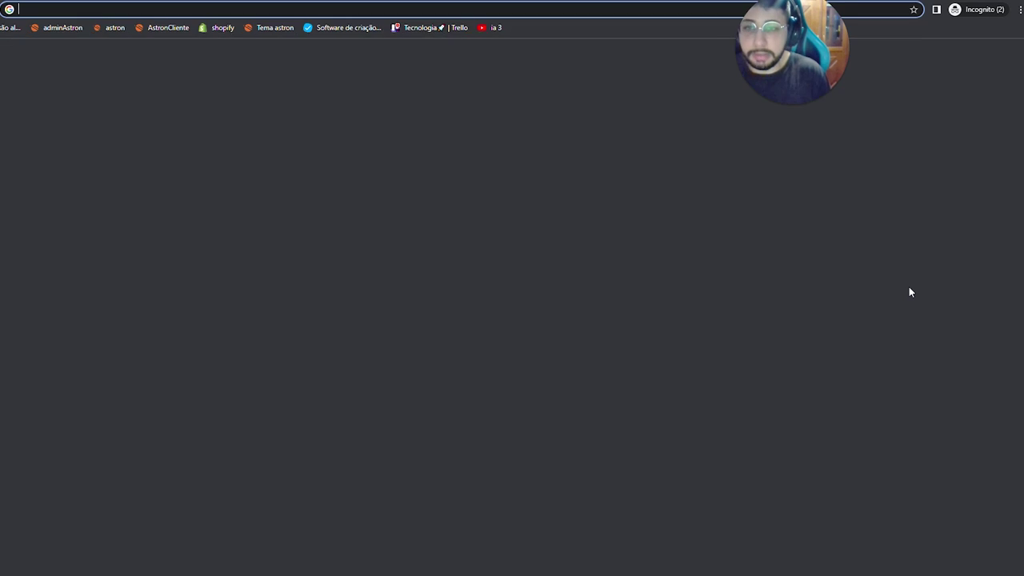
- Search for 'gerador de link de whatsapp' and open chatPro's WhatsApp link generator
{"action": "type", "text": "gerado"}
{"action": "key", "text": "Return"}
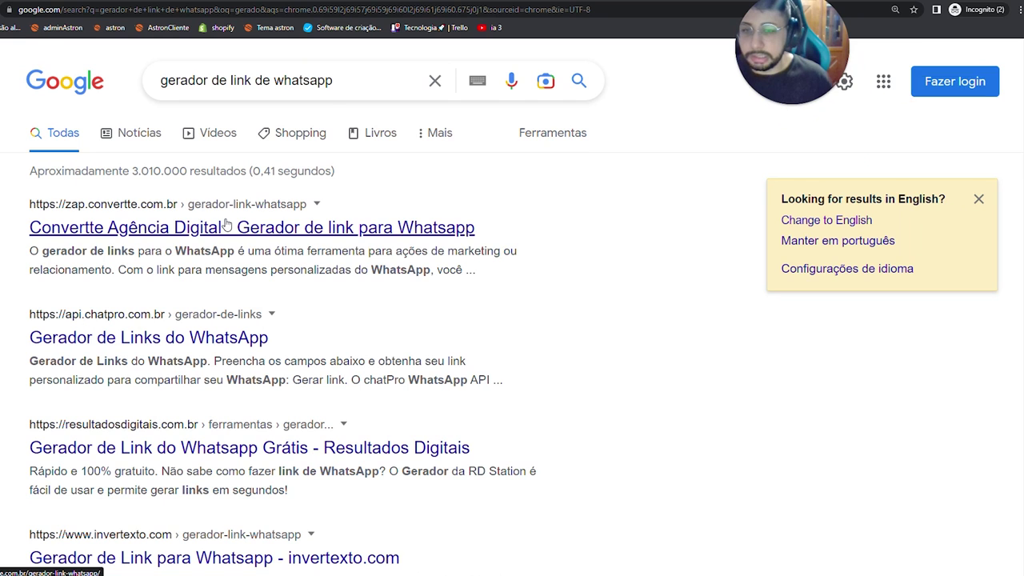
{"action": "left_click", "coordinate": [104, 227]}
{"action": "key", "text": "alt+Left"}
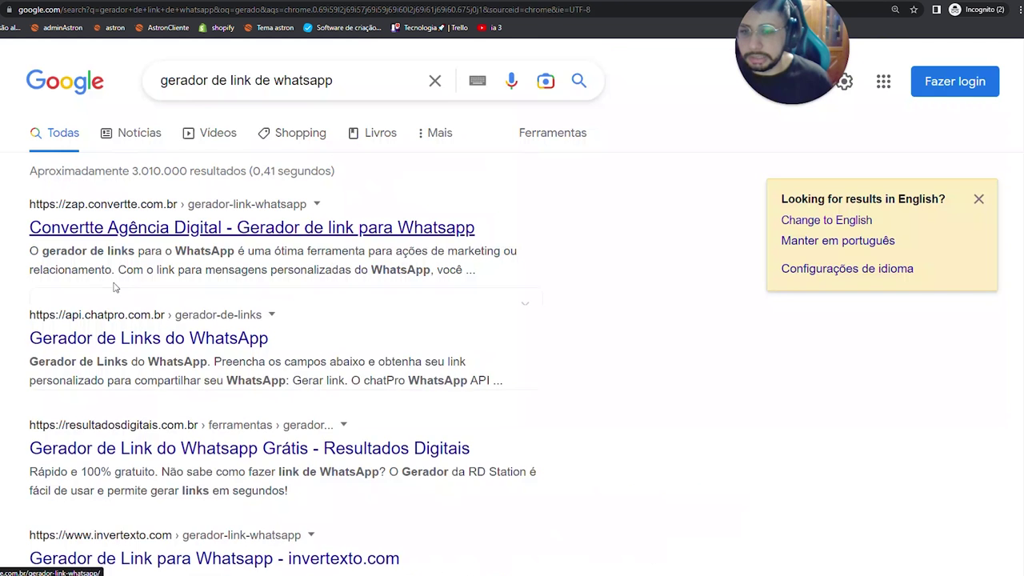
{"action": "left_click", "coordinate": [121, 449]}
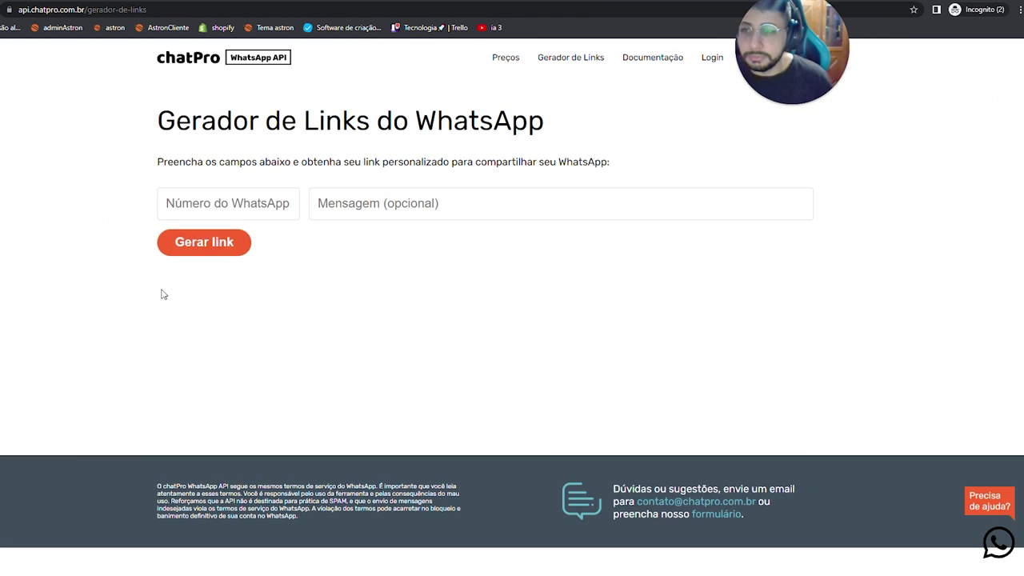
- Enter the store's phone number and the message 'Olá, me interessei…', generate the link, and copy it
{"action": "left_click", "coordinate": [228, 203]}
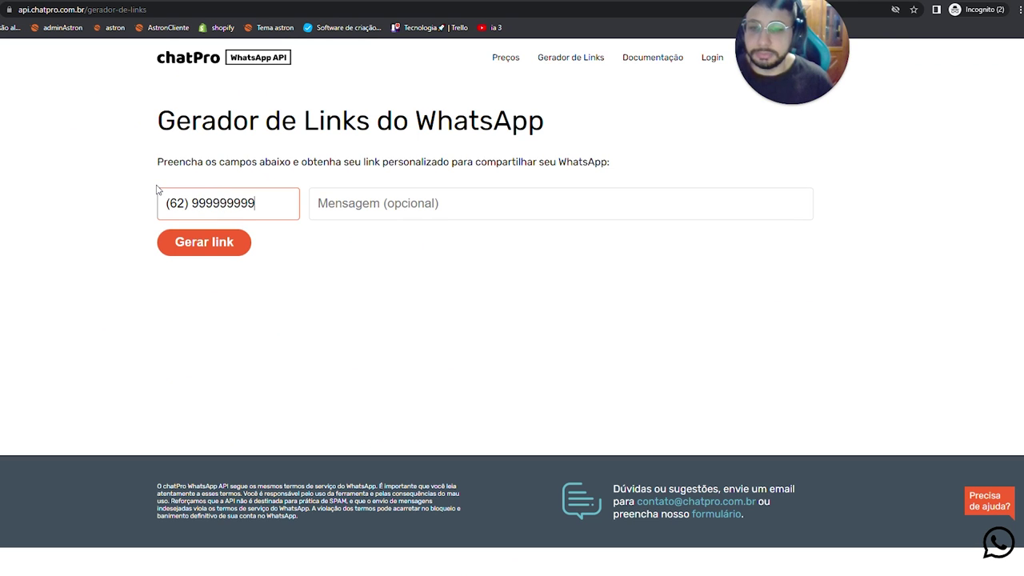
{"action": "key", "text": "Tab"}
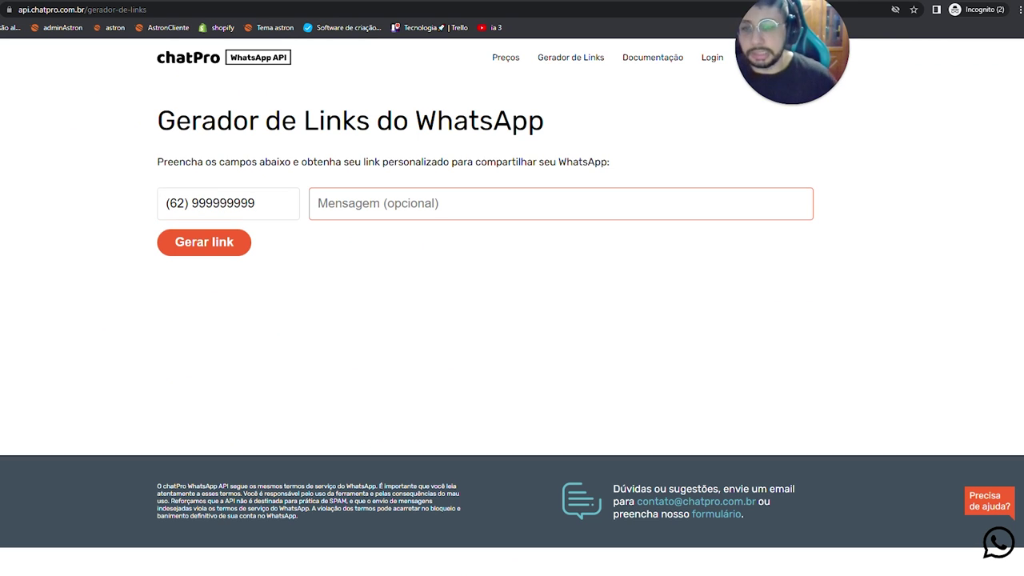
{"action": "key", "text": "Caps_Lock"}
{"action": "type", "text": "Ol"}
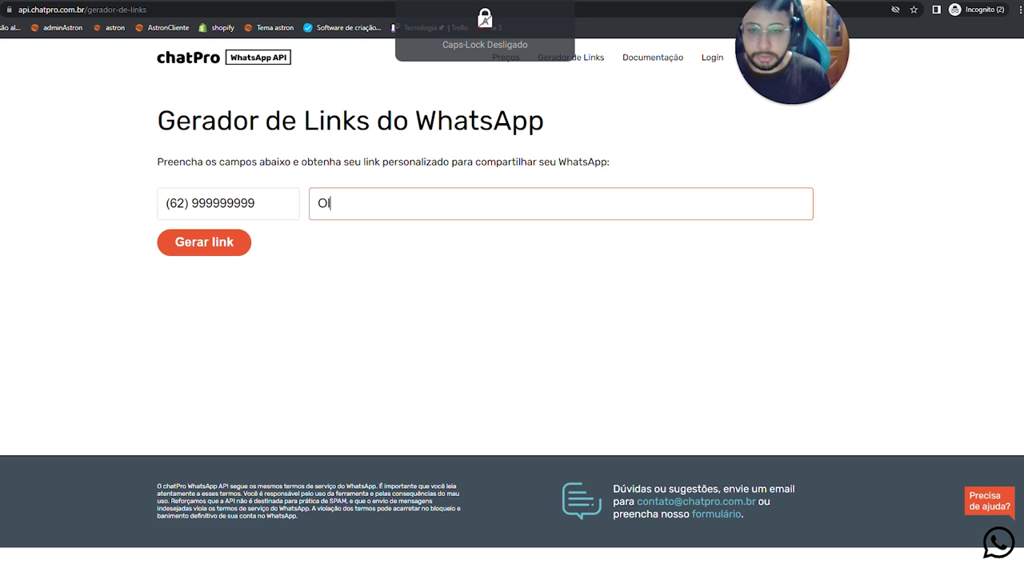
{"action": "type", "text": "á, me interessei na sua loja, poderia tirar algumas dúvidas?"}
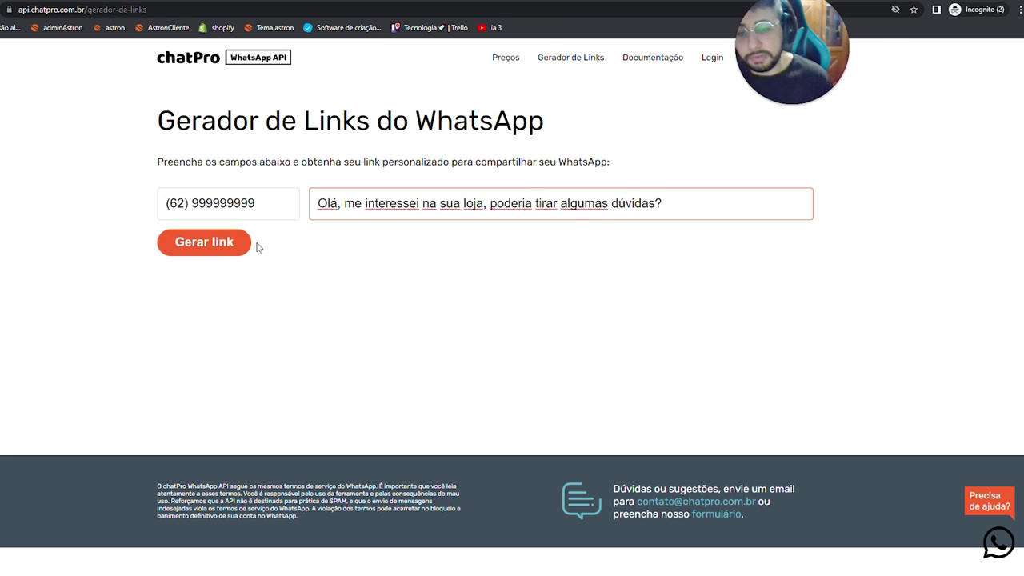
{"action": "left_click", "coordinate": [224, 251]}
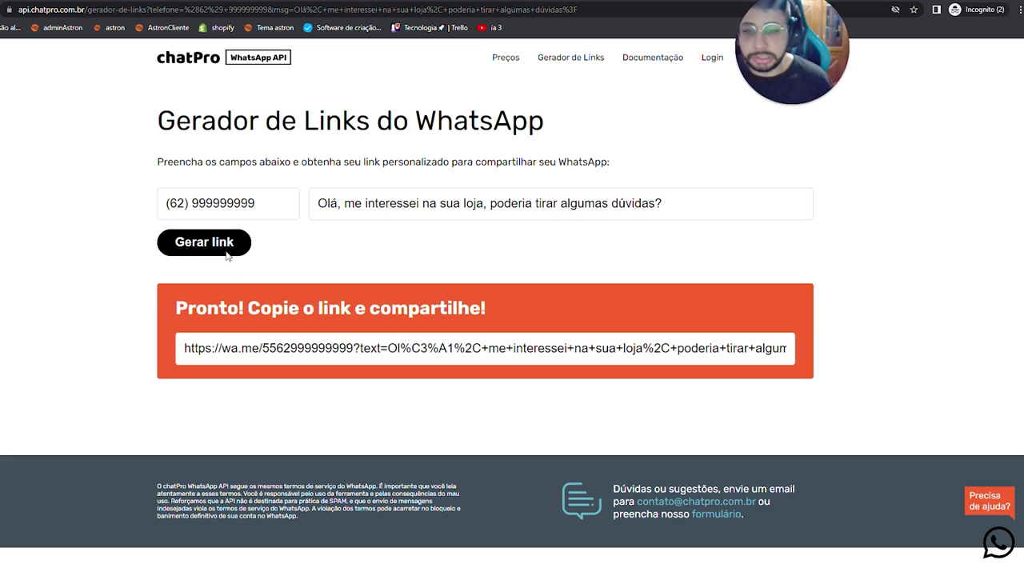
{"action": "left_click", "coordinate": [480, 348]}
{"action": "key", "text": "alt+Tab"}
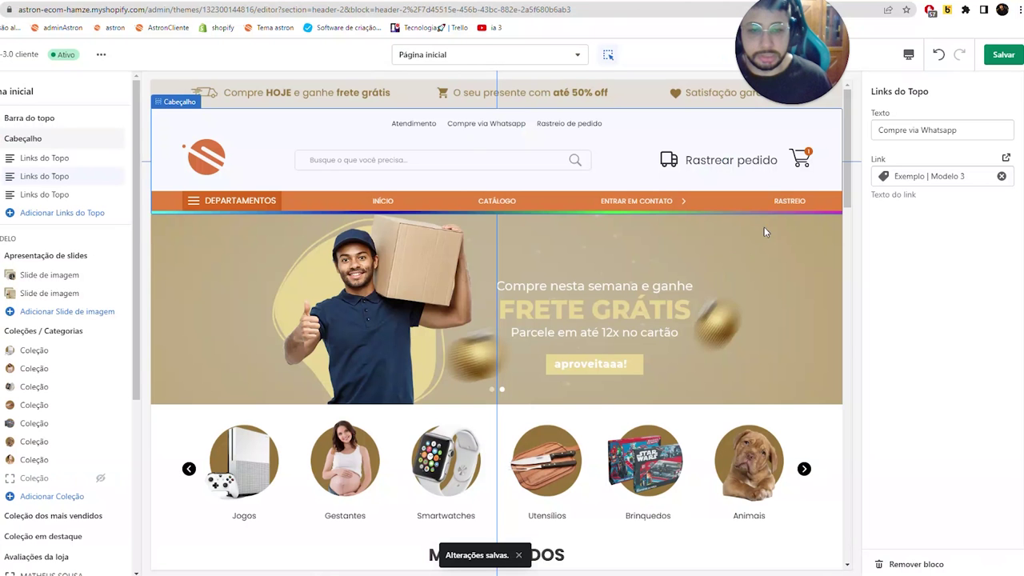
- Set the Compre via Whatsapp link to the pasted wa.me URL and save
{"action": "left_click", "coordinate": [944, 176]}
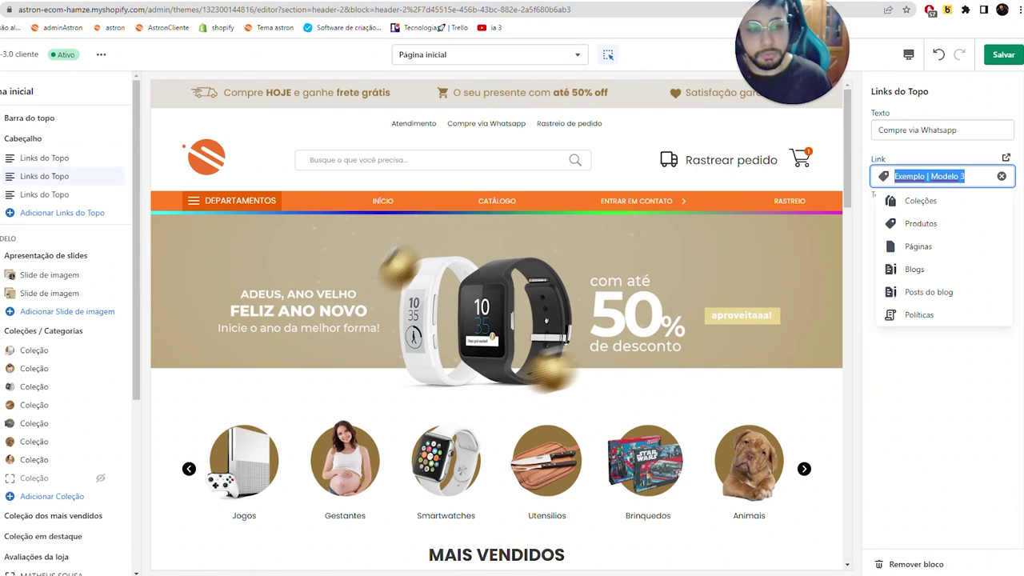
{"action": "key", "text": "ctrl+v"}
{"action": "key", "text": "Return"}
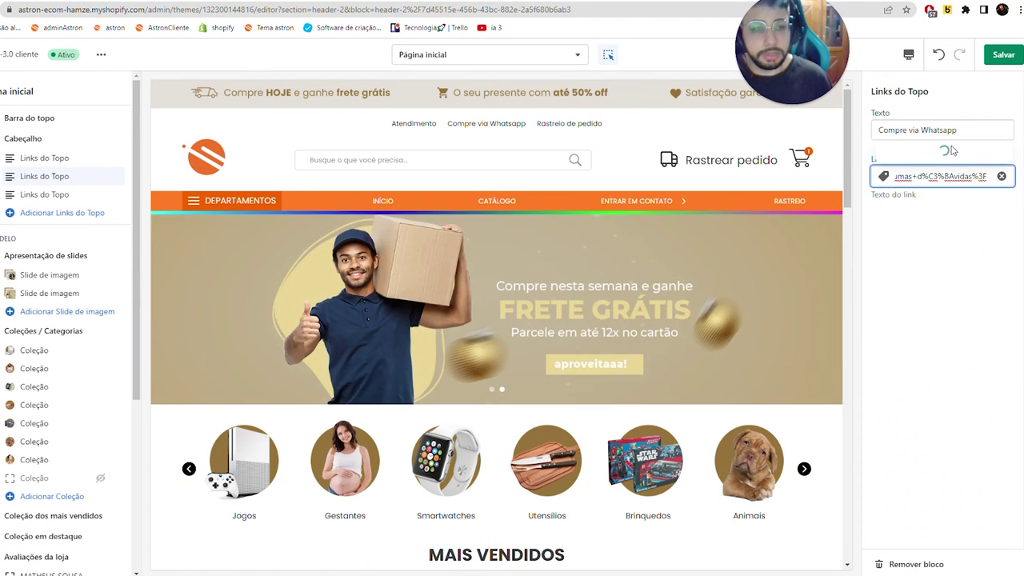
{"action": "left_click", "coordinate": [952, 129]}
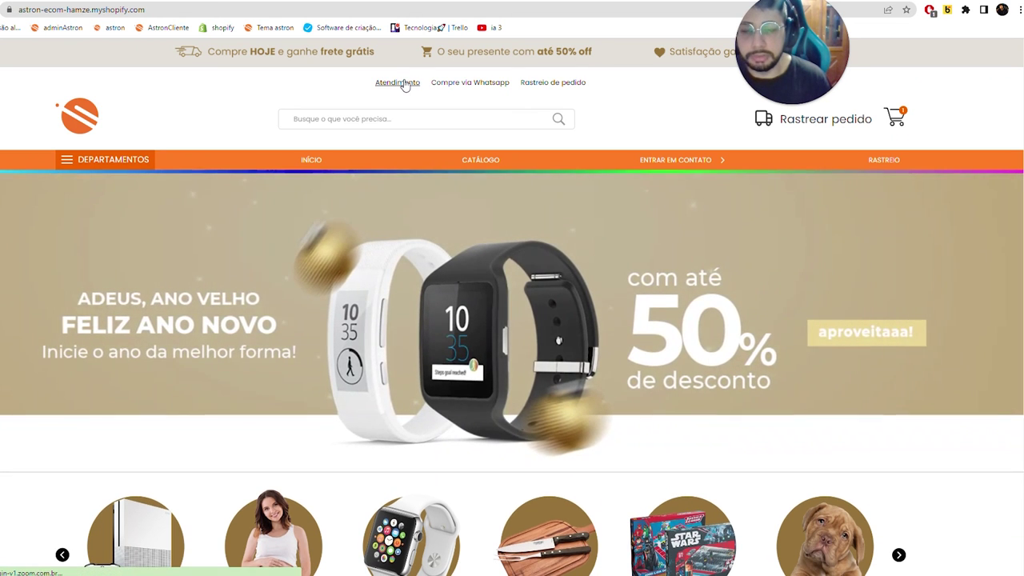
- Test the Atendimento and Compre via Whatsapp links on the live store, checking the prefilled chat message
{"action": "left_click", "coordinate": [405, 83]}
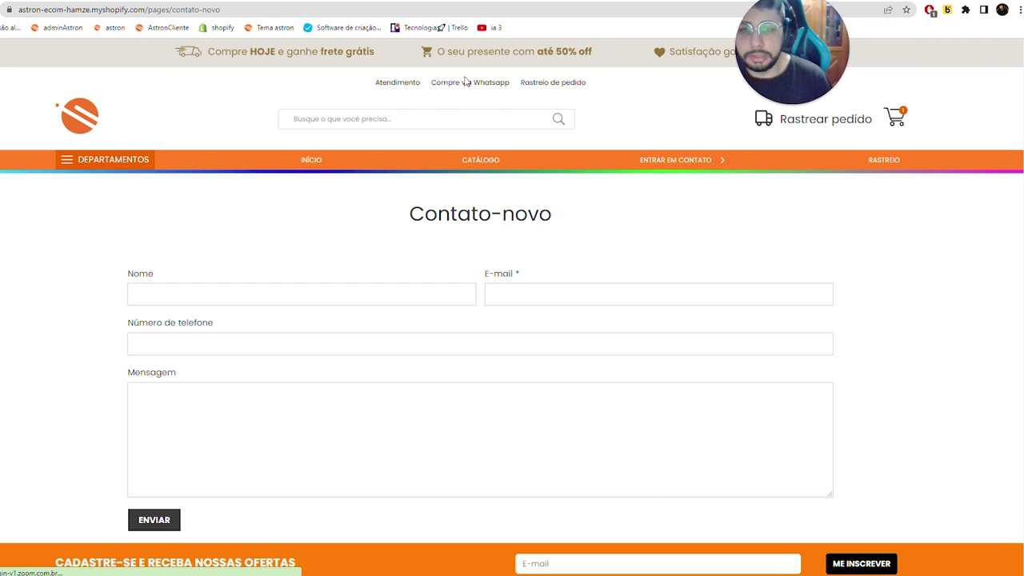
{"action": "left_click", "coordinate": [470, 83]}
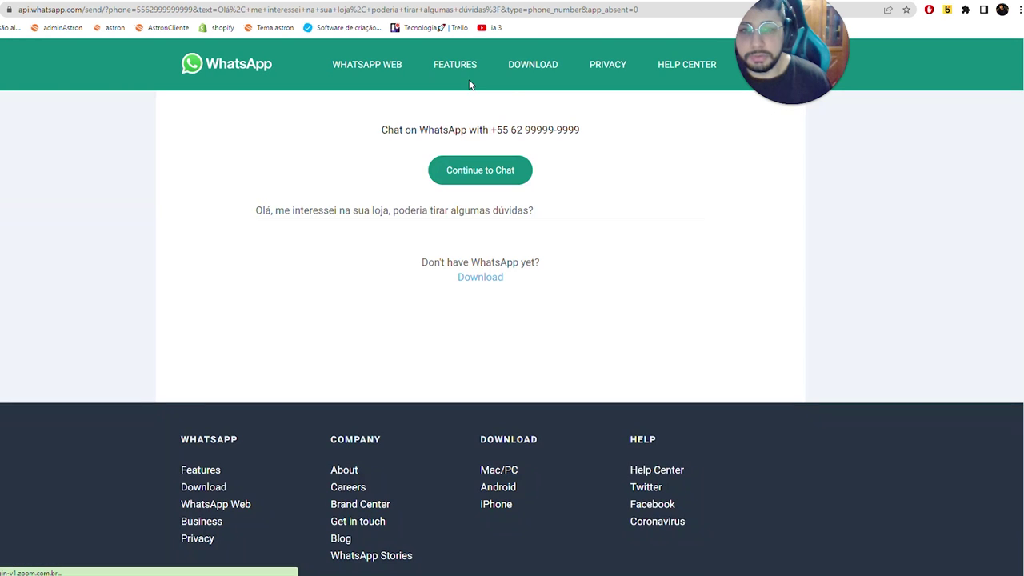
{"action": "left_click_drag", "start_coordinate": [296, 195], "coordinate": [540, 211]}
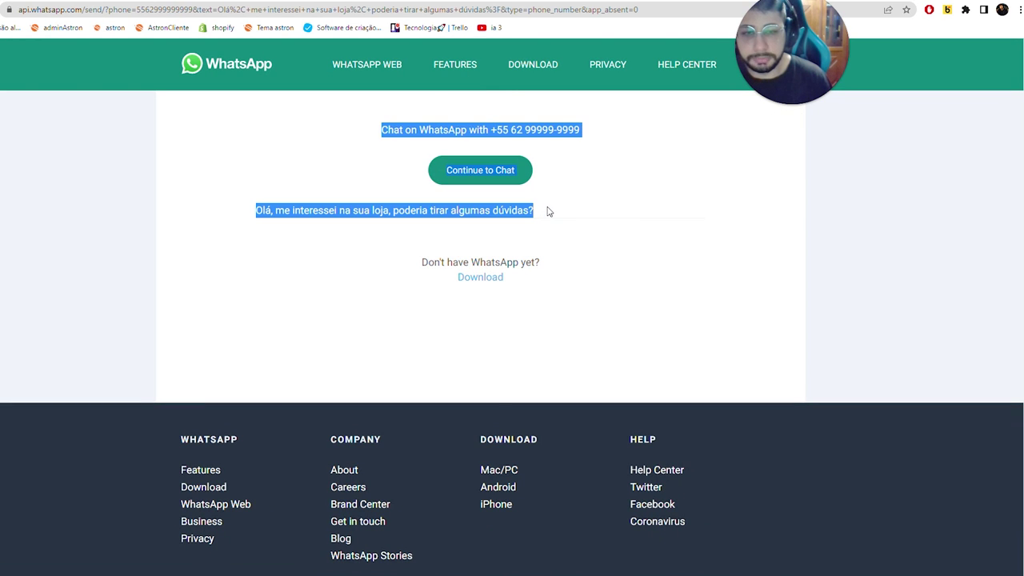
{"action": "left_click", "coordinate": [549, 211]}
{"action": "key", "text": "alt+Left"}
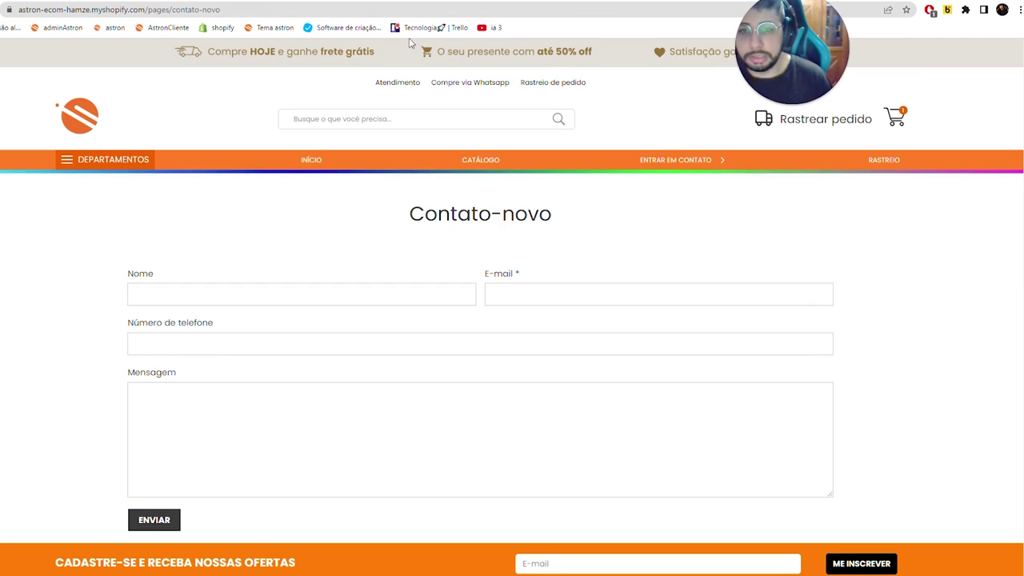
{"action": "key", "text": "alt+Left"}
{"action": "key", "text": "alt+Left"}
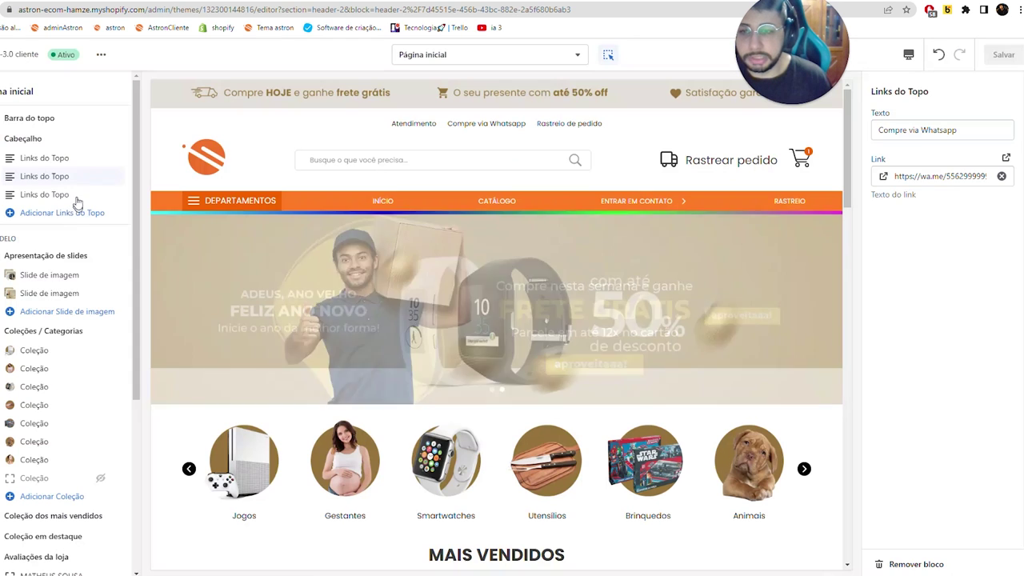
- Select the third top-link block, Rastreio de pedido, and set its link to the Rastreio page
{"action": "left_click", "coordinate": [76, 195]}
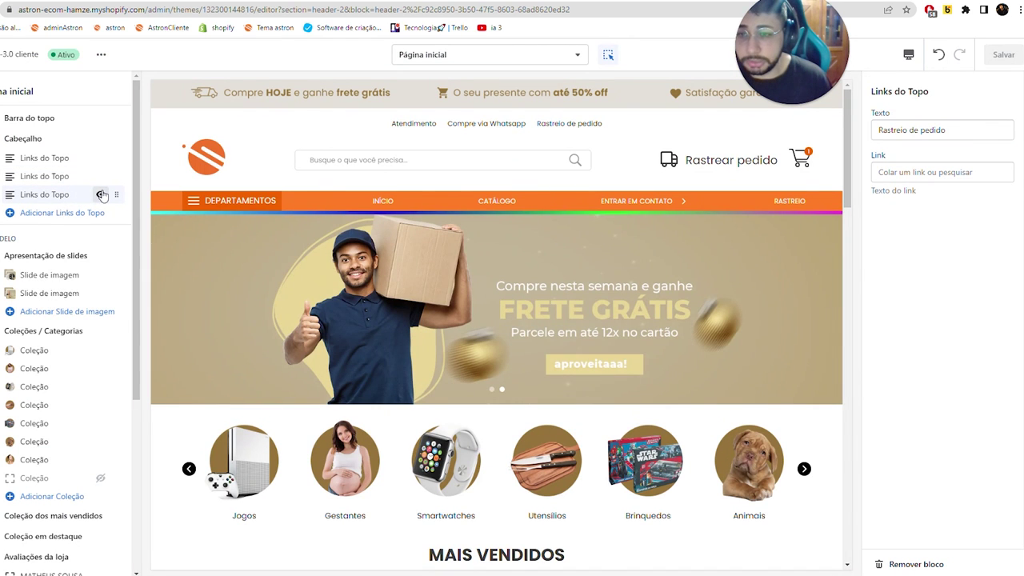
{"action": "left_click", "coordinate": [100, 195]}
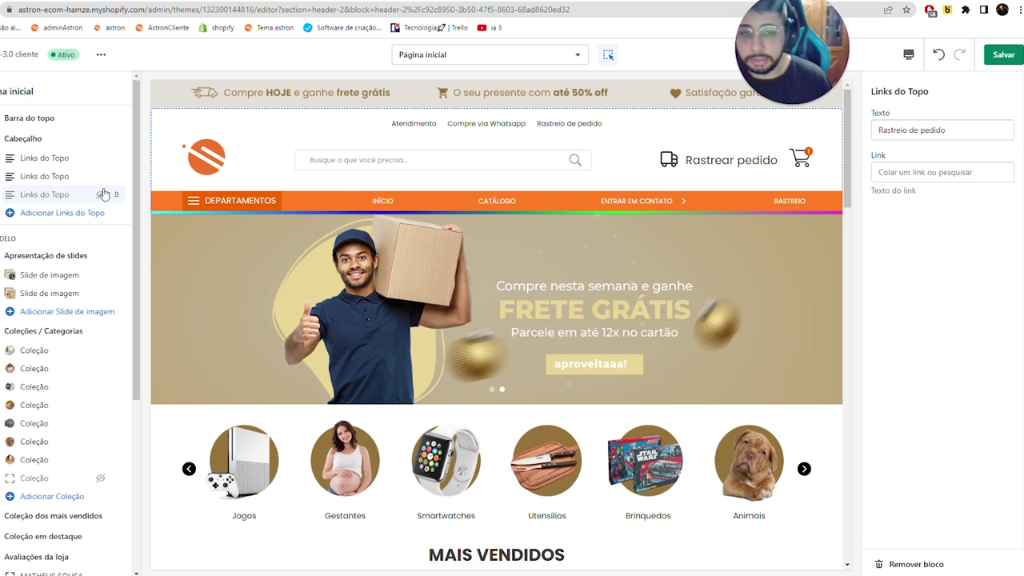
{"action": "left_click", "coordinate": [100, 194]}
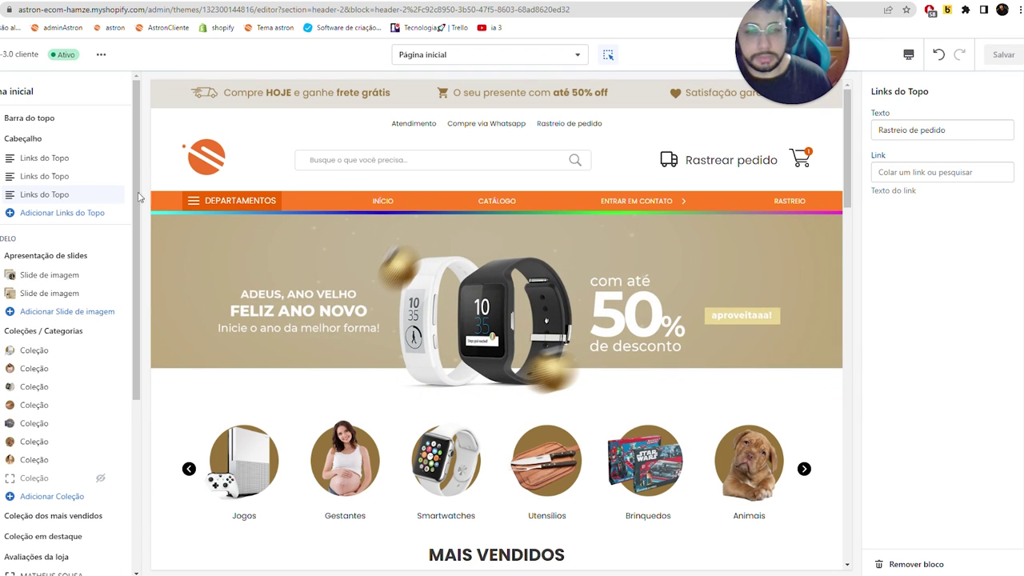
{"action": "left_click", "coordinate": [896, 173]}
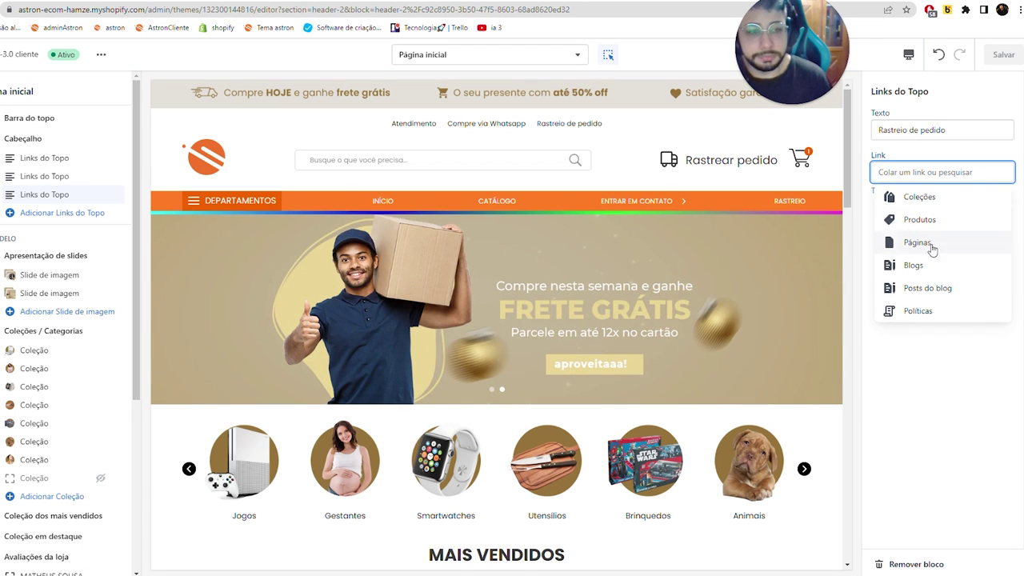
{"action": "left_click", "coordinate": [931, 239]}
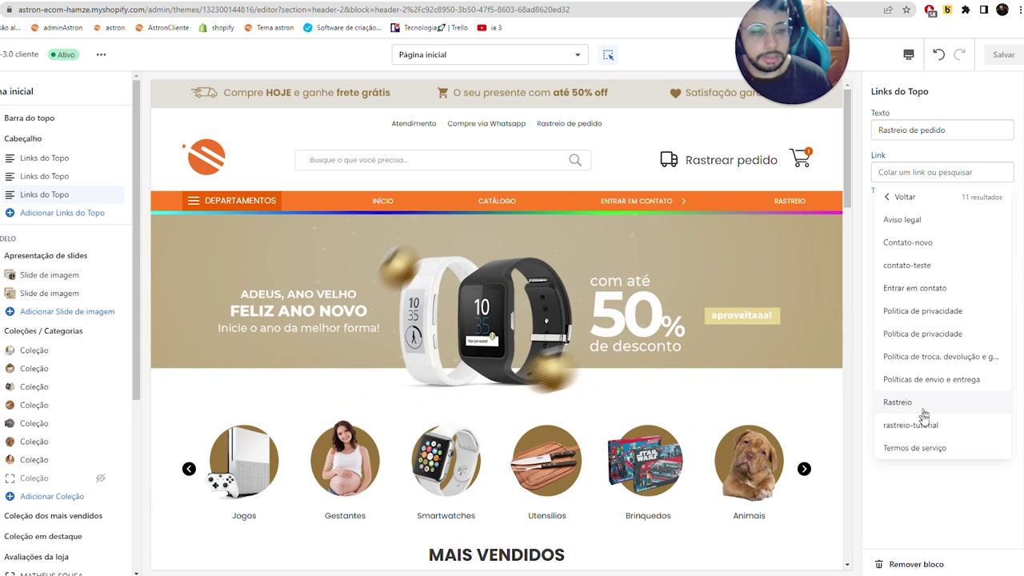
{"action": "left_click", "coordinate": [923, 408]}
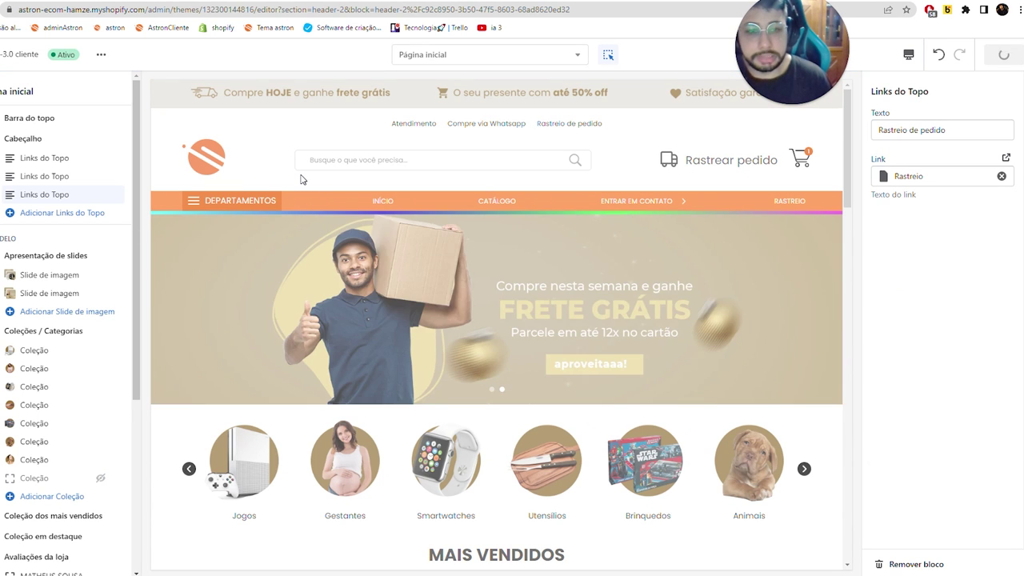
{"action": "scroll", "coordinate": [301, 179], "scroll_direction": "down", "scroll_amount": 4}
{"action": "scroll", "coordinate": [288, 200], "scroll_direction": "down", "scroll_amount": 4}
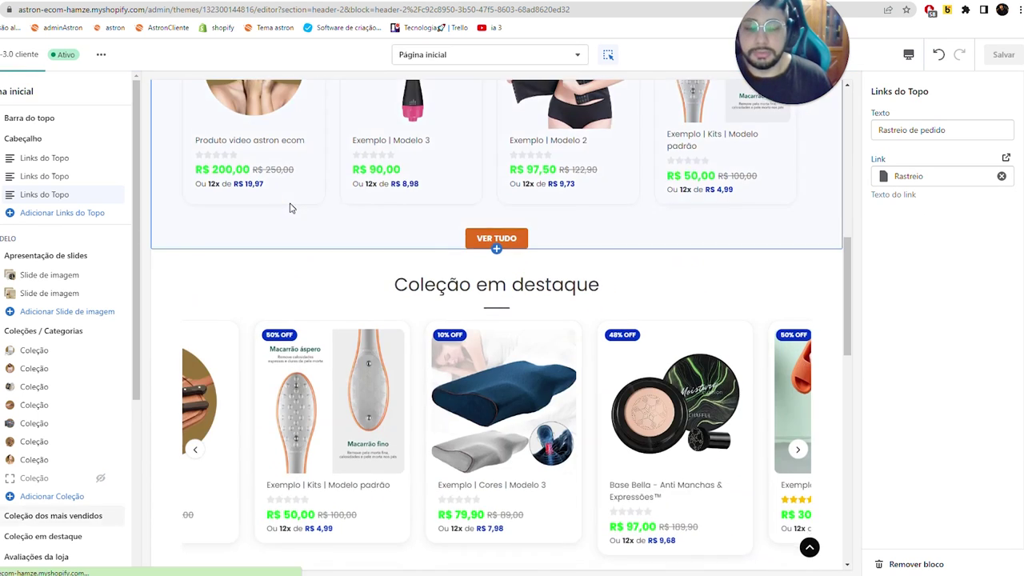
{"action": "scroll", "coordinate": [485, 248], "scroll_direction": "down", "scroll_amount": 2}
{"action": "scroll", "coordinate": [40, 320], "scroll_direction": "down", "scroll_amount": 2}
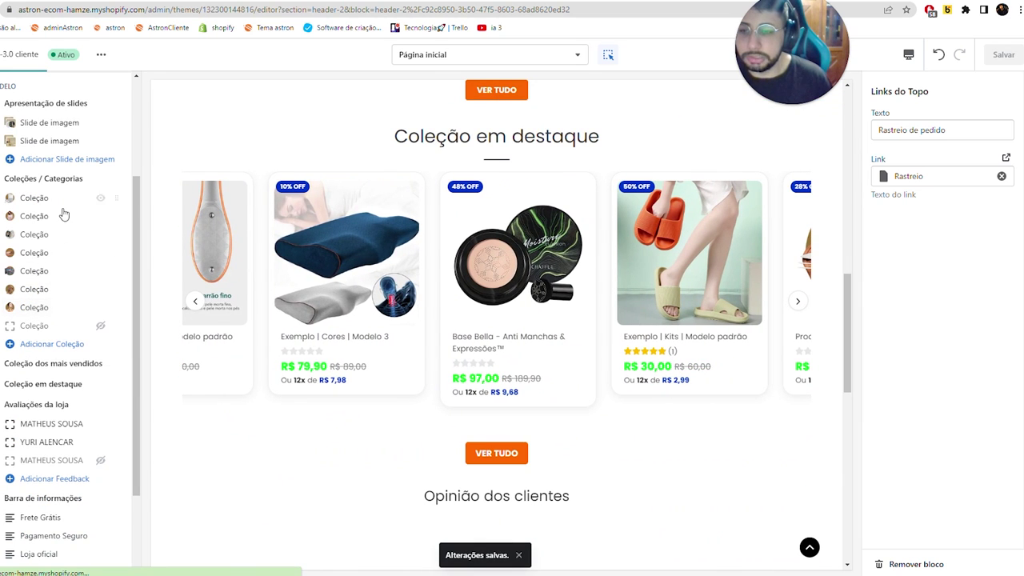
{"action": "scroll", "coordinate": [419, 254], "scroll_direction": "down", "scroll_amount": 4}
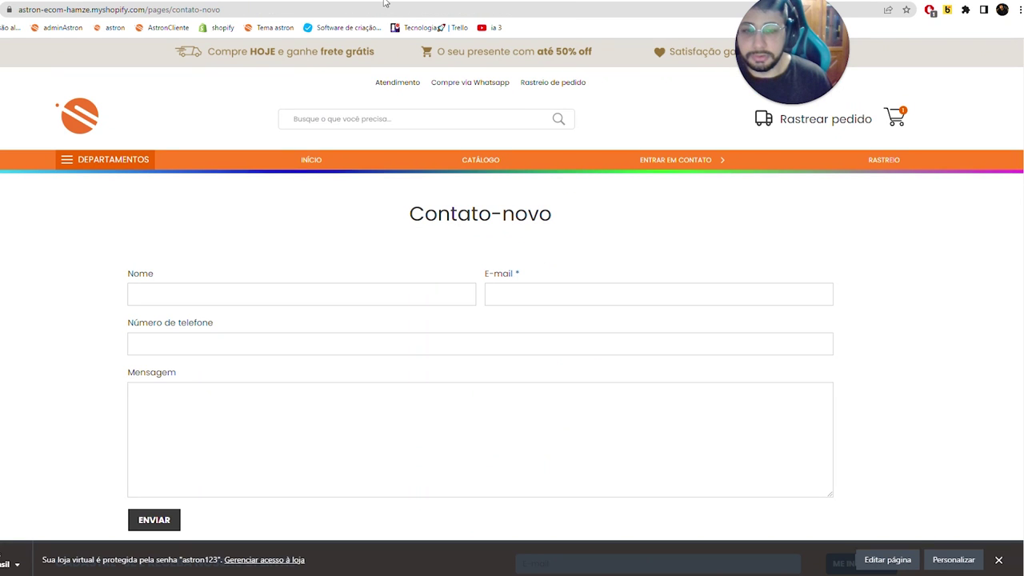
{"action": "left_click", "coordinate": [311, 160]}
{"action": "scroll", "coordinate": [390, 202], "scroll_direction": "down", "scroll_amount": 15}
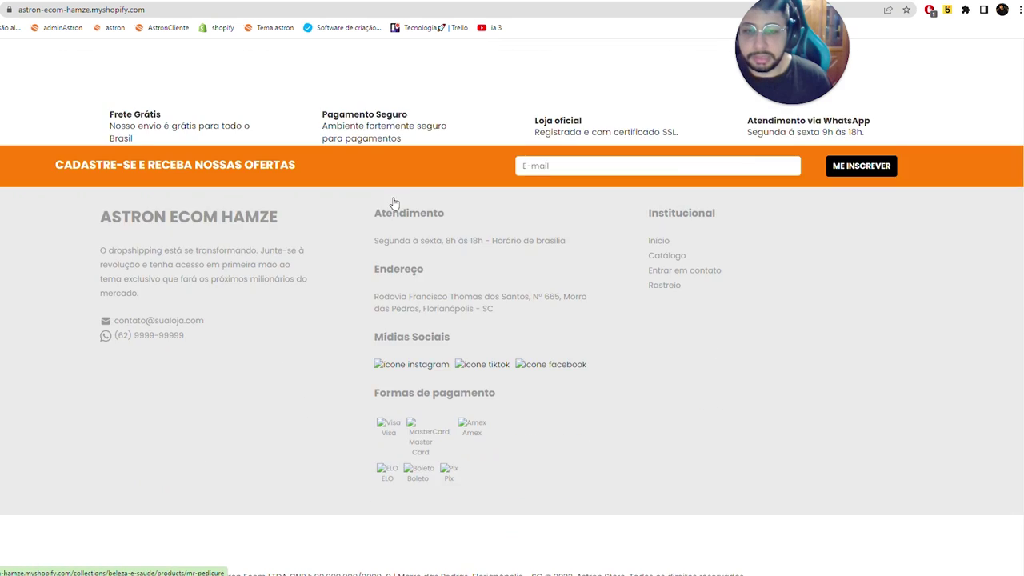
{"action": "scroll", "coordinate": [394, 203], "scroll_direction": "up", "scroll_amount": 6}
{"action": "scroll", "coordinate": [395, 226], "scroll_direction": "down", "scroll_amount": 2}
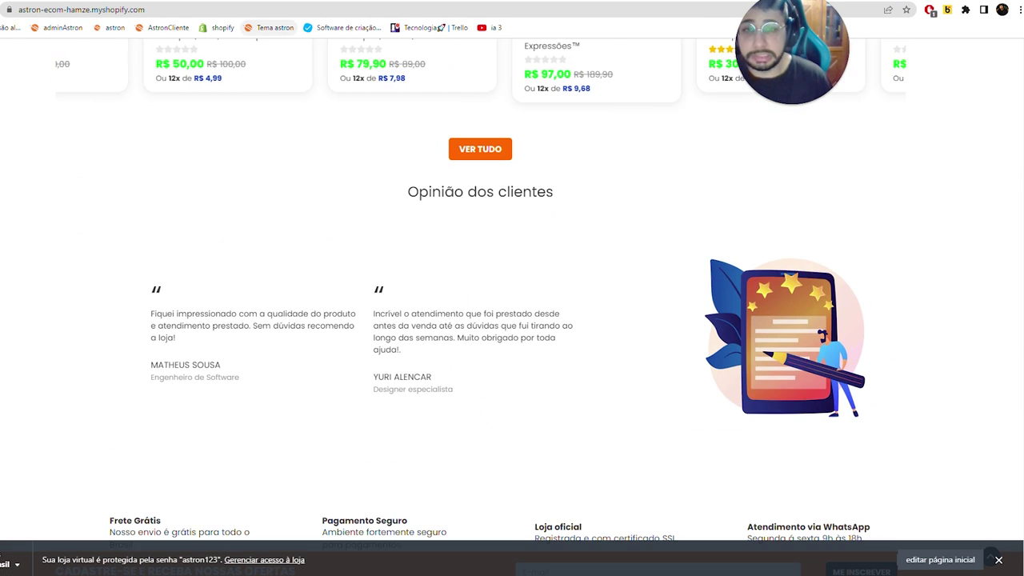
{"action": "key", "text": "Home"}
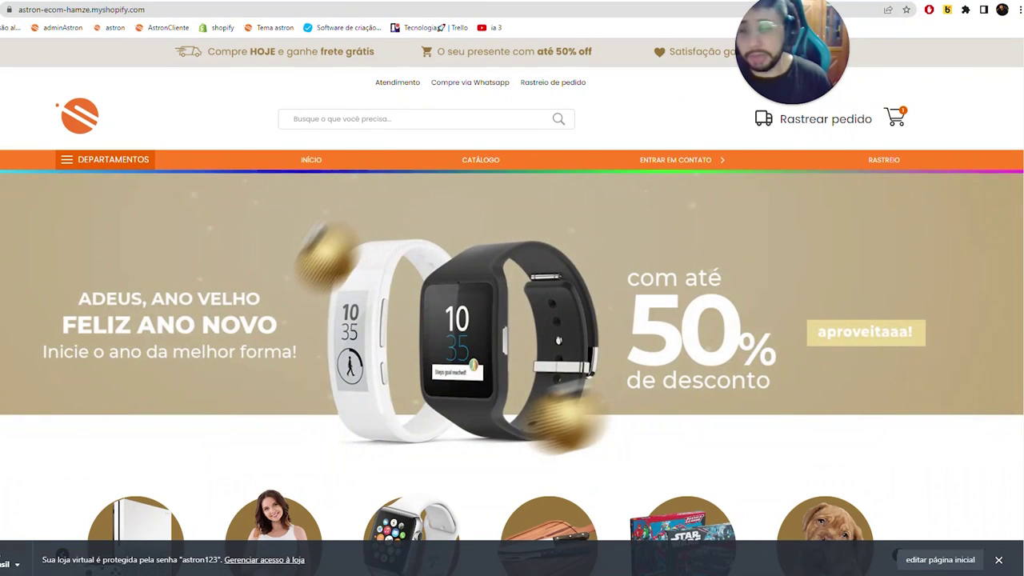
{"action": "scroll", "coordinate": [441, 174], "scroll_direction": "down", "scroll_amount": 10}
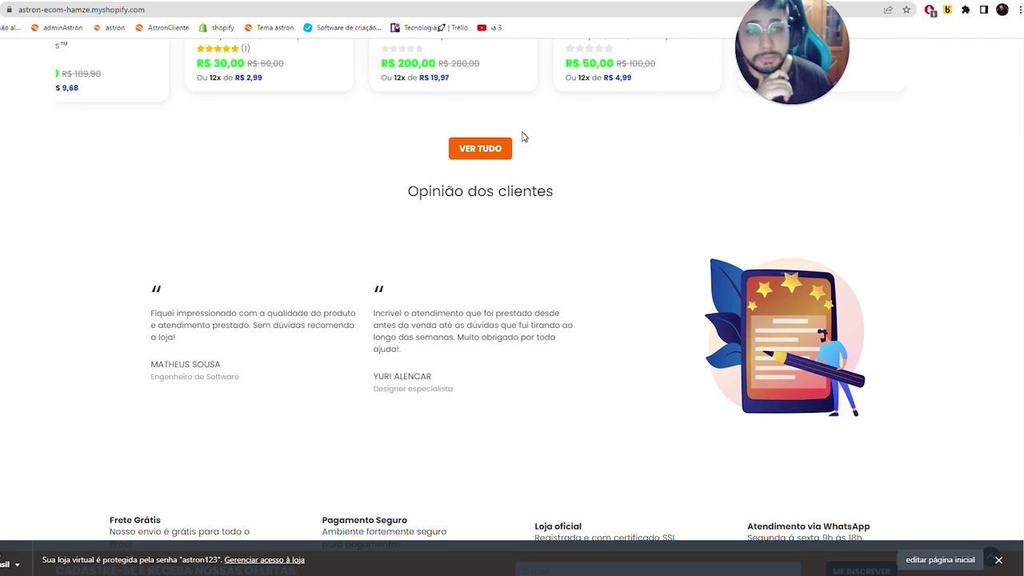
{"action": "key", "text": "alt+Left"}
{"action": "key", "text": "alt+Left"}
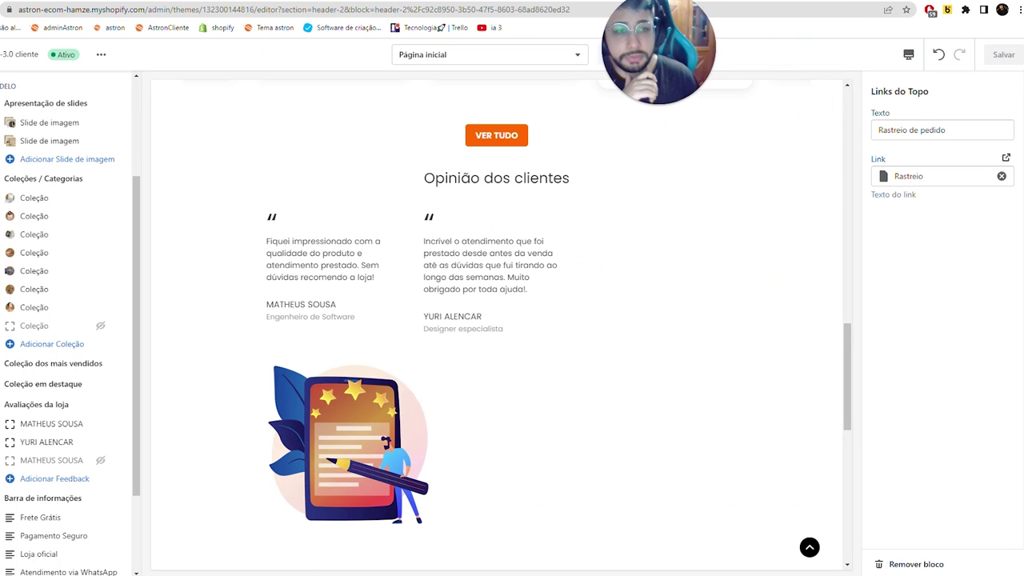
- Preview the homepage at mobile width, opening and closing the navigation menu and scrolling through
{"action": "left_click", "coordinate": [909, 55]}
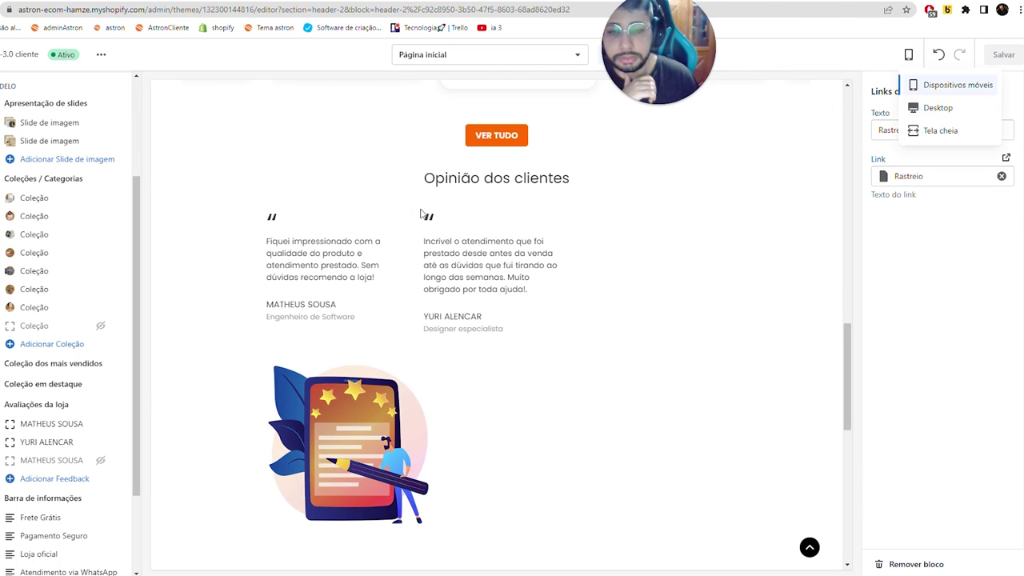
{"action": "left_click", "coordinate": [952, 85]}
{"action": "scroll", "coordinate": [422, 214], "scroll_direction": "up", "scroll_amount": 5}
{"action": "scroll", "coordinate": [422, 213], "scroll_direction": "up", "scroll_amount": 5}
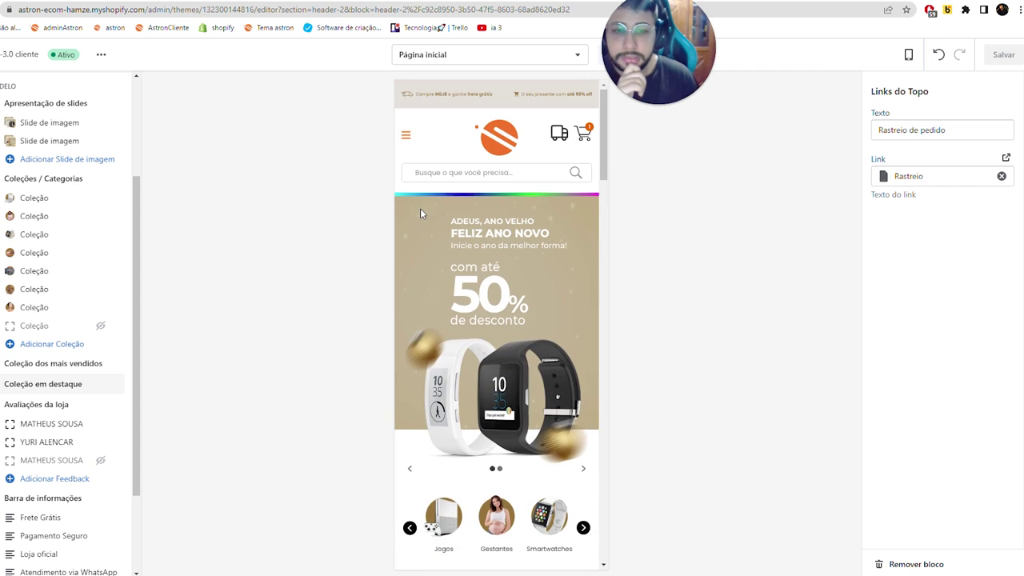
{"action": "left_click", "coordinate": [406, 138]}
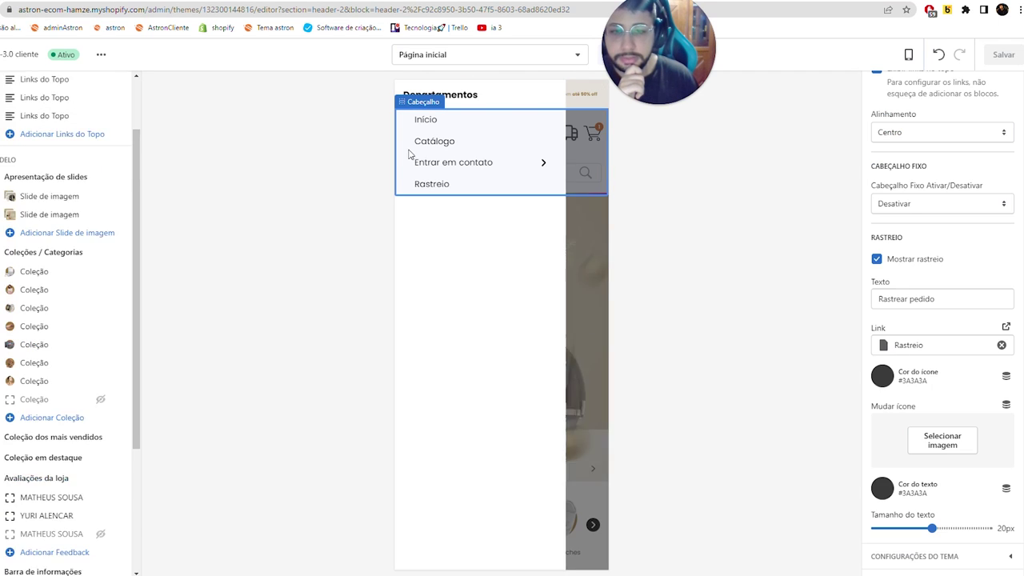
{"action": "left_click", "coordinate": [414, 144]}
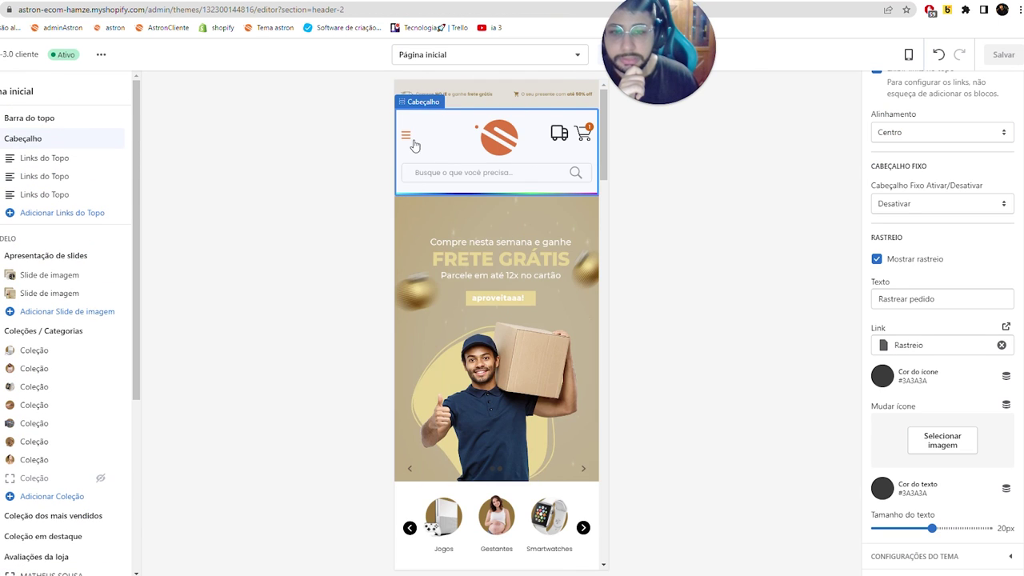
{"action": "scroll", "coordinate": [502, 273], "scroll_direction": "down", "scroll_amount": 5}
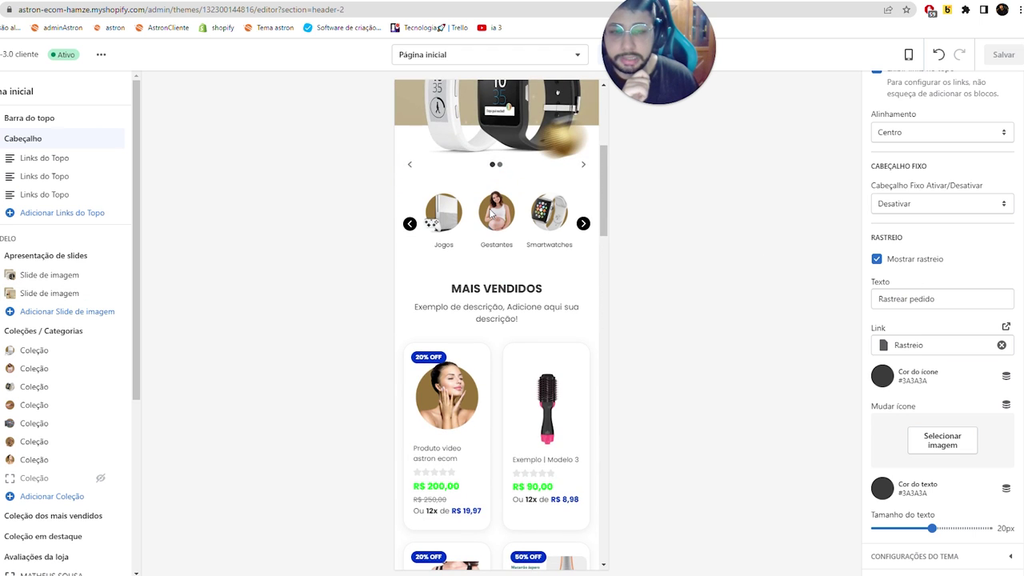
{"action": "scroll", "coordinate": [491, 214], "scroll_direction": "down", "scroll_amount": 8}
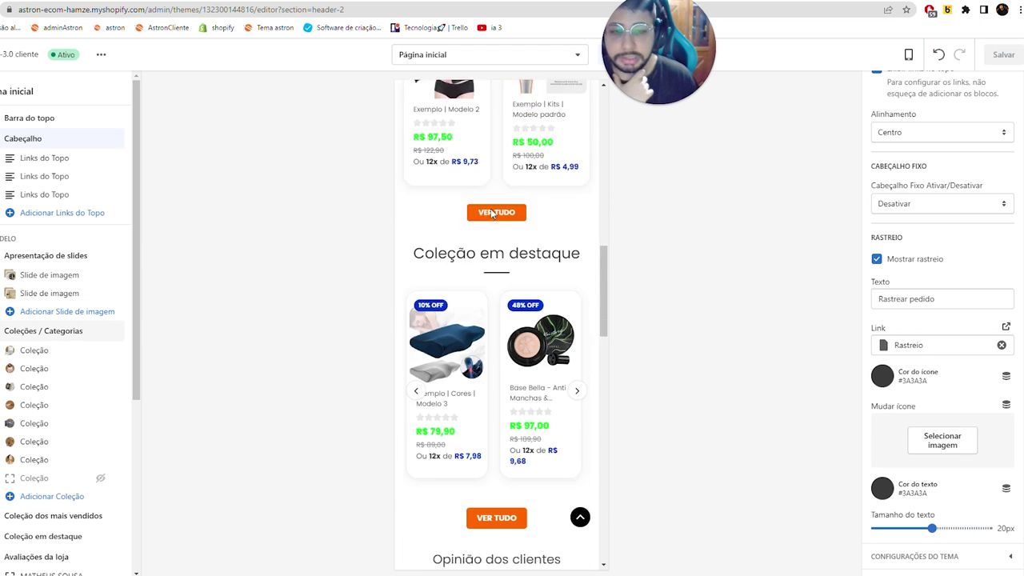
{"action": "scroll", "coordinate": [491, 214], "scroll_direction": "down", "scroll_amount": 8}
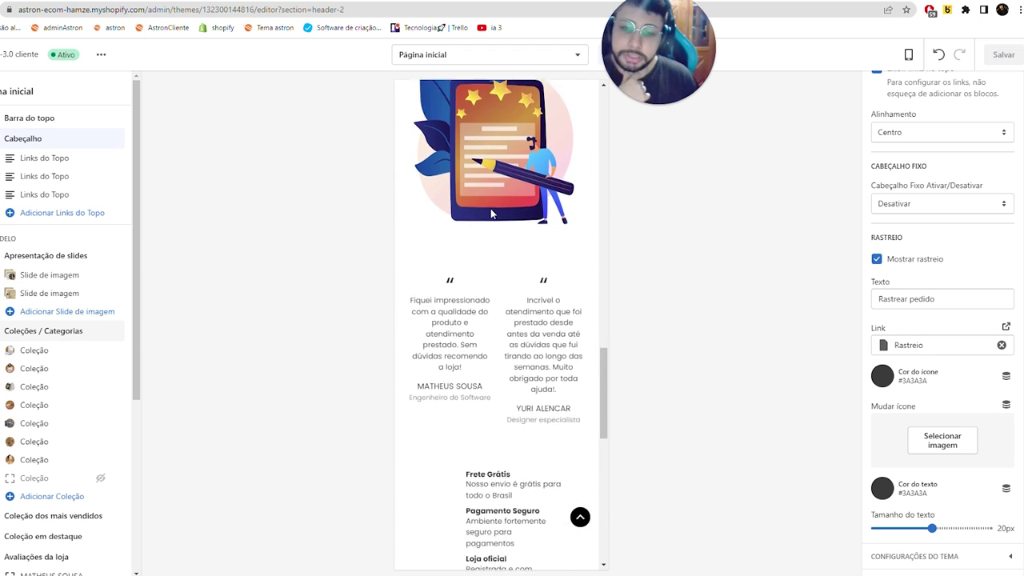
{"action": "scroll", "coordinate": [490, 208], "scroll_direction": "up", "scroll_amount": 4}
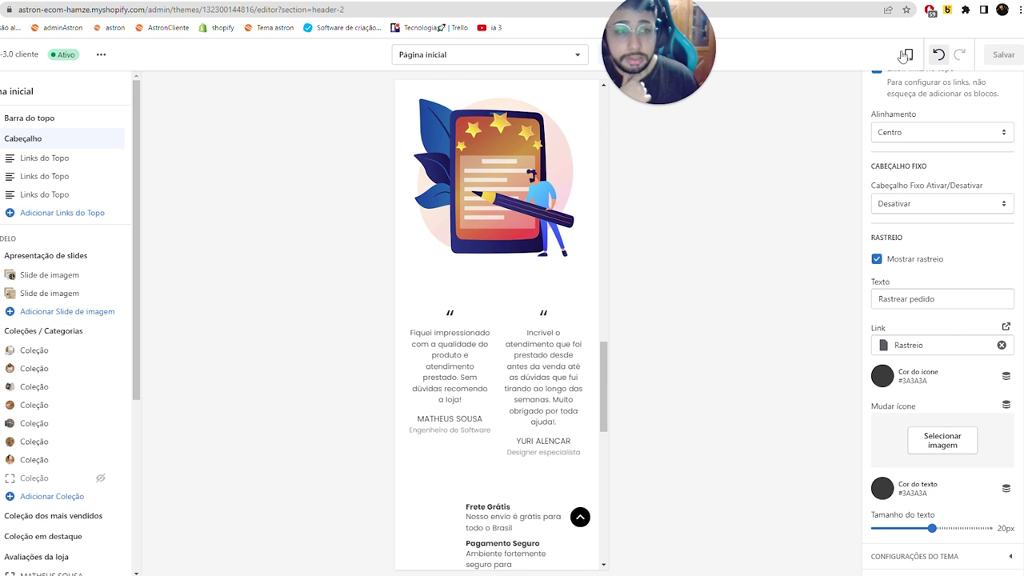
- Switch the preview back to desktop and open the Avaliações da loja section settings
{"action": "left_click", "coordinate": [909, 55]}
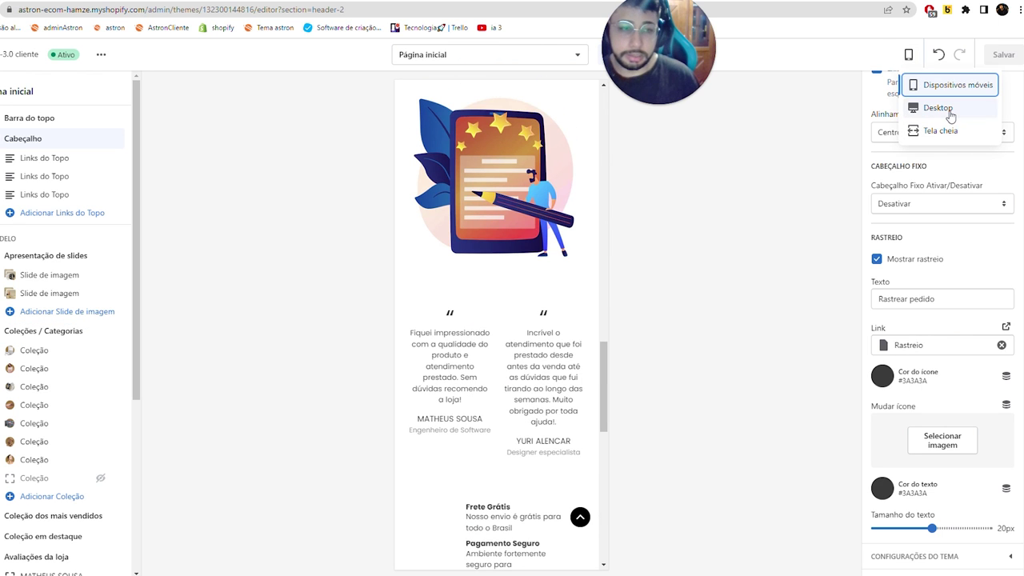
{"action": "left_click", "coordinate": [950, 115]}
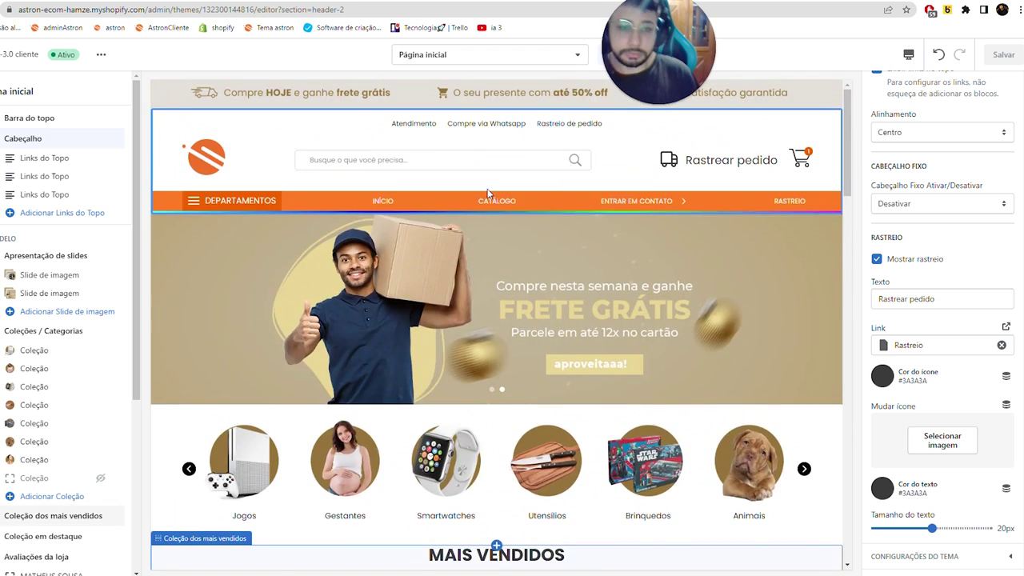
{"action": "scroll", "coordinate": [490, 193], "scroll_direction": "down", "scroll_amount": 10}
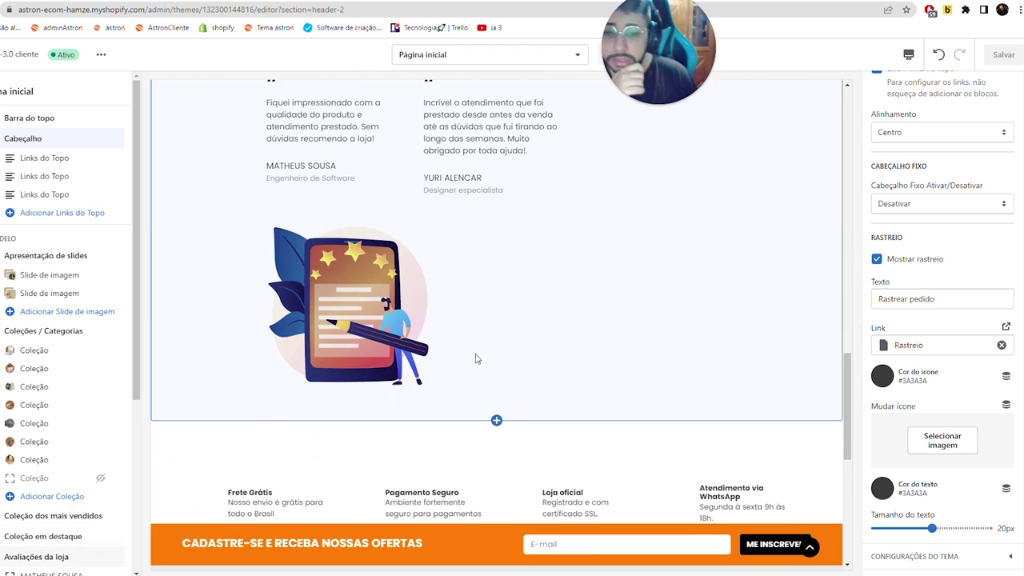
{"action": "scroll", "coordinate": [476, 358], "scroll_direction": "down", "scroll_amount": 3}
{"action": "scroll", "coordinate": [352, 304], "scroll_direction": "up", "scroll_amount": 5}
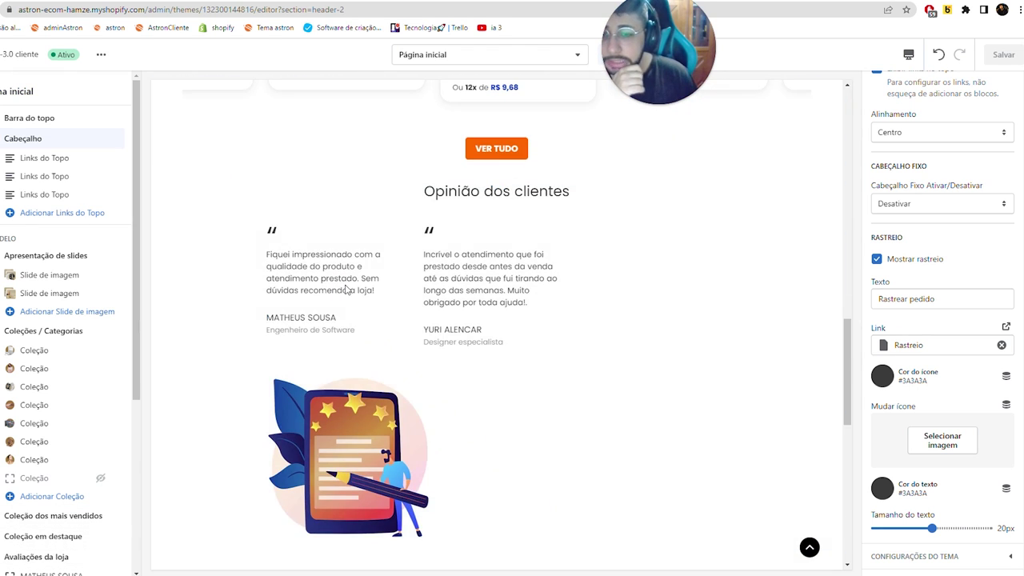
{"action": "scroll", "coordinate": [32, 389], "scroll_direction": "down", "scroll_amount": 5}
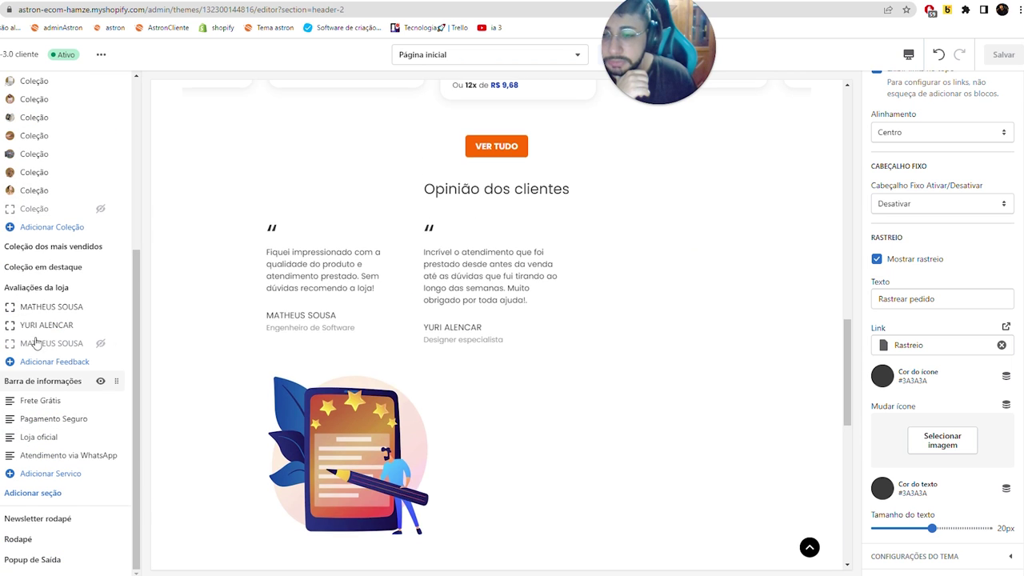
{"action": "left_click", "coordinate": [34, 288]}
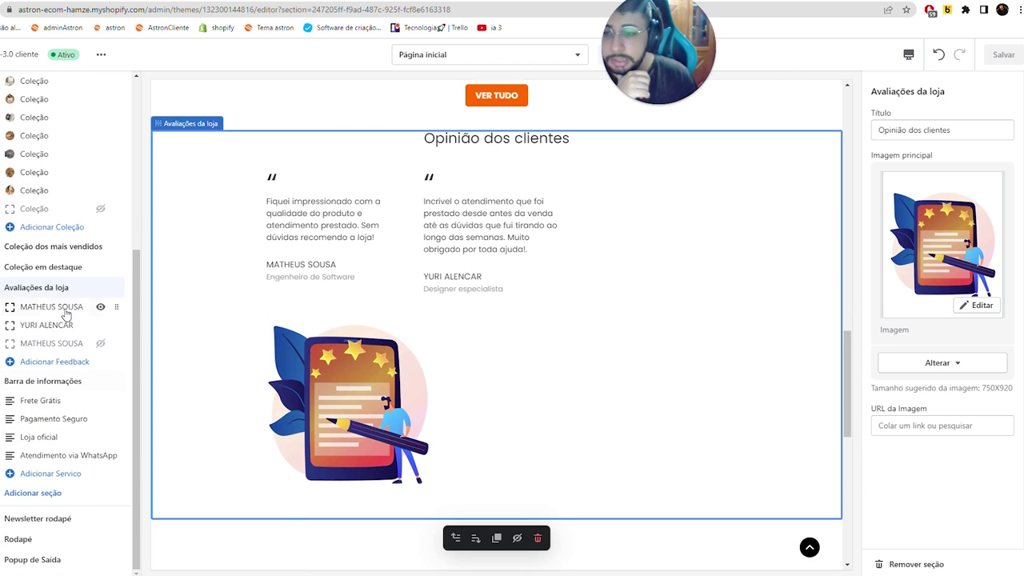
- Replace the customer name in both review blocks with the new client name
{"action": "left_click", "coordinate": [504, 286]}
{"action": "triple_click", "coordinate": [912, 212]}
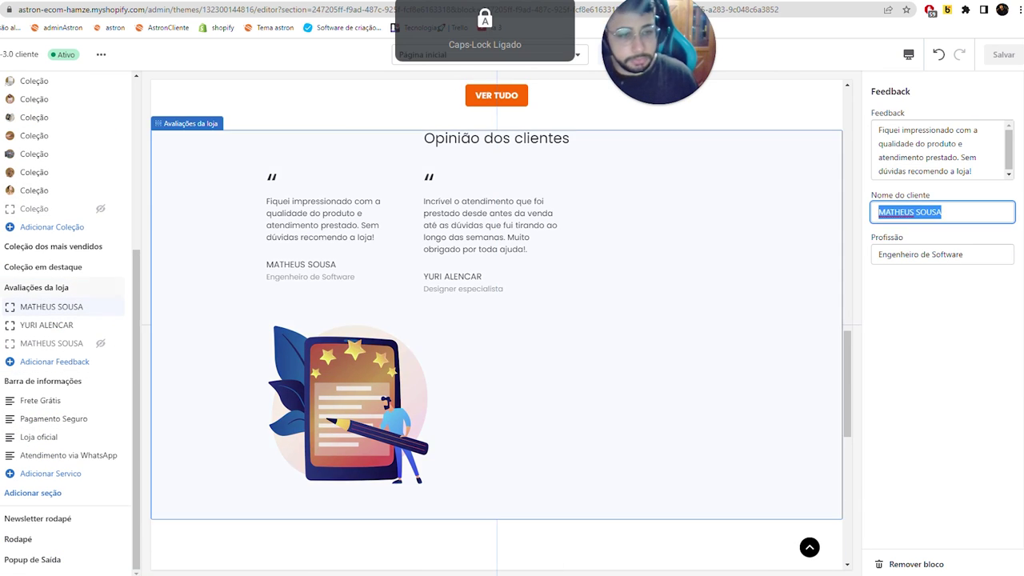
{"action": "type", "text": "JA"}
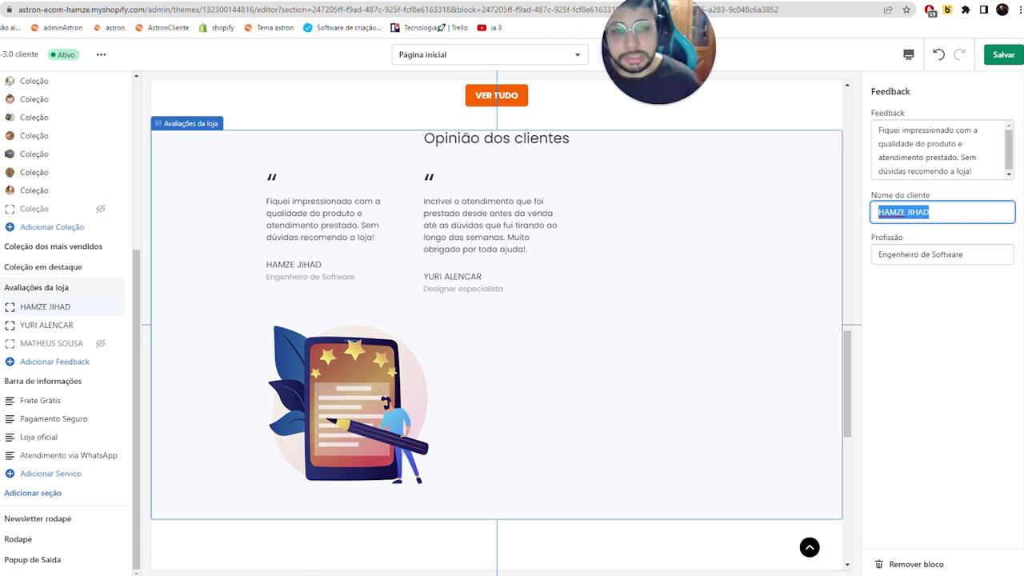
{"action": "left_click", "coordinate": [47, 324]}
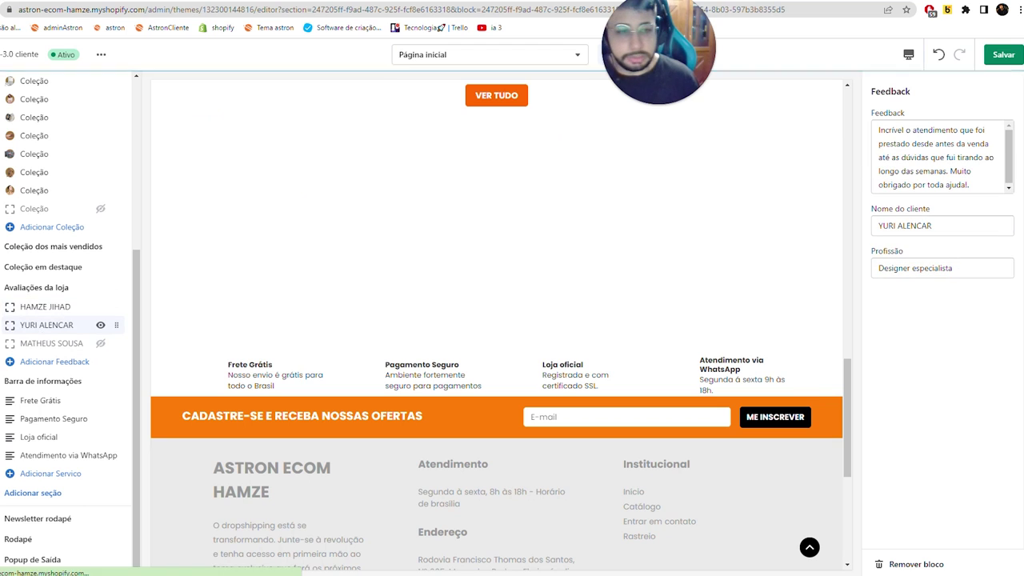
{"action": "triple_click", "coordinate": [932, 226]}
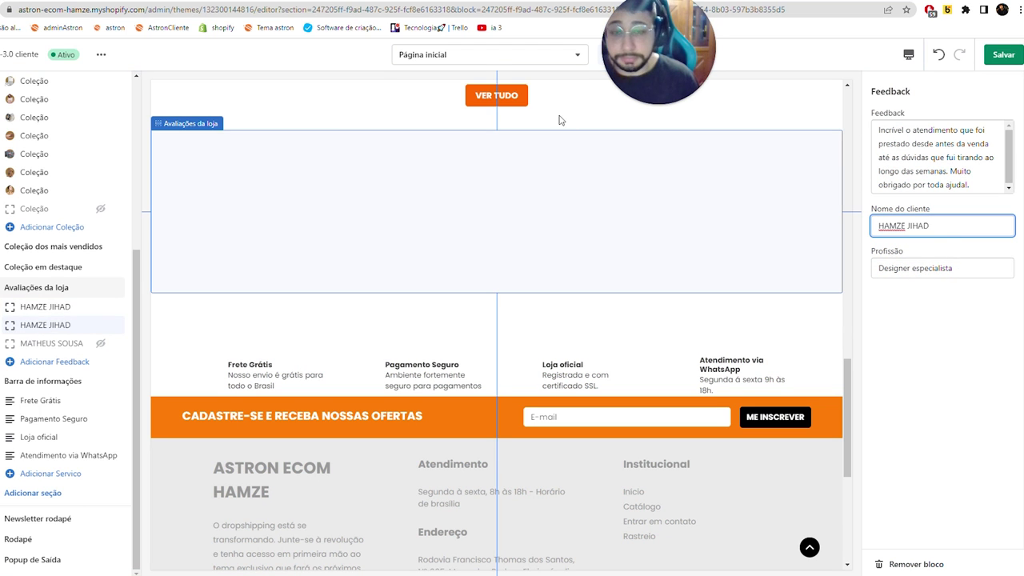
- Save the theme and reload the live storefront to check the renamed reviews
{"action": "left_click", "coordinate": [1013, 54]}
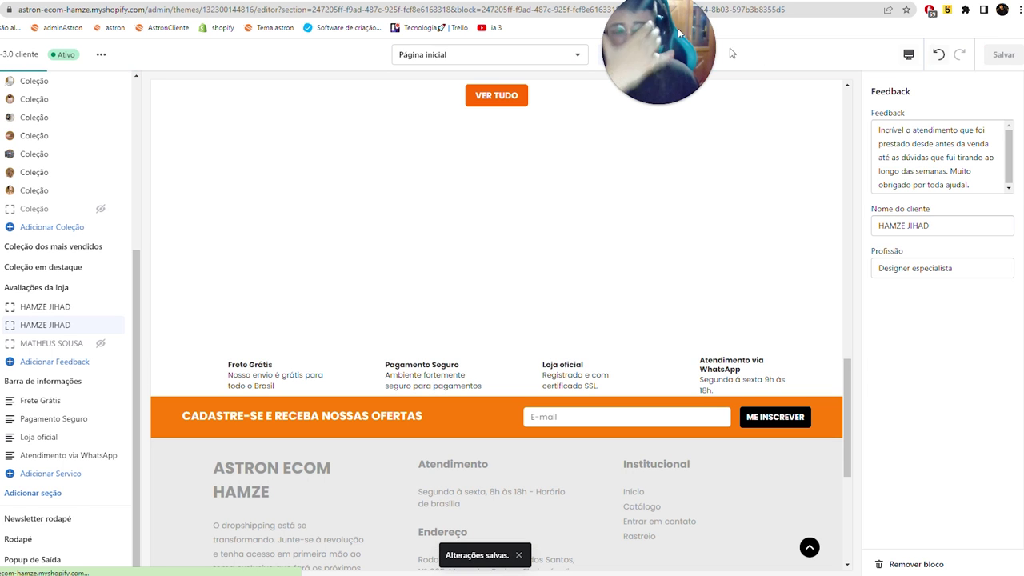
{"action": "key", "text": "ctrl+Tab"}
{"action": "key", "text": "ctrl+Tab"}
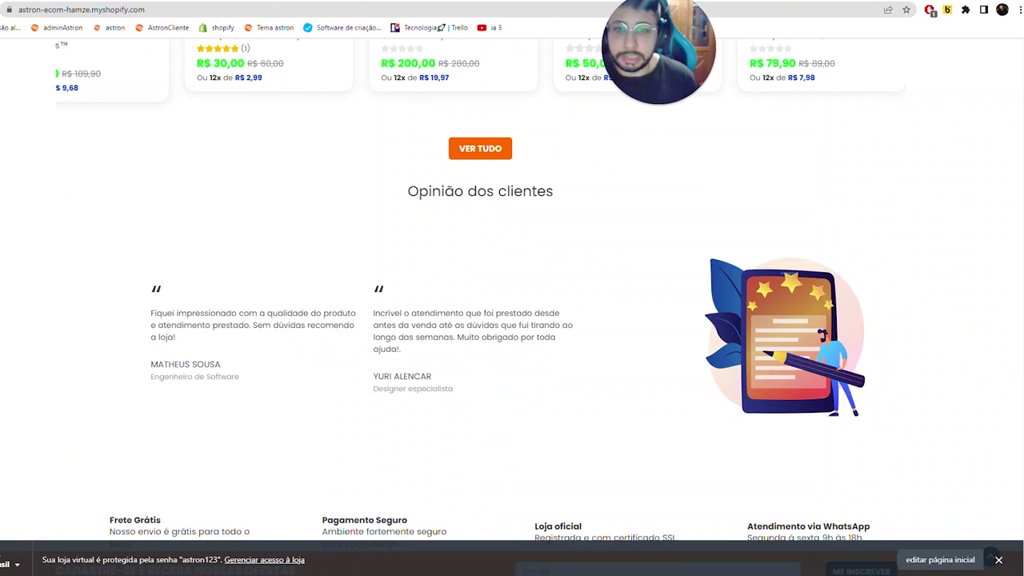
{"action": "key", "text": "ctrl+Tab"}
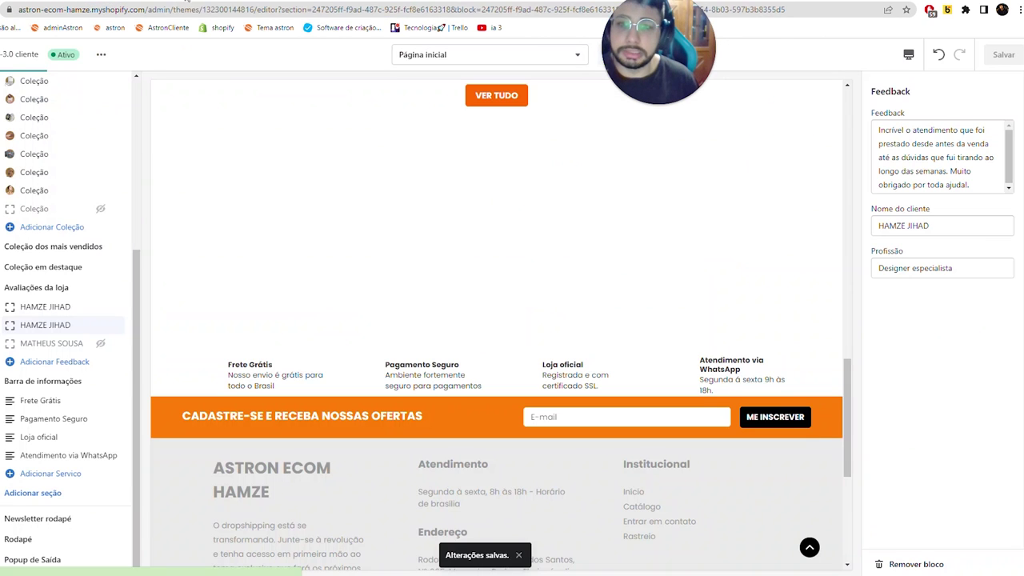
{"action": "key", "text": "ctrl+Tab"}
{"action": "key", "text": "F5"}
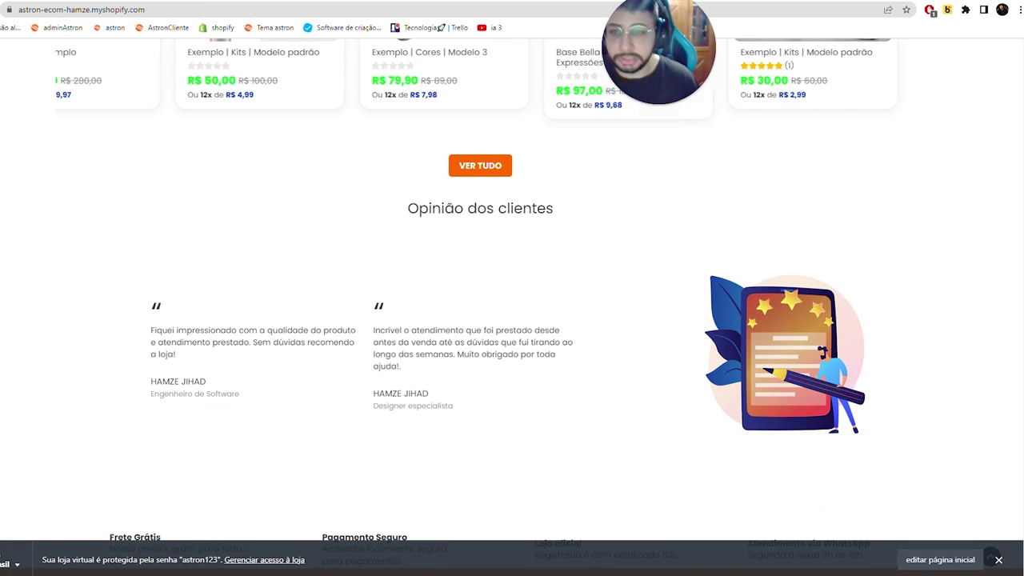
{"action": "key", "text": "ctrl+Tab"}
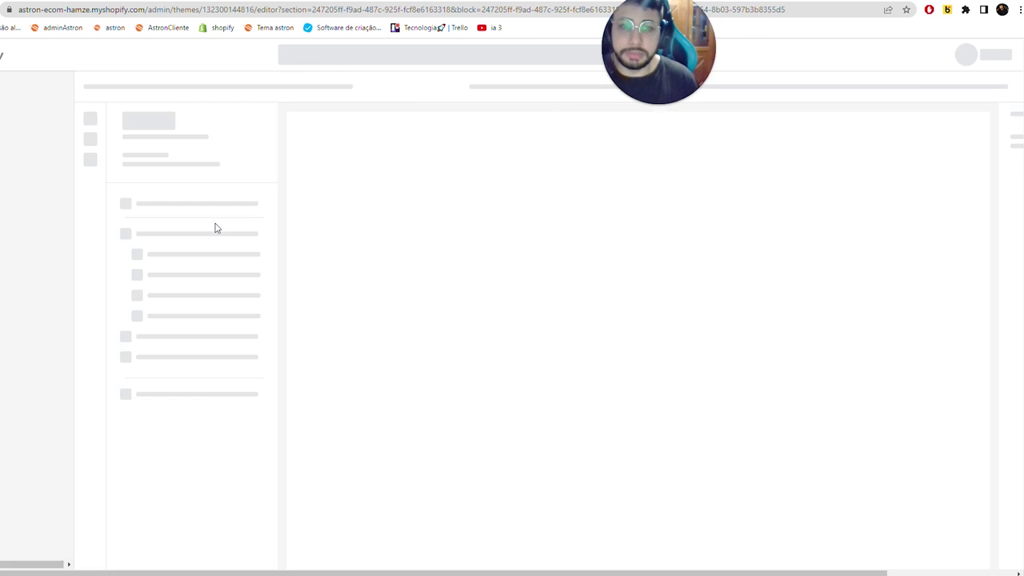
{"action": "key", "text": "ctrl+shift+Tab"}
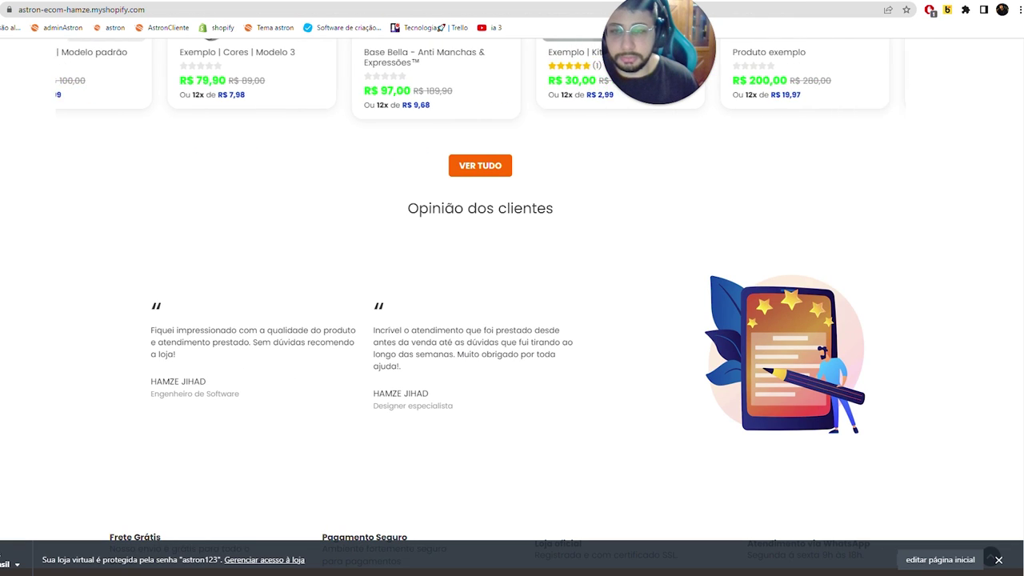
{"action": "key", "text": "ctrl+Tab"}
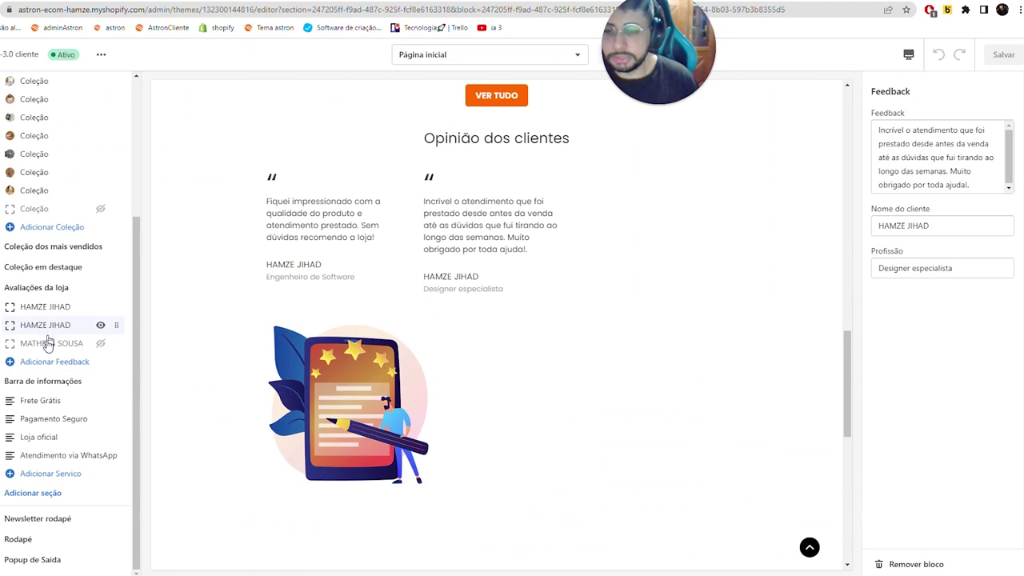
- Add two new customer review blocks, save, and check them on the live storefront
{"action": "left_click", "coordinate": [66, 362]}
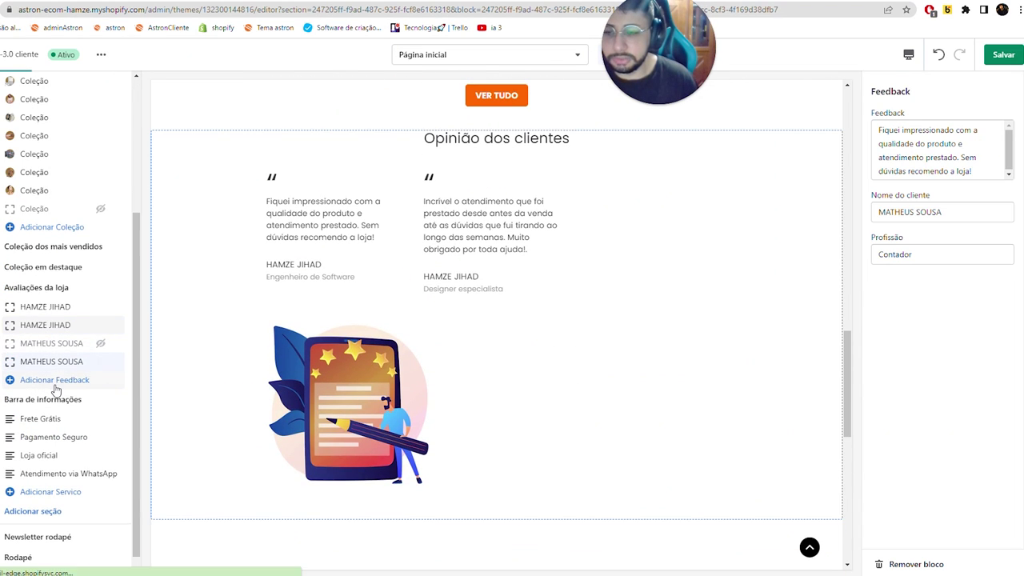
{"action": "left_click", "coordinate": [56, 380]}
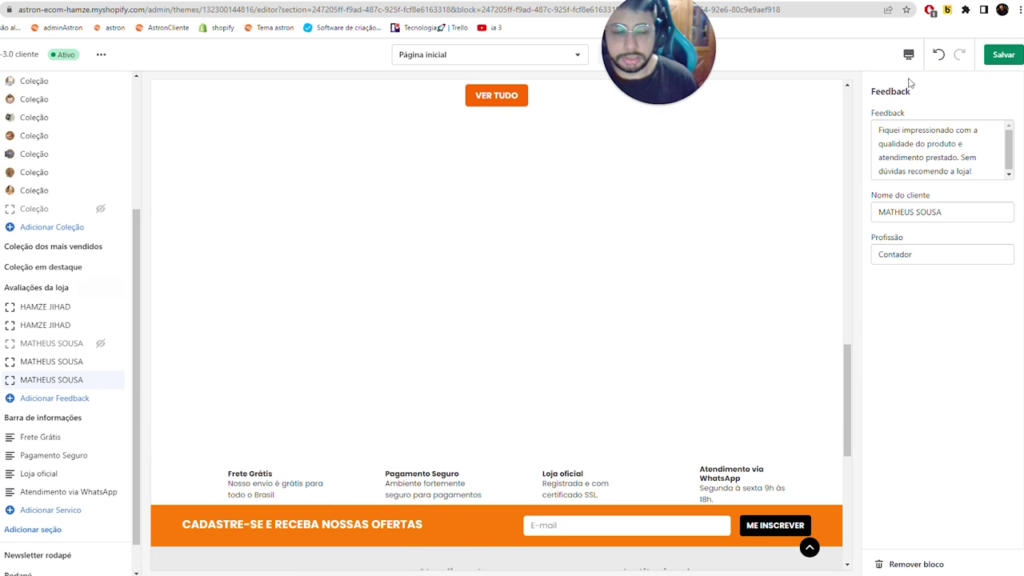
{"action": "left_click", "coordinate": [1010, 60]}
{"action": "key", "text": "ctrl+Tab"}
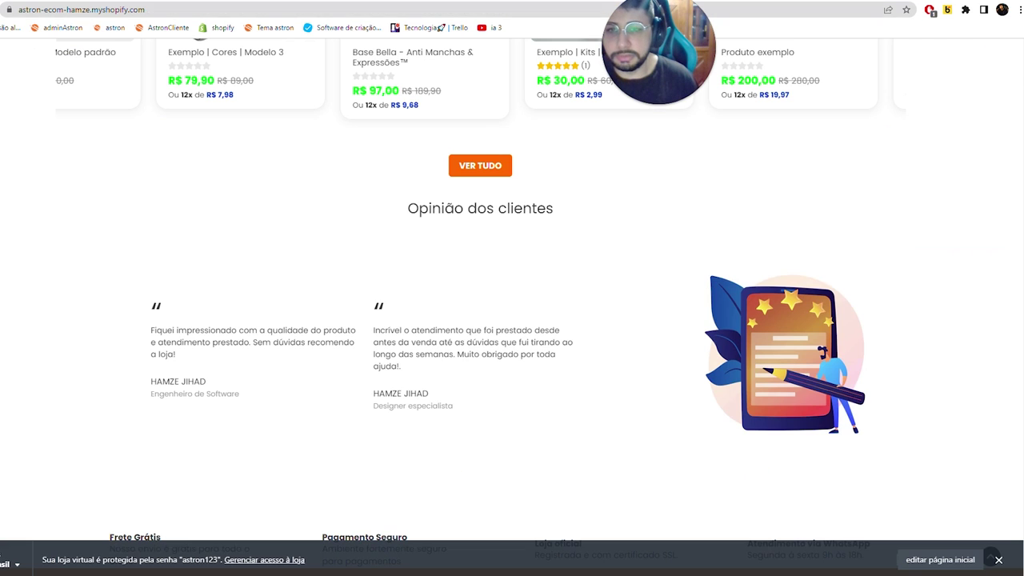
{"action": "key", "text": "ctrl+shift+Tab"}
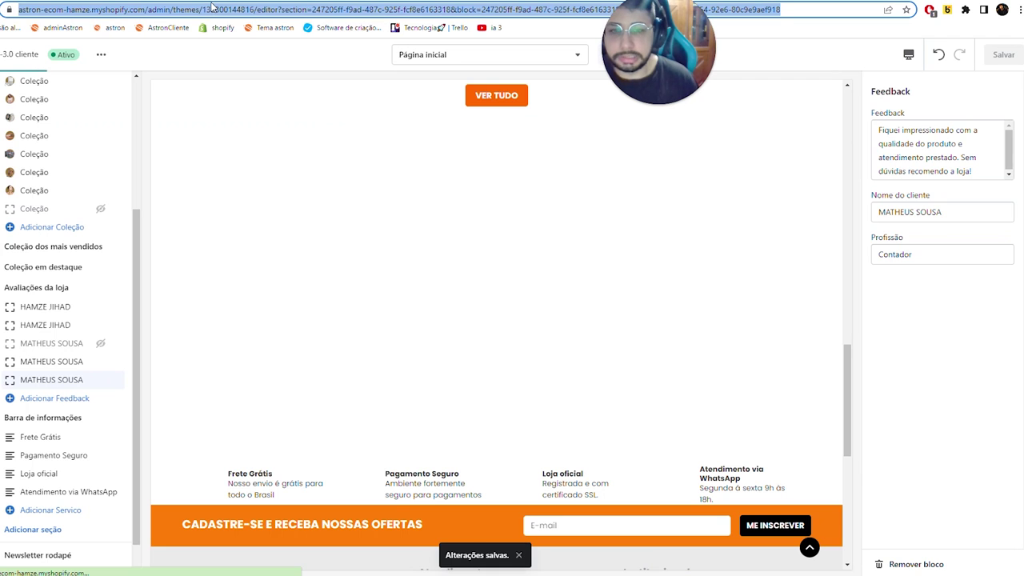
{"action": "key", "text": "ctrl+Tab"}
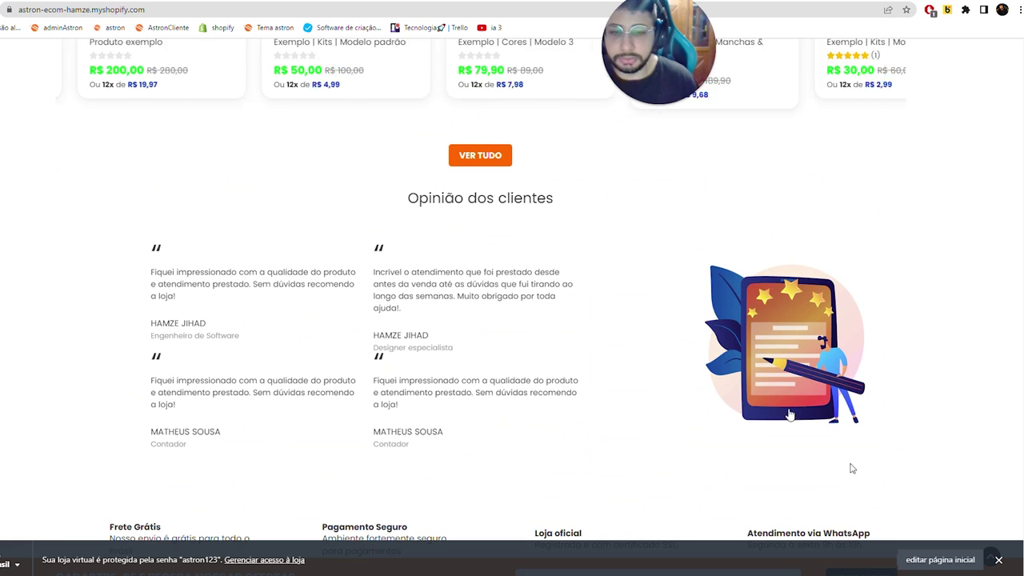
{"action": "left_click", "coordinate": [940, 559]}
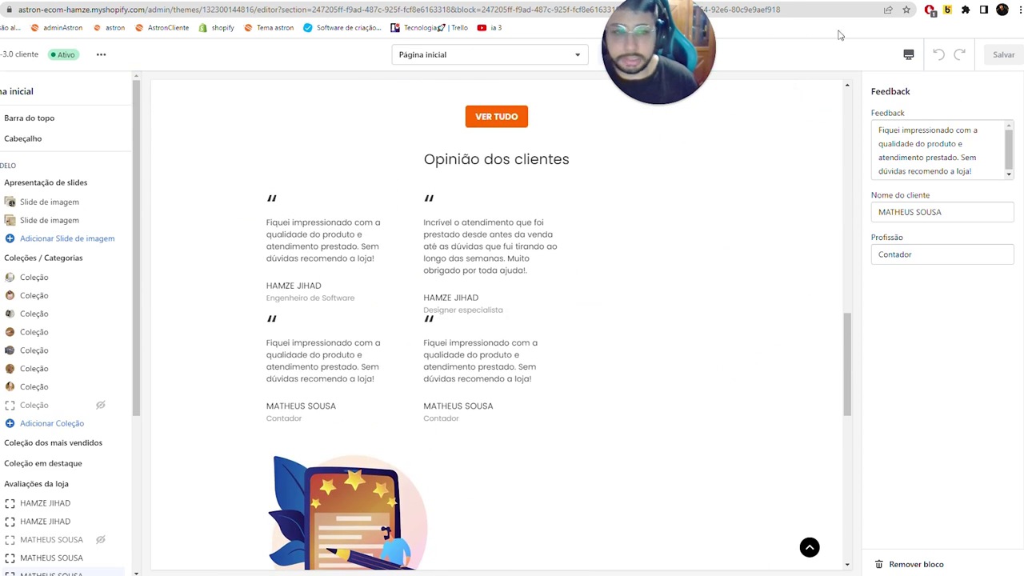
- Return the preview to desktop width and open the Barra de informações section settings
{"action": "left_click", "coordinate": [909, 55]}
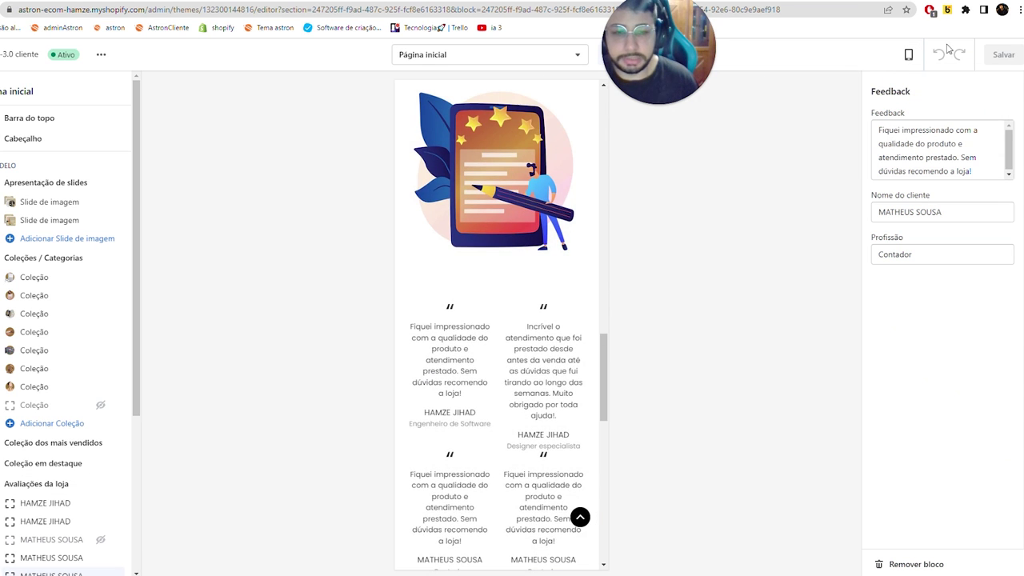
{"action": "left_click", "coordinate": [912, 55]}
{"action": "left_click", "coordinate": [929, 106]}
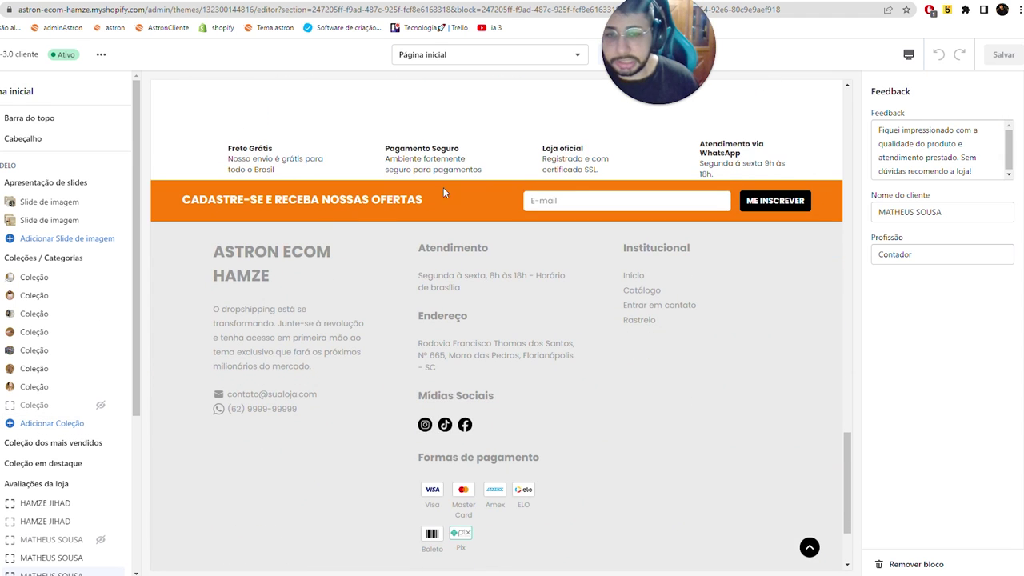
{"action": "scroll", "coordinate": [80, 400], "scroll_direction": "down", "scroll_amount": 3}
{"action": "left_click", "coordinate": [43, 380]}
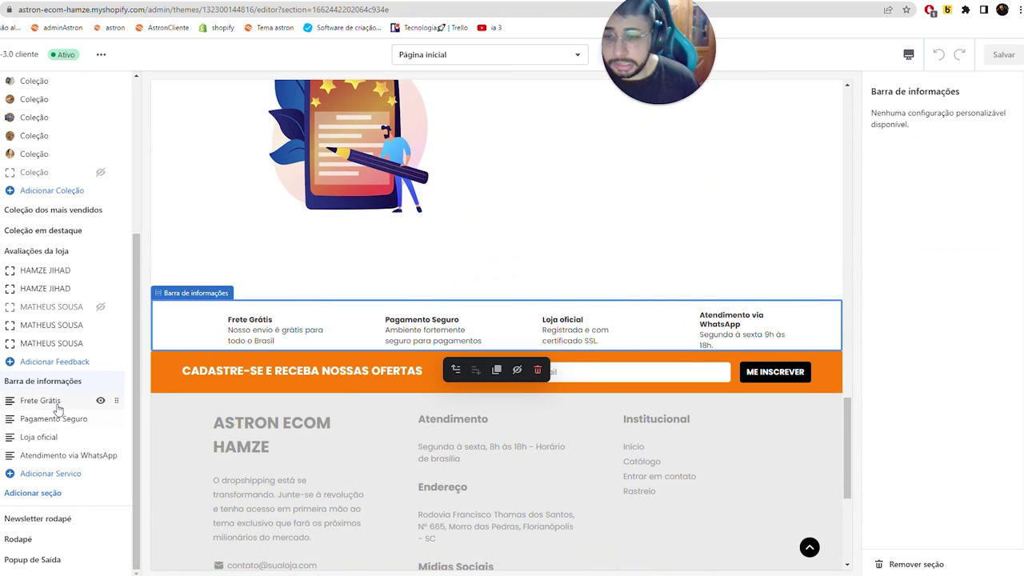
- Hide the Loja oficial and Atendimento via WhatsApp info-bar blocks and a duplicate review, saving the theme
{"action": "left_click", "coordinate": [56, 402]}
{"action": "left_click", "coordinate": [50, 437]}
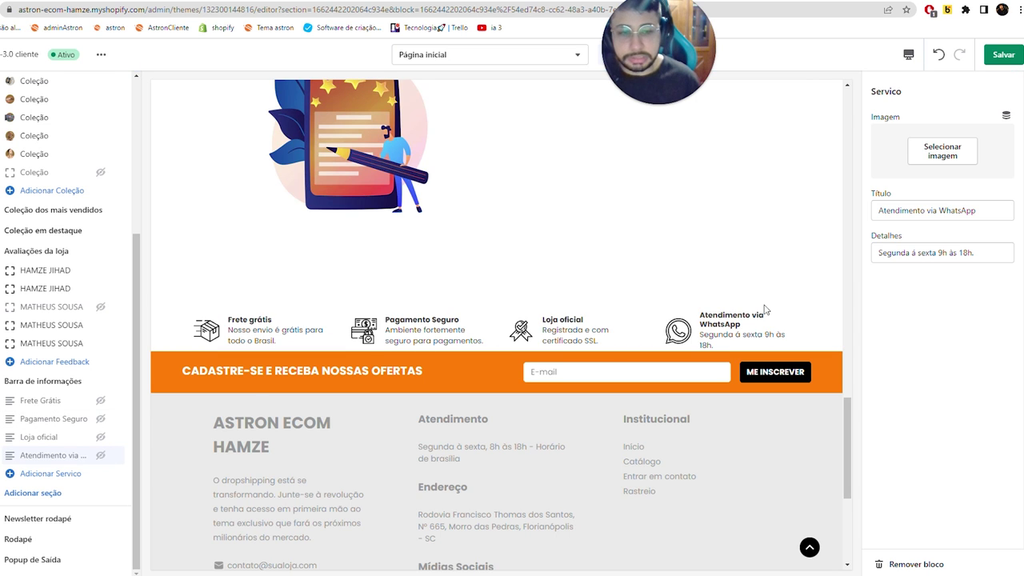
{"action": "left_click", "coordinate": [100, 438]}
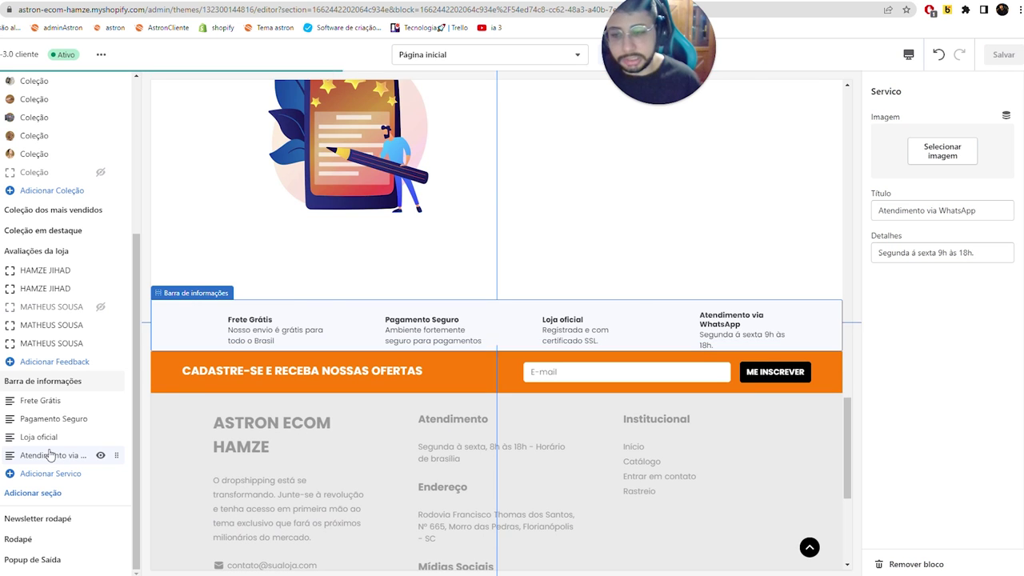
{"action": "left_click", "coordinate": [100, 437]}
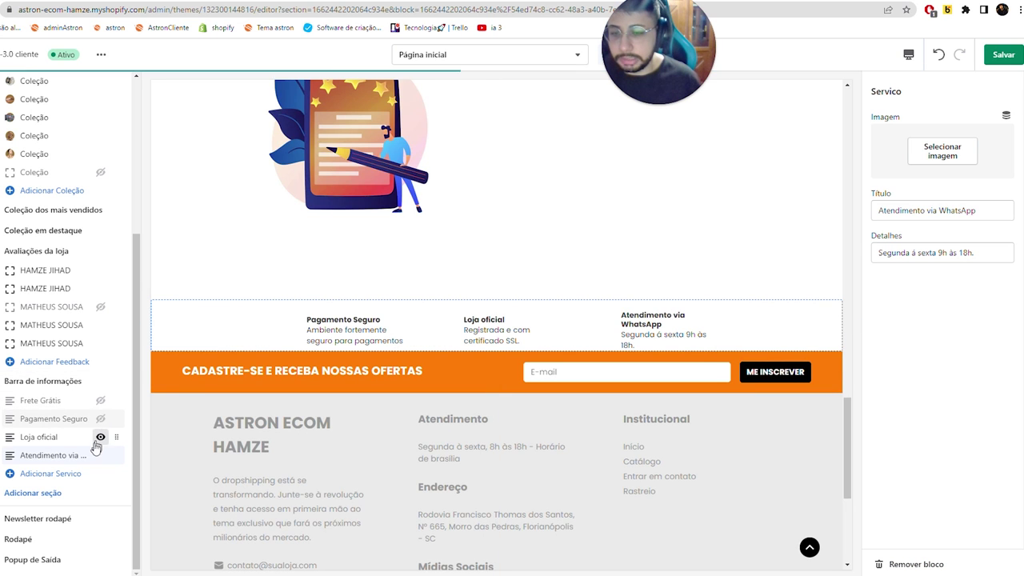
{"action": "left_click", "coordinate": [100, 456]}
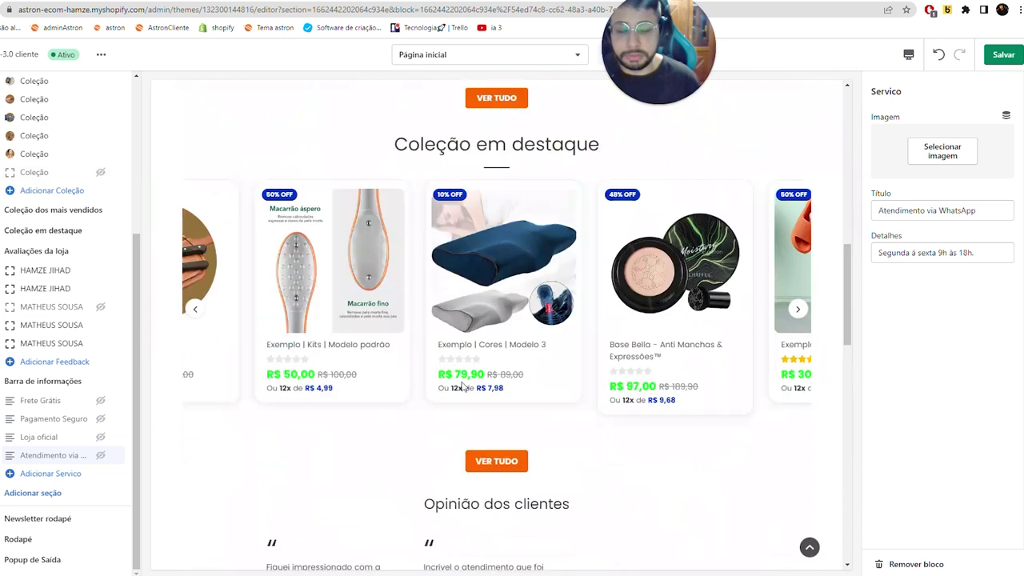
{"action": "scroll", "coordinate": [332, 277], "scroll_direction": "down", "scroll_amount": 4}
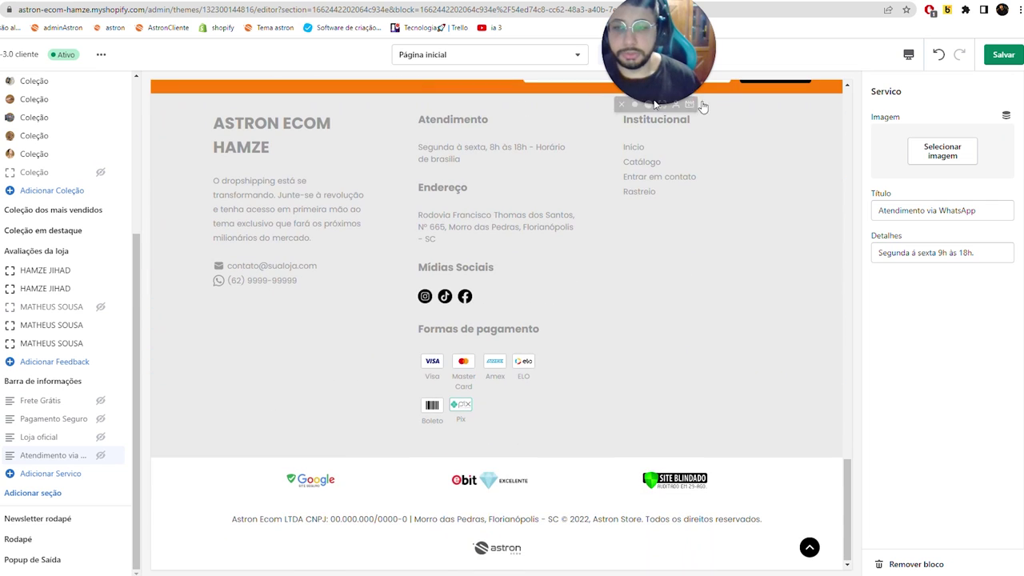
{"action": "left_click", "coordinate": [1005, 56]}
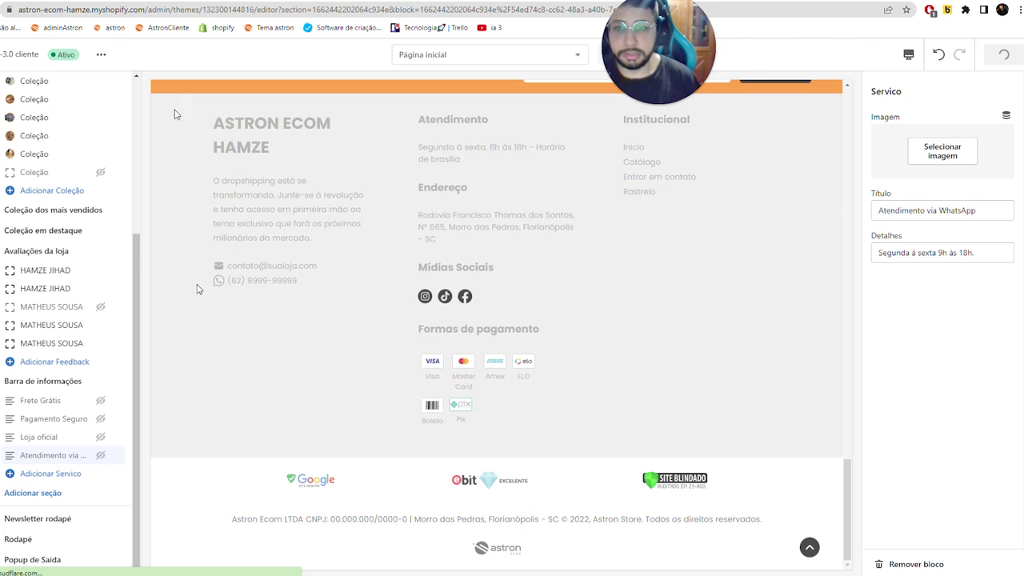
{"action": "left_click", "coordinate": [100, 343]}
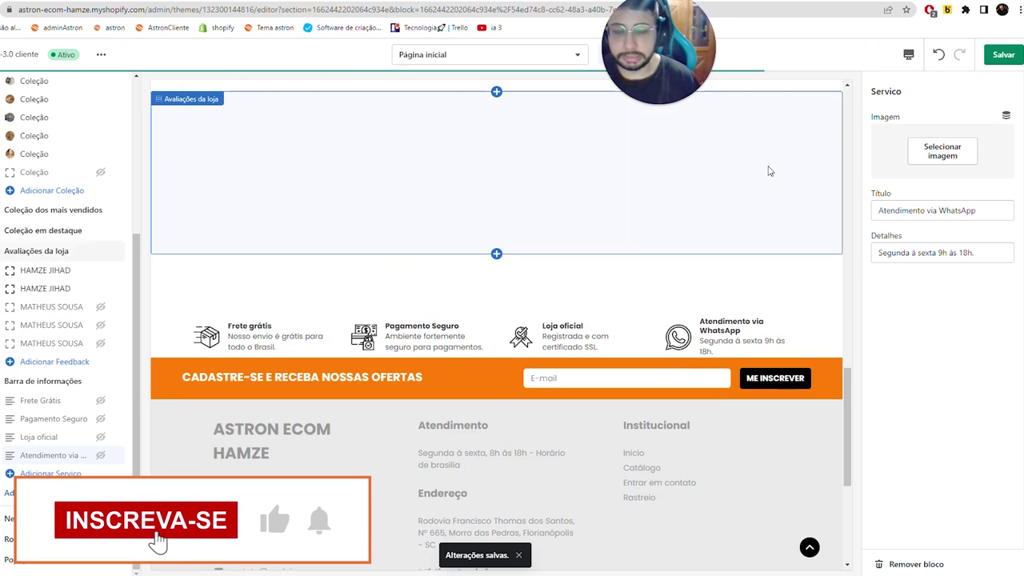
{"action": "left_click", "coordinate": [1003, 55]}
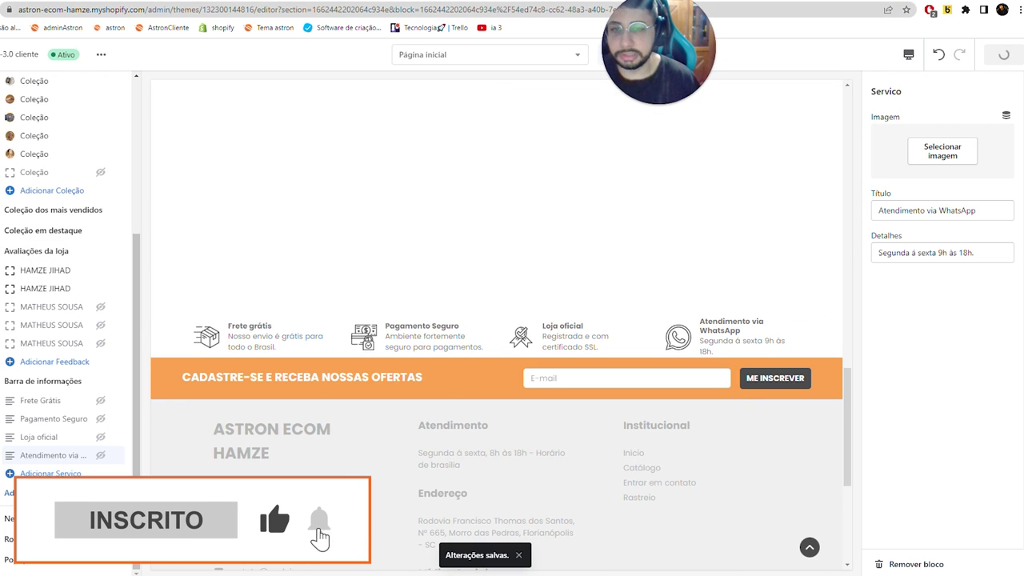
- Load the live storefront to check the homepage, then return to the theme editor
{"action": "left_click", "coordinate": [240, 8]}
{"action": "left_click", "coordinate": [240, 8]}
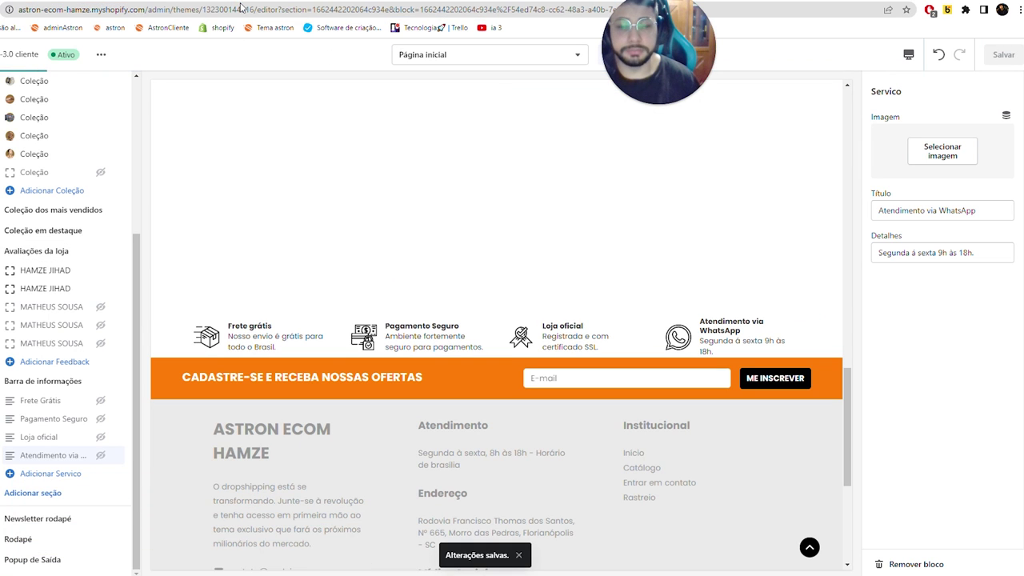
{"action": "left_click", "coordinate": [290, 5]}
{"action": "key", "text": "Return"}
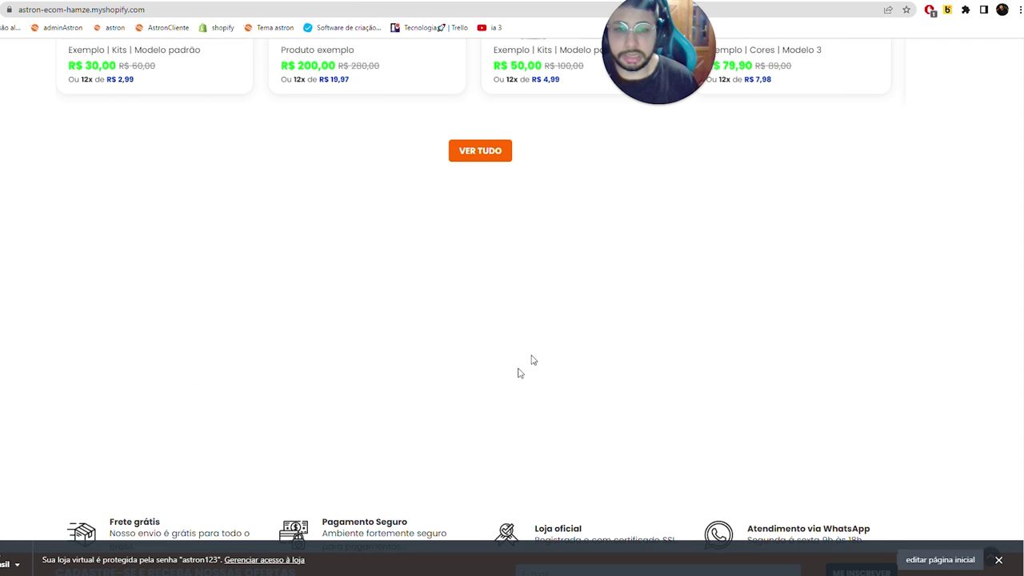
{"action": "scroll", "coordinate": [531, 359], "scroll_direction": "down", "scroll_amount": 3}
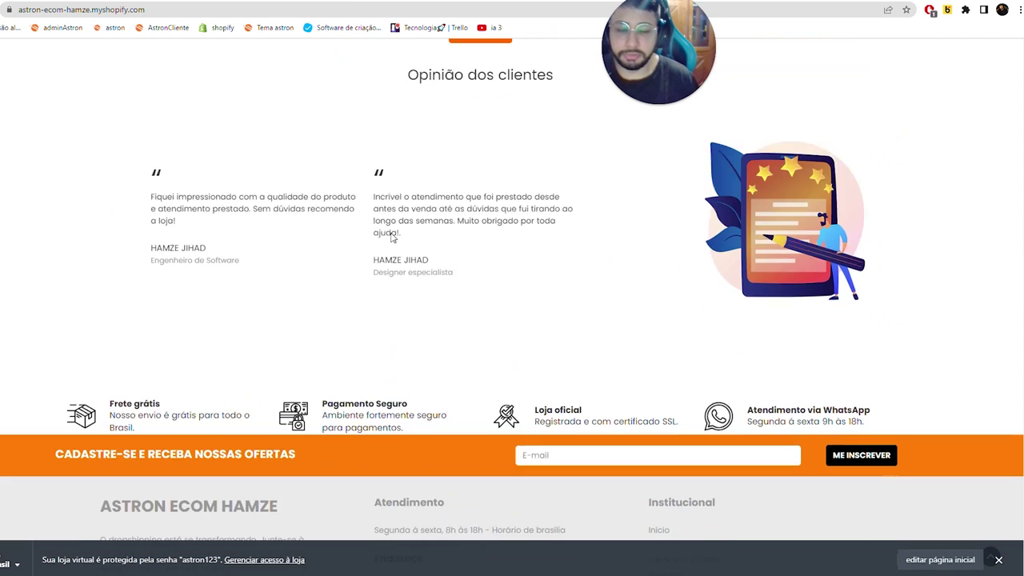
{"action": "scroll", "coordinate": [330, 150], "scroll_direction": "down", "scroll_amount": 5}
{"action": "key", "text": "alt+Left"}
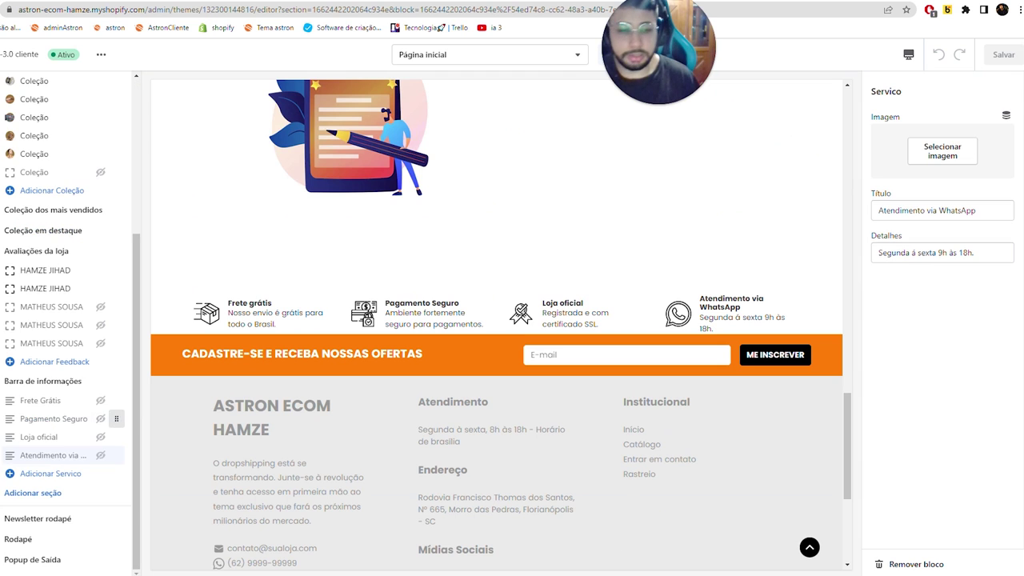
- Make the Newsletter rodapé bar blue #0033C6, save, then bring up the Rodapé section settings
{"action": "left_click", "coordinate": [34, 539]}
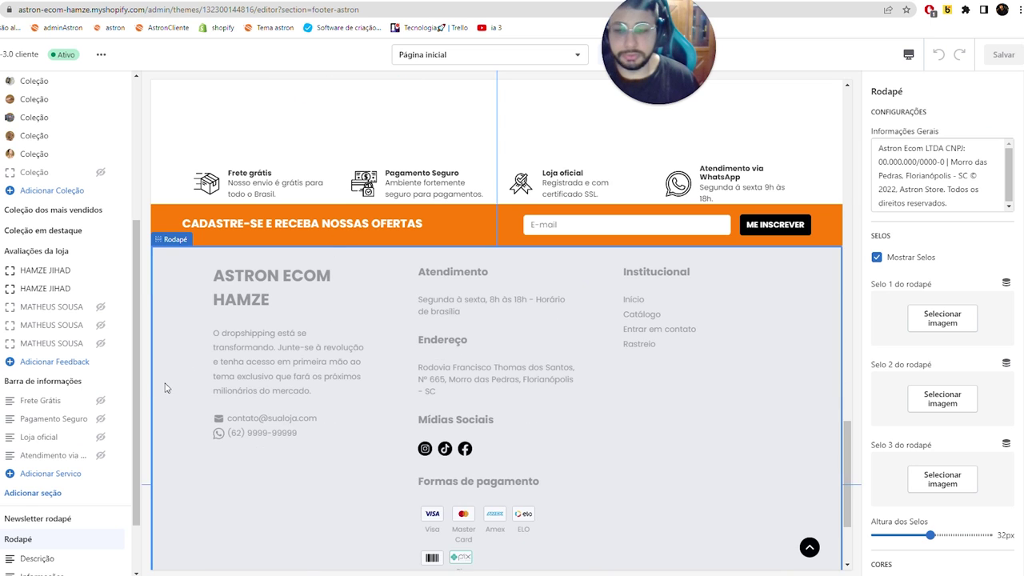
{"action": "left_click", "coordinate": [25, 524]}
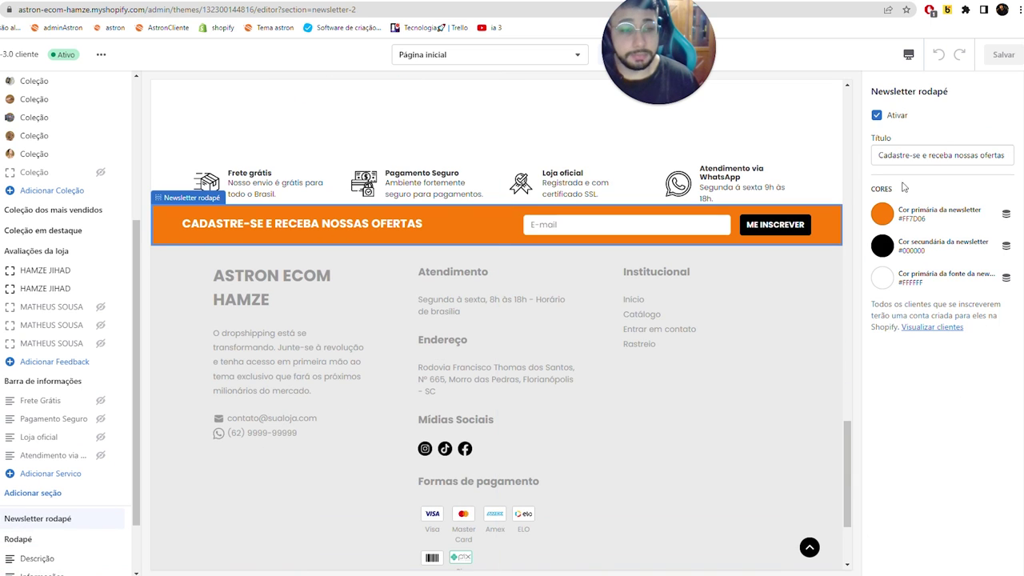
{"action": "left_click", "coordinate": [888, 219]}
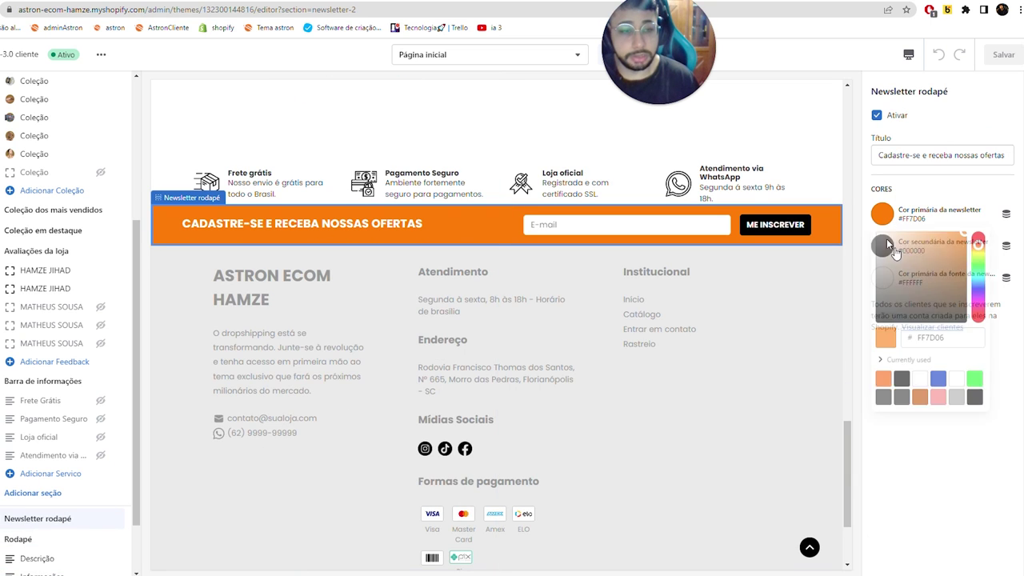
{"action": "left_click", "coordinate": [938, 379]}
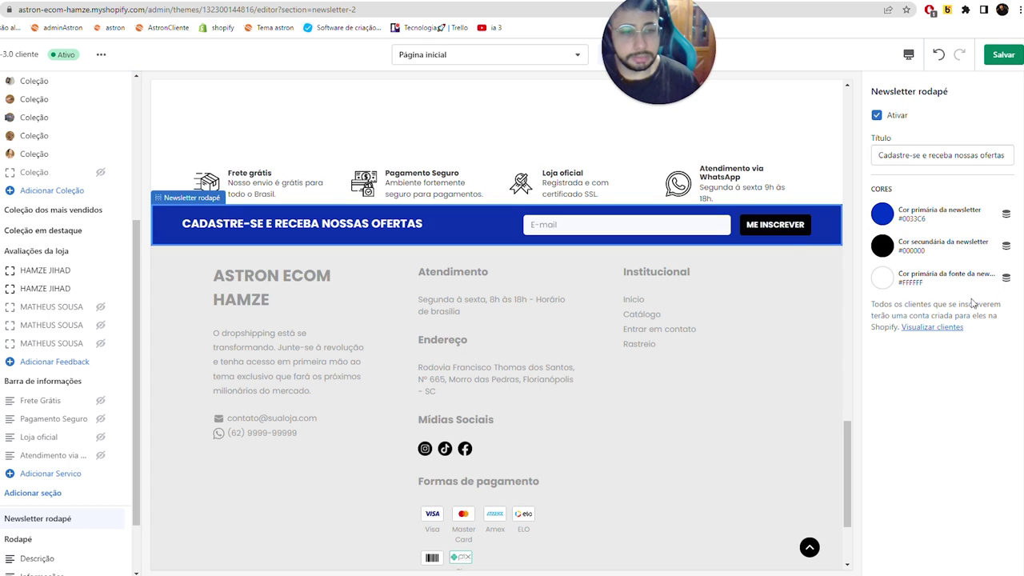
{"action": "left_click_drag", "start_coordinate": [910, 156], "coordinate": [964, 155]}
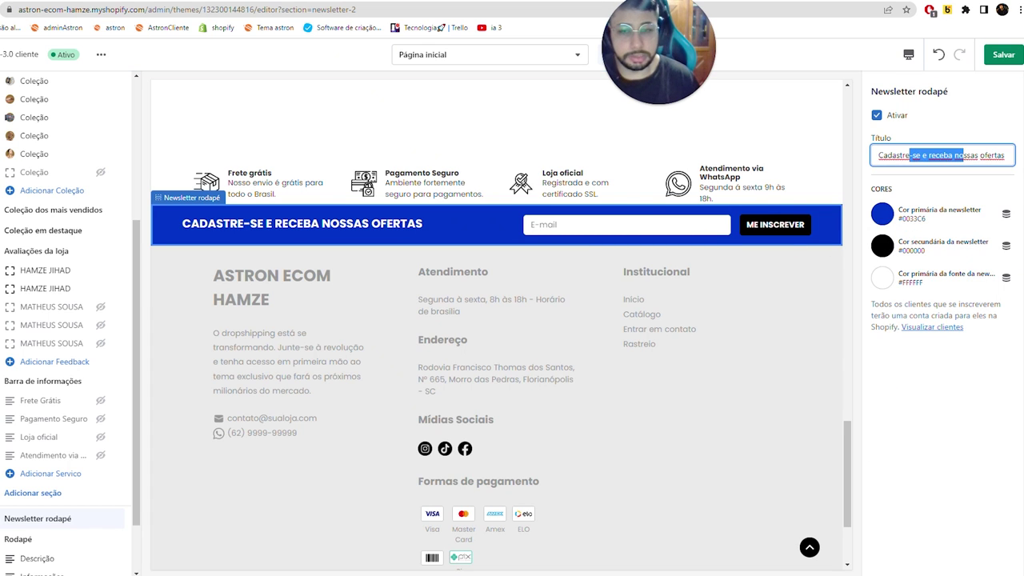
{"action": "left_click", "coordinate": [1016, 60]}
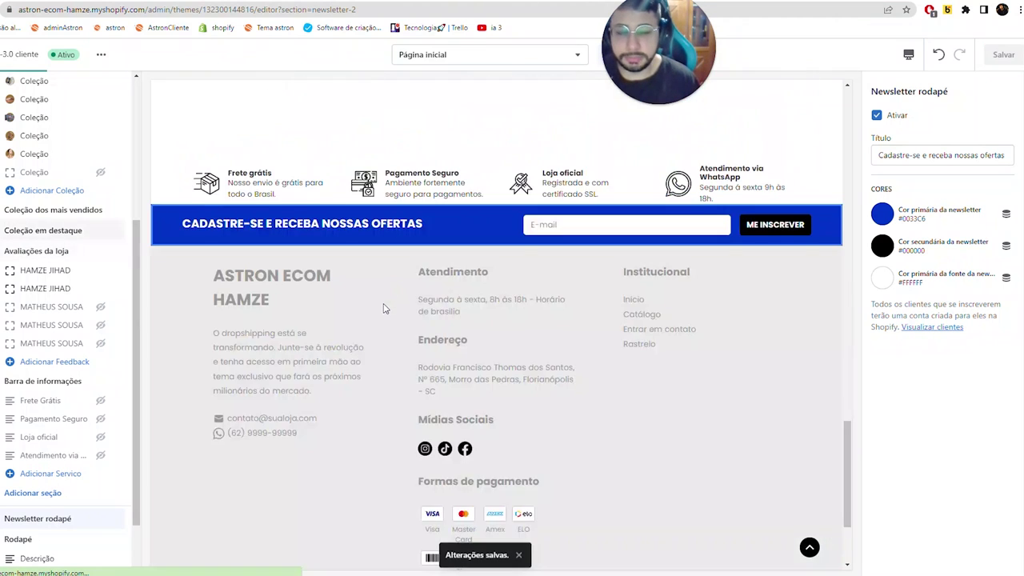
{"action": "scroll", "coordinate": [384, 308], "scroll_direction": "down", "scroll_amount": 2}
{"action": "left_click", "coordinate": [183, 453]}
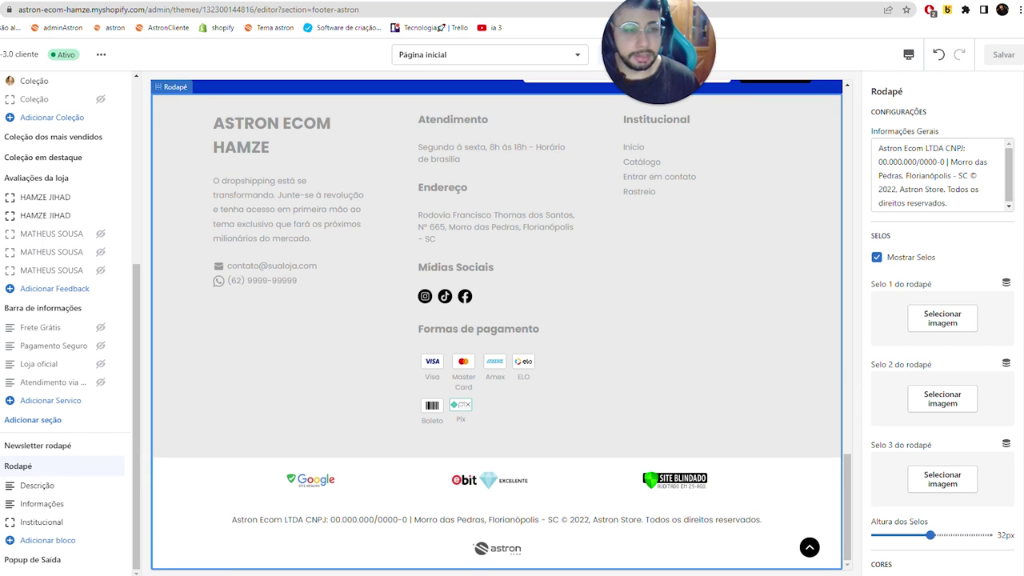
- Replace 'Astron' in the footer's Informações Gerais text with the store's own company name
{"action": "left_click", "coordinate": [438, 500]}
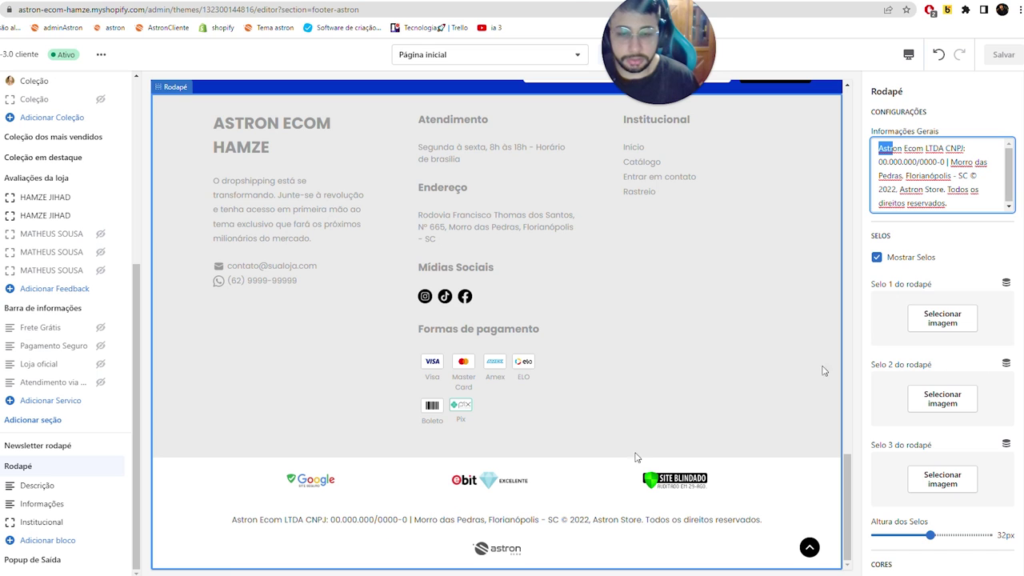
{"action": "type", "text": "ha"}
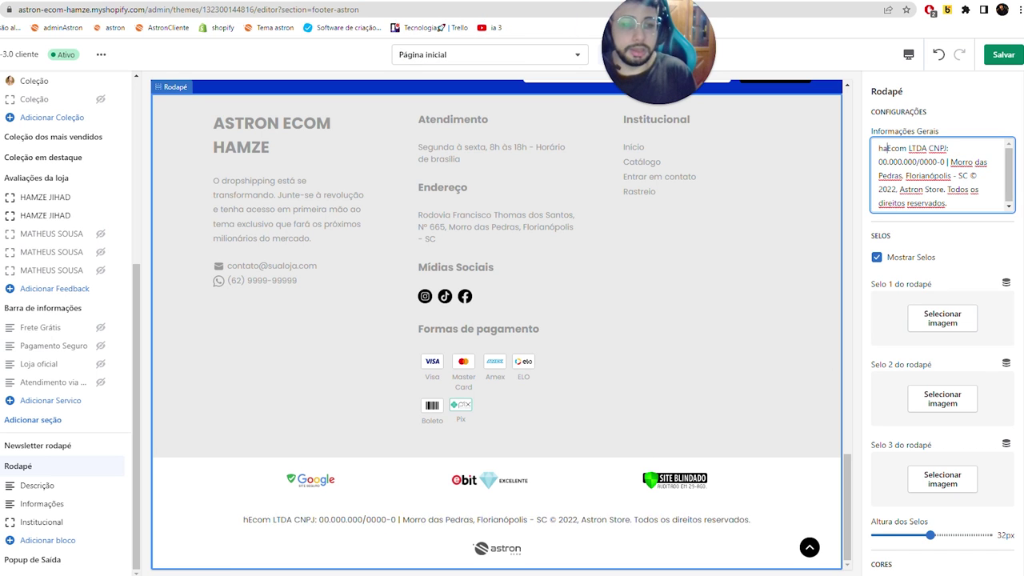
{"action": "key", "text": "BackSpace"}
{"action": "key", "text": "BackSpace"}
{"action": "key", "text": "Caps_Lock"}
{"action": "type", "text": "H"}
{"action": "key", "text": "Caps_Lock"}
{"action": "type", "text": "amze"}
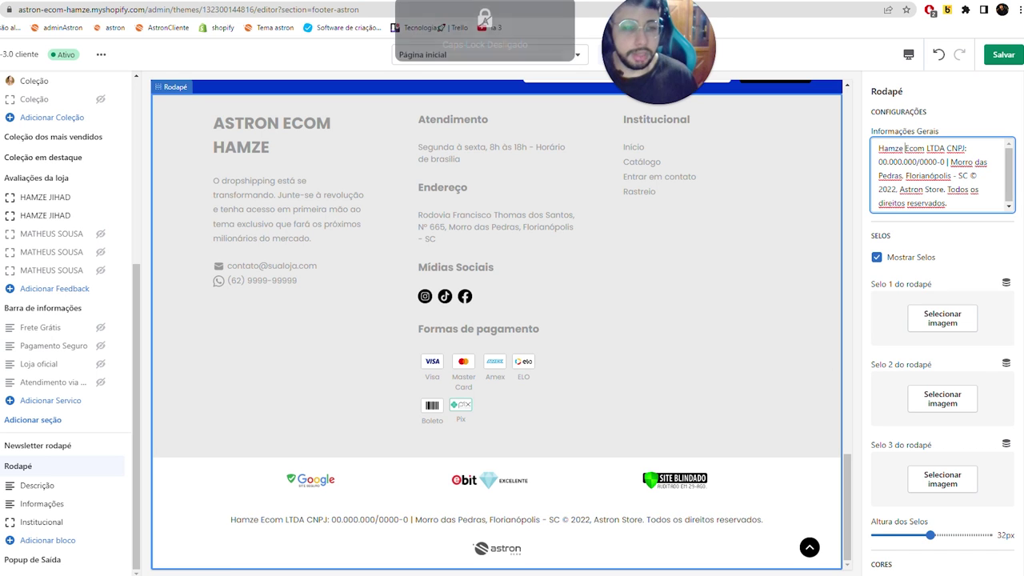
{"action": "left_click", "coordinate": [885, 148]}
- Replace the placeholder CNPJ number in the footer info with the store's registration number
{"action": "double_click", "coordinate": [896, 162]}
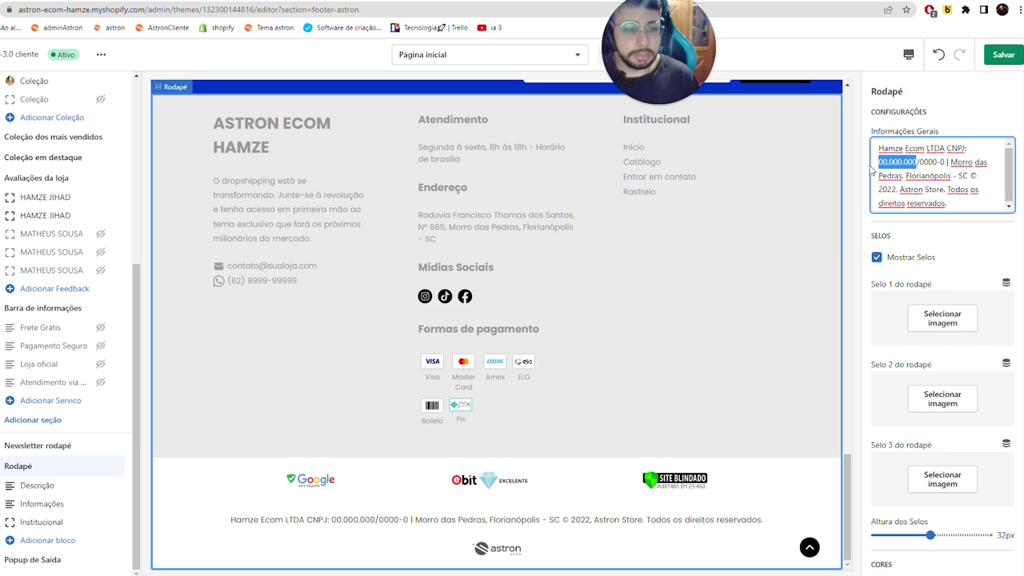
{"action": "key", "text": "ctrl+v"}
{"action": "key", "text": "ctrl+z"}
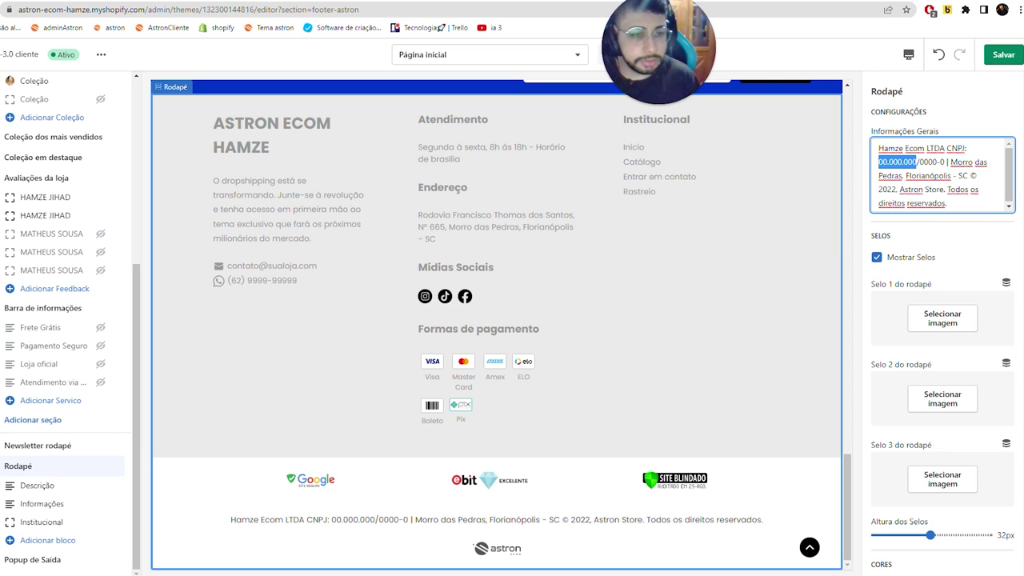
{"action": "left_click", "coordinate": [897, 161]}
{"action": "key", "text": "BackSpace"}
{"action": "key", "text": "BackSpace"}
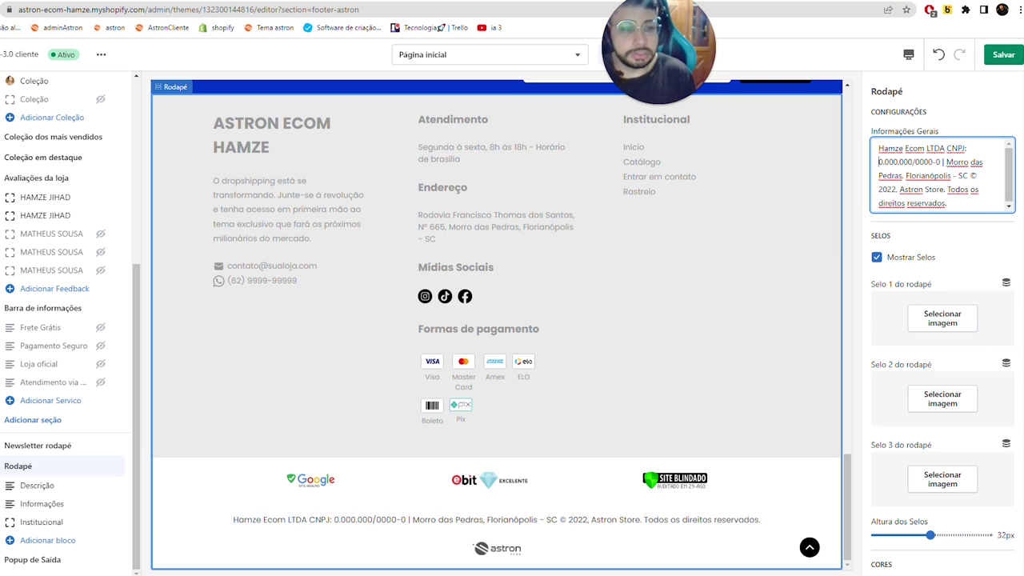
{"action": "type", "text": "13"}
{"action": "key", "text": "Delete"}
{"action": "key", "text": "Delete"}
{"action": "key", "text": "Delete"}
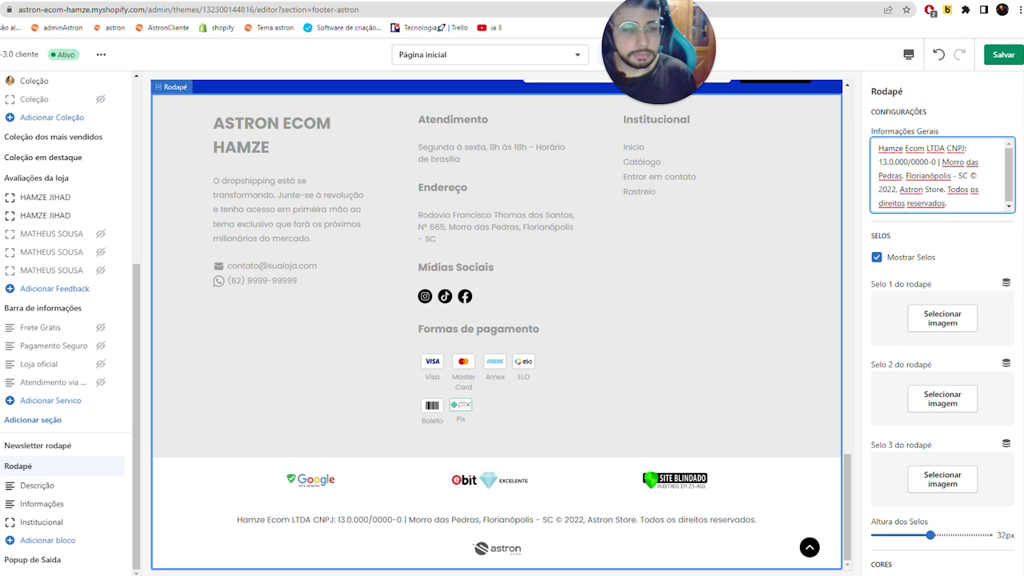
{"action": "type", "text": ".123"}
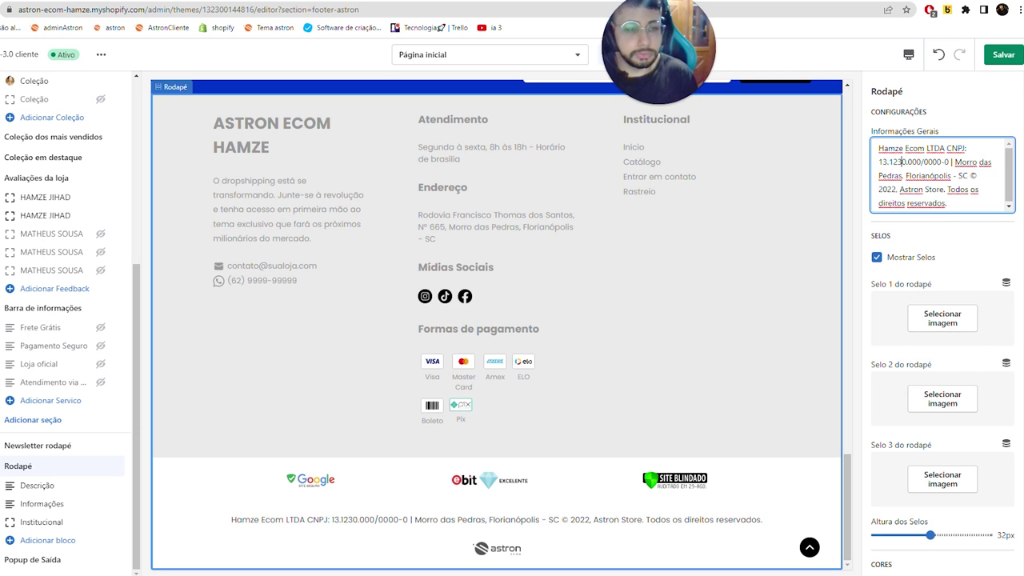
{"action": "key", "text": "BackSpace"}
{"action": "key", "text": "Delete"}
{"action": "key", "text": "Delete"}
{"action": "key", "text": "Delete"}
{"action": "key", "text": "Delete"}
{"action": "type", "text": ".1232"}
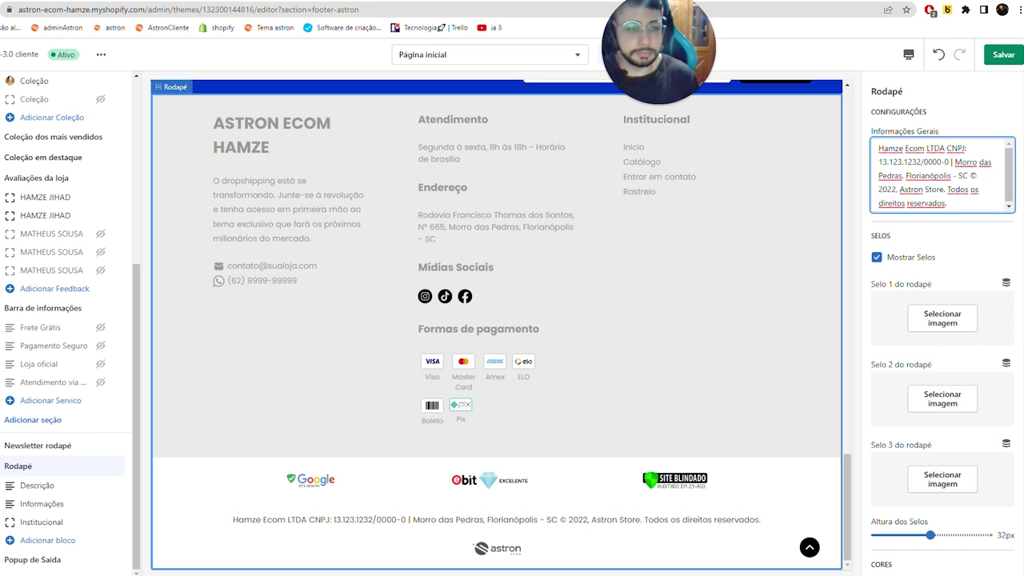
{"action": "key", "text": "Delete"}
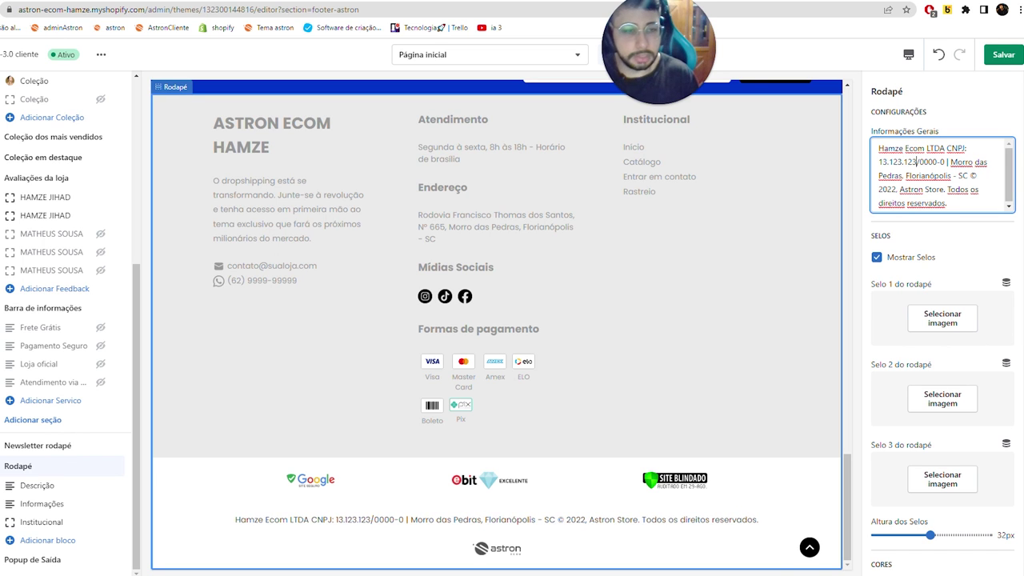
- Change the city from Morro to Porto and the copyright year to 2023, then save
{"action": "key", "text": "Caps_Lock"}
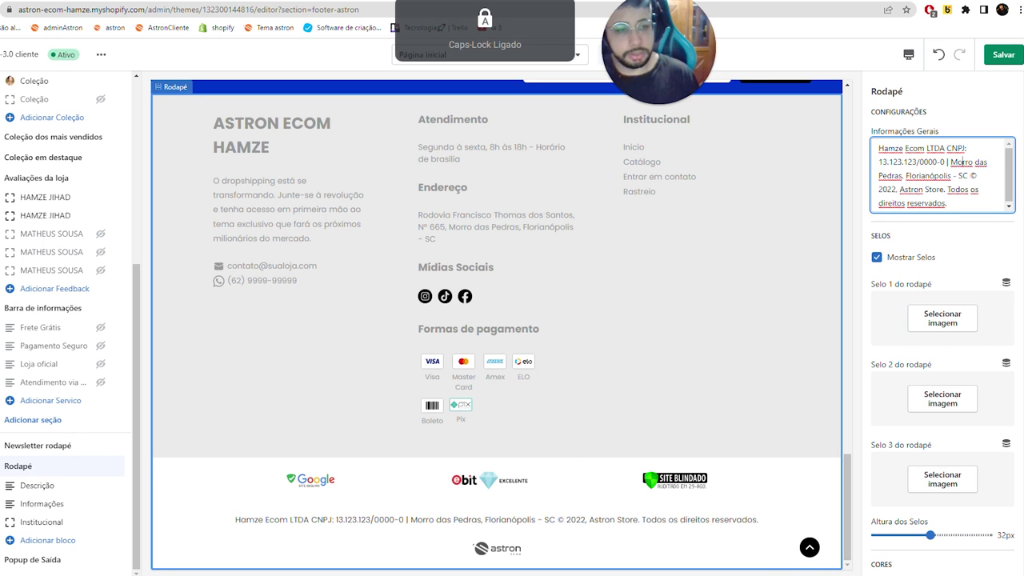
{"action": "double_click", "coordinate": [962, 162]}
{"action": "type", "text": "P"}
{"action": "key", "text": "Caps_Lock"}
{"action": "type", "text": "orto"}
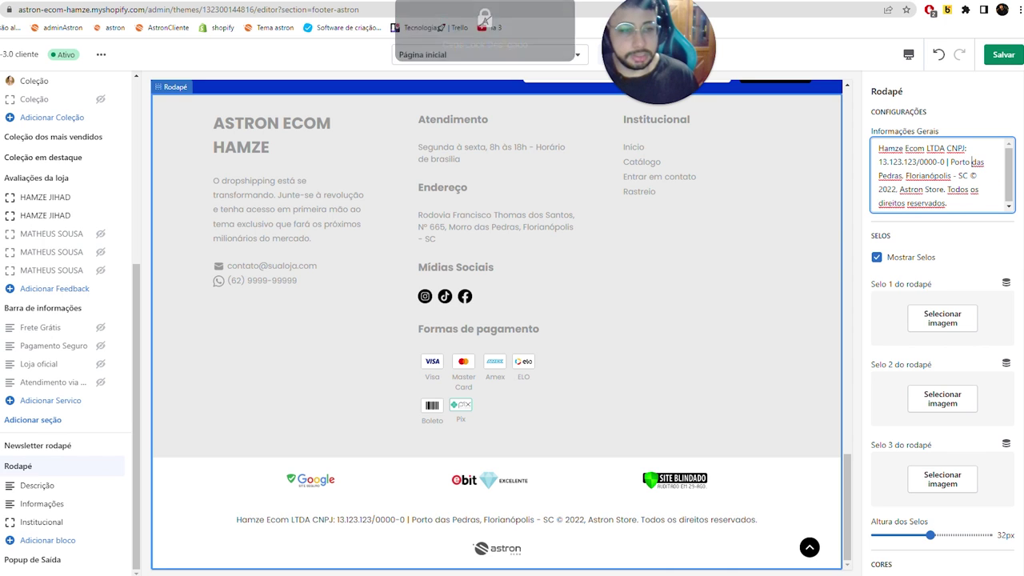
{"action": "key", "text": "Delete"}
{"action": "key", "text": "Delete"}
{"action": "key", "text": "Delete"}
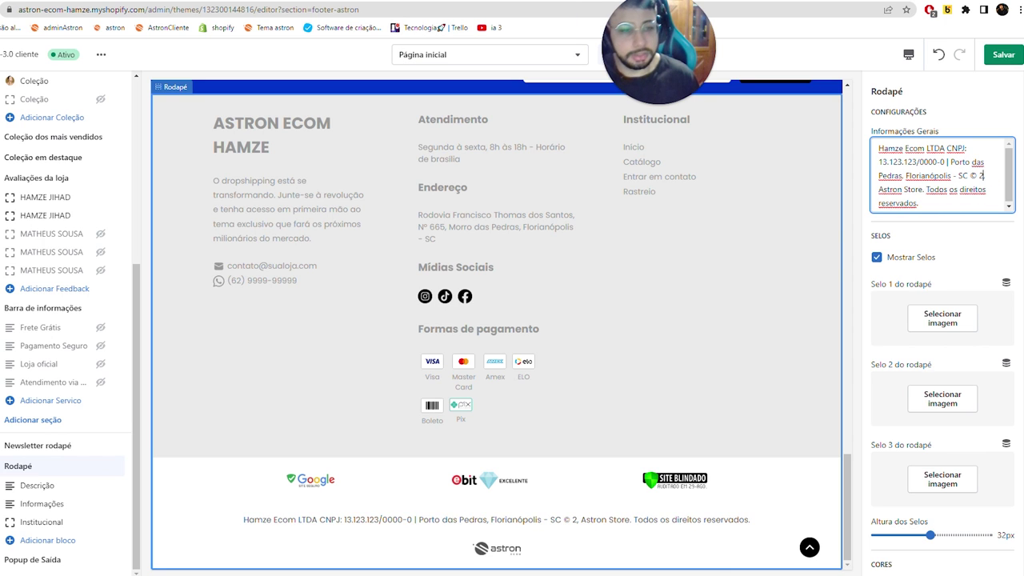
{"action": "type", "text": "023"}
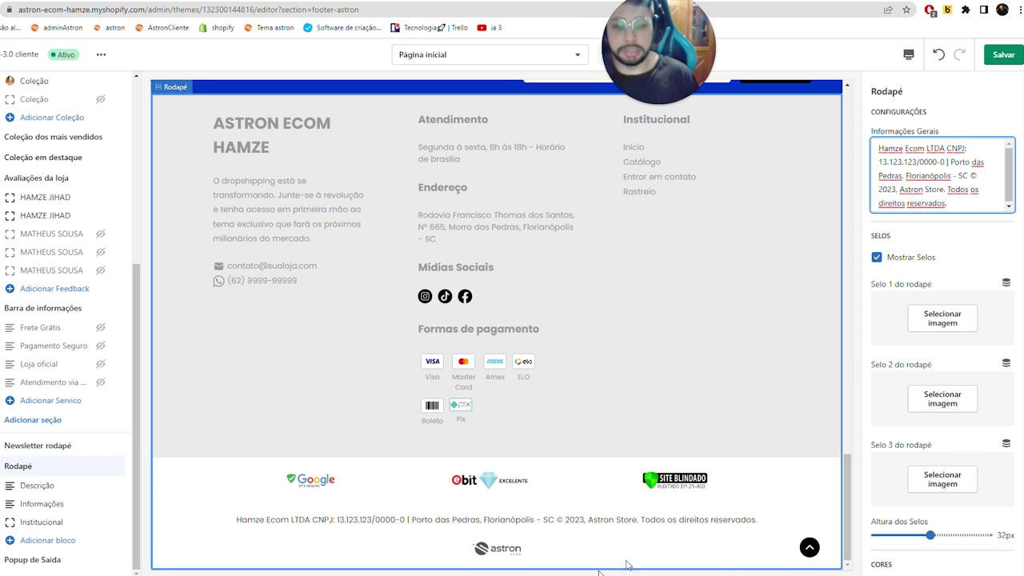
{"action": "key", "text": "Delete"}
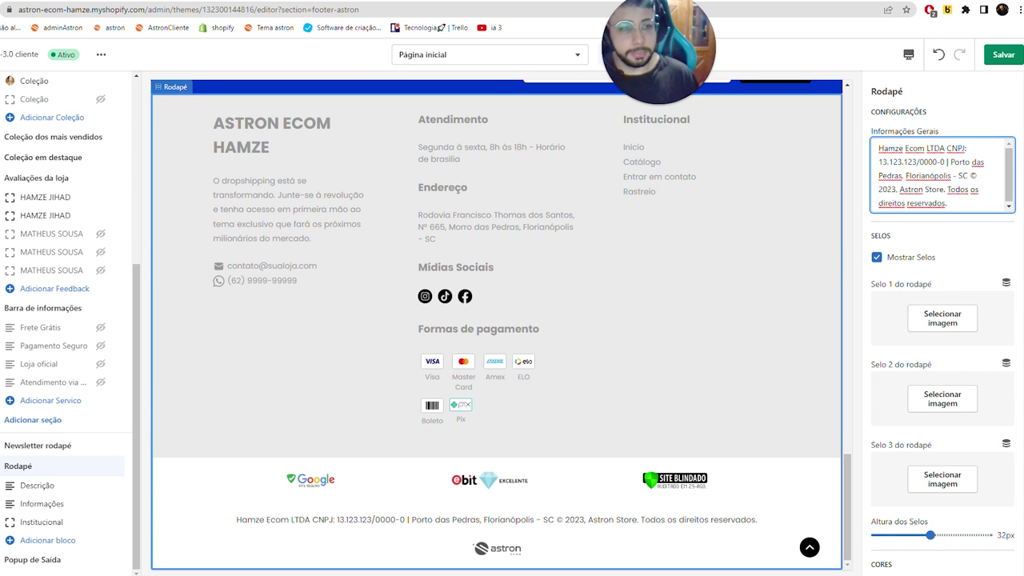
{"action": "left_click", "coordinate": [1004, 55]}
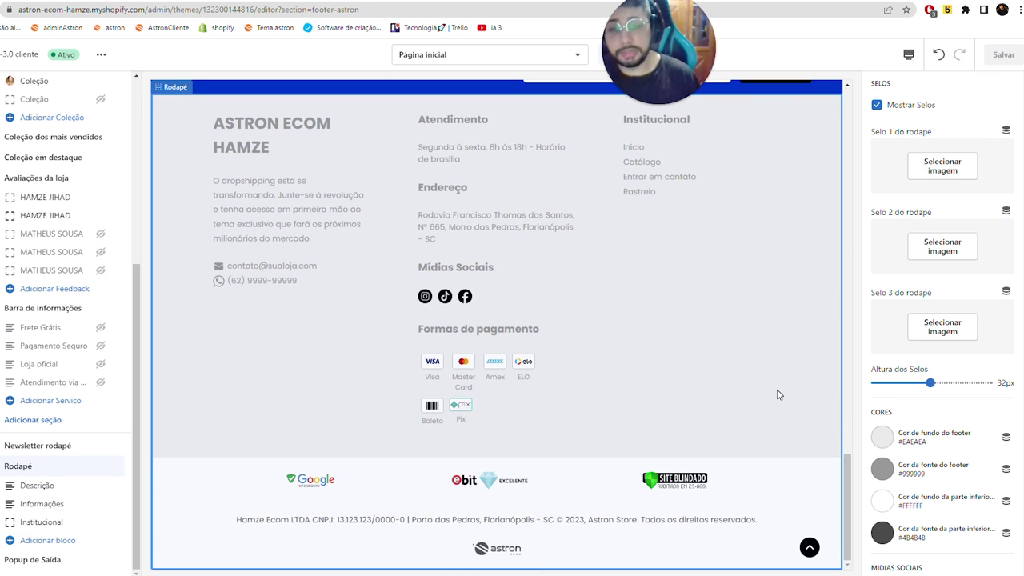
- Set the footer background colour (Cor de fundo do footer) to red #EA0F0F
{"action": "scroll", "coordinate": [903, 277], "scroll_direction": "down", "scroll_amount": 2}
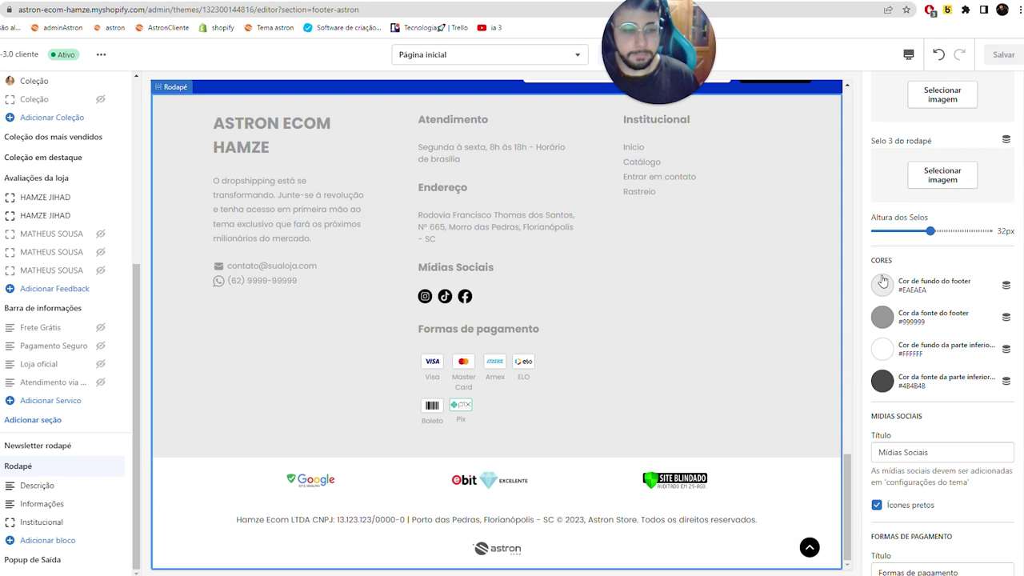
{"action": "left_click", "coordinate": [882, 284]}
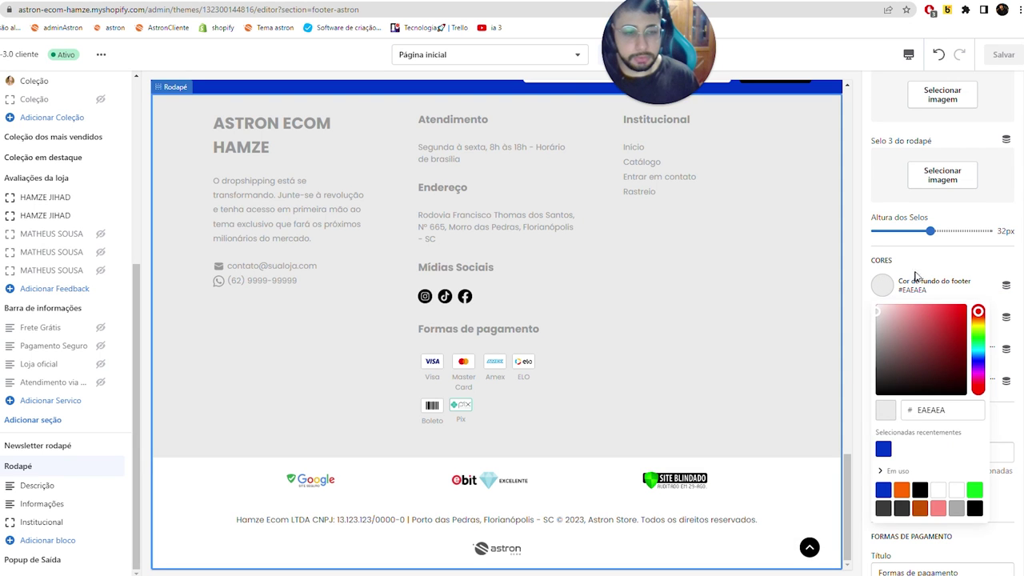
{"action": "left_click", "coordinate": [941, 326]}
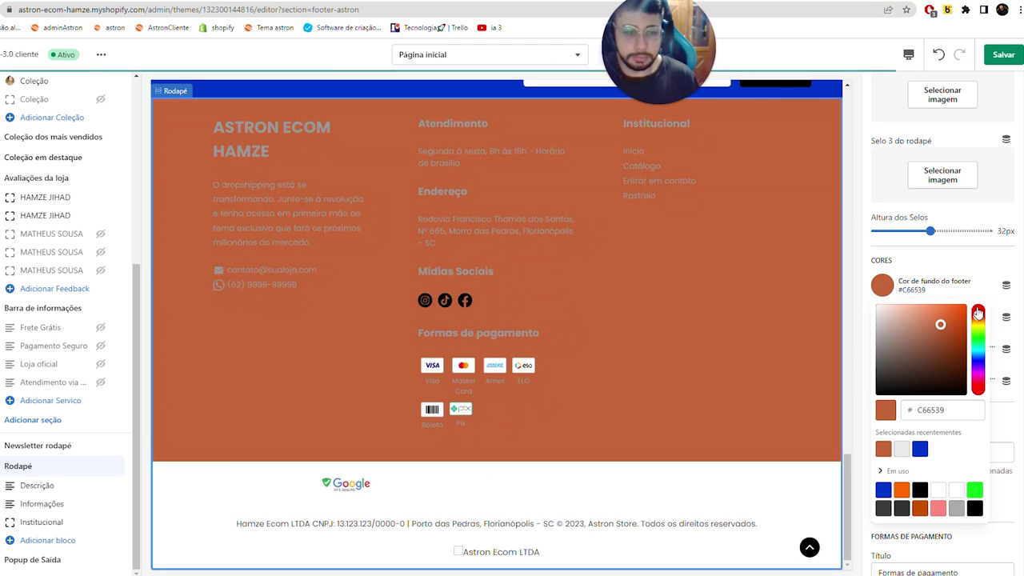
{"action": "left_click", "coordinate": [978, 316]}
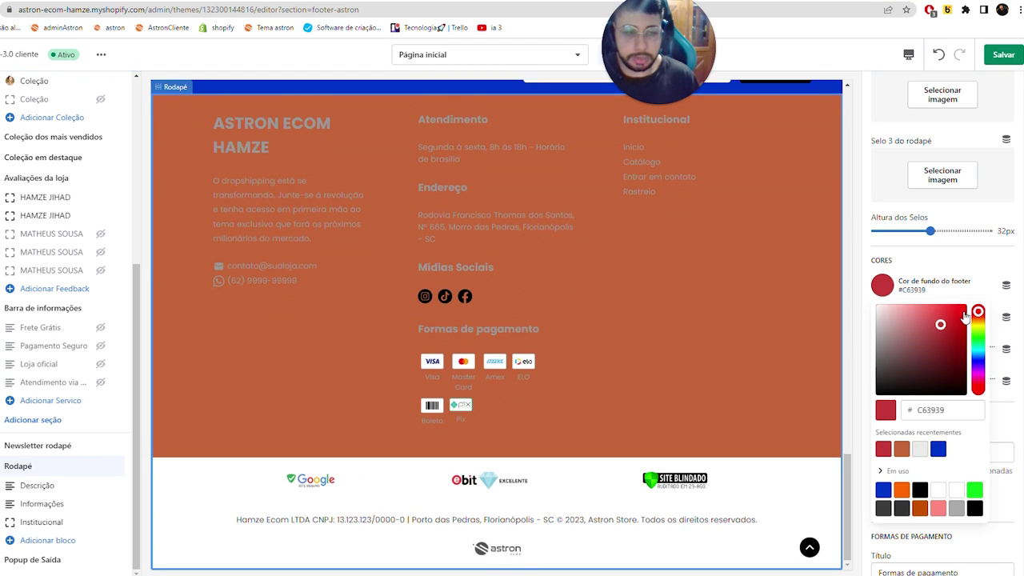
{"action": "left_click", "coordinate": [961, 314]}
{"action": "left_click", "coordinate": [904, 278]}
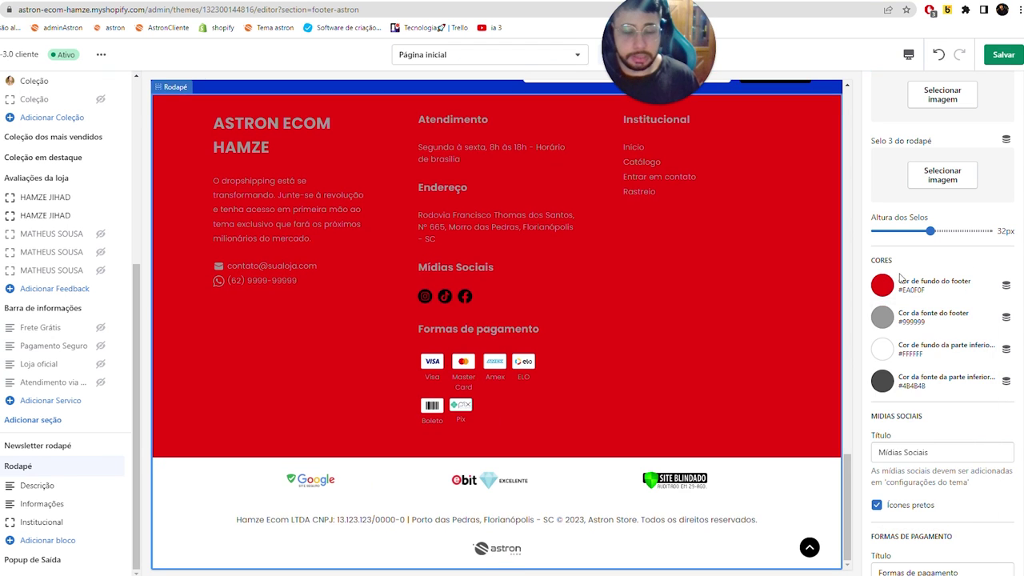
- Make the footer text white, uncheck Ícones pretos for white social icons, and save
{"action": "left_click", "coordinate": [884, 317]}
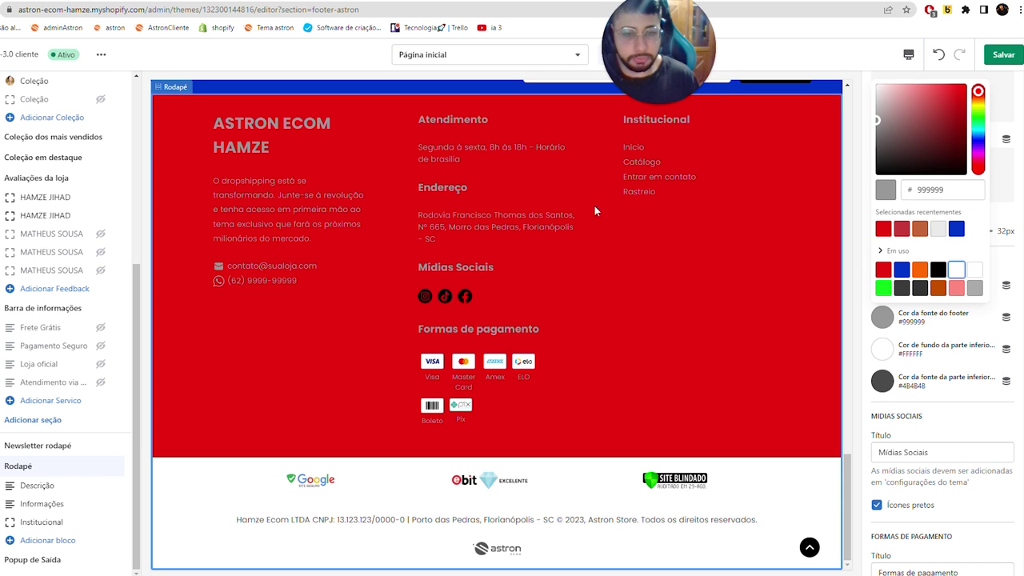
{"action": "left_click", "coordinate": [956, 269]}
{"action": "left_click", "coordinate": [927, 352]}
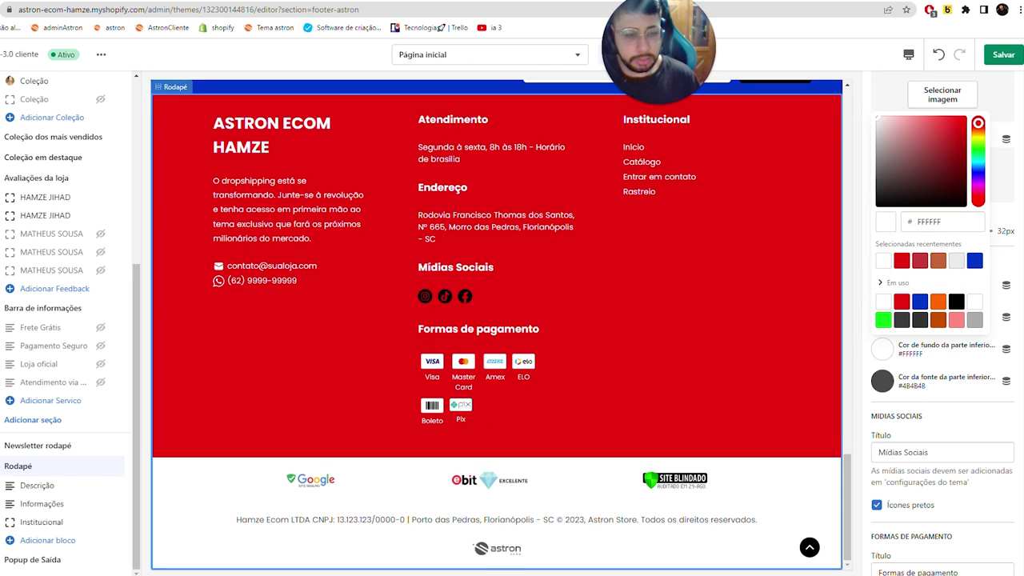
{"action": "left_click", "coordinate": [877, 505]}
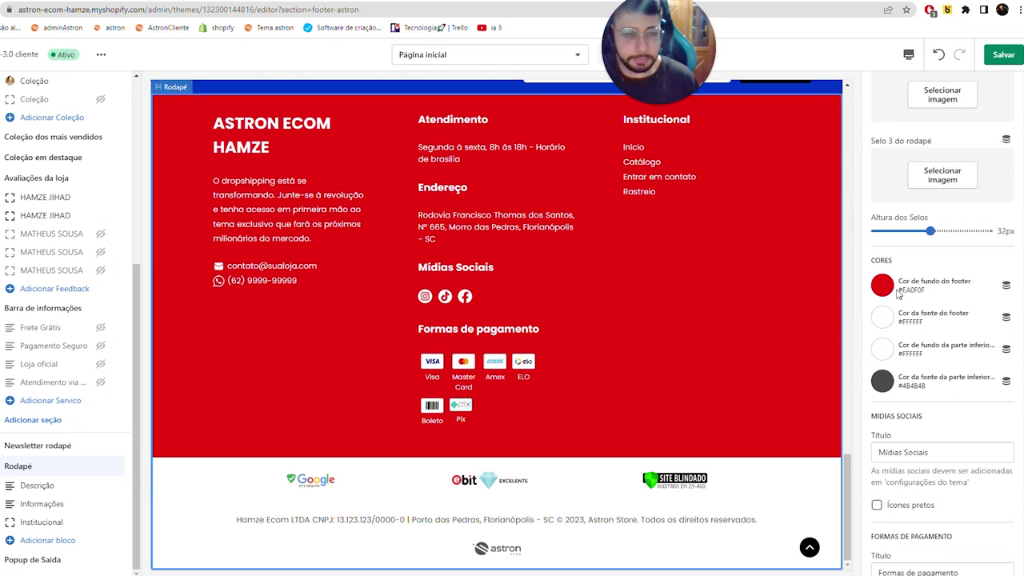
{"action": "scroll", "coordinate": [890, 292], "scroll_direction": "up", "scroll_amount": 4}
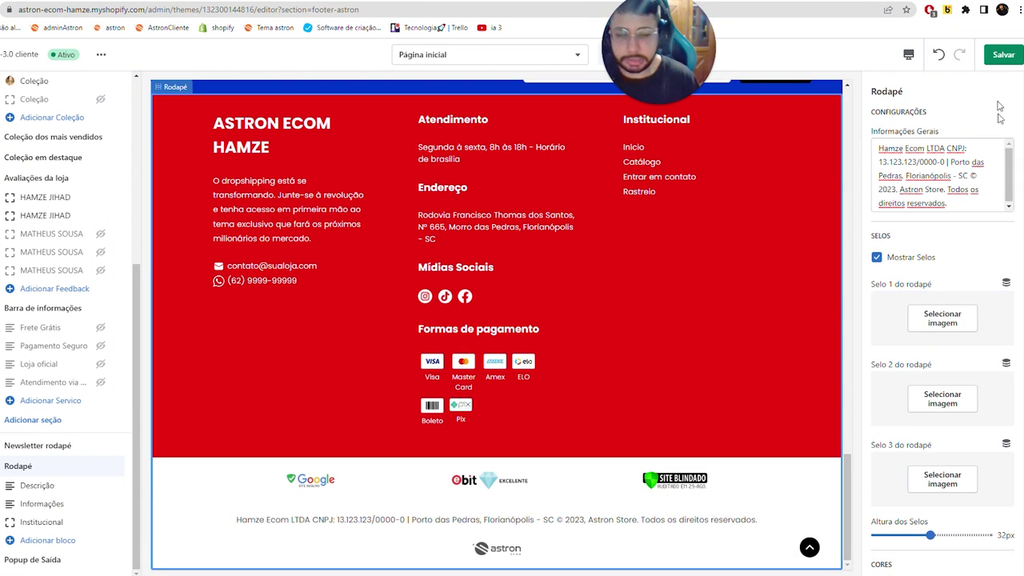
{"action": "left_click", "coordinate": [1003, 58]}
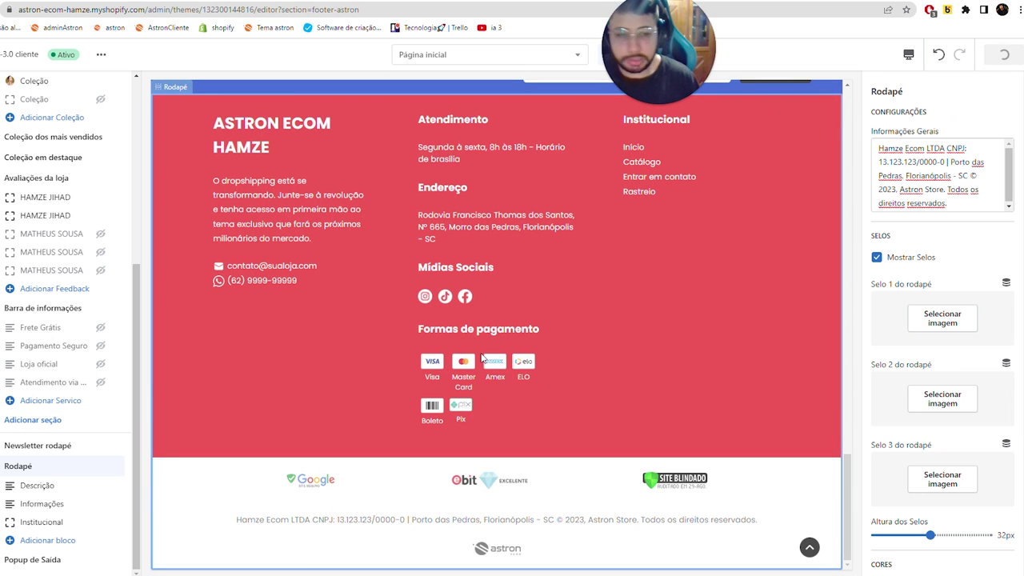
{"action": "scroll", "coordinate": [880, 352], "scroll_direction": "down", "scroll_amount": 3}
{"action": "left_click", "coordinate": [882, 285]}
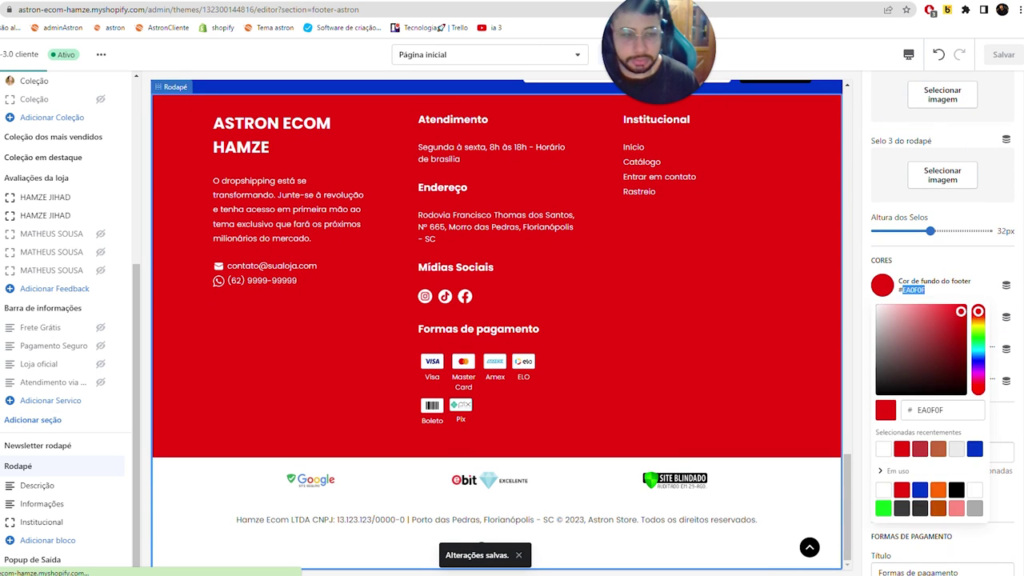
- Paste EA0F0F into the newsletter's Cor primária, lighten it to #FF6060, and save with Ctrl+S
{"action": "left_click", "coordinate": [64, 445]}
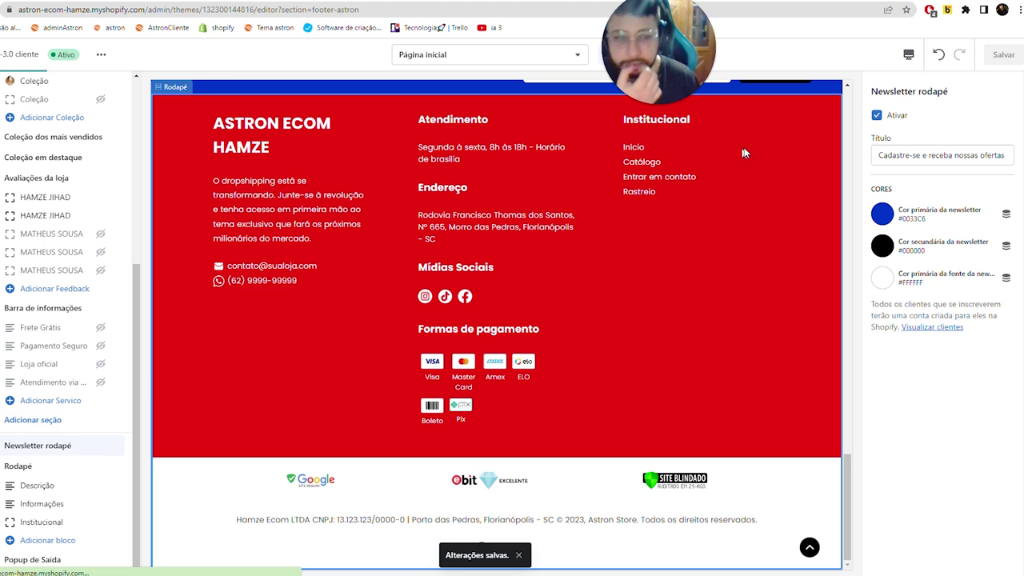
{"action": "left_click", "coordinate": [881, 214]}
{"action": "key", "text": "Escape"}
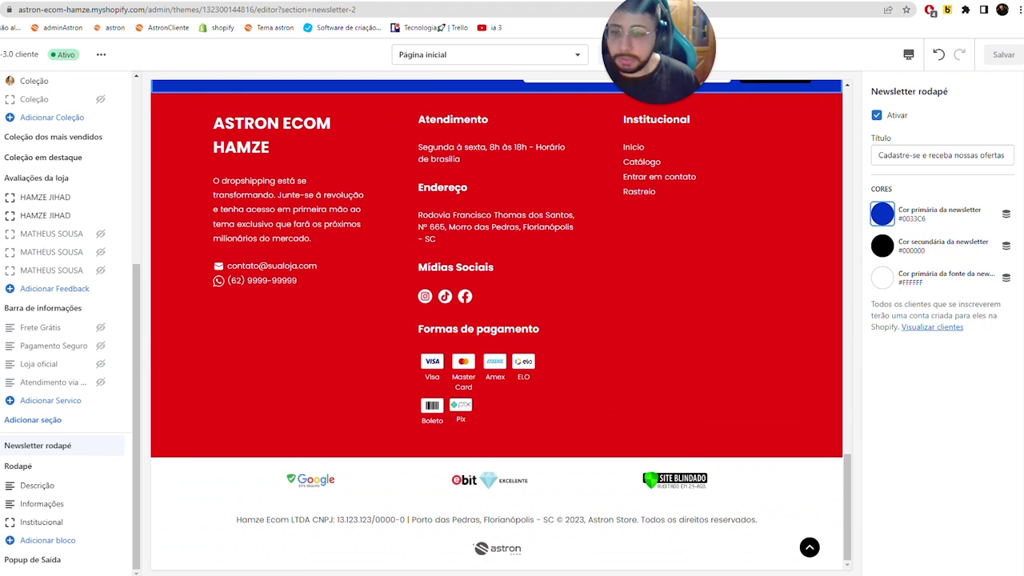
{"action": "left_click", "coordinate": [882, 214]}
{"action": "double_click", "coordinate": [932, 339]}
{"action": "type", "text": "EA0F0F"}
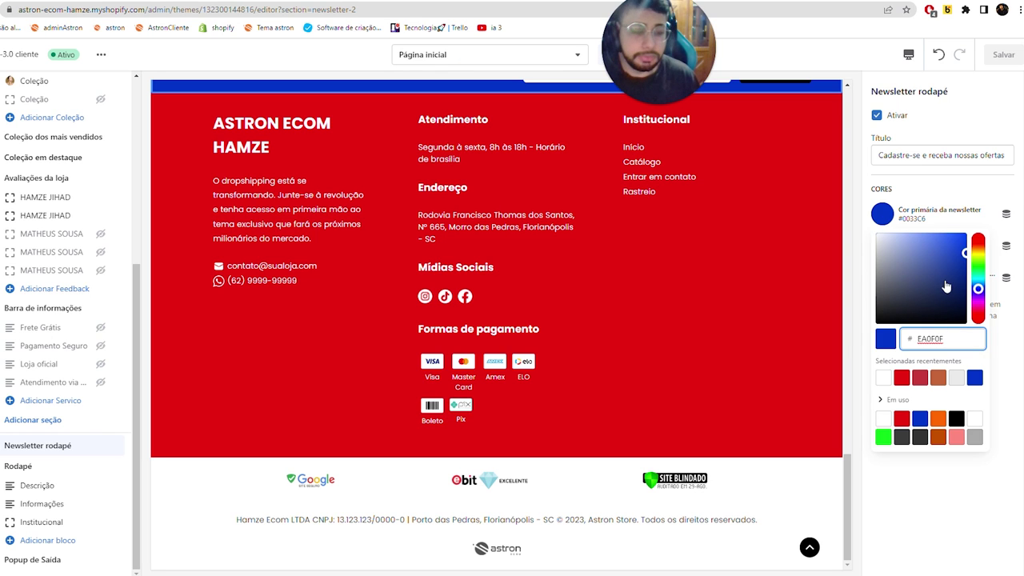
{"action": "left_click", "coordinate": [966, 493]}
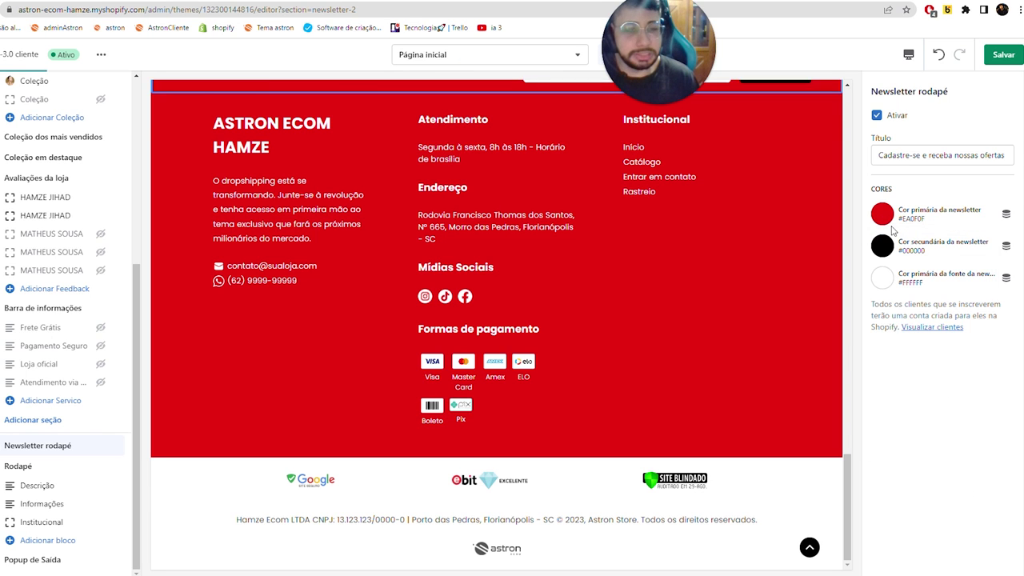
{"action": "left_click", "coordinate": [882, 214]}
{"action": "left_click", "coordinate": [932, 235]}
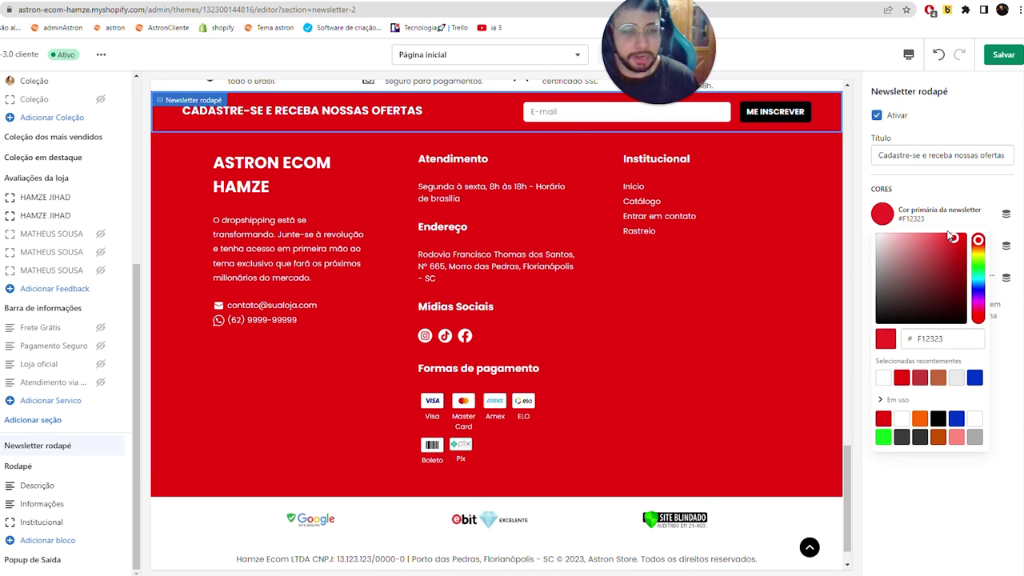
{"action": "left_click", "coordinate": [880, 416]}
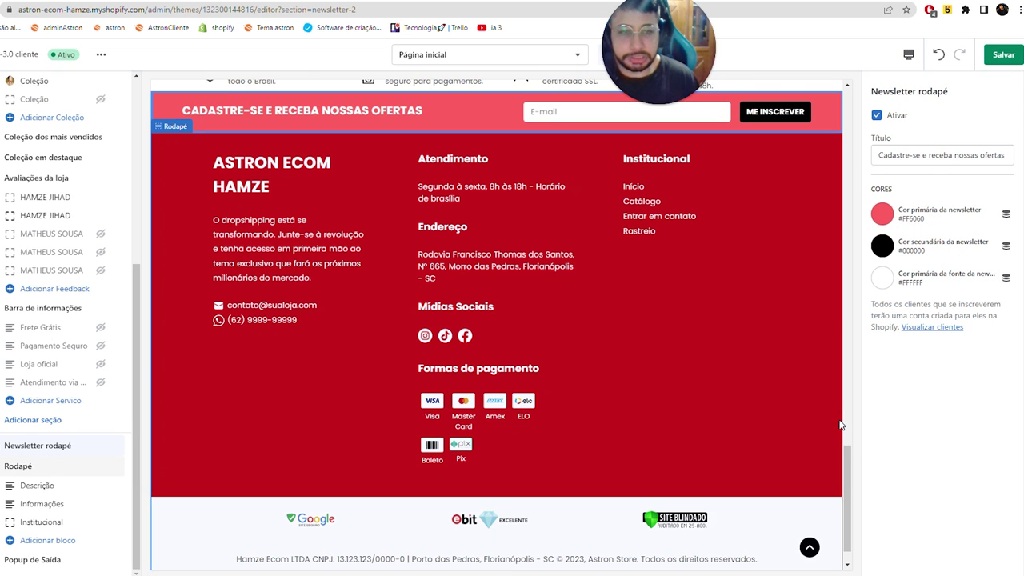
{"action": "left_click", "coordinate": [592, 198]}
{"action": "key", "text": "ctrl+s"}
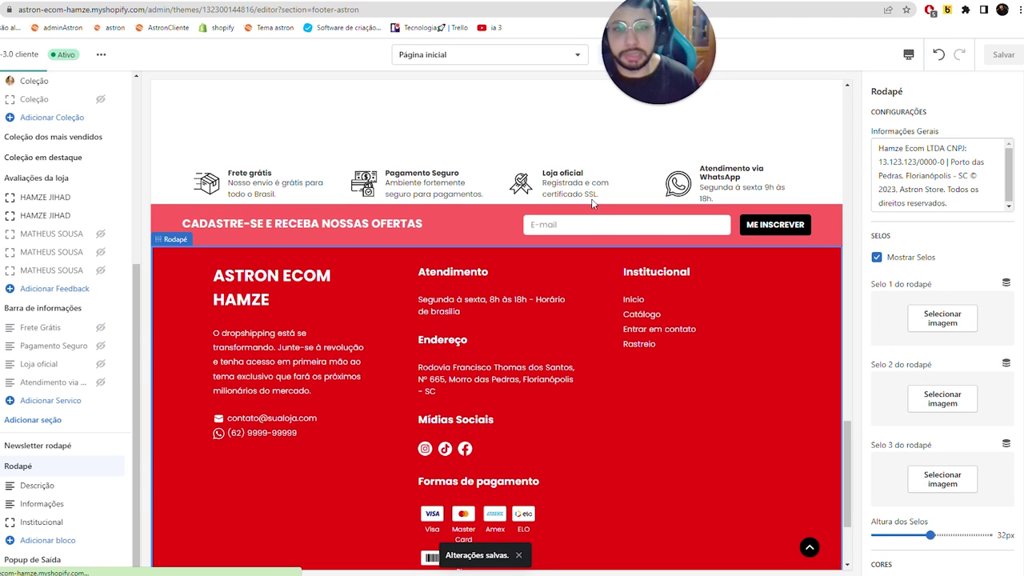
- Toggle Ícones pretos on and back off, then scroll the footer settings down to Contatos
{"action": "scroll", "coordinate": [591, 204], "scroll_direction": "down", "scroll_amount": 2}
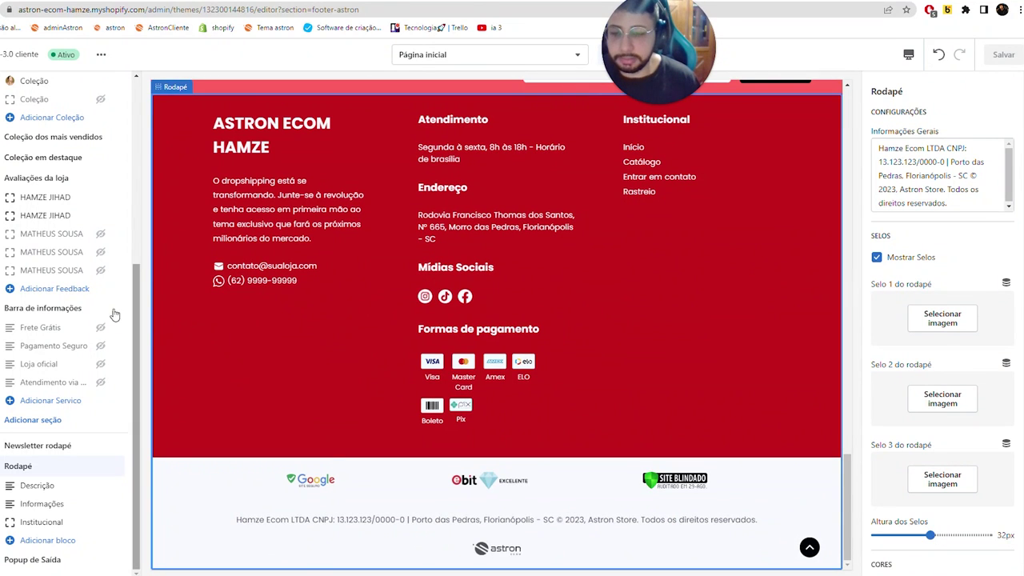
{"action": "mouse_move", "coordinate": [80, 361]}
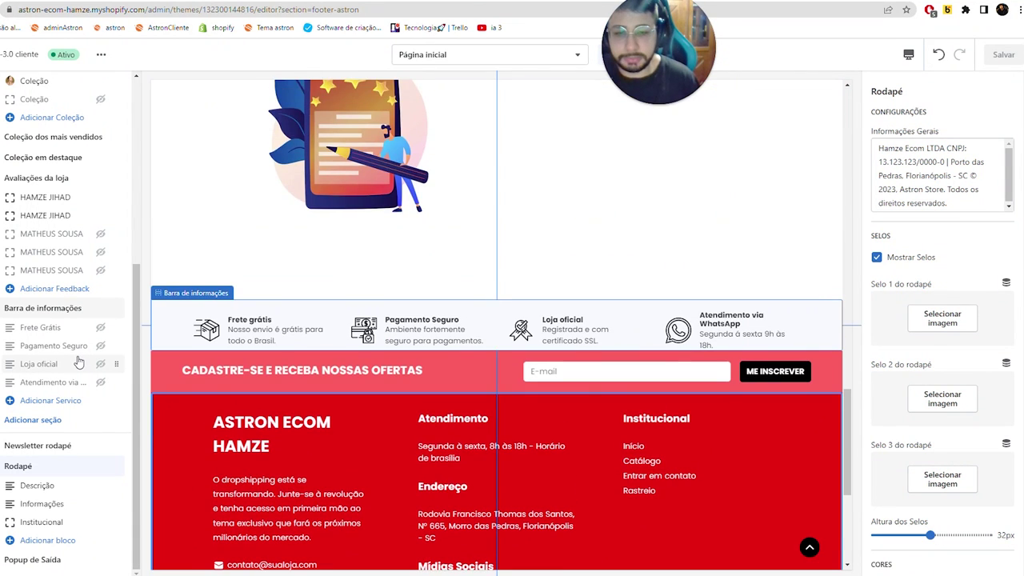
{"action": "mouse_move", "coordinate": [36, 482]}
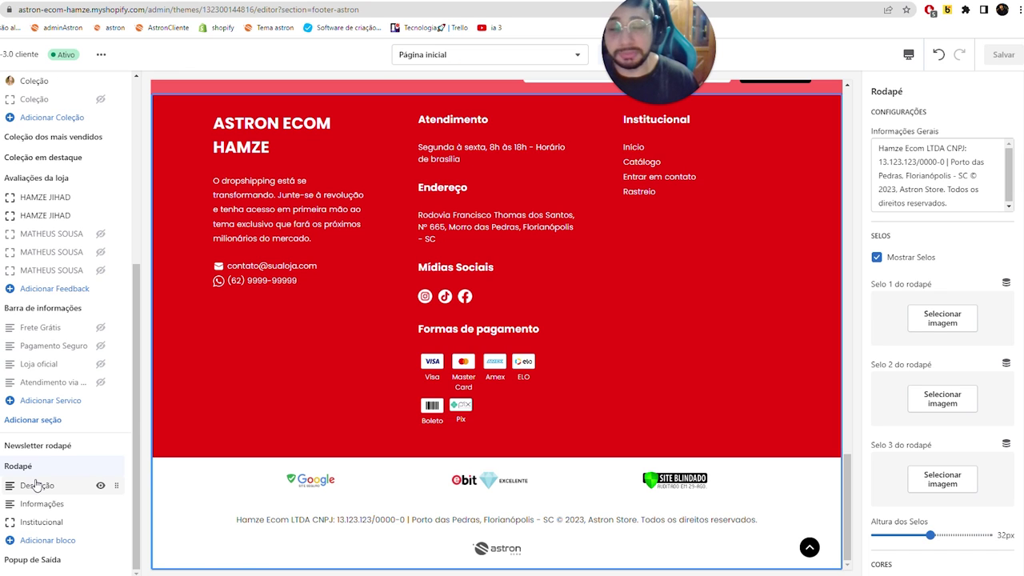
{"action": "scroll", "coordinate": [912, 408], "scroll_direction": "down", "scroll_amount": 4}
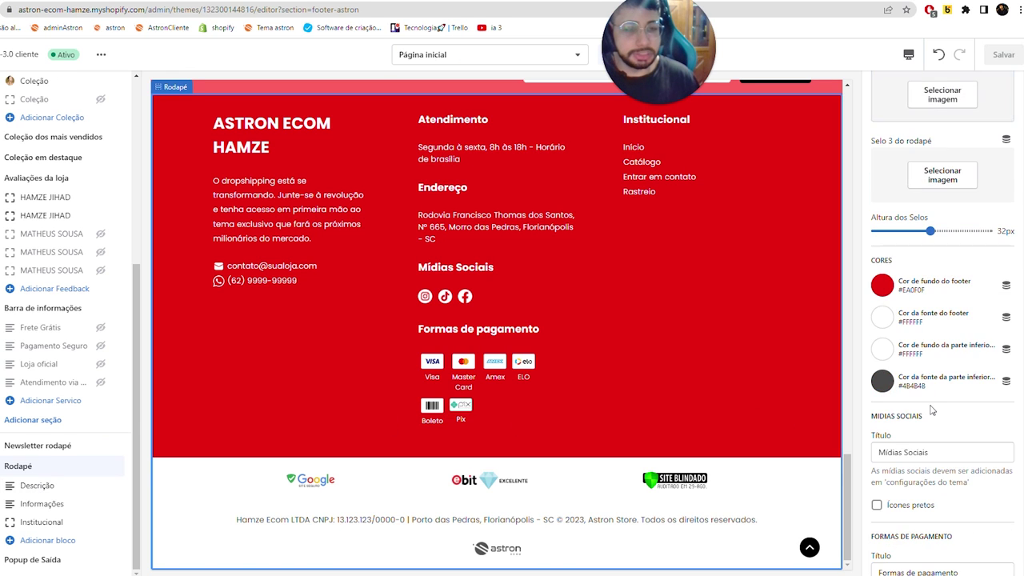
{"action": "scroll", "coordinate": [928, 400], "scroll_direction": "down", "scroll_amount": 4}
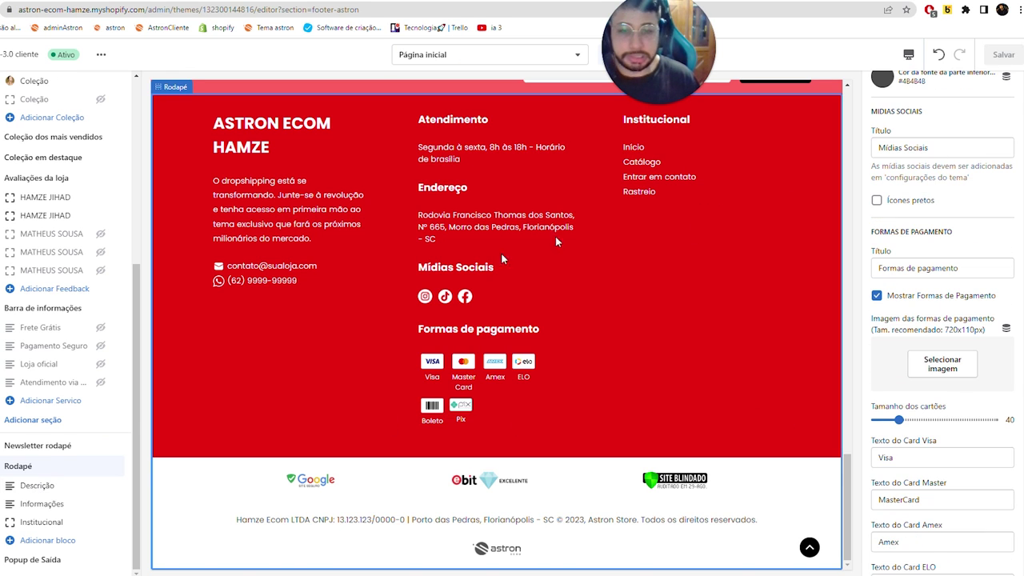
{"action": "left_click", "coordinate": [907, 204]}
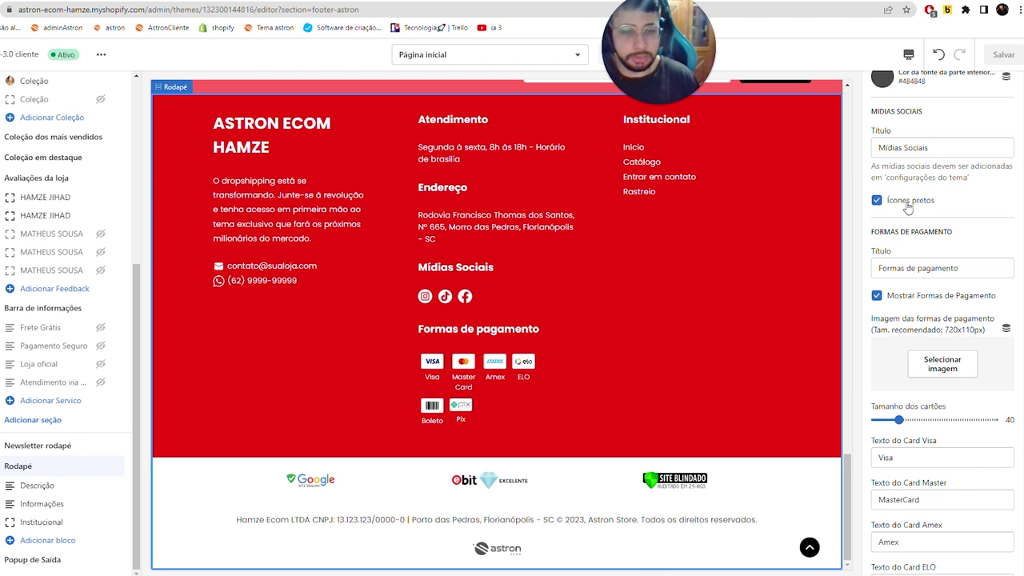
{"action": "left_click", "coordinate": [908, 206]}
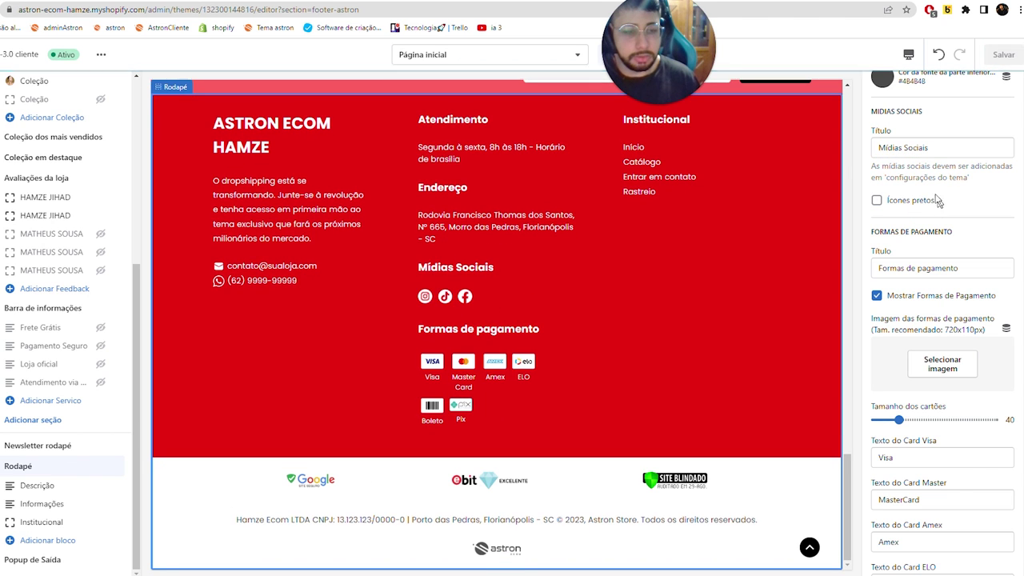
{"action": "scroll", "coordinate": [929, 412], "scroll_direction": "down", "scroll_amount": 6}
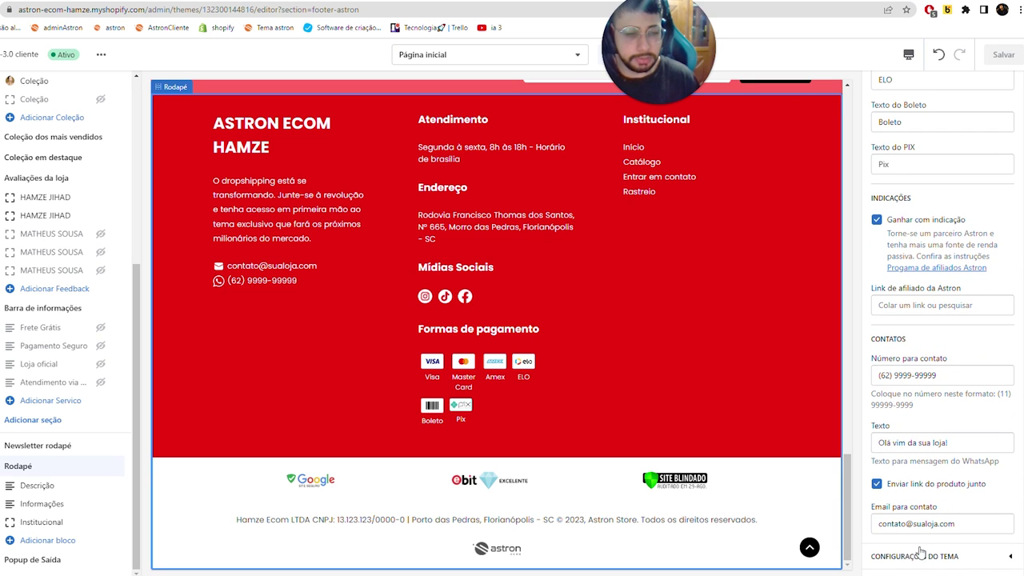
{"action": "scroll", "coordinate": [880, 290], "scroll_direction": "up", "scroll_amount": 5}
{"action": "scroll", "coordinate": [981, 402], "scroll_direction": "down", "scroll_amount": 5}
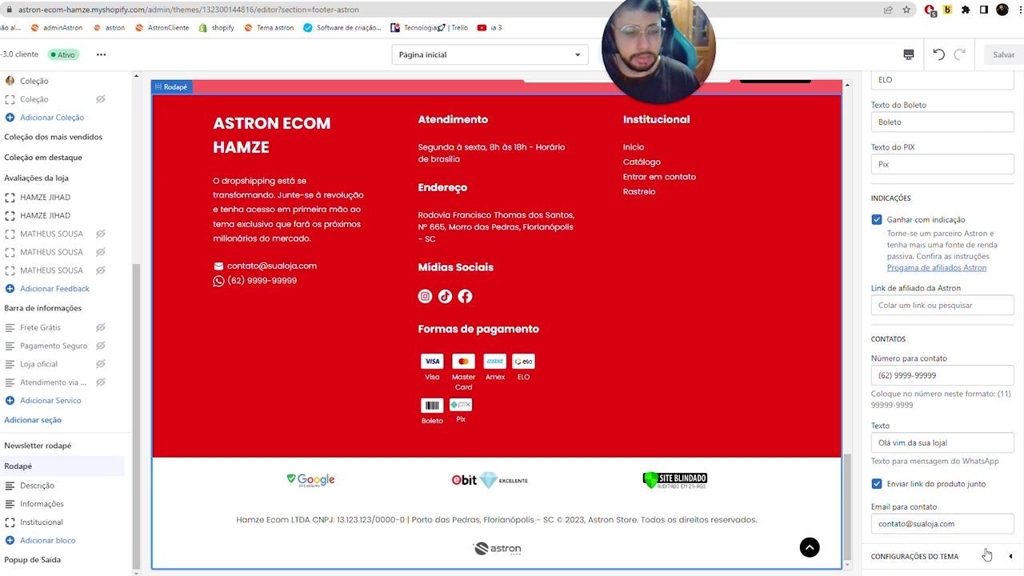
{"action": "scroll", "coordinate": [943, 320], "scroll_direction": "down", "scroll_amount": 5}
- Clear the Facebook, TikTok and Instagram link fields and save the theme
{"action": "triple_click", "coordinate": [926, 312]}
{"action": "key", "text": "ctrl+c"}
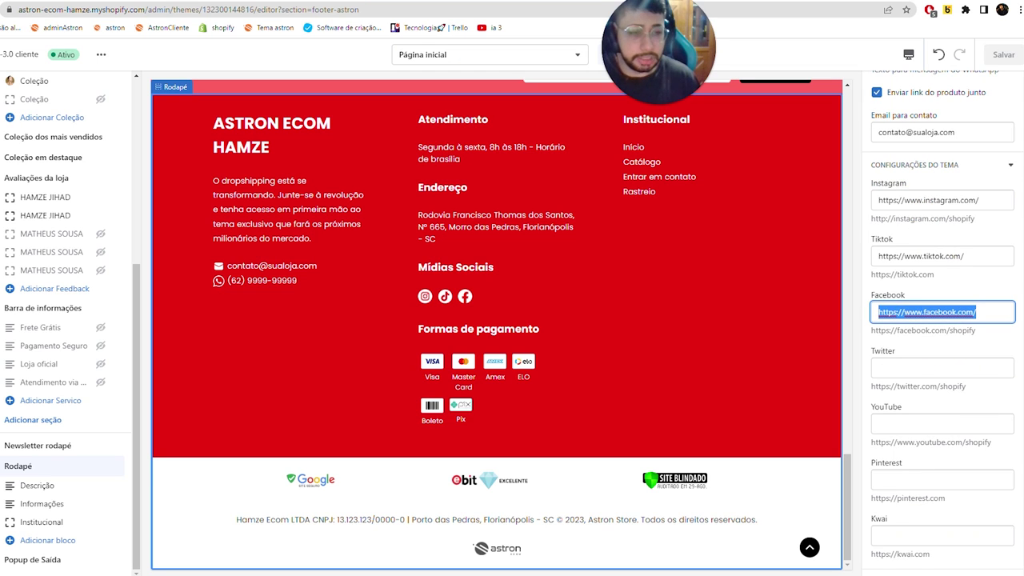
{"action": "key", "text": "BackSpace"}
{"action": "triple_click", "coordinate": [923, 256]}
{"action": "key", "text": "BackSpace"}
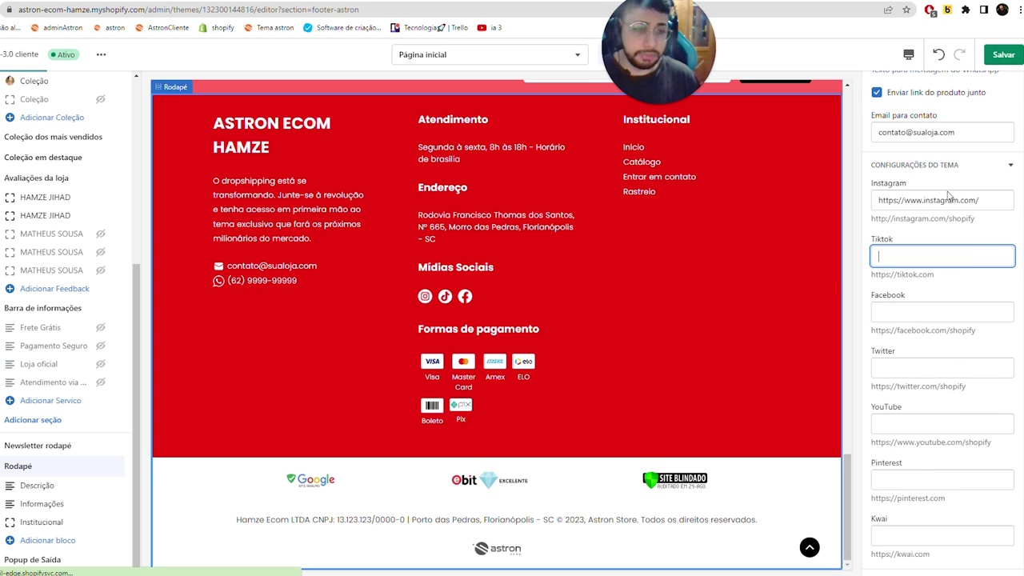
{"action": "triple_click", "coordinate": [950, 200]}
{"action": "key", "text": "BackSpace"}
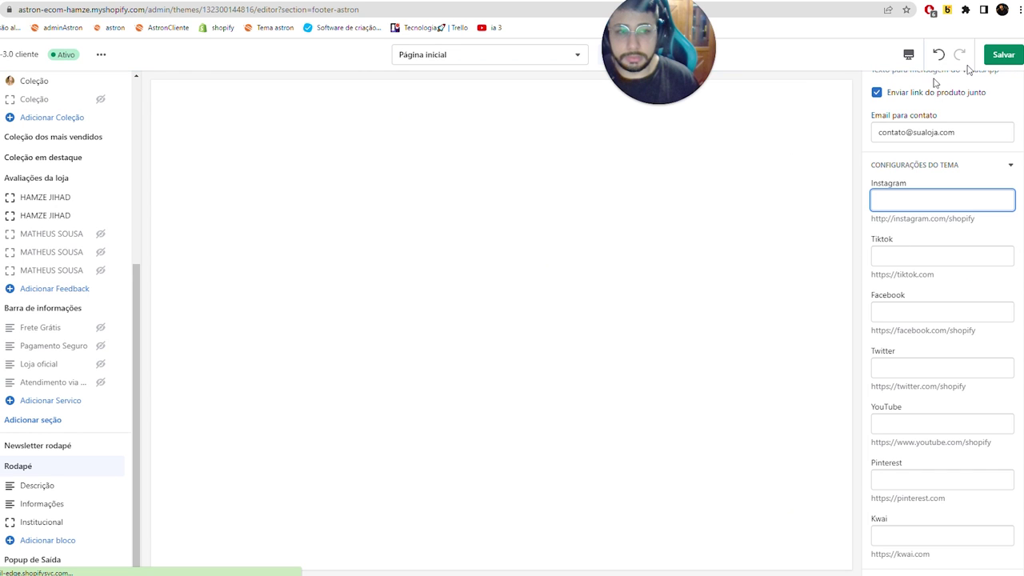
{"action": "key", "text": "ctrl+s"}
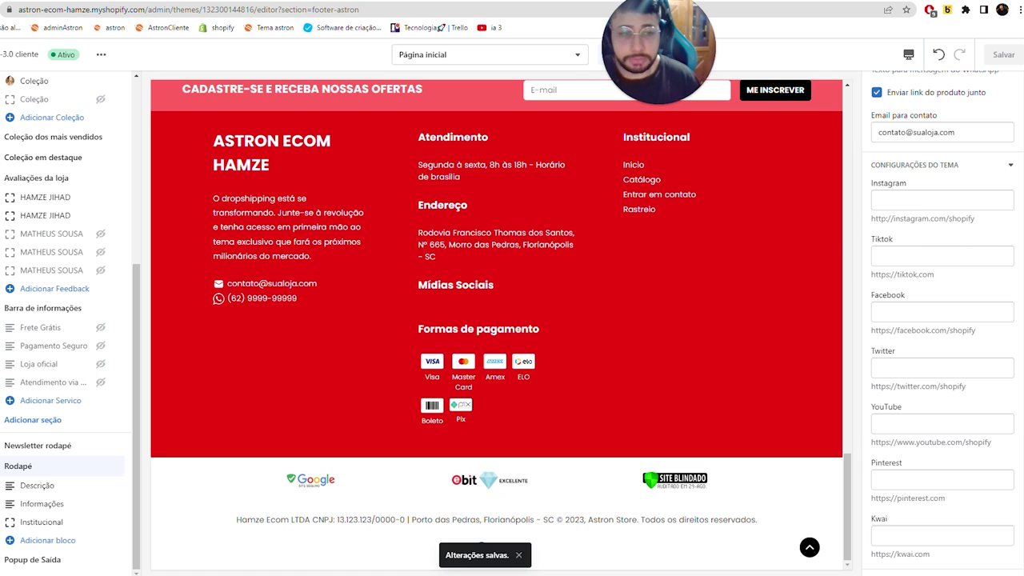
{"action": "left_click", "coordinate": [942, 200]}
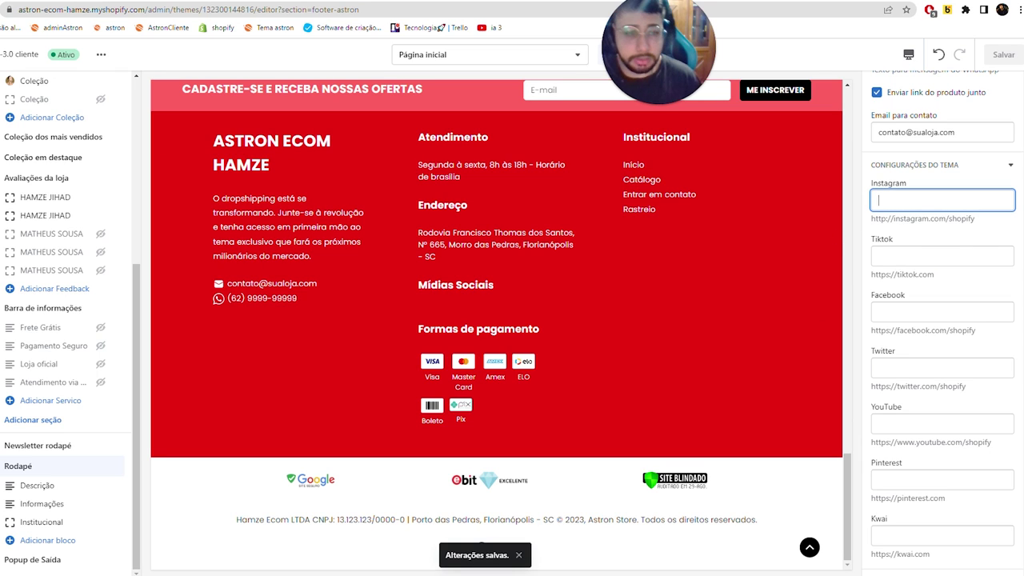
{"action": "key", "text": "ctrl+v"}
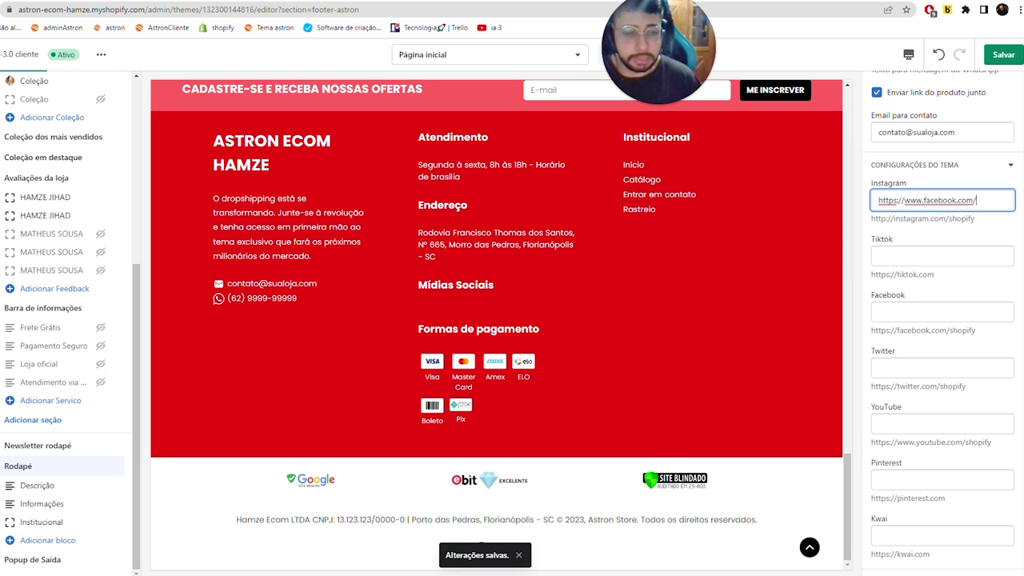
{"action": "left_click", "coordinate": [906, 426]}
{"action": "key", "text": "ctrl+v"}
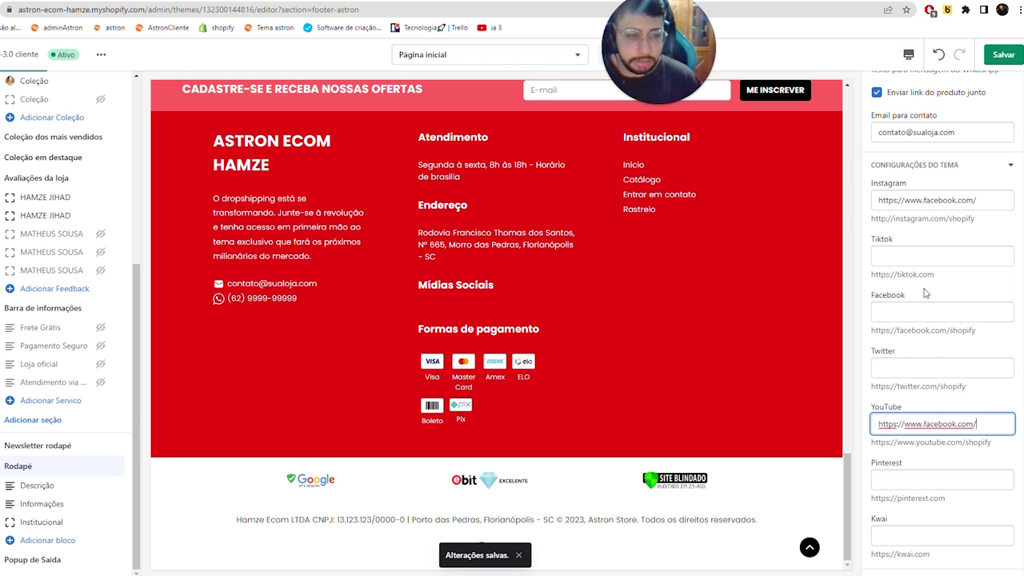
{"action": "left_click", "coordinate": [920, 256]}
{"action": "key", "text": "ctrl+v"}
{"action": "left_click", "coordinate": [1004, 54]}
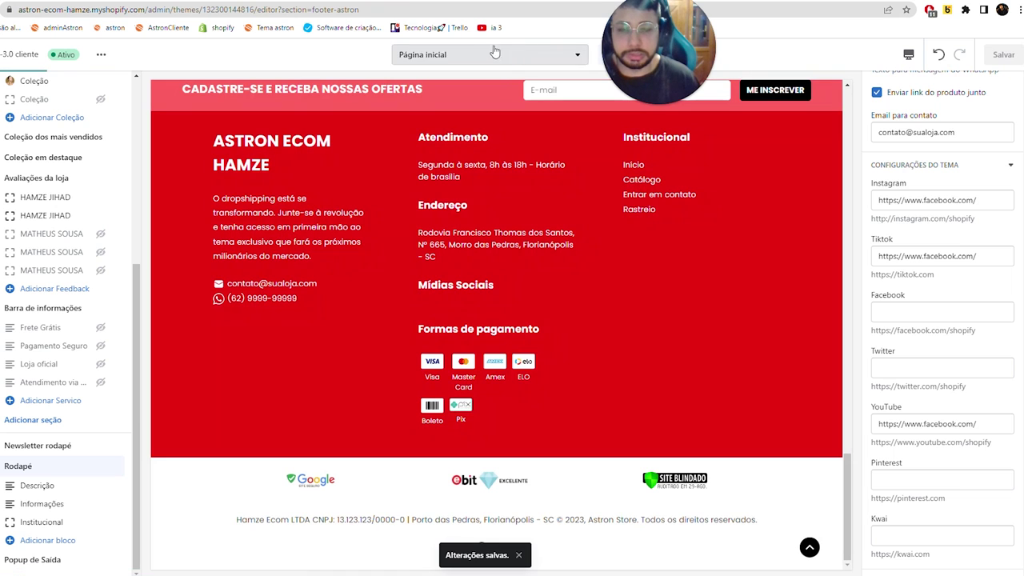
{"action": "left_click", "coordinate": [499, 8]}
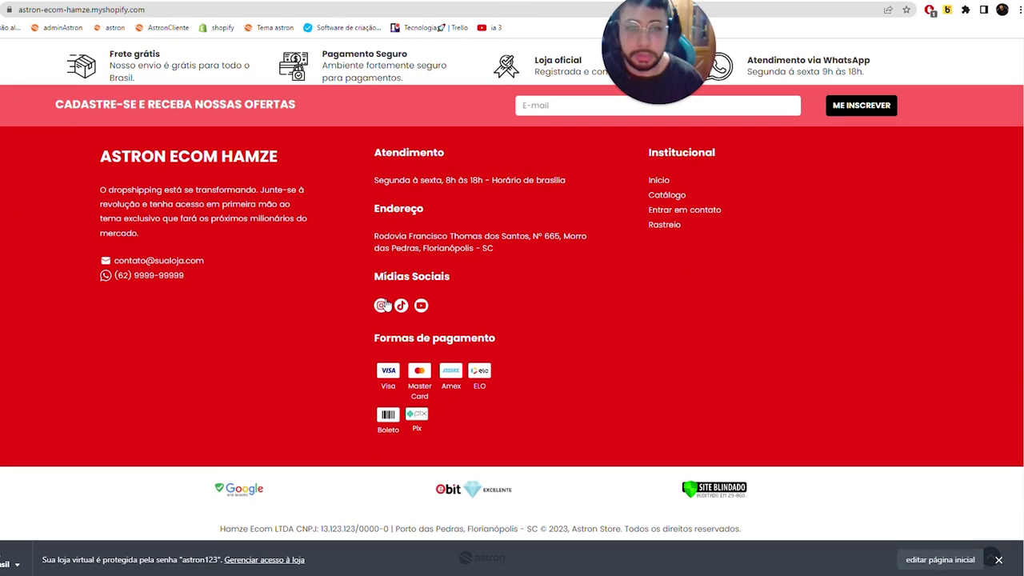
- Inspect the YouTube icon's link on the live storefront, then return to the theme editor's footer settings
{"action": "right_click", "coordinate": [426, 312]}
{"action": "left_click", "coordinate": [406, 259]}
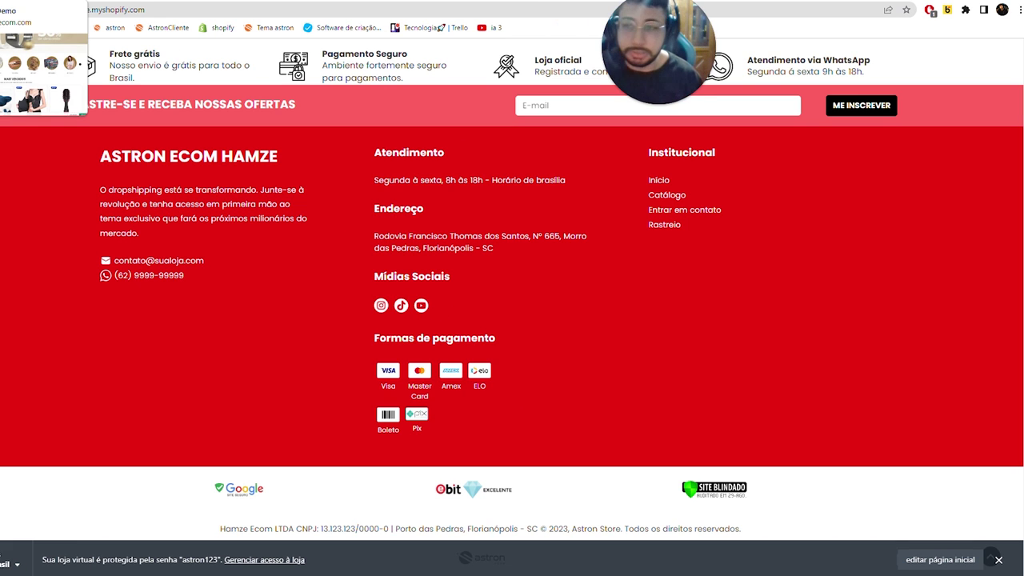
{"action": "left_click", "coordinate": [40, 0]}
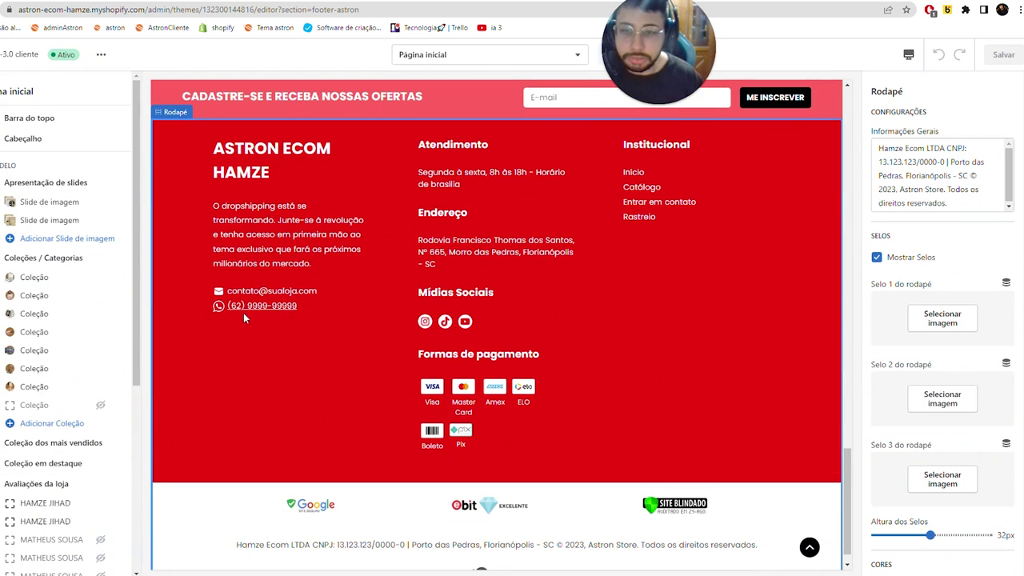
{"action": "scroll", "coordinate": [939, 304], "scroll_direction": "down", "scroll_amount": 10}
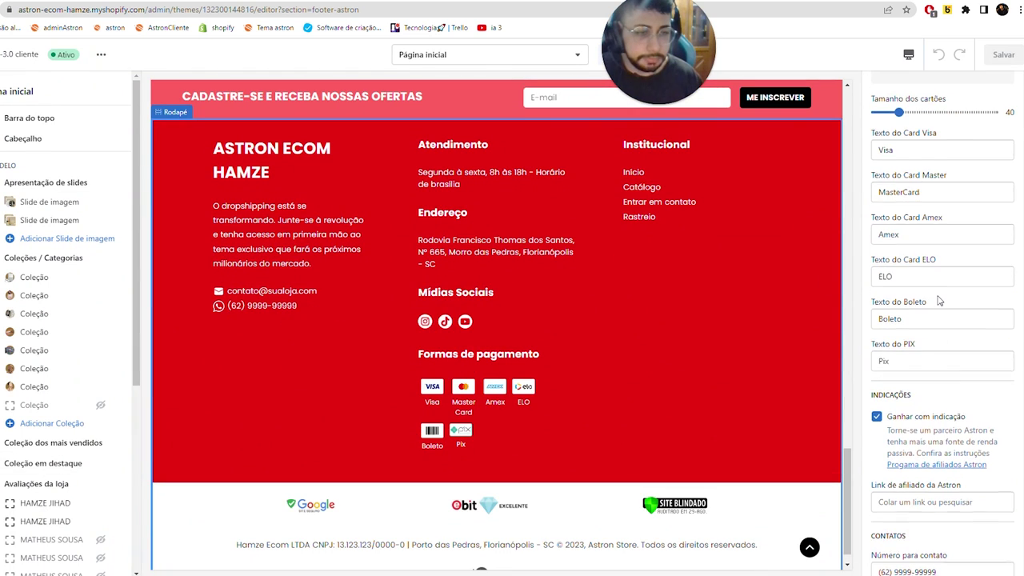
- Replace Número para contato with the store's WhatsApp phone number and save
{"action": "scroll", "coordinate": [940, 301], "scroll_direction": "down", "scroll_amount": 3}
{"action": "left_click", "coordinate": [941, 305]}
{"action": "key", "text": "Tab"}
{"action": "type", "text": "("}
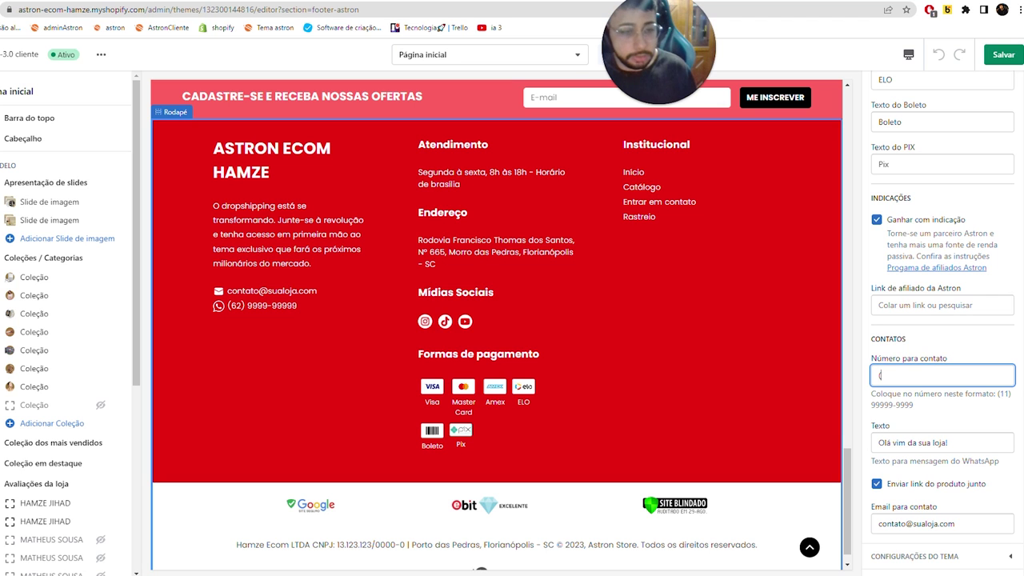
{"action": "type", "text": "62)"}
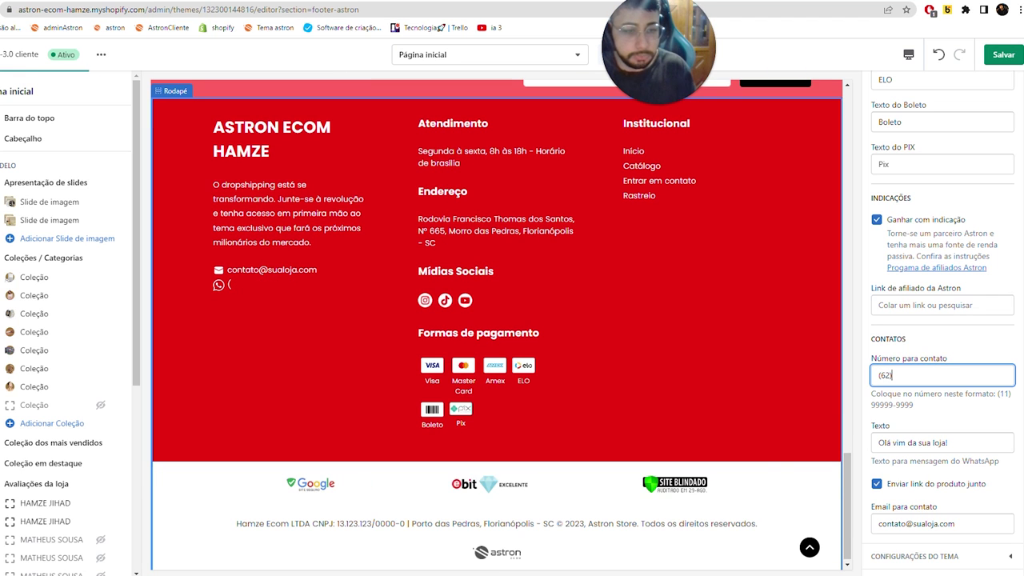
{"action": "type", "text": " 9"}
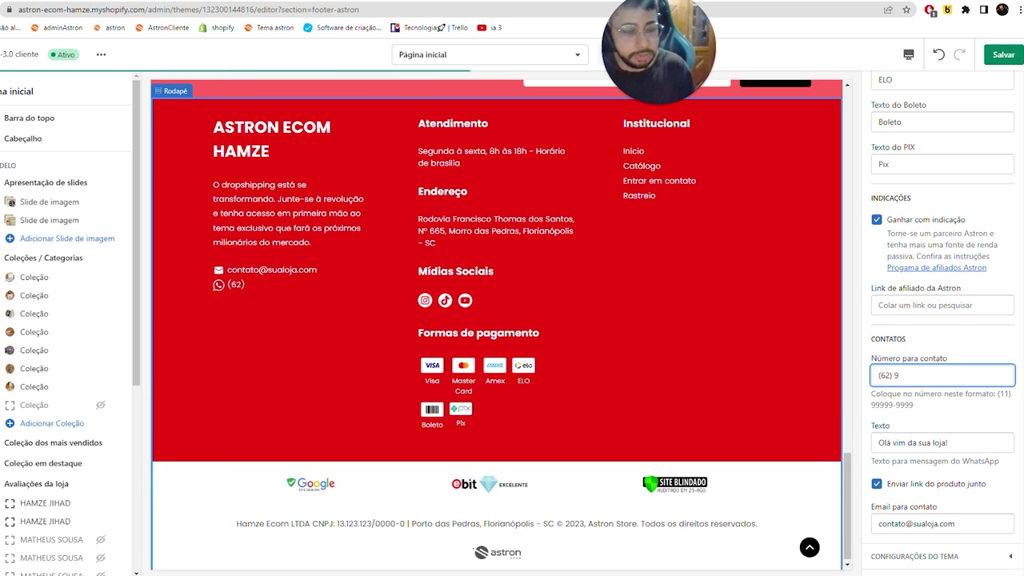
{"action": "type", "text": "9999-"}
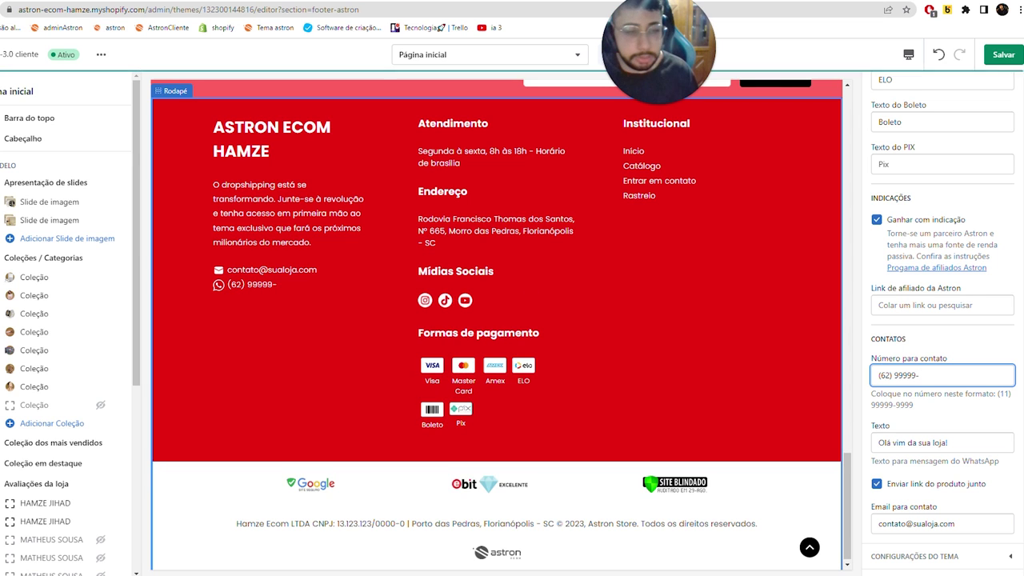
{"action": "type", "text": "9999"}
{"action": "left_click", "coordinate": [998, 63]}
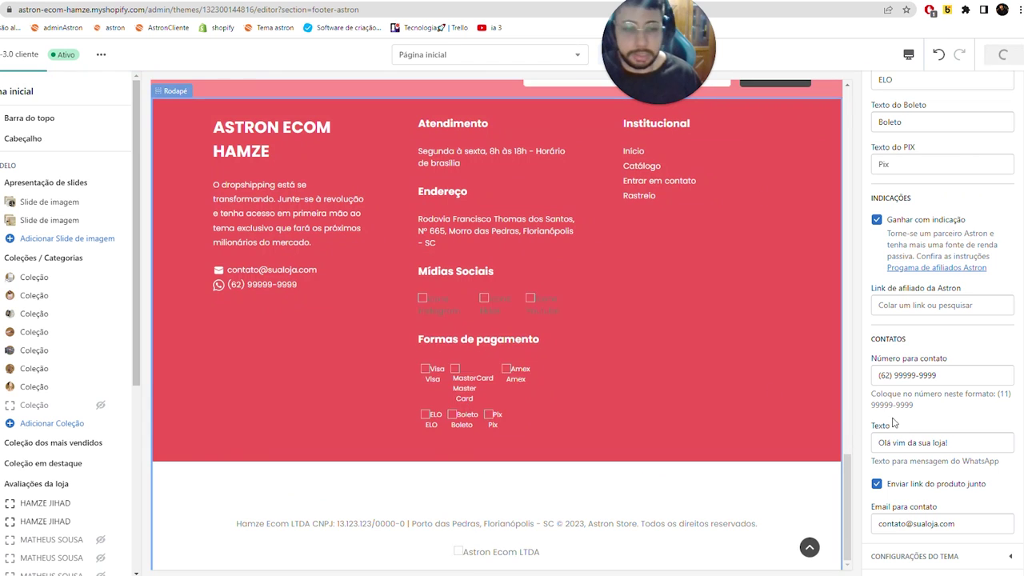
- Replace Email para contato with the store's own e-mail address and save
{"action": "triple_click", "coordinate": [917, 523]}
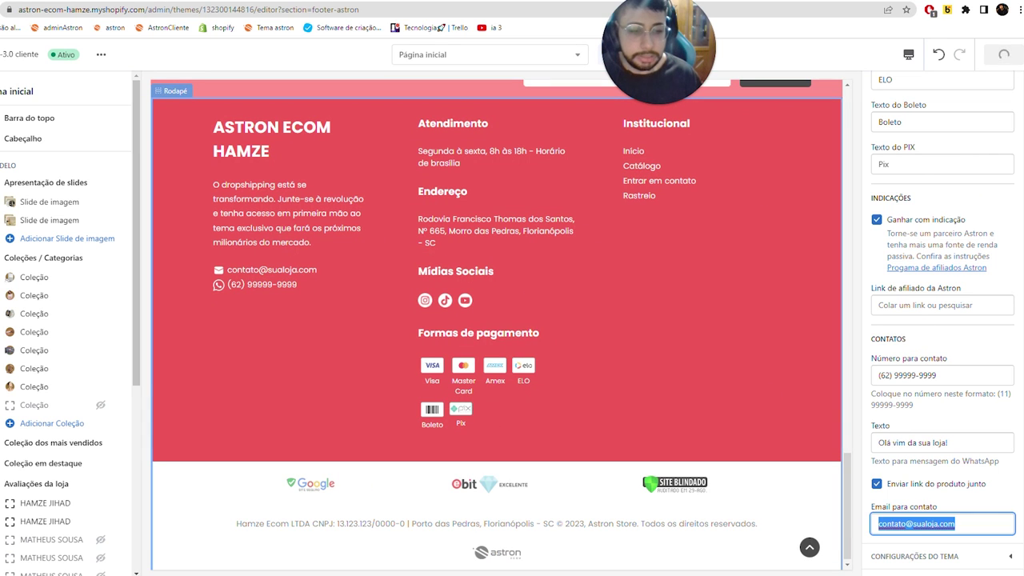
{"action": "double_click", "coordinate": [892, 523]}
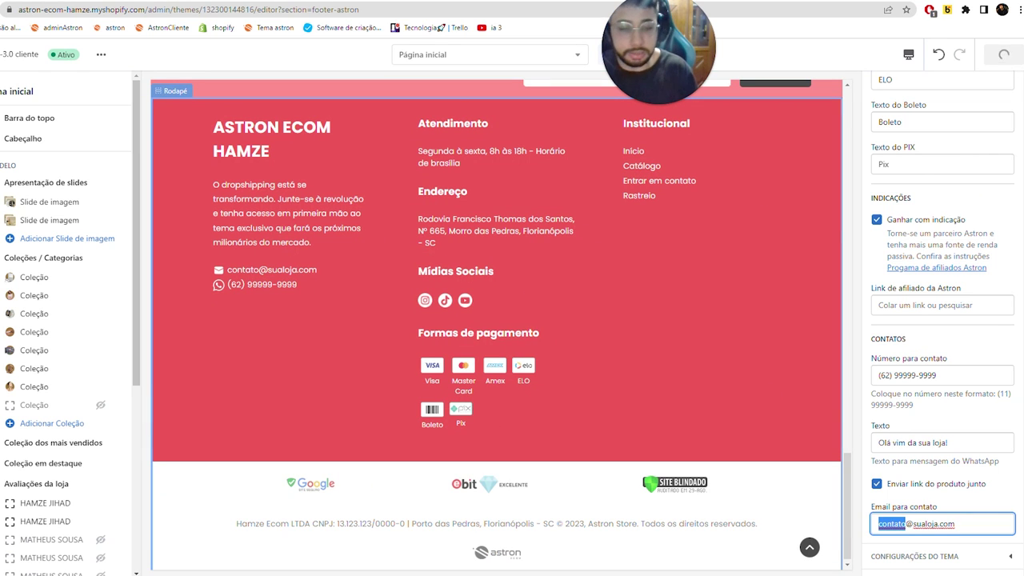
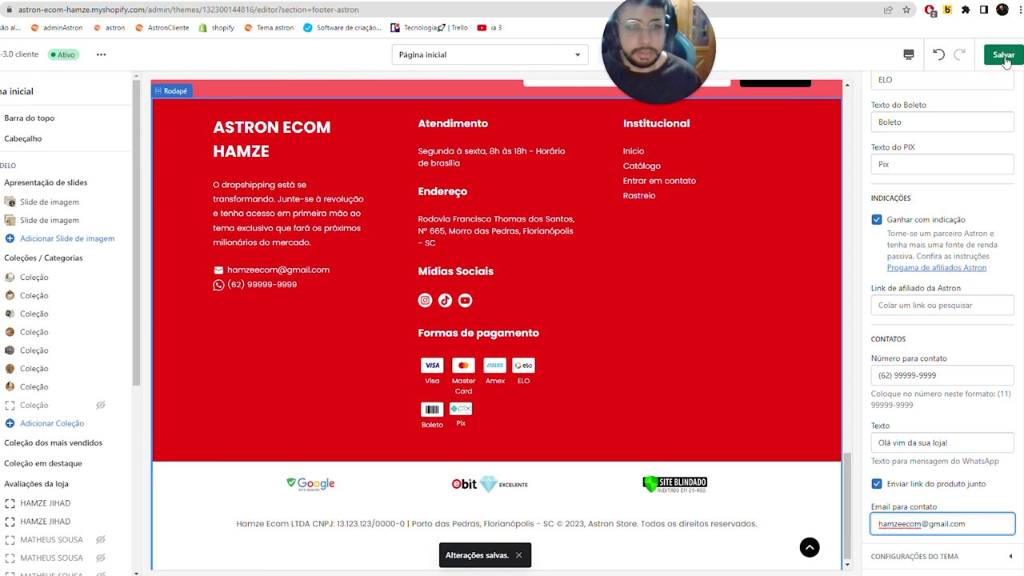
{"action": "left_click", "coordinate": [1004, 55]}
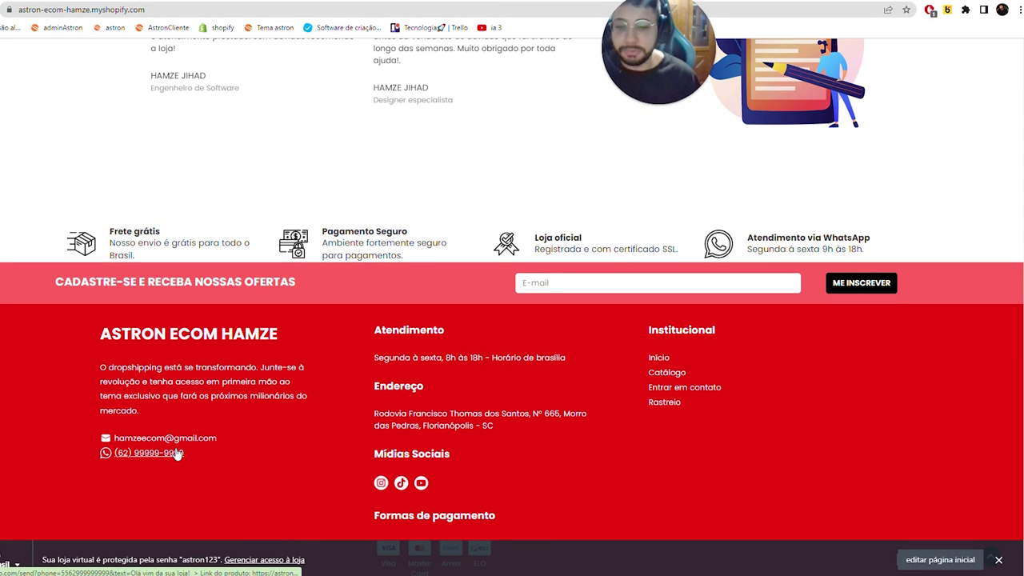
- Scroll the live storefront through the homepage and the Exemplo | Kits | Modelo padrão page to the footer
{"action": "scroll", "coordinate": [224, 347], "scroll_direction": "up", "scroll_amount": 10}
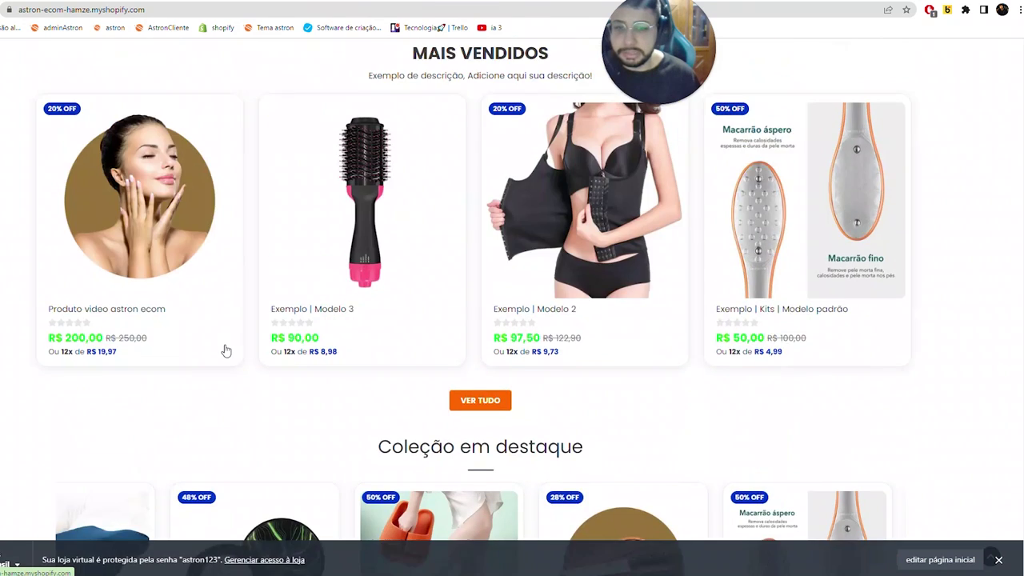
{"action": "scroll", "coordinate": [351, 363], "scroll_direction": "down", "scroll_amount": 4}
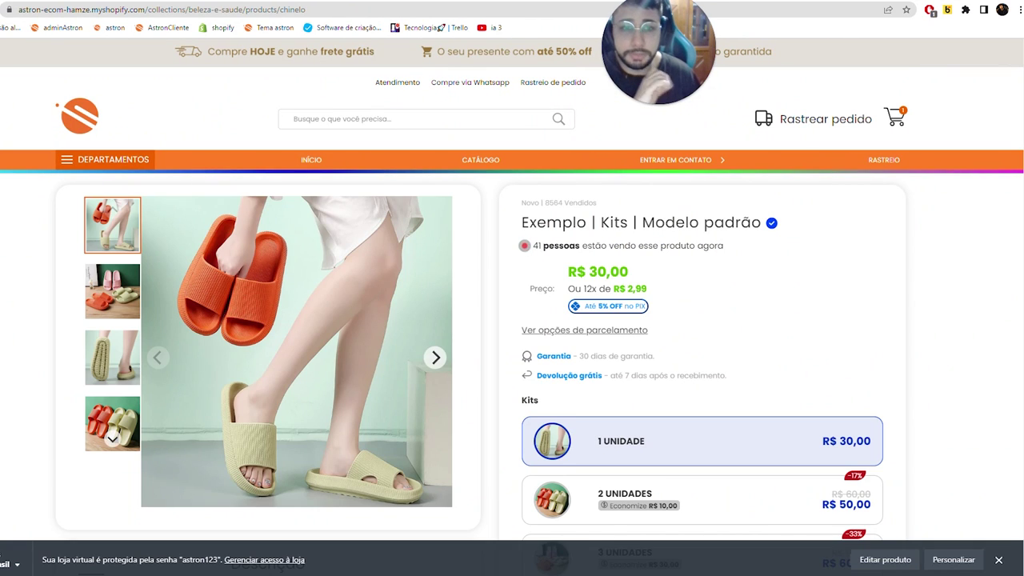
{"action": "scroll", "coordinate": [534, 407], "scroll_direction": "down", "scroll_amount": 4}
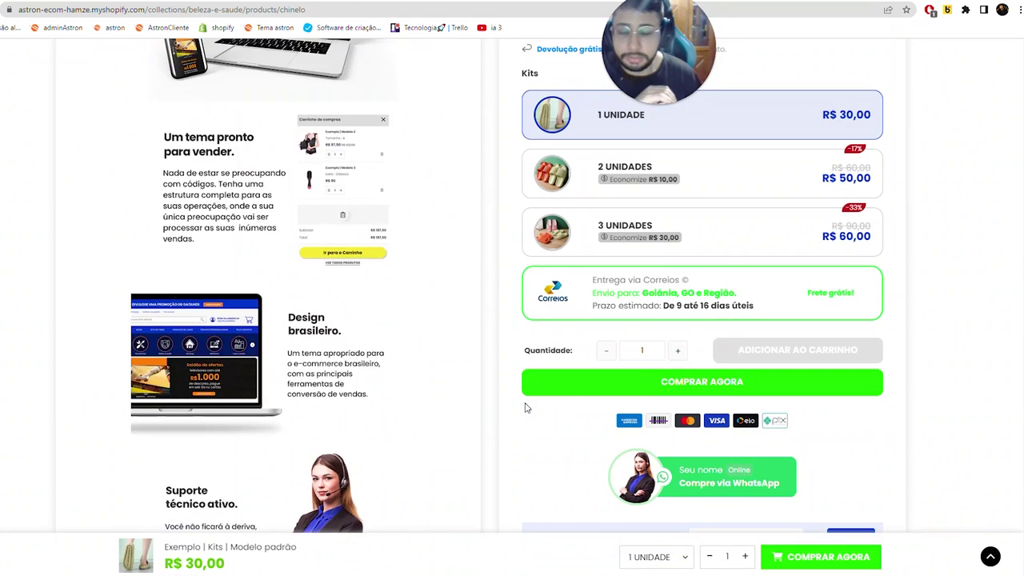
{"action": "scroll", "coordinate": [526, 408], "scroll_direction": "down", "scroll_amount": 15}
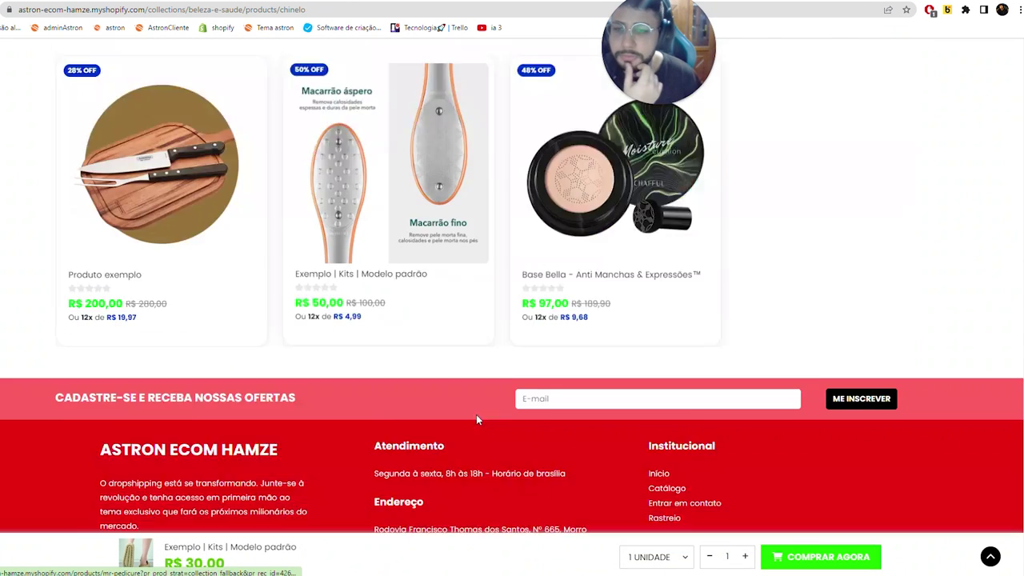
{"action": "scroll", "coordinate": [476, 420], "scroll_direction": "down", "scroll_amount": 4}
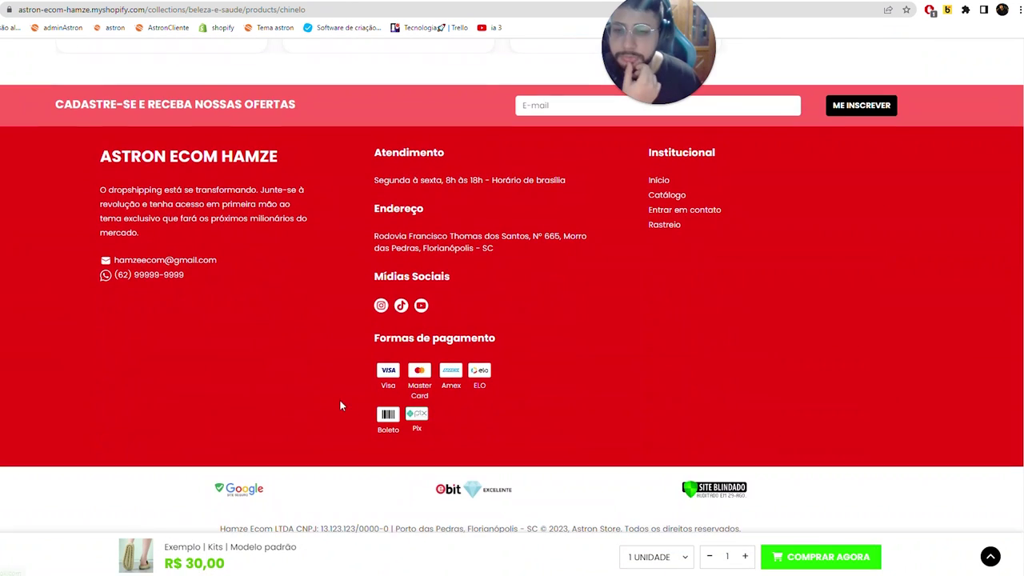
{"action": "left_click", "coordinate": [134, 278]}
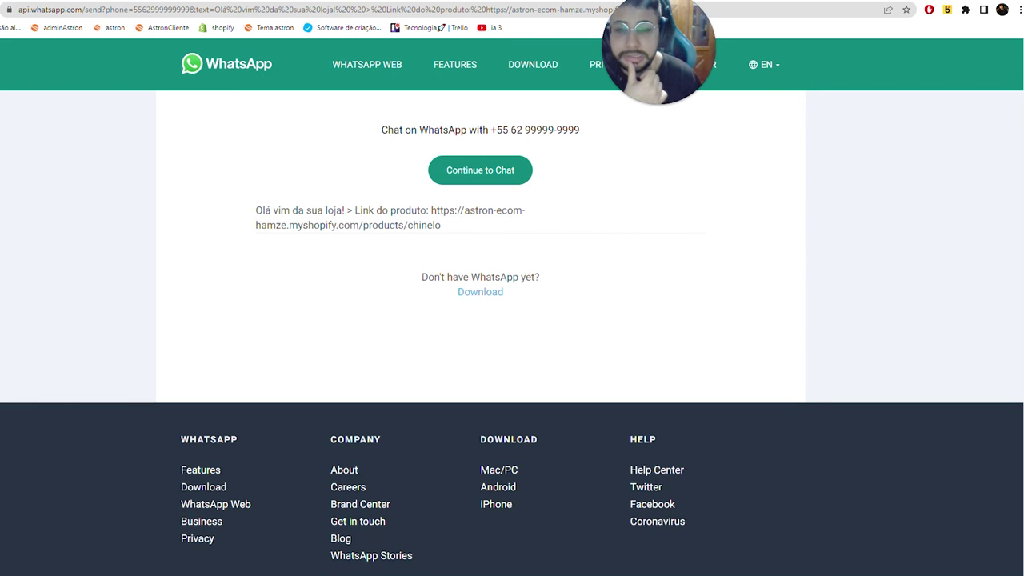
{"action": "left_click_drag", "start_coordinate": [256, 210], "coordinate": [471, 211]}
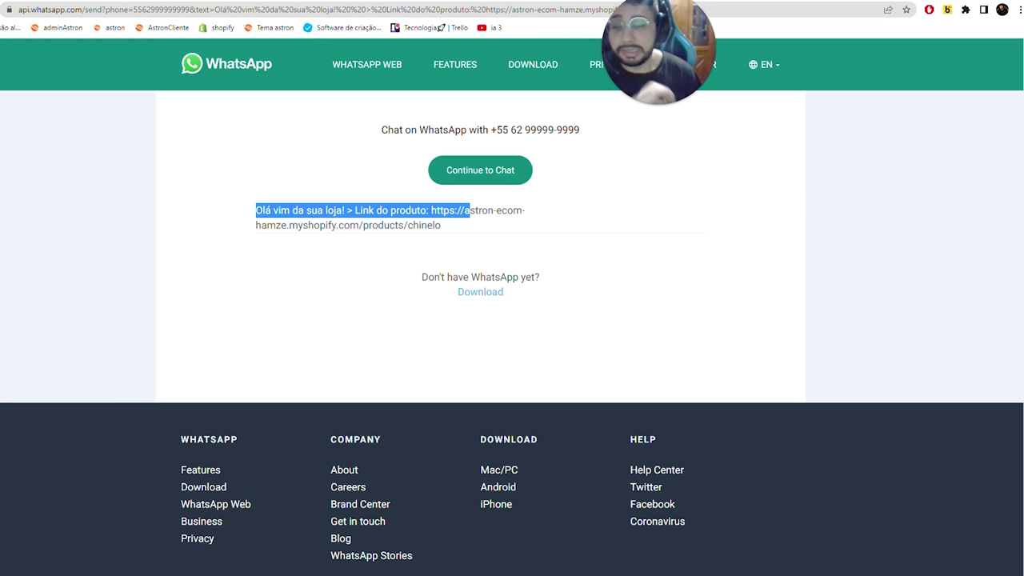
{"action": "left_click", "coordinate": [280, 1]}
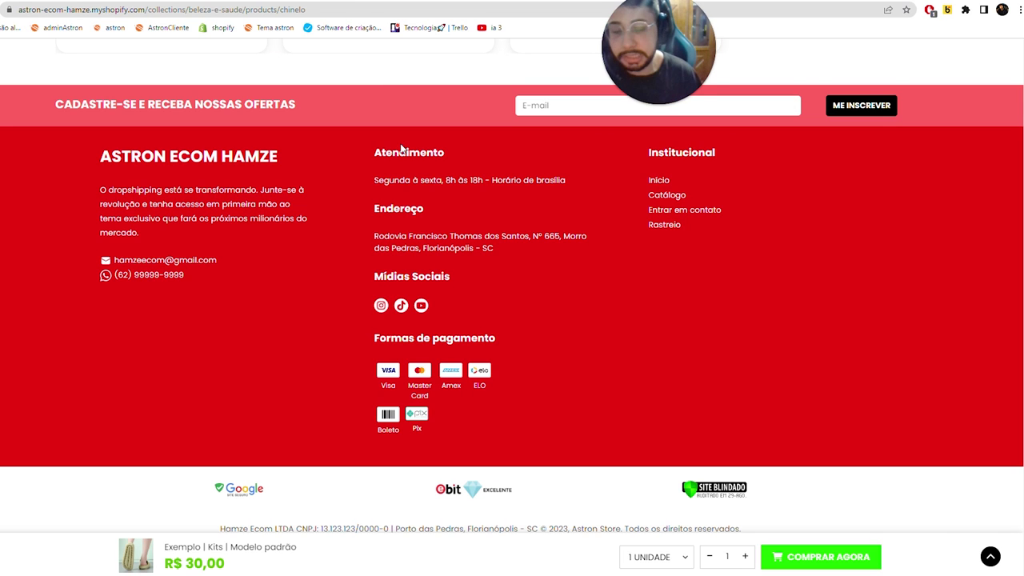
- Scroll back up the slipper product page and go back to the theme editor's Rodapé settings
{"action": "scroll", "coordinate": [402, 148], "scroll_direction": "up", "scroll_amount": 15}
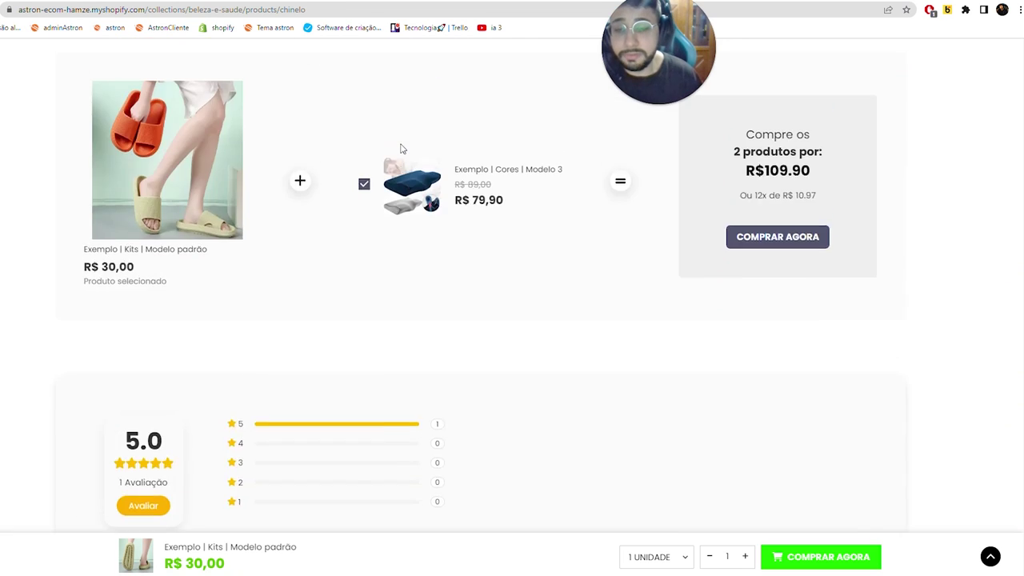
{"action": "scroll", "coordinate": [402, 148], "scroll_direction": "up", "scroll_amount": 12}
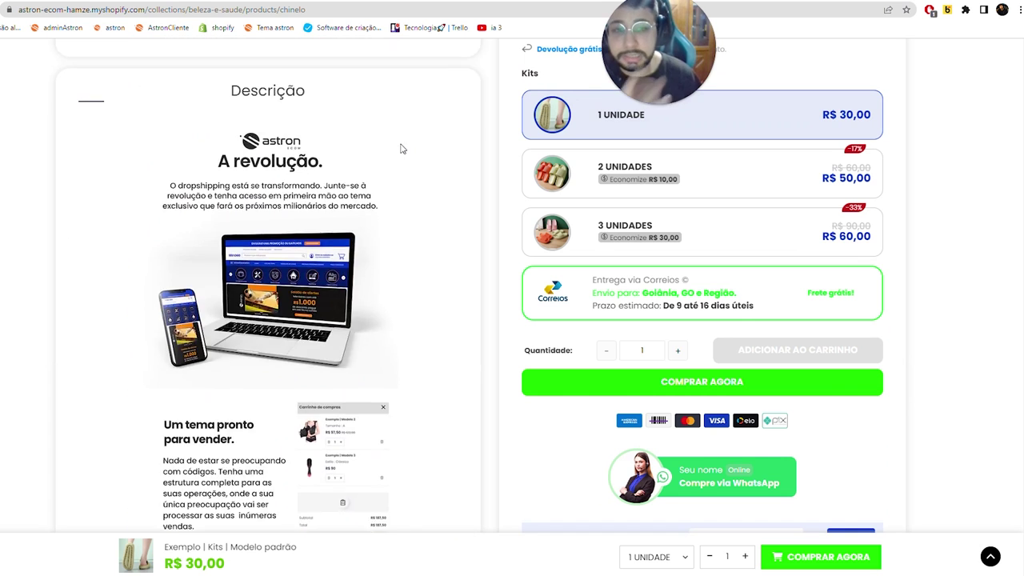
{"action": "scroll", "coordinate": [402, 148], "scroll_direction": "up", "scroll_amount": 4}
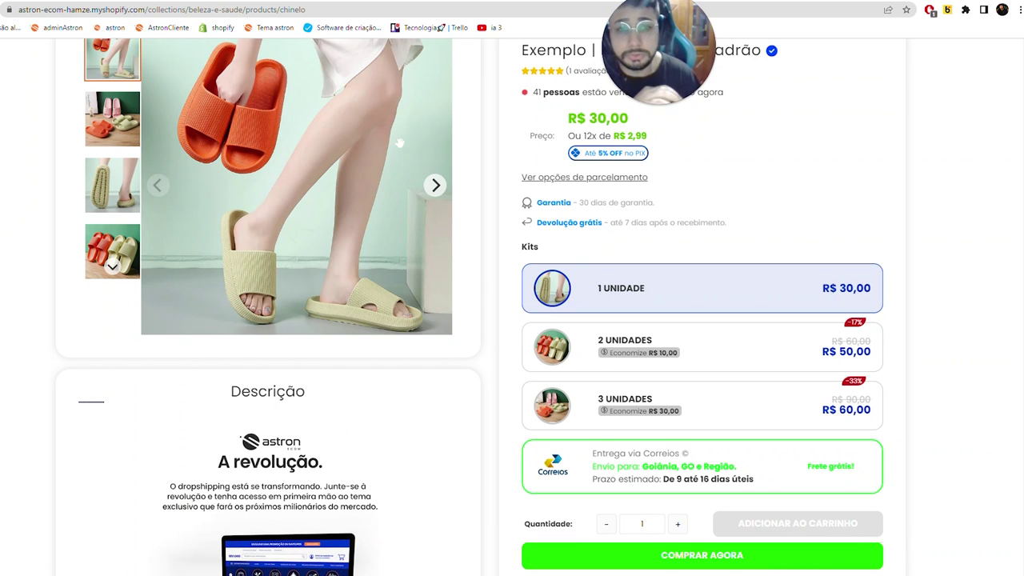
{"action": "key", "text": "alt+Left"}
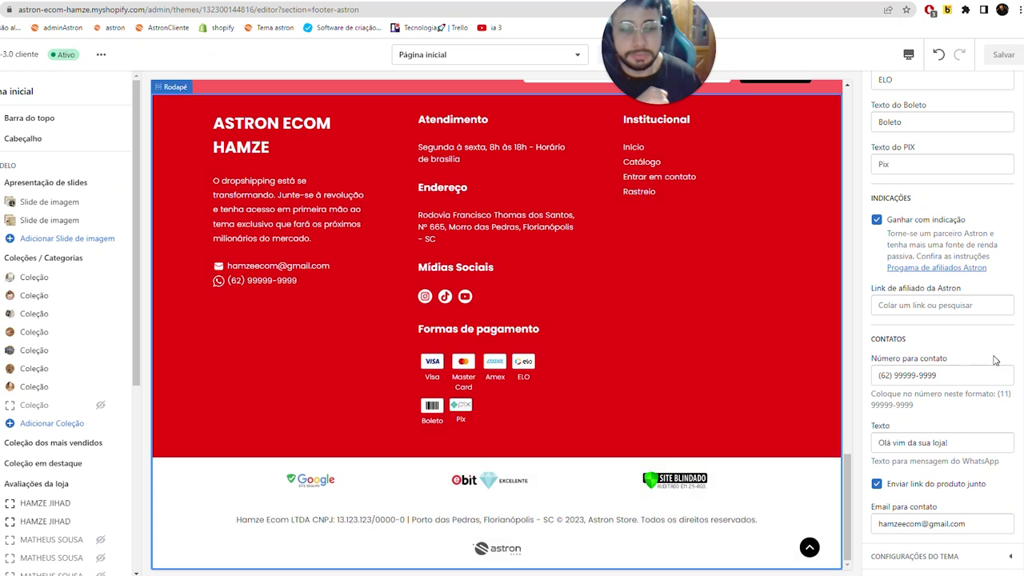
- Browse the full list of addable homepage section types under Adicionar seção and Exibir mais
{"action": "scroll", "coordinate": [992, 360], "scroll_direction": "up", "scroll_amount": 6}
{"action": "scroll", "coordinate": [744, 322], "scroll_direction": "up", "scroll_amount": 15}
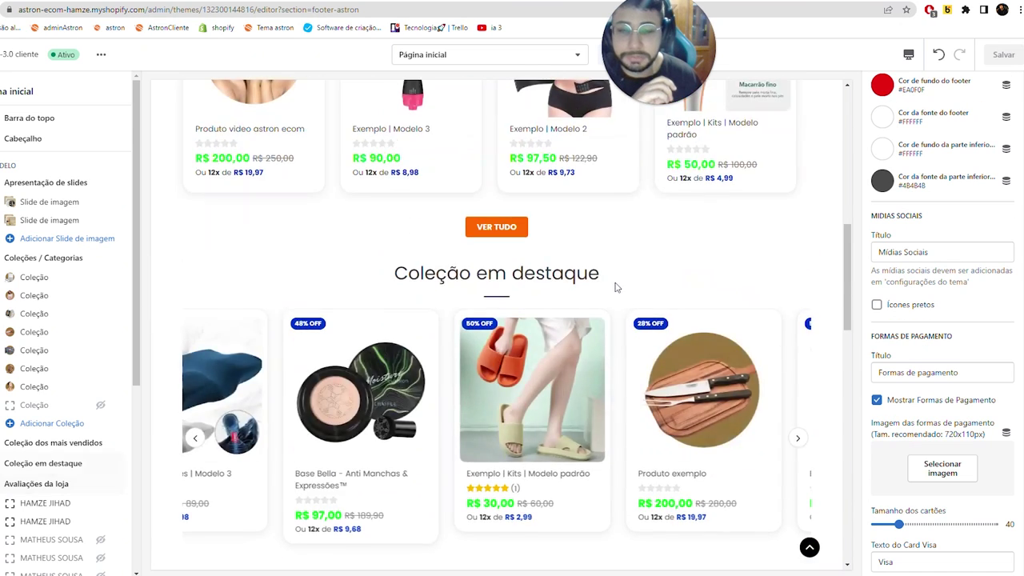
{"action": "scroll", "coordinate": [615, 286], "scroll_direction": "up", "scroll_amount": 2}
{"action": "scroll", "coordinate": [64, 400], "scroll_direction": "down", "scroll_amount": 4}
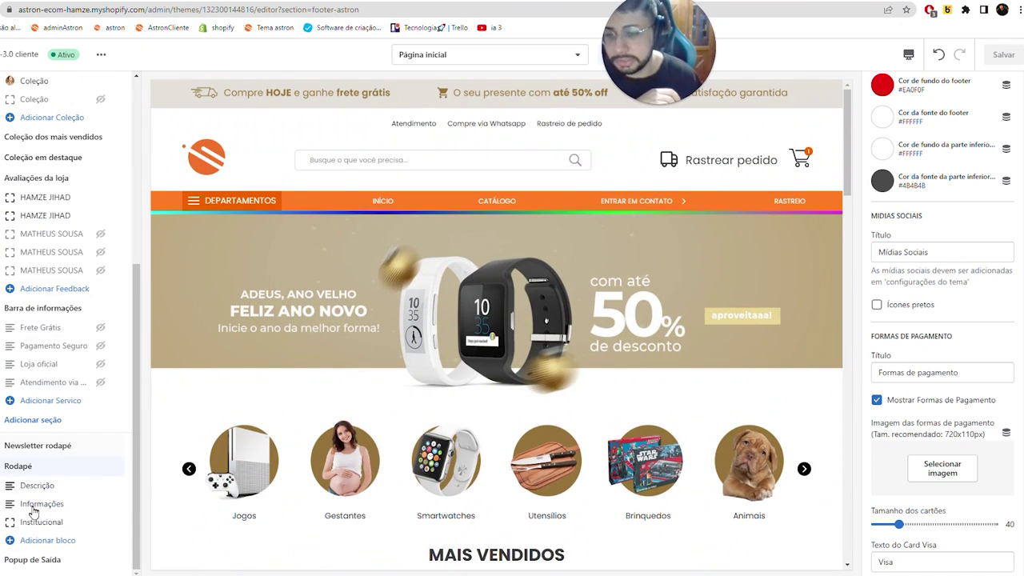
{"action": "left_click", "coordinate": [42, 420]}
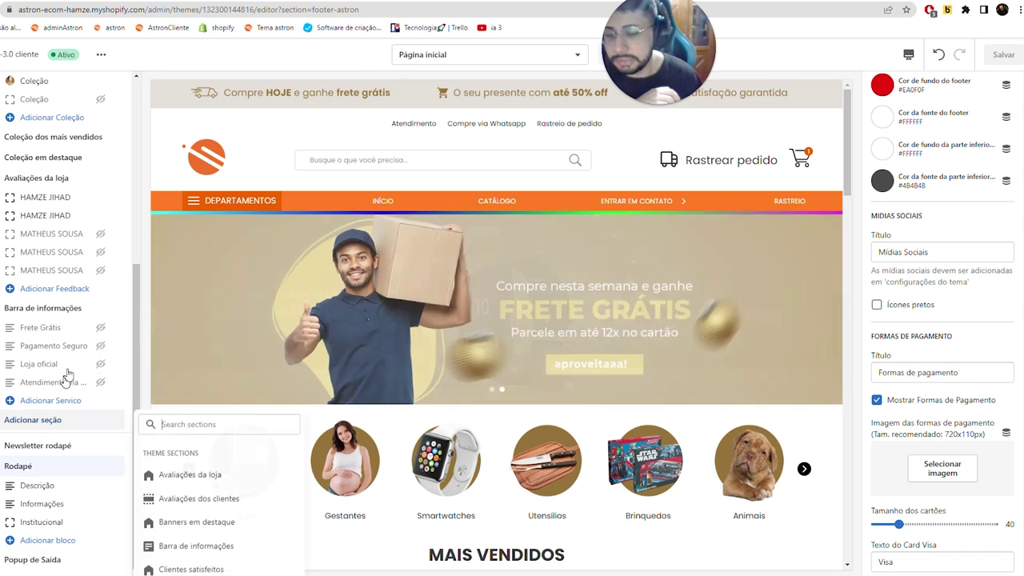
{"action": "left_click", "coordinate": [188, 560]}
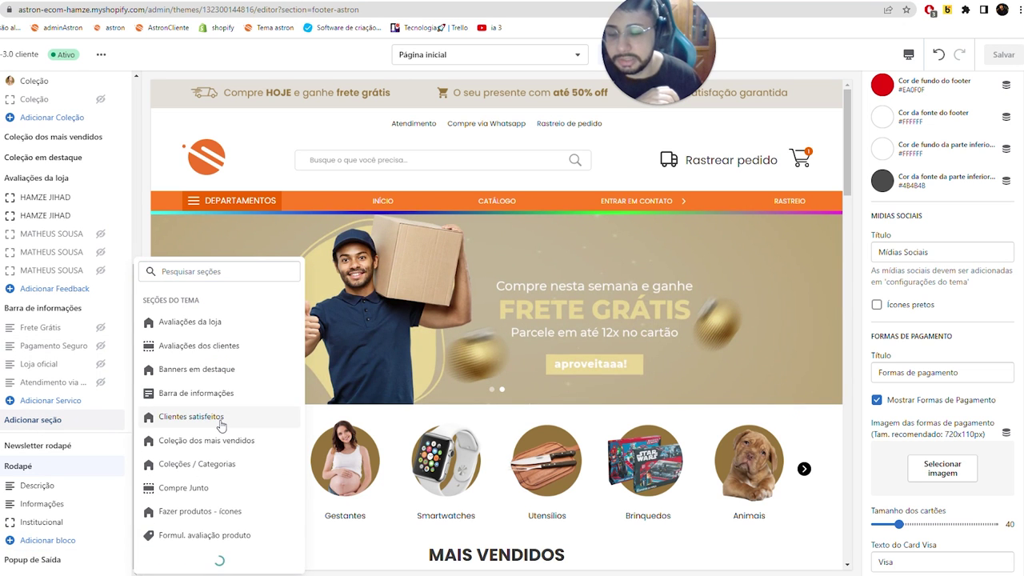
{"action": "scroll", "coordinate": [195, 390], "scroll_direction": "down", "scroll_amount": 3}
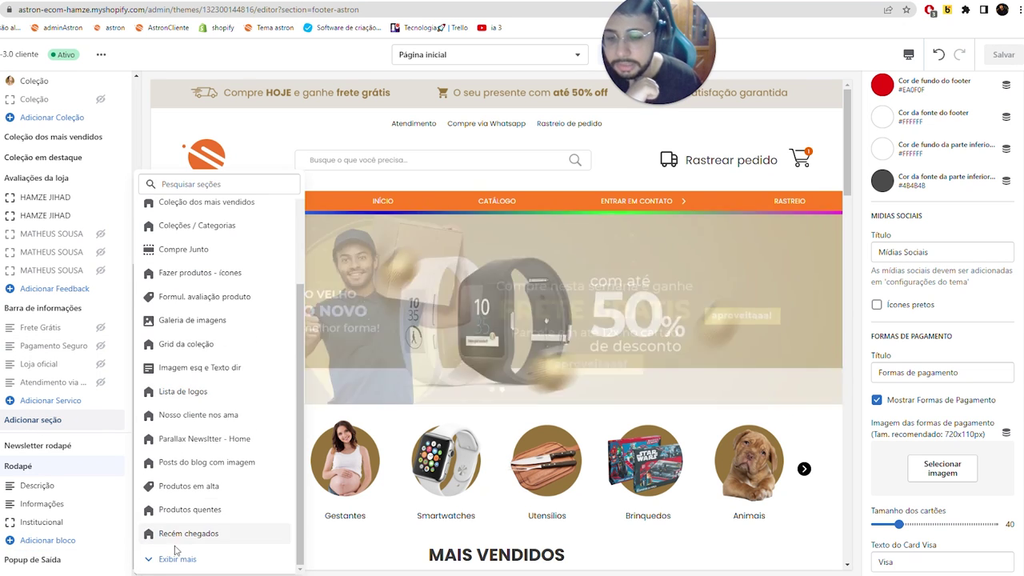
{"action": "left_click", "coordinate": [188, 557]}
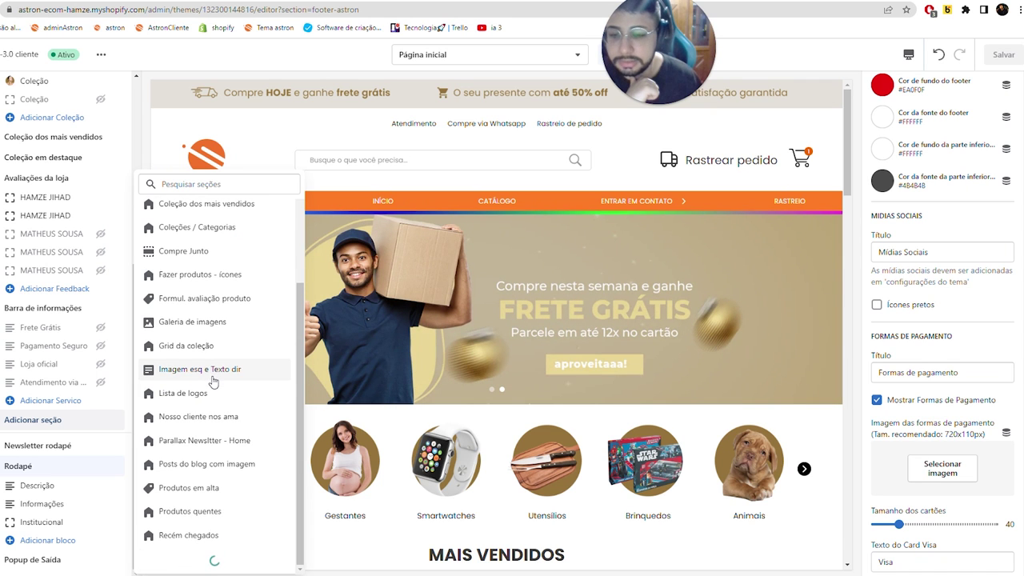
{"action": "scroll", "coordinate": [213, 382], "scroll_direction": "down", "scroll_amount": 5}
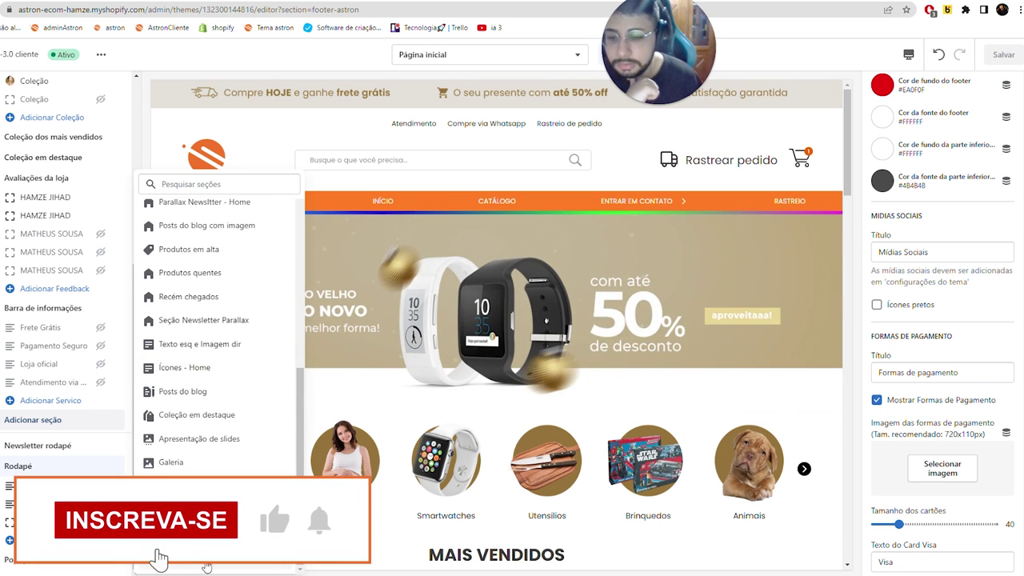
{"action": "scroll", "coordinate": [216, 344], "scroll_direction": "down", "scroll_amount": 3}
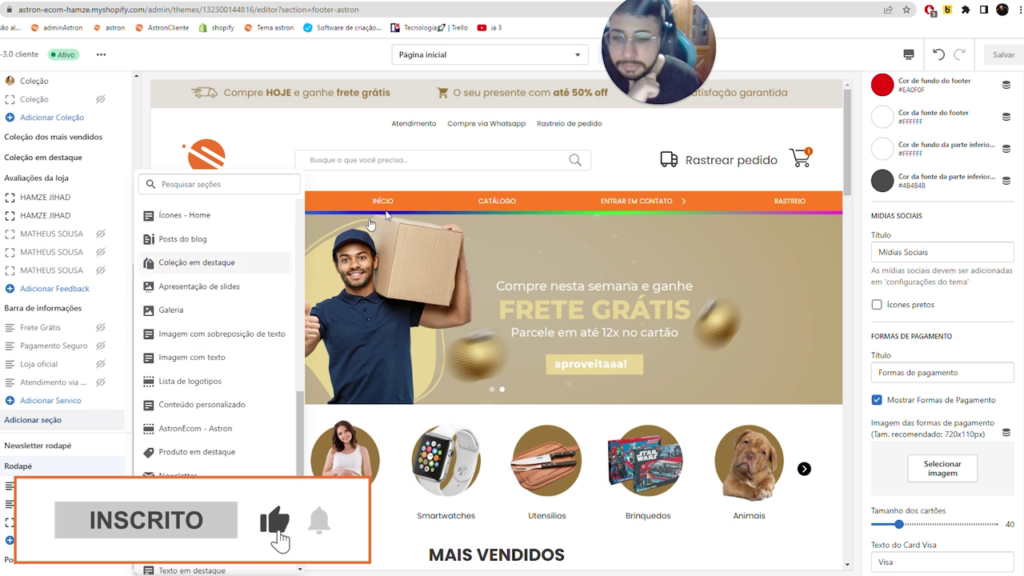
- Open the header section's settings, then the Popup de Saída section's settings
{"action": "left_click", "coordinate": [326, 139]}
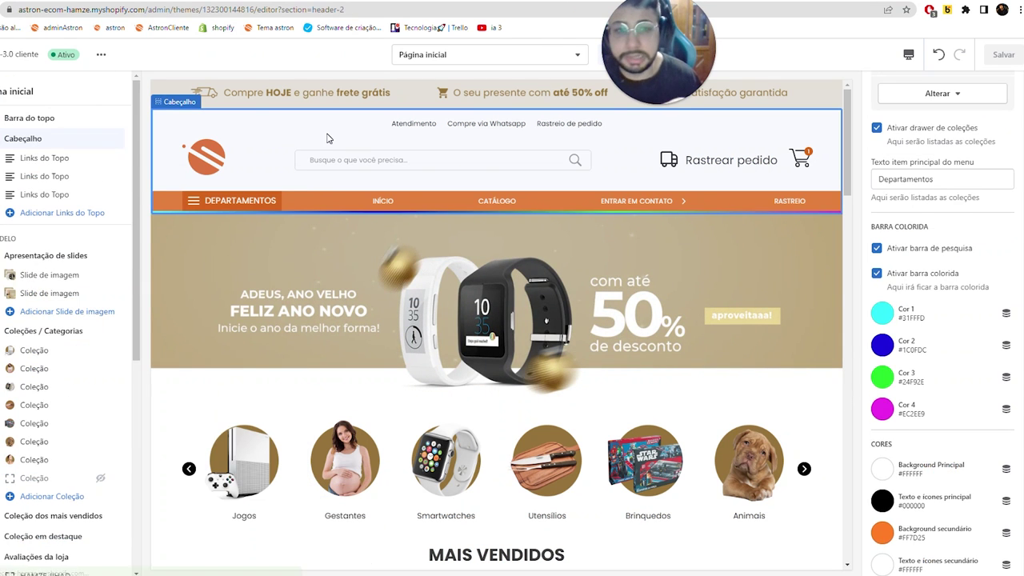
{"action": "scroll", "coordinate": [358, 232], "scroll_direction": "down", "scroll_amount": 15}
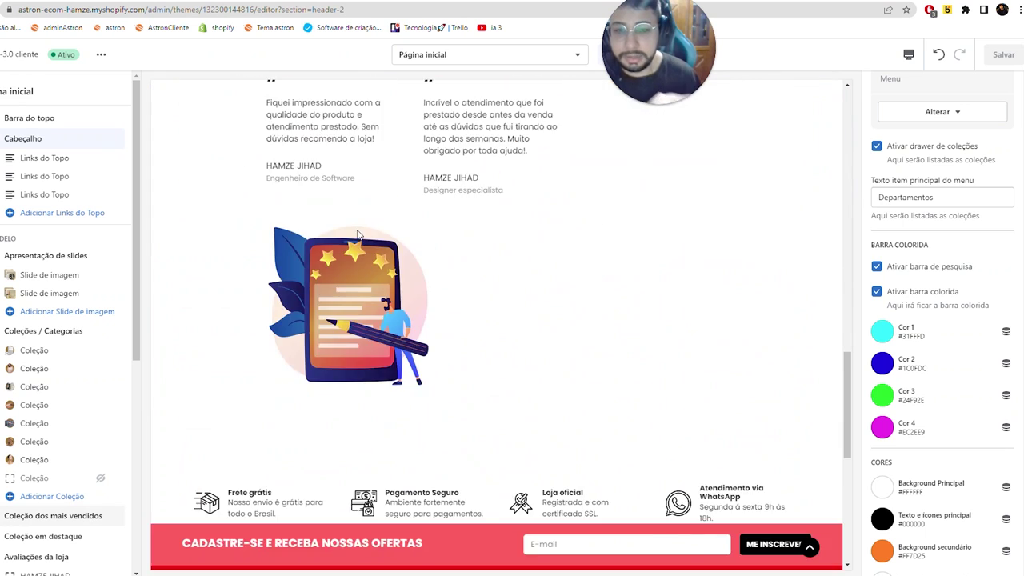
{"action": "scroll", "coordinate": [358, 232], "scroll_direction": "up", "scroll_amount": 4}
{"action": "scroll", "coordinate": [358, 232], "scroll_direction": "down", "scroll_amount": 3}
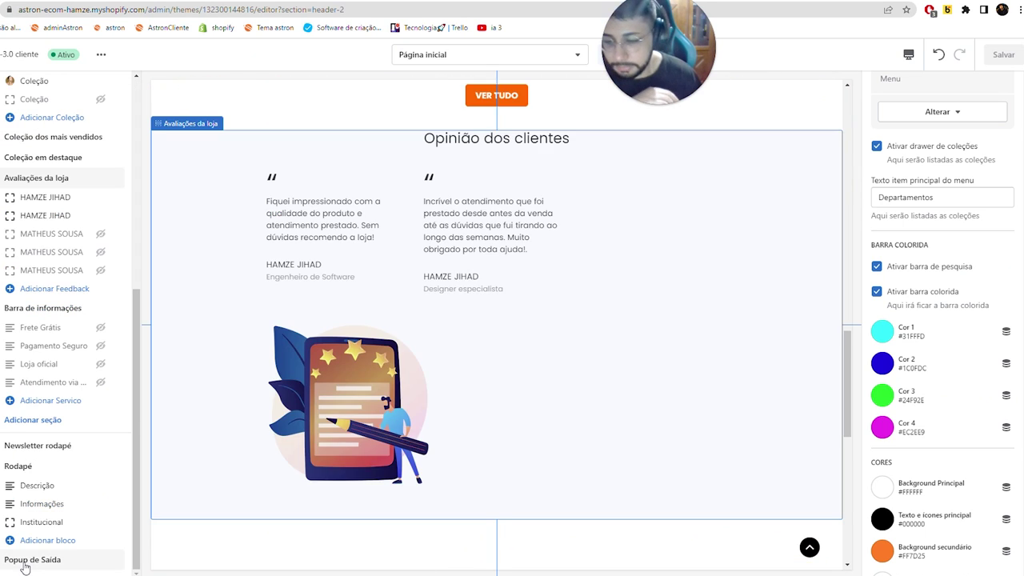
{"action": "left_click", "coordinate": [32, 559]}
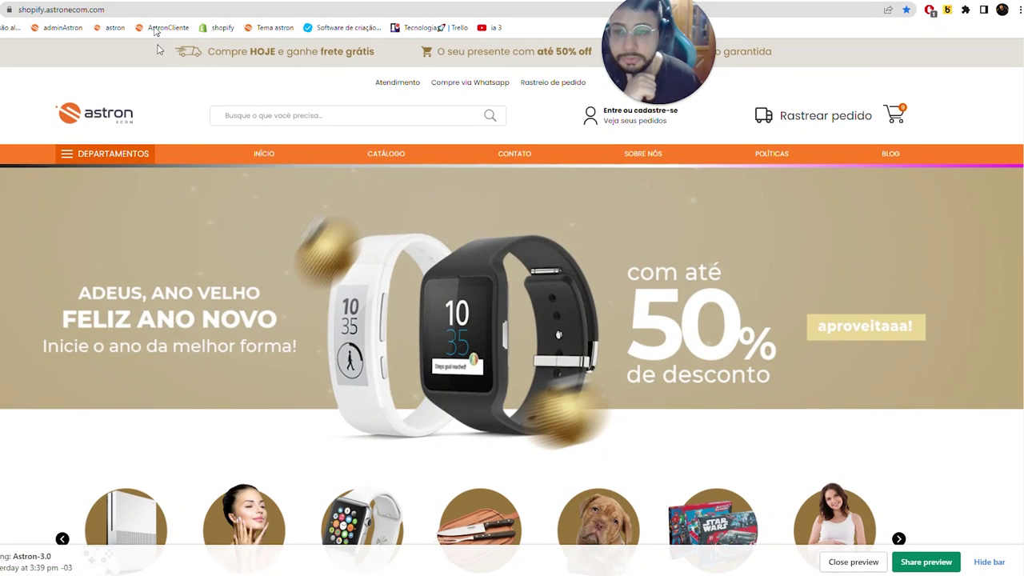
- Load the demo store's preview address in a new Incognito window
{"action": "scroll", "coordinate": [158, 126], "scroll_direction": "down", "scroll_amount": 10}
{"action": "left_click", "coordinate": [80, 10]}
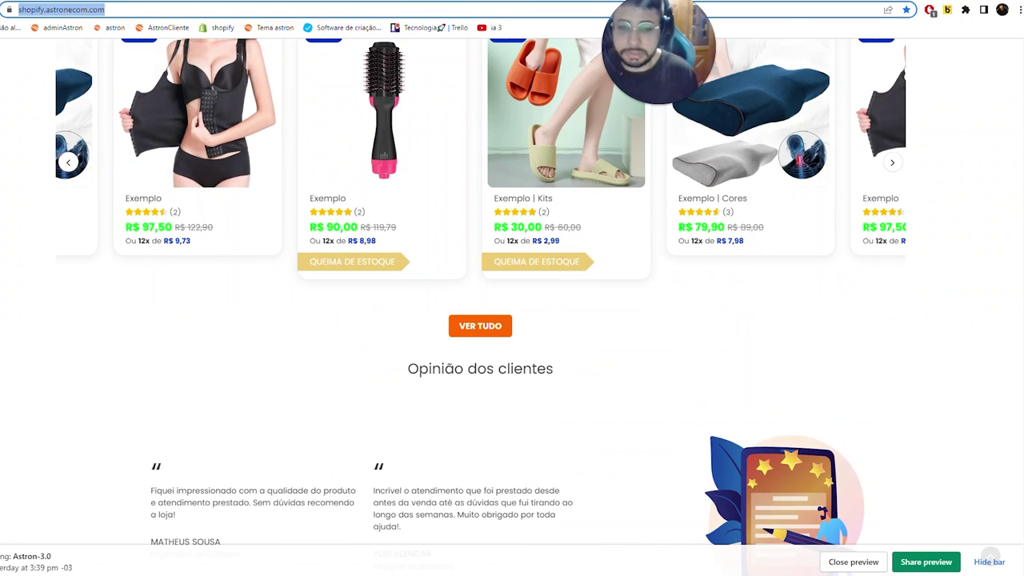
{"action": "key", "text": "ctrl+c"}
{"action": "key", "text": "ctrl+shift+n"}
{"action": "key", "text": "ctrl+v"}
{"action": "key", "text": "Return"}
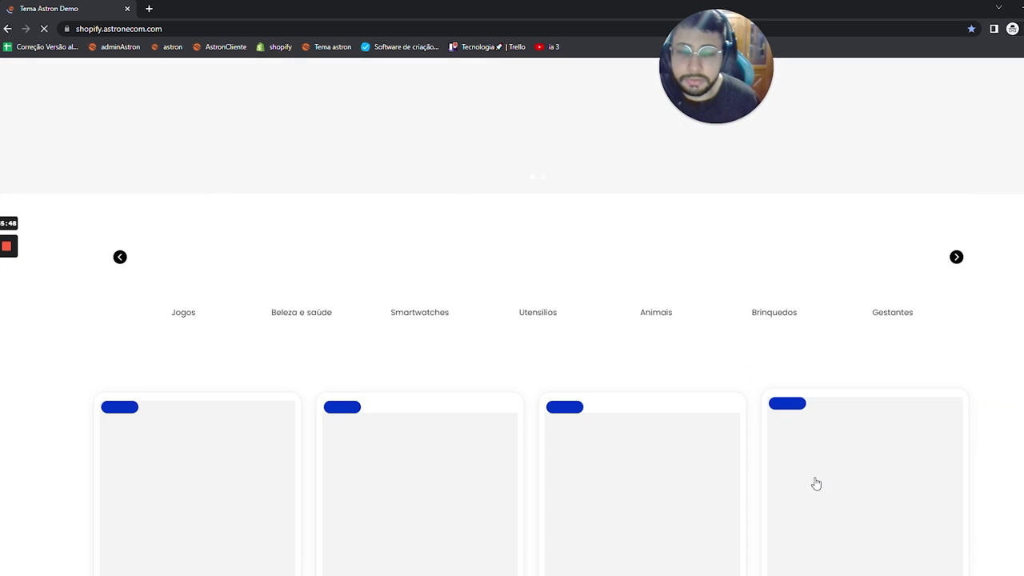
- Dismiss the 15% OFF exit popup and open the slipper product page
{"action": "mouse_move", "coordinate": [29, 39]}
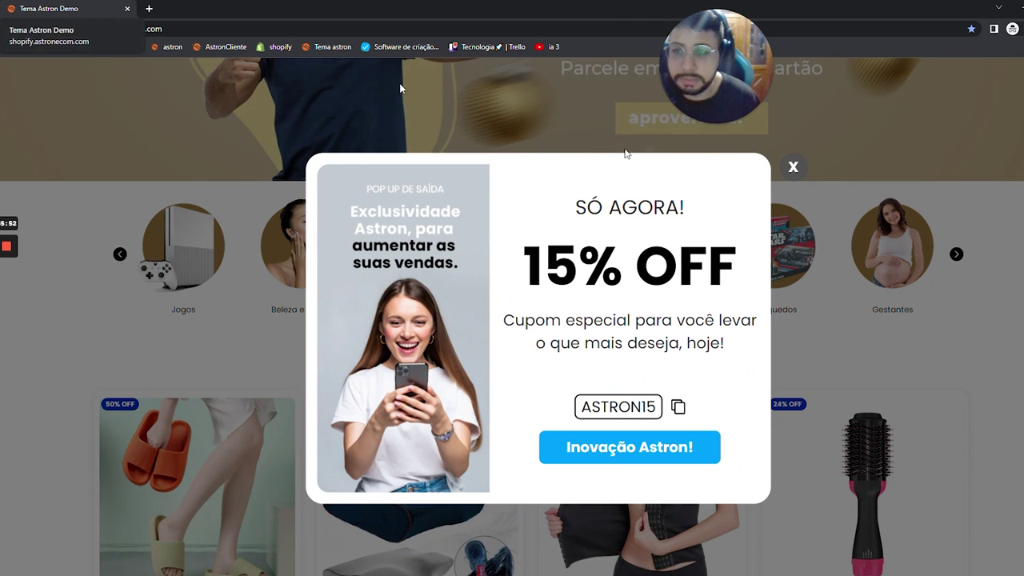
{"action": "left_click", "coordinate": [870, 208]}
{"action": "scroll", "coordinate": [694, 264], "scroll_direction": "down", "scroll_amount": 4}
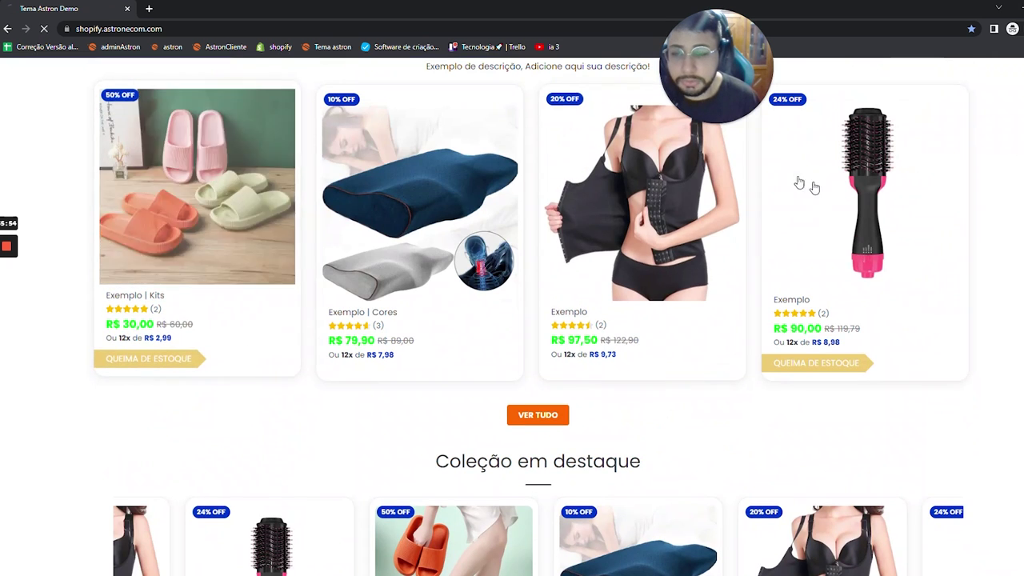
{"action": "left_click", "coordinate": [194, 225]}
- Trigger the exit popup again on the product page and check its SÓ AGORA! 15% OFF text
{"action": "scroll", "coordinate": [686, 301], "scroll_direction": "down", "scroll_amount": 4}
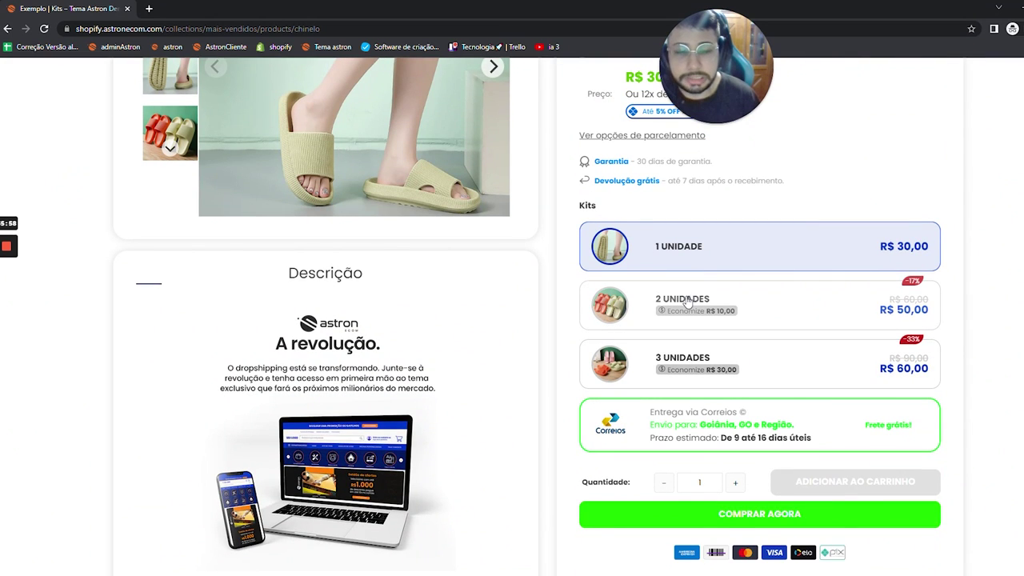
{"action": "scroll", "coordinate": [687, 301], "scroll_direction": "down", "scroll_amount": 5}
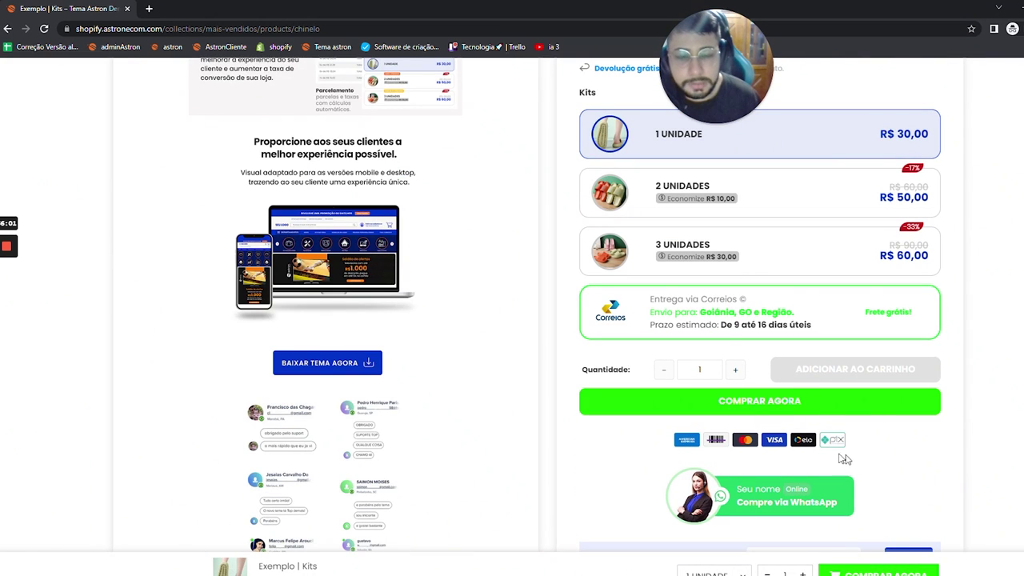
{"action": "mouse_move", "coordinate": [133, 8]}
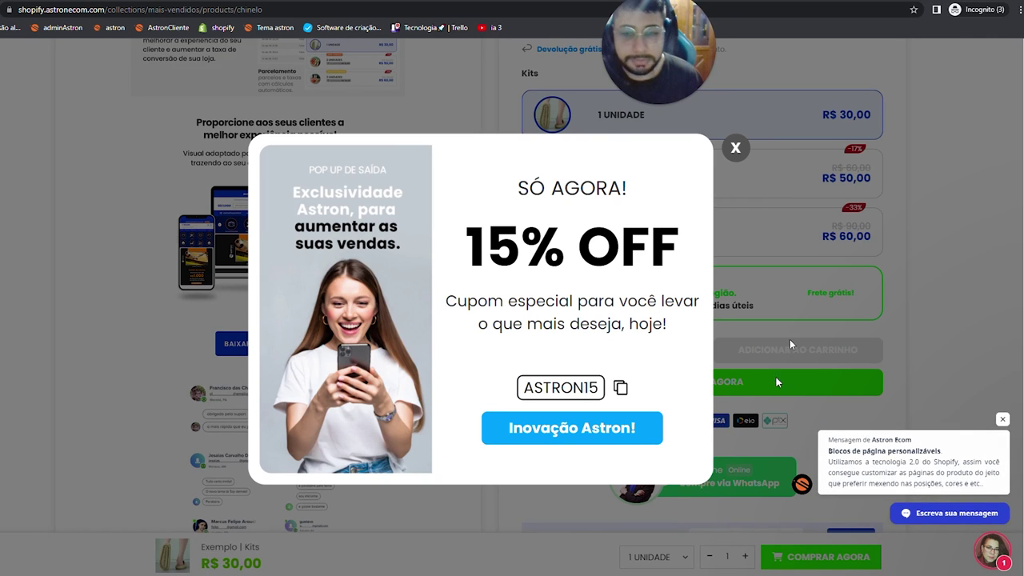
{"action": "left_click_drag", "start_coordinate": [517, 188], "coordinate": [565, 248]}
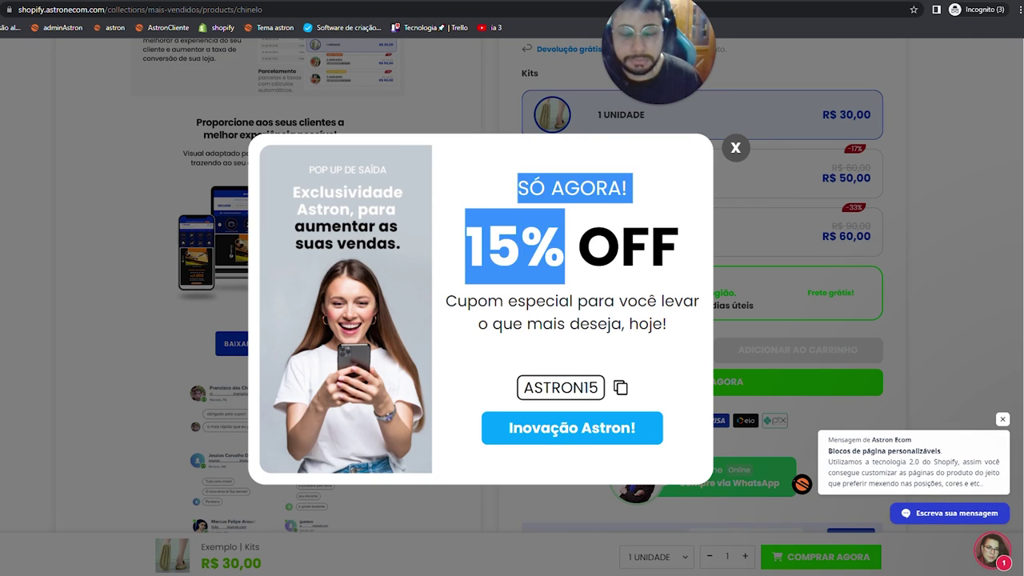
{"action": "left_click", "coordinate": [708, 141]}
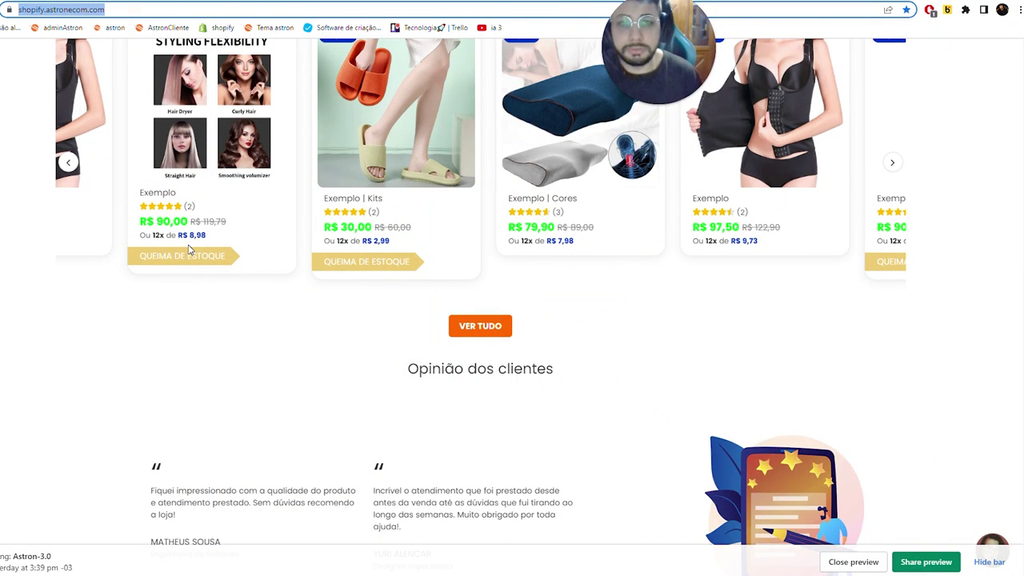
- Go to ajuda.astronecom.com/pt-br/ in a new private window and search the help centre for 'pop up'
{"action": "key", "text": "ctrl+shift+n"}
{"action": "type", "text": "centr"}
{"action": "key", "text": "Up"}
{"action": "key", "text": "Up"}
{"action": "key", "text": "Up"}
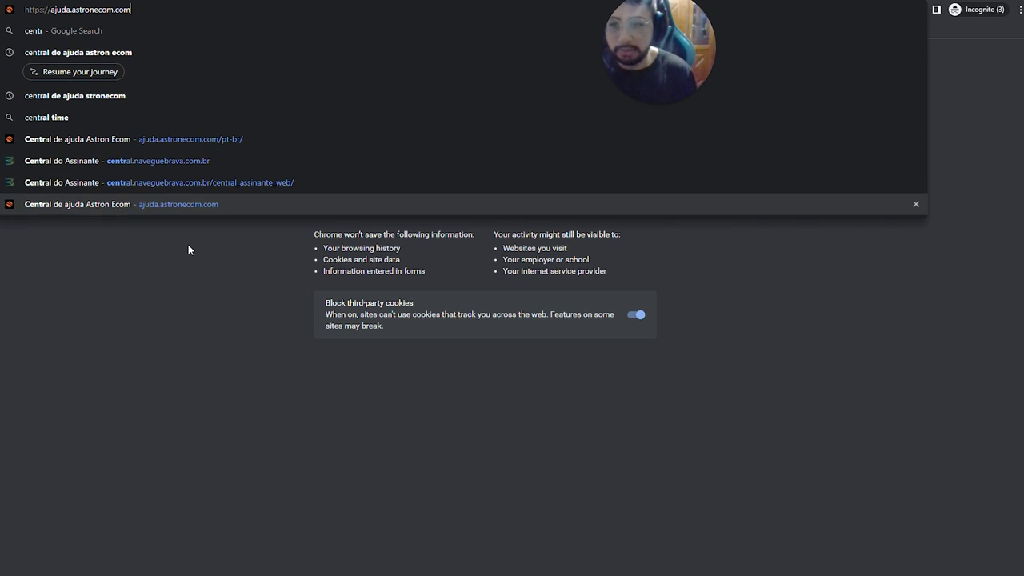
{"action": "key", "text": "Up"}
{"action": "key", "text": "Return"}
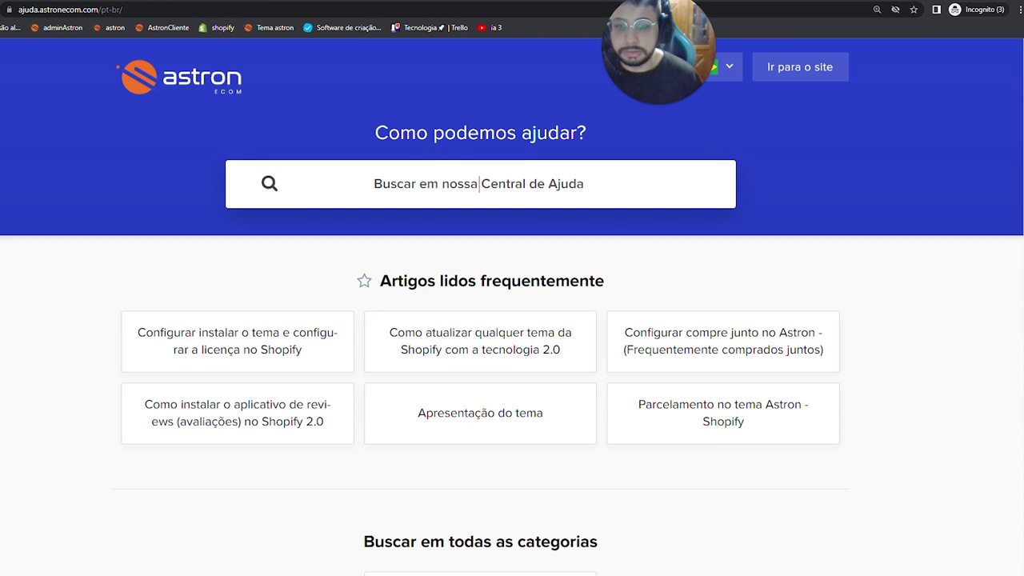
{"action": "type", "text": "pop up"}
{"action": "type", "text": "p"}
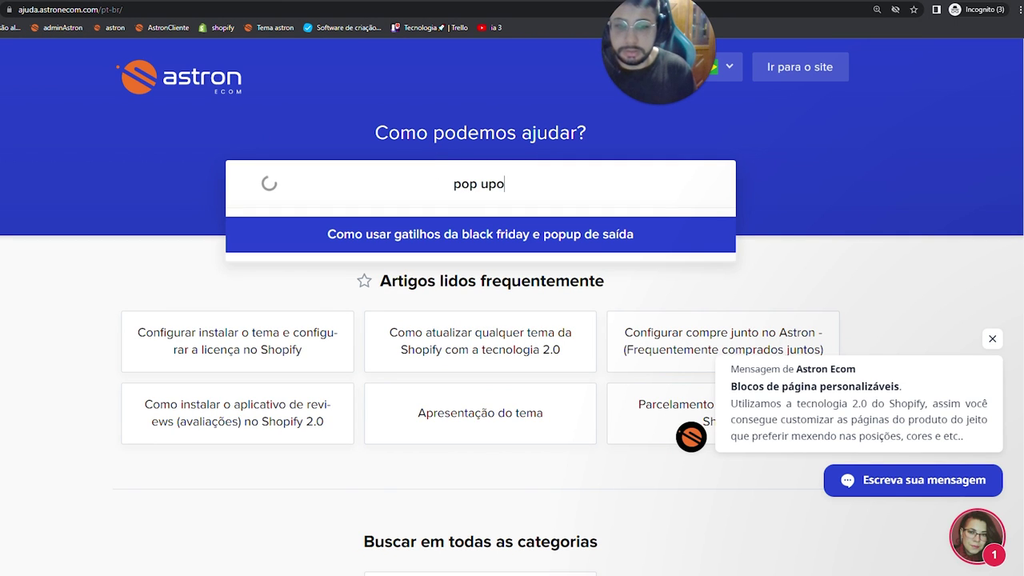
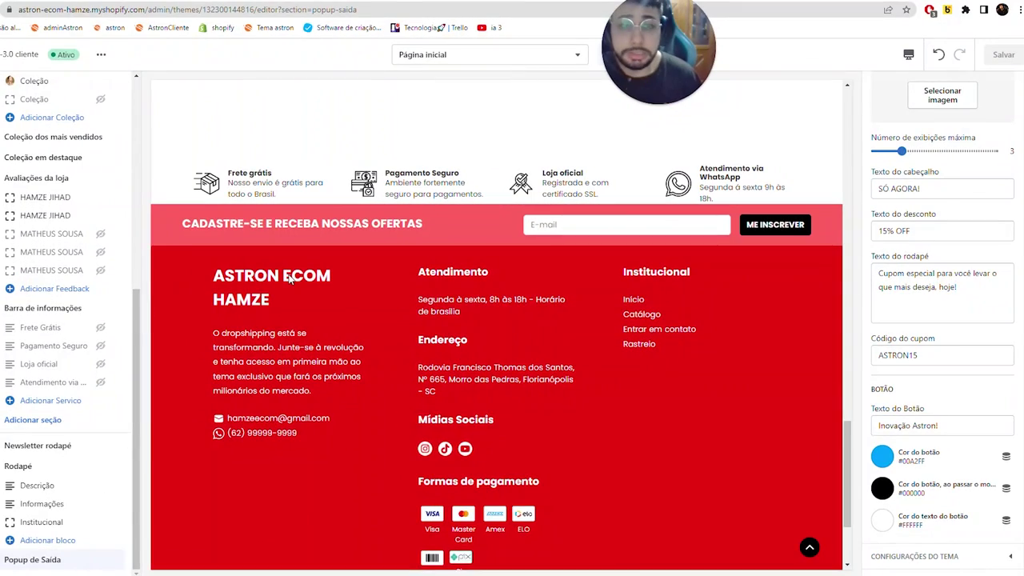
- Select the Rodapé footer, try an orange S payment-methods image, discard it and return
{"action": "left_click", "coordinate": [300, 452]}
{"action": "scroll", "coordinate": [940, 304], "scroll_direction": "down", "scroll_amount": 4}
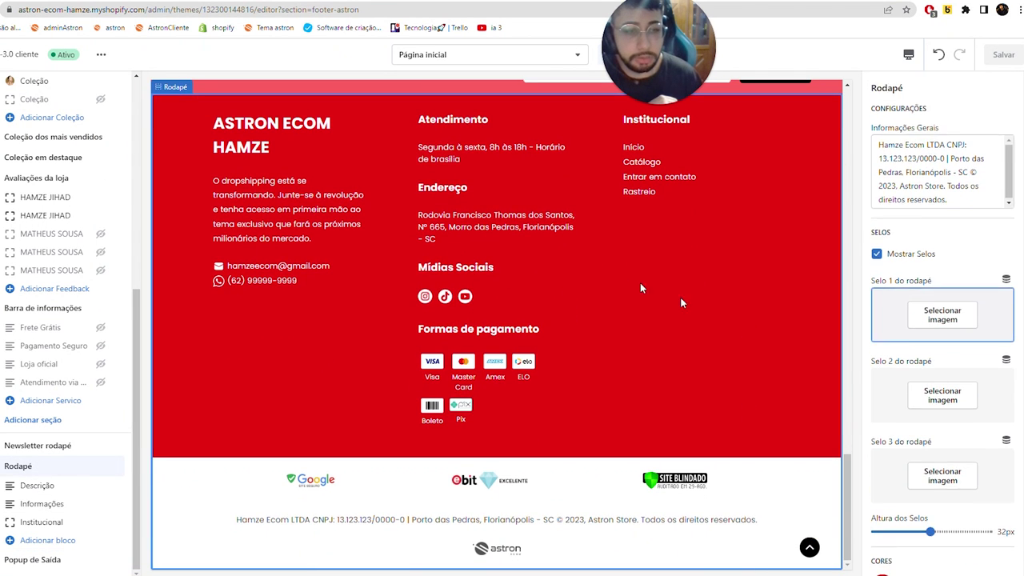
{"action": "scroll", "coordinate": [944, 346], "scroll_direction": "down", "scroll_amount": 6}
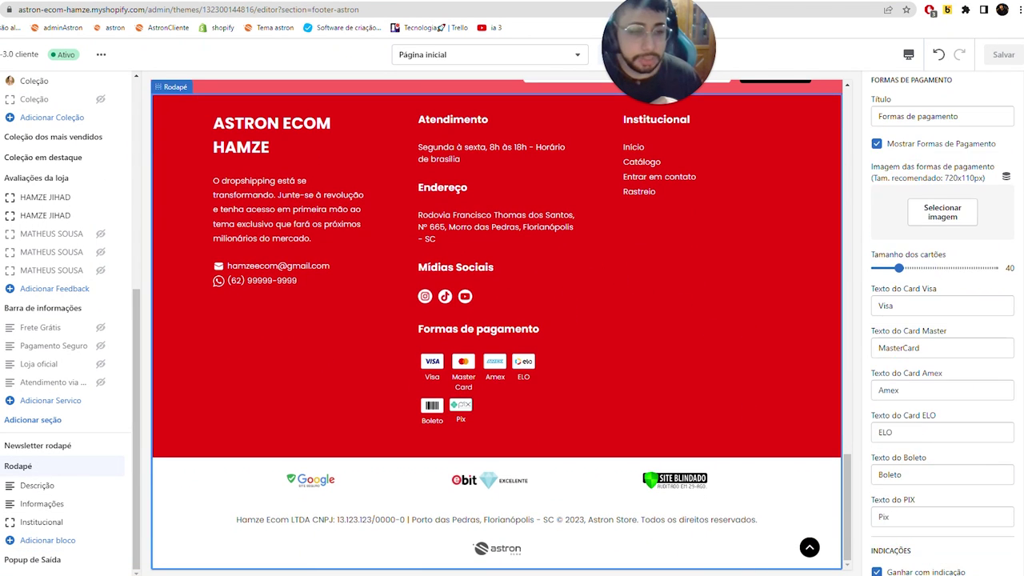
{"action": "left_click", "coordinate": [941, 222]}
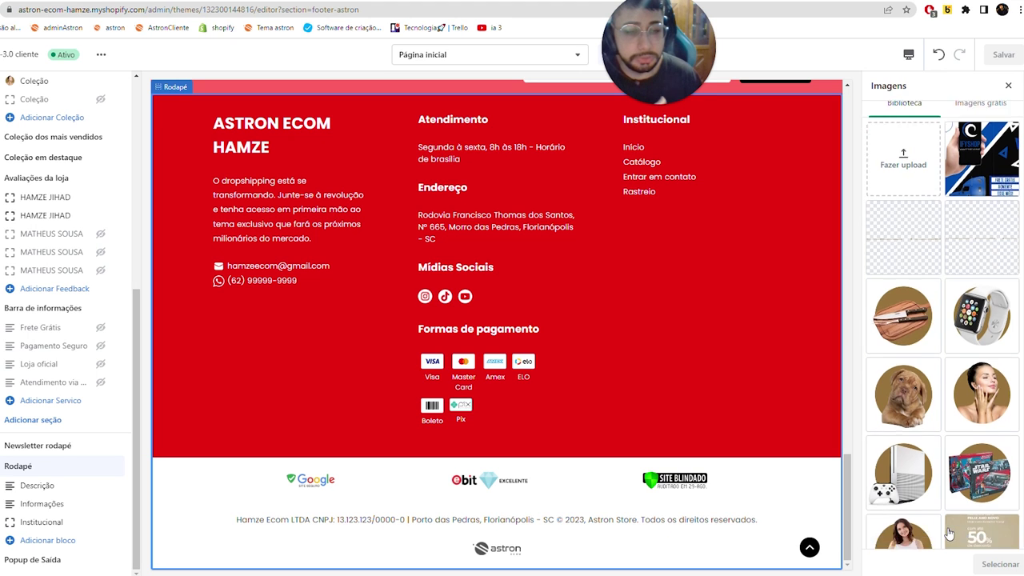
{"action": "scroll", "coordinate": [951, 541], "scroll_direction": "down", "scroll_amount": 5}
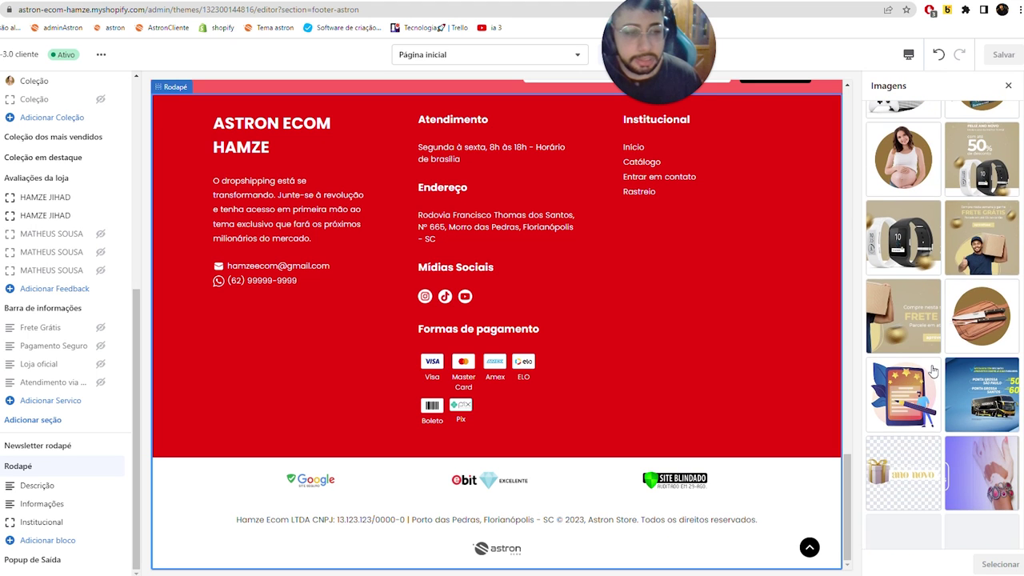
{"action": "scroll", "coordinate": [934, 371], "scroll_direction": "down", "scroll_amount": 3}
{"action": "scroll", "coordinate": [933, 371], "scroll_direction": "down", "scroll_amount": 3}
{"action": "left_click", "coordinate": [983, 248]}
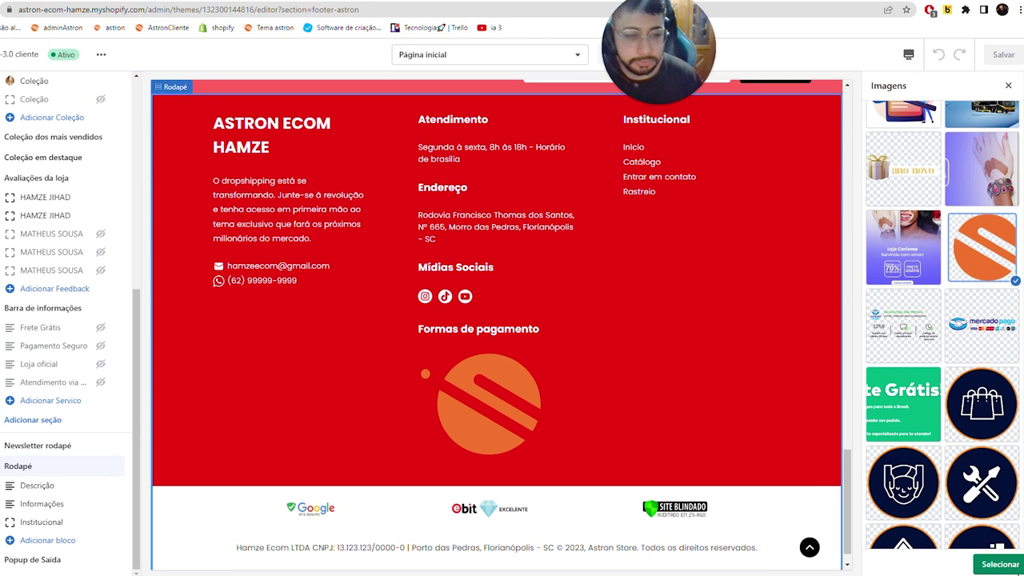
{"action": "left_click", "coordinate": [1008, 86]}
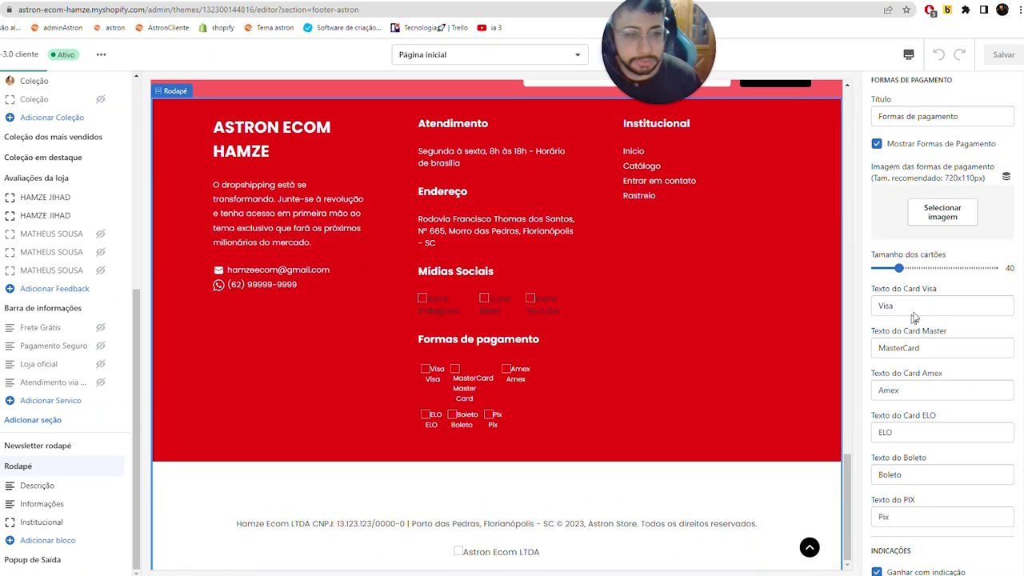
{"action": "left_click", "coordinate": [629, 417]}
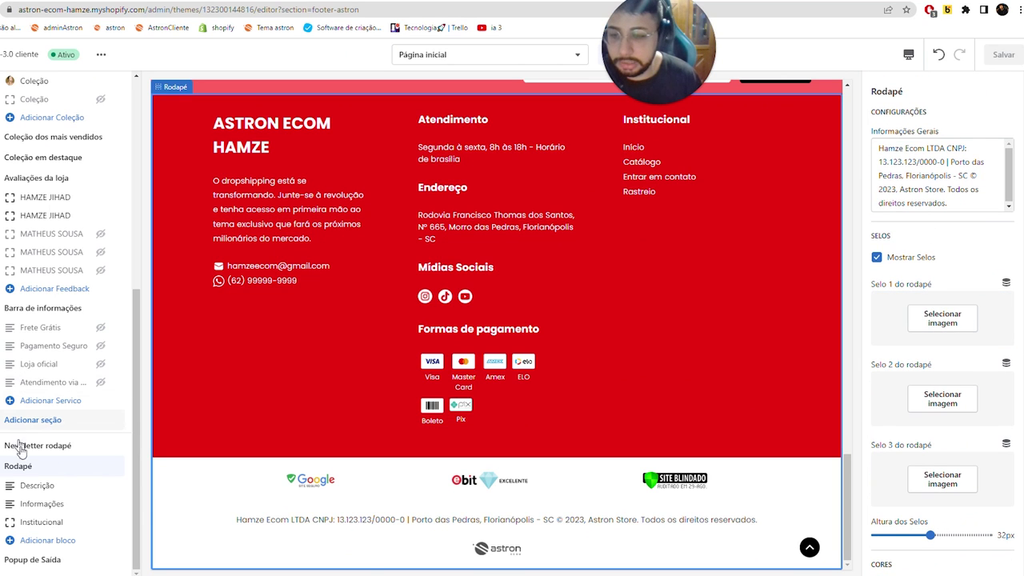
- In the footer Descrição block, choose the orange logo from the image library
{"action": "left_click", "coordinate": [32, 488]}
{"action": "left_click", "coordinate": [936, 154]}
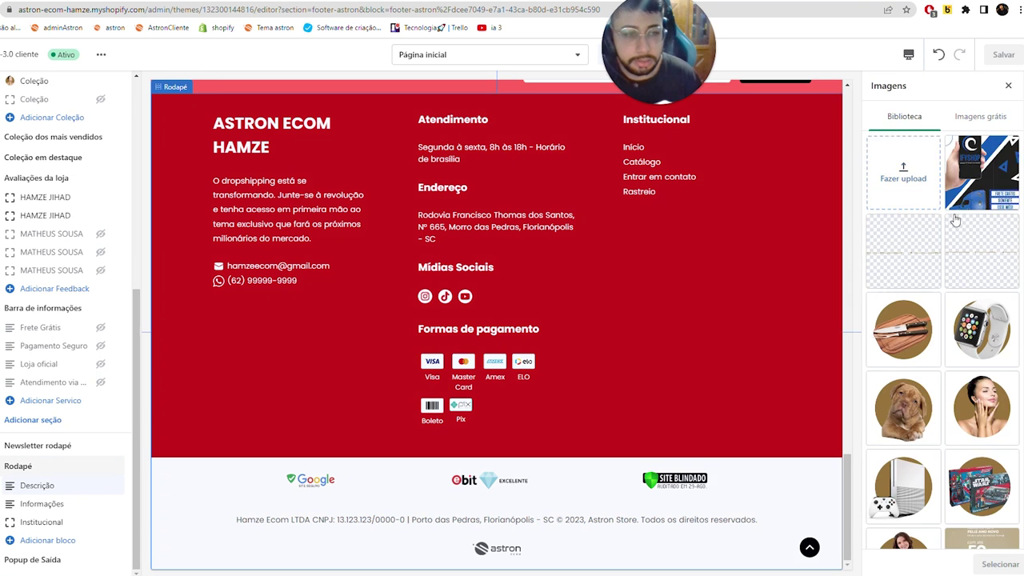
{"action": "scroll", "coordinate": [952, 320], "scroll_direction": "down", "scroll_amount": 4}
{"action": "scroll", "coordinate": [944, 544], "scroll_direction": "down", "scroll_amount": 2}
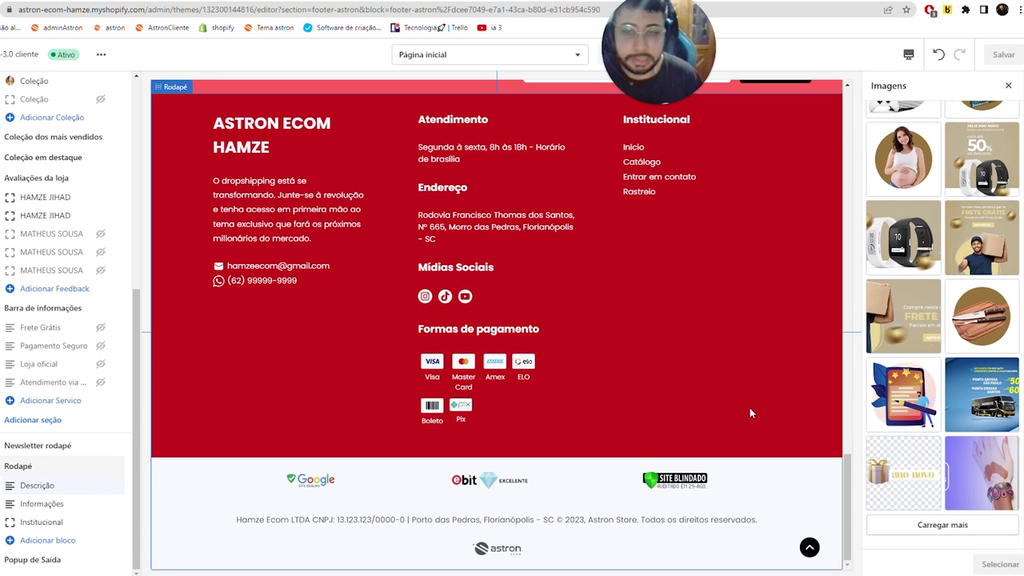
{"action": "left_click", "coordinate": [972, 532]}
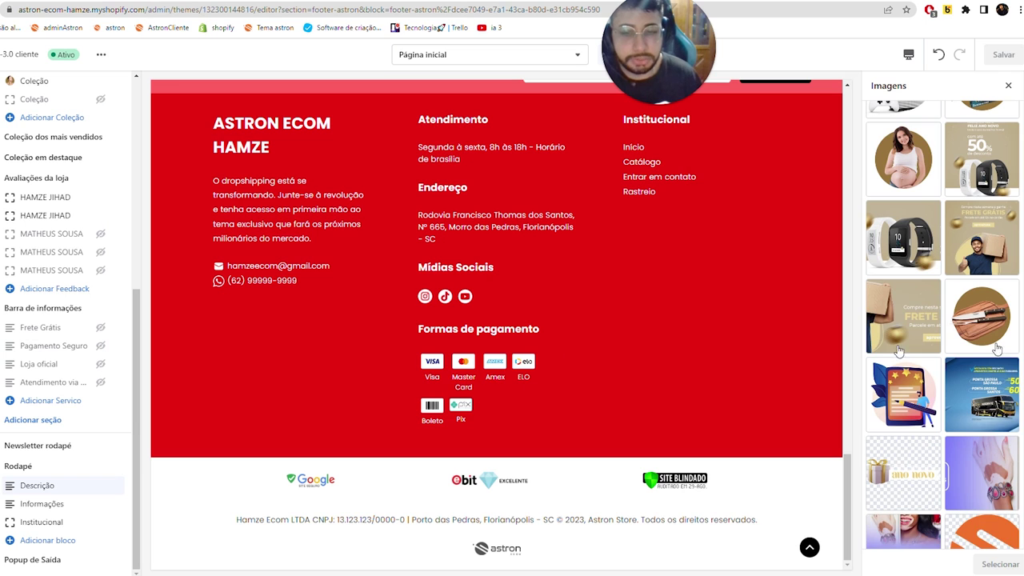
{"action": "scroll", "coordinate": [984, 440], "scroll_direction": "down", "scroll_amount": 1}
{"action": "scroll", "coordinate": [984, 440], "scroll_direction": "down", "scroll_amount": 3}
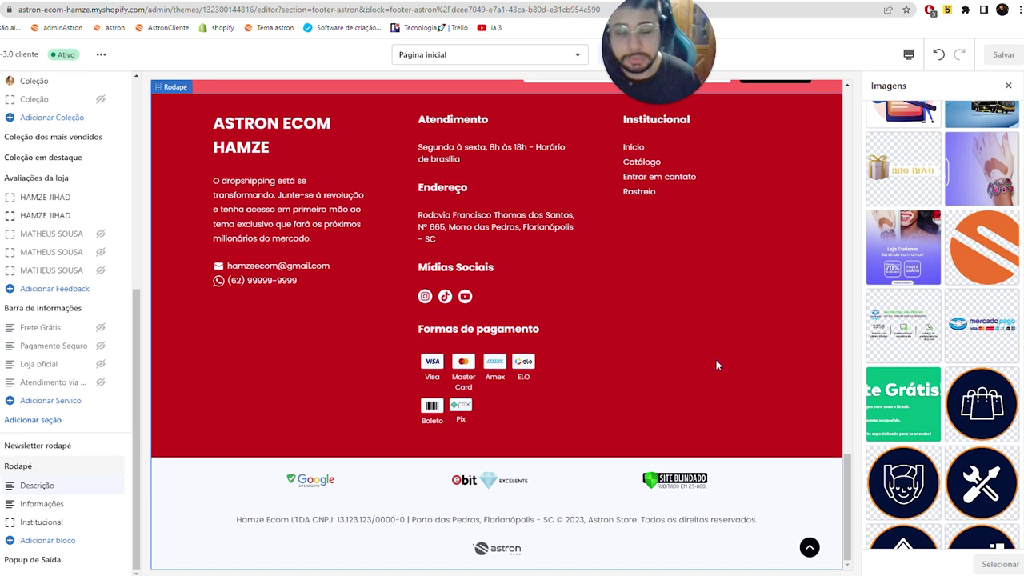
{"action": "left_click", "coordinate": [989, 267]}
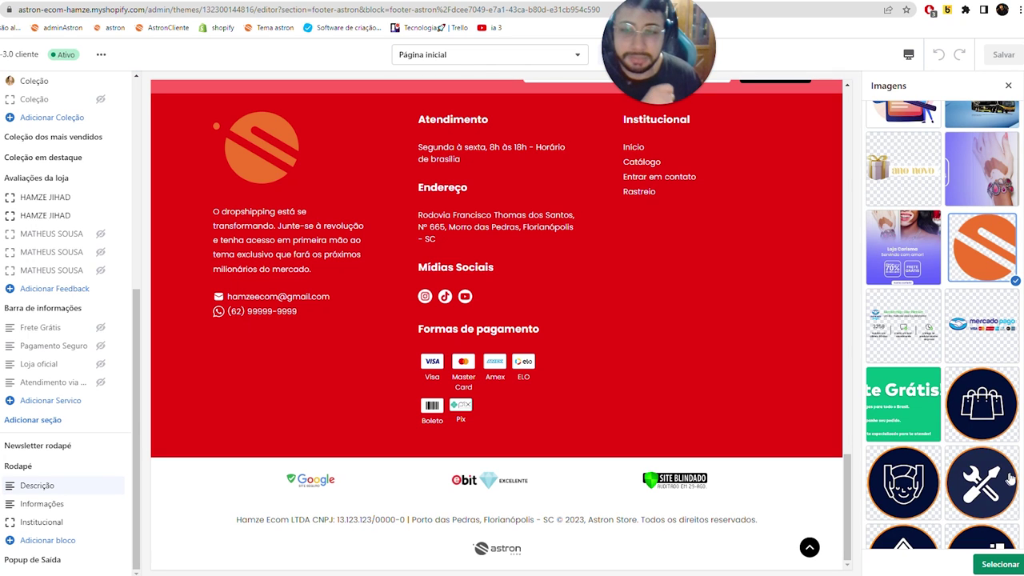
{"action": "left_click", "coordinate": [1000, 564]}
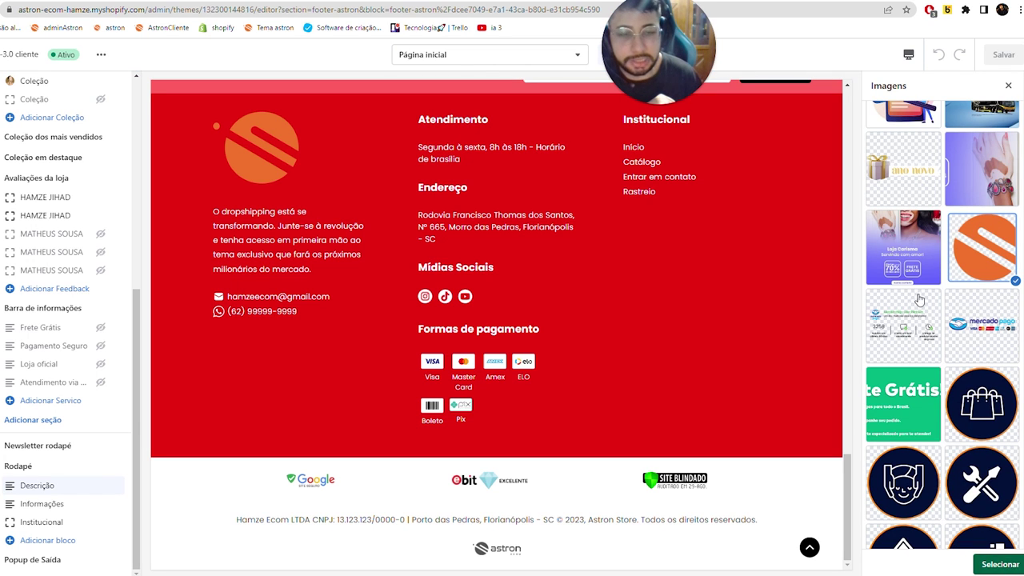
- Remove the Descrição logo so ASTRON ECOM HAMZE shows as text
{"action": "left_click", "coordinate": [921, 297]}
{"action": "left_click", "coordinate": [927, 350]}
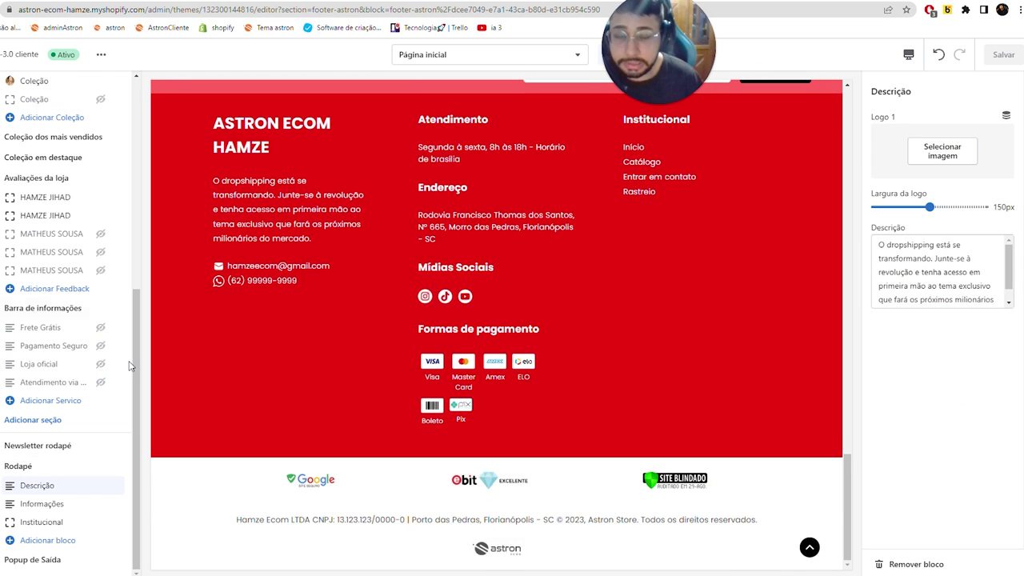
{"action": "scroll", "coordinate": [179, 357], "scroll_direction": "up", "scroll_amount": 4}
{"action": "scroll", "coordinate": [176, 469], "scroll_direction": "down", "scroll_amount": 4}
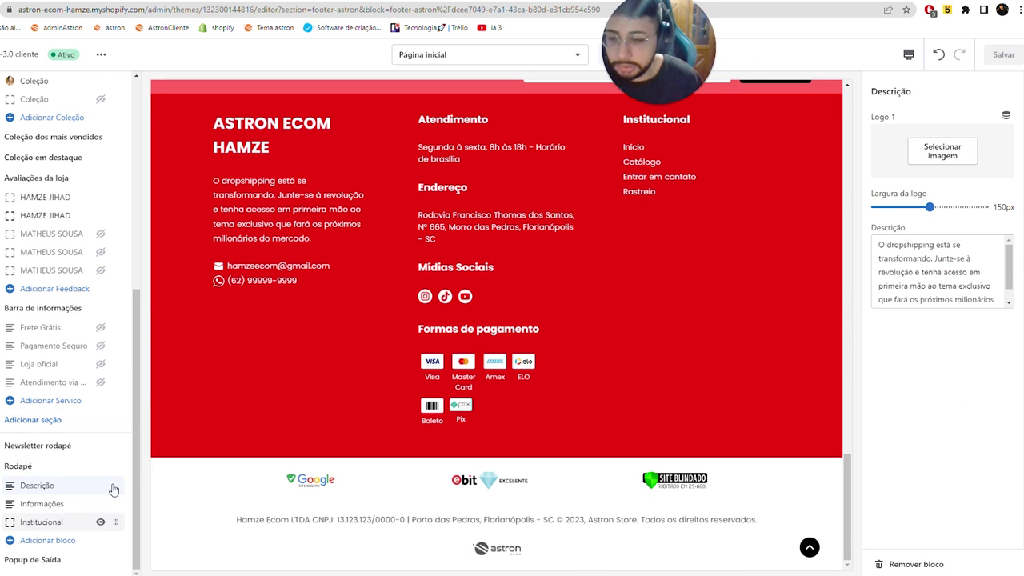
- Link the Institucional footer column to Menu de rodapé and save the theme
{"action": "left_click", "coordinate": [42, 522]}
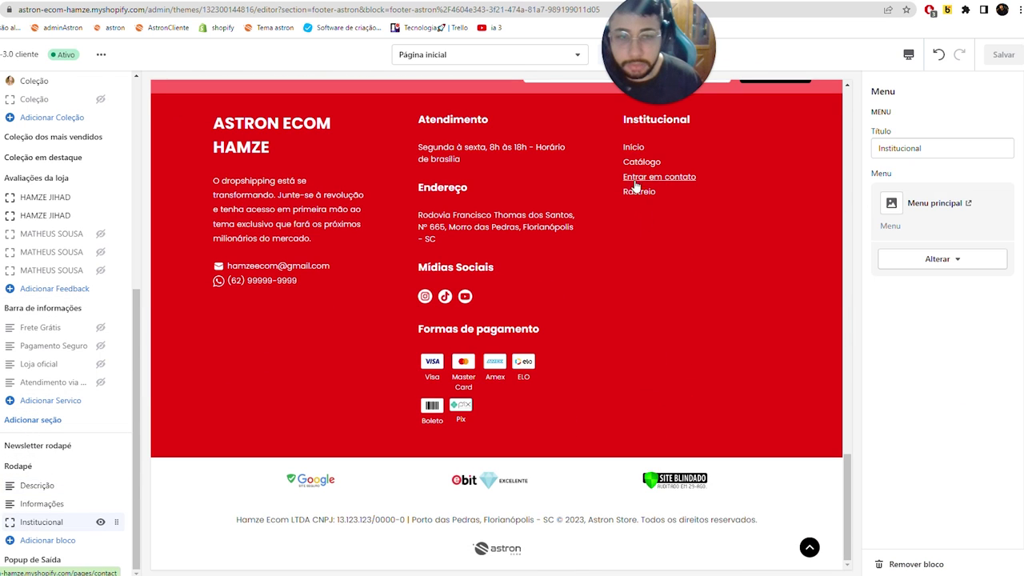
{"action": "left_click", "coordinate": [938, 259]}
{"action": "left_click", "coordinate": [947, 288]}
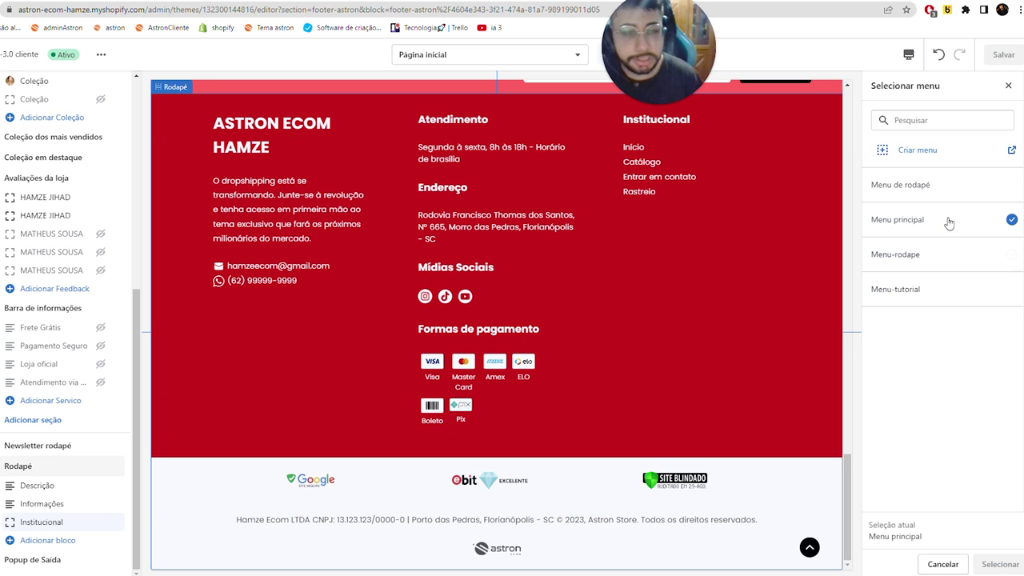
{"action": "left_click", "coordinate": [923, 255]}
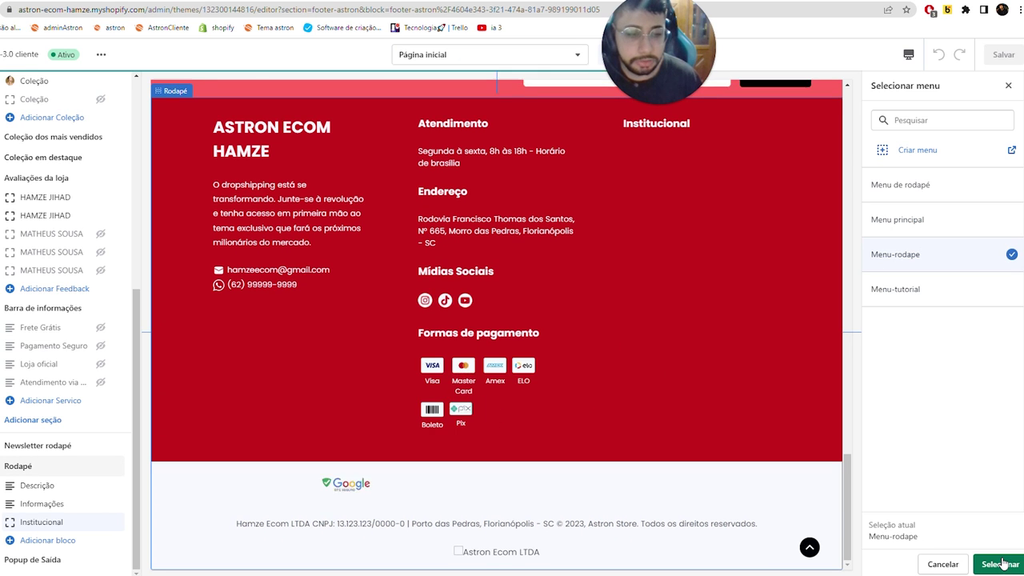
{"action": "left_click", "coordinate": [949, 177]}
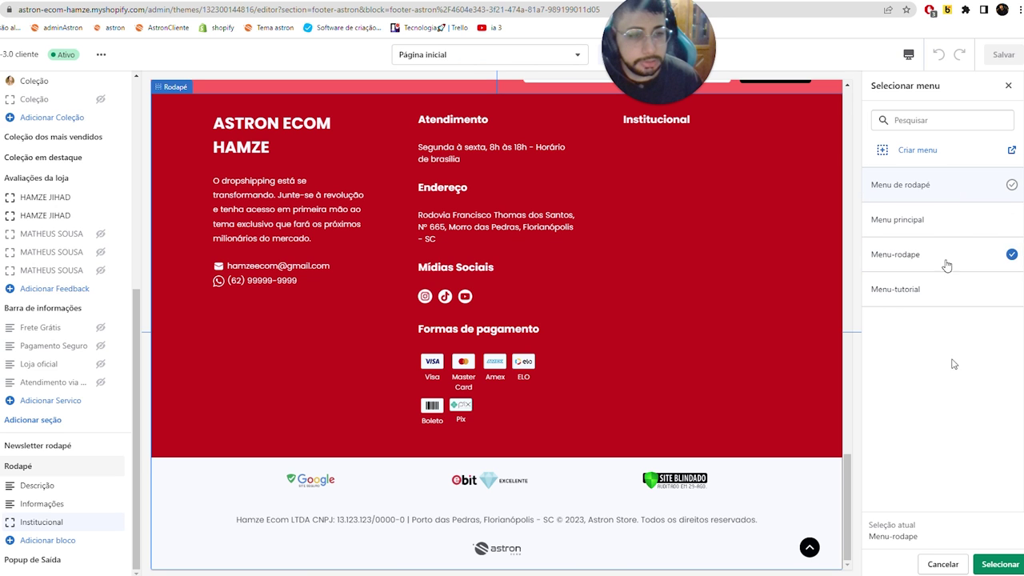
{"action": "left_click", "coordinate": [1005, 564]}
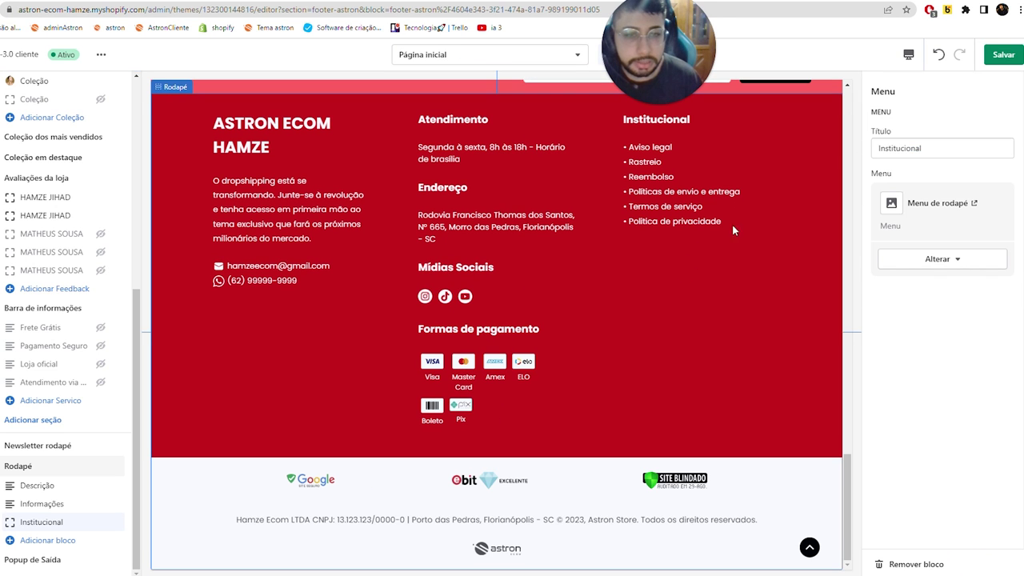
{"action": "left_click", "coordinate": [1002, 54]}
{"action": "key", "text": "ctrl+Tab"}
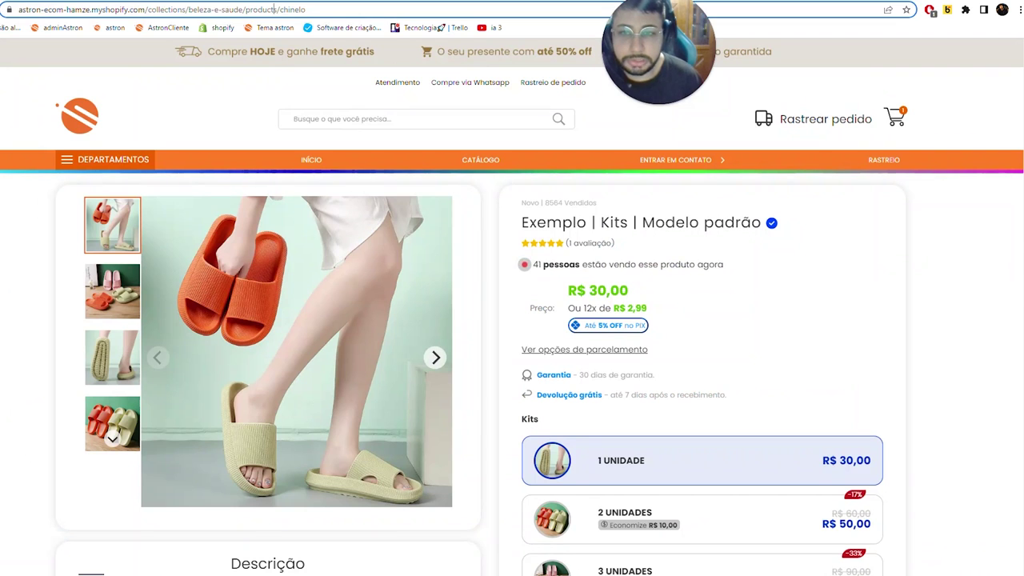
- Check the Institucional policy links in the live home page footer, then close the tab
{"action": "left_click", "coordinate": [304, 161]}
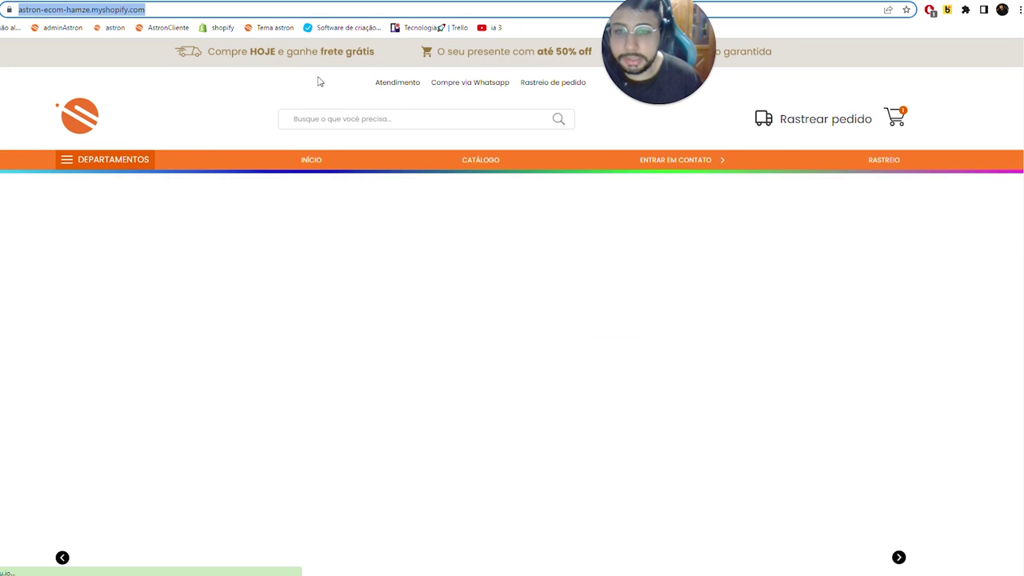
{"action": "scroll", "coordinate": [378, 280], "scroll_direction": "down", "scroll_amount": 15}
{"action": "scroll", "coordinate": [378, 280], "scroll_direction": "up", "scroll_amount": 15}
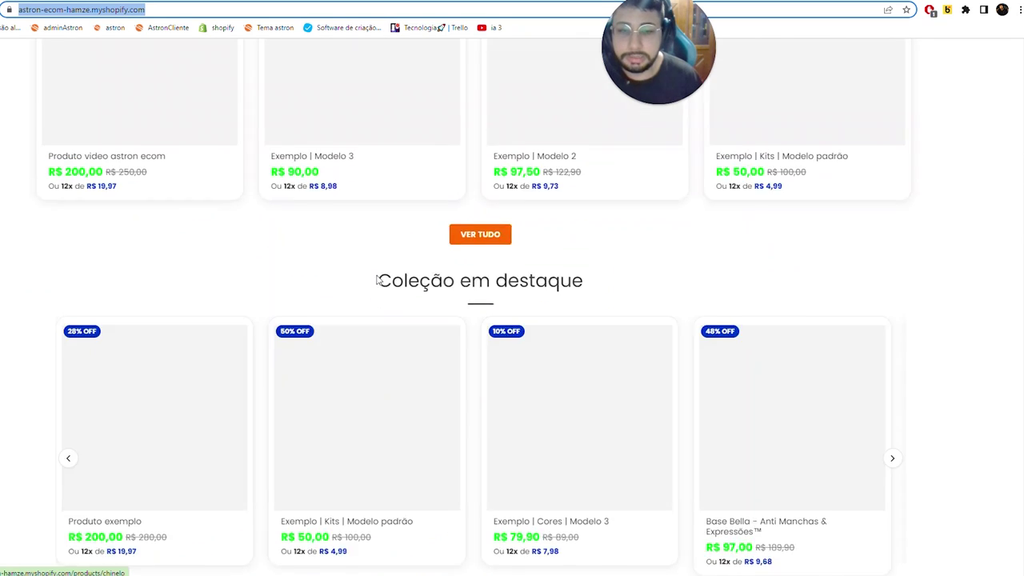
{"action": "scroll", "coordinate": [378, 280], "scroll_direction": "down", "scroll_amount": 8}
{"action": "scroll", "coordinate": [378, 280], "scroll_direction": "down", "scroll_amount": 6}
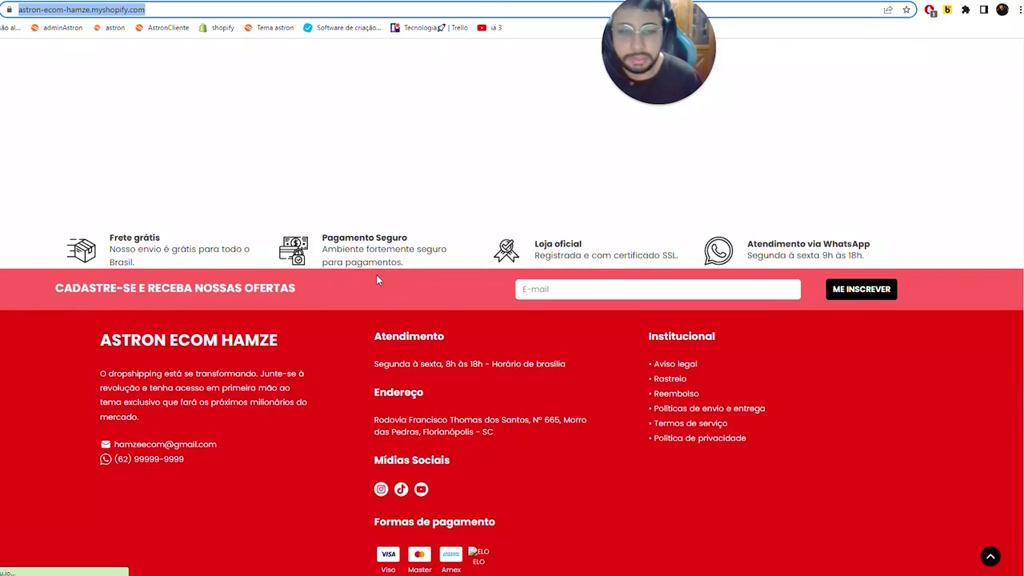
{"action": "scroll", "coordinate": [379, 280], "scroll_direction": "up", "scroll_amount": 5}
{"action": "scroll", "coordinate": [378, 280], "scroll_direction": "down", "scroll_amount": 6}
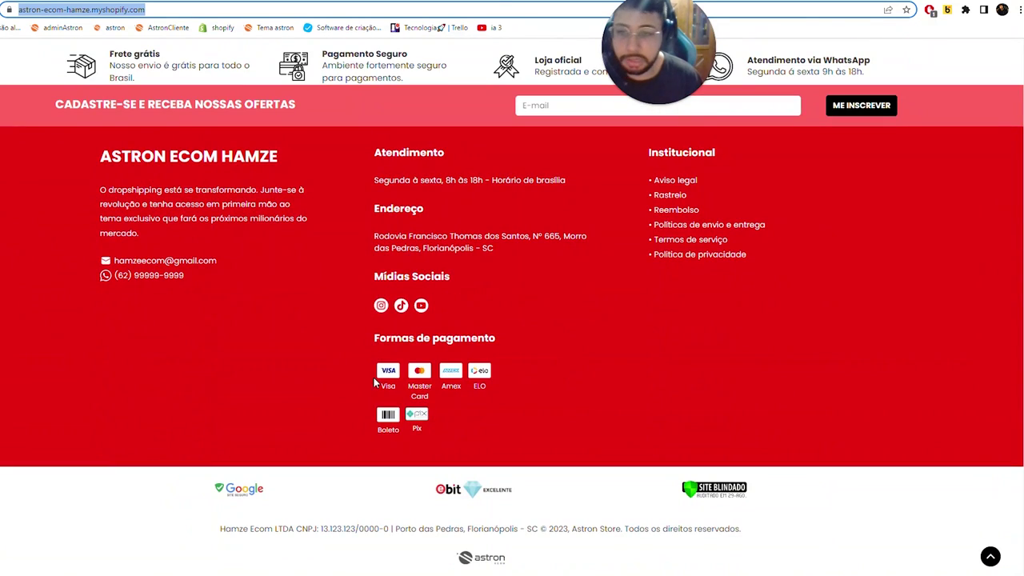
{"action": "scroll", "coordinate": [378, 280], "scroll_direction": "up", "scroll_amount": 2}
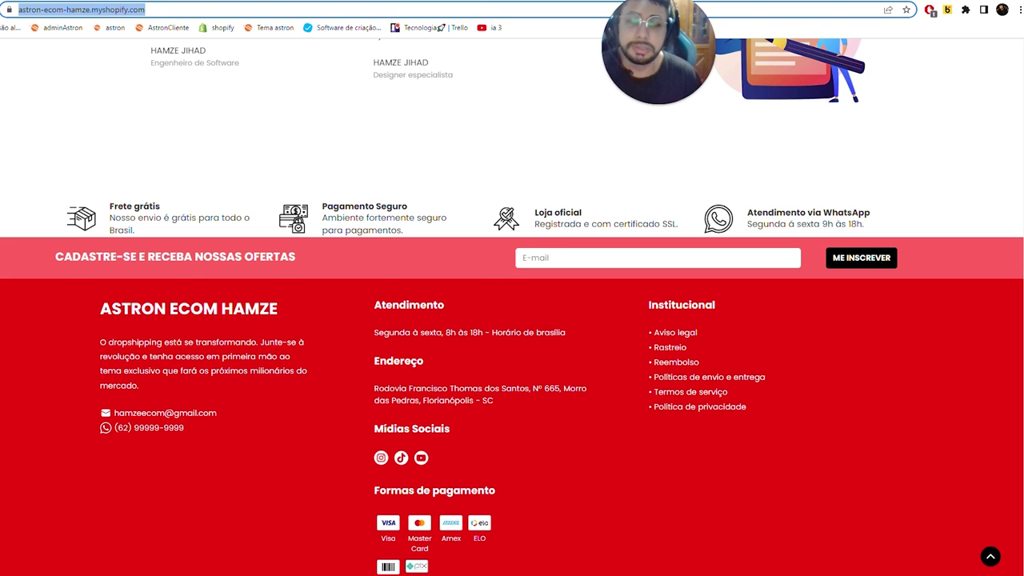
{"action": "scroll", "coordinate": [405, 241], "scroll_direction": "down", "scroll_amount": 2}
{"action": "scroll", "coordinate": [384, 300], "scroll_direction": "up", "scroll_amount": 15}
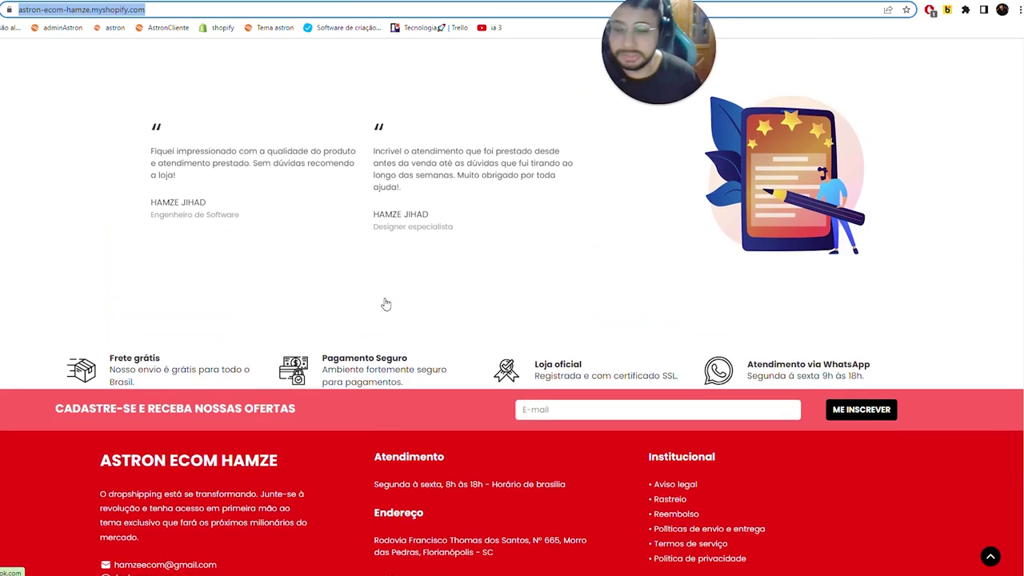
{"action": "key", "text": "ctrl+w"}
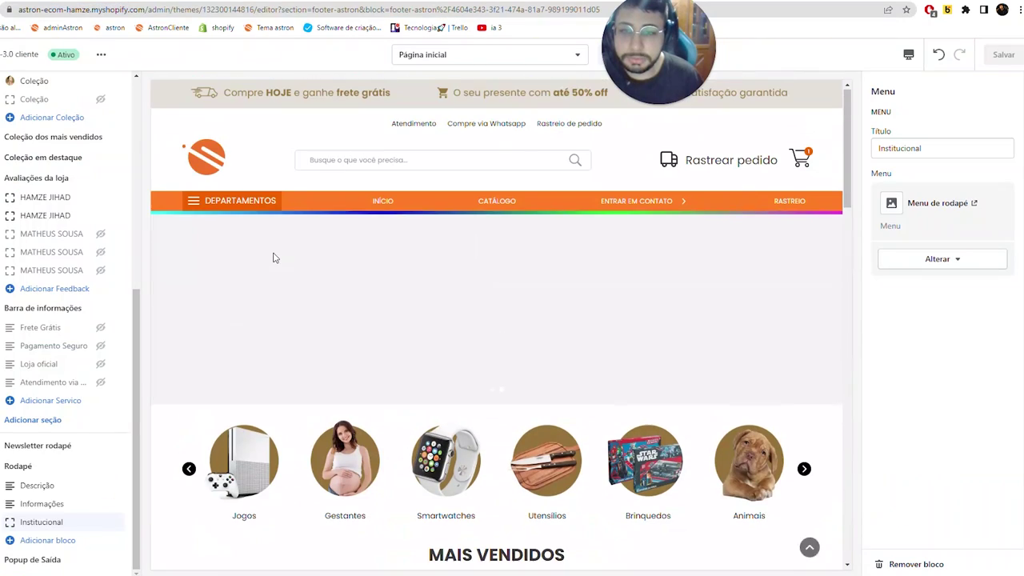
- In Theme settings > Cores, set the 'Ver todos os botões' colour to black #000000
{"action": "scroll", "coordinate": [448, 384], "scroll_direction": "down", "scroll_amount": 6}
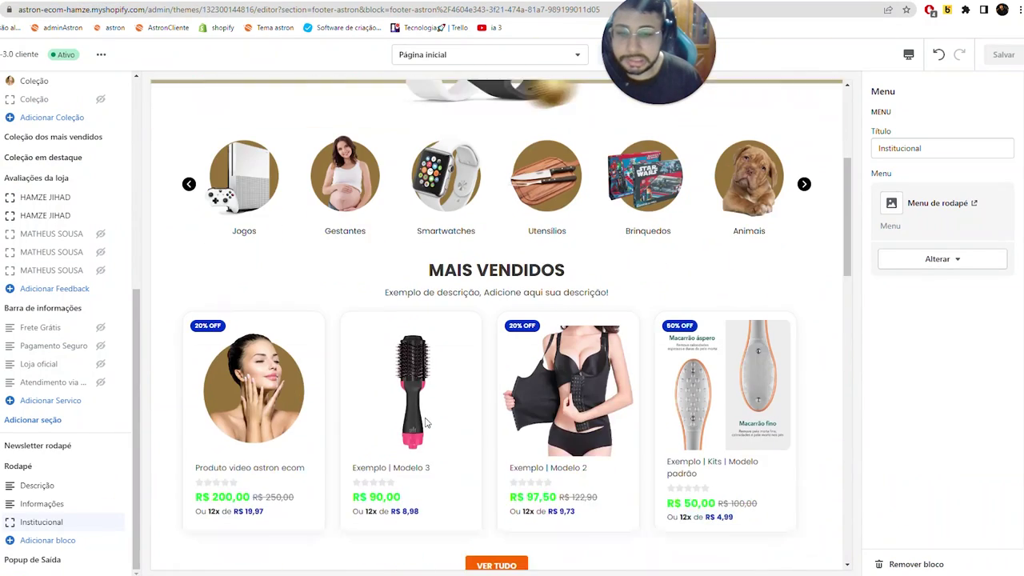
{"action": "scroll", "coordinate": [450, 390], "scroll_direction": "down", "scroll_amount": 6}
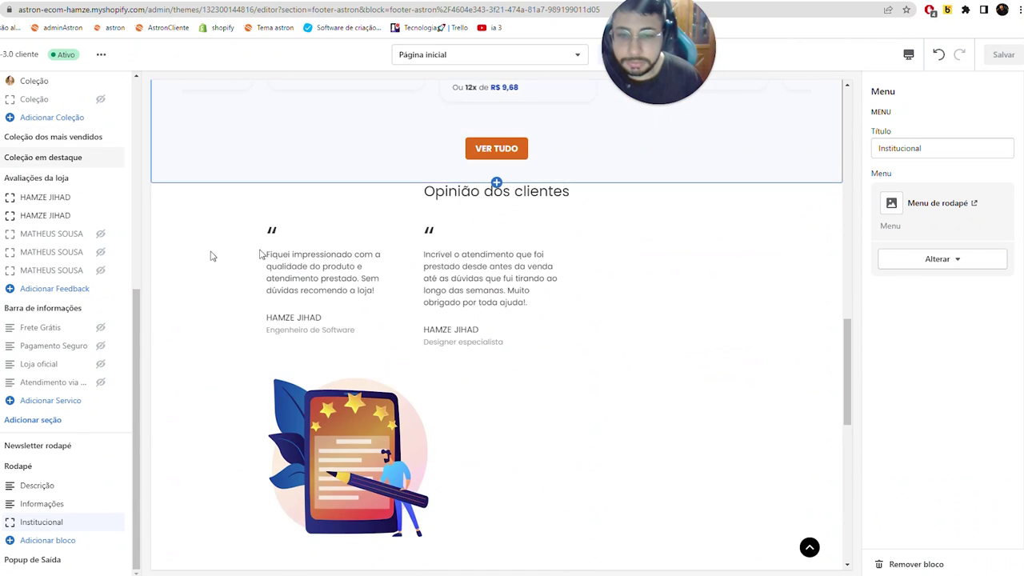
{"action": "scroll", "coordinate": [369, 217], "scroll_direction": "up", "scroll_amount": 6}
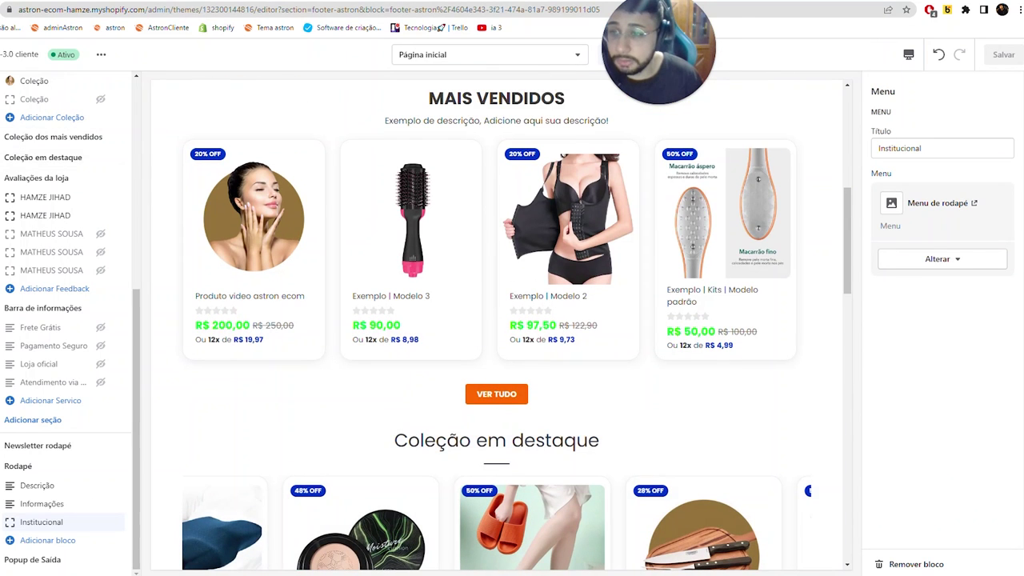
{"action": "left_click", "coordinate": [15, 92]}
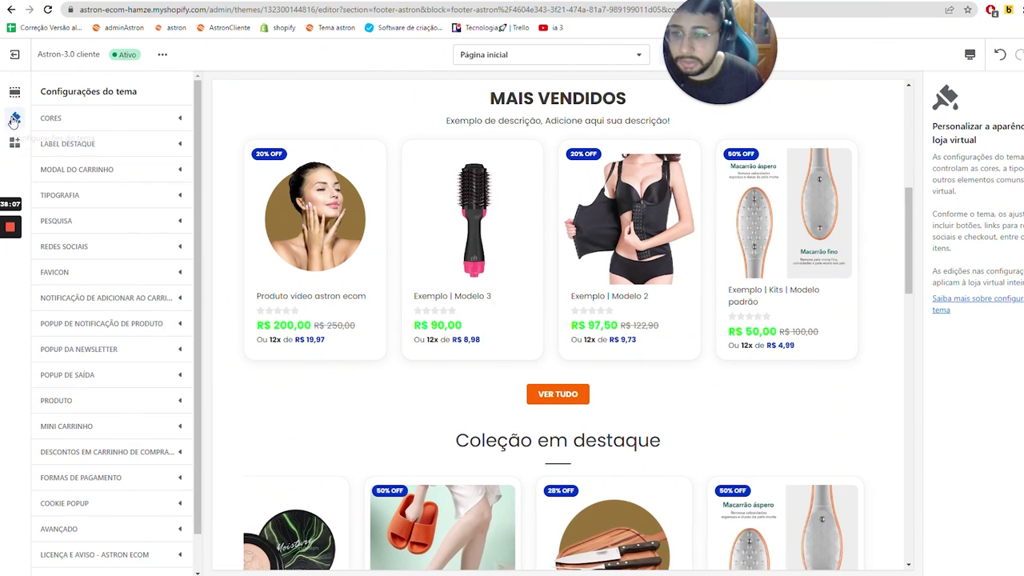
{"action": "left_click", "coordinate": [15, 92]}
{"action": "left_click", "coordinate": [15, 117]}
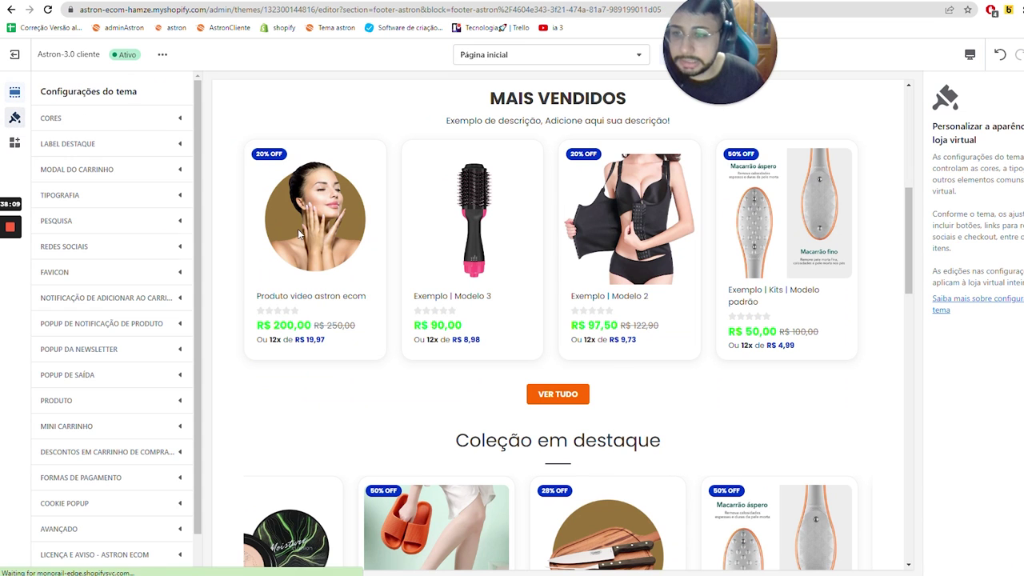
{"action": "left_click", "coordinate": [77, 120]}
{"action": "left_click", "coordinate": [52, 162]}
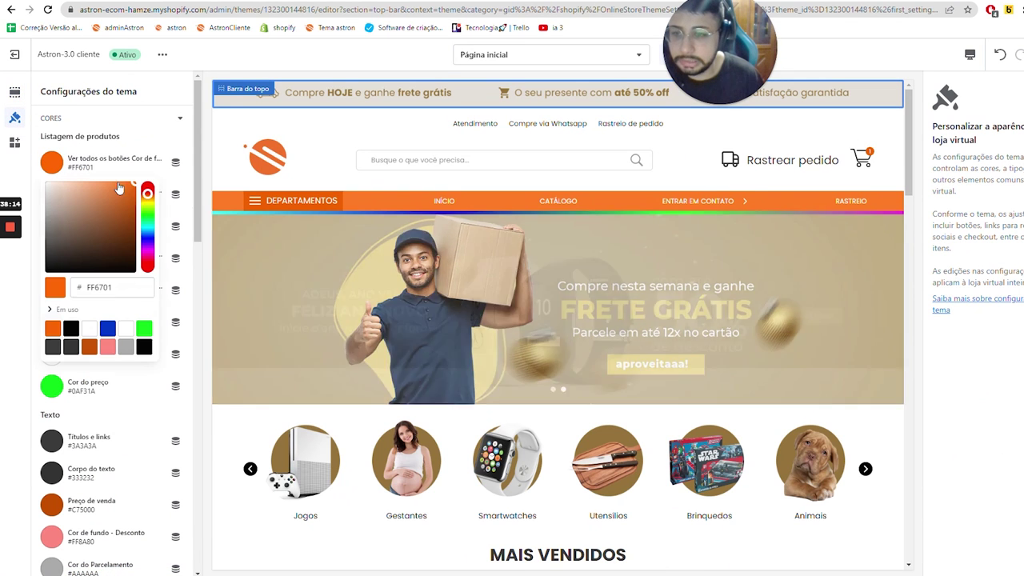
{"action": "left_click", "coordinate": [71, 330]}
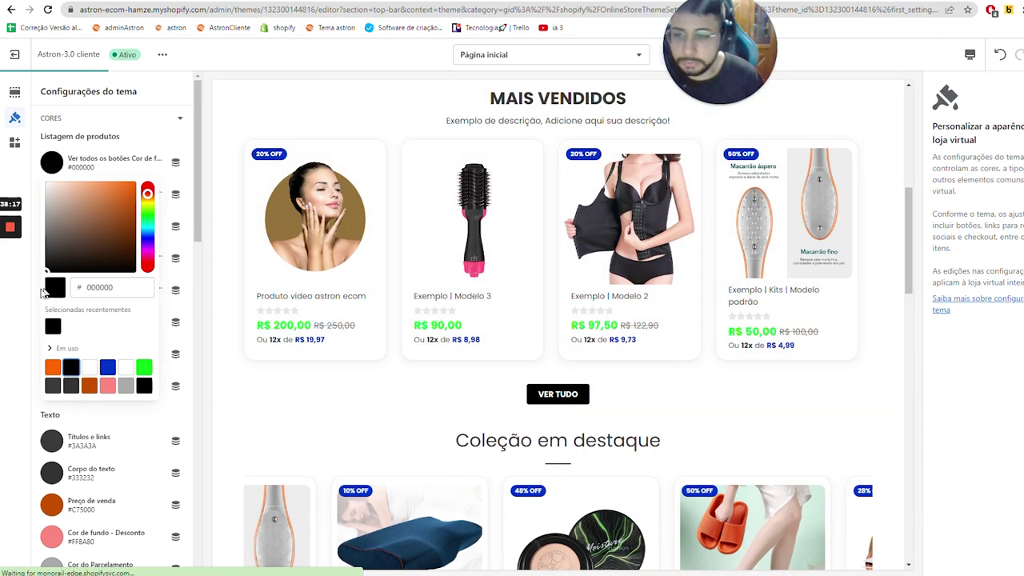
{"action": "left_click", "coordinate": [444, 189]}
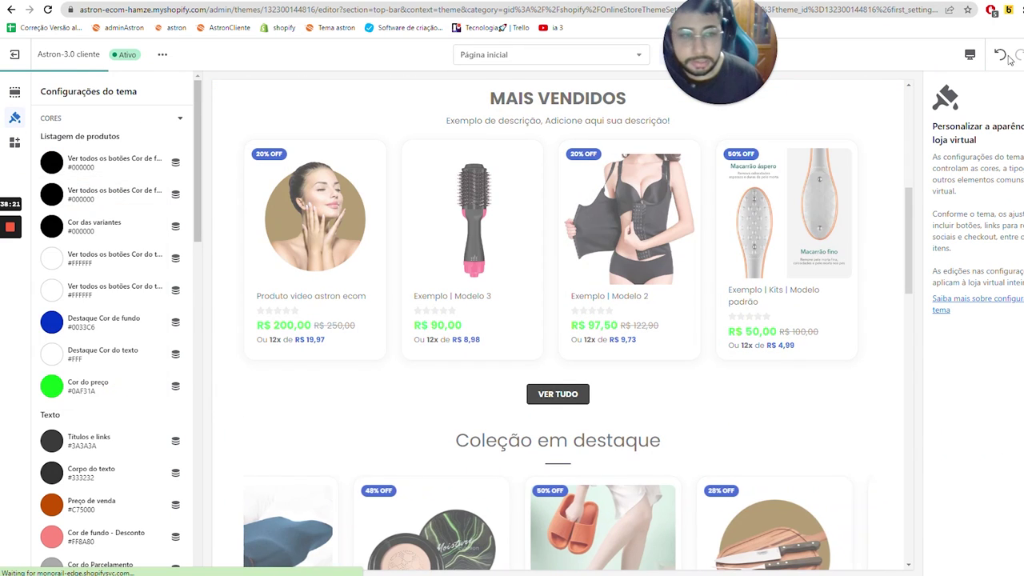
{"action": "scroll", "coordinate": [349, 218], "scroll_direction": "down", "scroll_amount": 4}
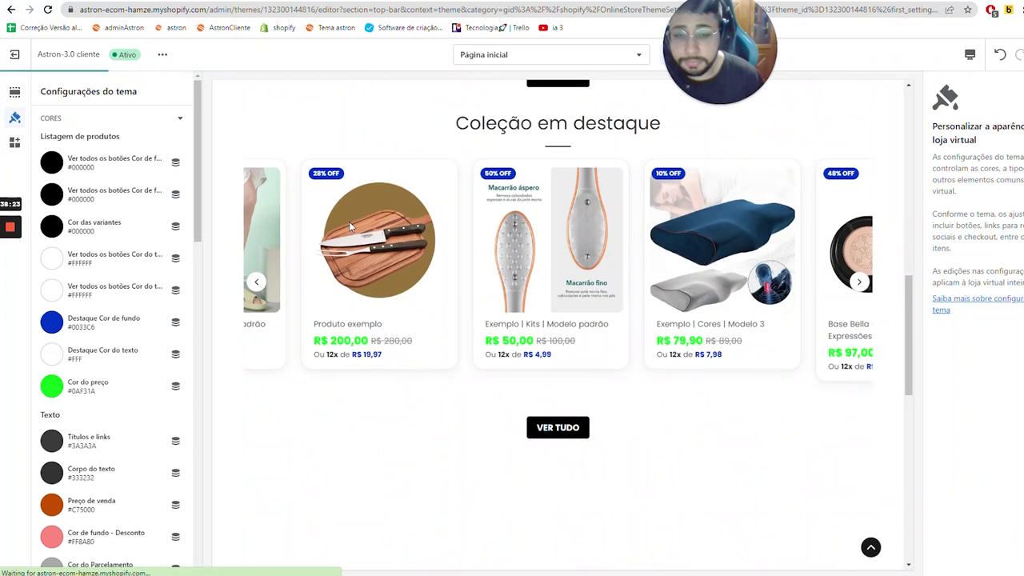
{"action": "scroll", "coordinate": [96, 278], "scroll_direction": "down", "scroll_amount": 2}
{"action": "scroll", "coordinate": [96, 278], "scroll_direction": "down", "scroll_amount": 4}
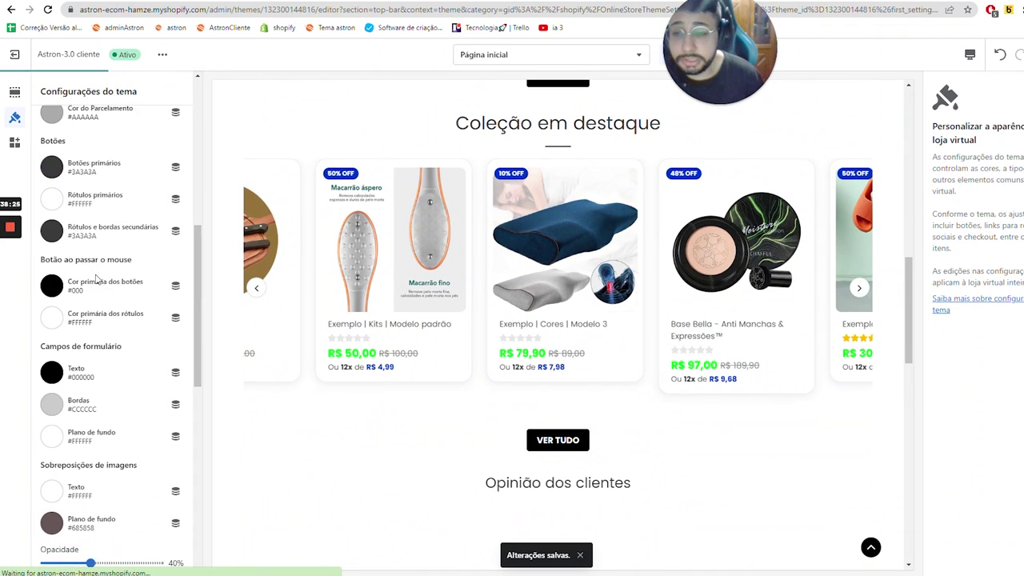
{"action": "scroll", "coordinate": [96, 277], "scroll_direction": "up", "scroll_amount": 6}
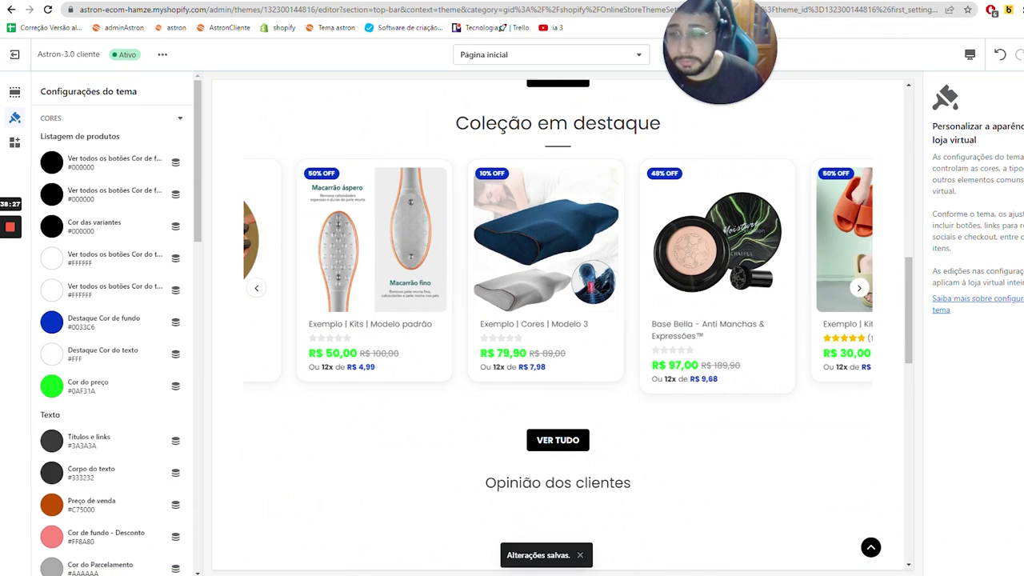
{"action": "scroll", "coordinate": [358, 265], "scroll_direction": "up", "scroll_amount": 4}
{"action": "scroll", "coordinate": [358, 264], "scroll_direction": "up", "scroll_amount": 3}
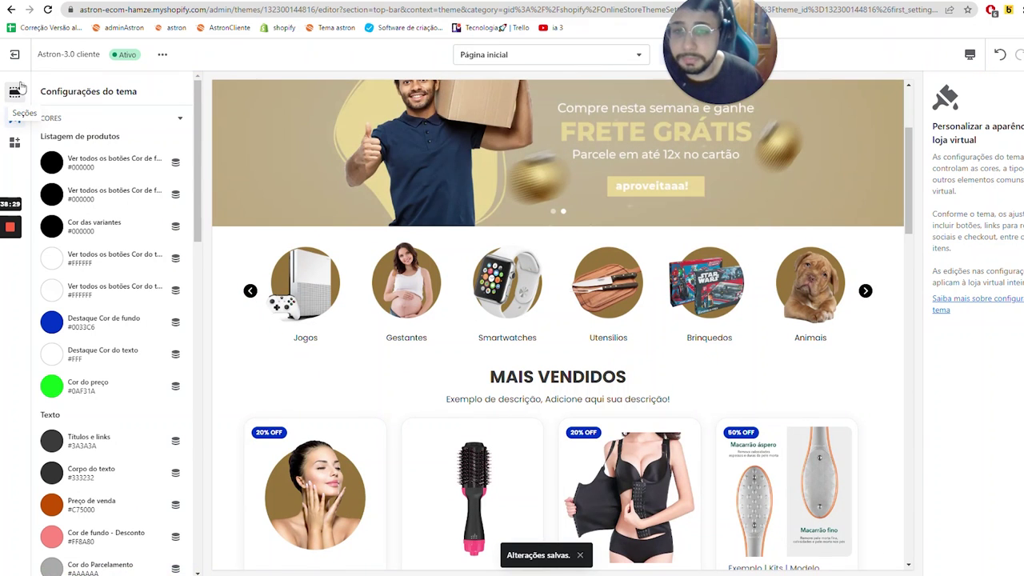
- Open the Produto-padrão product template from the page selector's Produtos list
{"action": "left_click", "coordinate": [14, 92]}
{"action": "scroll", "coordinate": [312, 282], "scroll_direction": "down", "scroll_amount": 4}
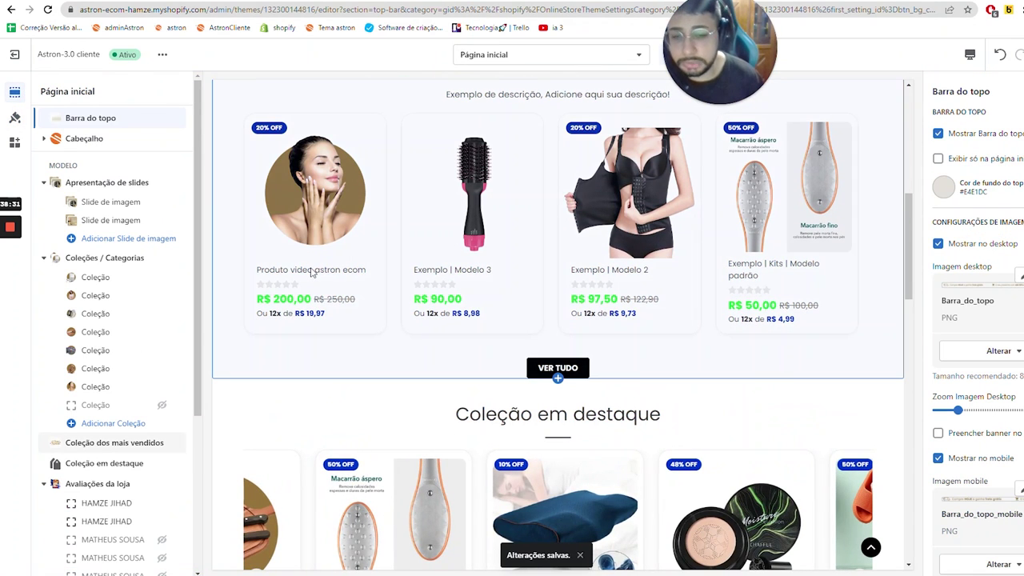
{"action": "scroll", "coordinate": [313, 277], "scroll_direction": "down", "scroll_amount": 8}
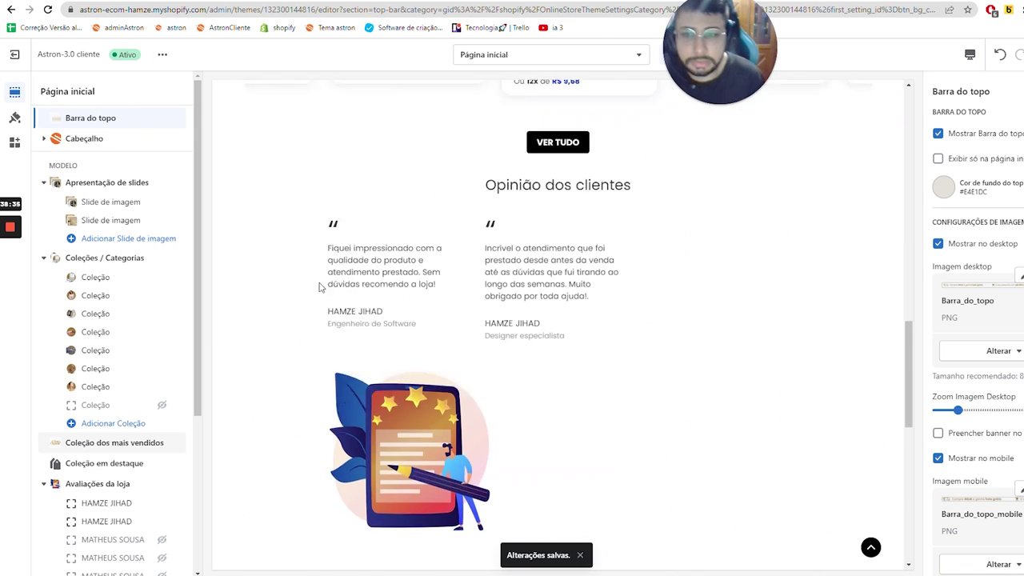
{"action": "scroll", "coordinate": [317, 283], "scroll_direction": "down", "scroll_amount": 10}
{"action": "scroll", "coordinate": [320, 163], "scroll_direction": "up", "scroll_amount": 20}
{"action": "scroll", "coordinate": [432, 290], "scroll_direction": "down", "scroll_amount": 1}
{"action": "scroll", "coordinate": [432, 290], "scroll_direction": "down", "scroll_amount": 2}
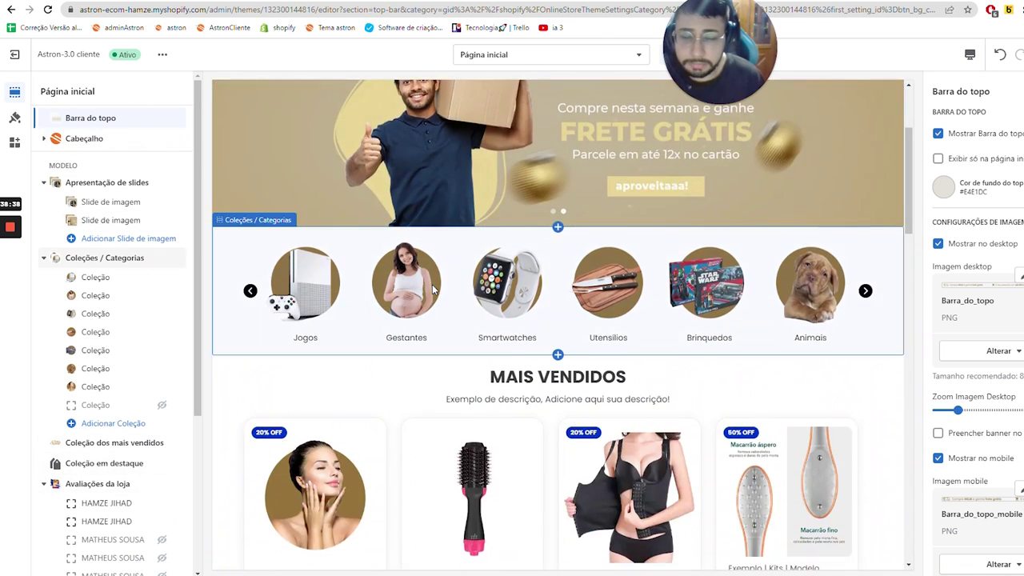
{"action": "scroll", "coordinate": [432, 289], "scroll_direction": "up", "scroll_amount": 5}
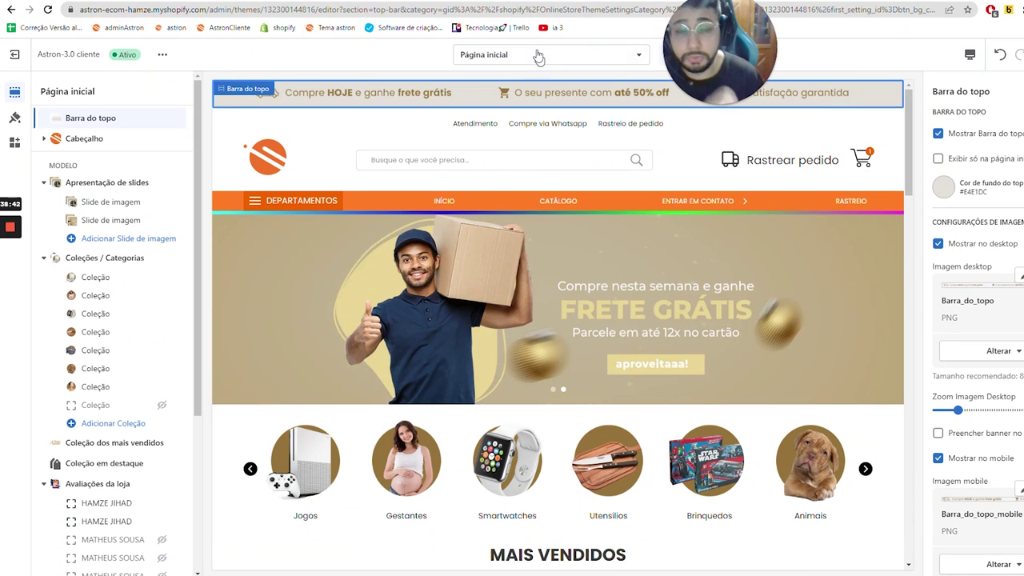
{"action": "left_click", "coordinate": [543, 59]}
{"action": "left_click", "coordinate": [521, 144]}
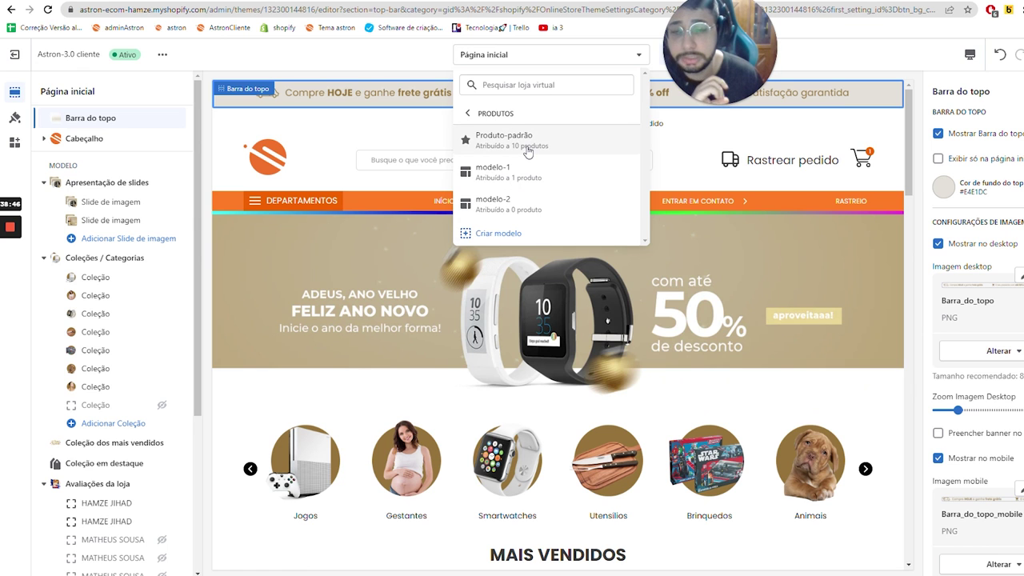
{"action": "left_click", "coordinate": [528, 150]}
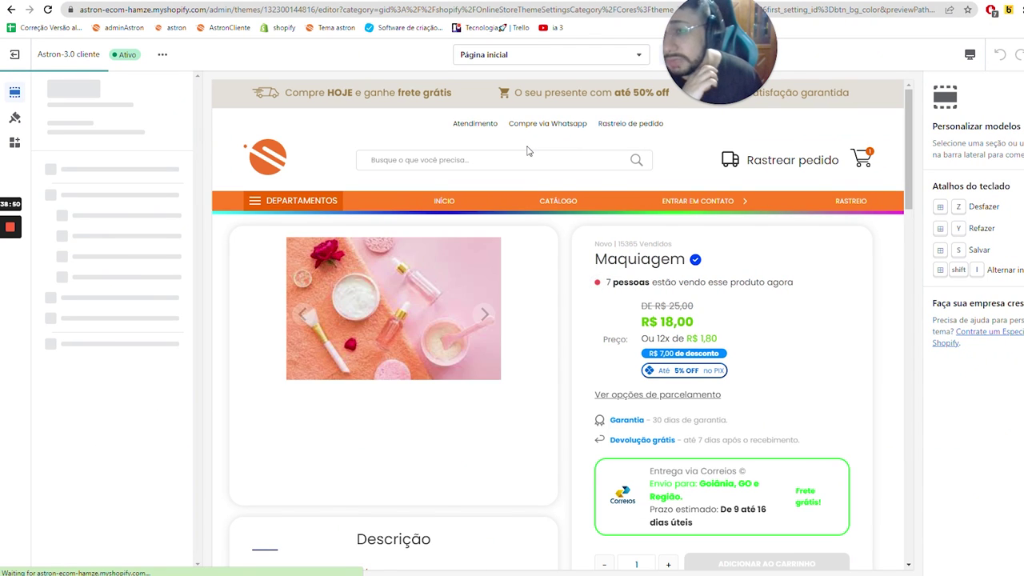
- Preview Produto video astron ecom in Produto-padrão and show the Páginas de produtos settings
{"action": "left_click", "coordinate": [563, 207]}
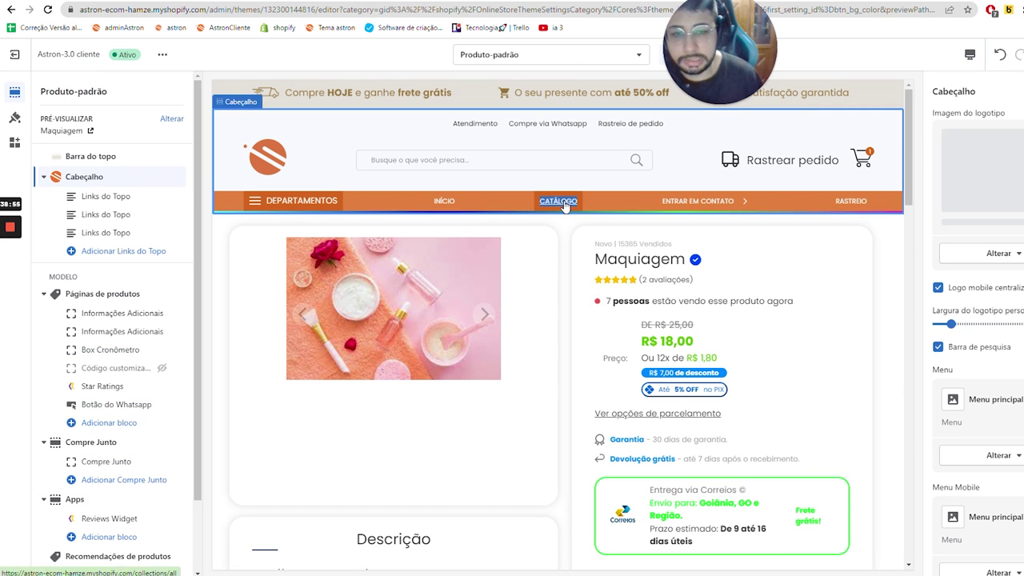
{"action": "left_click", "coordinate": [564, 202]}
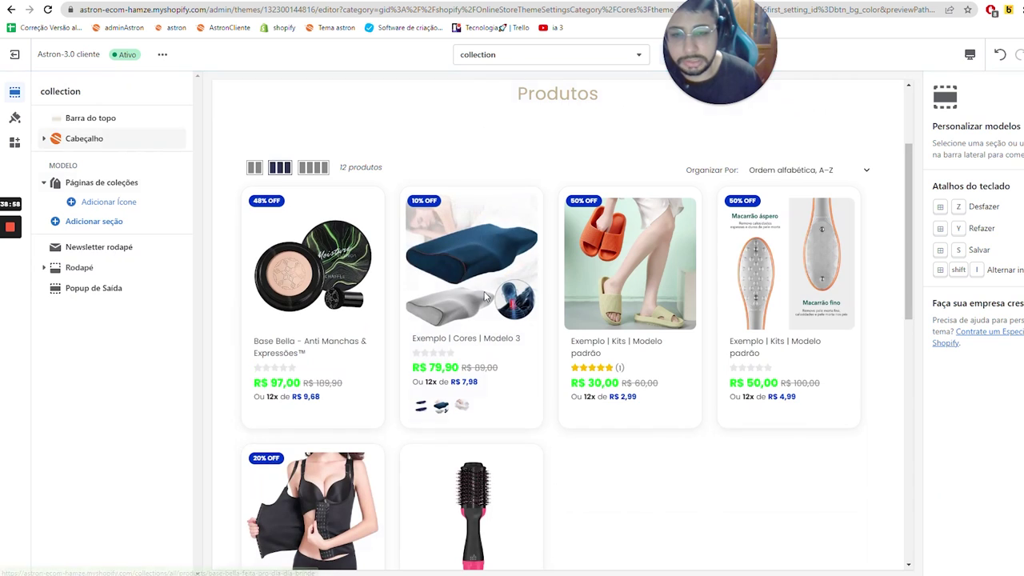
{"action": "scroll", "coordinate": [544, 388], "scroll_direction": "down", "scroll_amount": 5}
{"action": "left_click", "coordinate": [567, 302]}
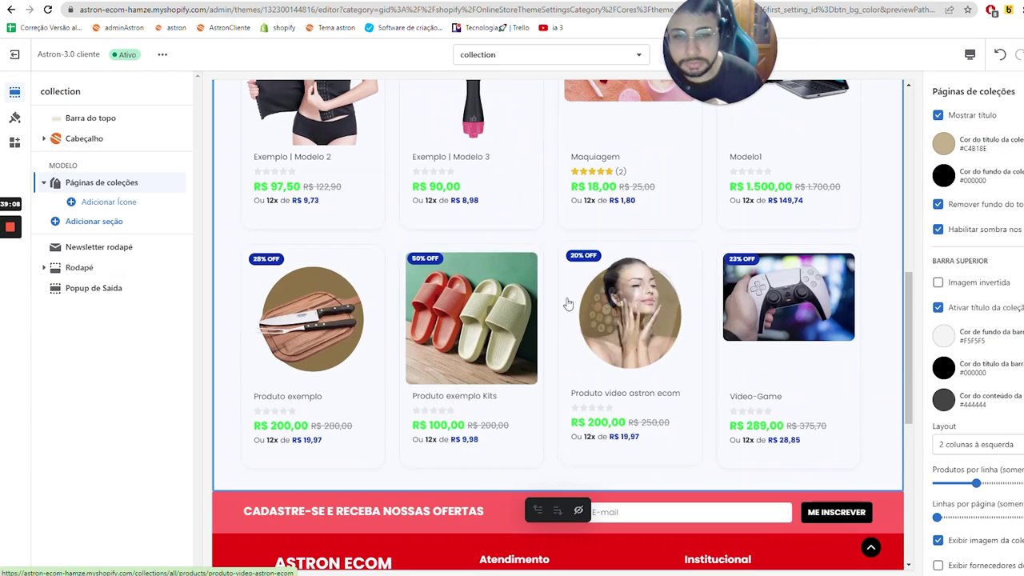
{"action": "left_click", "coordinate": [617, 330]}
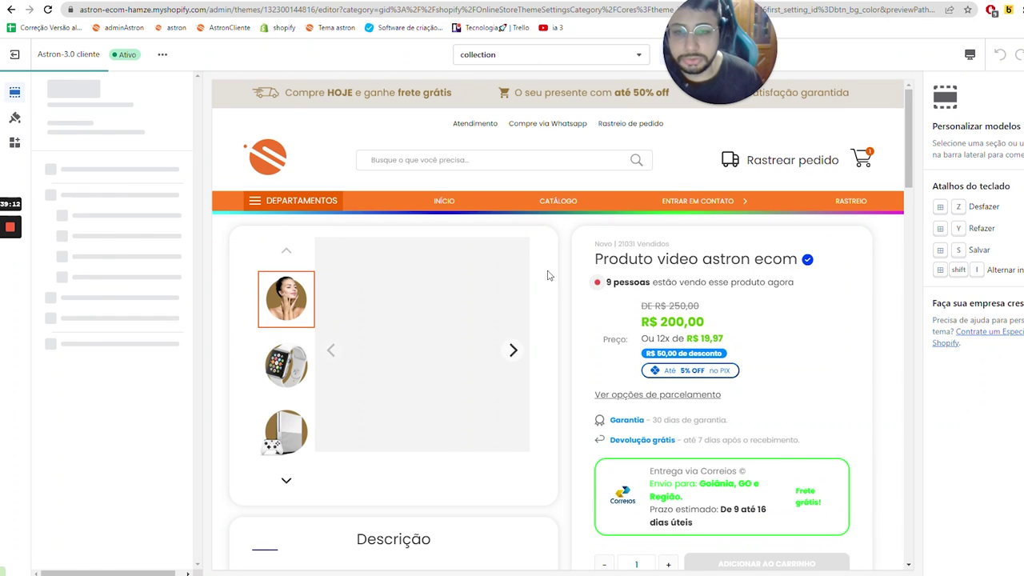
{"action": "scroll", "coordinate": [551, 253], "scroll_direction": "down", "scroll_amount": 2}
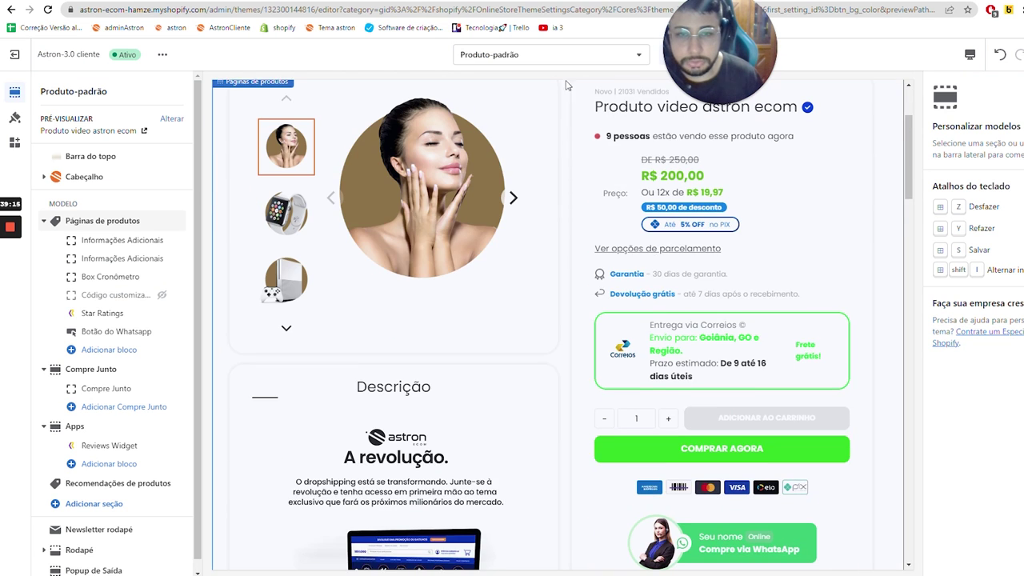
{"action": "left_click", "coordinate": [564, 56]}
{"action": "left_click", "coordinate": [529, 144]}
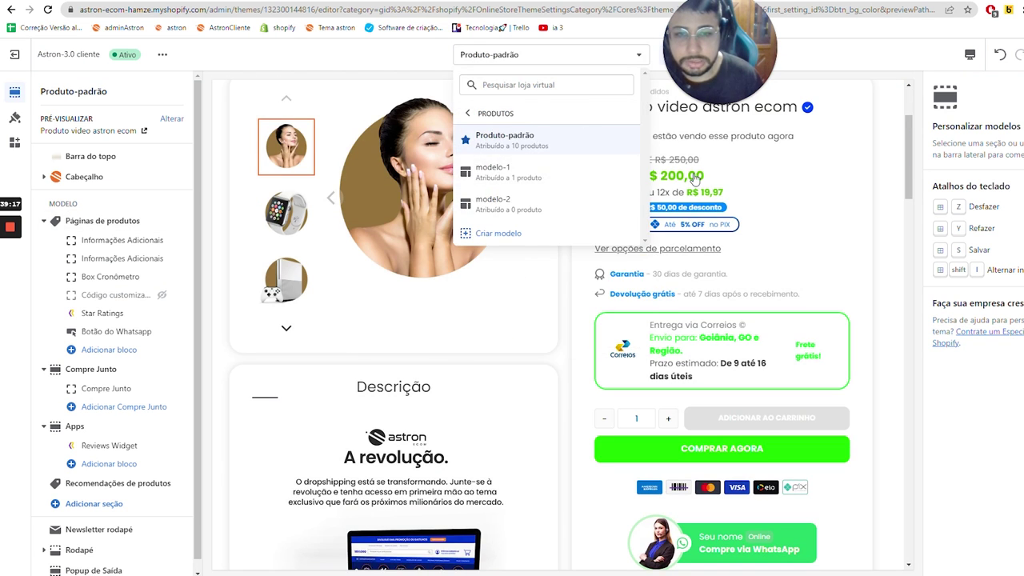
{"action": "left_click", "coordinate": [903, 244]}
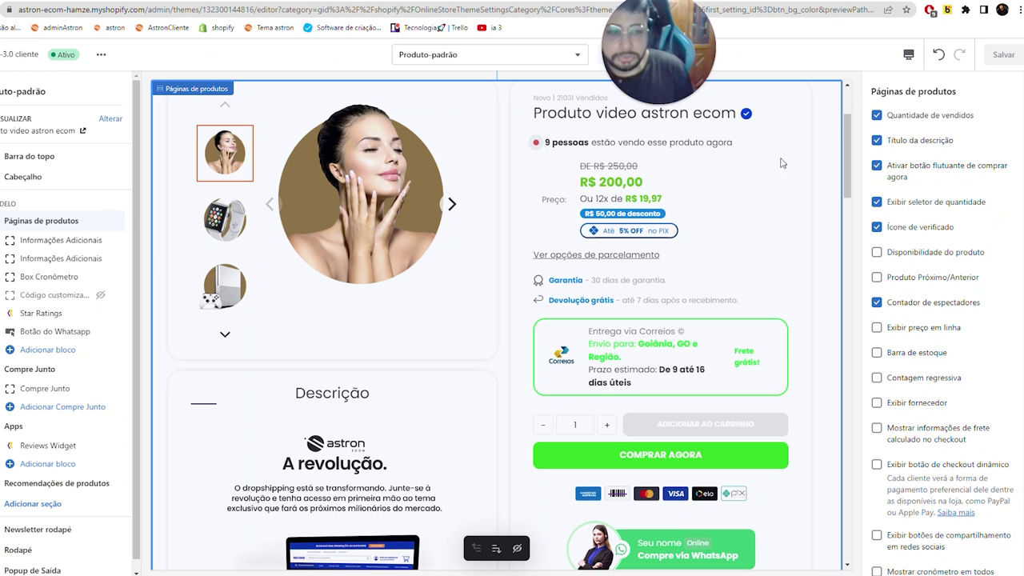
{"action": "scroll", "coordinate": [899, 156], "scroll_direction": "down", "scroll_amount": 4}
{"action": "scroll", "coordinate": [912, 200], "scroll_direction": "up", "scroll_amount": 4}
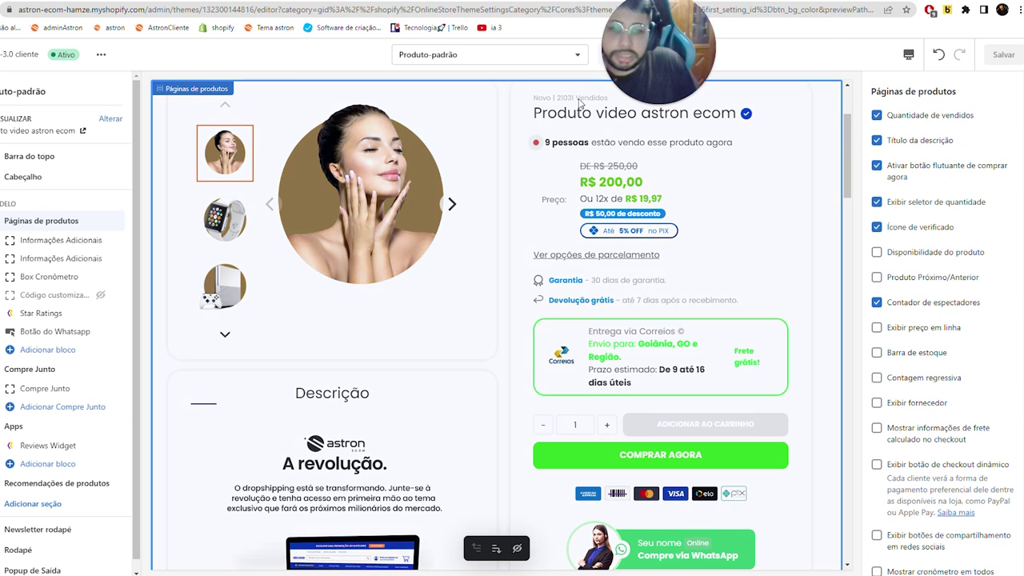
{"action": "scroll", "coordinate": [581, 104], "scroll_direction": "up", "scroll_amount": 2}
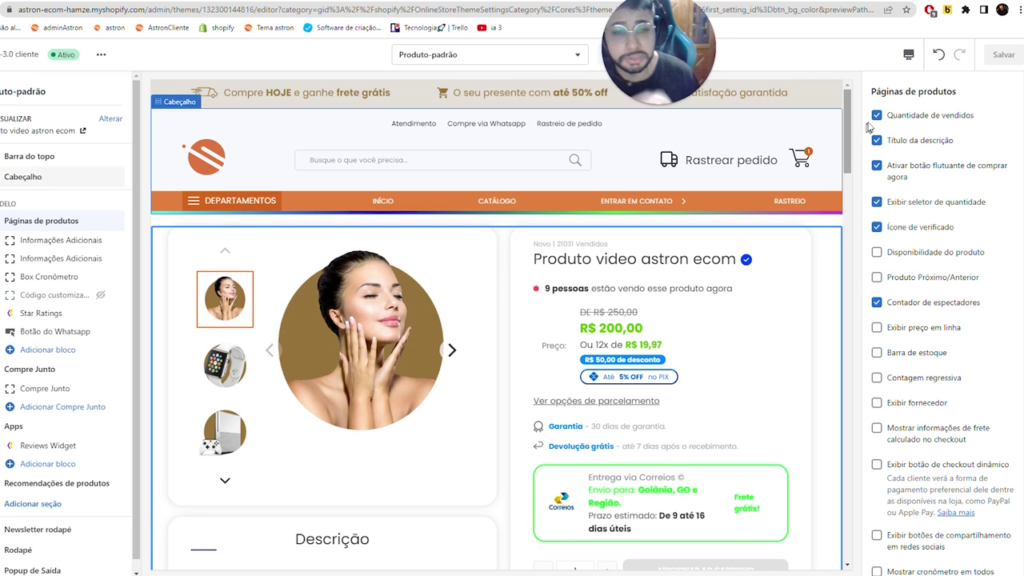
- Open Produto video astron ecom from the storefront in a new tab, then return to the editor
{"action": "left_click", "coordinate": [295, 2]}
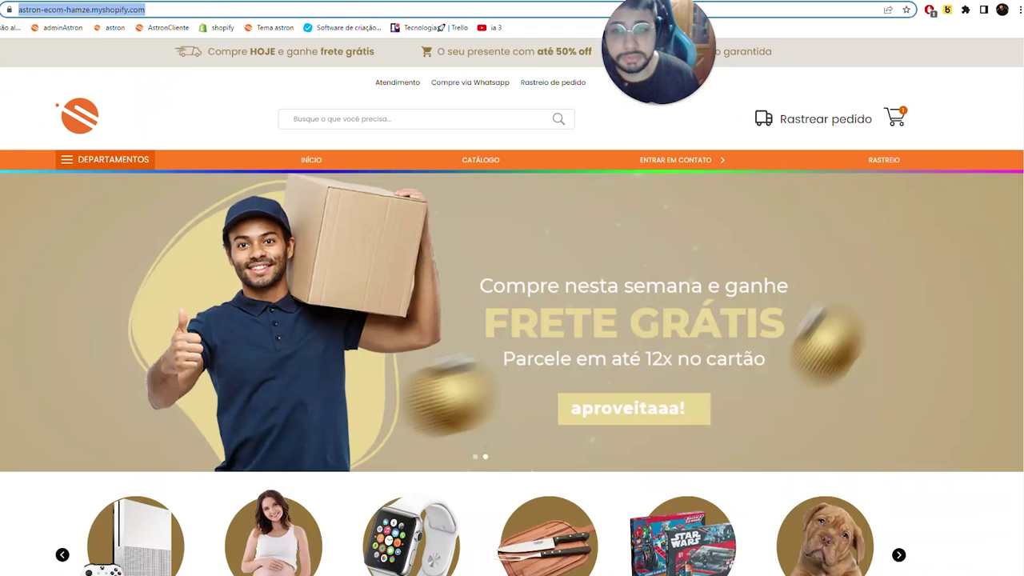
{"action": "scroll", "coordinate": [327, 347], "scroll_direction": "down", "scroll_amount": 5}
{"action": "right_click", "coordinate": [211, 301]}
{"action": "left_click", "coordinate": [185, 340]}
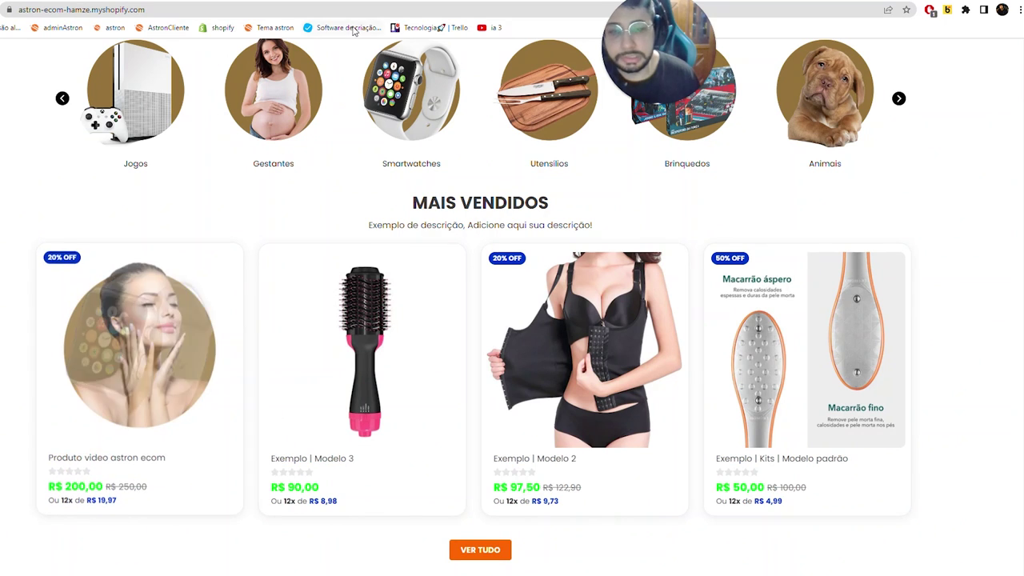
{"action": "right_click", "coordinate": [184, 339]}
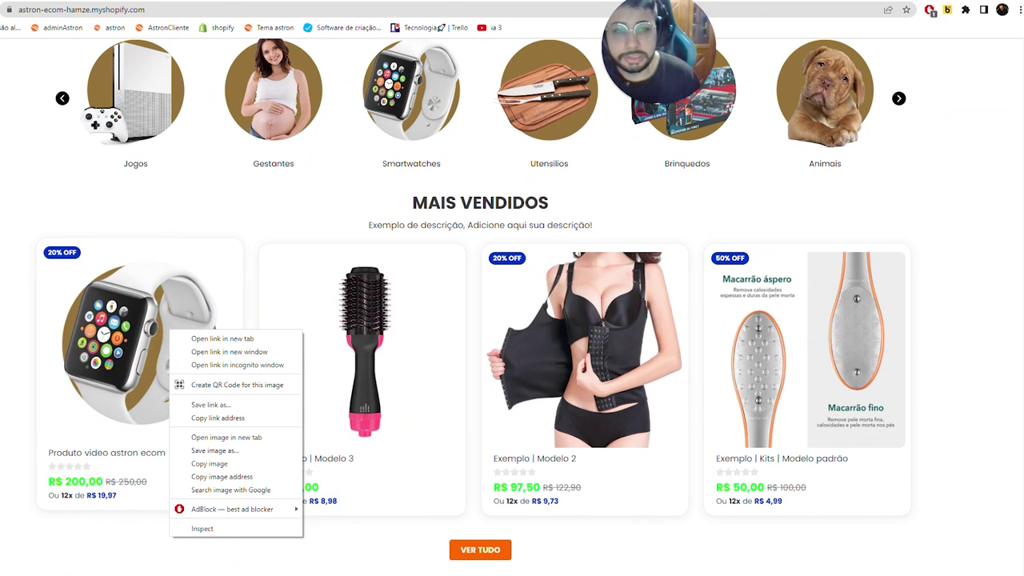
{"action": "left_click", "coordinate": [240, 338]}
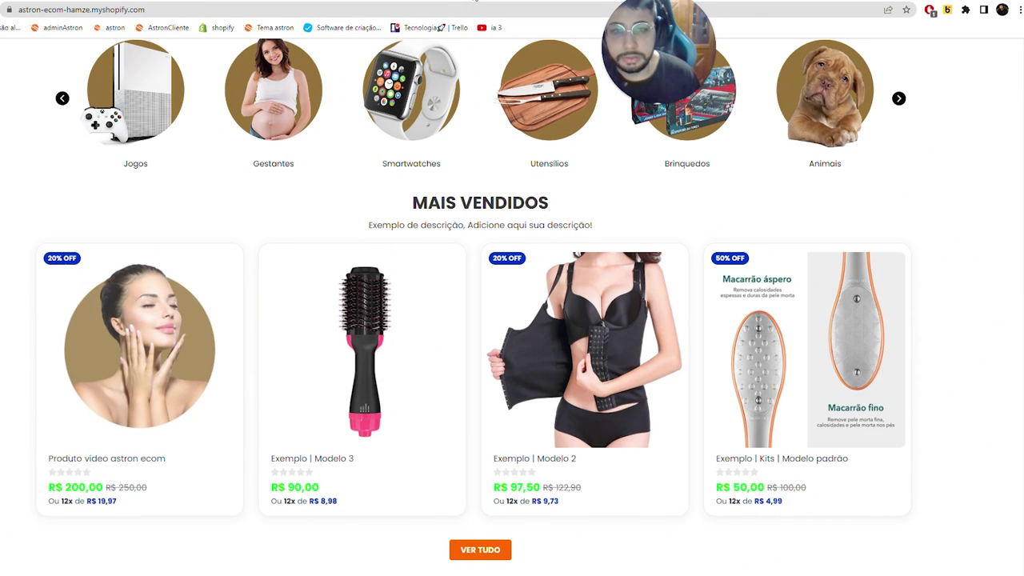
{"action": "key", "text": "ctrl+Tab"}
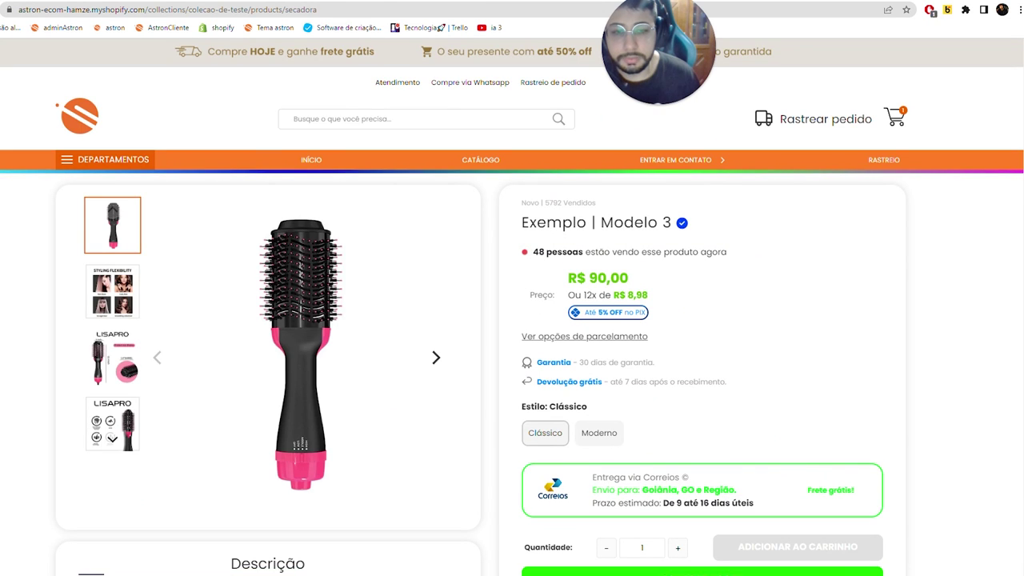
{"action": "key", "text": "ctrl+Tab"}
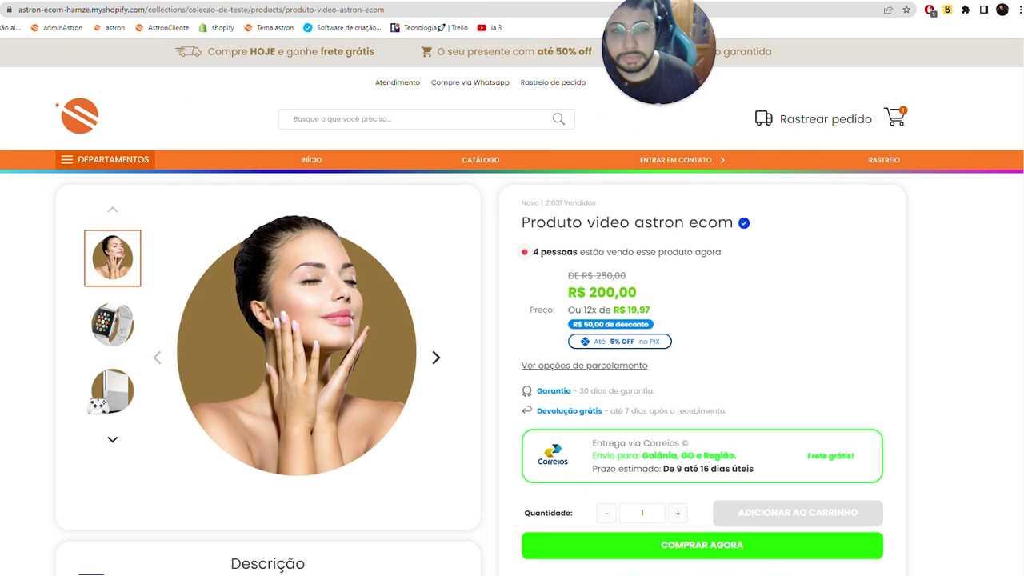
{"action": "key", "text": "ctrl+Tab"}
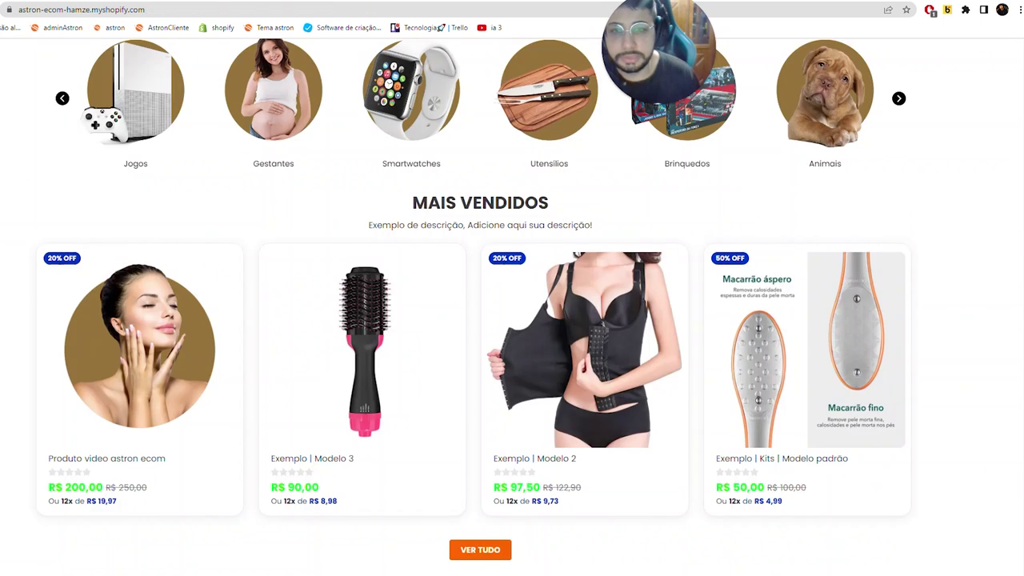
{"action": "key", "text": "ctrl+Tab"}
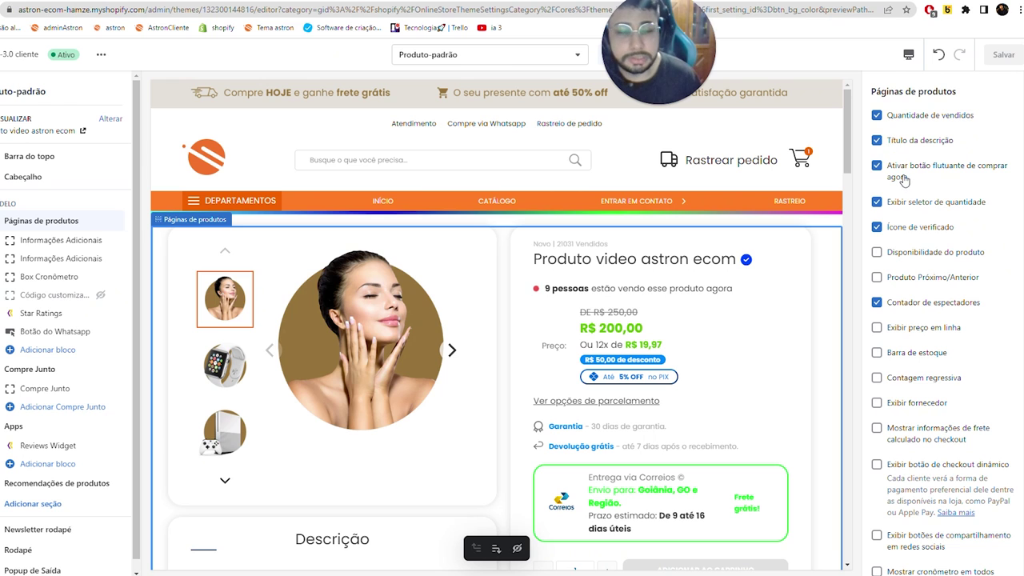
- Open the Produto video astron ecom page from the store home and review its price, description and WhatsApp button
{"action": "key", "text": "ctrl+shift+Tab"}
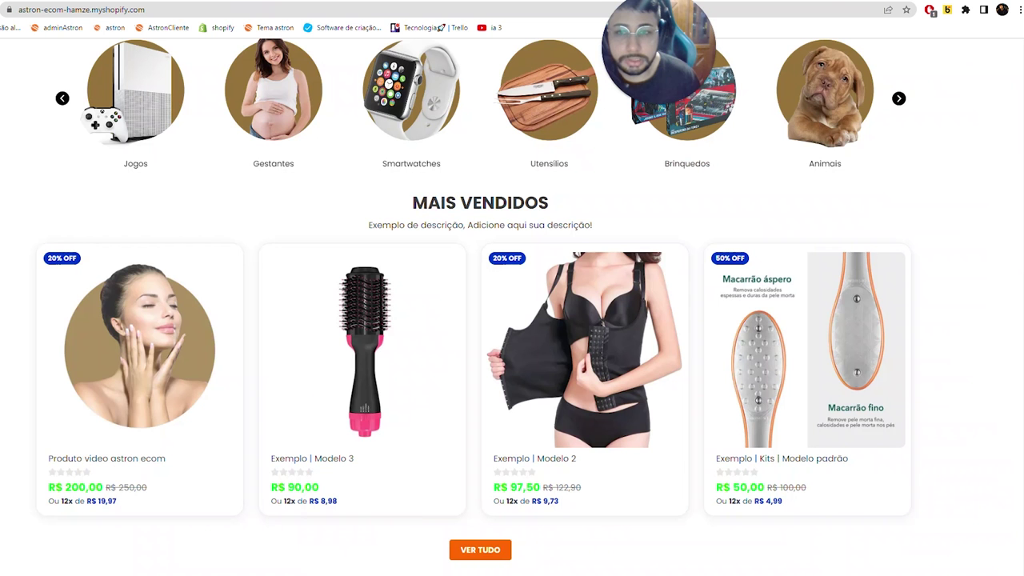
{"action": "left_click", "coordinate": [202, 352]}
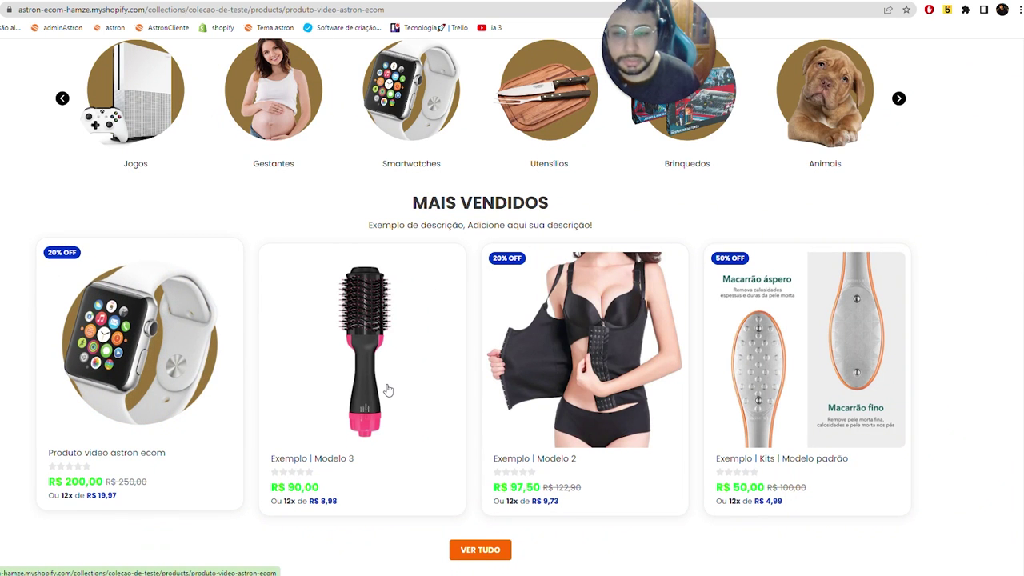
{"action": "scroll", "coordinate": [468, 316], "scroll_direction": "down", "scroll_amount": 3}
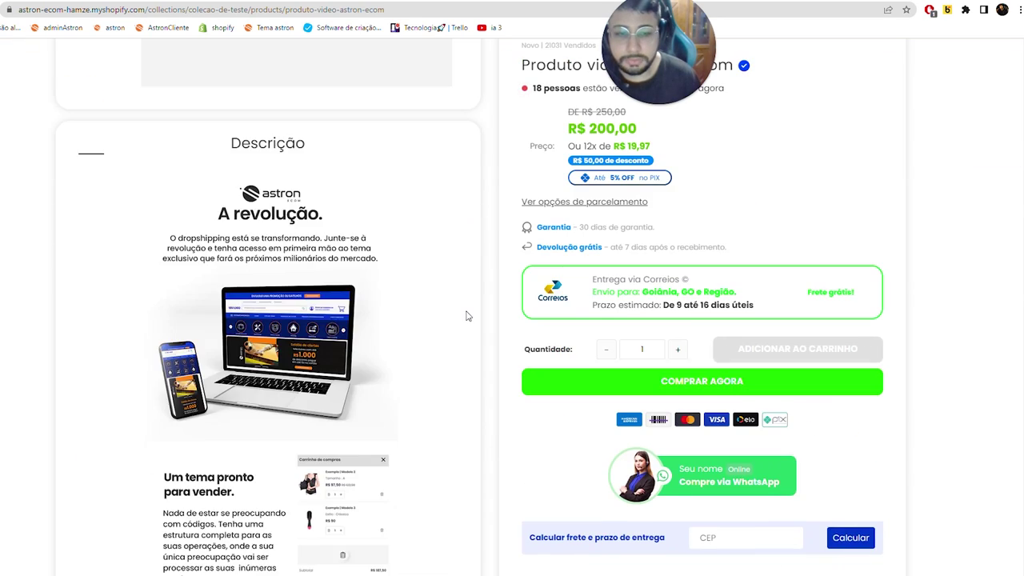
{"action": "scroll", "coordinate": [468, 316], "scroll_direction": "down", "scroll_amount": 6}
{"action": "scroll", "coordinate": [466, 310], "scroll_direction": "up", "scroll_amount": 3}
{"action": "scroll", "coordinate": [469, 328], "scroll_direction": "up", "scroll_amount": 5}
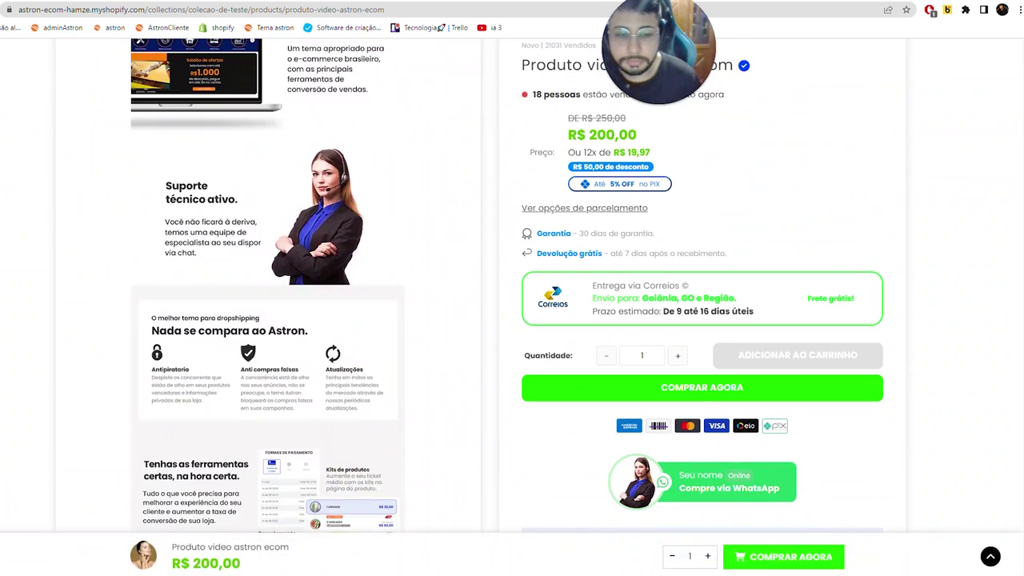
{"action": "scroll", "coordinate": [710, 560], "scroll_direction": "down", "scroll_amount": 2}
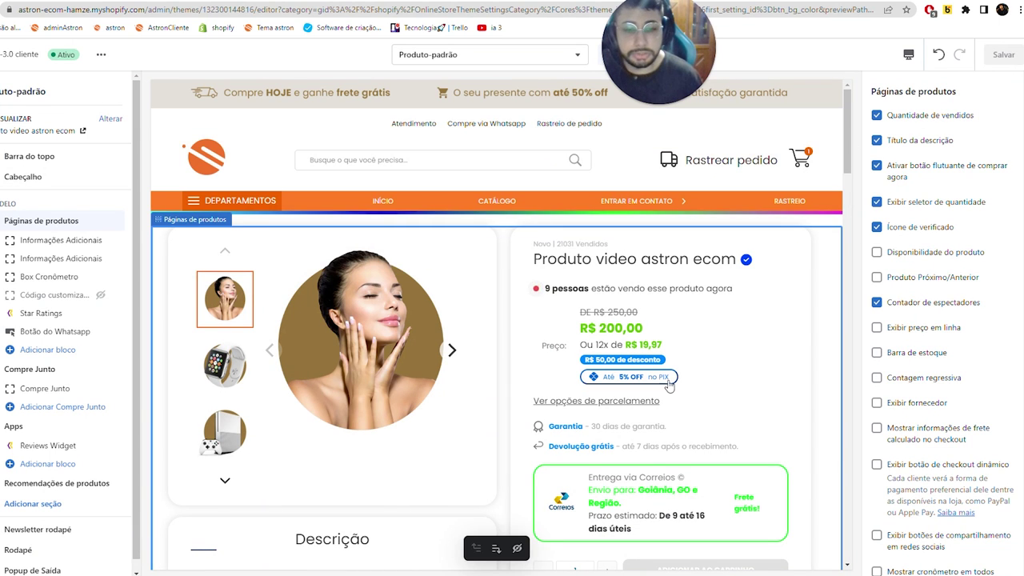
{"action": "scroll", "coordinate": [669, 386], "scroll_direction": "down", "scroll_amount": 2}
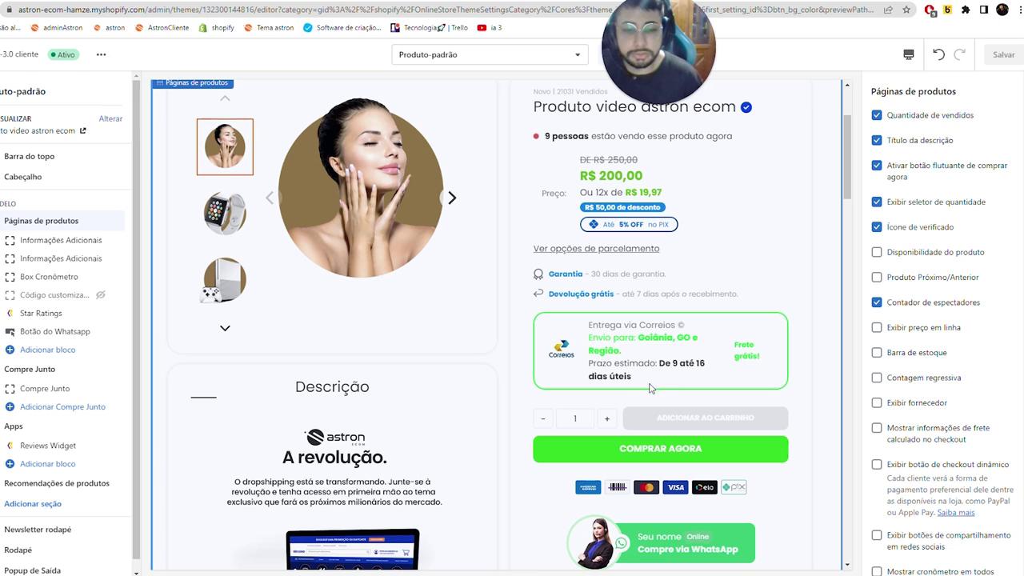
{"action": "left_click", "coordinate": [880, 229]}
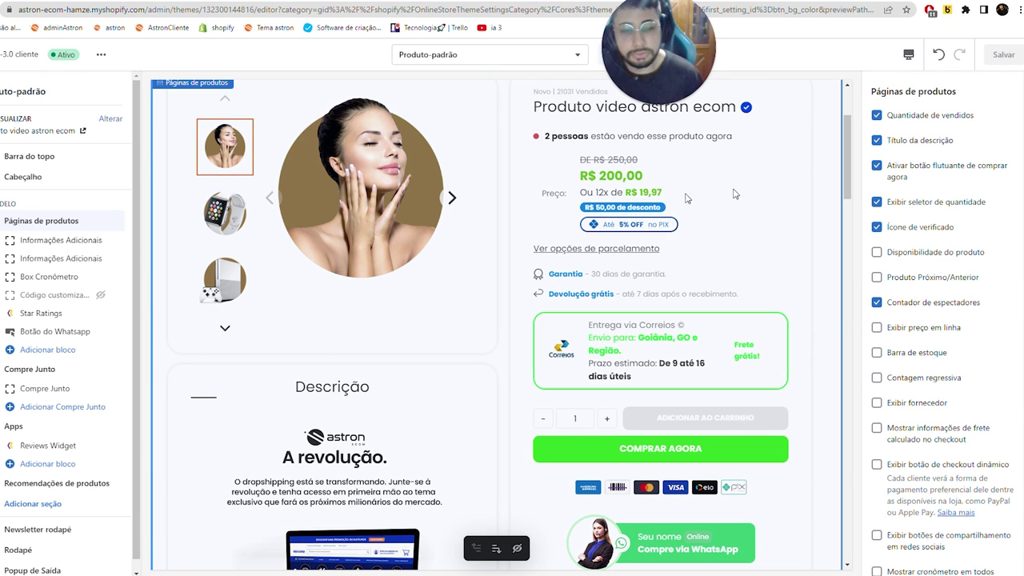
{"action": "scroll", "coordinate": [900, 302], "scroll_direction": "down", "scroll_amount": 2}
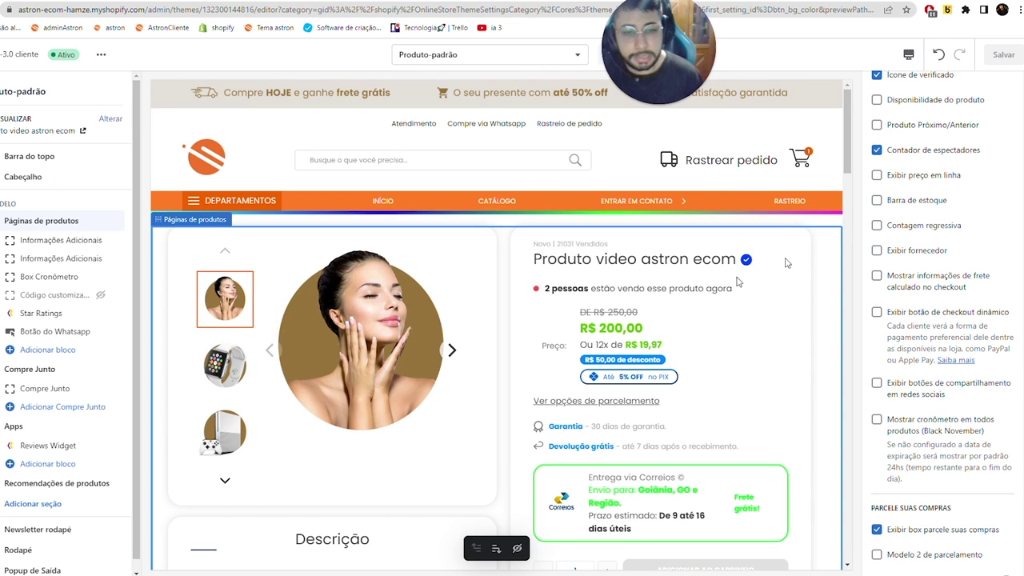
{"action": "left_click", "coordinate": [886, 178]}
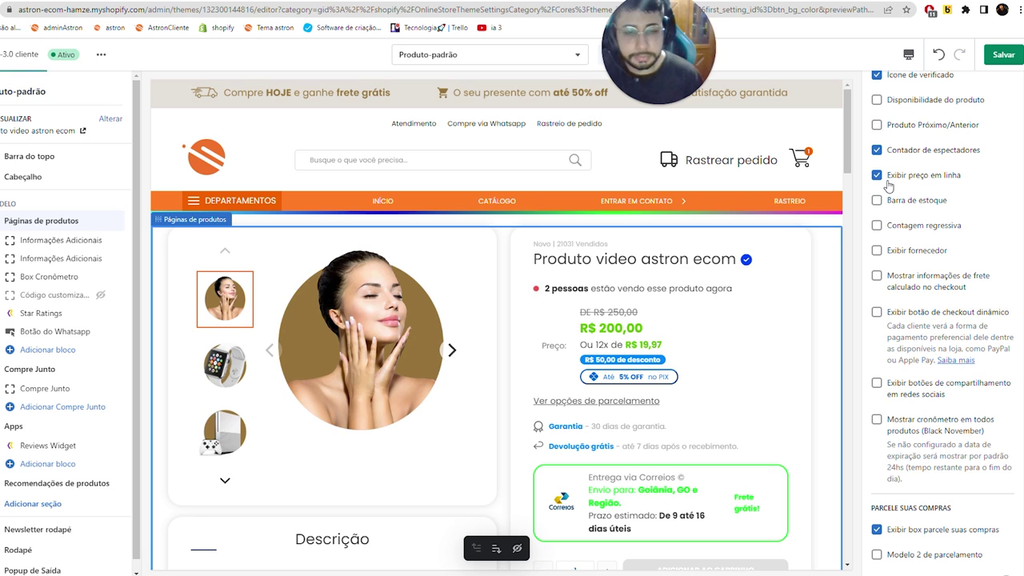
{"action": "left_click", "coordinate": [881, 184]}
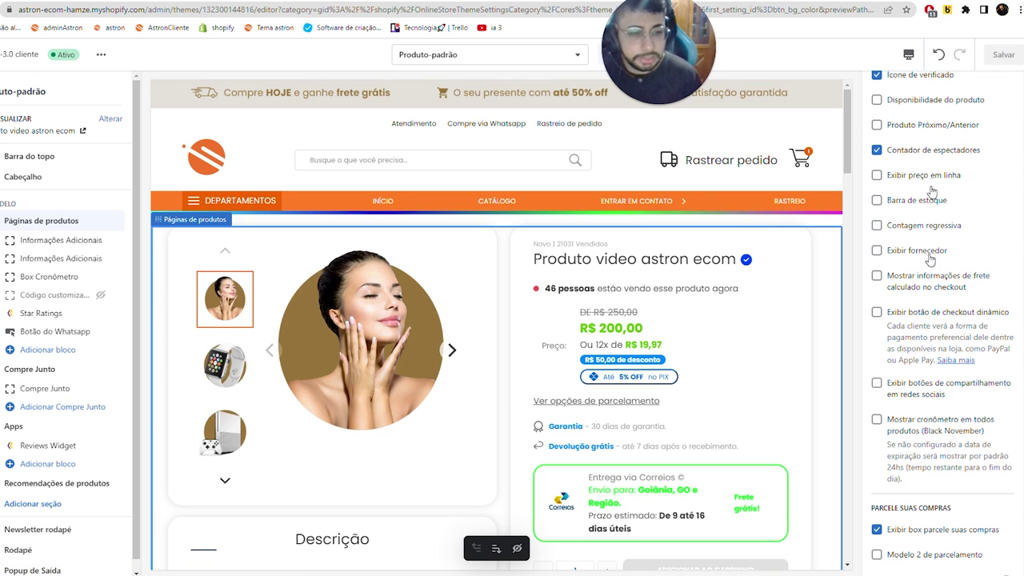
{"action": "scroll", "coordinate": [928, 272], "scroll_direction": "down", "scroll_amount": 4}
{"action": "scroll", "coordinate": [913, 365], "scroll_direction": "up", "scroll_amount": 2}
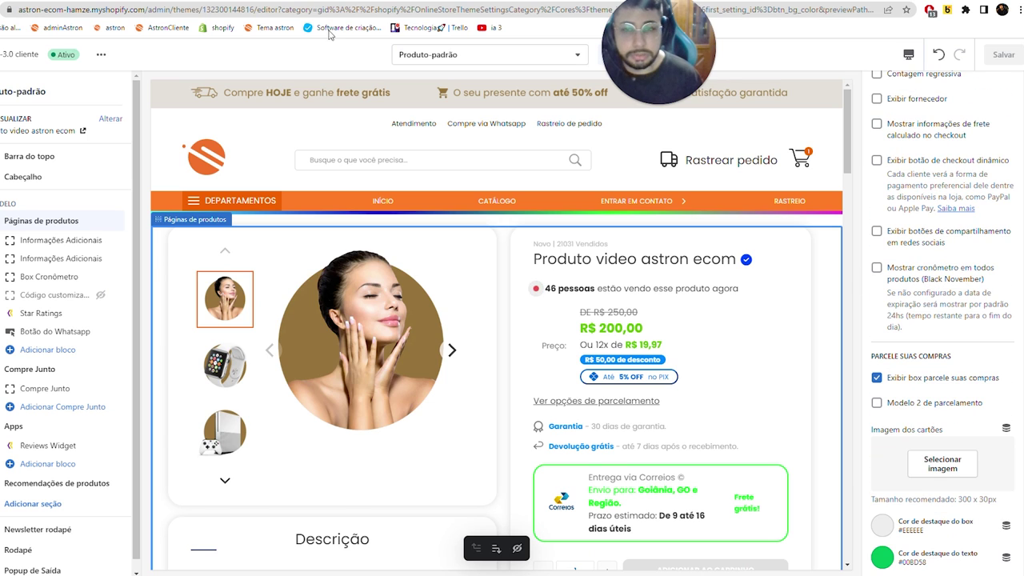
{"action": "left_click", "coordinate": [45, 27]}
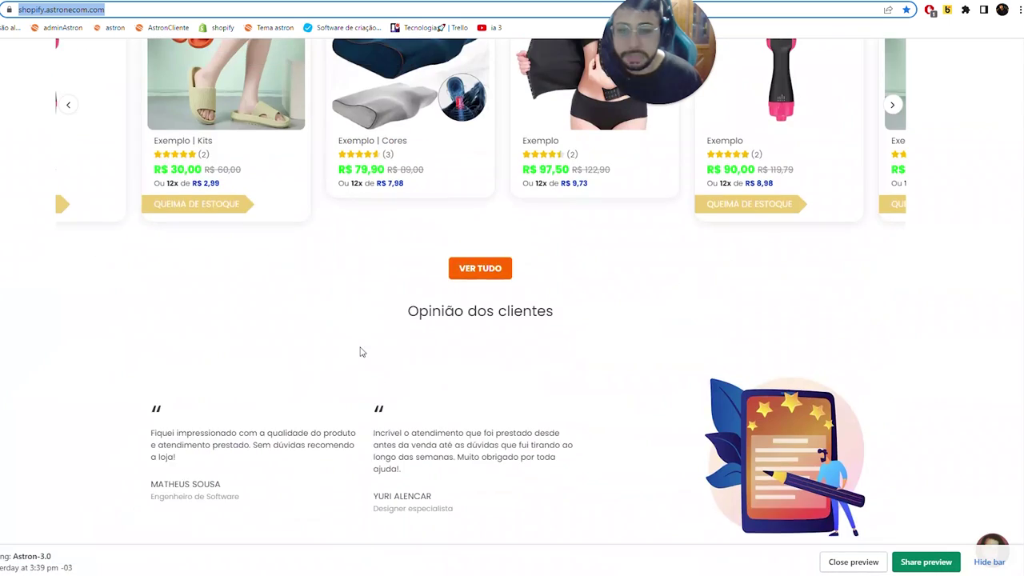
- Open the Exemplo | Kits slipper product card in the Astron demo store
{"action": "scroll", "coordinate": [177, 241], "scroll_direction": "up", "scroll_amount": 3}
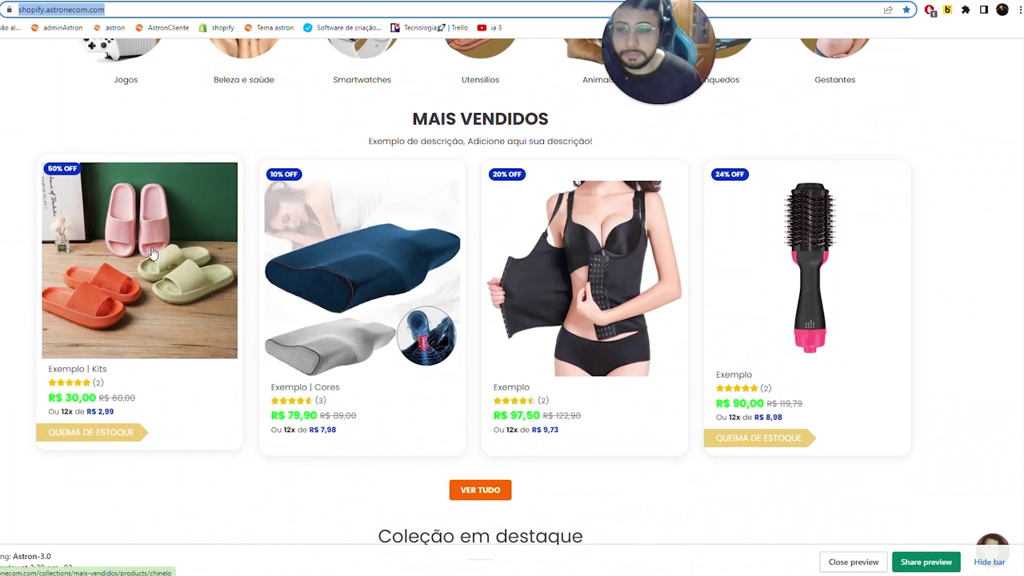
{"action": "left_click", "coordinate": [152, 253]}
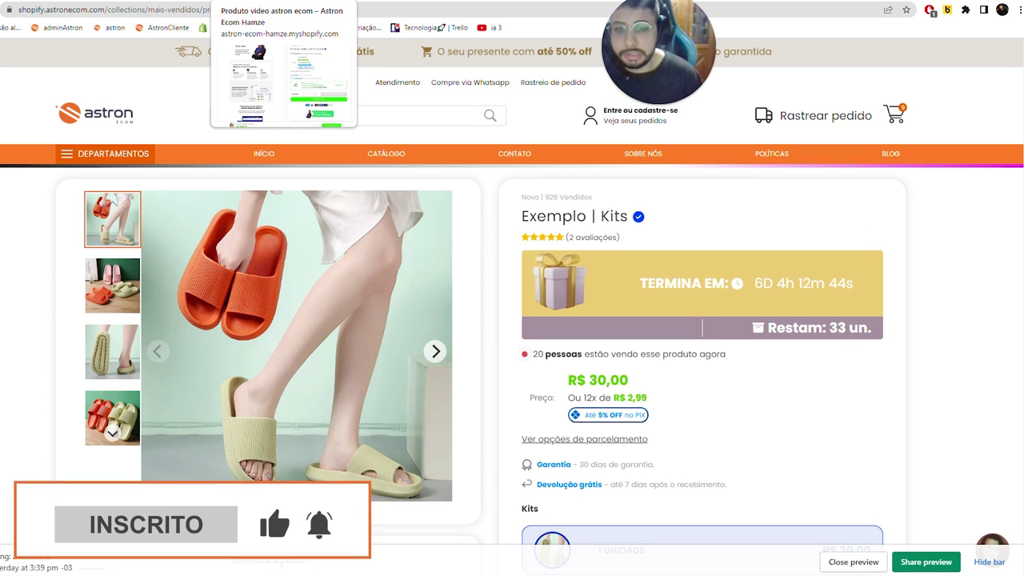
{"action": "key", "text": "ctrl+shift+n"}
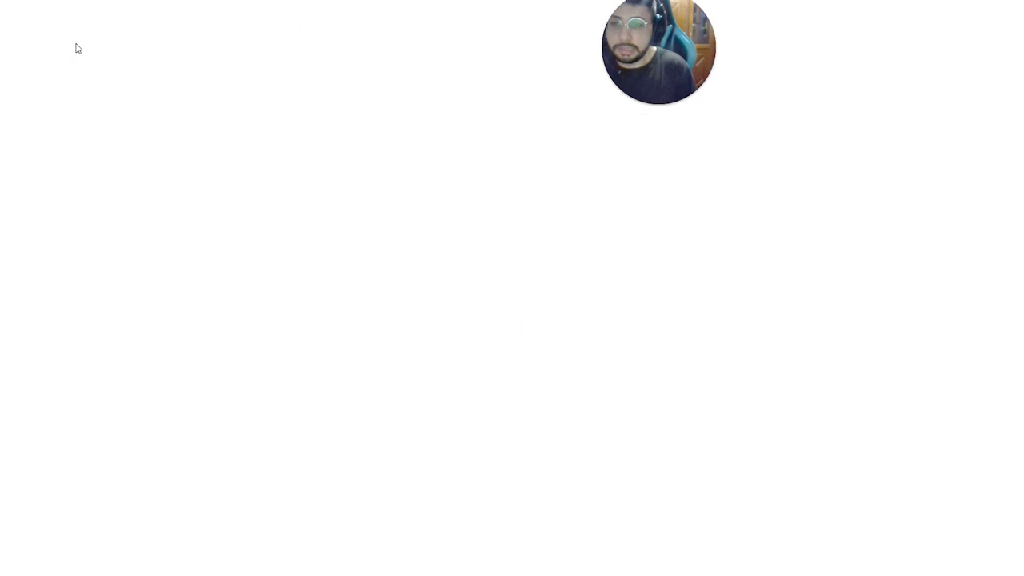
{"action": "type", "text": "centr"}
{"action": "key", "text": "Up"}
{"action": "key", "text": "Return"}
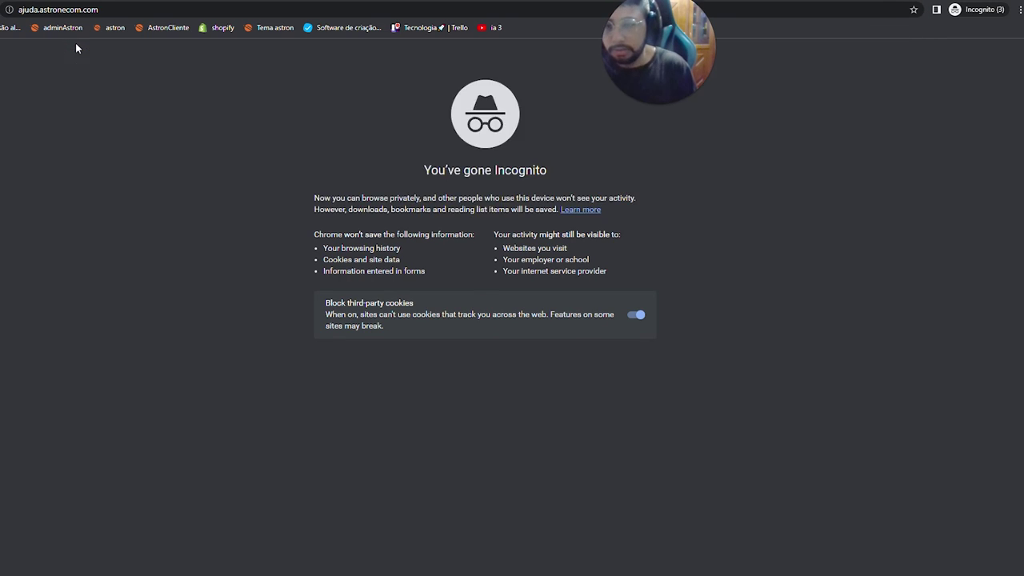
{"action": "type", "text": "cron"}
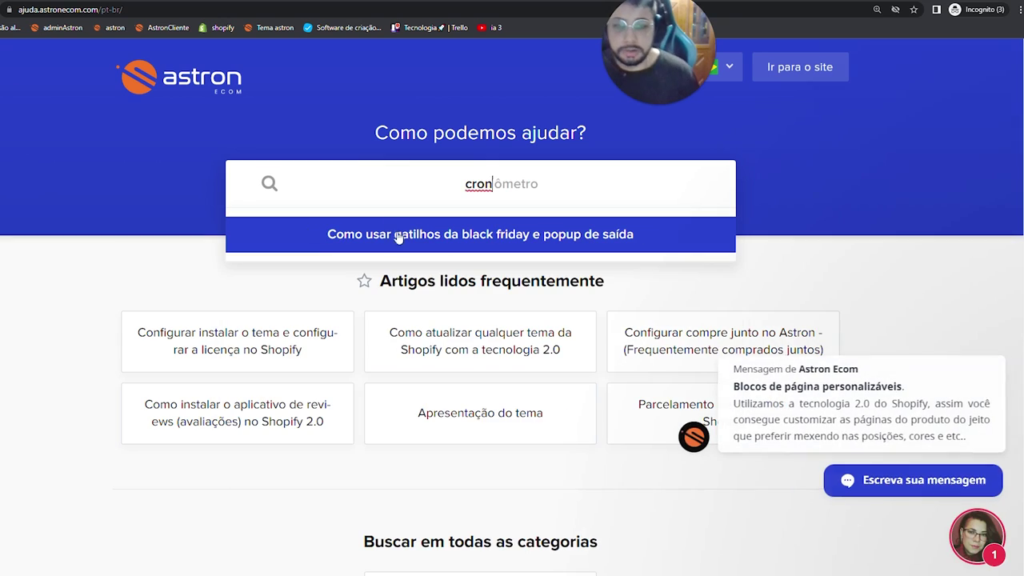
{"action": "left_click", "coordinate": [532, 236]}
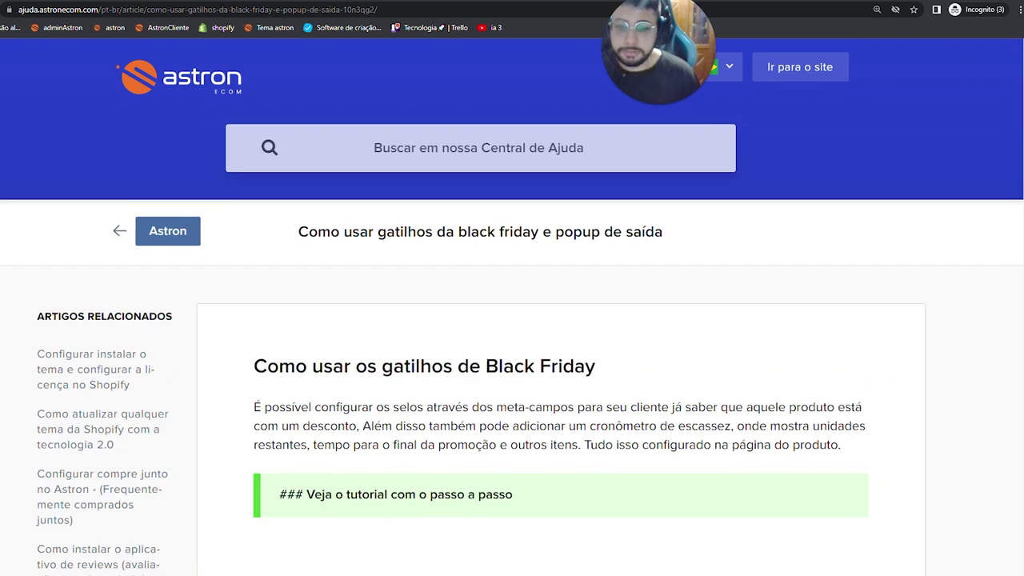
{"action": "scroll", "coordinate": [451, 376], "scroll_direction": "down", "scroll_amount": 6}
{"action": "scroll", "coordinate": [451, 377], "scroll_direction": "up", "scroll_amount": 1}
{"action": "scroll", "coordinate": [451, 376], "scroll_direction": "down", "scroll_amount": 3}
{"action": "scroll", "coordinate": [451, 376], "scroll_direction": "up", "scroll_amount": 1}
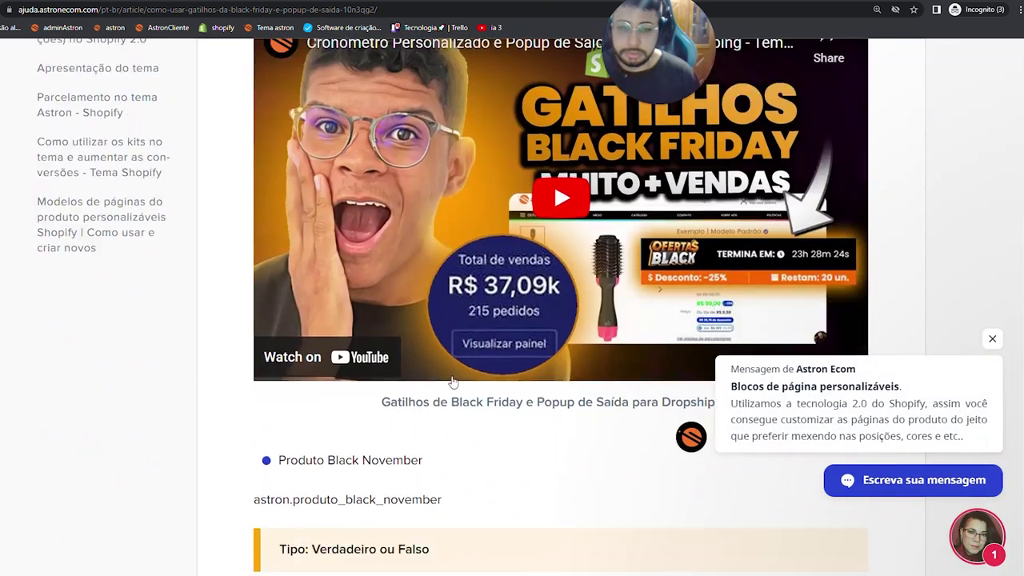
{"action": "scroll", "coordinate": [452, 382], "scroll_direction": "down", "scroll_amount": 10}
{"action": "scroll", "coordinate": [392, 267], "scroll_direction": "up", "scroll_amount": 11}
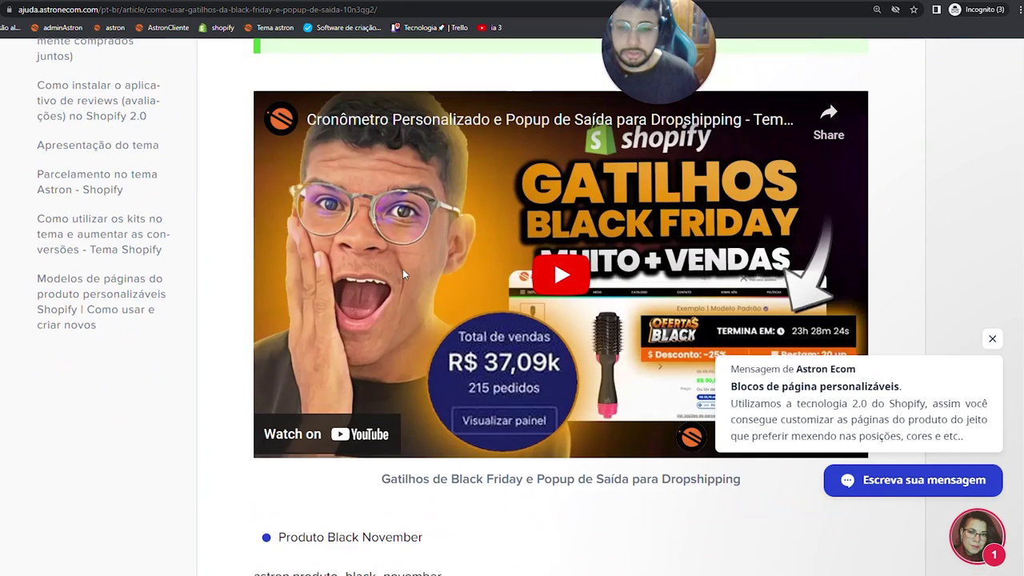
{"action": "left_click", "coordinate": [382, 423]}
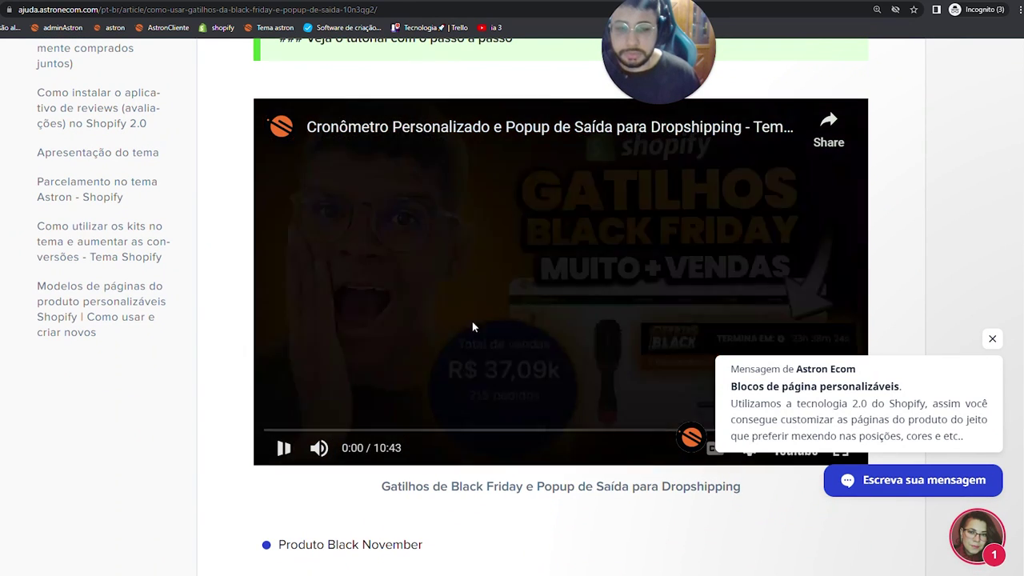
{"action": "left_click", "coordinate": [372, 430]}
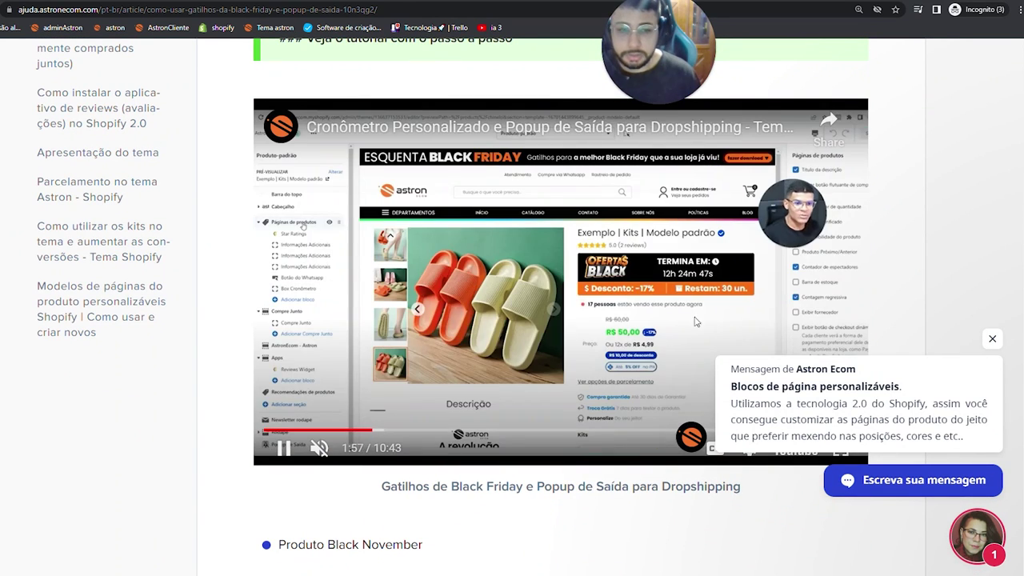
{"action": "key", "text": "alt+Tab"}
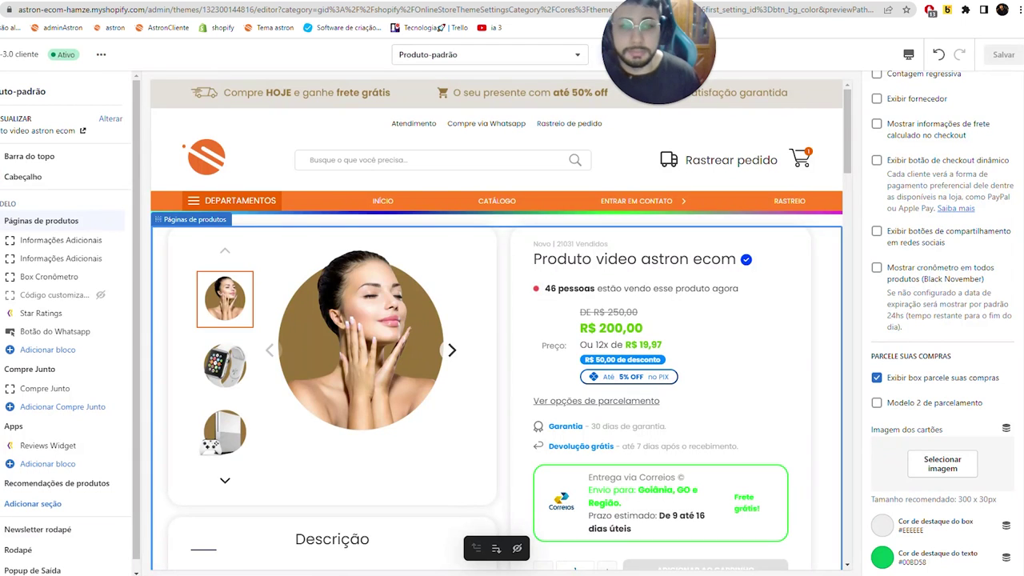
- Test the preview's shipping calculator with postcode 74453660
{"action": "scroll", "coordinate": [940, 352], "scroll_direction": "down", "scroll_amount": 2}
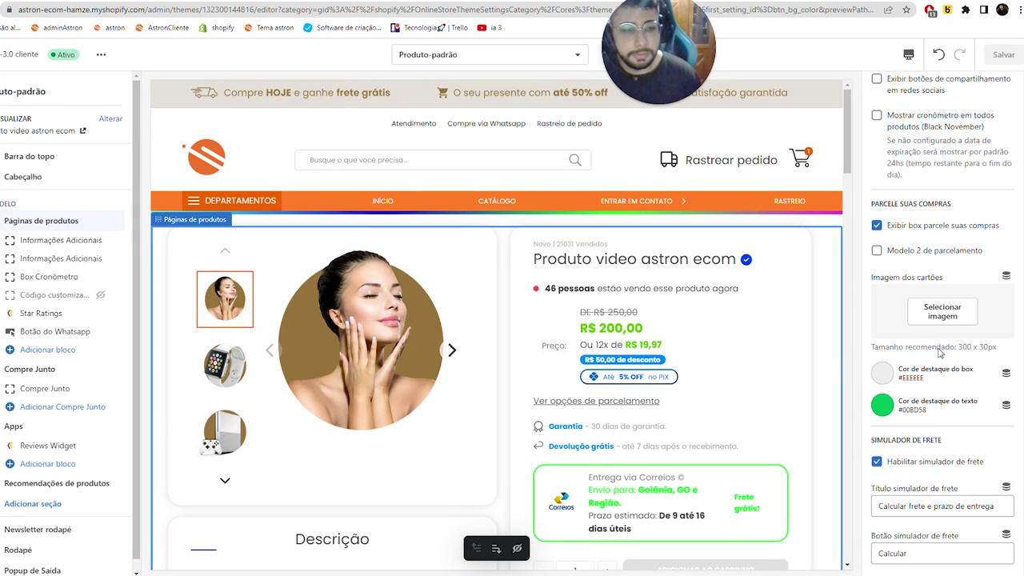
{"action": "scroll", "coordinate": [785, 291], "scroll_direction": "down", "scroll_amount": 5}
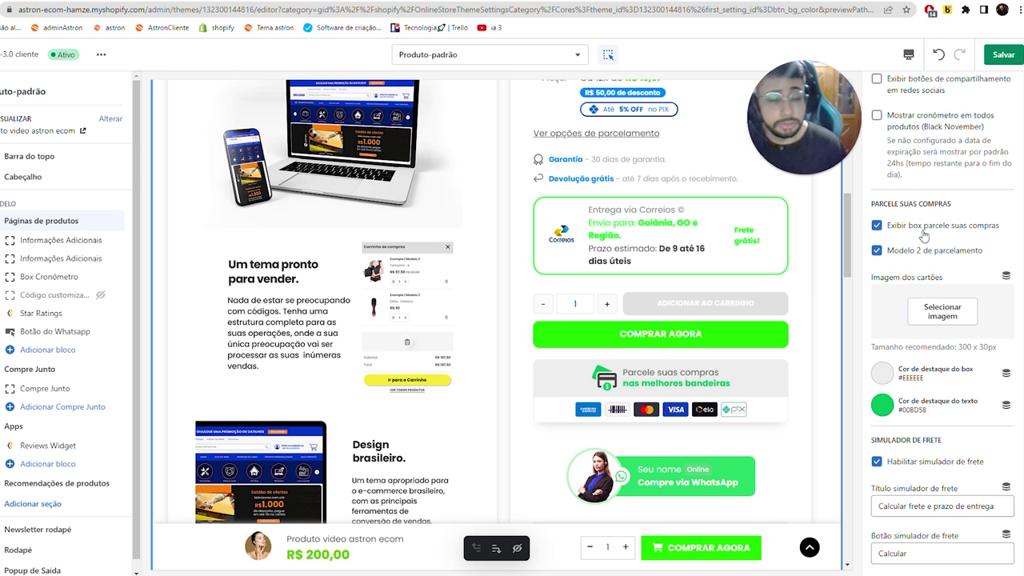
{"action": "left_click", "coordinate": [934, 253]}
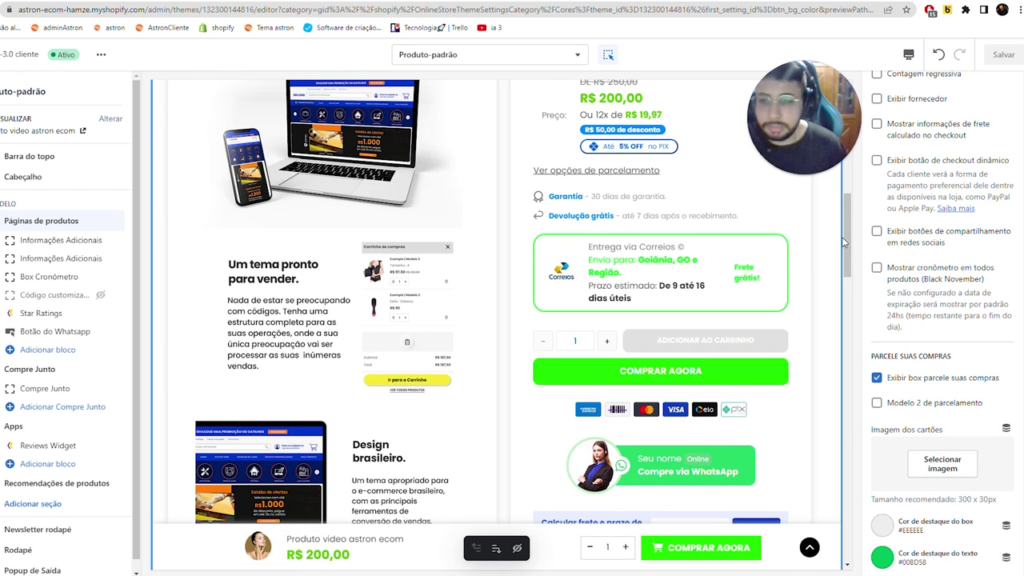
{"action": "scroll", "coordinate": [640, 307], "scroll_direction": "up", "scroll_amount": 2}
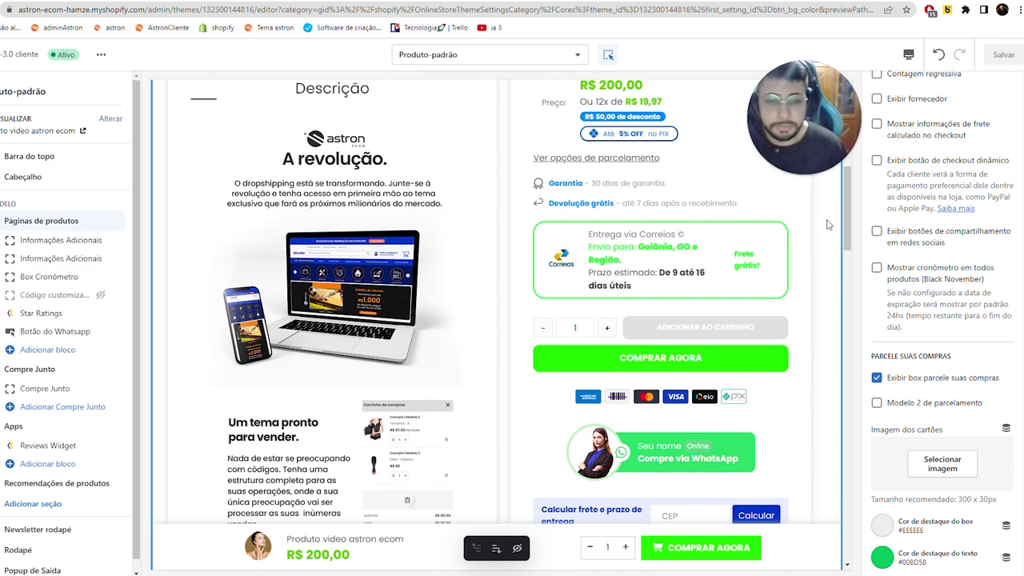
{"action": "scroll", "coordinate": [885, 313], "scroll_direction": "down", "scroll_amount": 4}
{"action": "scroll", "coordinate": [766, 331], "scroll_direction": "up", "scroll_amount": 5}
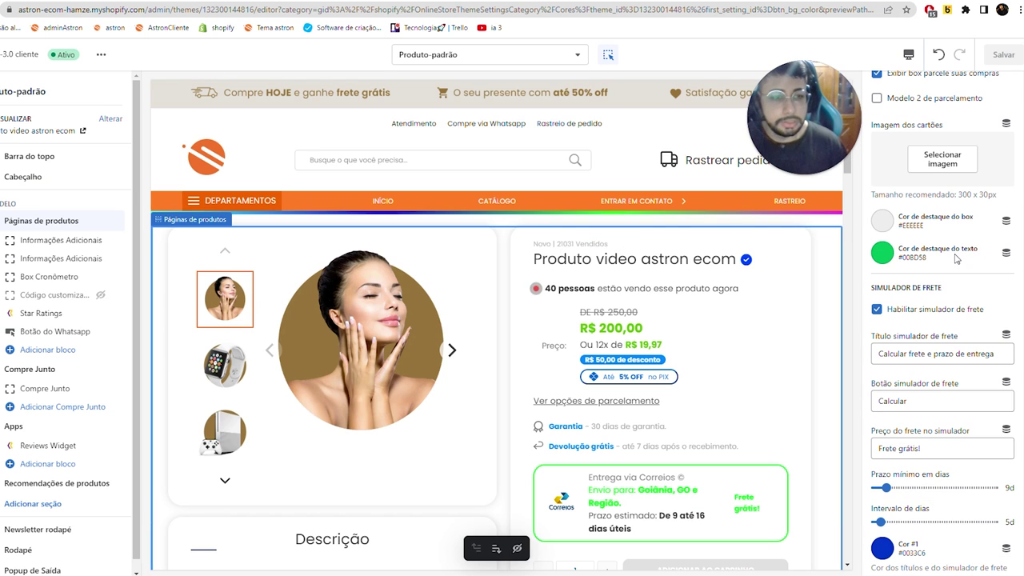
{"action": "scroll", "coordinate": [956, 258], "scroll_direction": "up", "scroll_amount": 2}
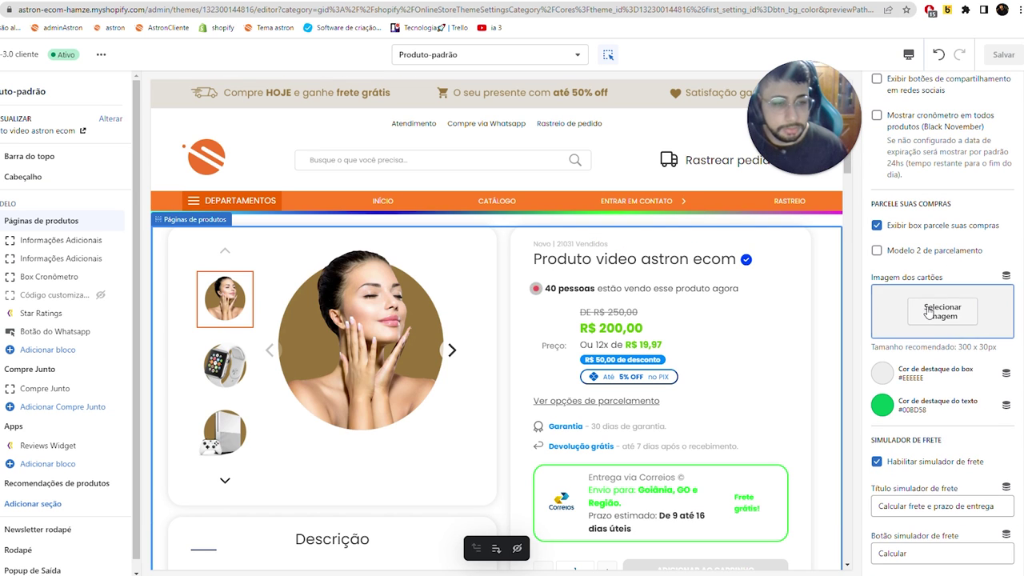
{"action": "scroll", "coordinate": [649, 383], "scroll_direction": "down", "scroll_amount": 3}
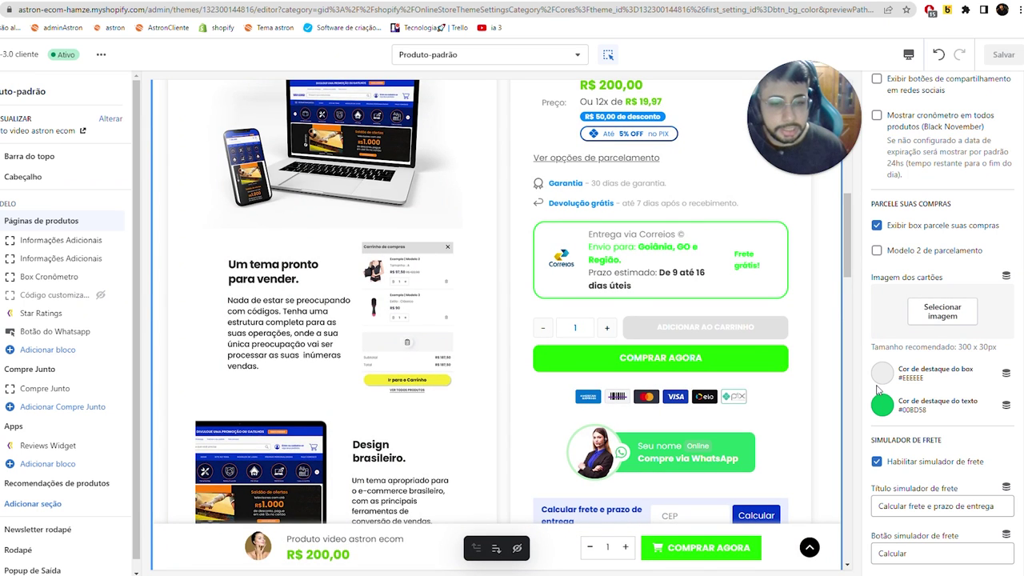
{"action": "scroll", "coordinate": [786, 397], "scroll_direction": "down", "scroll_amount": 2}
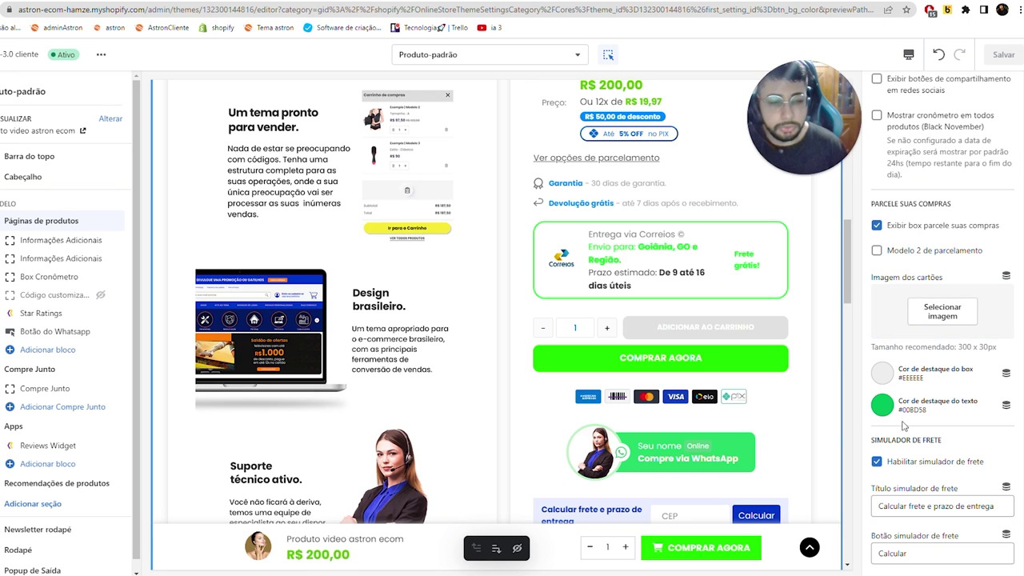
{"action": "scroll", "coordinate": [904, 426], "scroll_direction": "down", "scroll_amount": 2}
{"action": "scroll", "coordinate": [821, 325], "scroll_direction": "down", "scroll_amount": 10}
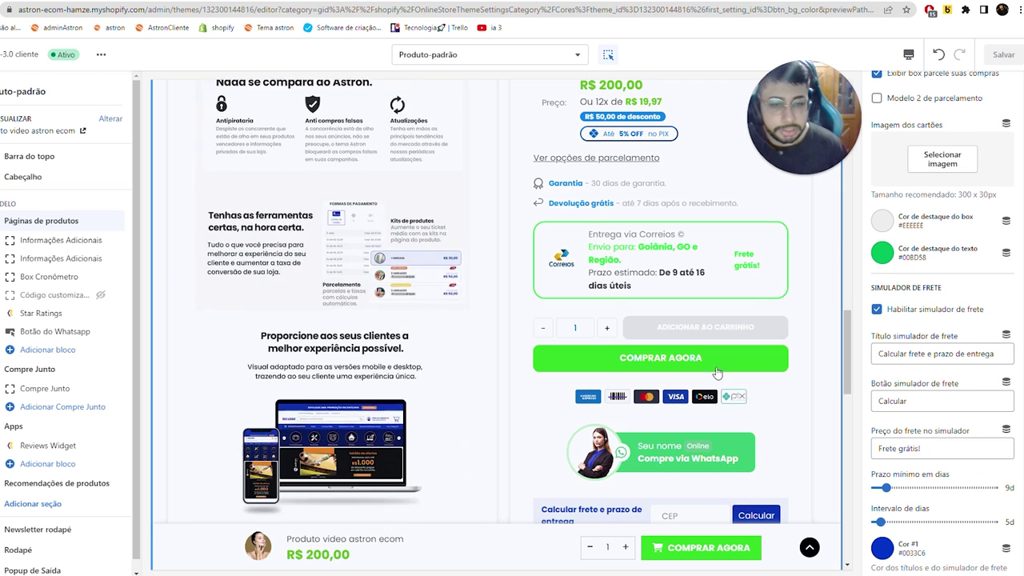
{"action": "scroll", "coordinate": [496, 320], "scroll_direction": "up", "scroll_amount": 1}
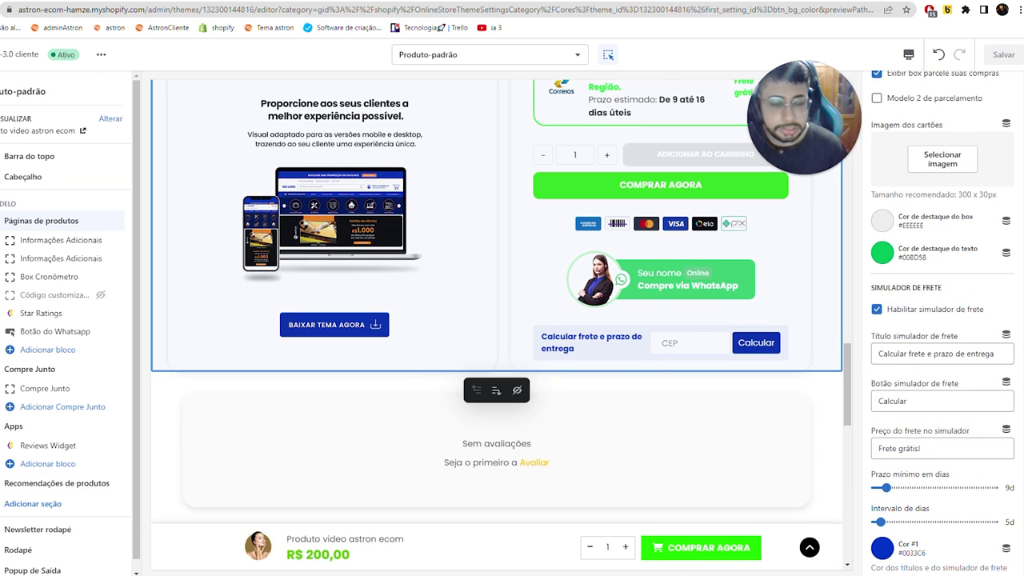
{"action": "left_click", "coordinate": [690, 342]}
{"action": "type", "text": "744536"}
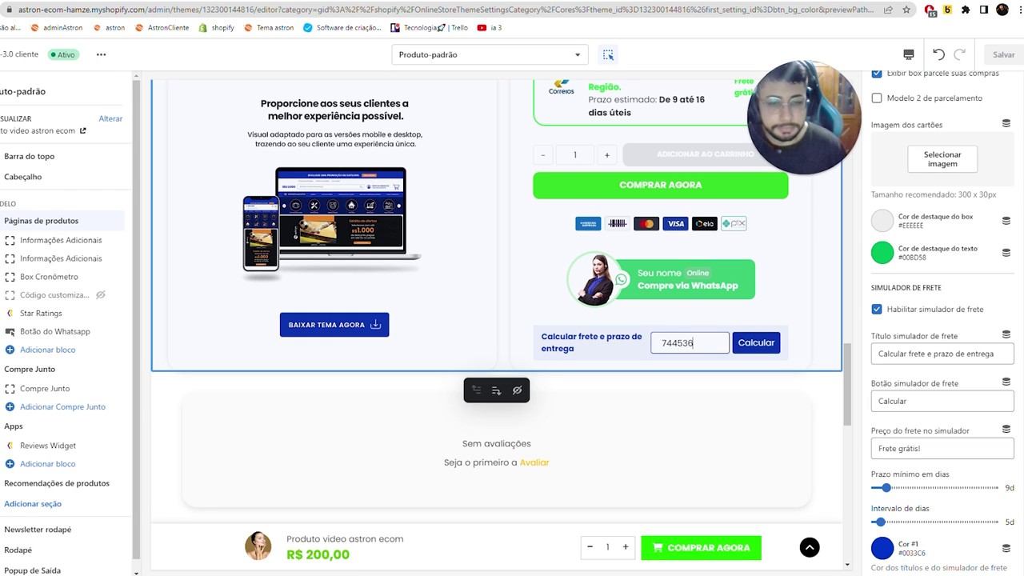
{"action": "type", "text": "60"}
{"action": "key", "text": "Return"}
- Change the shipping simulator title to CALCULAR, then revert to the original wording
{"action": "triple_click", "coordinate": [936, 354]}
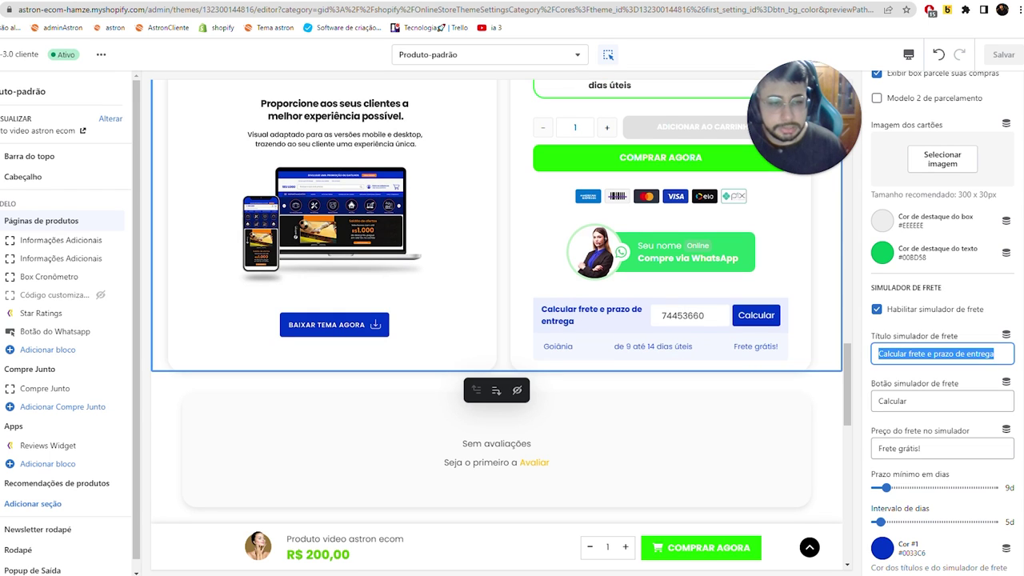
{"action": "double_click", "coordinate": [917, 353]}
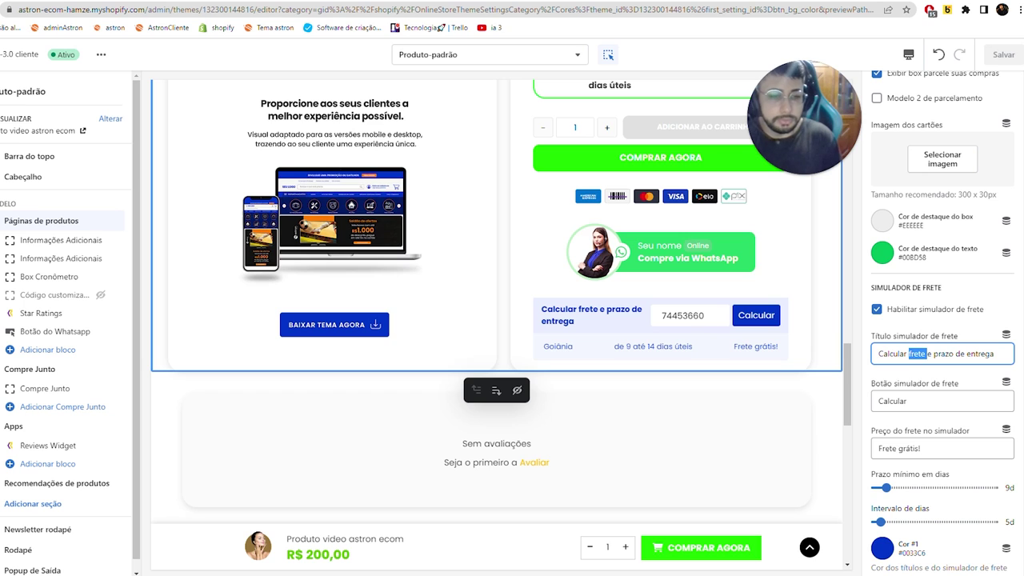
{"action": "key", "text": "Caps_Lock"}
{"action": "key", "text": "ctrl+a"}
{"action": "type", "text": "CALCULAR"}
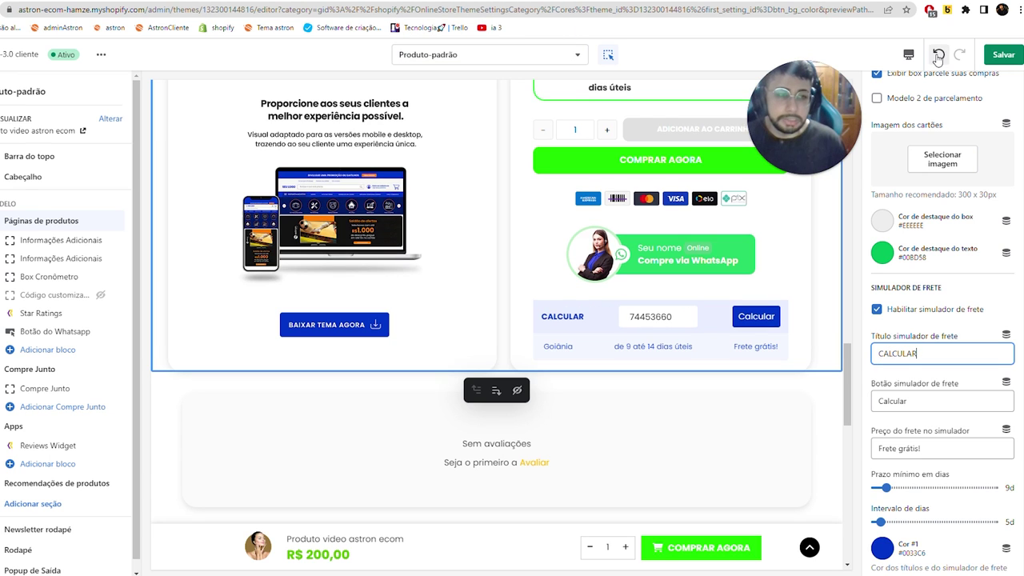
{"action": "left_click", "coordinate": [939, 55]}
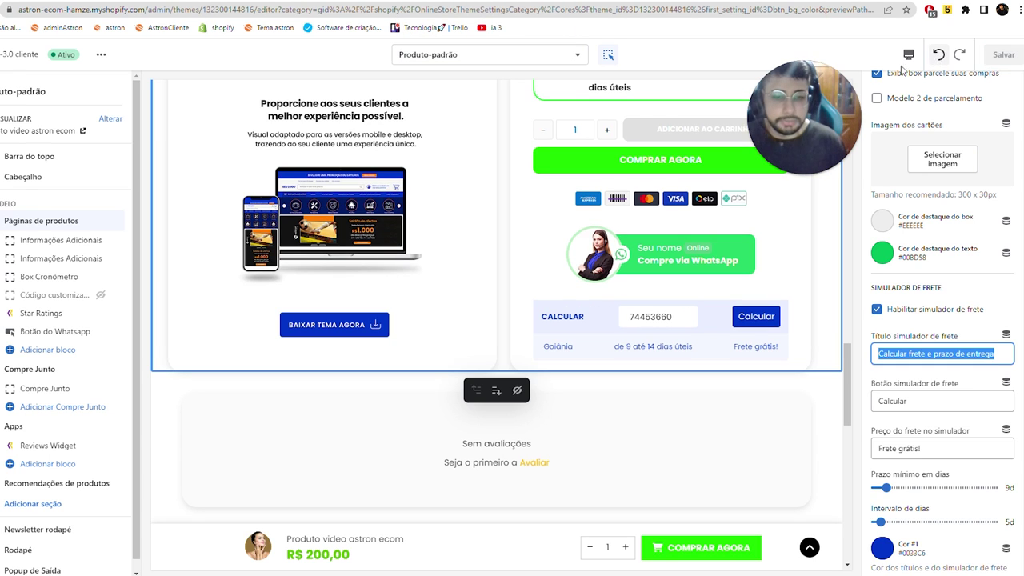
{"action": "left_click", "coordinate": [907, 401]}
{"action": "key", "text": "Caps_Lock"}
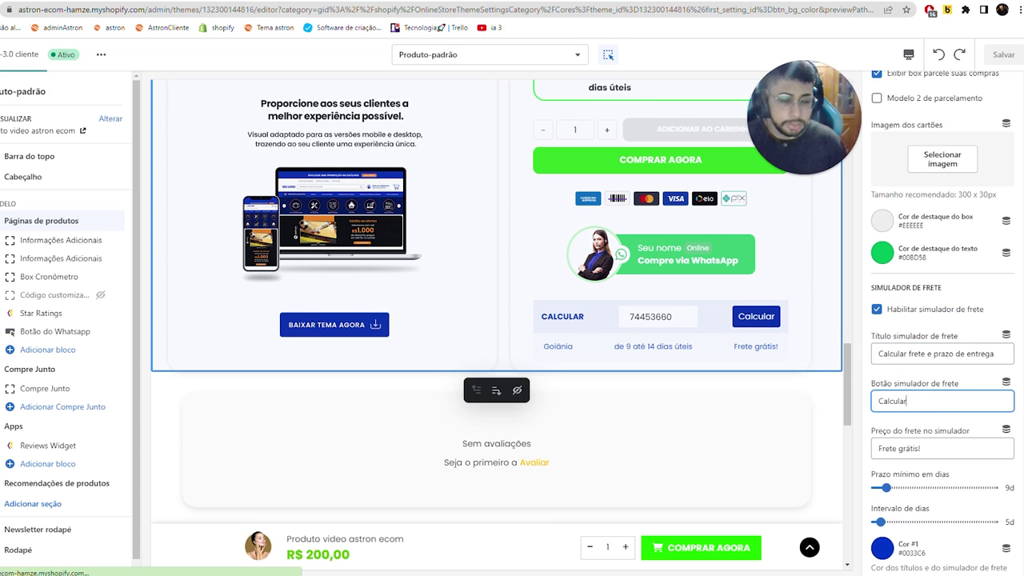
- Replace the Frete grátis! simulator price with R$ 29,90 and save the theme
{"action": "key", "text": "Tab"}
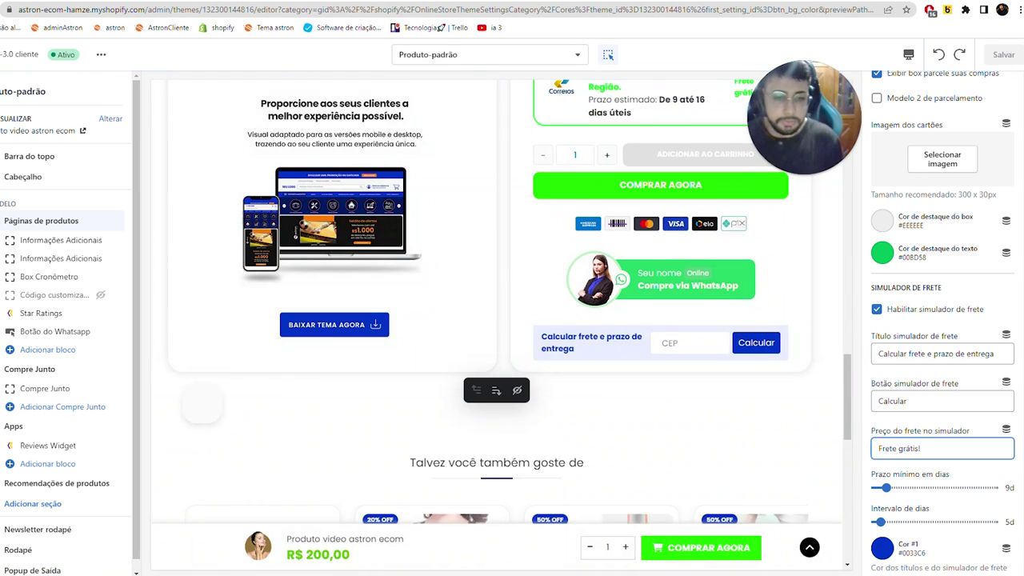
{"action": "key", "text": "Caps_Lock"}
{"action": "key", "text": "ctrl+a"}
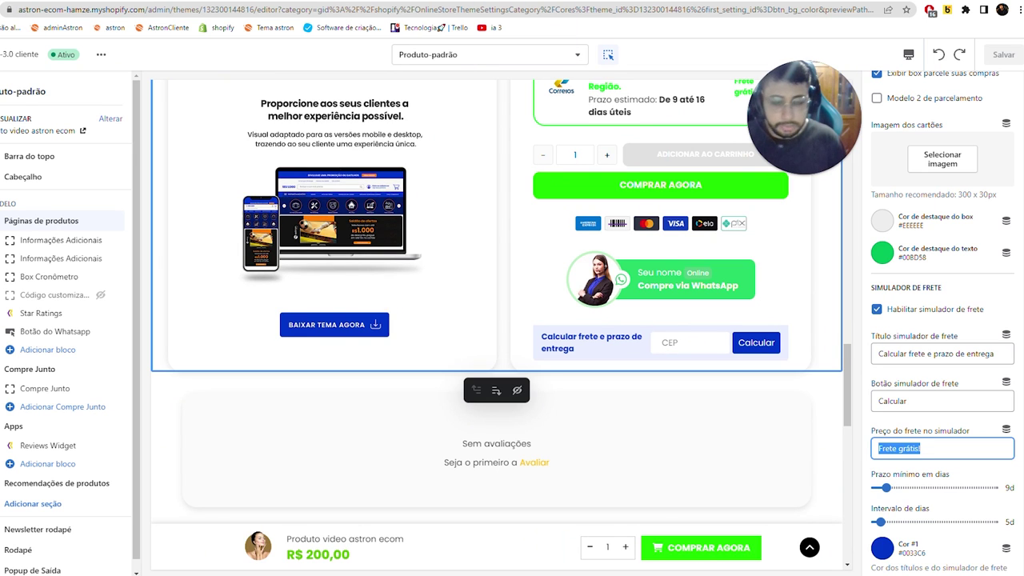
{"action": "type", "text": "F"}
{"action": "type", "text": "$ 29."}
{"action": "key", "text": "Caps_Lock"}
{"action": "type", "text": "90"}
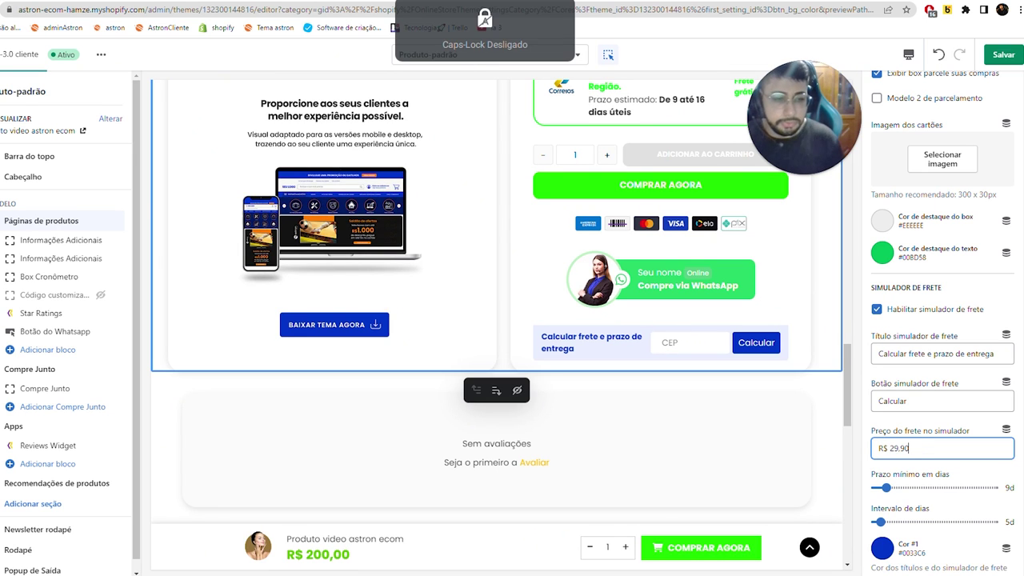
{"action": "left_click", "coordinate": [1003, 55]}
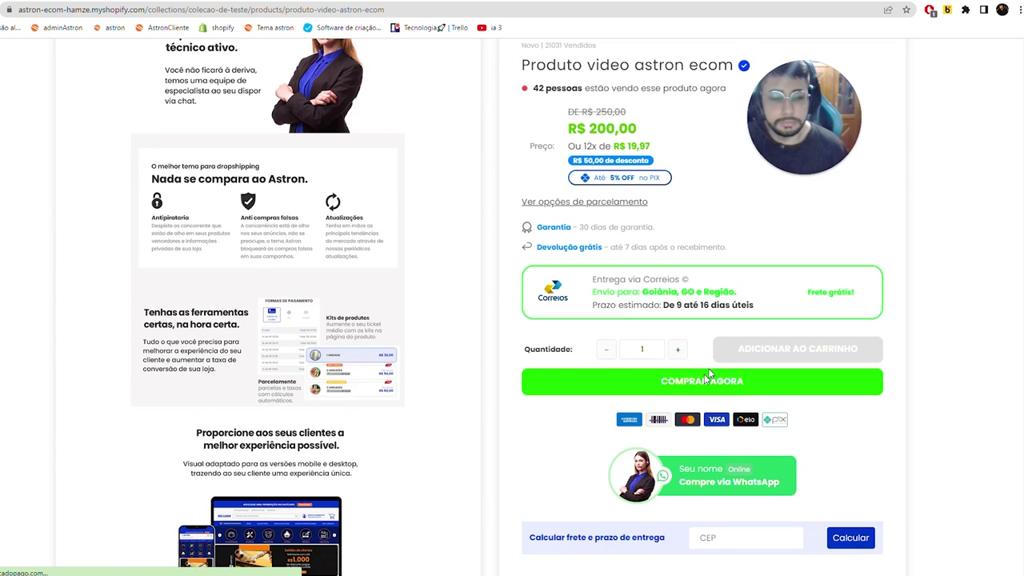
- Calculate shipping for postcode 74453660 on the live product page, then return to the editor
{"action": "scroll", "coordinate": [720, 400], "scroll_direction": "down", "scroll_amount": 3}
{"action": "type", "text": "74453660"}
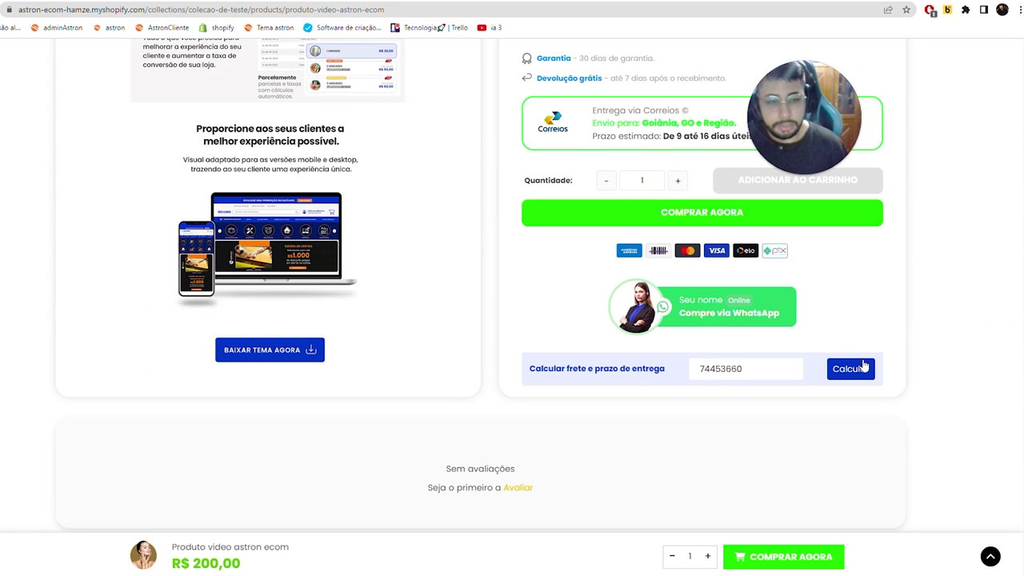
{"action": "left_click", "coordinate": [850, 368]}
{"action": "left_click_drag", "start_coordinate": [684, 373], "coordinate": [818, 368]}
{"action": "key", "text": "ctrl+Tab"}
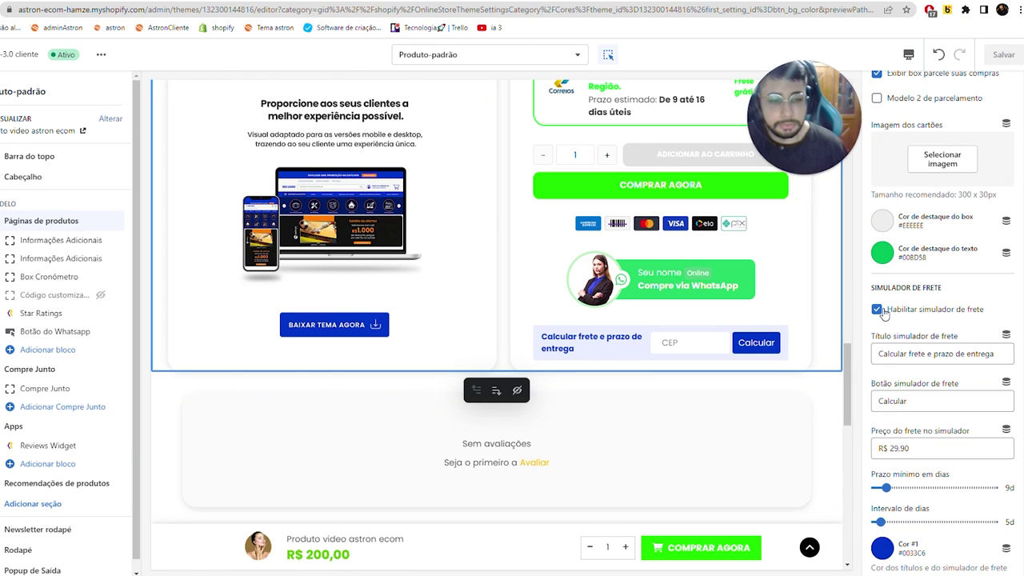
{"action": "scroll", "coordinate": [669, 274], "scroll_direction": "up", "scroll_amount": 4}
{"action": "scroll", "coordinate": [909, 365], "scroll_direction": "down", "scroll_amount": 4}
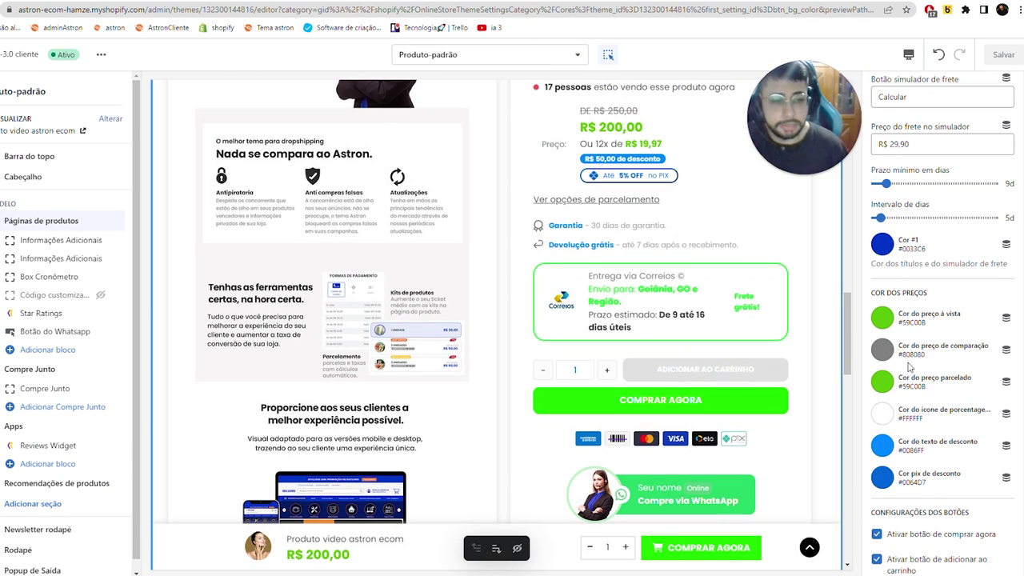
{"action": "scroll", "coordinate": [909, 366], "scroll_direction": "up", "scroll_amount": 2}
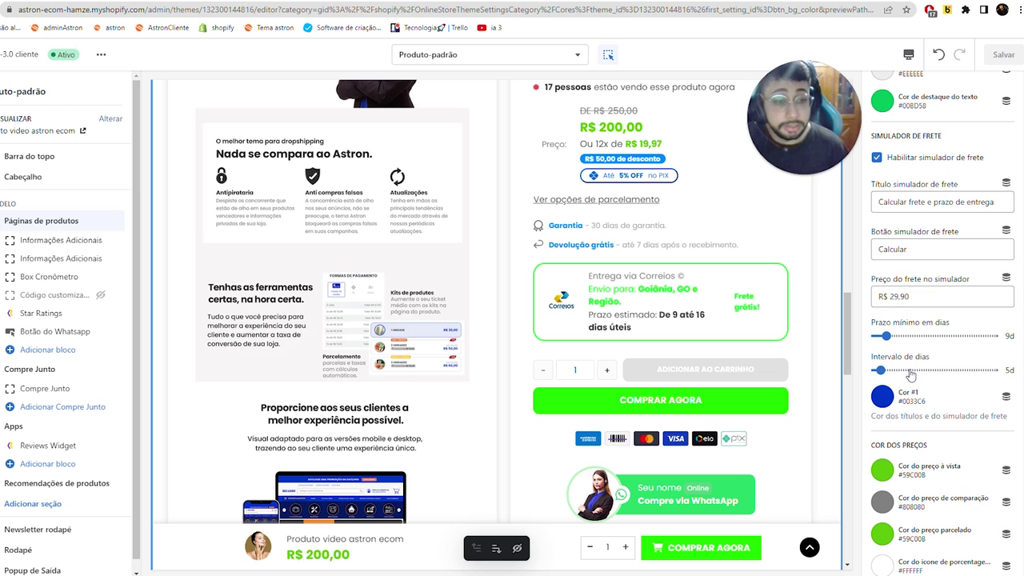
{"action": "scroll", "coordinate": [911, 374], "scroll_direction": "down", "scroll_amount": 15}
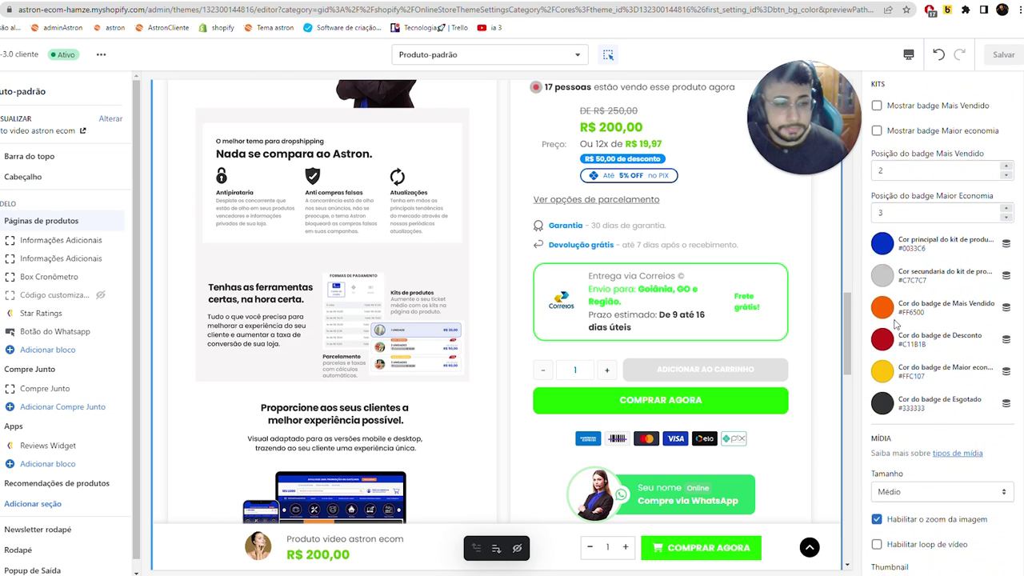
{"action": "scroll", "coordinate": [896, 322], "scroll_direction": "up", "scroll_amount": 6}
{"action": "scroll", "coordinate": [895, 324], "scroll_direction": "up", "scroll_amount": 2}
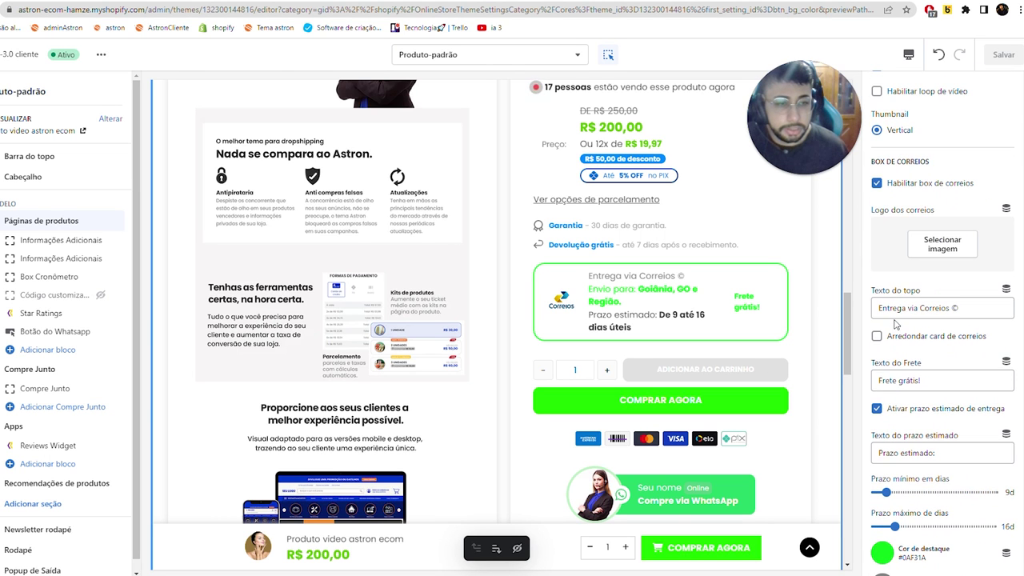
{"action": "left_click", "coordinate": [878, 184]}
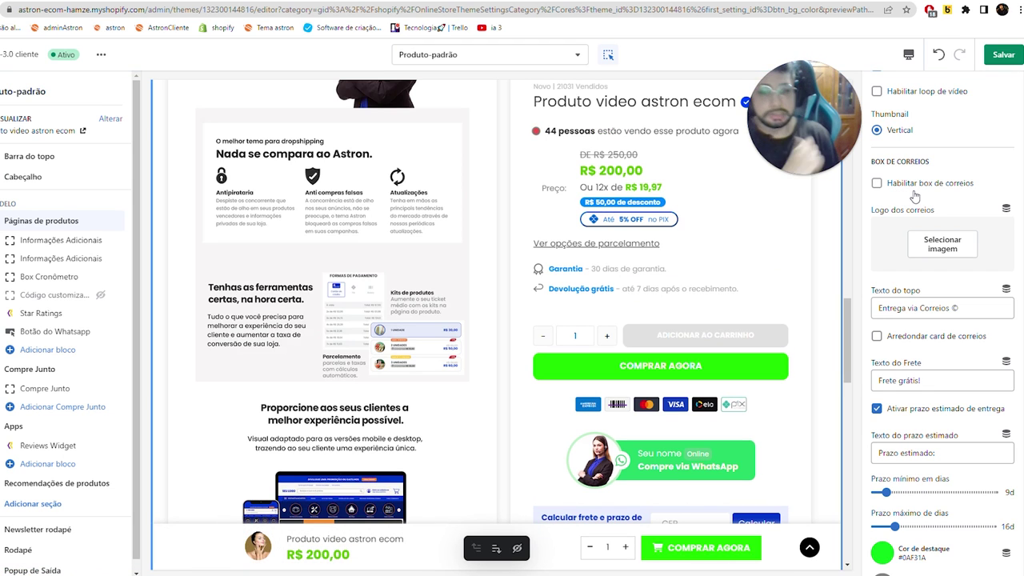
{"action": "left_click", "coordinate": [916, 196]}
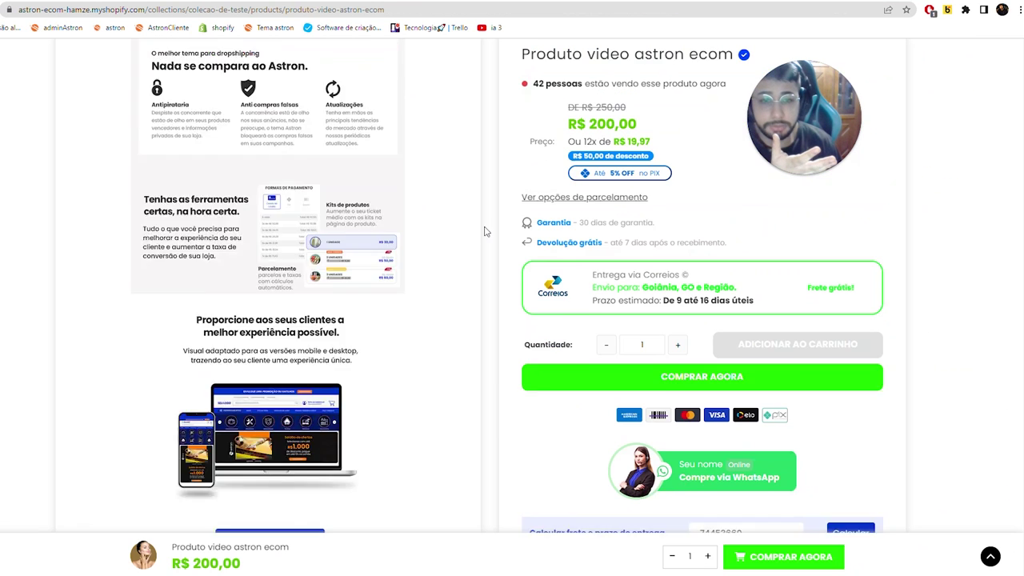
{"action": "scroll", "coordinate": [482, 229], "scroll_direction": "up", "scroll_amount": 3}
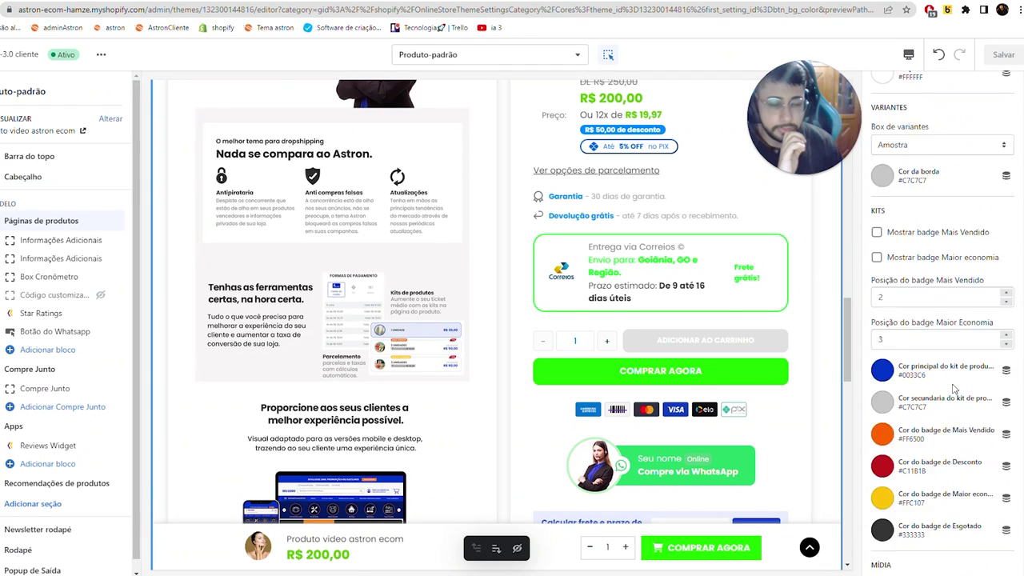
{"action": "scroll", "coordinate": [880, 336], "scroll_direction": "up", "scroll_amount": 20}
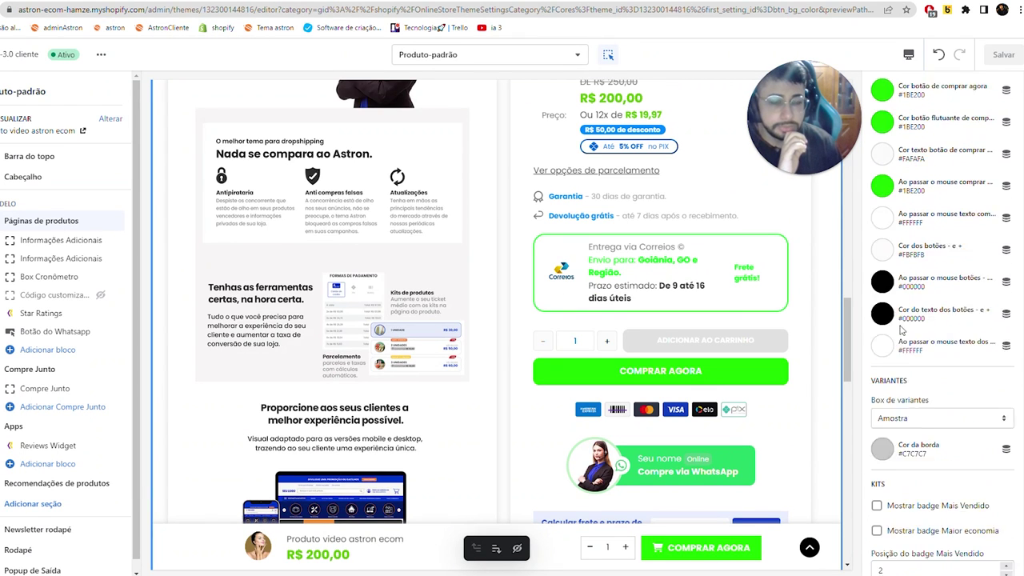
{"action": "scroll", "coordinate": [902, 330], "scroll_direction": "up", "scroll_amount": 5}
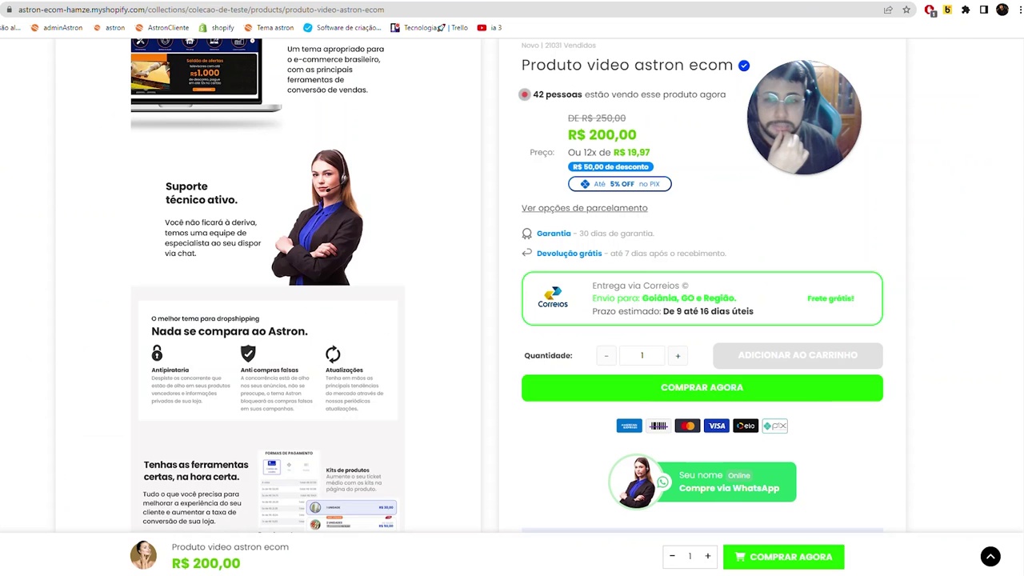
{"action": "scroll", "coordinate": [707, 231], "scroll_direction": "down", "scroll_amount": 10}
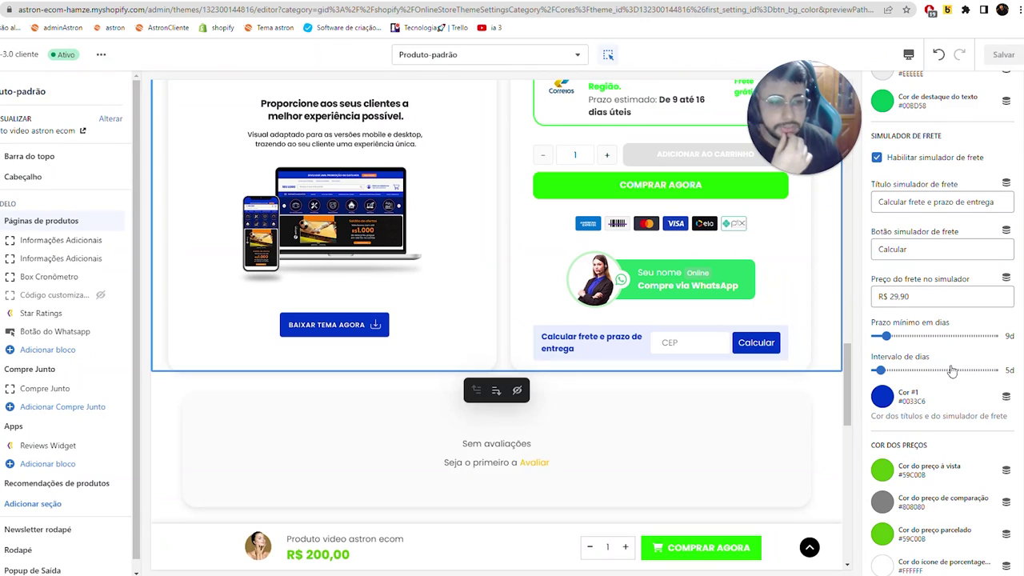
- Try a 15-day delivery interval, a dark blue #0033C6 cash price and a pink #FF8A80 comparison price
{"action": "left_click", "coordinate": [895, 371]}
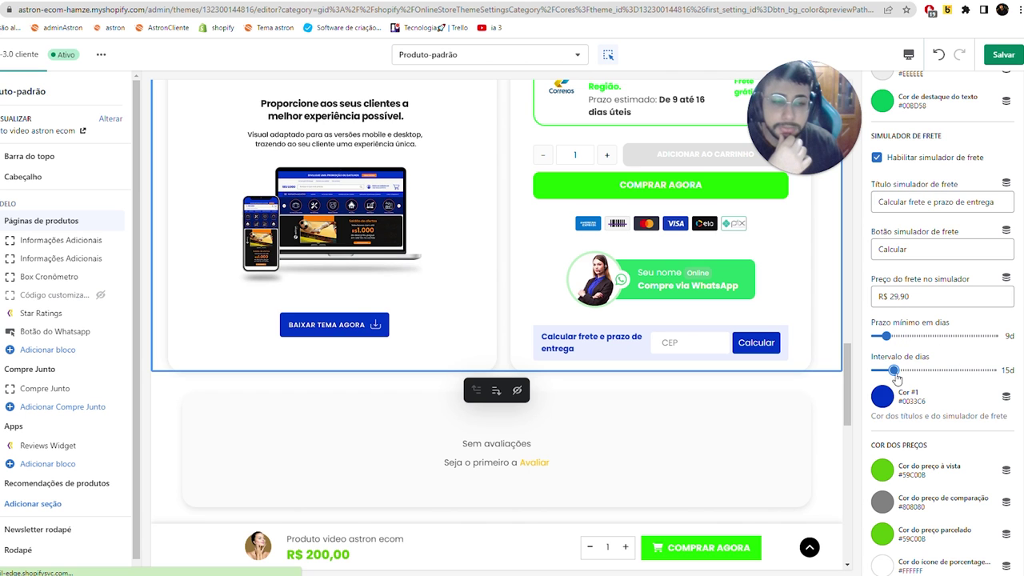
{"action": "scroll", "coordinate": [980, 470], "scroll_direction": "down", "scroll_amount": 2}
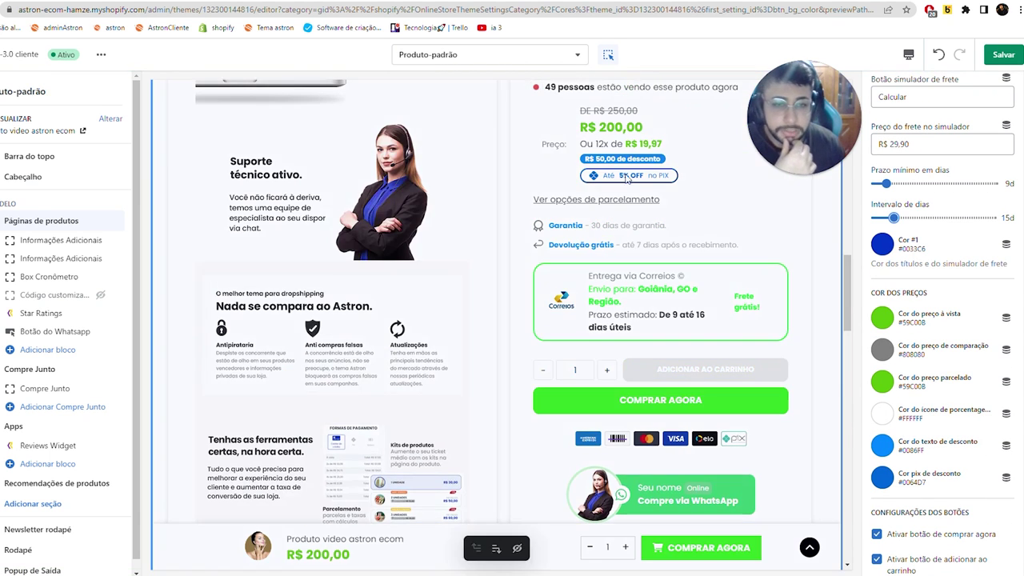
{"action": "left_click", "coordinate": [882, 319]}
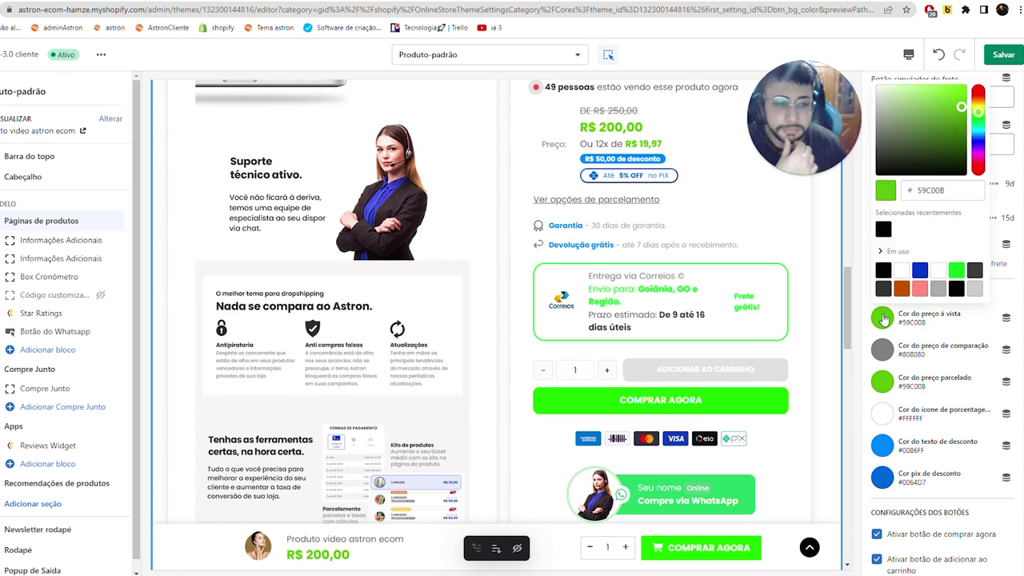
{"action": "left_click", "coordinate": [919, 269]}
{"action": "left_click", "coordinate": [916, 354]}
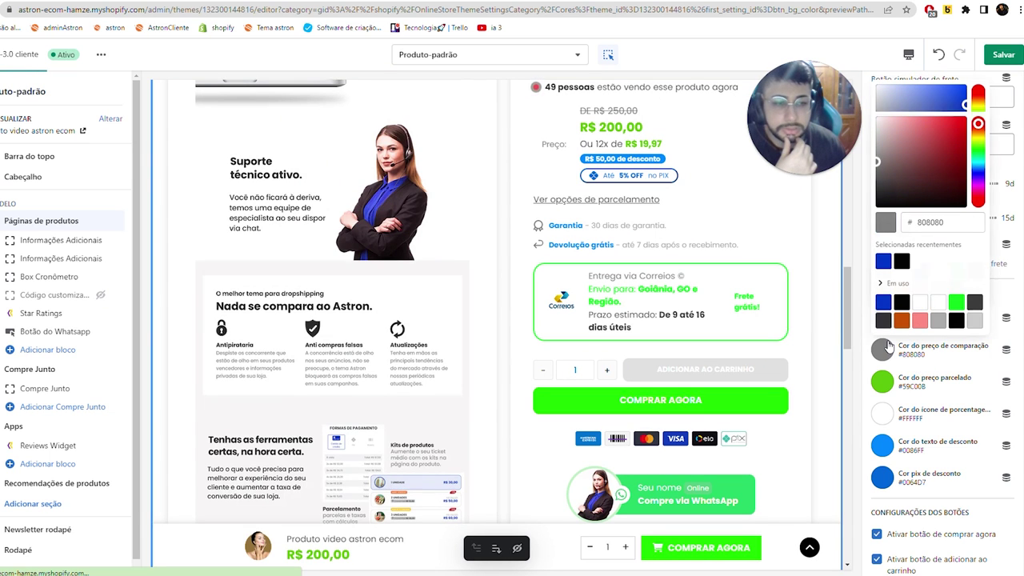
{"action": "left_click", "coordinate": [916, 354]}
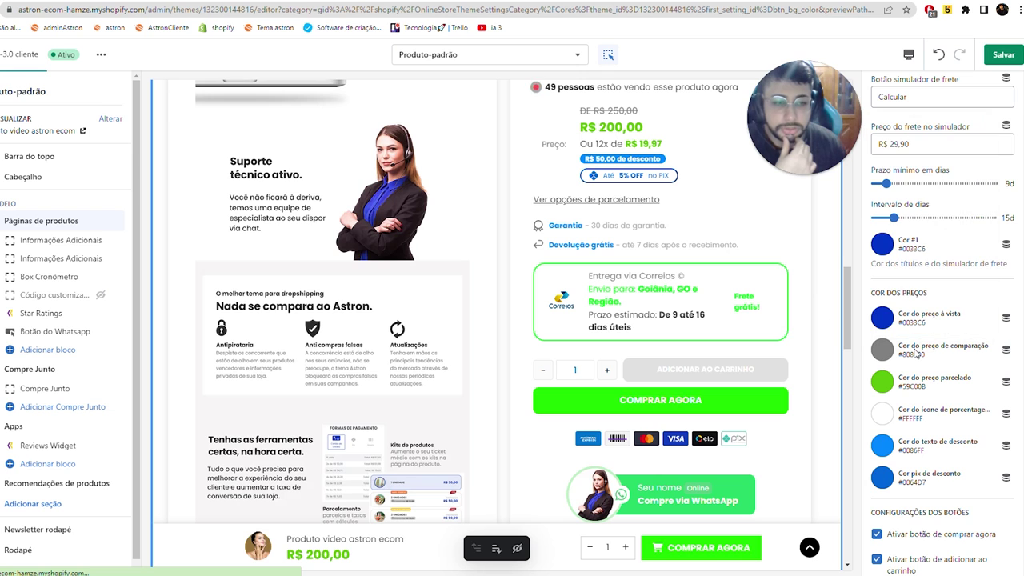
{"action": "left_click", "coordinate": [917, 353]}
{"action": "scroll", "coordinate": [603, 160], "scroll_direction": "up", "scroll_amount": 2}
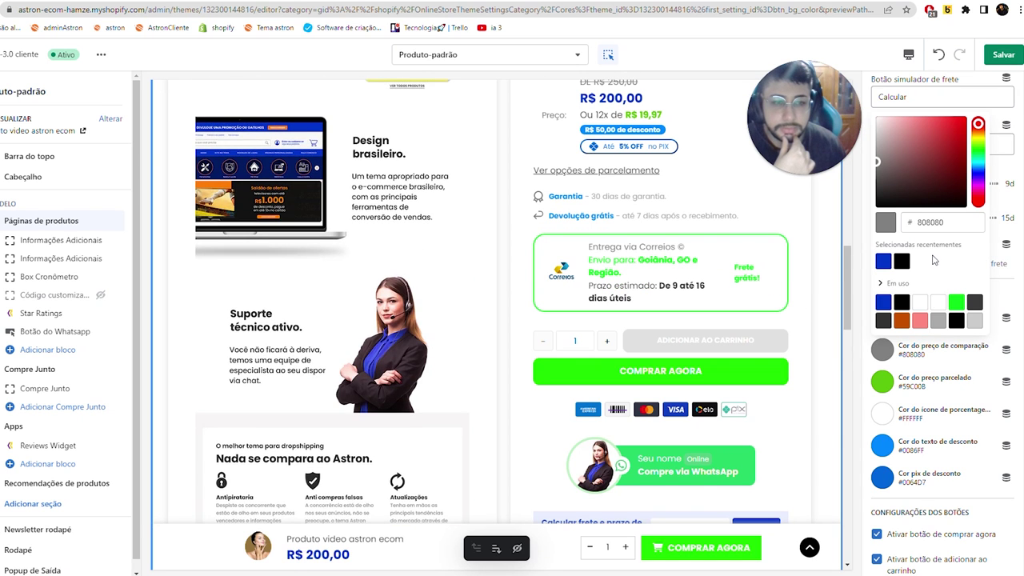
{"action": "left_click", "coordinate": [902, 320]}
{"action": "left_click", "coordinate": [919, 321]}
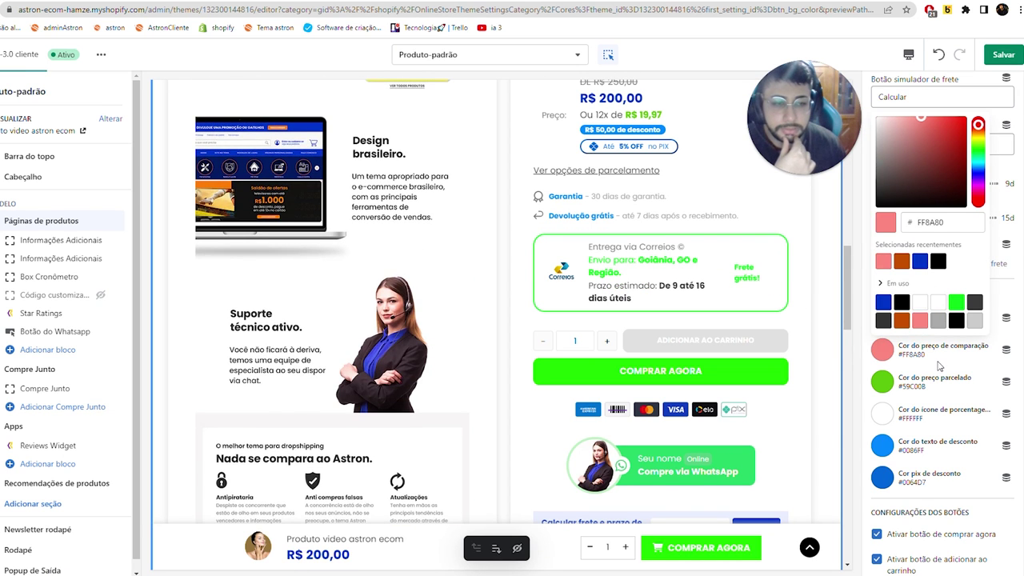
{"action": "left_click", "coordinate": [853, 366]}
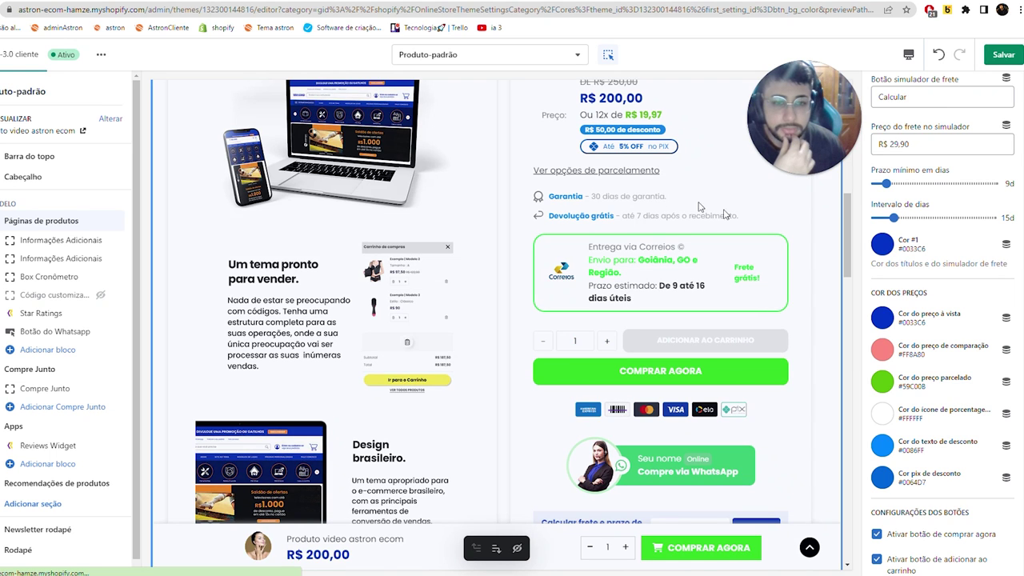
{"action": "left_click", "coordinate": [882, 382]}
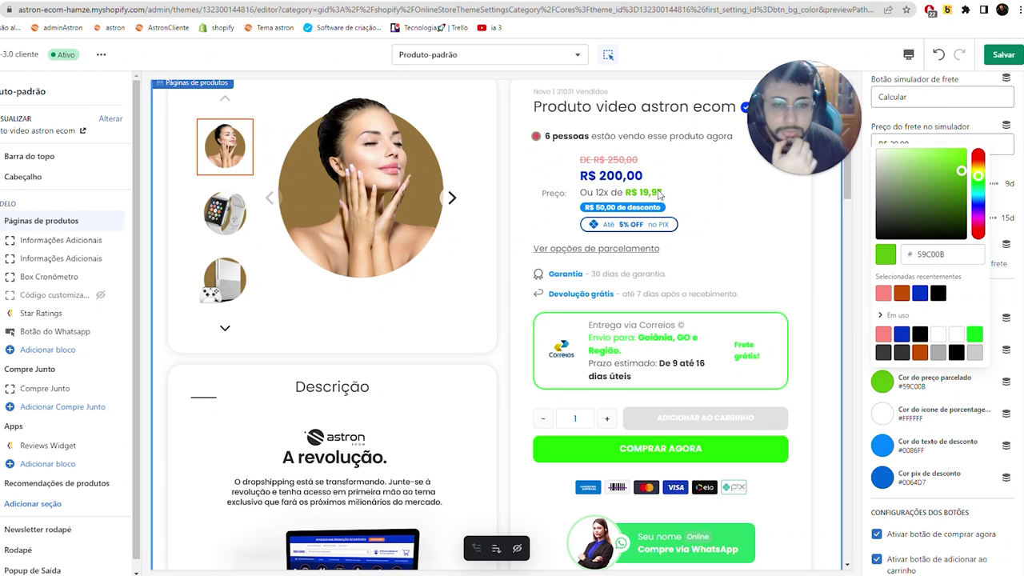
- Undo the edits so the cash price is green #59C00B and the interval is 5d again
{"action": "left_click", "coordinate": [946, 400]}
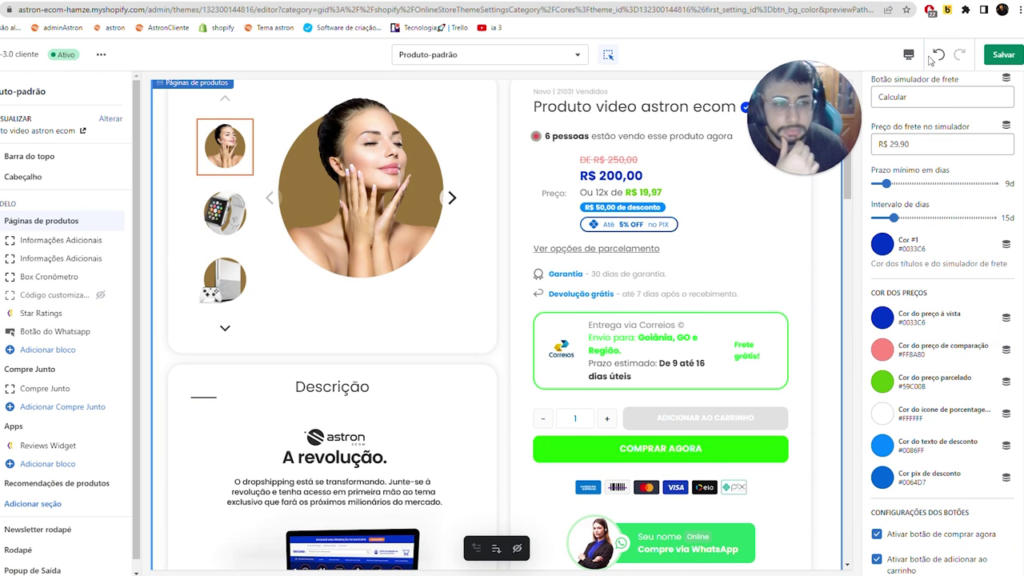
{"action": "left_click", "coordinate": [938, 55]}
{"action": "left_click", "coordinate": [932, 61]}
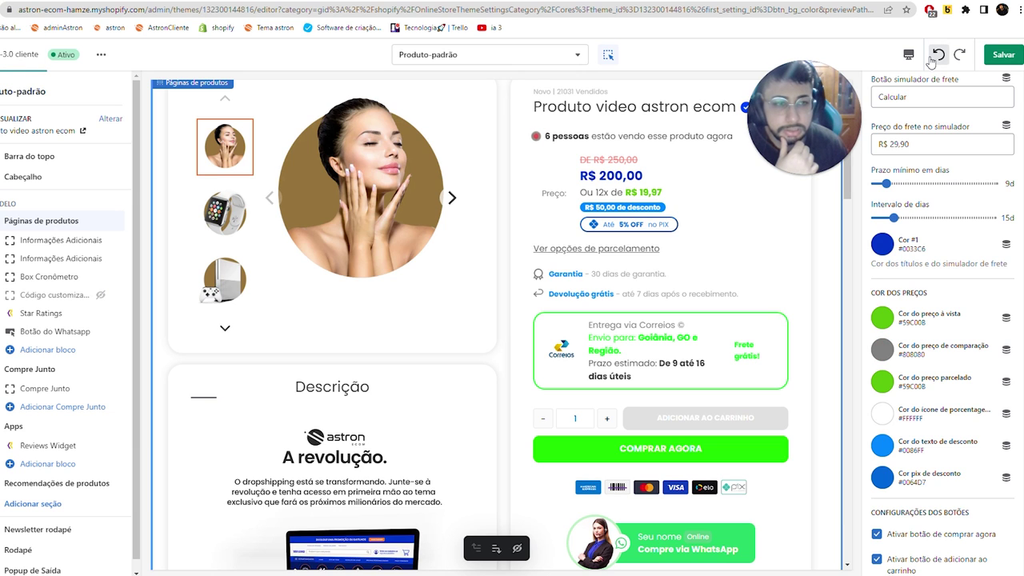
{"action": "left_click", "coordinate": [932, 61]}
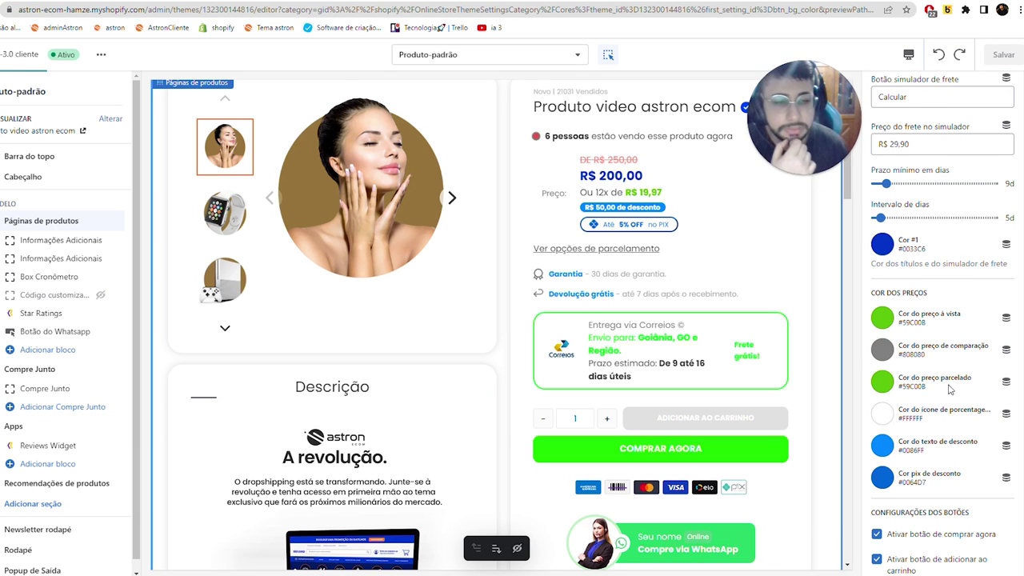
{"action": "scroll", "coordinate": [952, 390], "scroll_direction": "down", "scroll_amount": 2}
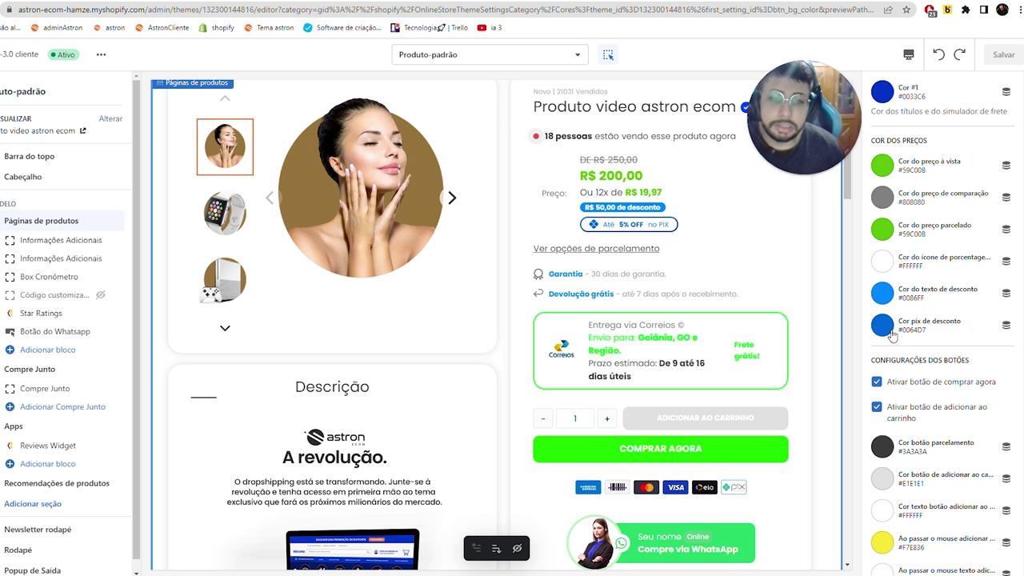
{"action": "scroll", "coordinate": [892, 335], "scroll_direction": "down", "scroll_amount": 2}
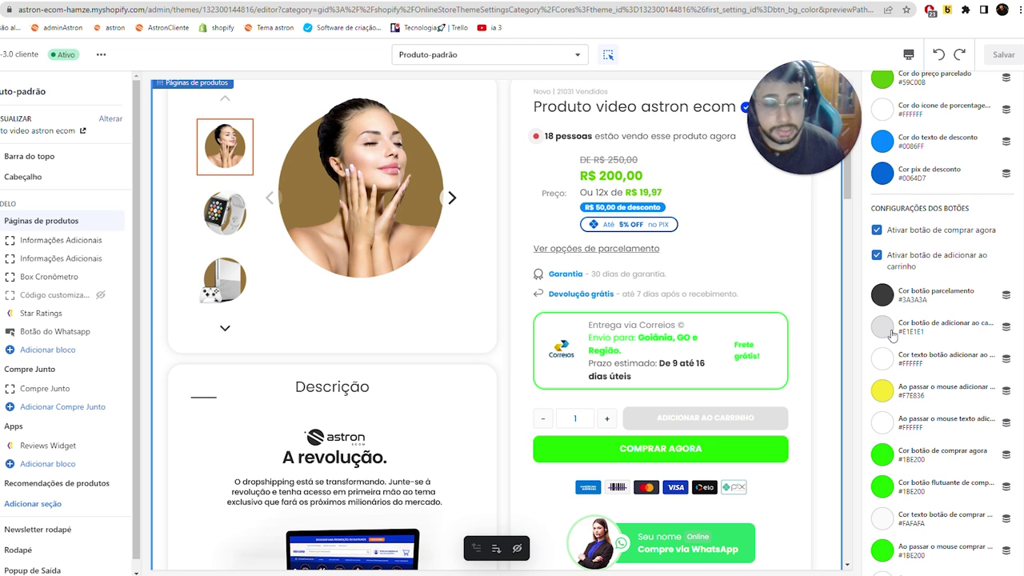
{"action": "scroll", "coordinate": [943, 320], "scroll_direction": "up", "scroll_amount": 2}
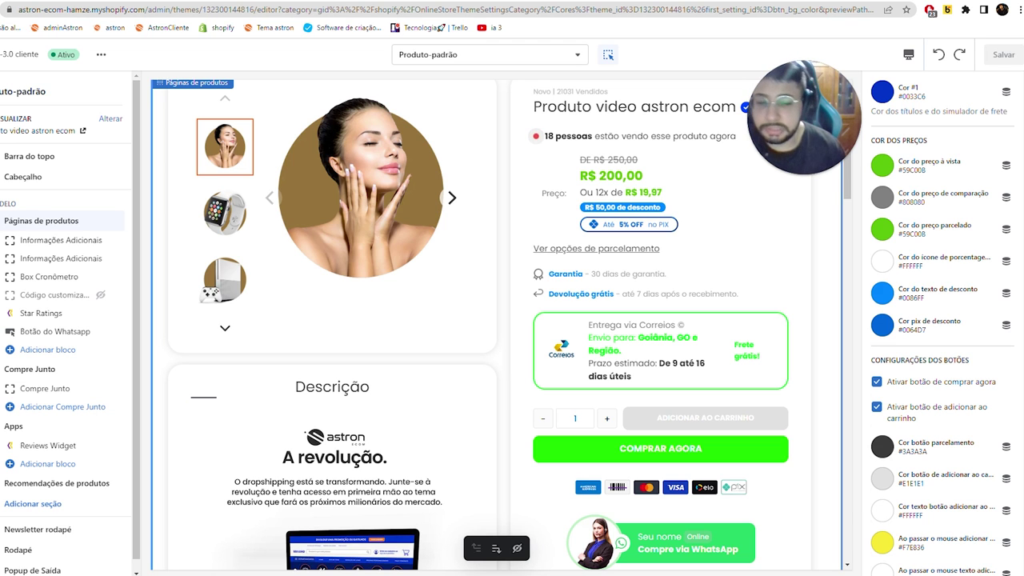
{"action": "scroll", "coordinate": [908, 244], "scroll_direction": "down", "scroll_amount": 2}
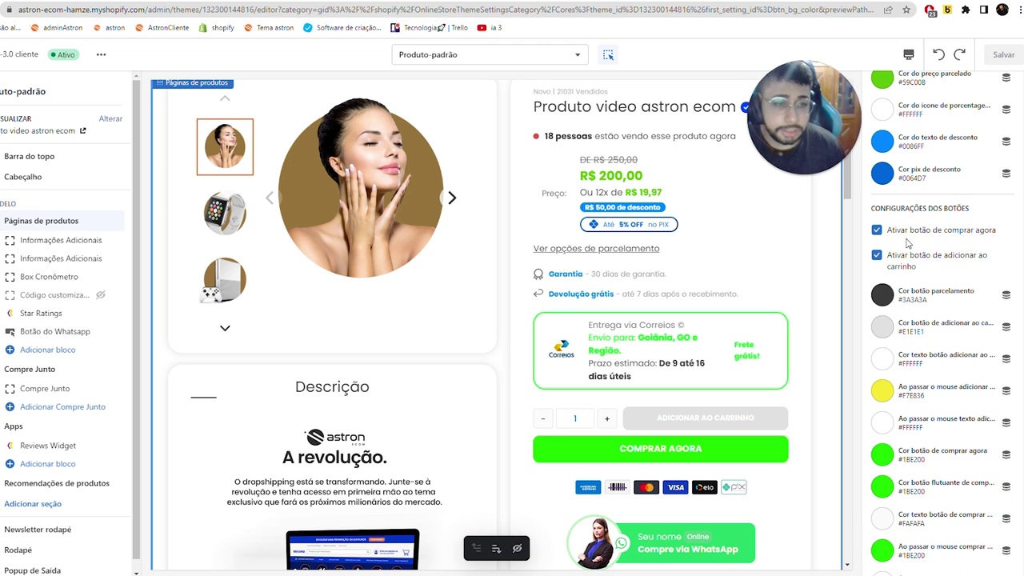
{"action": "scroll", "coordinate": [800, 296], "scroll_direction": "down", "scroll_amount": 4}
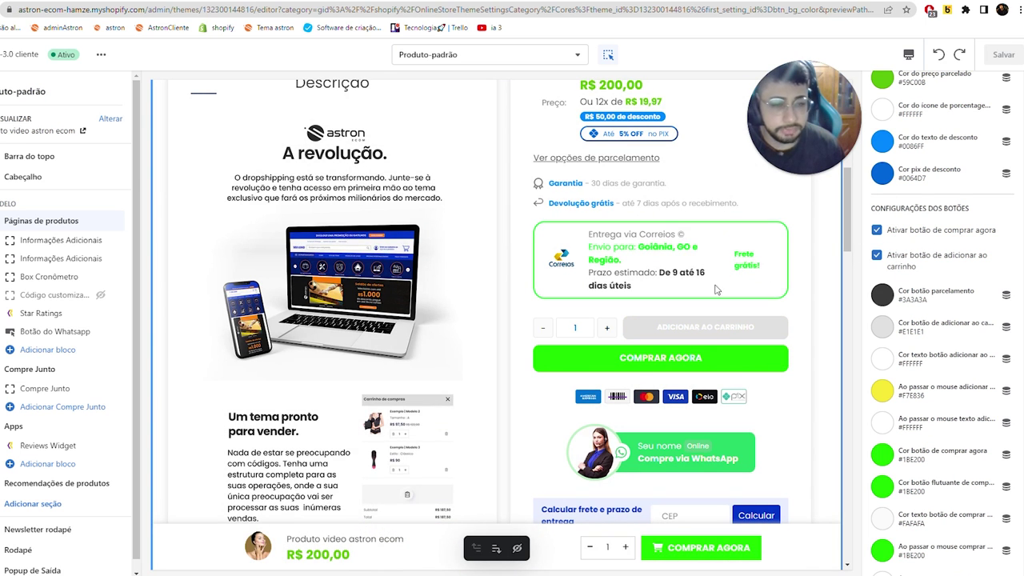
{"action": "scroll", "coordinate": [925, 319], "scroll_direction": "down", "scroll_amount": 4}
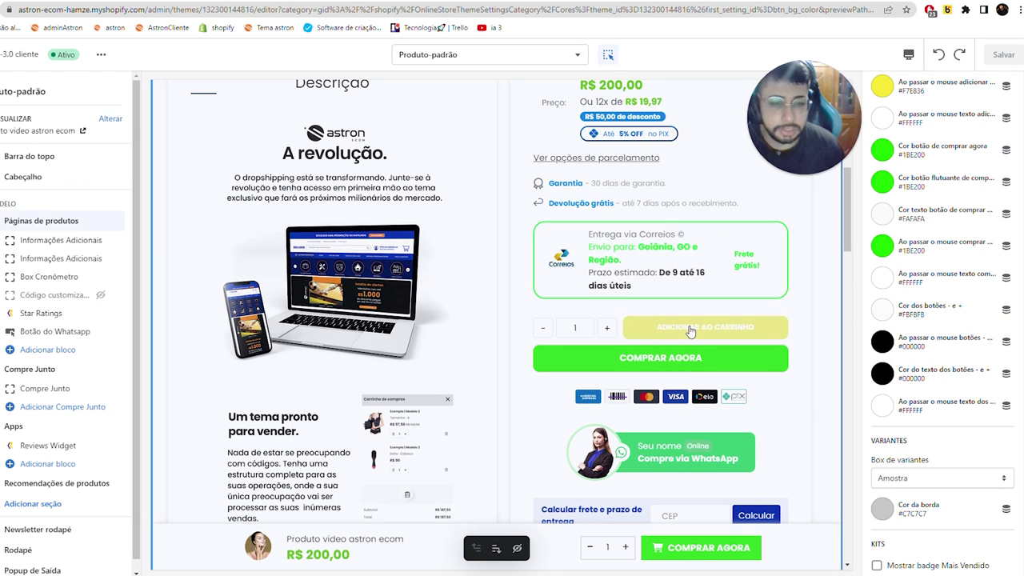
{"action": "scroll", "coordinate": [926, 275], "scroll_direction": "up", "scroll_amount": 2}
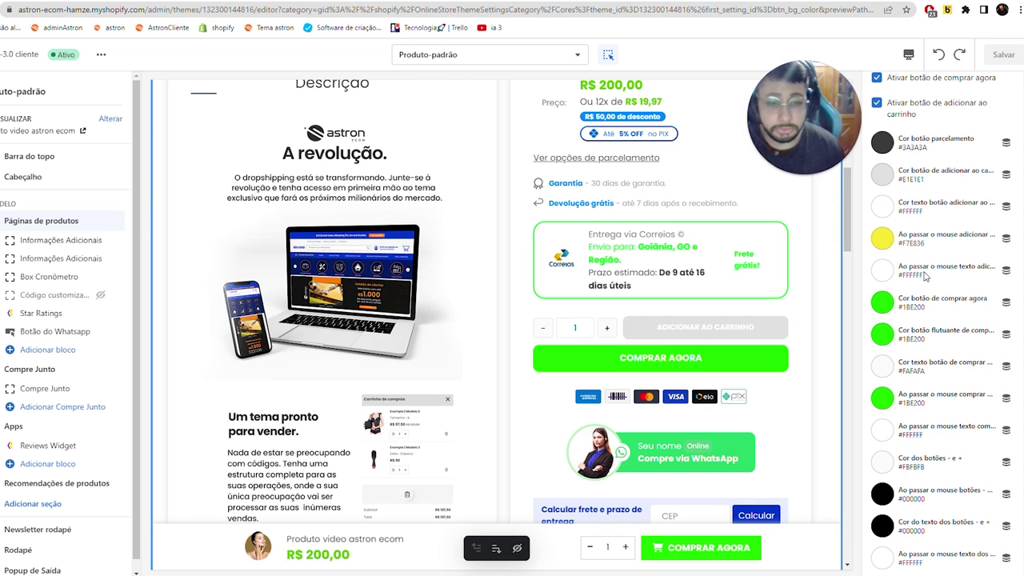
{"action": "scroll", "coordinate": [926, 275], "scroll_direction": "down", "scroll_amount": 6}
{"action": "left_click", "coordinate": [929, 174]}
{"action": "left_click", "coordinate": [918, 193]}
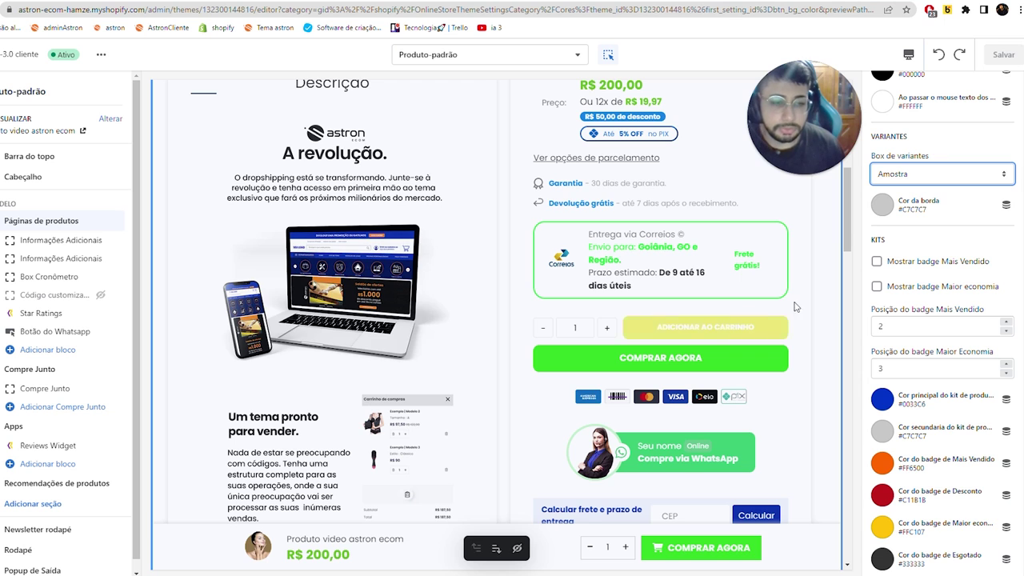
{"action": "scroll", "coordinate": [927, 294], "scroll_direction": "down", "scroll_amount": 4}
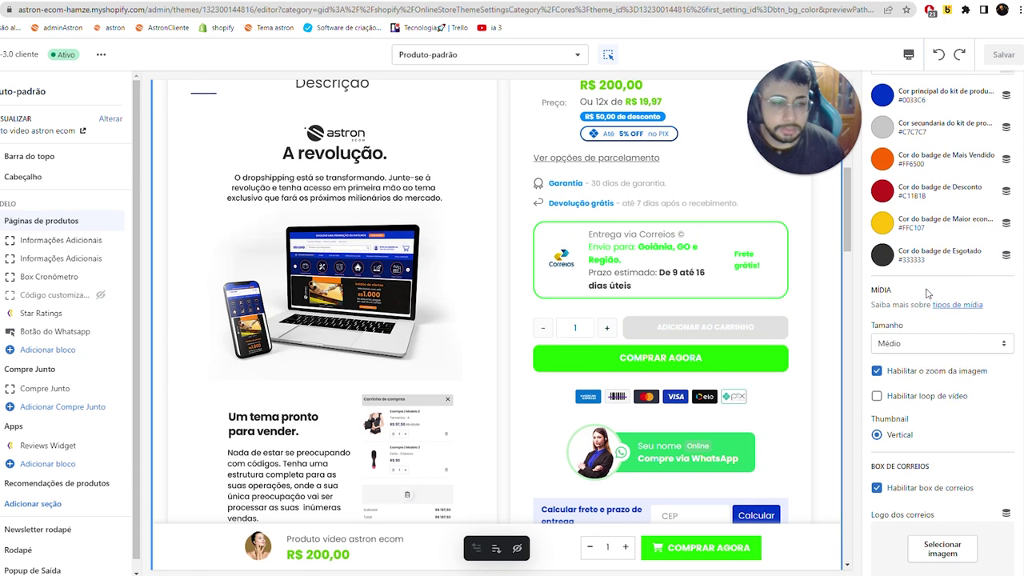
{"action": "scroll", "coordinate": [886, 320], "scroll_direction": "down", "scroll_amount": 4}
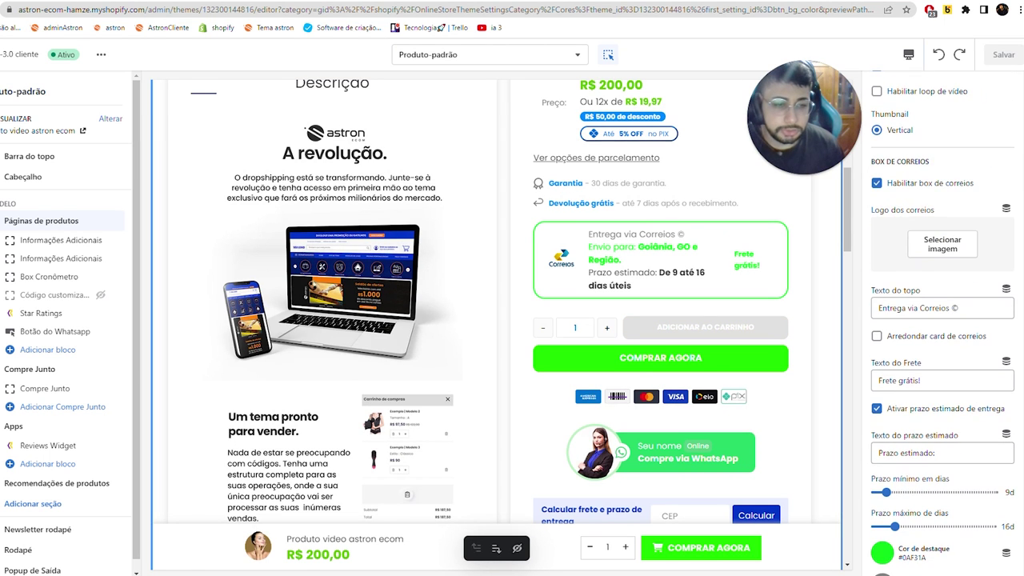
{"action": "scroll", "coordinate": [684, 320], "scroll_direction": "down", "scroll_amount": 2}
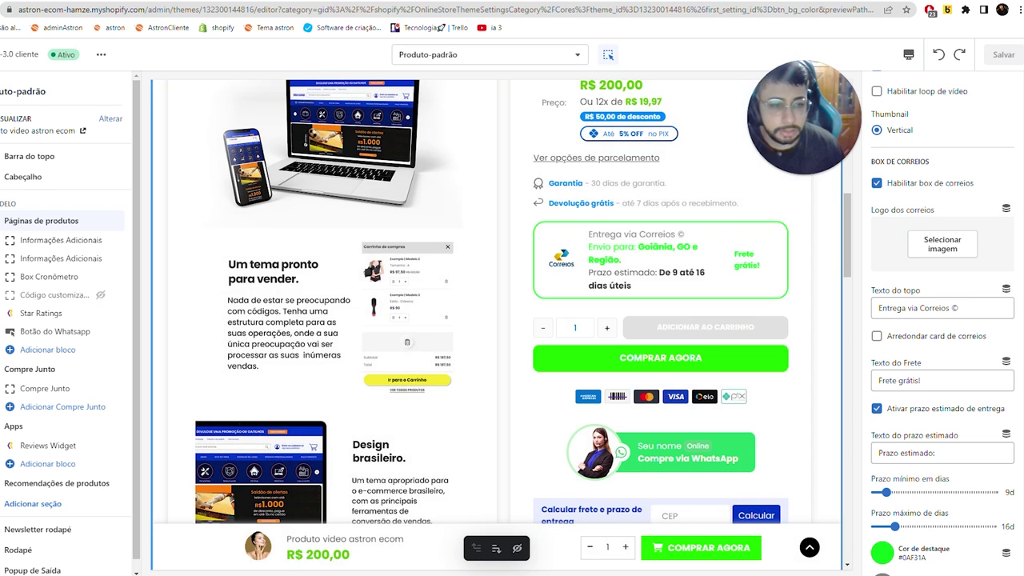
- Try 'transportadora' in the top text, 'R$ 39,9' in the freight text and 43d maximum days
{"action": "double_click", "coordinate": [913, 308]}
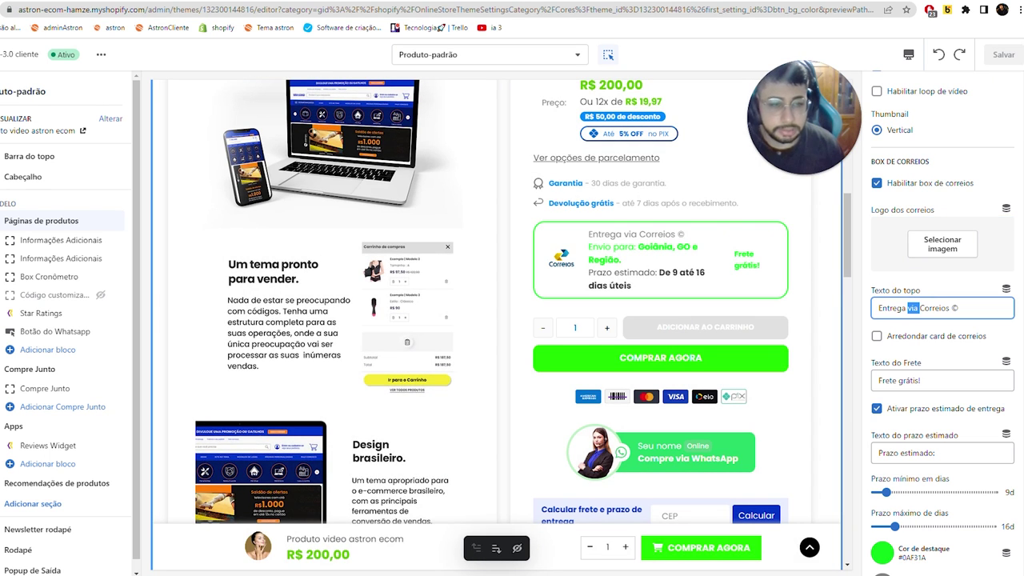
{"action": "double_click", "coordinate": [934, 308]}
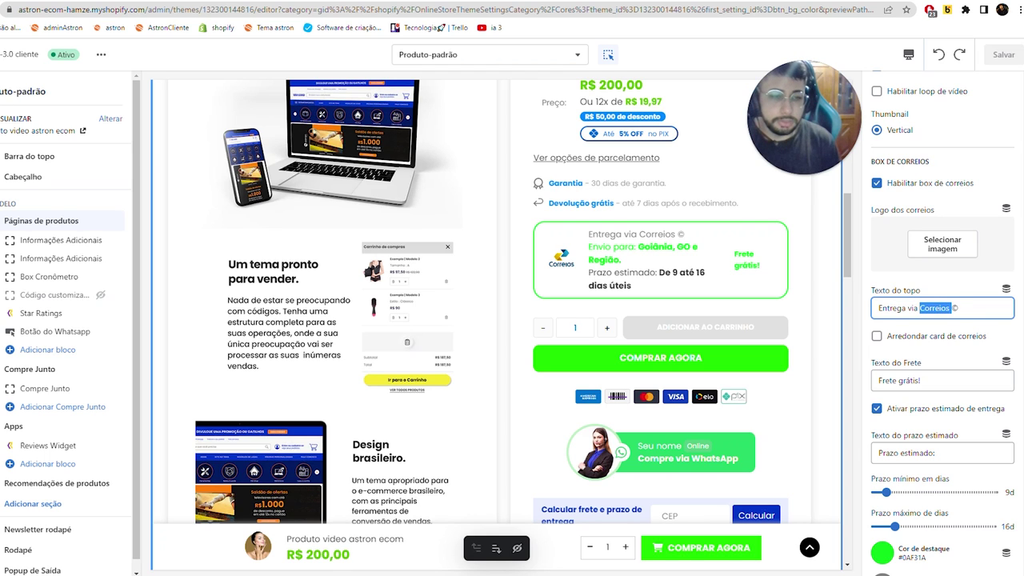
{"action": "type", "text": "transportadora"}
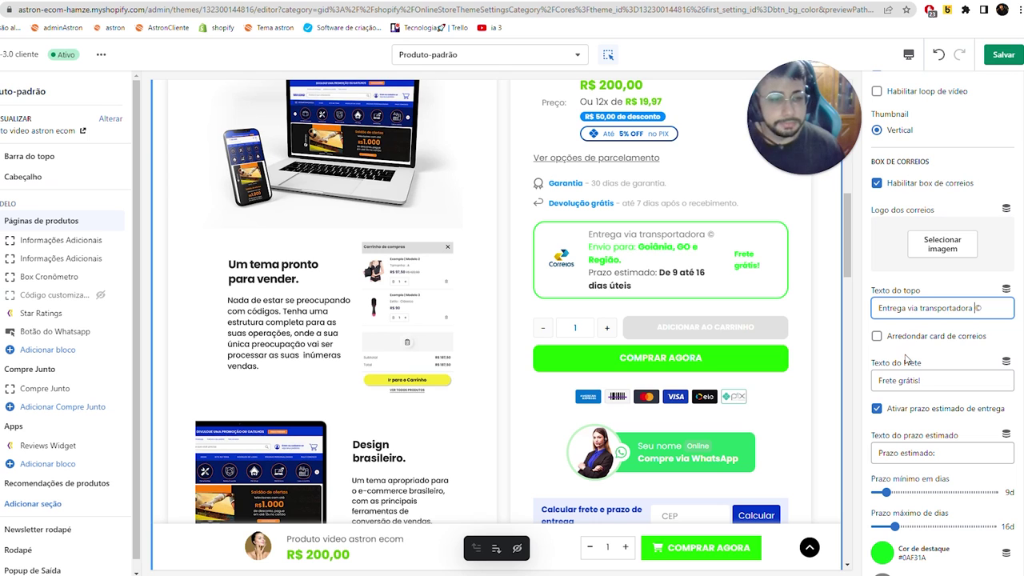
{"action": "double_click", "coordinate": [909, 380]}
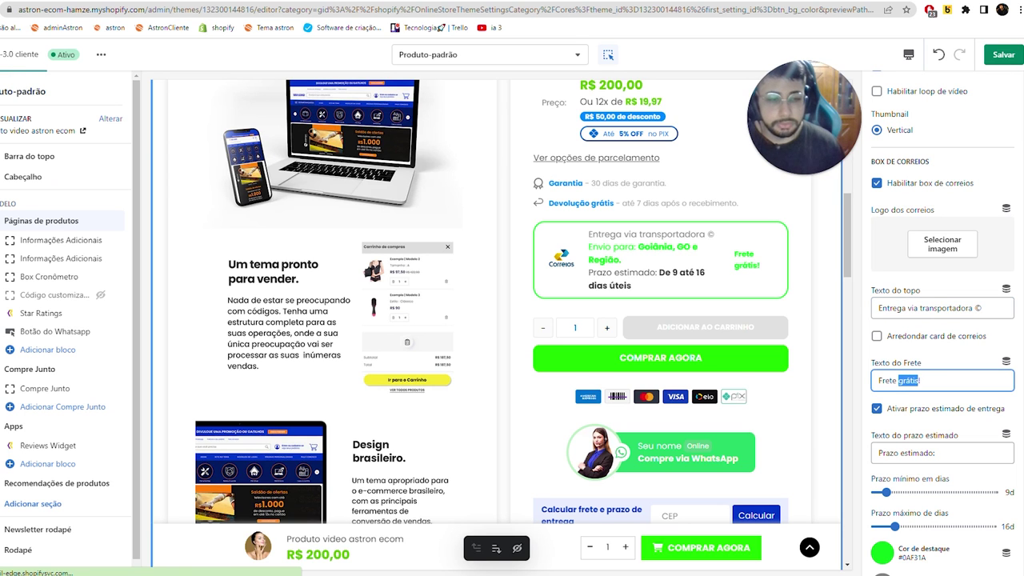
{"action": "key", "text": "Caps_Lock"}
{"action": "key", "text": "BackSpace"}
{"action": "key", "text": "BackSpace"}
{"action": "key", "text": "BackSpace"}
{"action": "type", "text": "R$ 39,90!"}
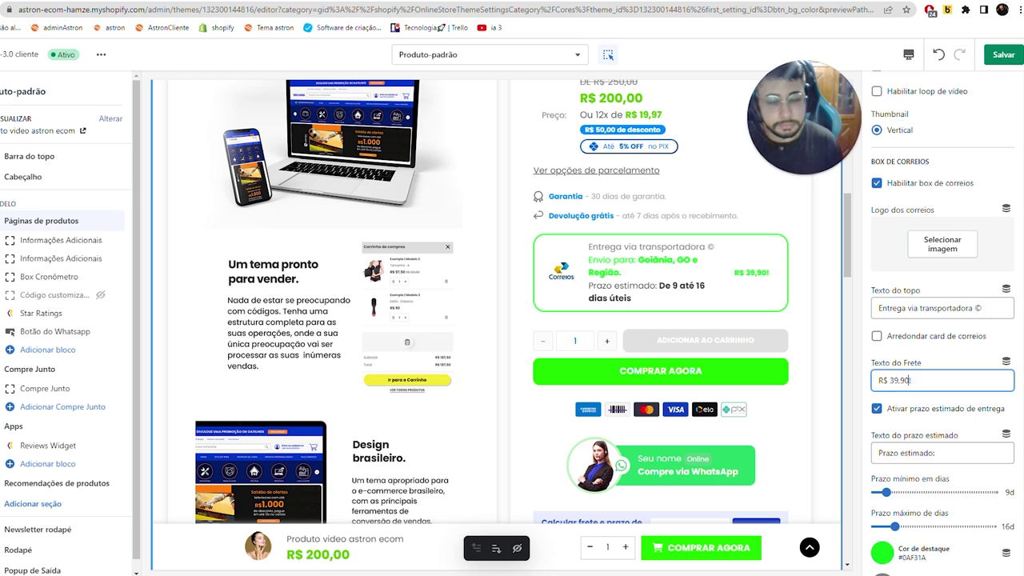
{"action": "scroll", "coordinate": [926, 439], "scroll_direction": "down", "scroll_amount": 2}
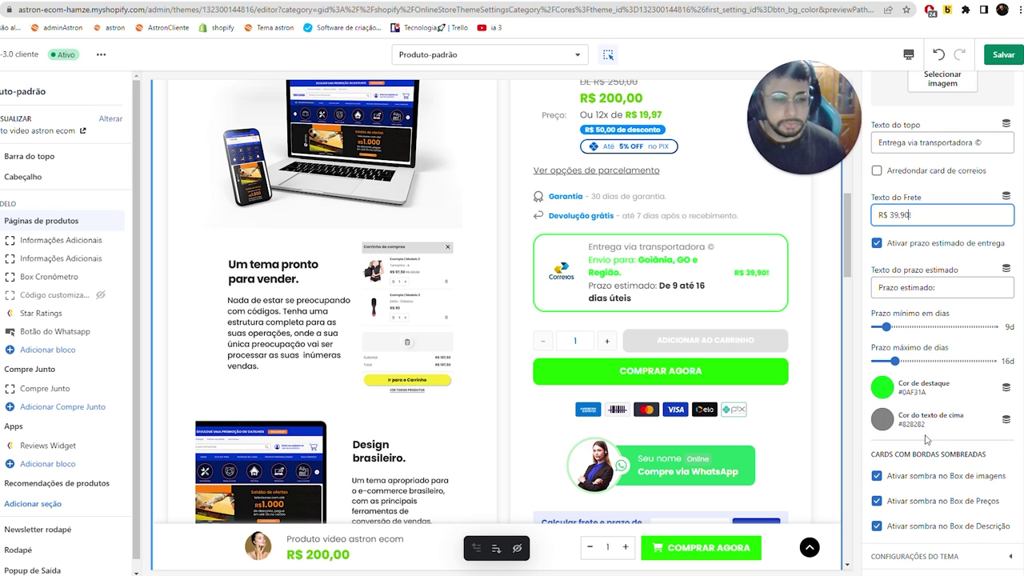
{"action": "left_click", "coordinate": [931, 362]}
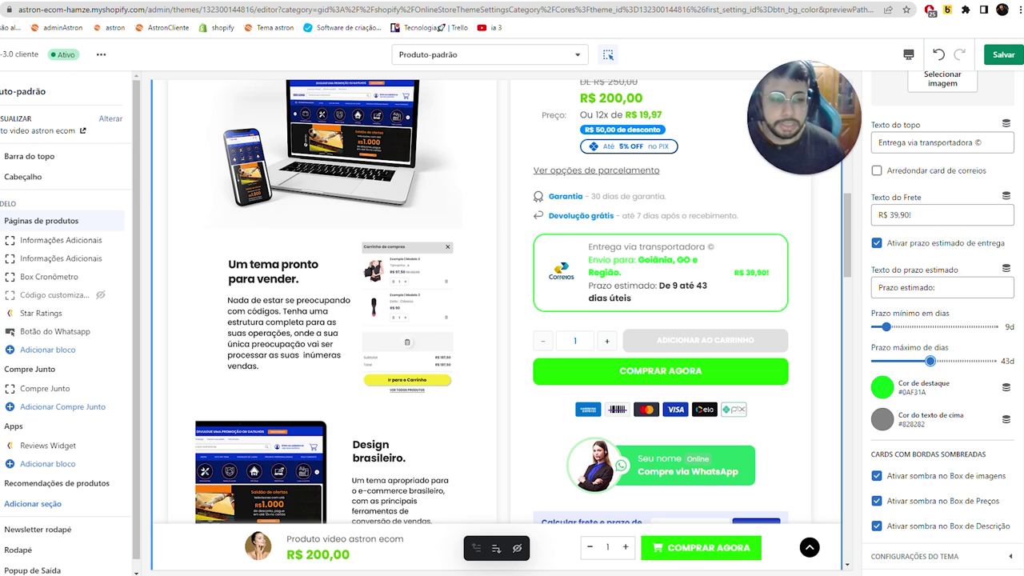
{"action": "scroll", "coordinate": [928, 205], "scroll_direction": "up", "scroll_amount": 2}
- Undo those edits, enable Arredondar card de correios, and save the theme
{"action": "left_click", "coordinate": [937, 54]}
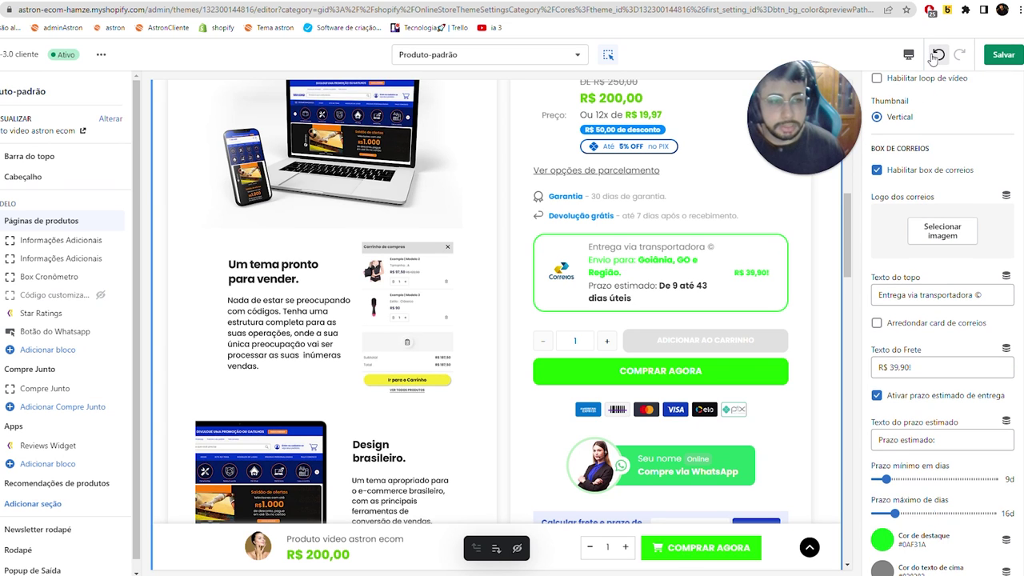
{"action": "left_click", "coordinate": [938, 54]}
{"action": "left_click", "coordinate": [936, 55]}
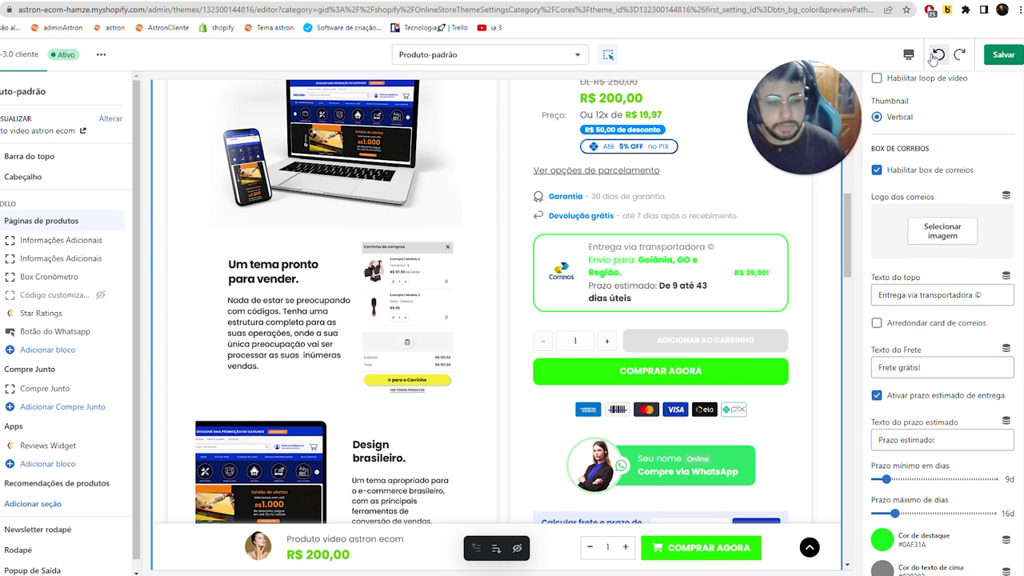
{"action": "left_click", "coordinate": [936, 55]}
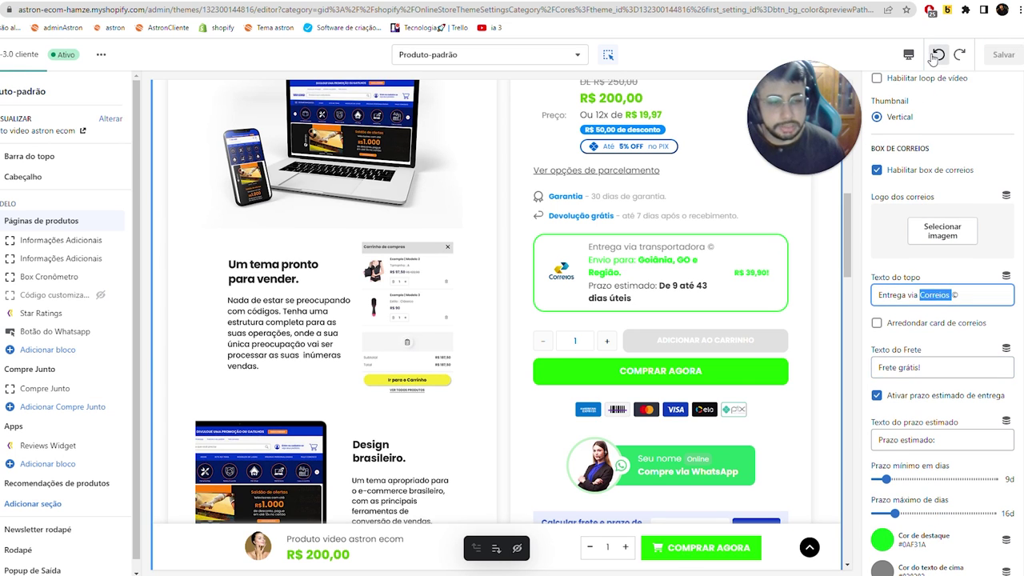
{"action": "left_click", "coordinate": [890, 324]}
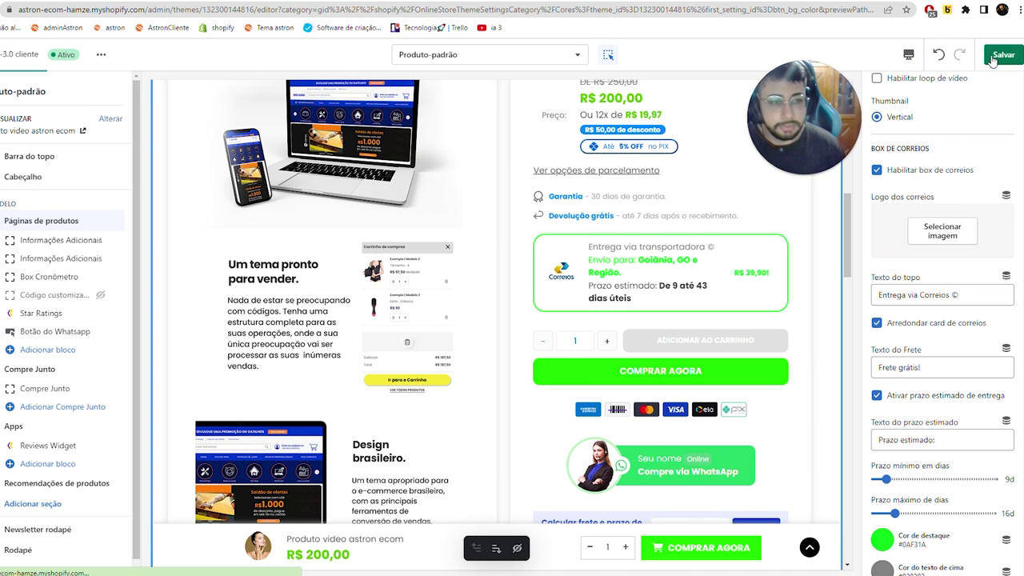
{"action": "left_click", "coordinate": [993, 58]}
{"action": "key", "text": "ctrl+Tab"}
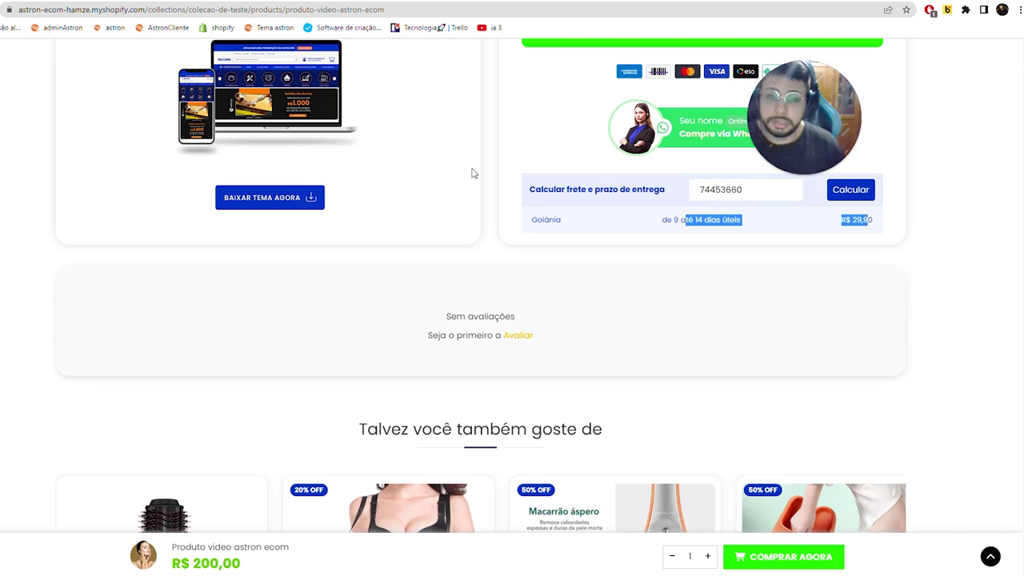
{"action": "scroll", "coordinate": [471, 172], "scroll_direction": "up", "scroll_amount": 15}
{"action": "key", "text": "F5"}
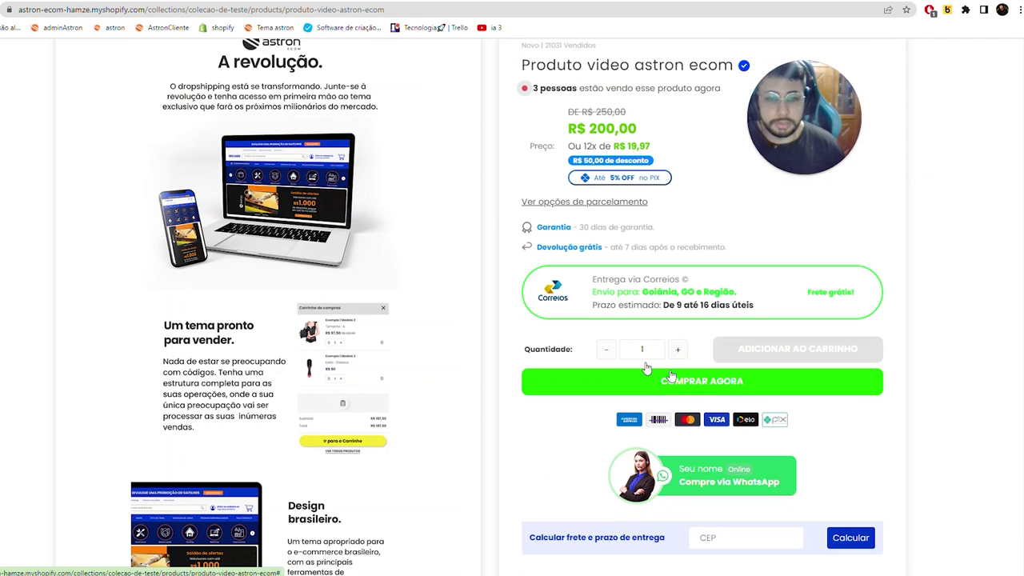
{"action": "key", "text": "ctrl+shift+Tab"}
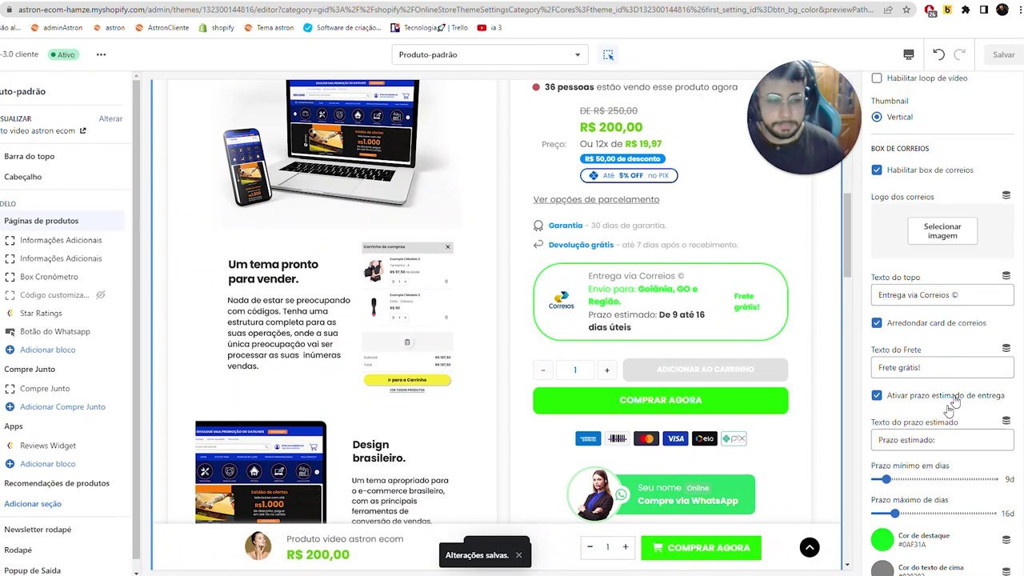
{"action": "left_click", "coordinate": [877, 323]}
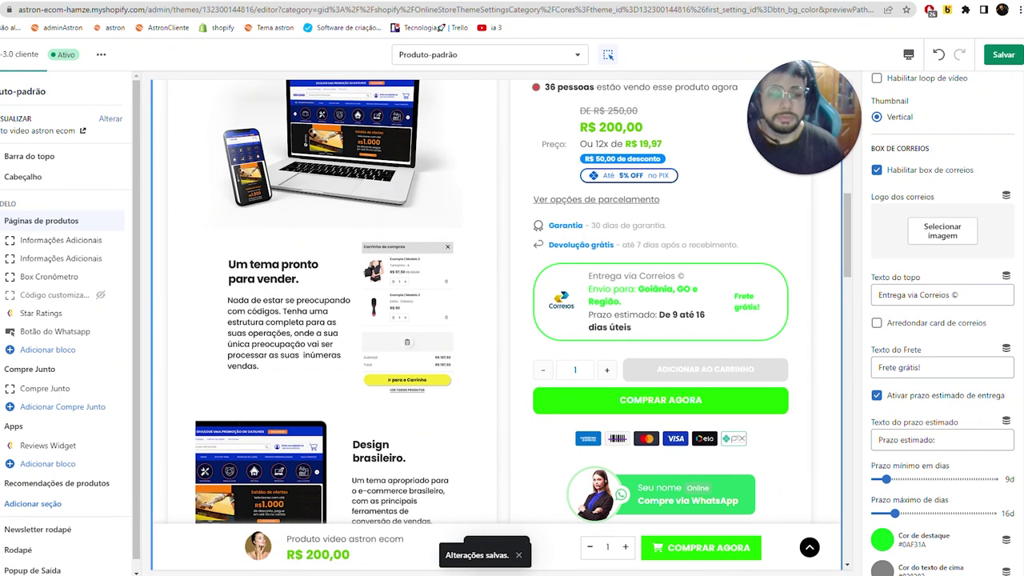
{"action": "left_click", "coordinate": [998, 58]}
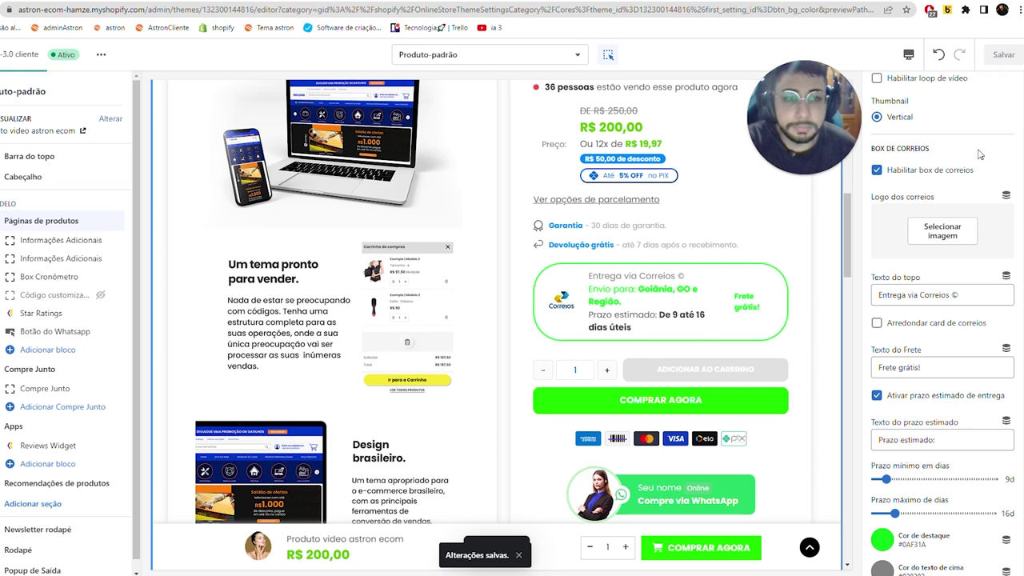
{"action": "scroll", "coordinate": [979, 154], "scroll_direction": "down", "scroll_amount": 2}
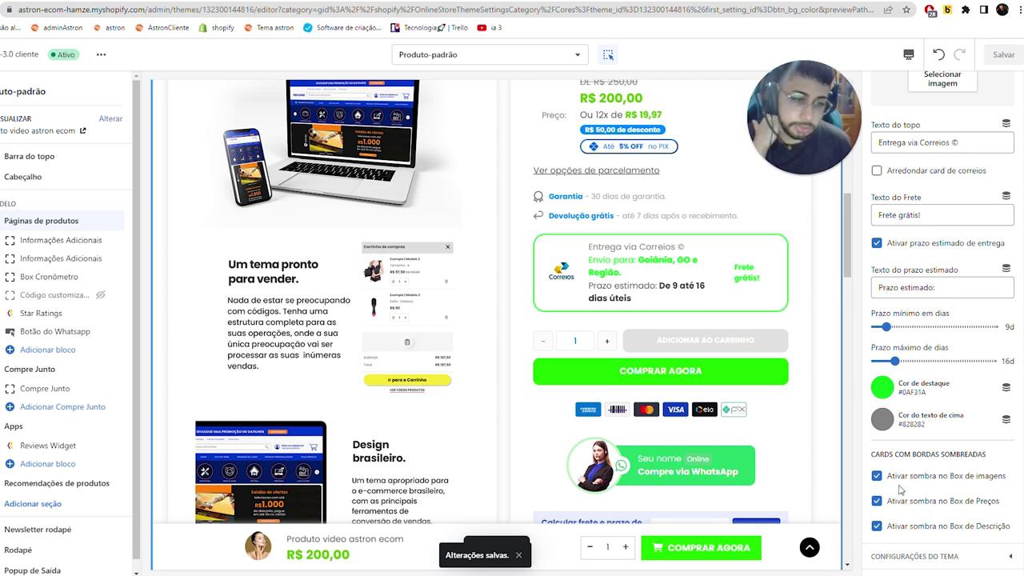
{"action": "scroll", "coordinate": [507, 326], "scroll_direction": "up", "scroll_amount": 4}
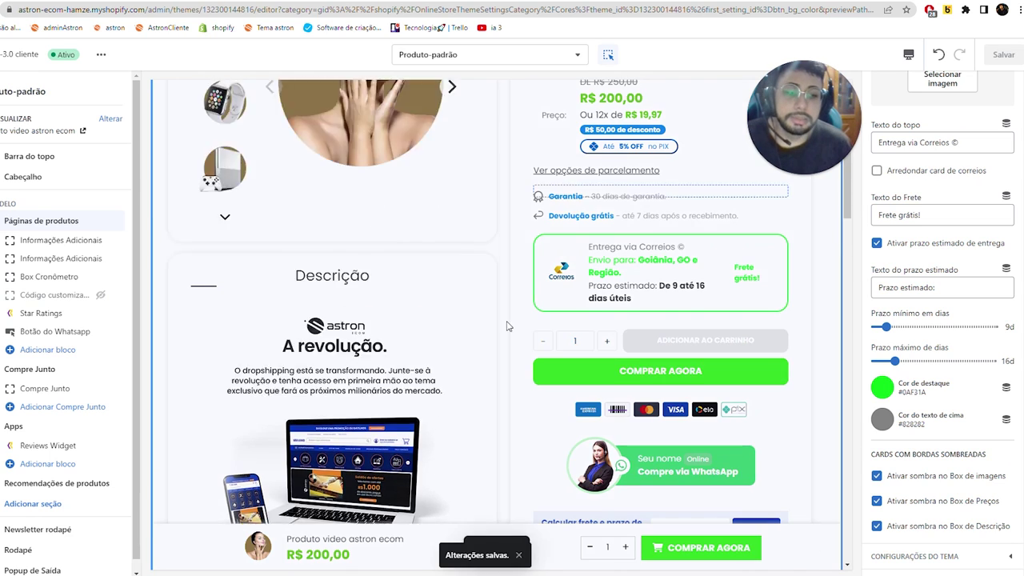
{"action": "scroll", "coordinate": [507, 326], "scroll_direction": "up", "scroll_amount": 3}
{"action": "left_click", "coordinate": [312, 2]}
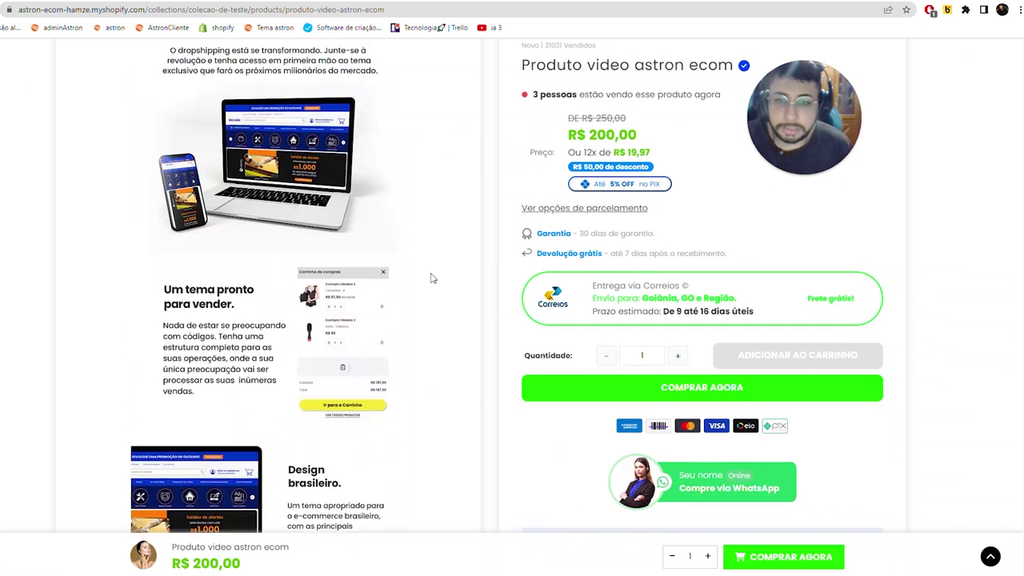
{"action": "scroll", "coordinate": [429, 275], "scroll_direction": "up", "scroll_amount": 10}
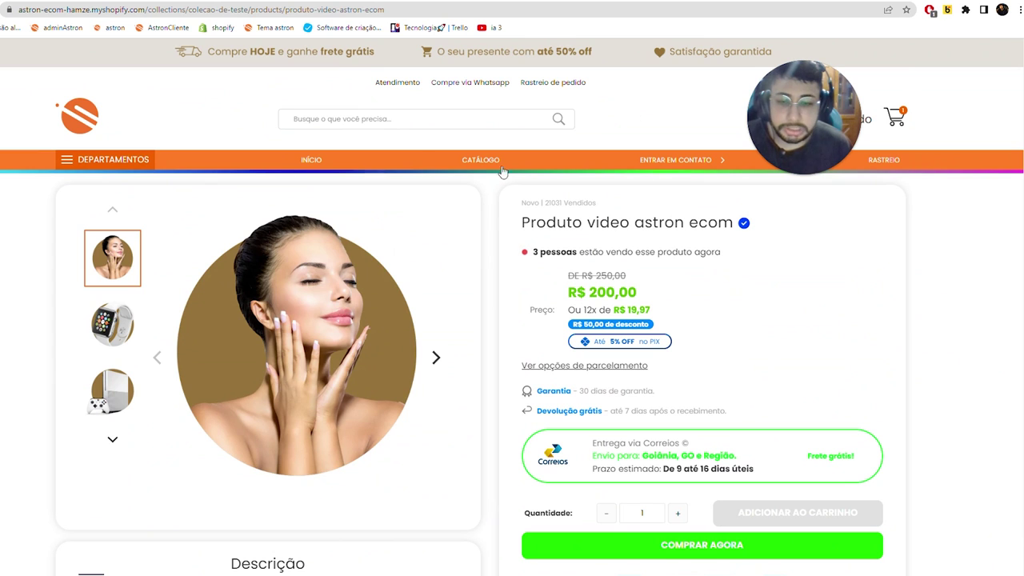
{"action": "key", "text": "ctrl+Tab"}
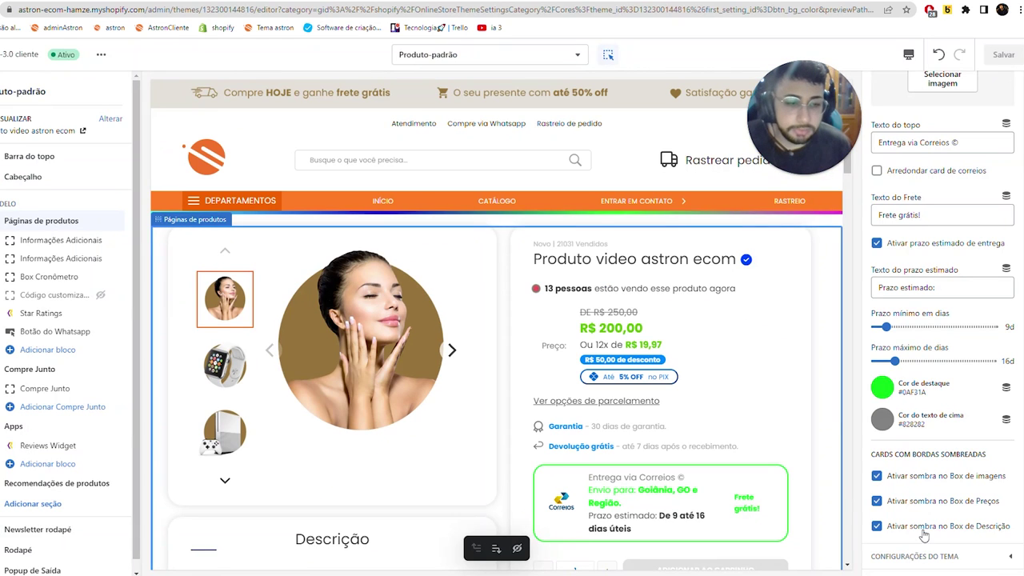
{"action": "left_click", "coordinate": [895, 477]}
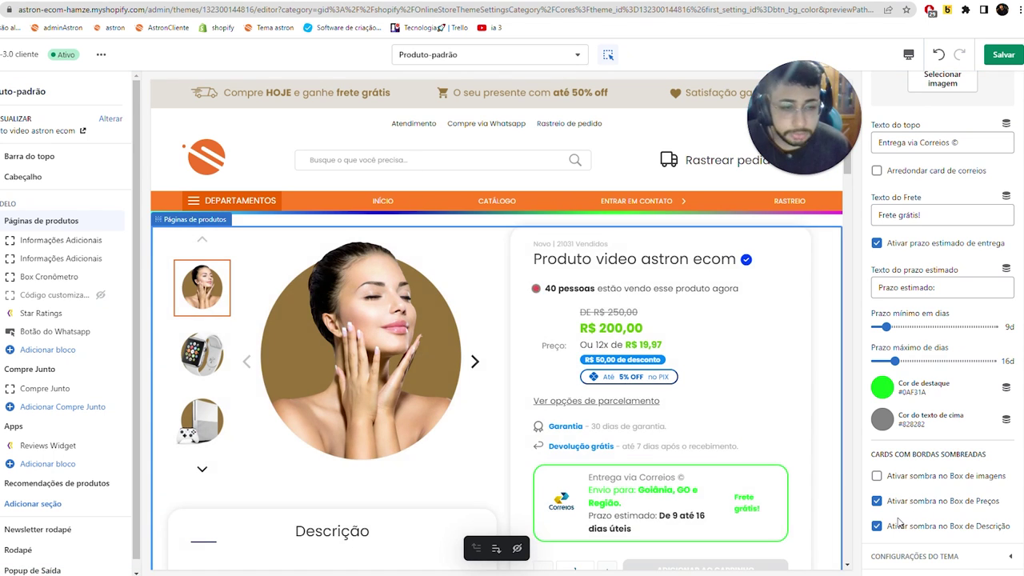
{"action": "scroll", "coordinate": [276, 348], "scroll_direction": "down", "scroll_amount": 4}
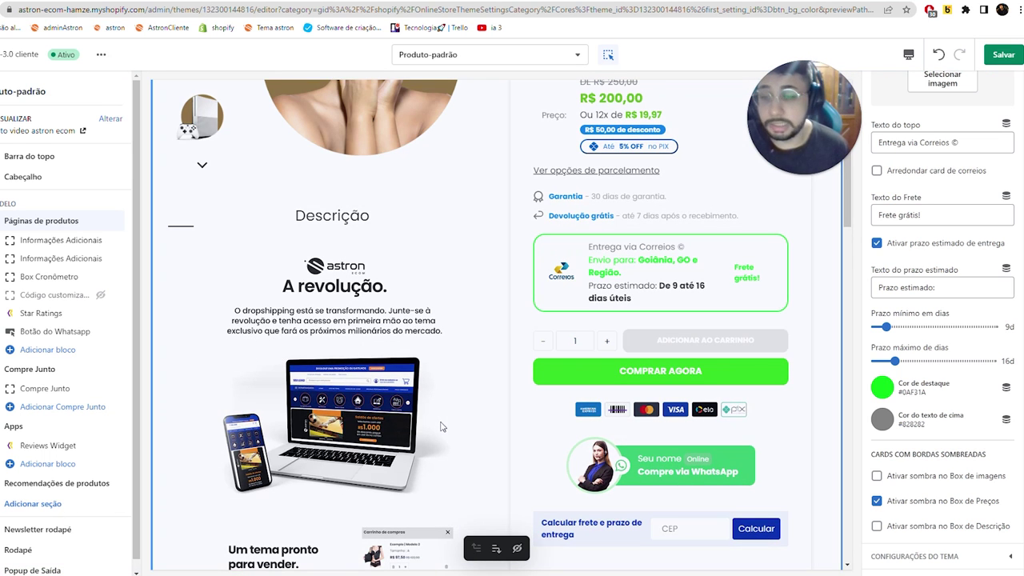
{"action": "left_click", "coordinate": [935, 56]}
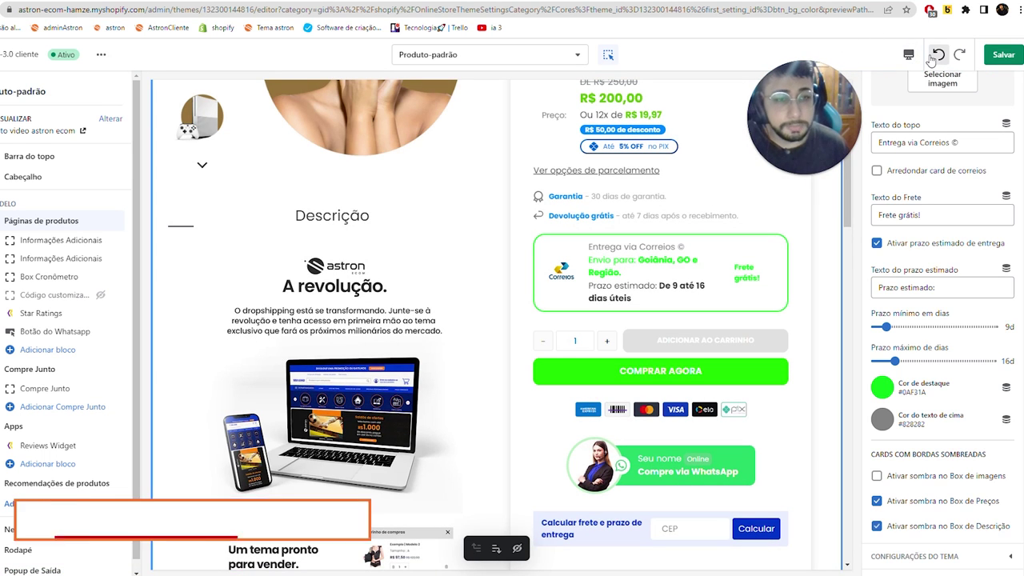
{"action": "left_click", "coordinate": [934, 56]}
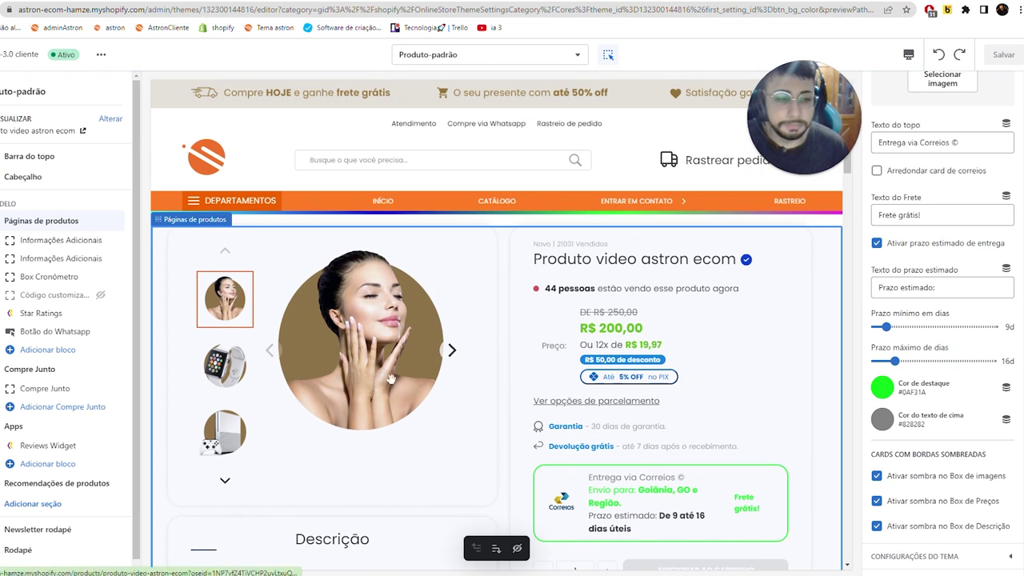
- Open the Garantia block, hide and reshow the second block, and browse icon and link options unchanged
{"action": "left_click", "coordinate": [32, 240]}
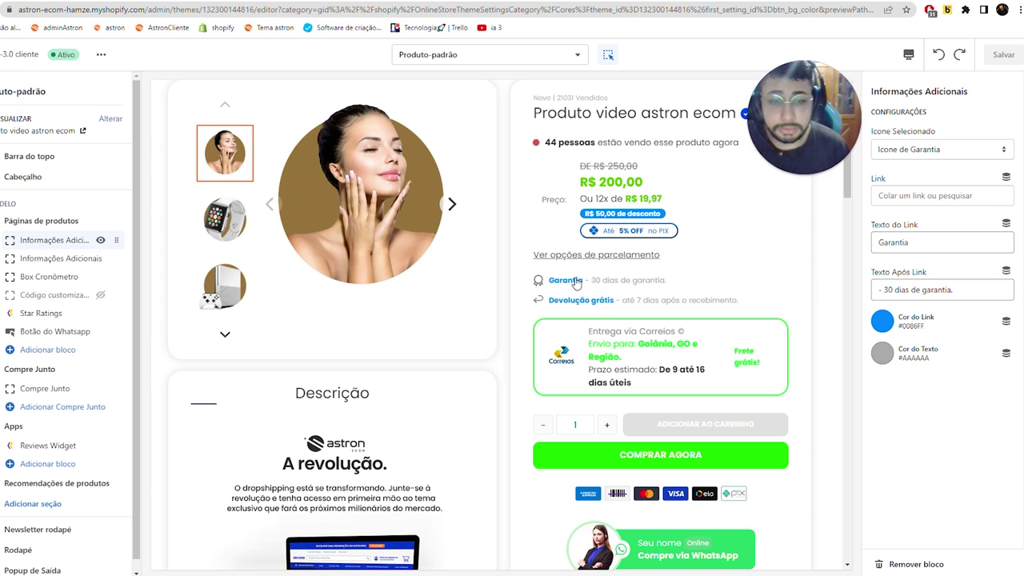
{"action": "left_click", "coordinate": [100, 259]}
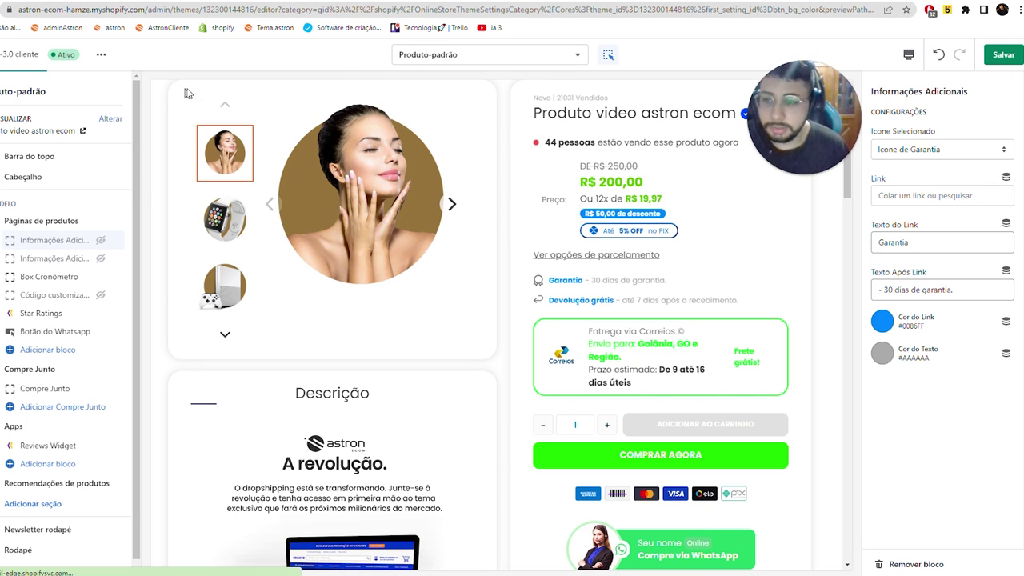
{"action": "left_click", "coordinate": [101, 258]}
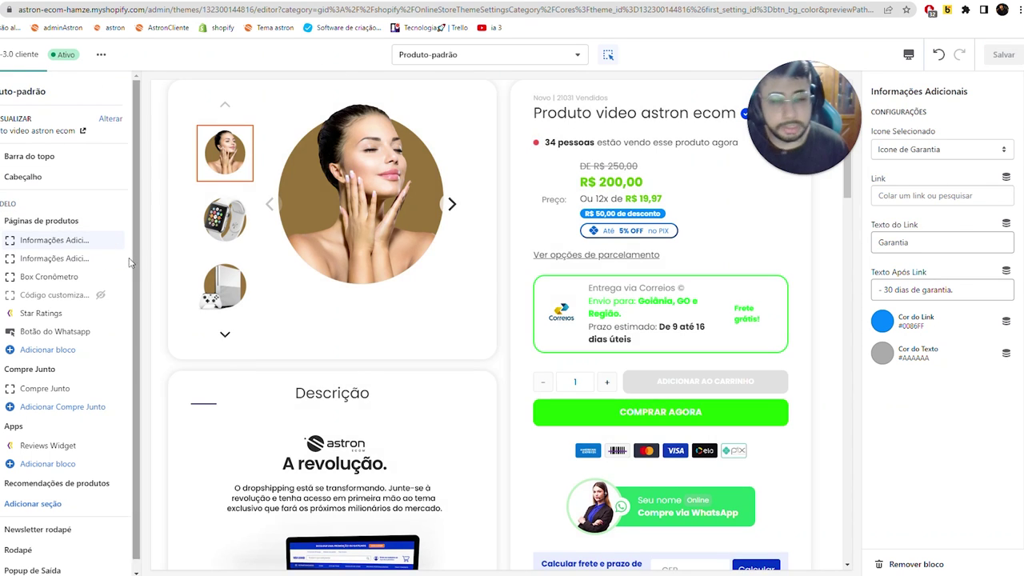
{"action": "left_click", "coordinate": [943, 149]}
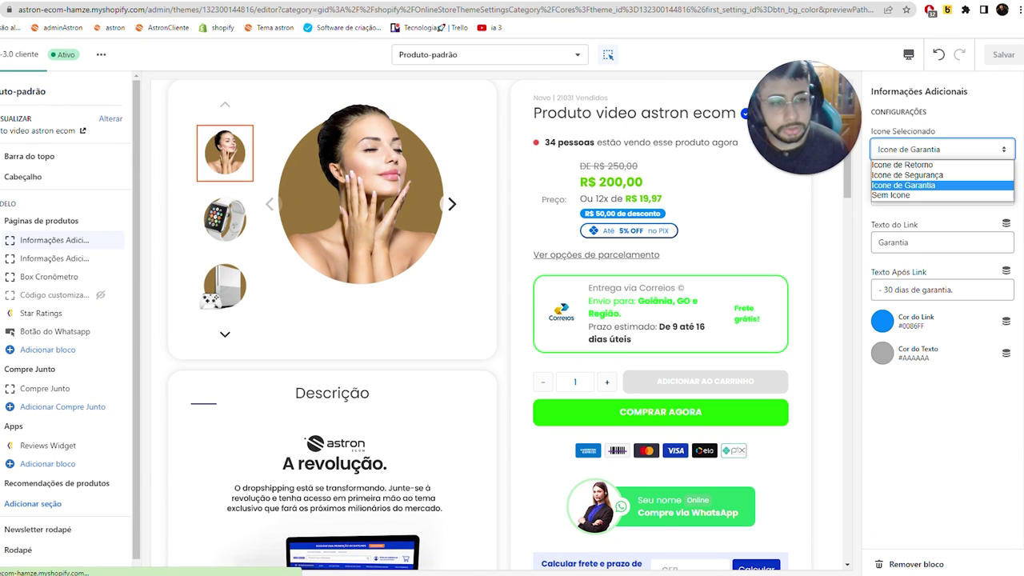
{"action": "left_click", "coordinate": [903, 185]}
{"action": "left_click", "coordinate": [943, 195]}
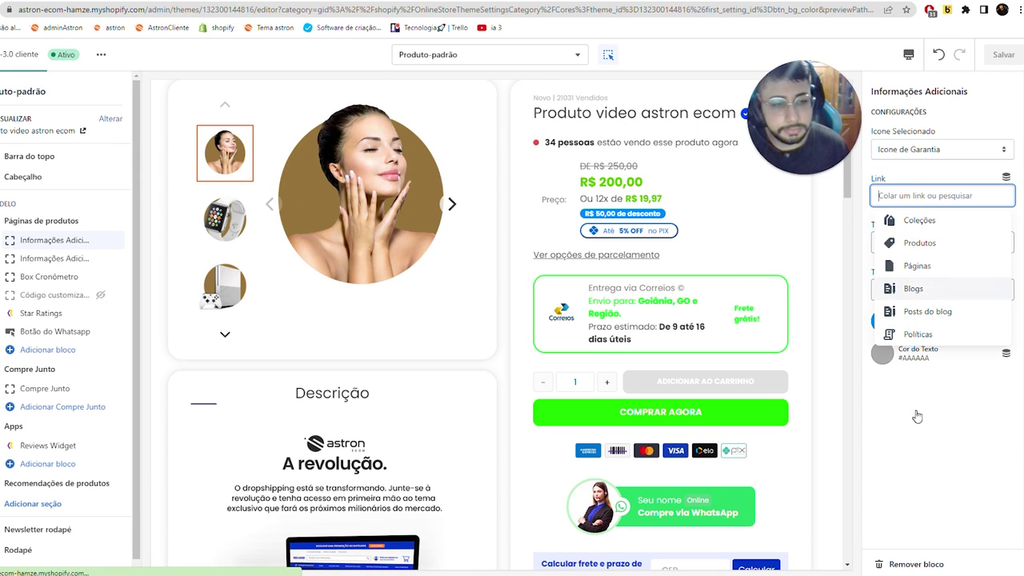
{"action": "left_click", "coordinate": [930, 381]}
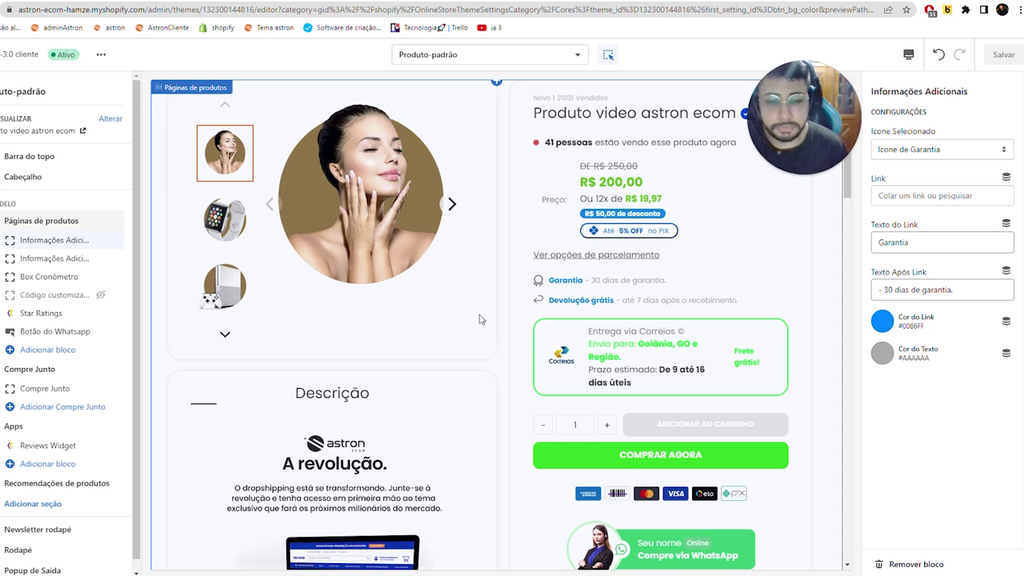
- Open the WhatsApp button settings and replace 'Seu nome' with the seller's name
{"action": "scroll", "coordinate": [480, 319], "scroll_direction": "down", "scroll_amount": 2}
{"action": "left_click", "coordinate": [48, 331]}
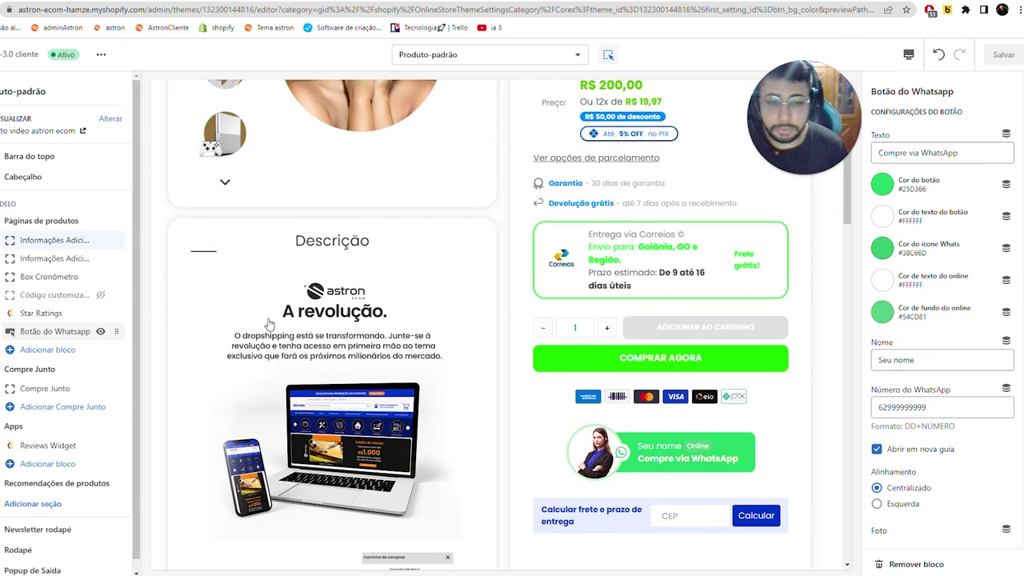
{"action": "scroll", "coordinate": [269, 323], "scroll_direction": "up", "scroll_amount": 2}
{"action": "scroll", "coordinate": [769, 473], "scroll_direction": "down", "scroll_amount": 2}
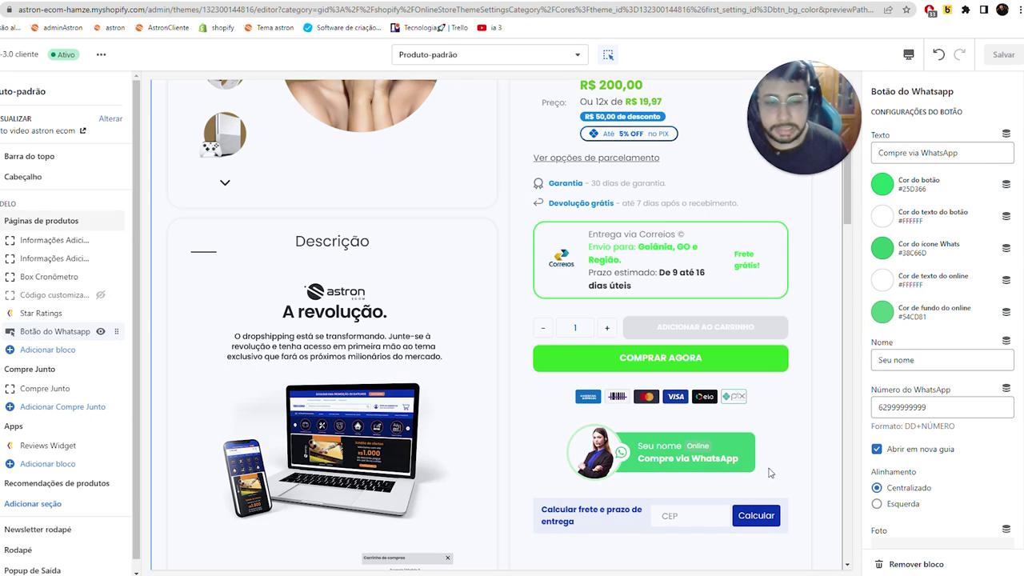
{"action": "left_click_drag", "start_coordinate": [879, 360], "coordinate": [916, 360]}
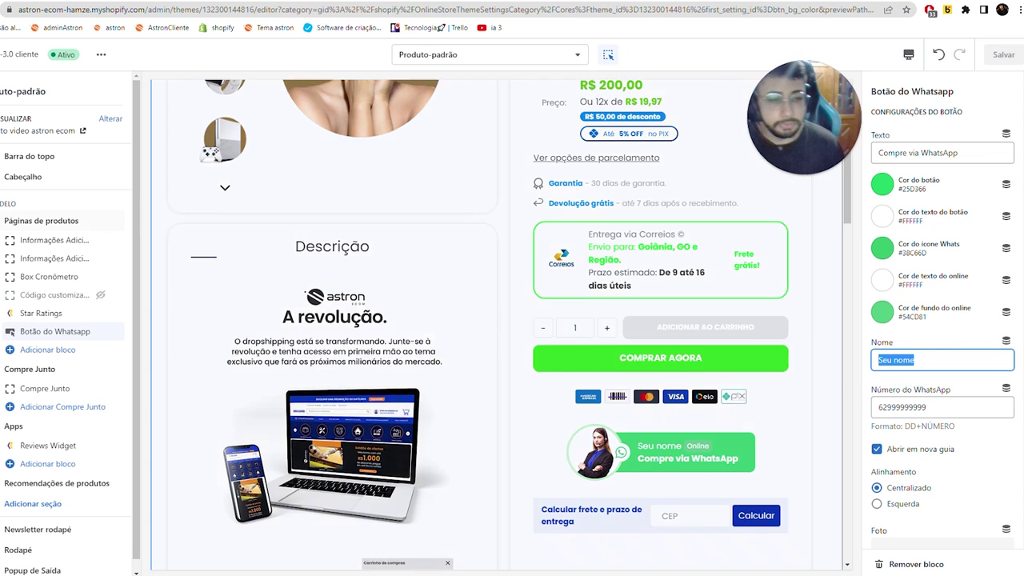
{"action": "key", "text": "Caps_Lock"}
{"action": "key", "text": "BackSpace"}
{"action": "key", "text": "Caps_Lock"}
{"action": "type", "text": "H"}
{"action": "key", "text": "Caps_Lock"}
{"action": "type", "text": "amz"}
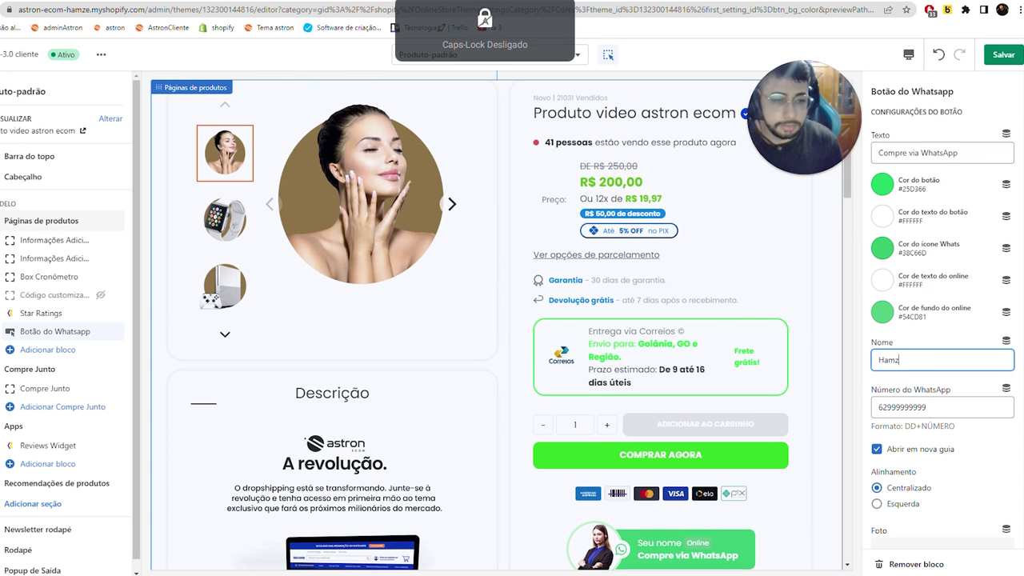
{"action": "type", "text": "e"}
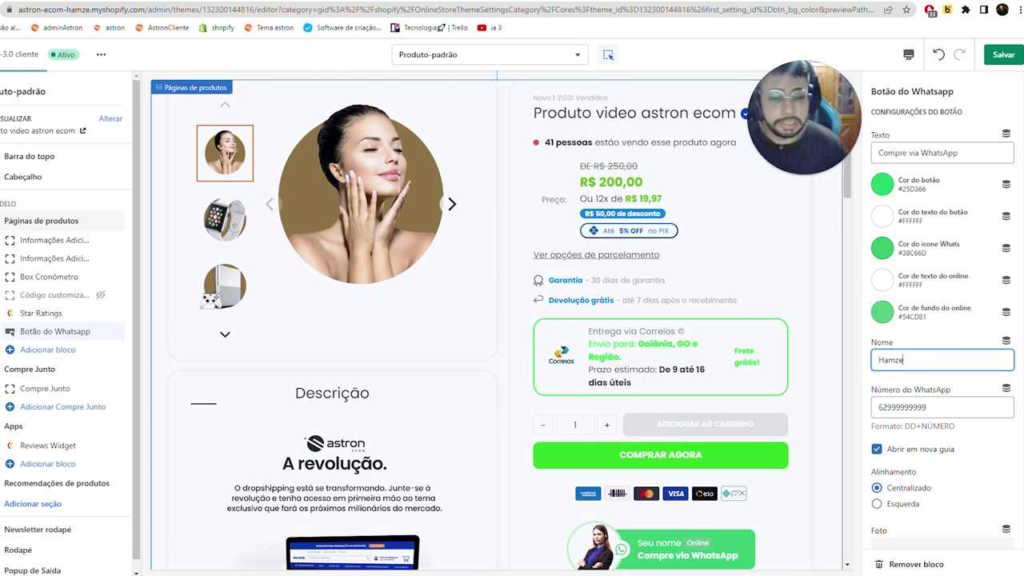
- Enter the seller's WhatsApp phone number
{"action": "scroll", "coordinate": [917, 363], "scroll_direction": "down", "scroll_amount": 2}
{"action": "scroll", "coordinate": [764, 309], "scroll_direction": "down", "scroll_amount": 1}
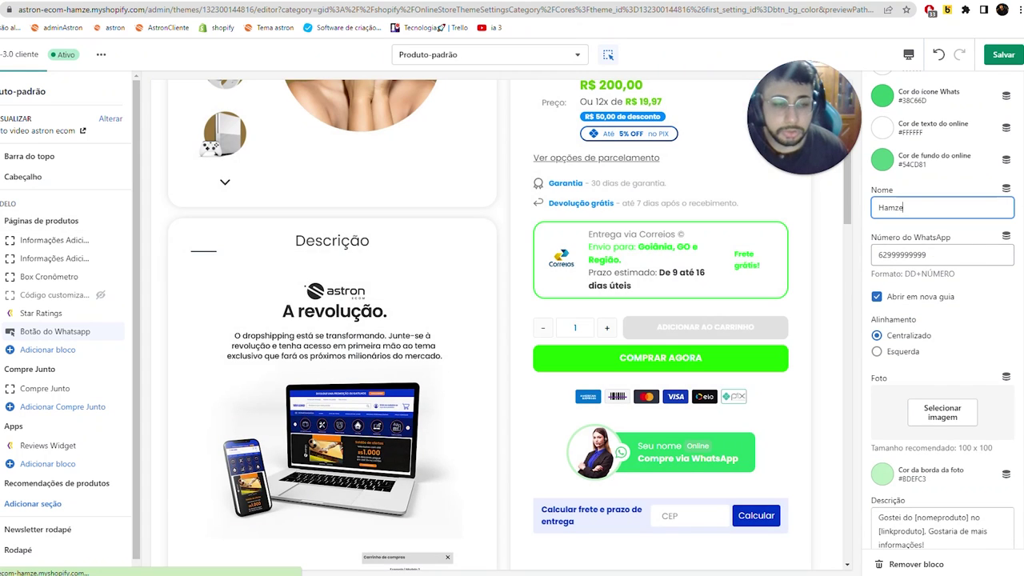
{"action": "key", "text": "Tab"}
{"action": "type", "text": "62"}
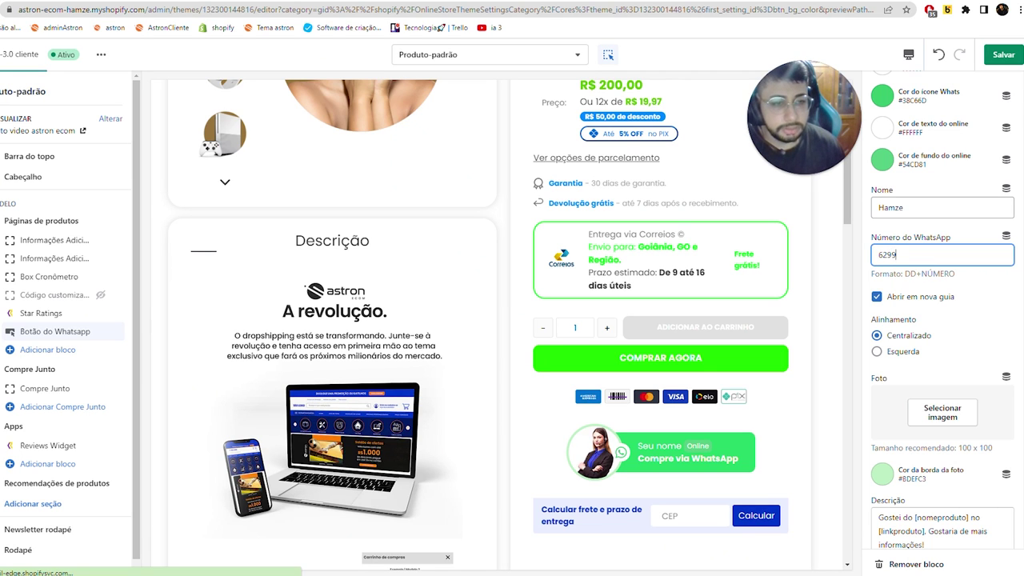
{"action": "type", "text": "99999"}
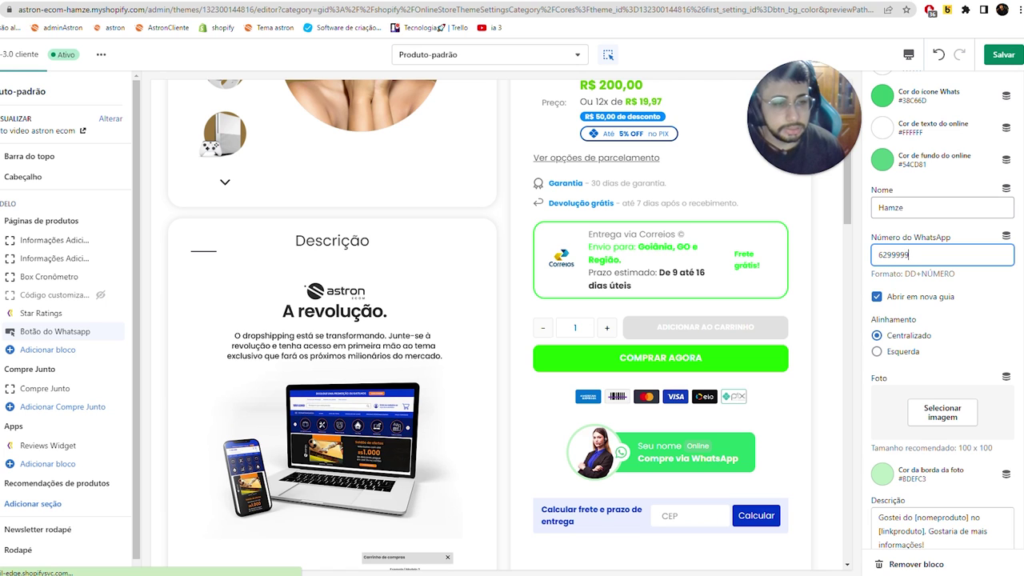
{"action": "type", "text": "9999"}
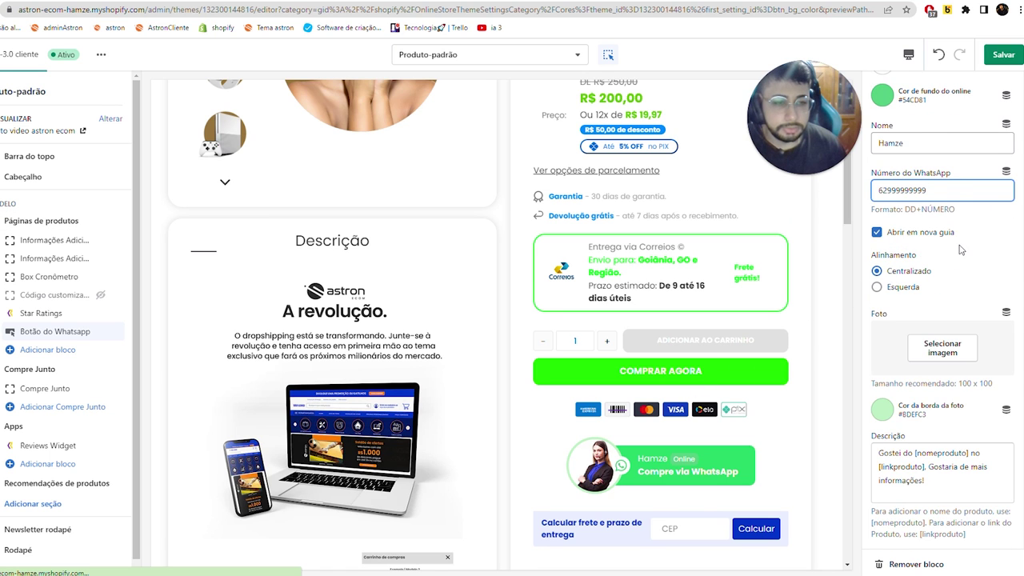
- Choose the orange logo as the WhatsApp button photo and save the theme
{"action": "left_click", "coordinate": [928, 339]}
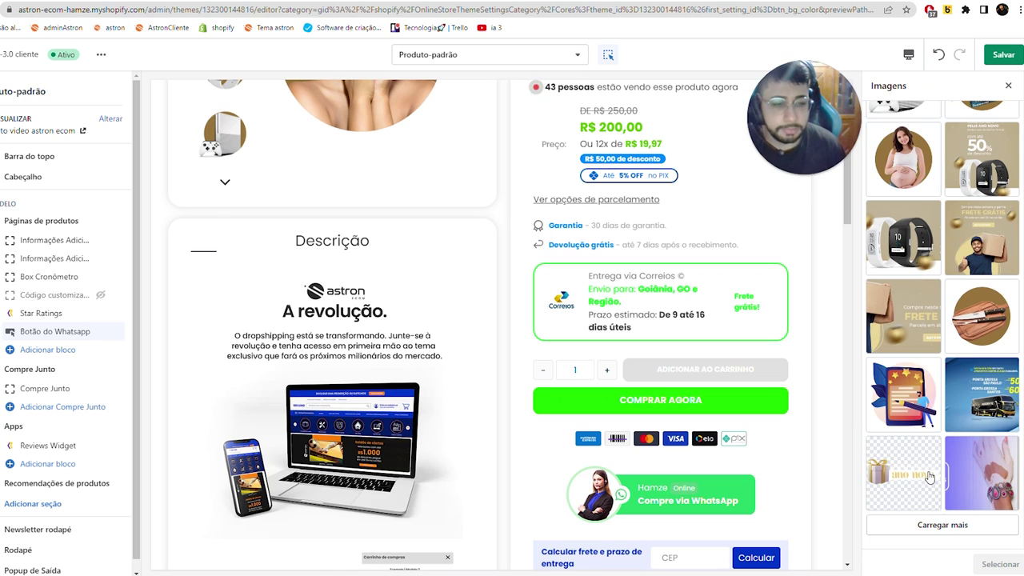
{"action": "left_click", "coordinate": [941, 525]}
{"action": "scroll", "coordinate": [960, 480], "scroll_direction": "down", "scroll_amount": 4}
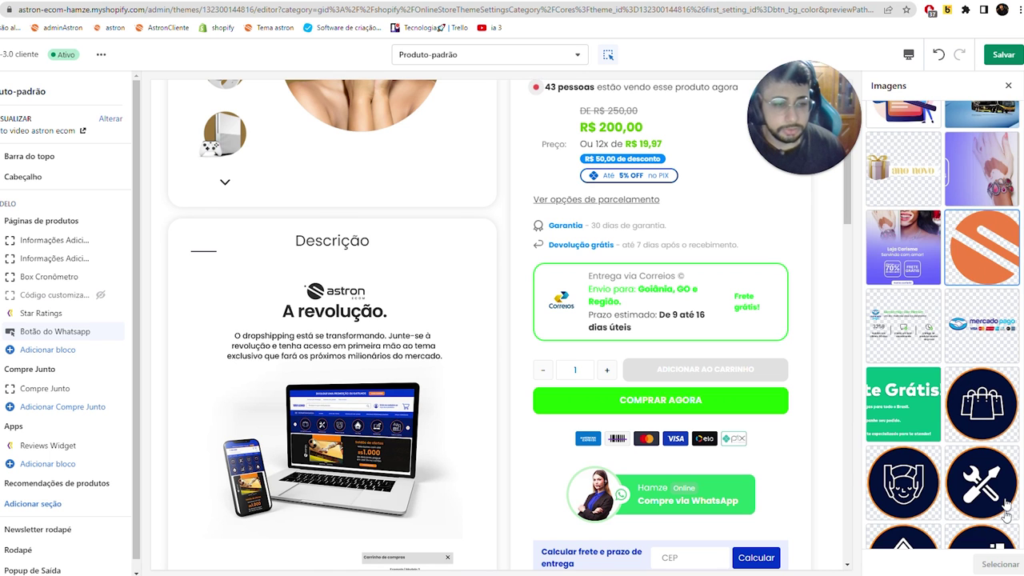
{"action": "left_click", "coordinate": [999, 563]}
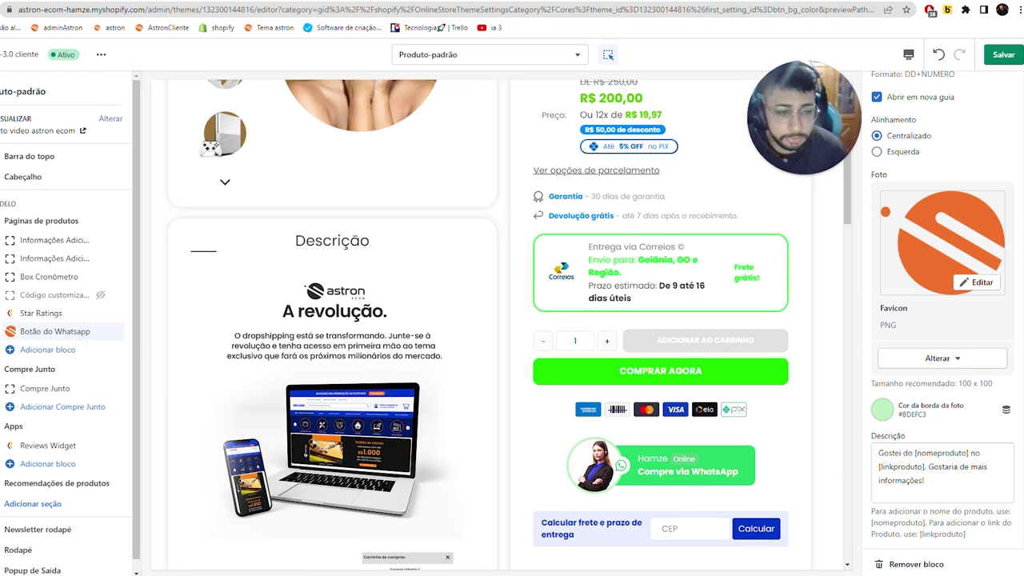
{"action": "left_click_drag", "start_coordinate": [903, 453], "coordinate": [926, 481]}
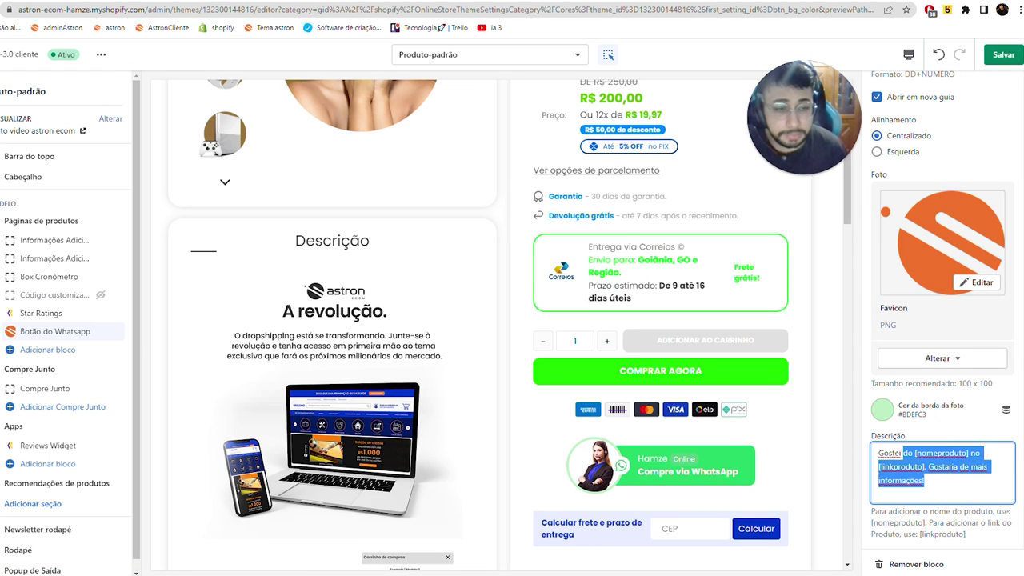
{"action": "left_click", "coordinate": [926, 481]}
{"action": "scroll", "coordinate": [943, 400], "scroll_direction": "up", "scroll_amount": 4}
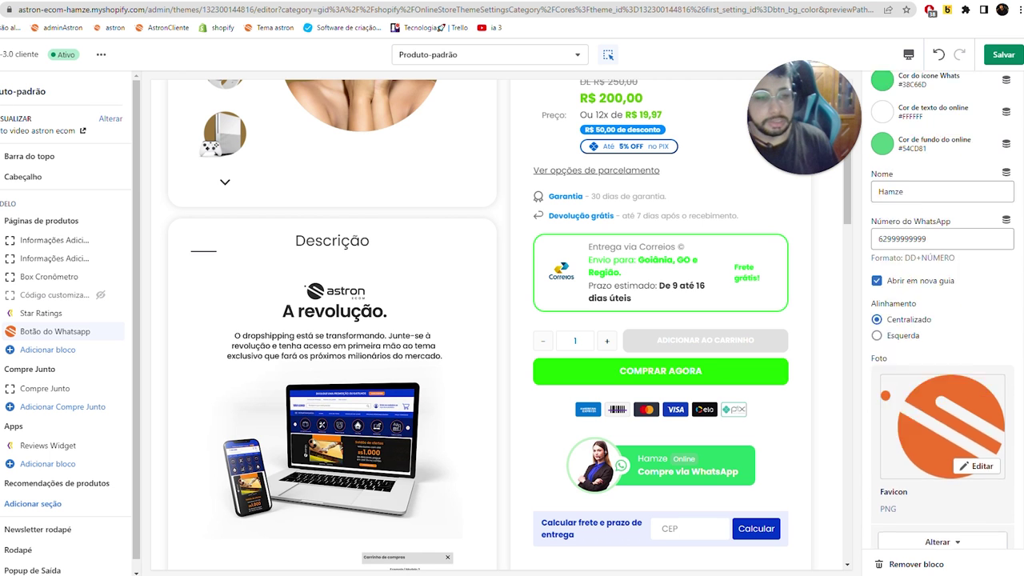
{"action": "key", "text": "ctrl+s"}
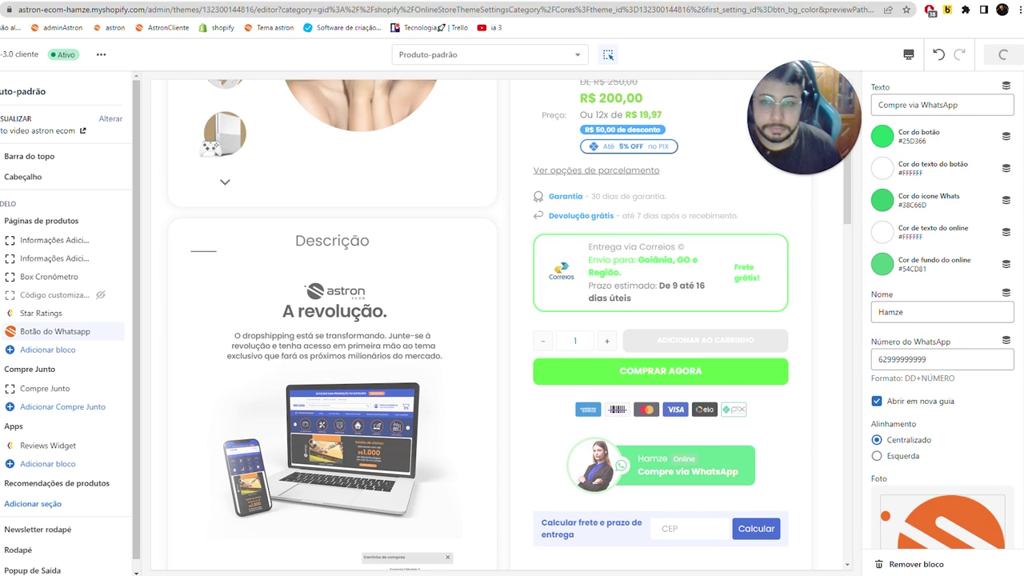
{"action": "key", "text": "ctrl+Tab"}
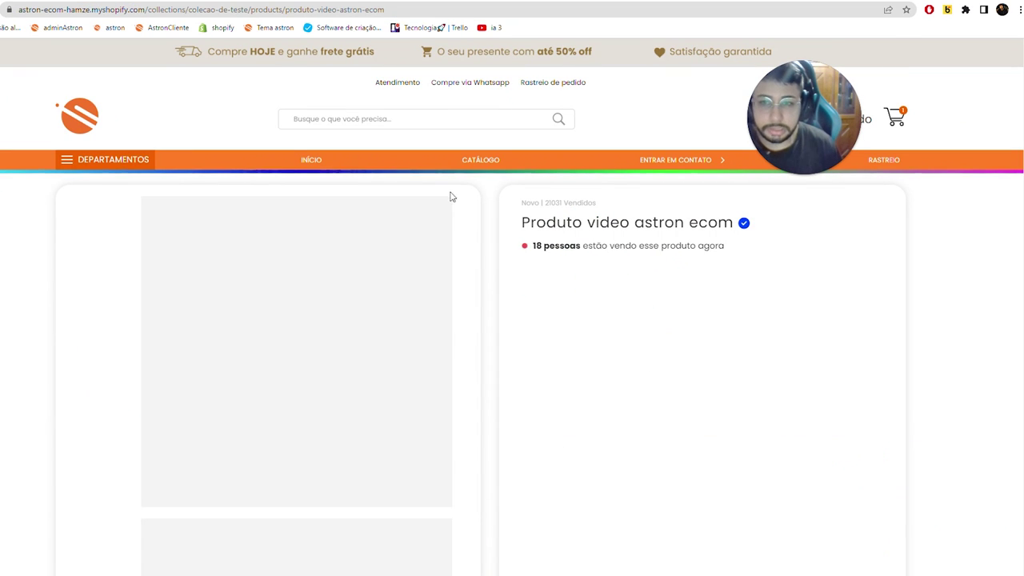
- Scroll the live product page to check the WhatsApp button, then go back to the theme editor
{"action": "scroll", "coordinate": [492, 247], "scroll_direction": "down", "scroll_amount": 3}
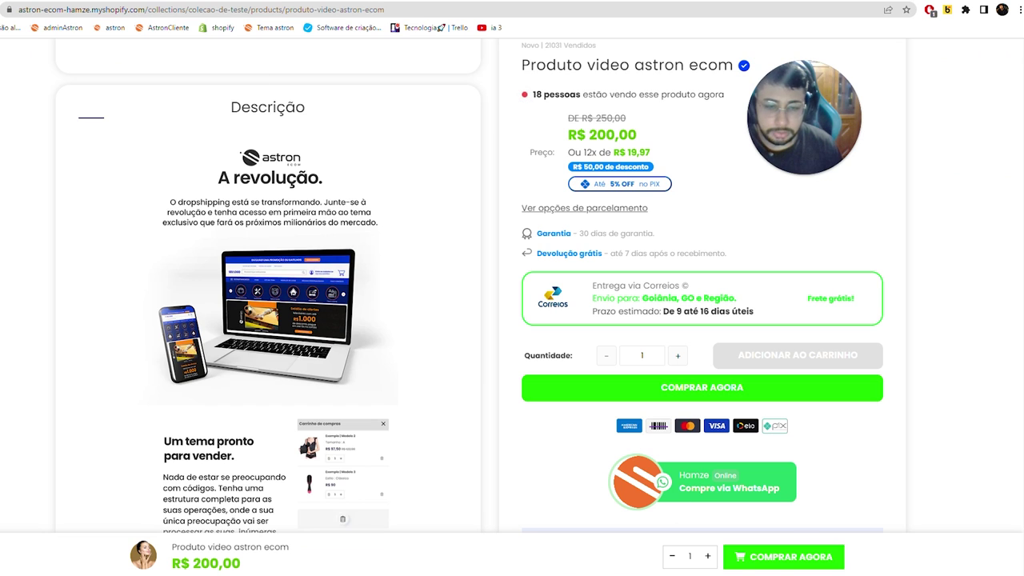
{"action": "key", "text": "alt+Left"}
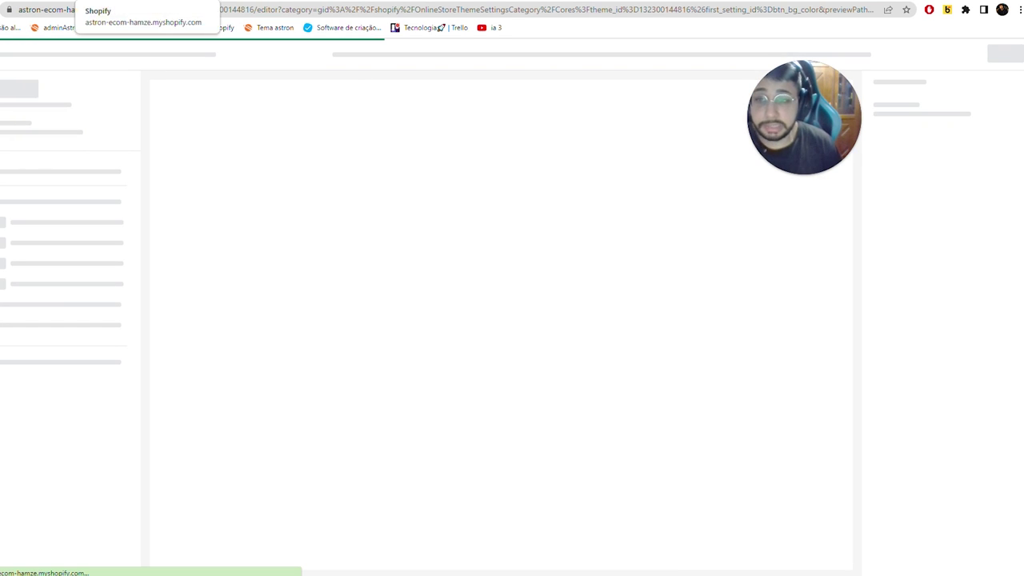
{"action": "key", "text": "ctrl+Tab"}
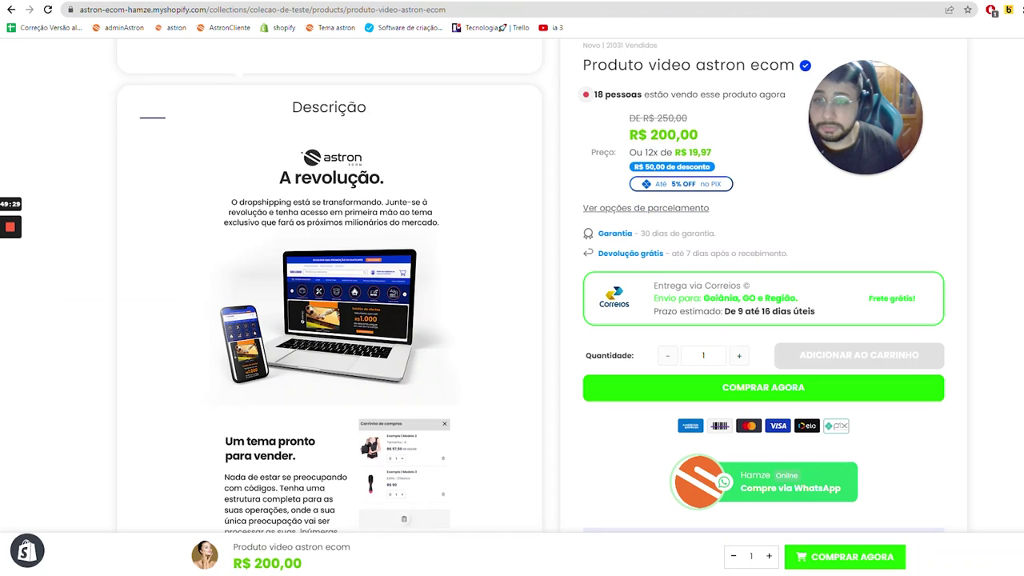
{"action": "key", "text": "ctrl+shift+Tab"}
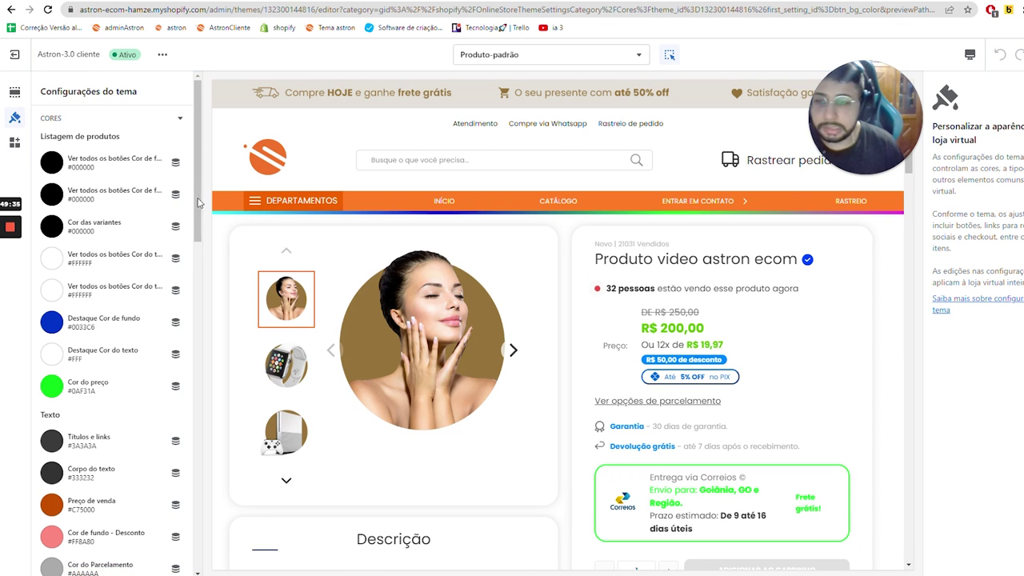
- Set the theme favicon to the orange logo image from the library and save
{"action": "scroll", "coordinate": [128, 241], "scroll_direction": "down", "scroll_amount": 2}
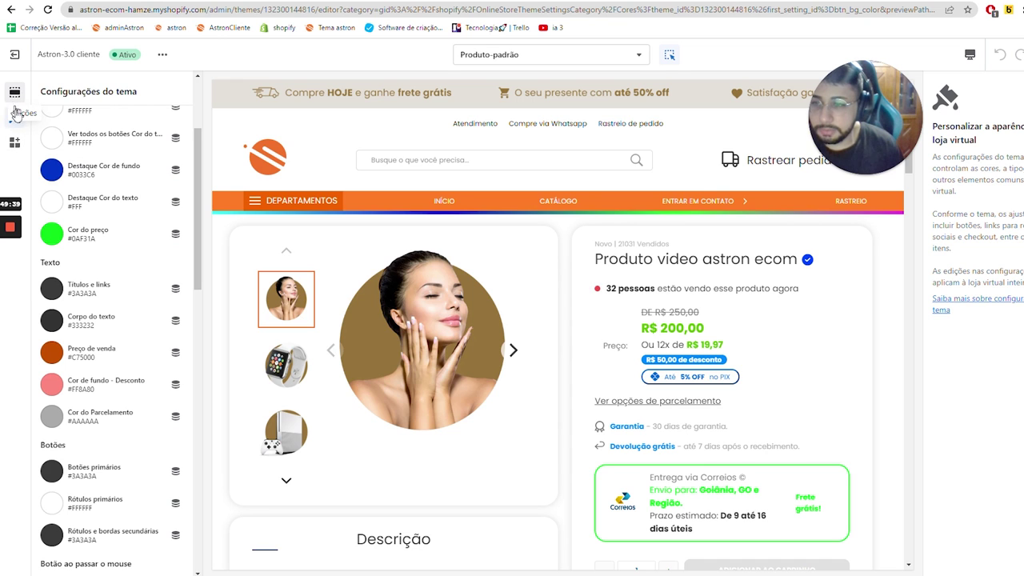
{"action": "left_click", "coordinate": [14, 91]}
{"action": "left_click", "coordinate": [15, 118]}
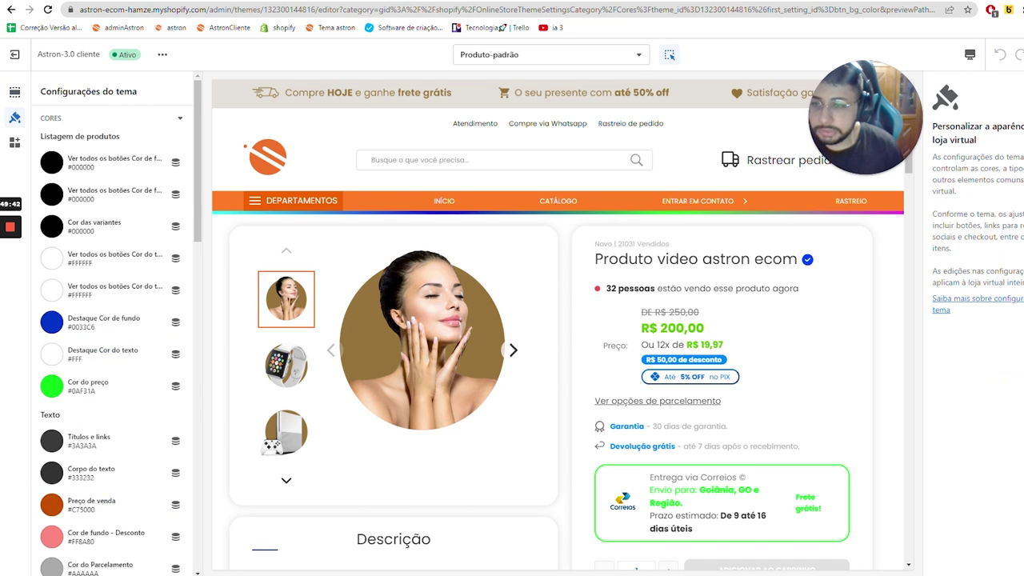
{"action": "scroll", "coordinate": [88, 278], "scroll_direction": "down", "scroll_amount": 8}
{"action": "scroll", "coordinate": [88, 278], "scroll_direction": "down", "scroll_amount": 5}
{"action": "left_click", "coordinate": [80, 231]}
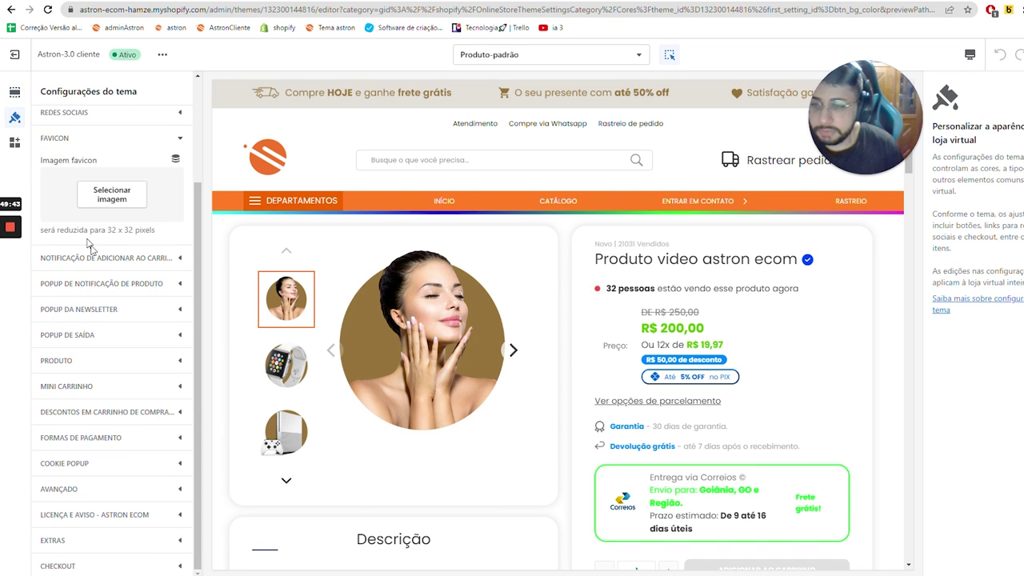
{"action": "left_click", "coordinate": [111, 194]}
{"action": "scroll", "coordinate": [178, 317], "scroll_direction": "down", "scroll_amount": 5}
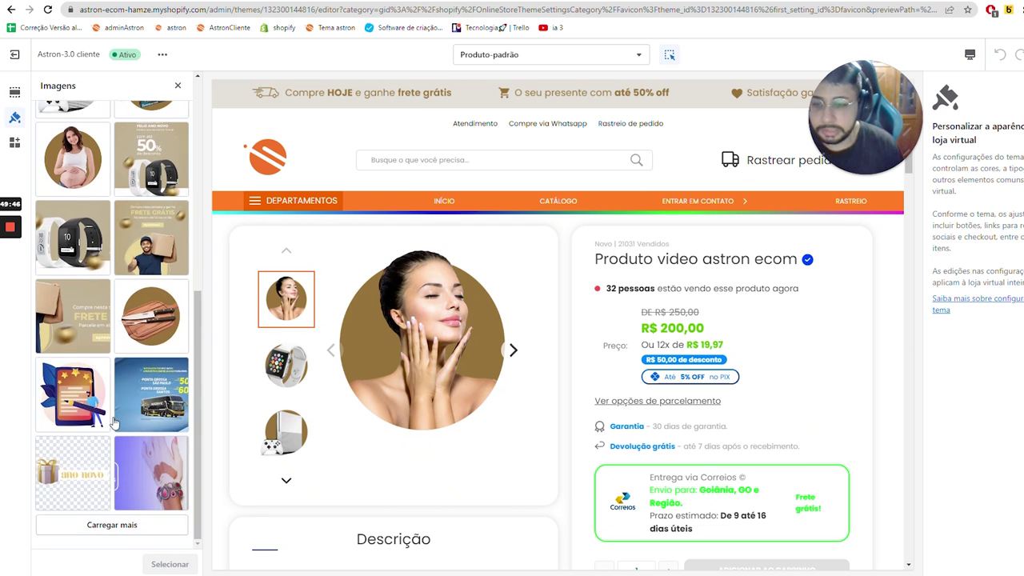
{"action": "left_click", "coordinate": [149, 394]}
{"action": "left_click", "coordinate": [169, 565]}
{"action": "left_click", "coordinate": [1023, 55]}
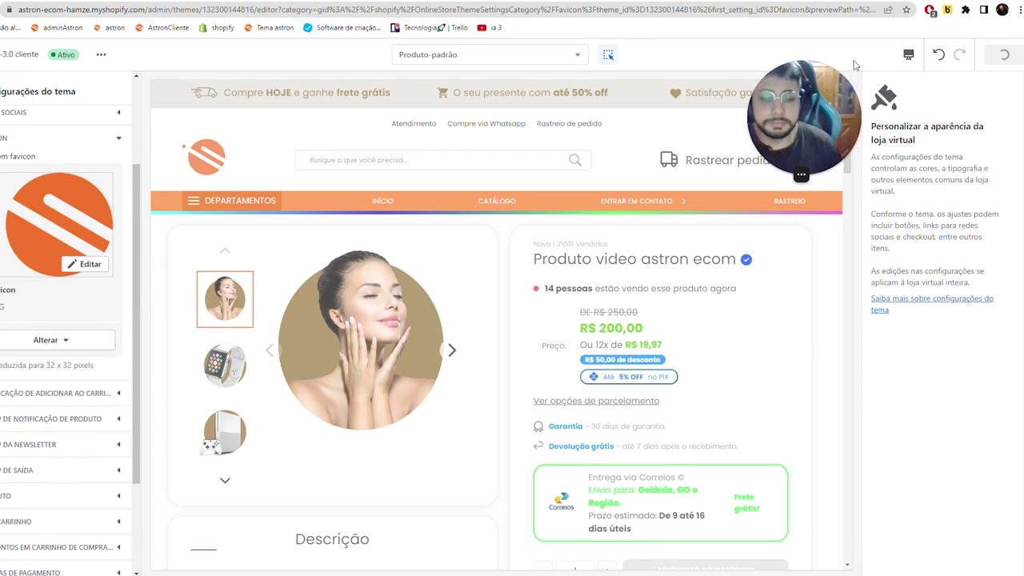
{"action": "scroll", "coordinate": [258, 255], "scroll_direction": "down", "scroll_amount": 3}
- Replace the WhatsApp button photo with the puppy image and save the theme
{"action": "left_click", "coordinate": [15, 92]}
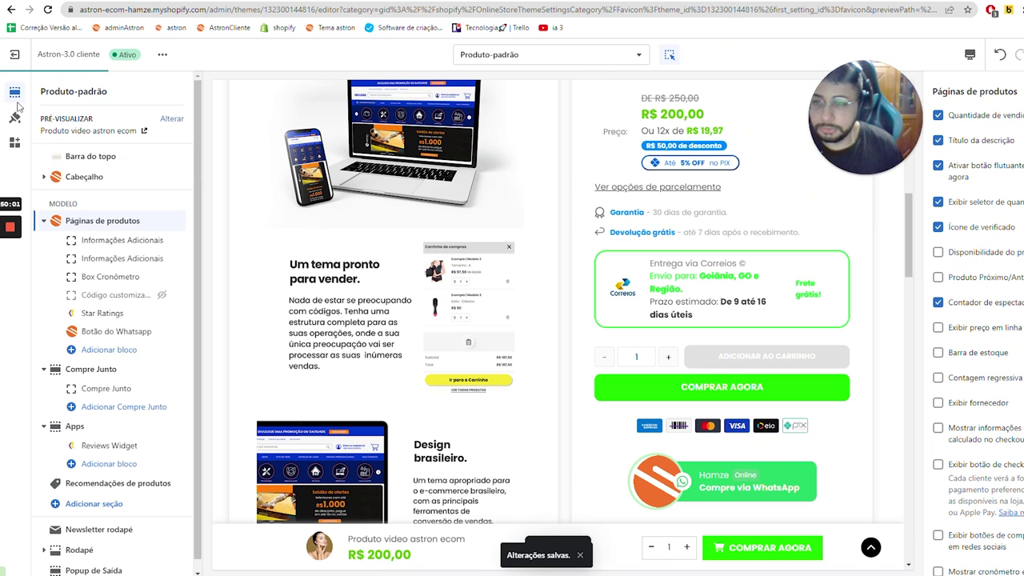
{"action": "left_click", "coordinate": [112, 331]}
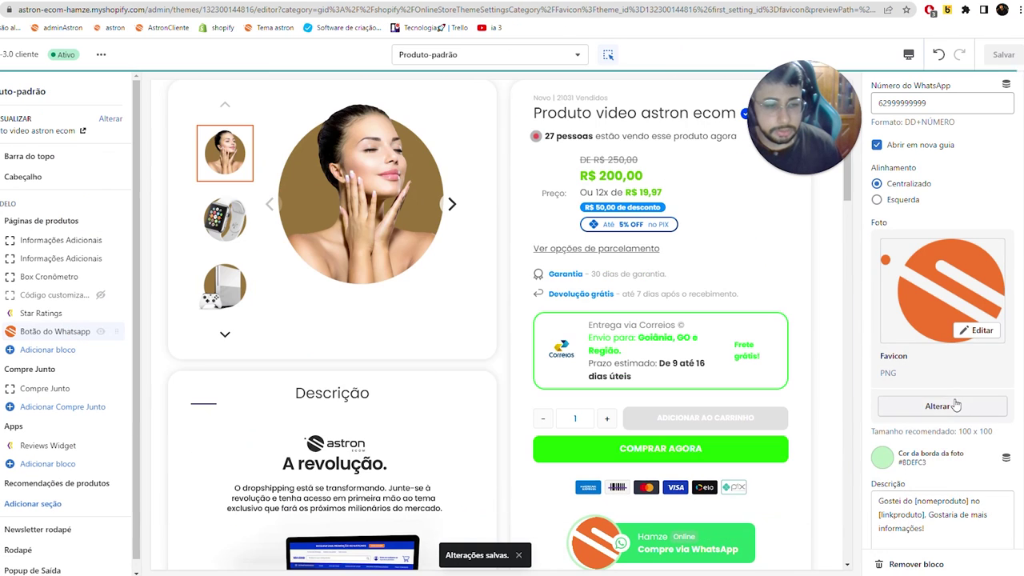
{"action": "left_click", "coordinate": [940, 406]}
{"action": "left_click", "coordinate": [928, 434]}
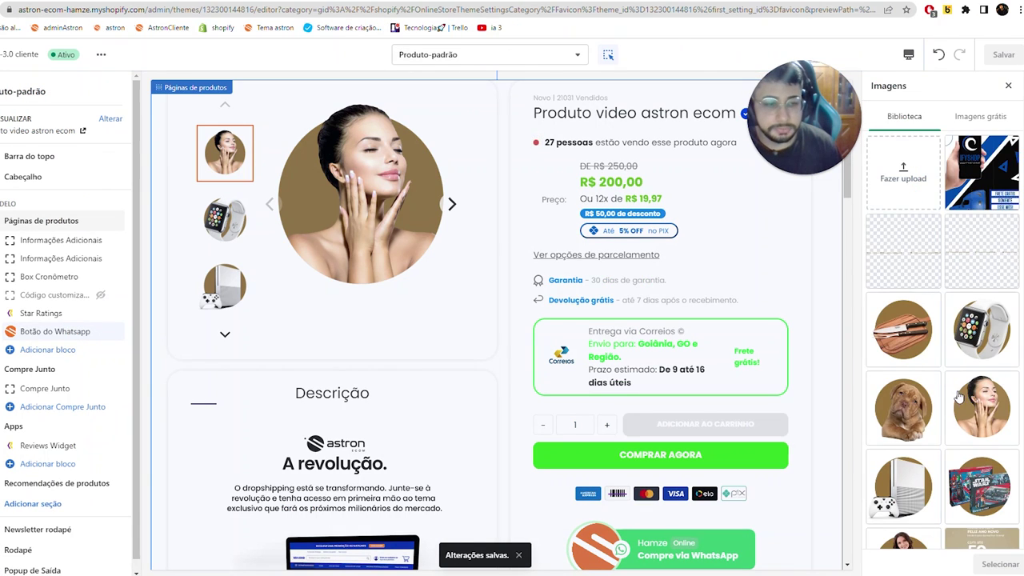
{"action": "scroll", "coordinate": [960, 396], "scroll_direction": "down", "scroll_amount": 5}
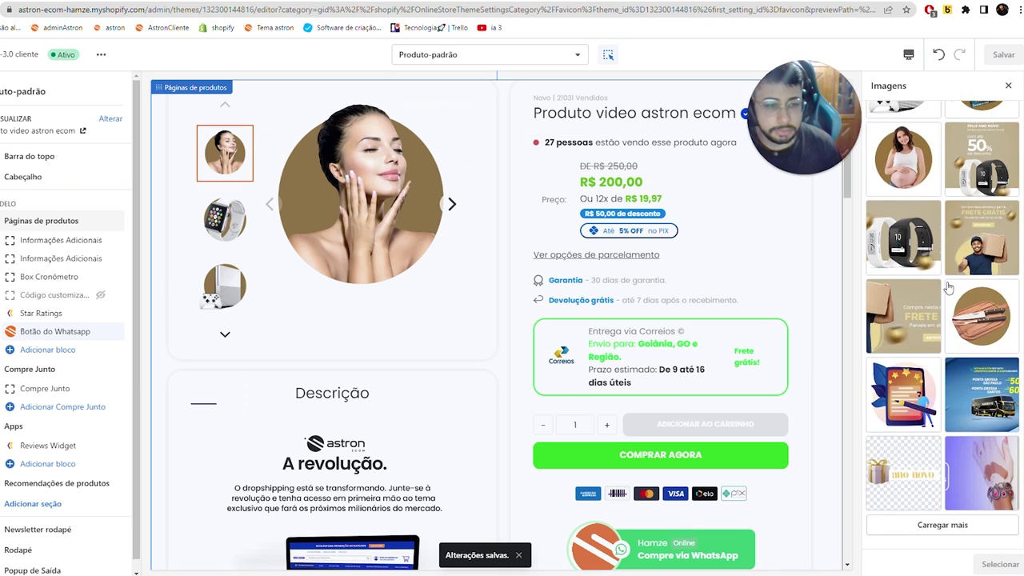
{"action": "scroll", "coordinate": [948, 288], "scroll_direction": "up", "scroll_amount": 5}
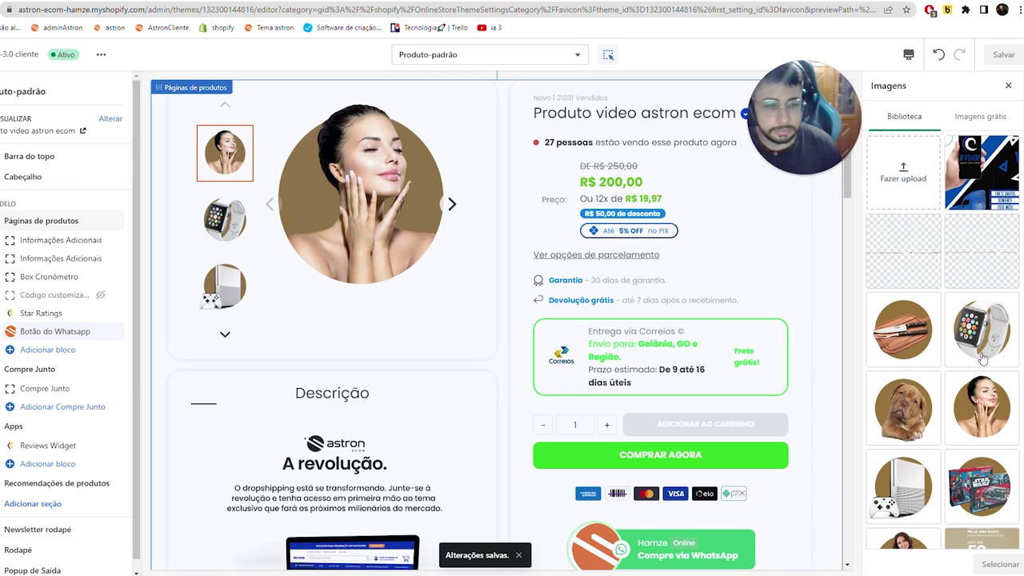
{"action": "left_click", "coordinate": [903, 409]}
{"action": "left_click", "coordinate": [996, 565]}
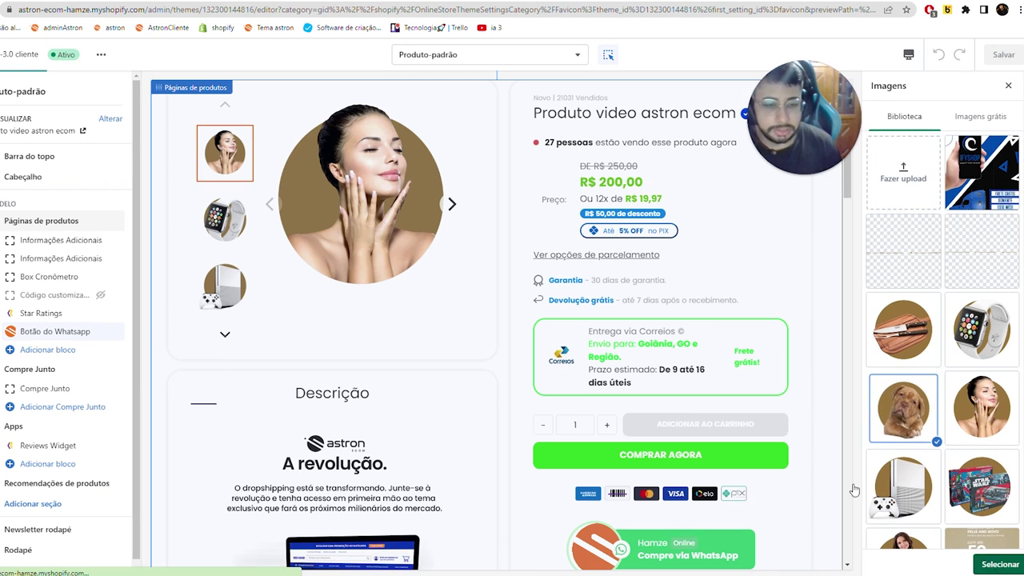
{"action": "left_click", "coordinate": [1002, 56]}
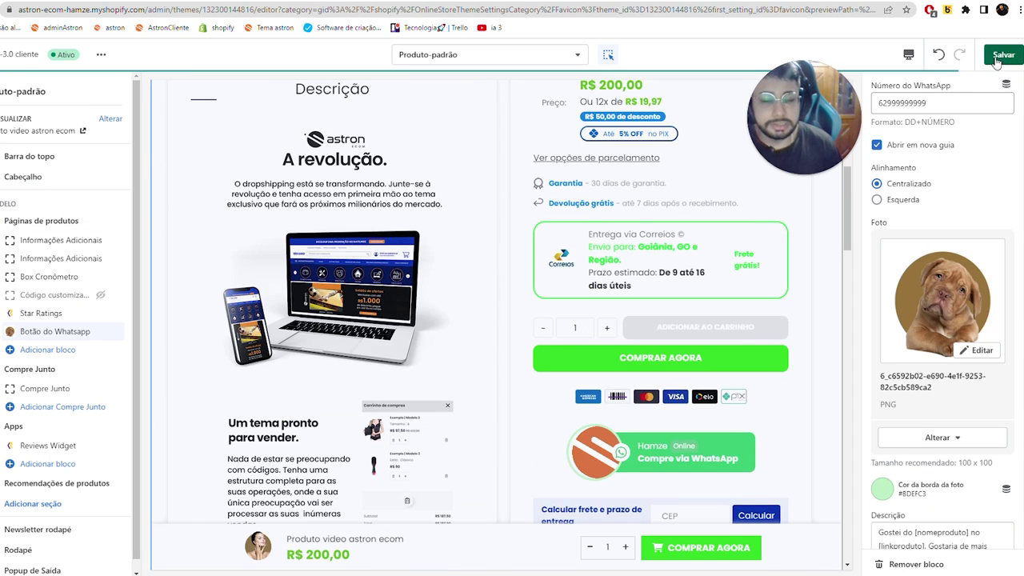
- Reload the live product page to check the new photo, then return to the editor
{"action": "key", "text": "ctrl+Tab"}
{"action": "left_click", "coordinate": [260, 11]}
{"action": "key", "text": "Return"}
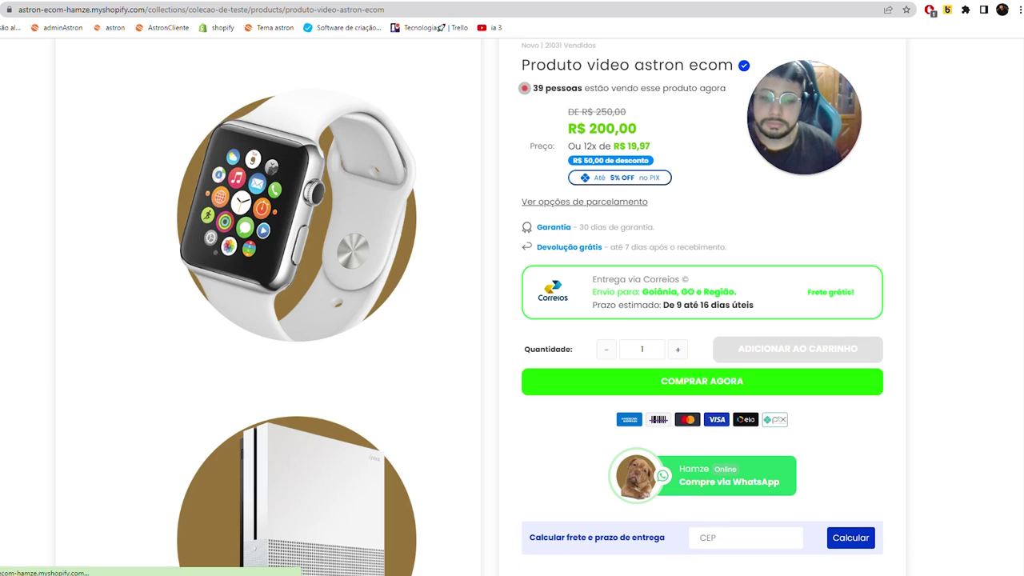
{"action": "key", "text": "ctrl+shift+Tab"}
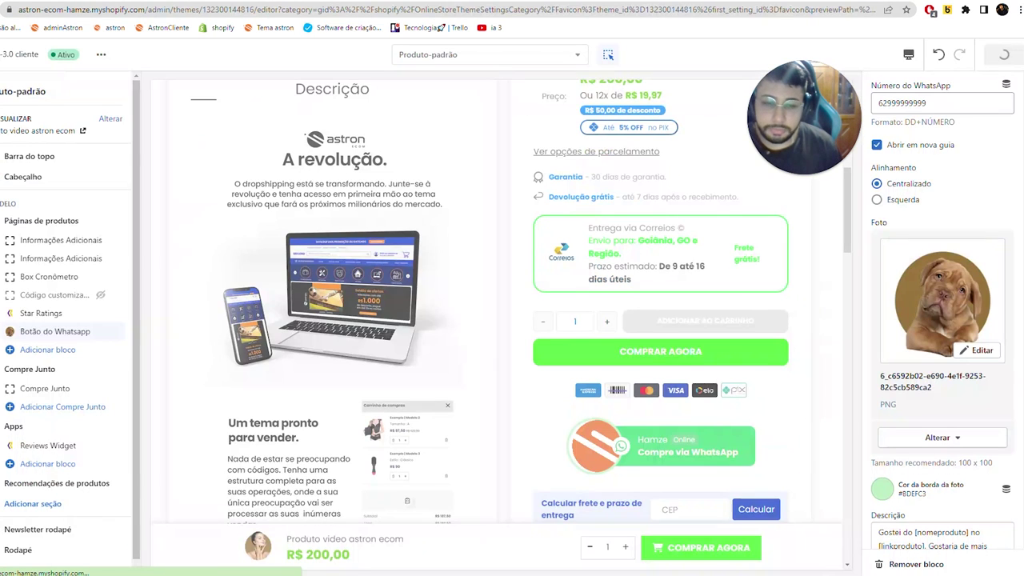
- Swap the WhatsApp button photo for the free-shipping banner and save
{"action": "left_click", "coordinate": [940, 438]}
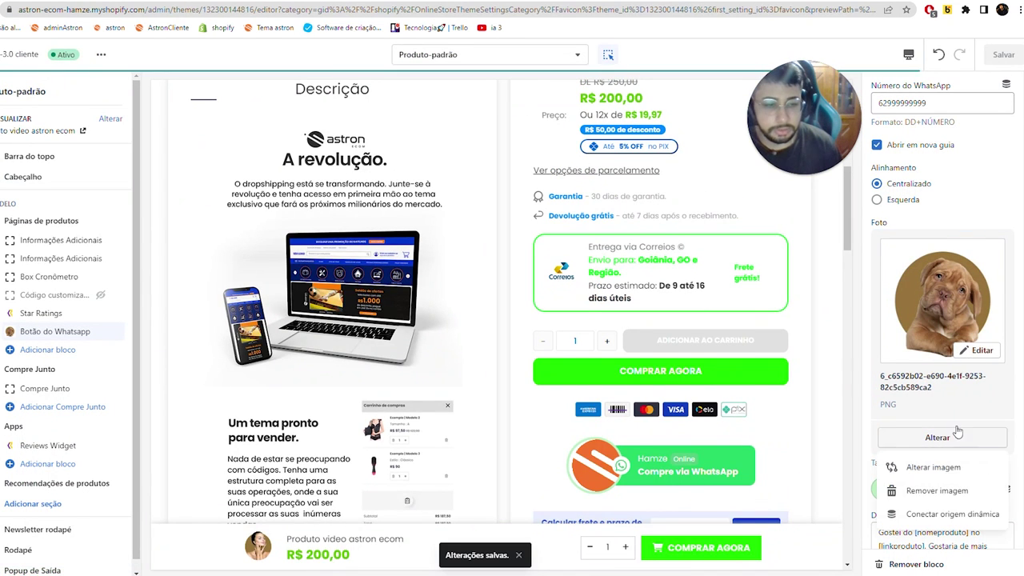
{"action": "left_click", "coordinate": [937, 467]}
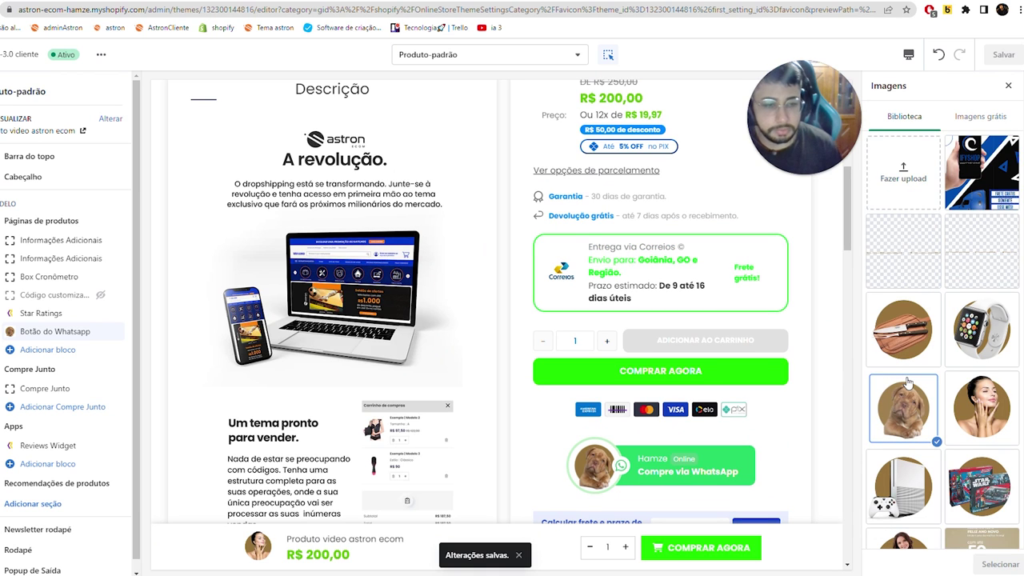
{"action": "scroll", "coordinate": [935, 380], "scroll_direction": "down", "scroll_amount": 4}
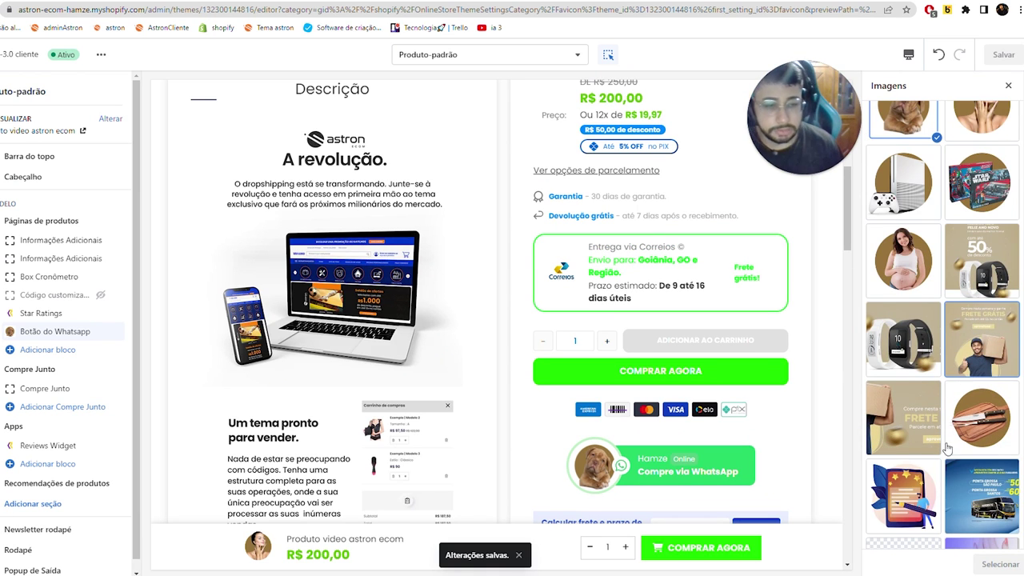
{"action": "left_click", "coordinate": [1000, 564]}
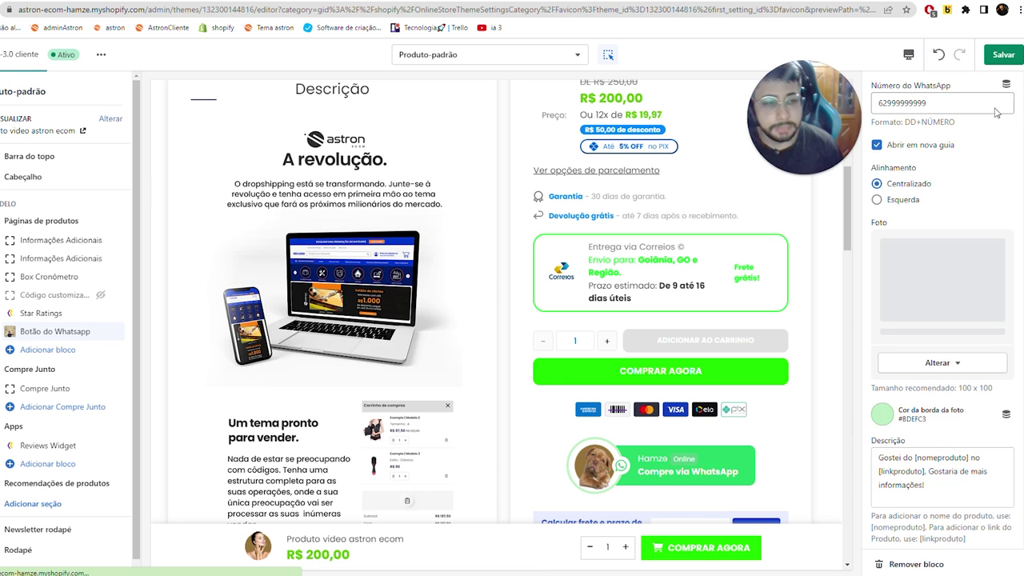
{"action": "left_click", "coordinate": [1003, 55]}
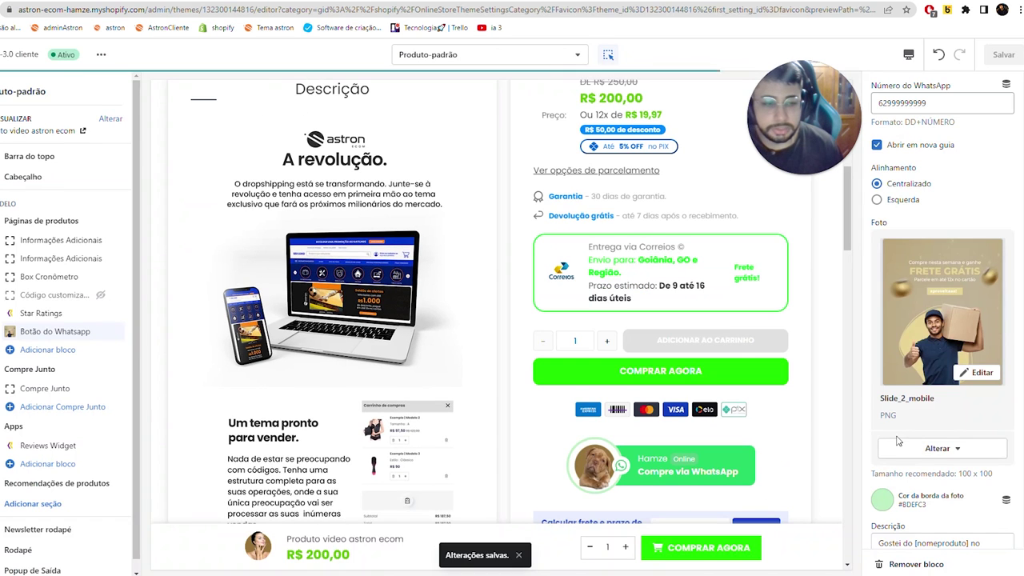
- Remove the button photo and put the puppy image back
{"action": "left_click", "coordinate": [920, 449]}
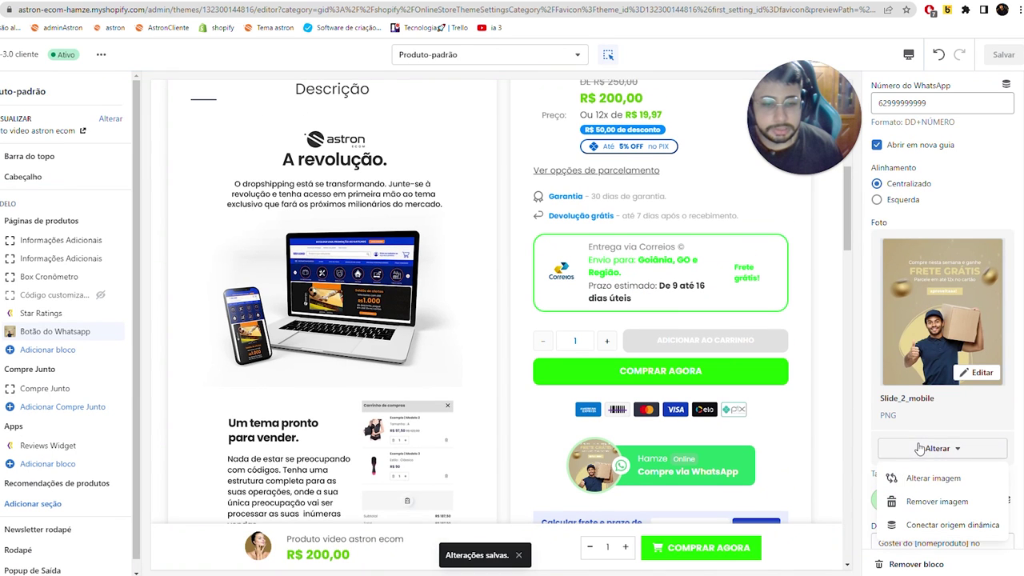
{"action": "left_click", "coordinate": [932, 501]}
{"action": "left_click", "coordinate": [954, 346]}
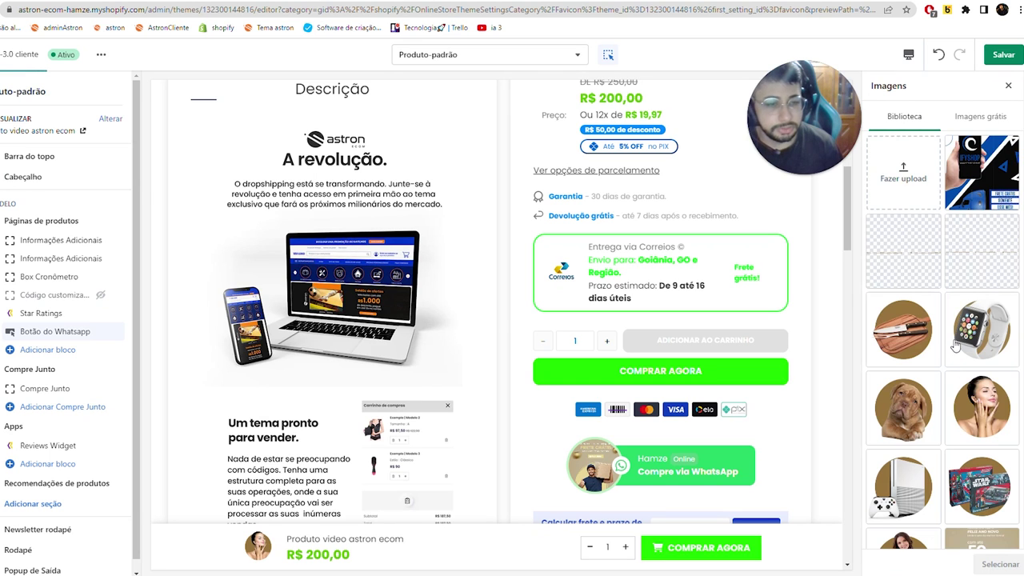
{"action": "left_click", "coordinate": [905, 408]}
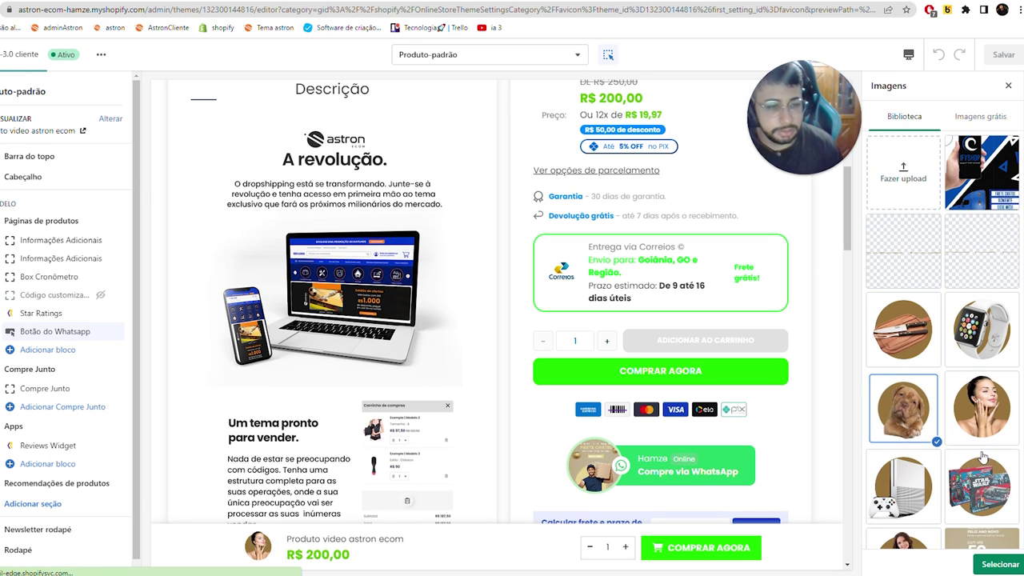
{"action": "left_click", "coordinate": [1000, 564]}
- Replace the button photo with the Xbox console image from the library
{"action": "left_click", "coordinate": [937, 525]}
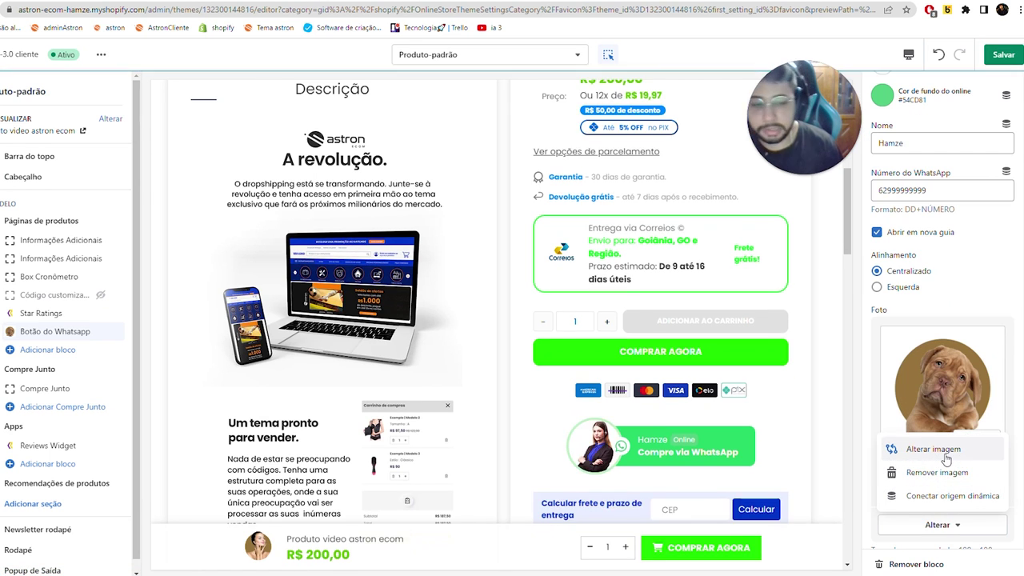
{"action": "left_click", "coordinate": [928, 449]}
{"action": "scroll", "coordinate": [949, 391], "scroll_direction": "down", "scroll_amount": 3}
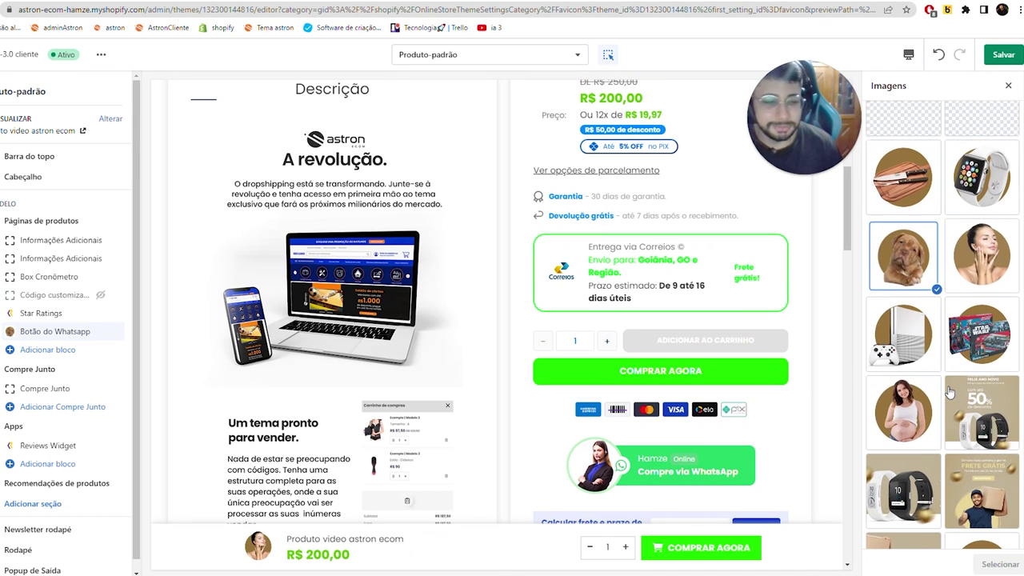
{"action": "scroll", "coordinate": [960, 368], "scroll_direction": "up", "scroll_amount": 3}
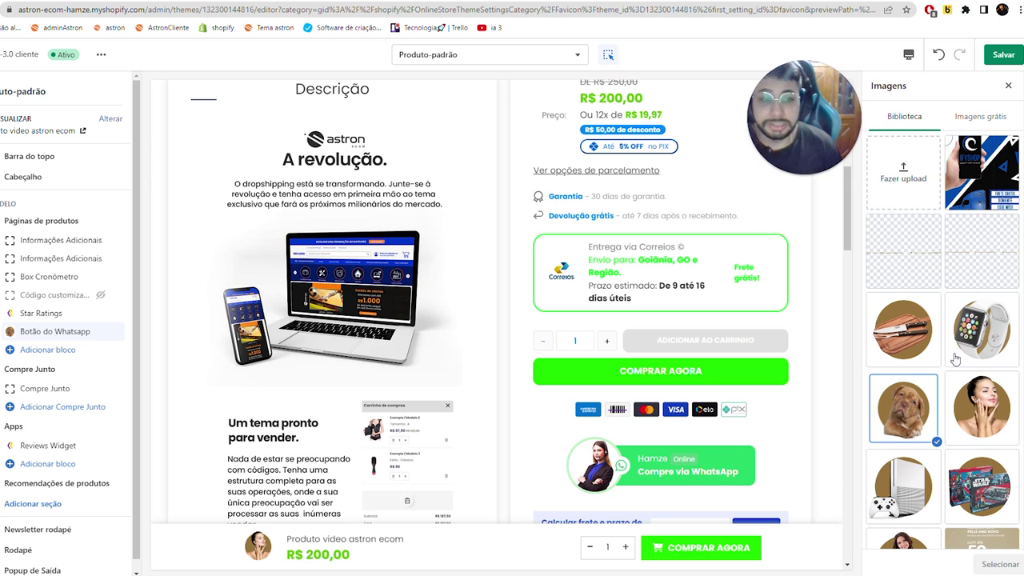
{"action": "scroll", "coordinate": [944, 368], "scroll_direction": "down", "scroll_amount": 6}
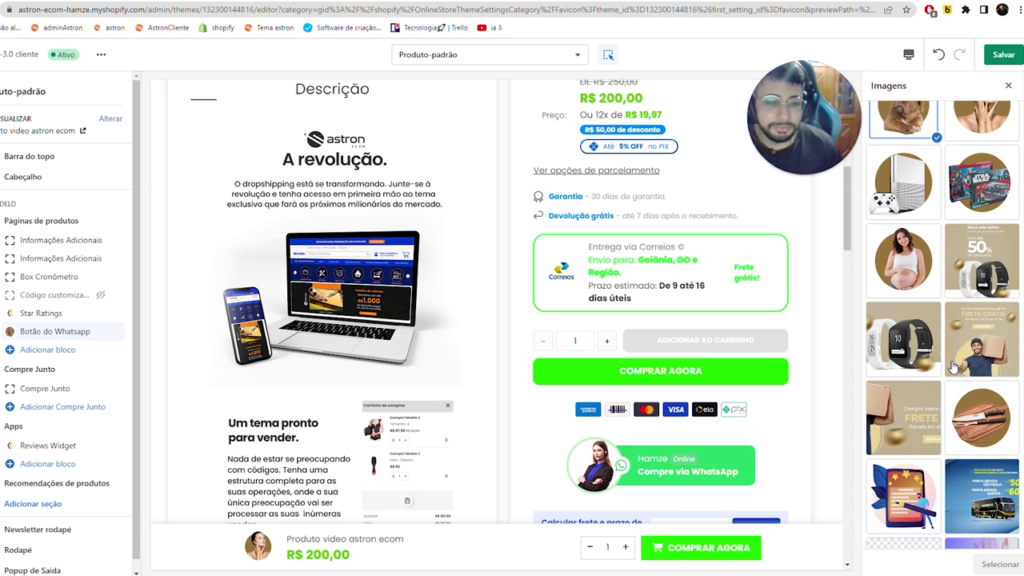
{"action": "scroll", "coordinate": [941, 387], "scroll_direction": "down", "scroll_amount": 2}
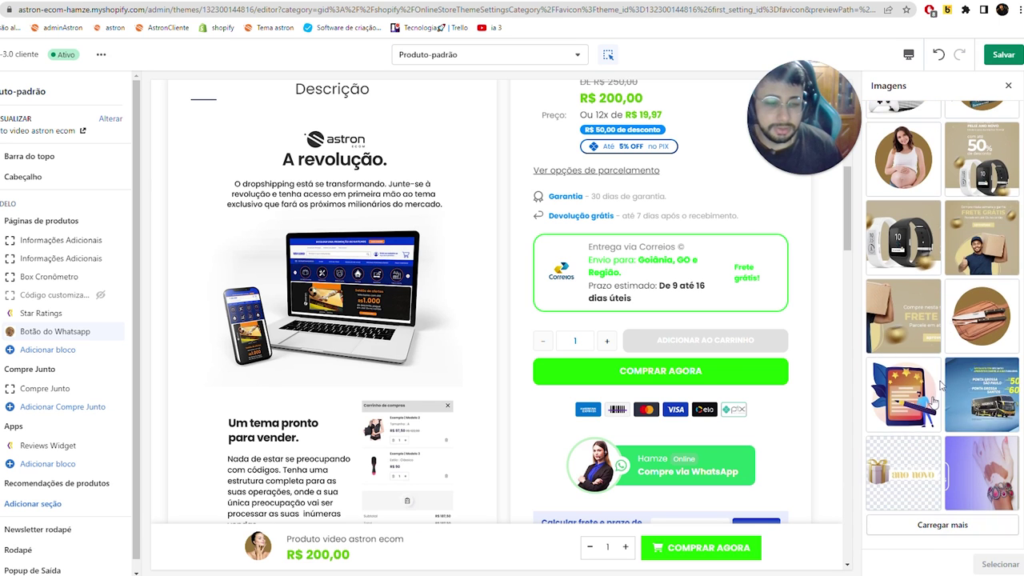
{"action": "left_click", "coordinate": [928, 524]}
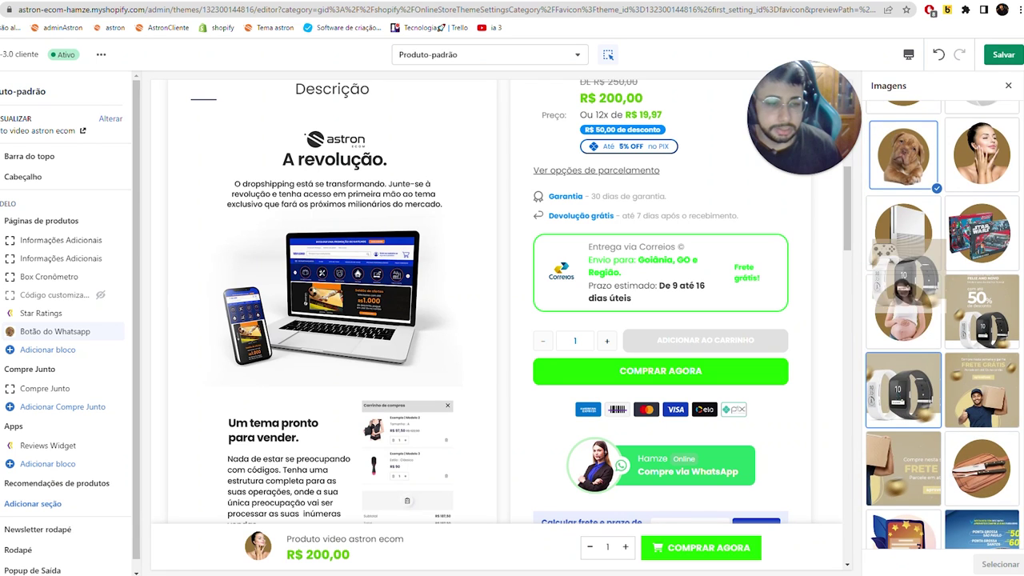
{"action": "left_click", "coordinate": [908, 240]}
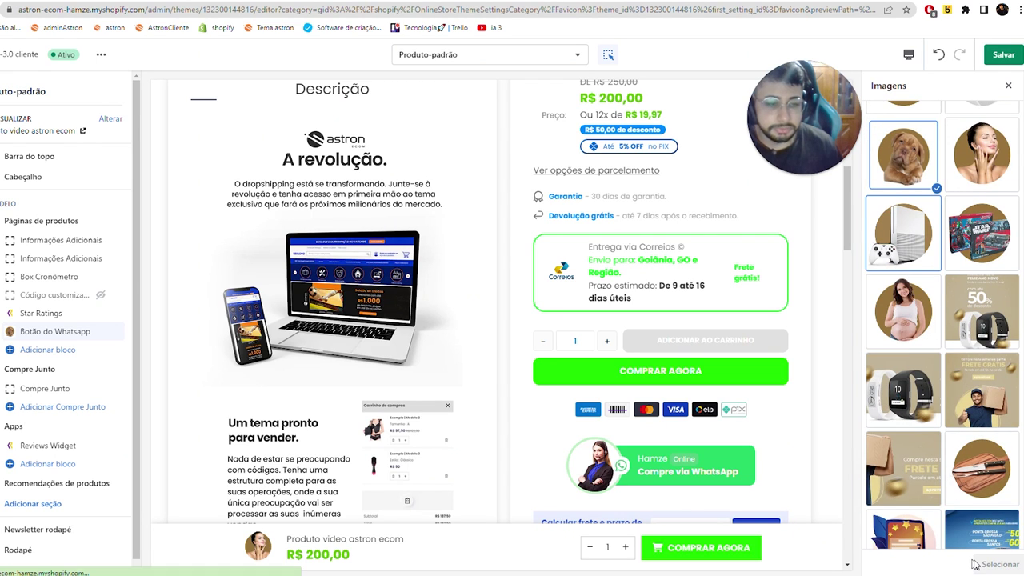
{"action": "left_click", "coordinate": [994, 565]}
{"action": "scroll", "coordinate": [956, 372], "scroll_direction": "down", "scroll_amount": 4}
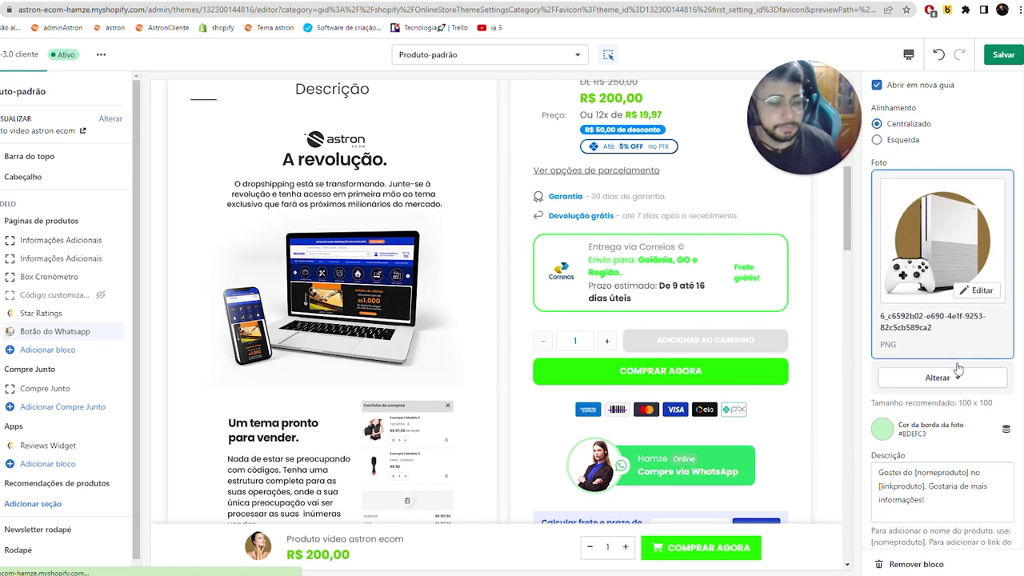
{"action": "scroll", "coordinate": [960, 373], "scroll_direction": "up", "scroll_amount": 5}
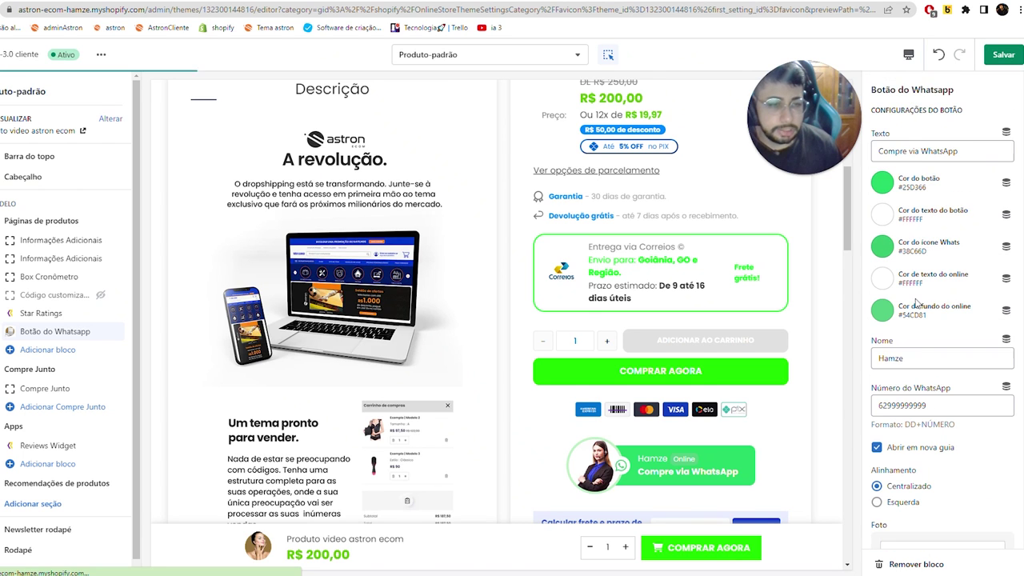
- Make the button dark blue #0033C6 with an orange icon, save, and reload the editor
{"action": "left_click", "coordinate": [883, 185]}
{"action": "left_click", "coordinate": [920, 350]}
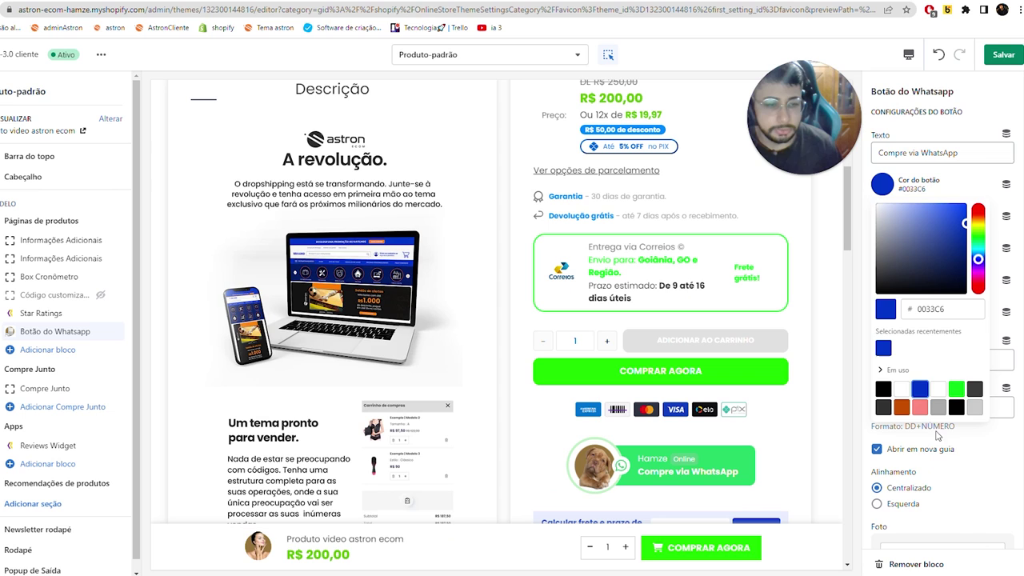
{"action": "left_click", "coordinate": [979, 461]}
{"action": "left_click", "coordinate": [882, 248]}
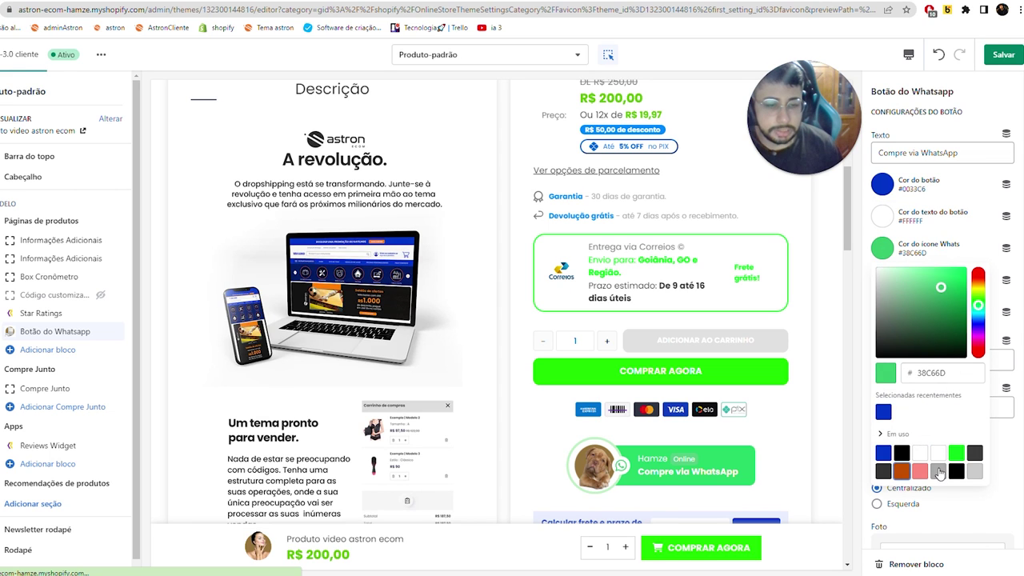
{"action": "left_click", "coordinate": [902, 471]}
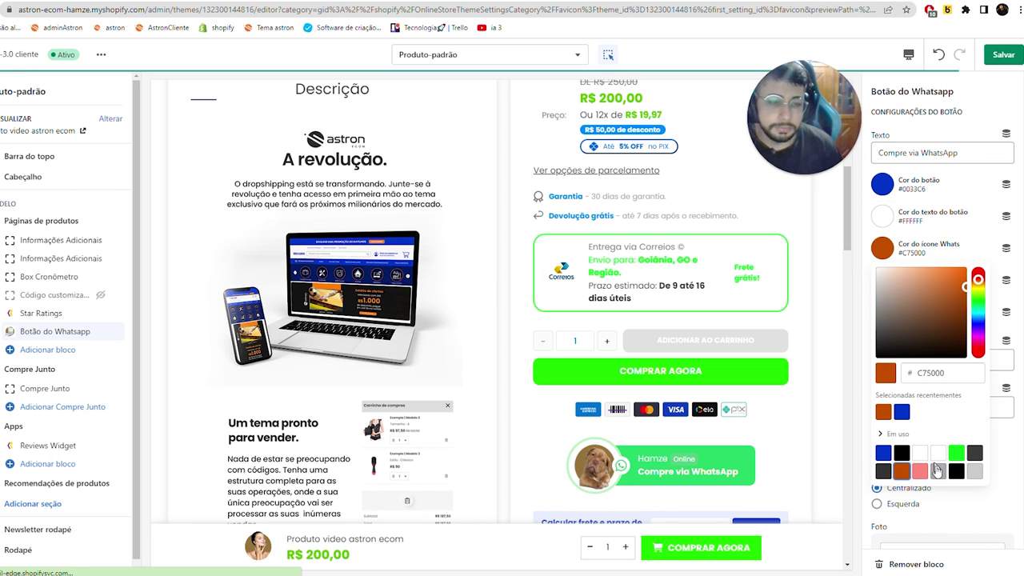
{"action": "left_click", "coordinate": [957, 497]}
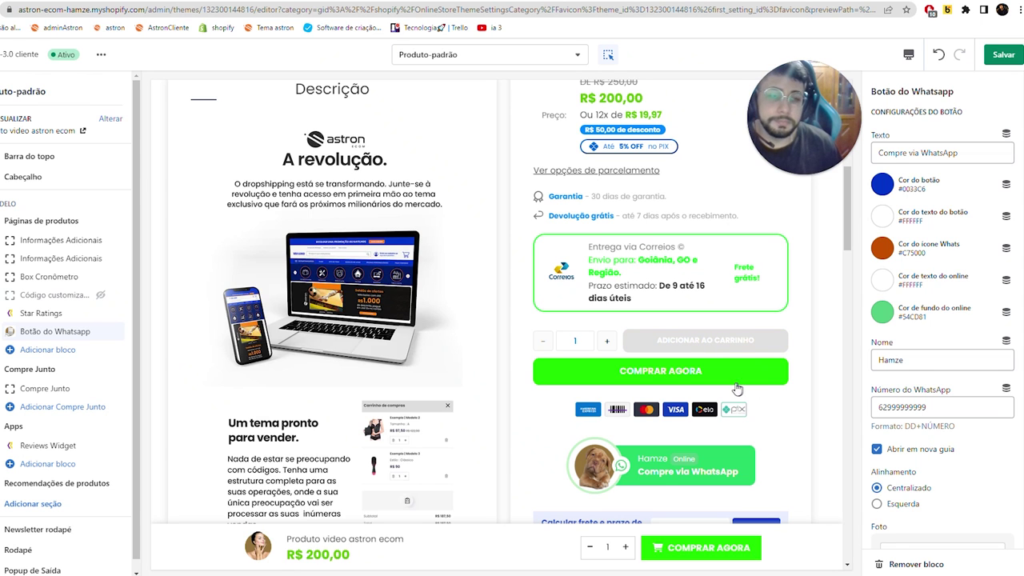
{"action": "scroll", "coordinate": [737, 389], "scroll_direction": "up", "scroll_amount": 2}
{"action": "left_click", "coordinate": [1003, 55]}
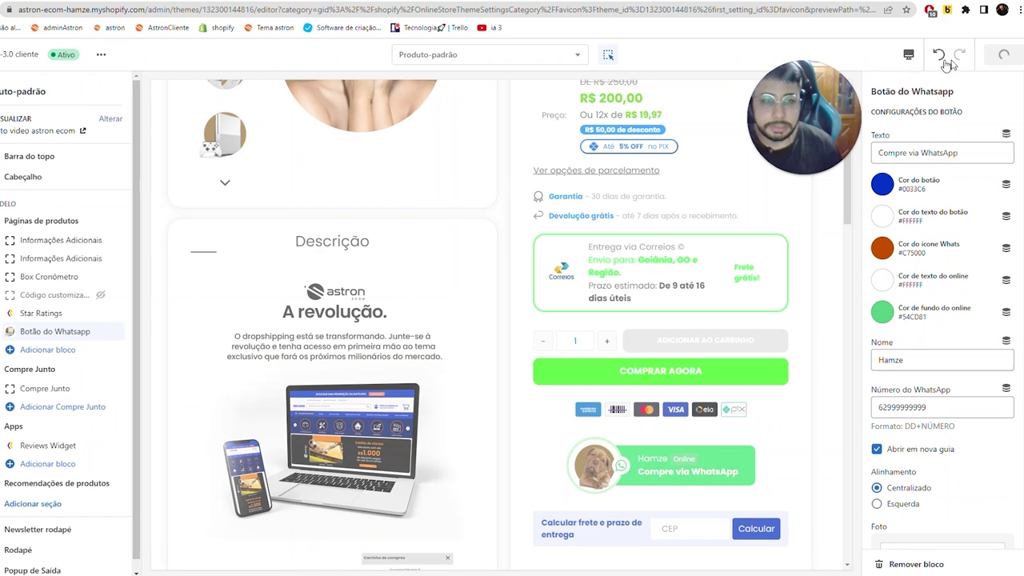
{"action": "left_click", "coordinate": [579, 16]}
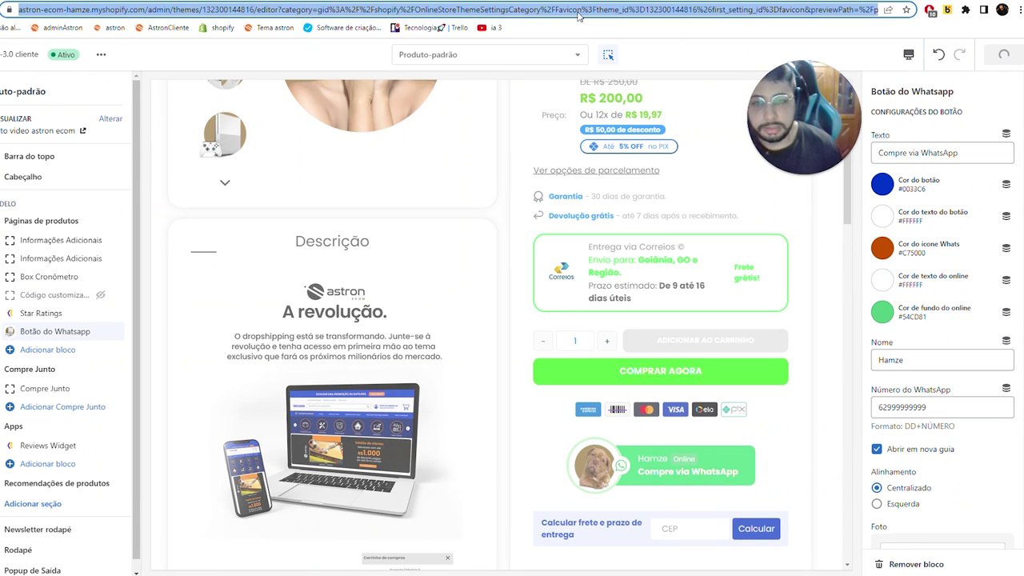
{"action": "key", "text": "Return"}
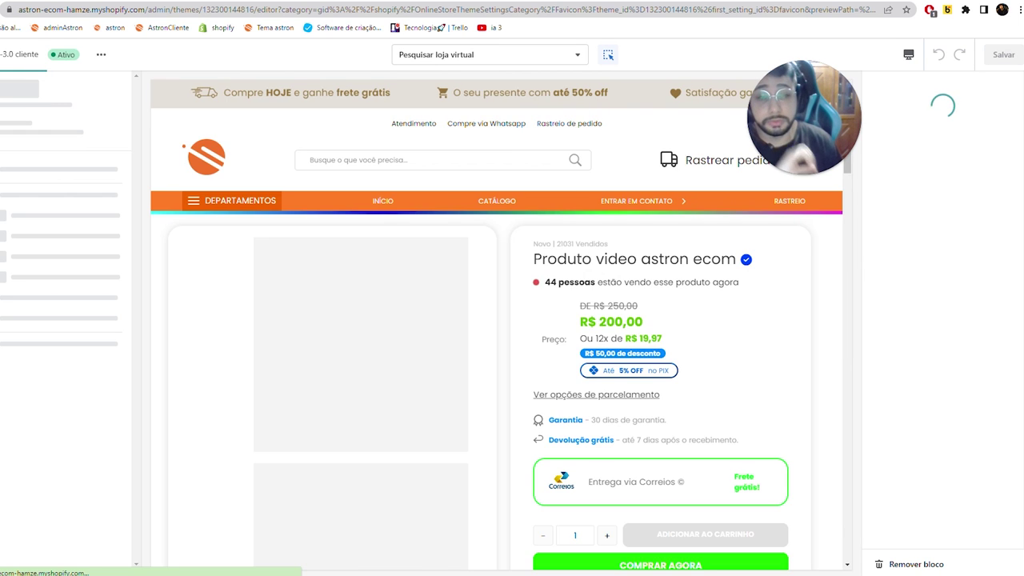
- Change the WhatsApp icon colour to bright green #0AF31A and save
{"action": "scroll", "coordinate": [469, 216], "scroll_direction": "down", "scroll_amount": 8}
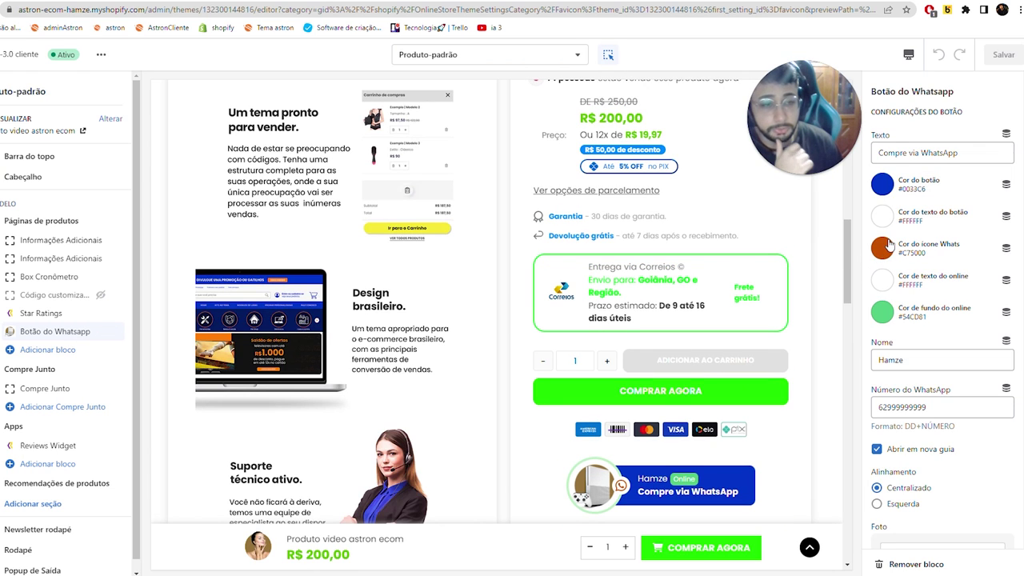
{"action": "left_click", "coordinate": [882, 247]}
{"action": "left_click", "coordinate": [957, 201]}
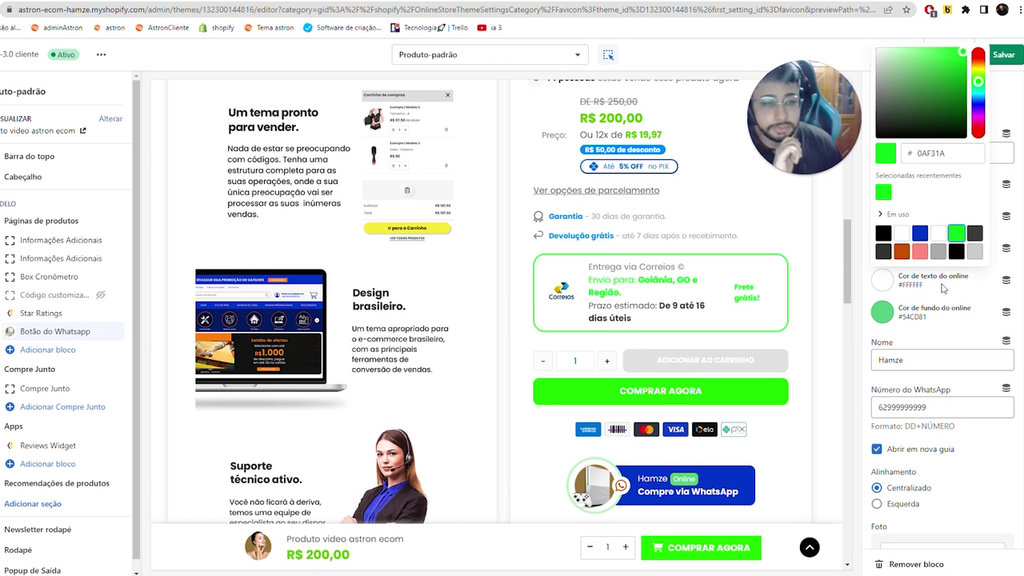
{"action": "left_click", "coordinate": [882, 280]}
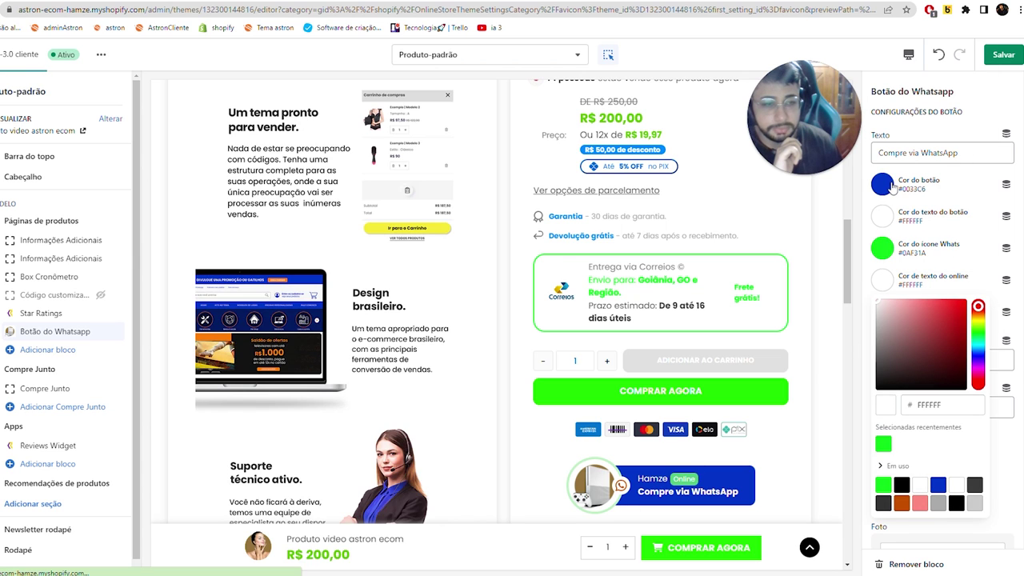
{"action": "left_click", "coordinate": [941, 204]}
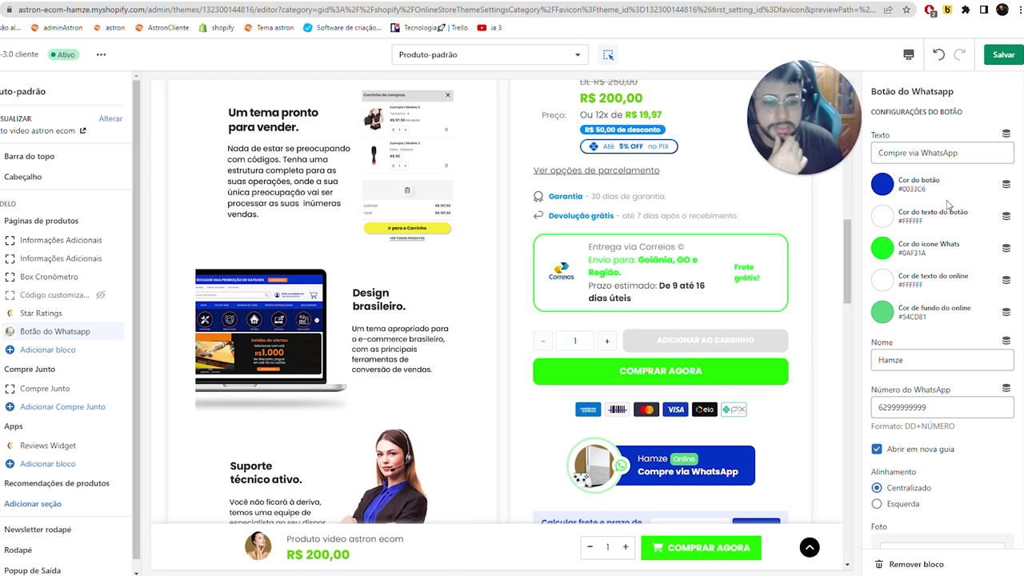
{"action": "scroll", "coordinate": [732, 298], "scroll_direction": "down", "scroll_amount": 2}
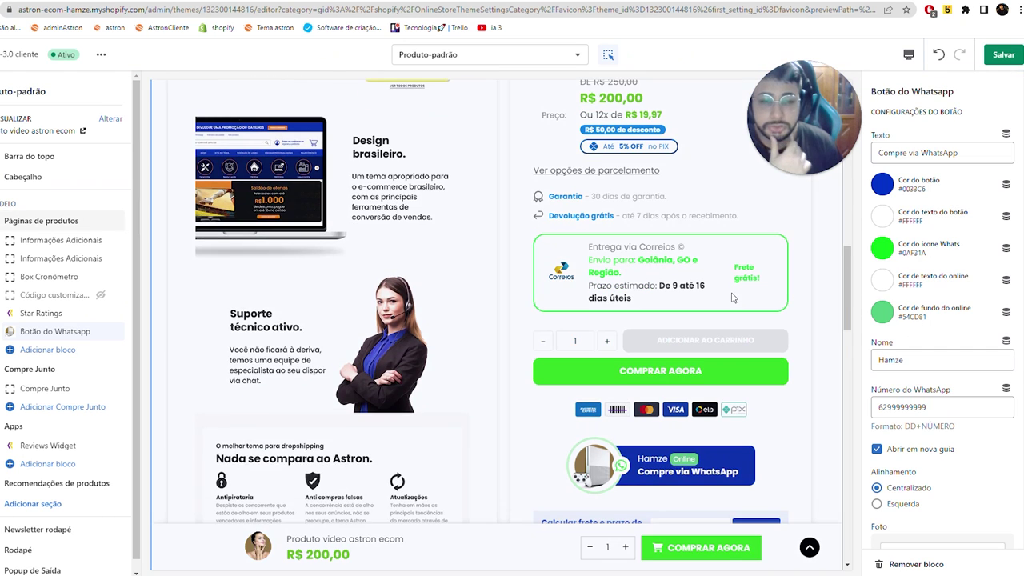
{"action": "left_click", "coordinate": [1003, 55]}
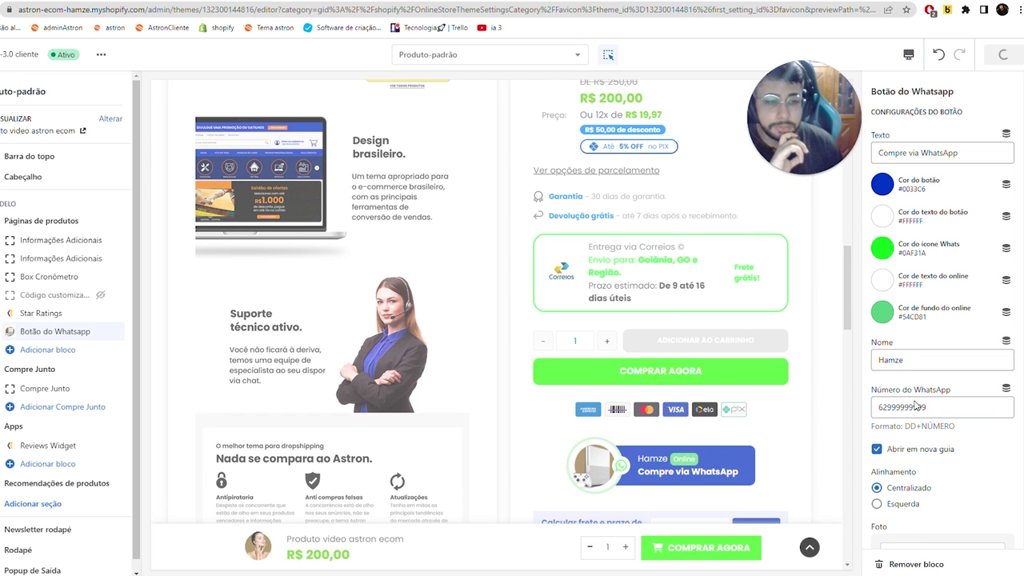
{"action": "scroll", "coordinate": [916, 405], "scroll_direction": "down", "scroll_amount": 5}
{"action": "left_click", "coordinate": [383, 38]}
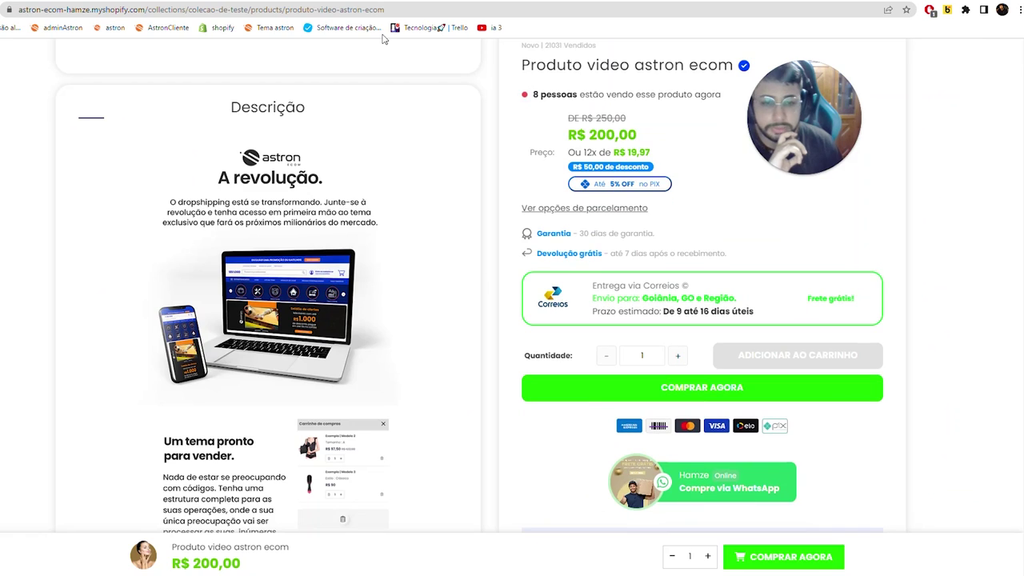
{"action": "left_click", "coordinate": [367, 11]}
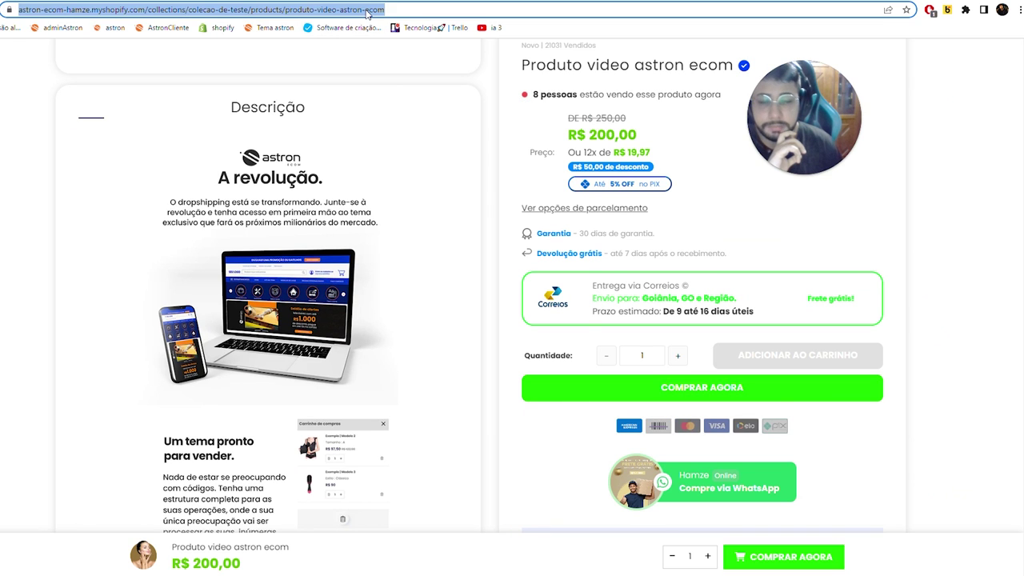
{"action": "key", "text": "Return"}
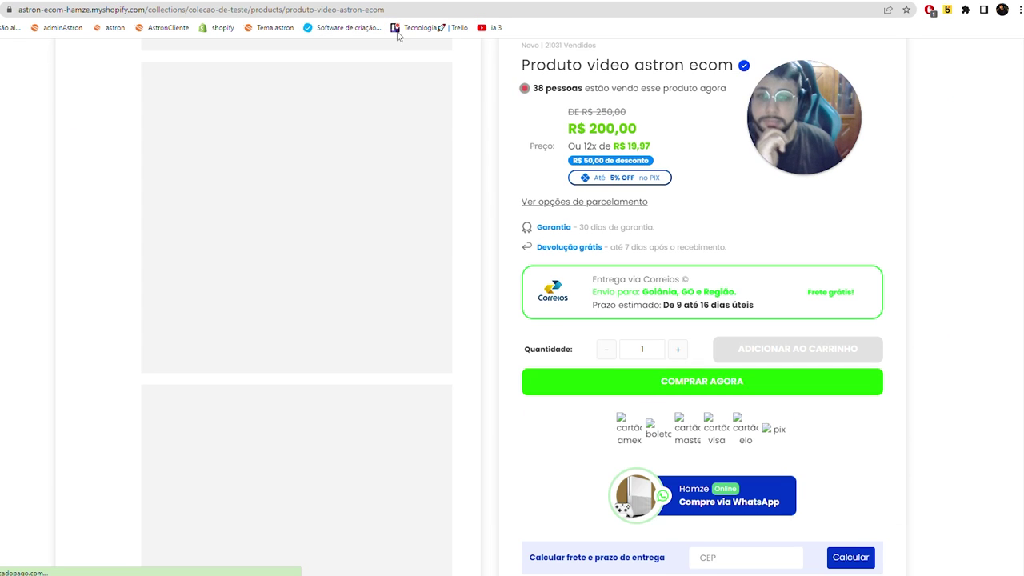
{"action": "left_click", "coordinate": [679, 479]}
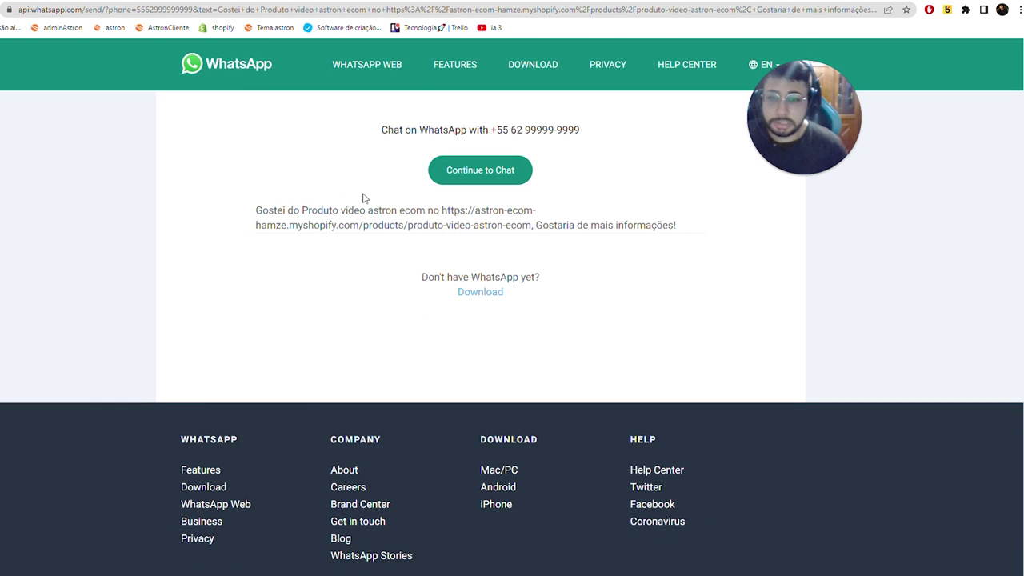
{"action": "triple_click", "coordinate": [349, 194]}
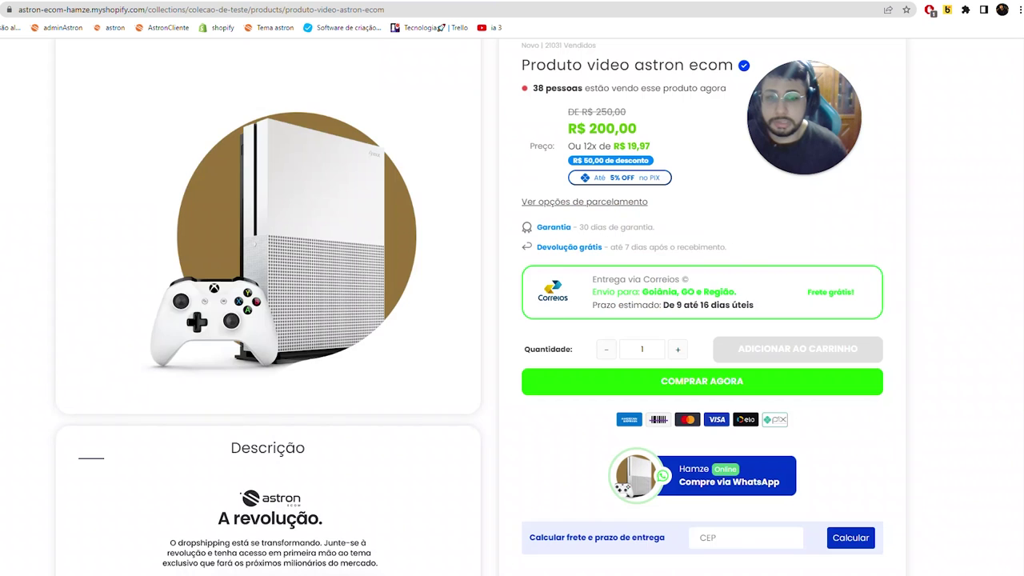
{"action": "scroll", "coordinate": [269, 265], "scroll_direction": "down", "scroll_amount": 5}
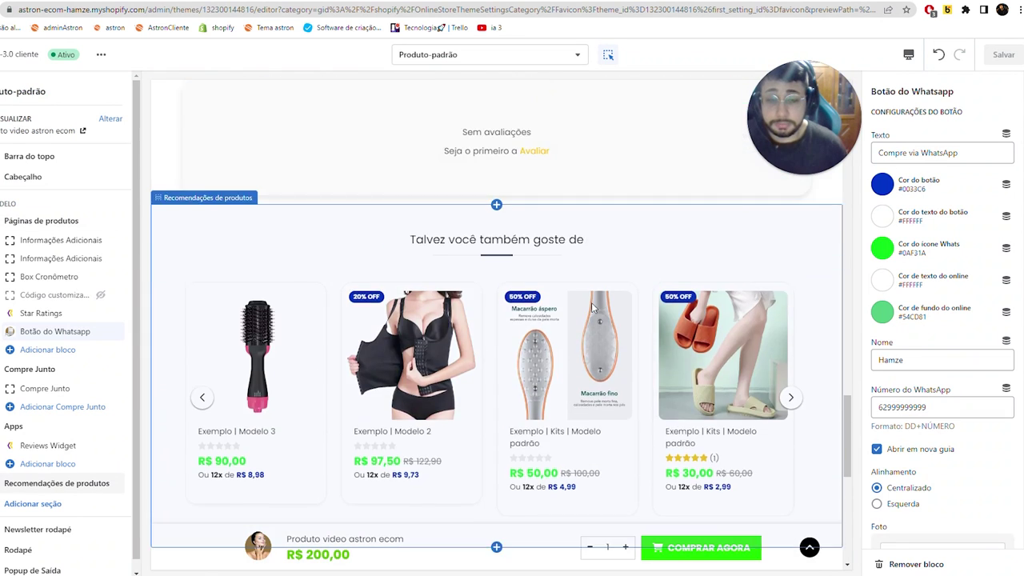
- Delete the Reviews Widget and Star Ratings blocks from the product page template
{"action": "left_click", "coordinate": [44, 446]}
{"action": "left_click", "coordinate": [904, 564]}
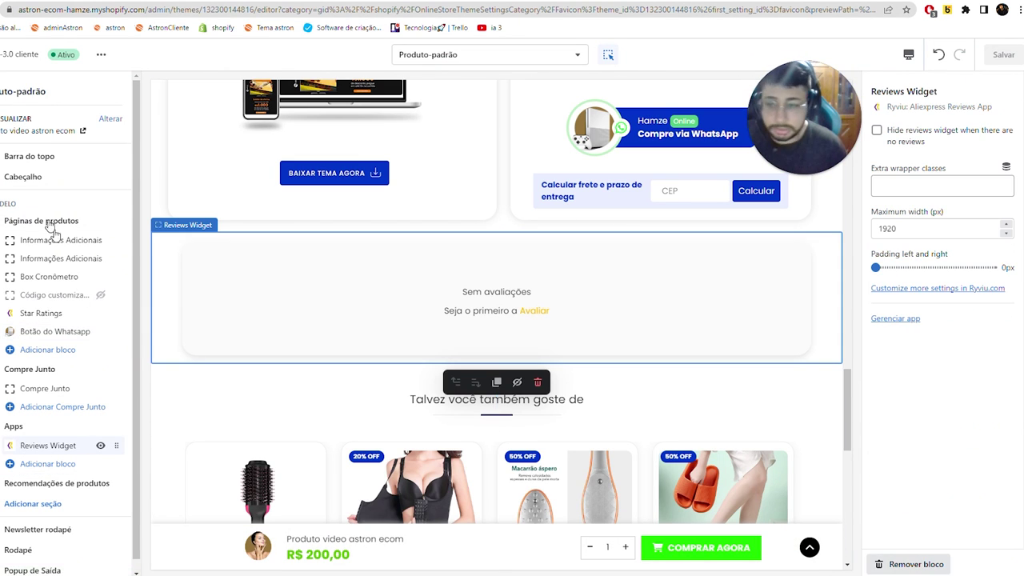
{"action": "left_click", "coordinate": [40, 313]}
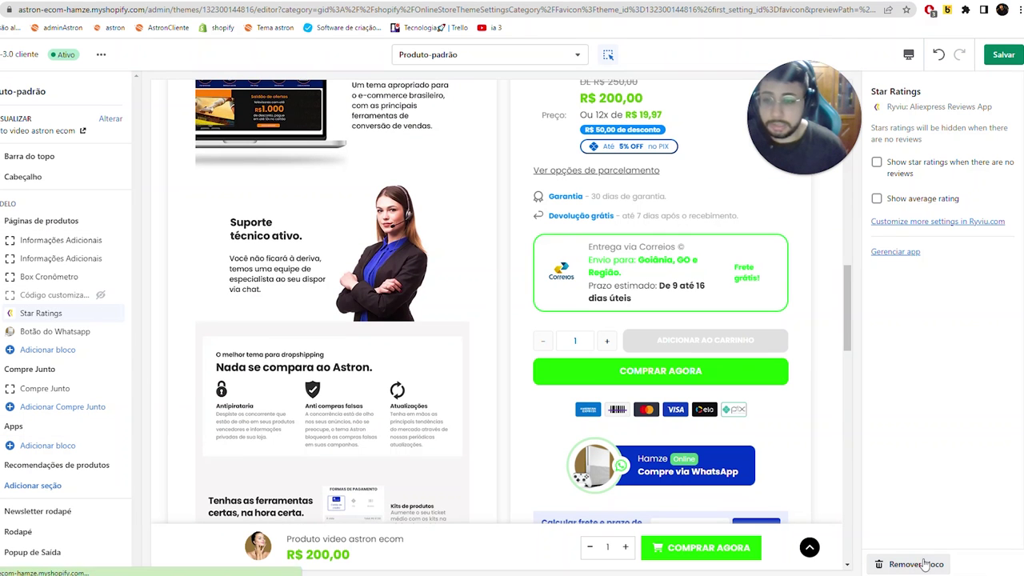
{"action": "left_click", "coordinate": [916, 564]}
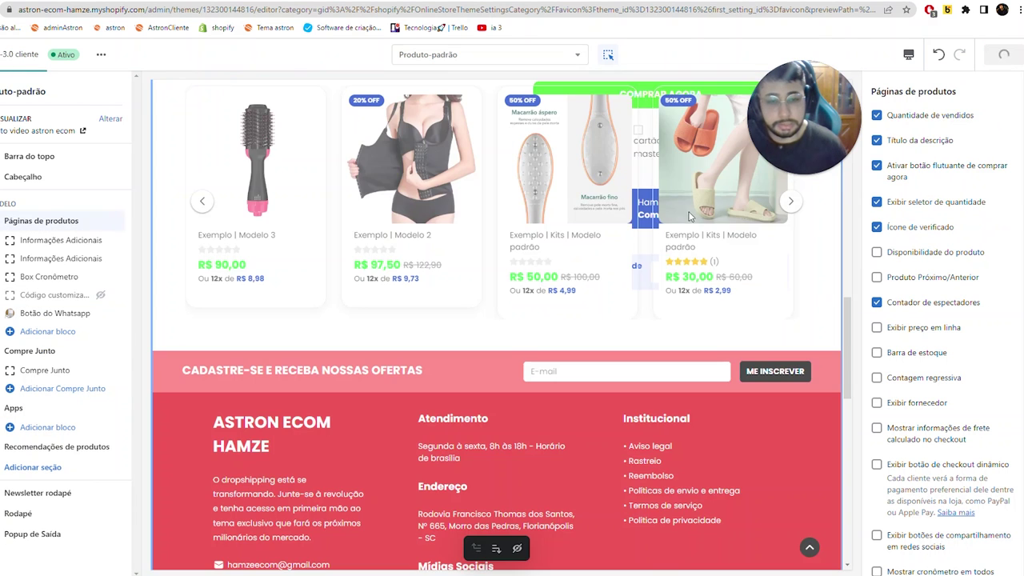
- Save the block removals with Ctrl+S
{"action": "key", "text": "ctrl+s"}
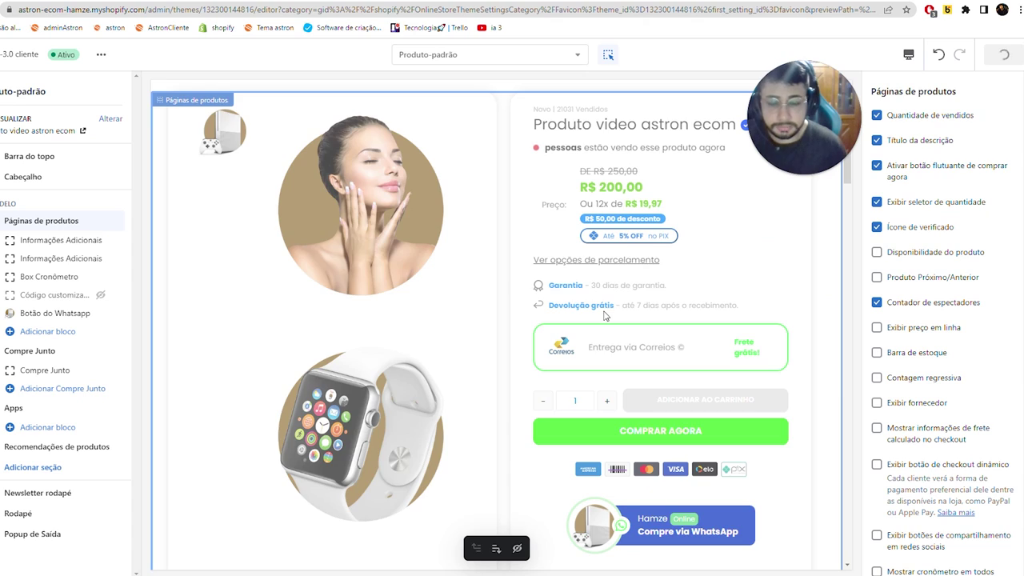
{"action": "scroll", "coordinate": [604, 316], "scroll_direction": "down", "scroll_amount": 15}
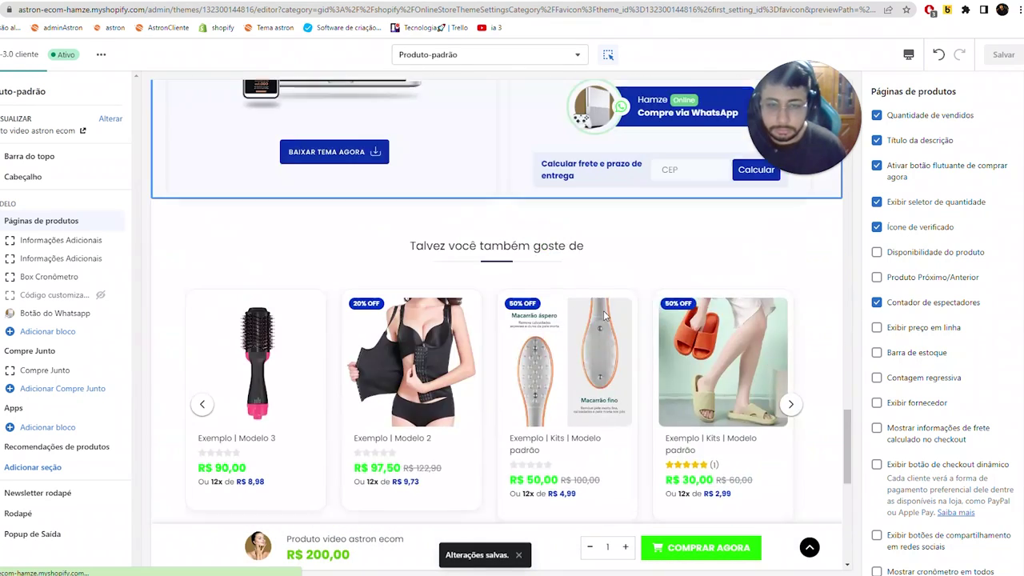
{"action": "scroll", "coordinate": [605, 315], "scroll_direction": "down", "scroll_amount": 5}
{"action": "mouse_move", "coordinate": [14, 409]}
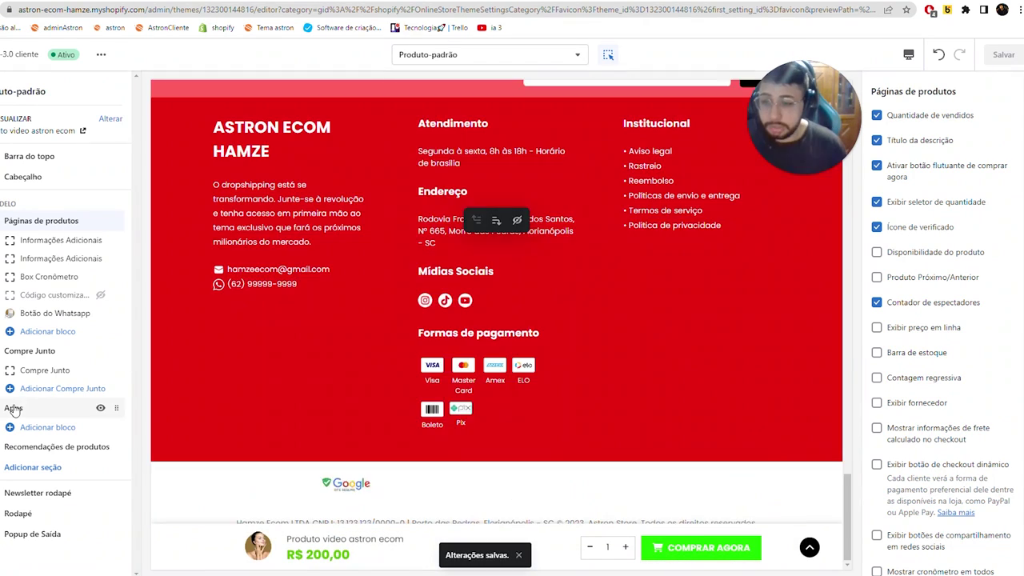
{"action": "scroll", "coordinate": [187, 388], "scroll_direction": "up", "scroll_amount": 8}
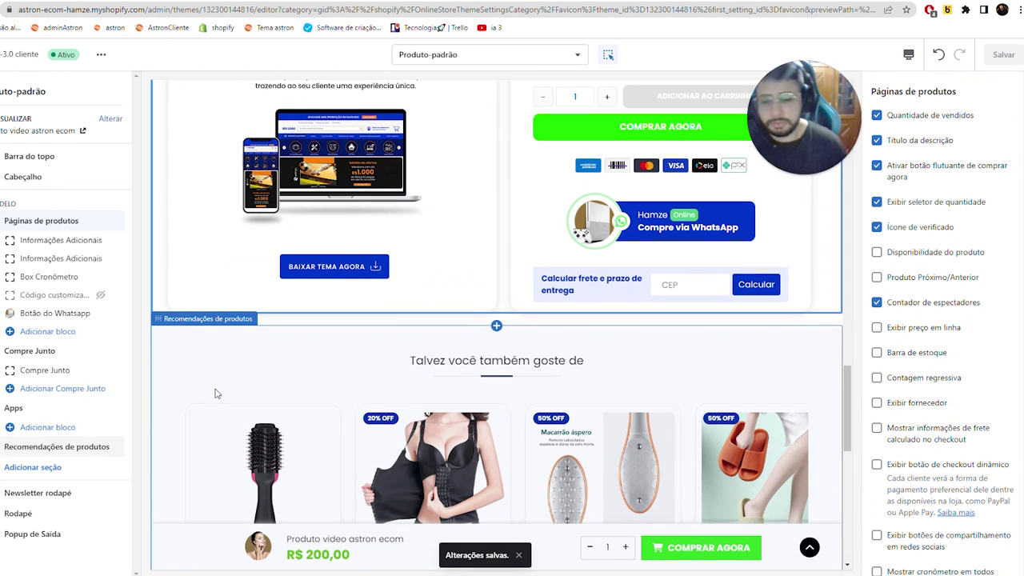
{"action": "scroll", "coordinate": [214, 393], "scroll_direction": "up", "scroll_amount": 3}
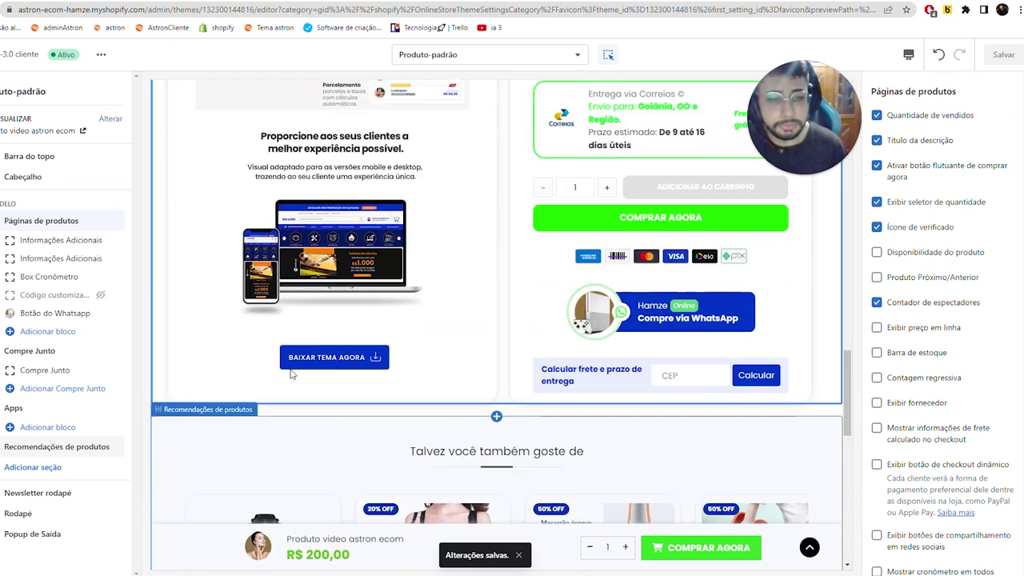
{"action": "scroll", "coordinate": [347, 331], "scroll_direction": "up", "scroll_amount": 3}
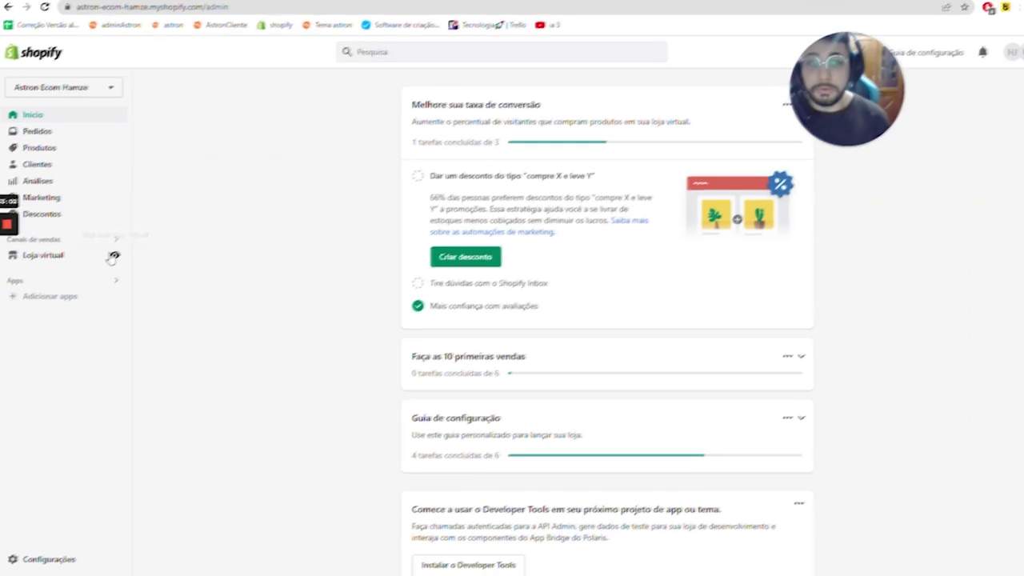
- Search the Shopify App Store for 'ryviu' from Adicionar apps
{"action": "left_click", "coordinate": [55, 303]}
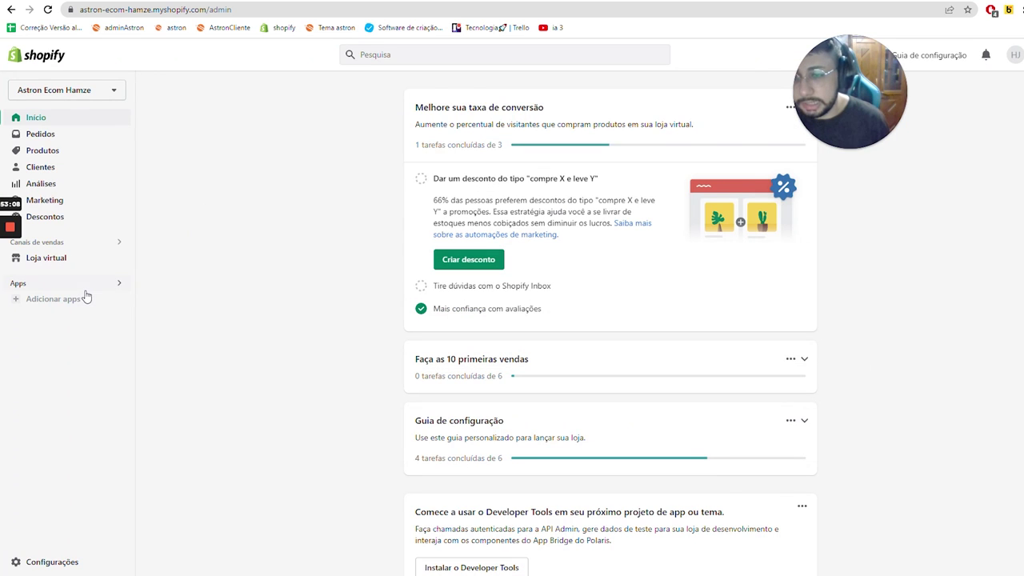
{"action": "left_click", "coordinate": [85, 297]}
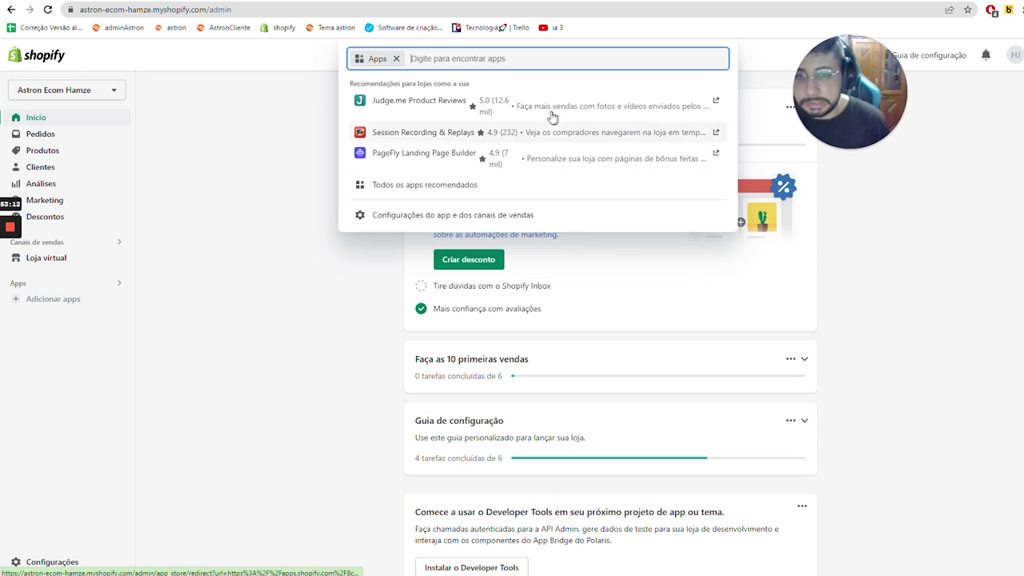
{"action": "type", "text": "ryvi"}
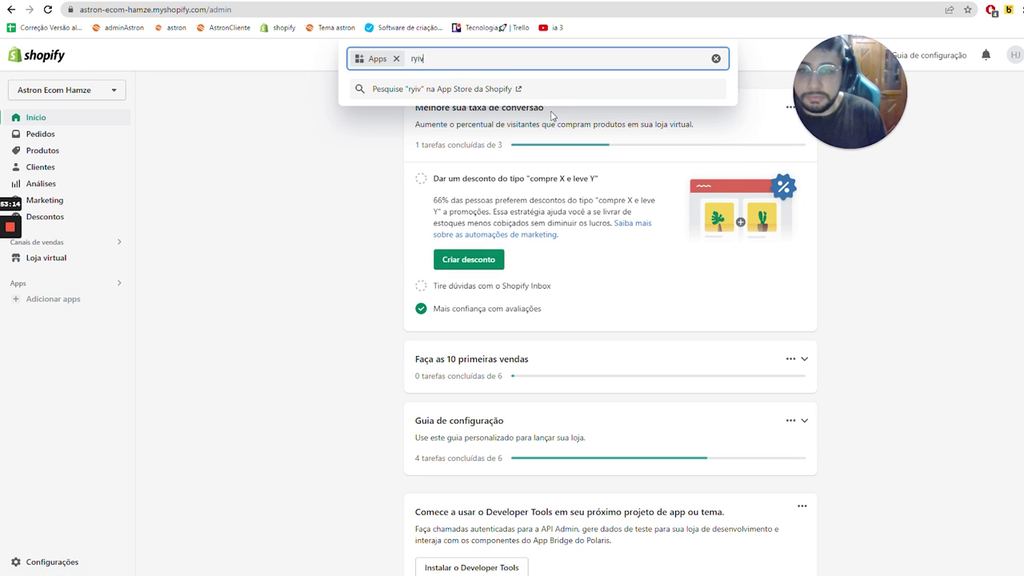
{"action": "type", "text": "u"}
{"action": "key", "text": "Return"}
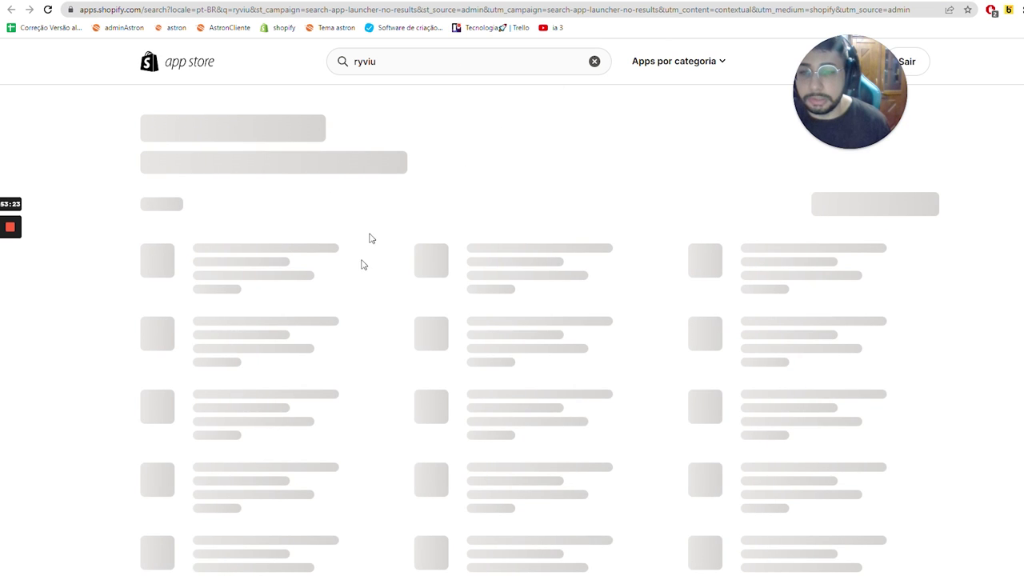
- Install the Ryviu reviews app from its App Store listing
{"action": "left_click", "coordinate": [282, 221]}
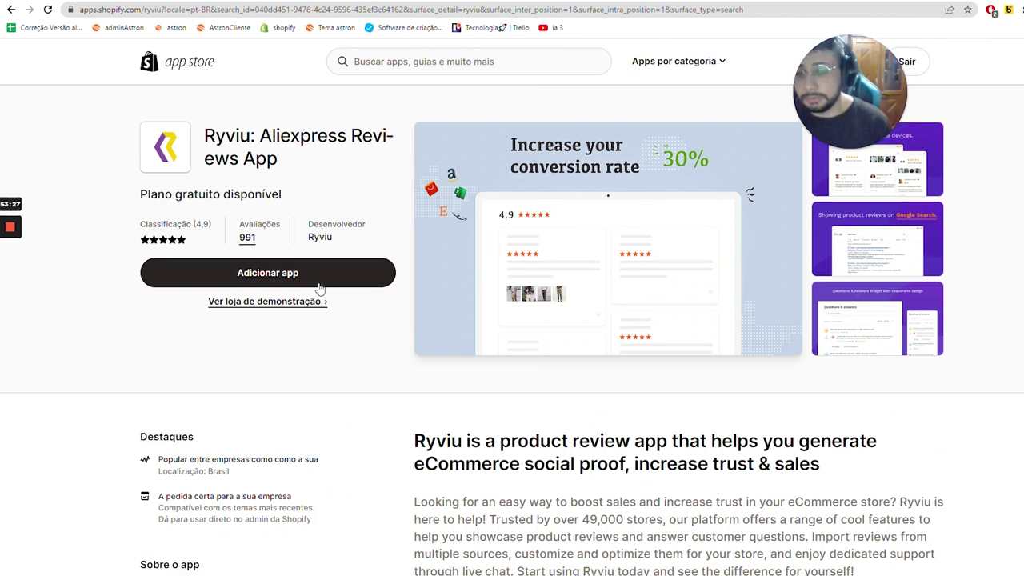
{"action": "left_click", "coordinate": [323, 278]}
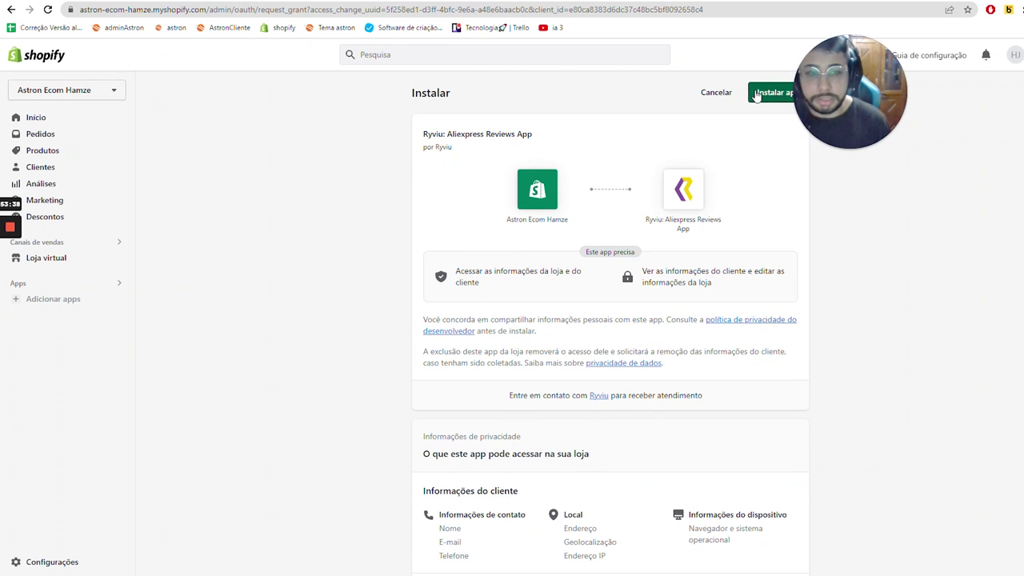
{"action": "left_click", "coordinate": [760, 92]}
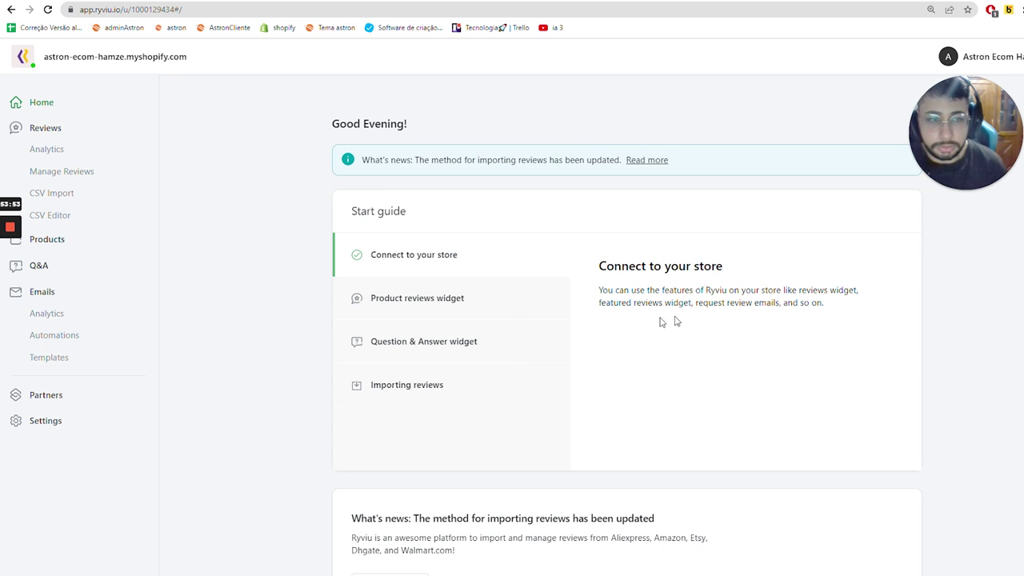
- Open Ryviu's Settings > Customers Reviews > Customize editor for the reviews widget
{"action": "left_click", "coordinate": [96, 429]}
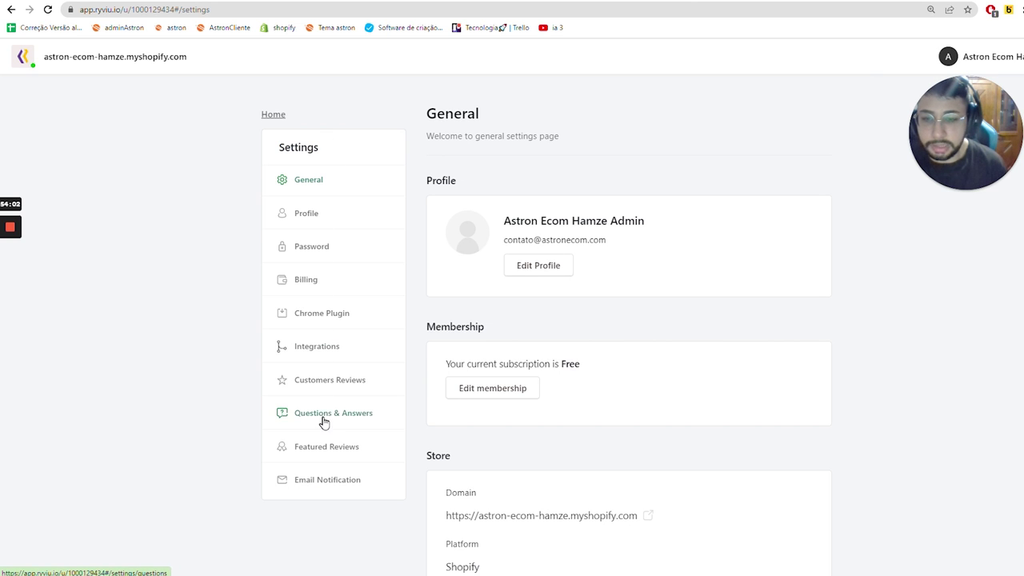
{"action": "scroll", "coordinate": [446, 349], "scroll_direction": "down", "scroll_amount": 2}
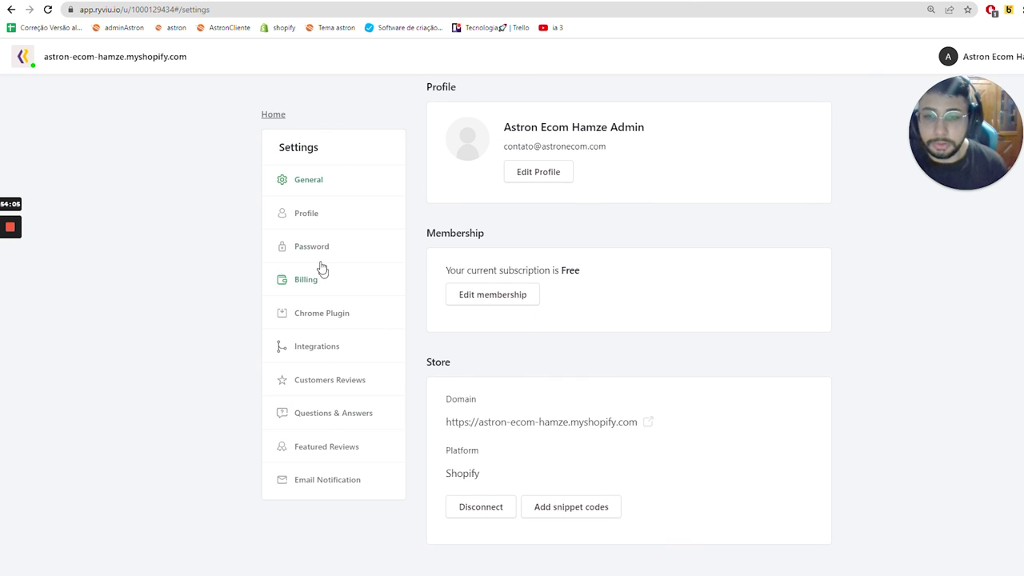
{"action": "left_click", "coordinate": [338, 379]}
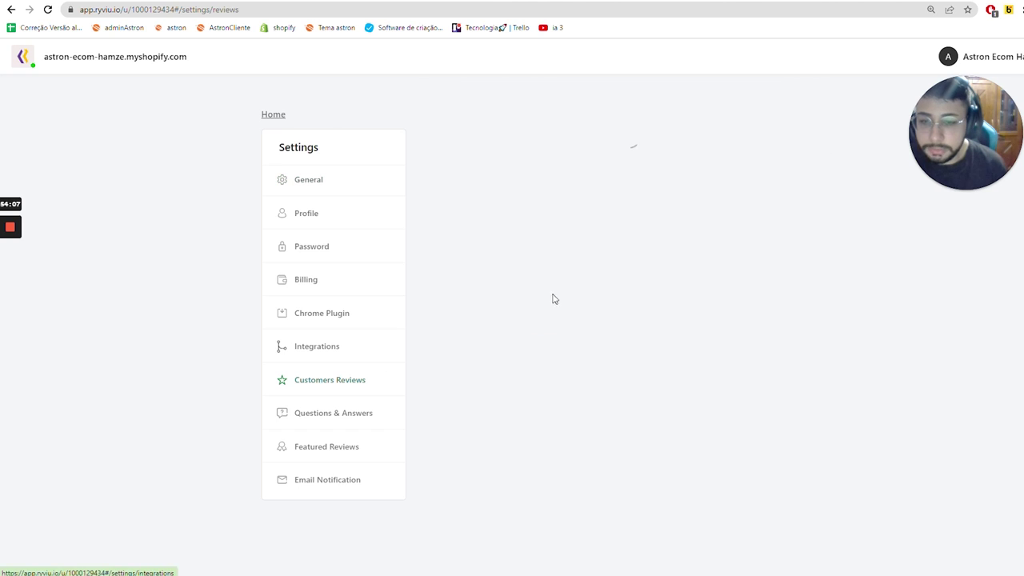
{"action": "left_click", "coordinate": [785, 126]}
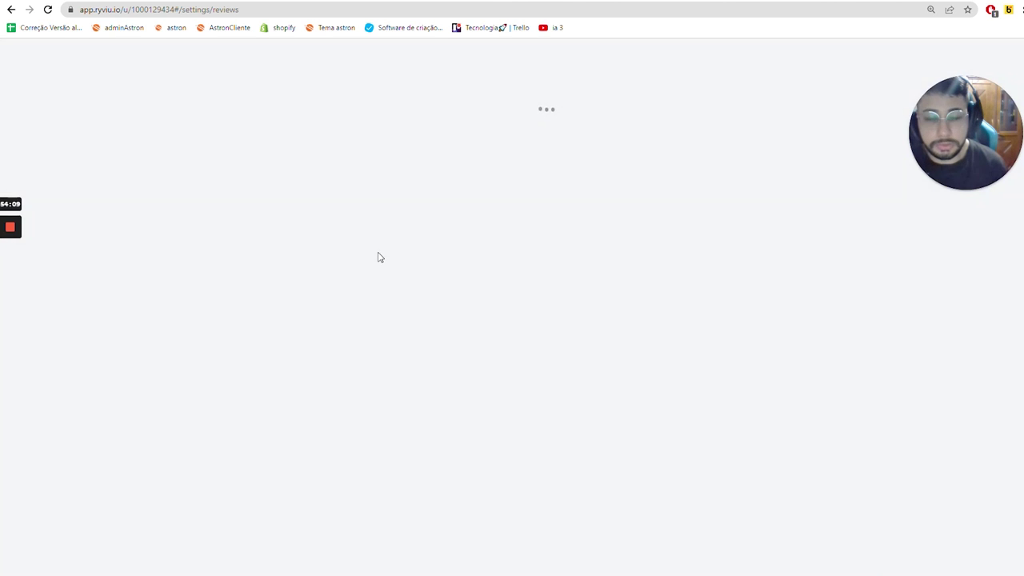
{"action": "scroll", "coordinate": [142, 398], "scroll_direction": "down", "scroll_amount": 4}
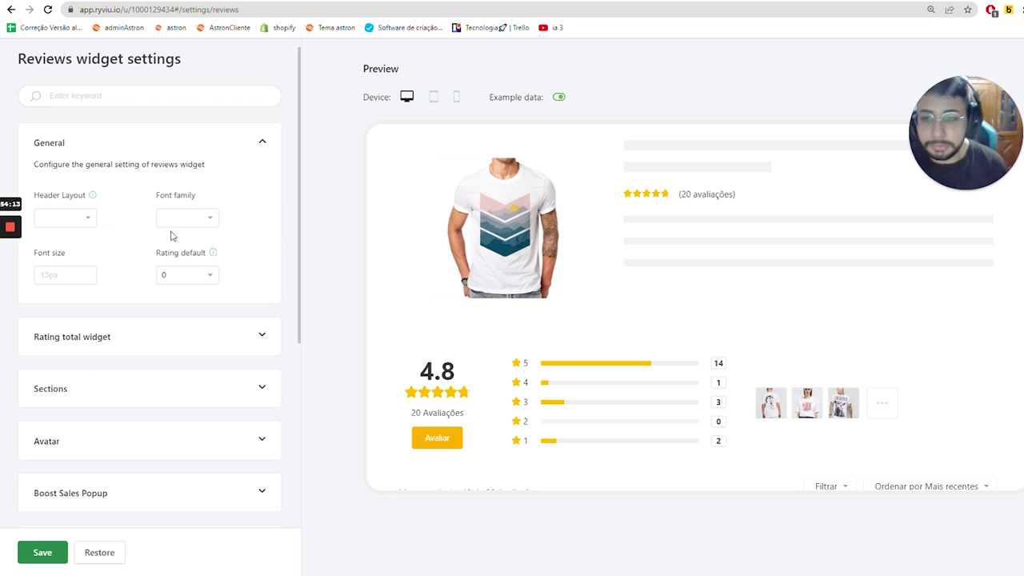
- Expand the rating total, review sections and avatar colour option groups
{"action": "left_click", "coordinate": [164, 338]}
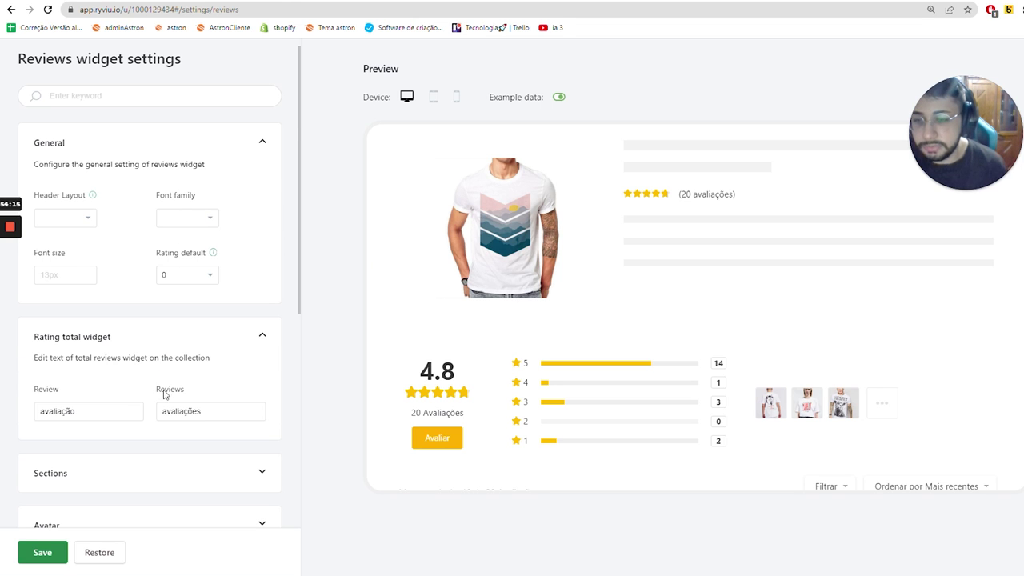
{"action": "scroll", "coordinate": [168, 360], "scroll_direction": "down", "scroll_amount": 2}
{"action": "left_click", "coordinate": [172, 324]}
{"action": "scroll", "coordinate": [169, 368], "scroll_direction": "down", "scroll_amount": 5}
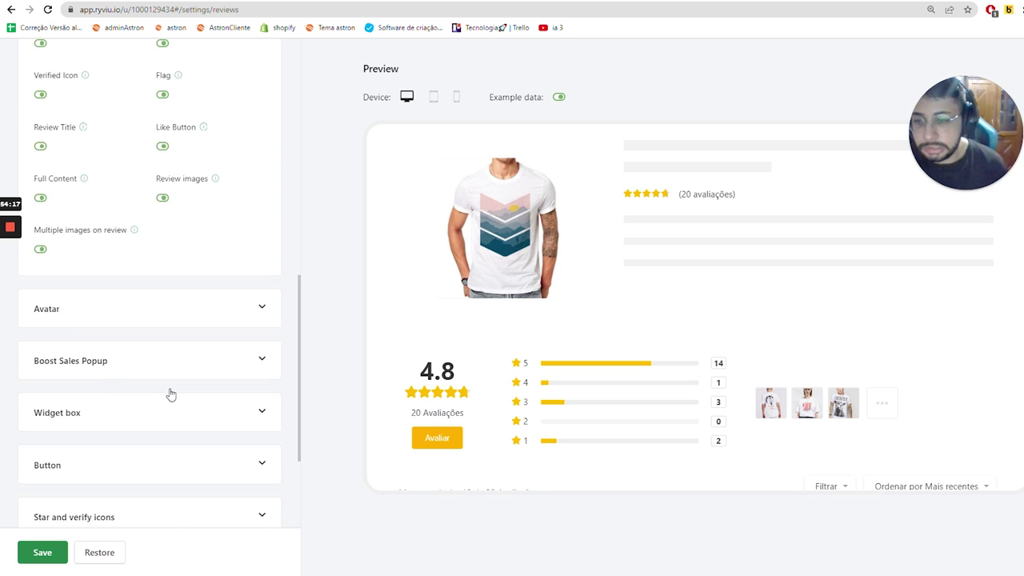
{"action": "left_click", "coordinate": [185, 308]}
{"action": "scroll", "coordinate": [222, 420], "scroll_direction": "down", "scroll_amount": 3}
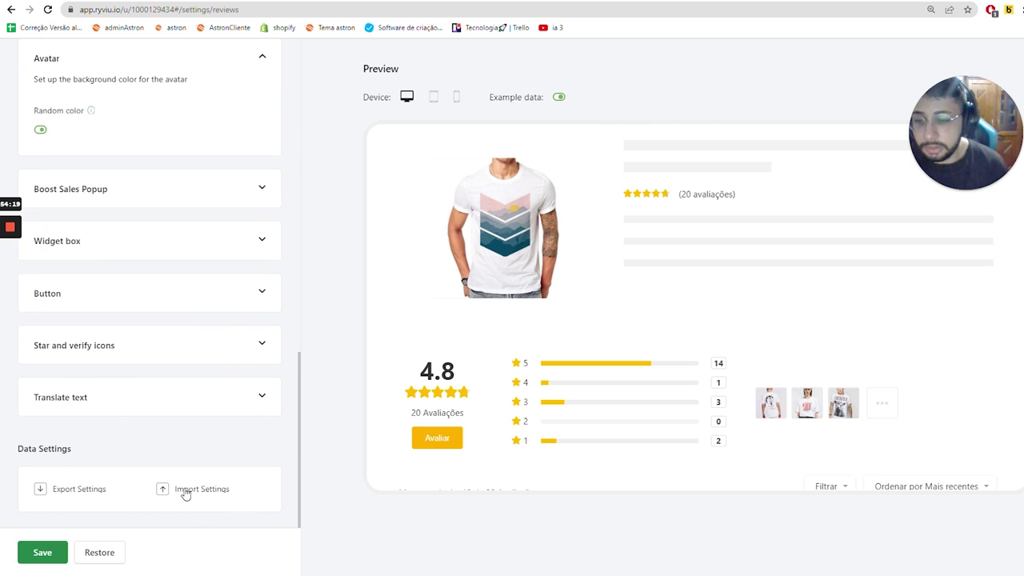
- Import the saved widget settings JSON, save it, and return to Shopify's Loja virtual themes
{"action": "left_click", "coordinate": [184, 492]}
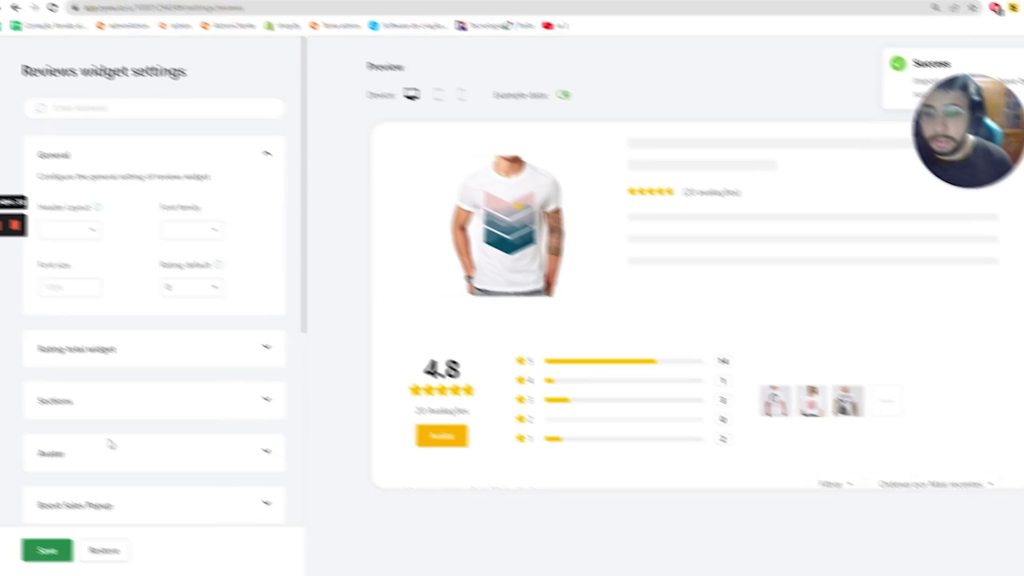
{"action": "scroll", "coordinate": [160, 510], "scroll_direction": "down", "scroll_amount": 4}
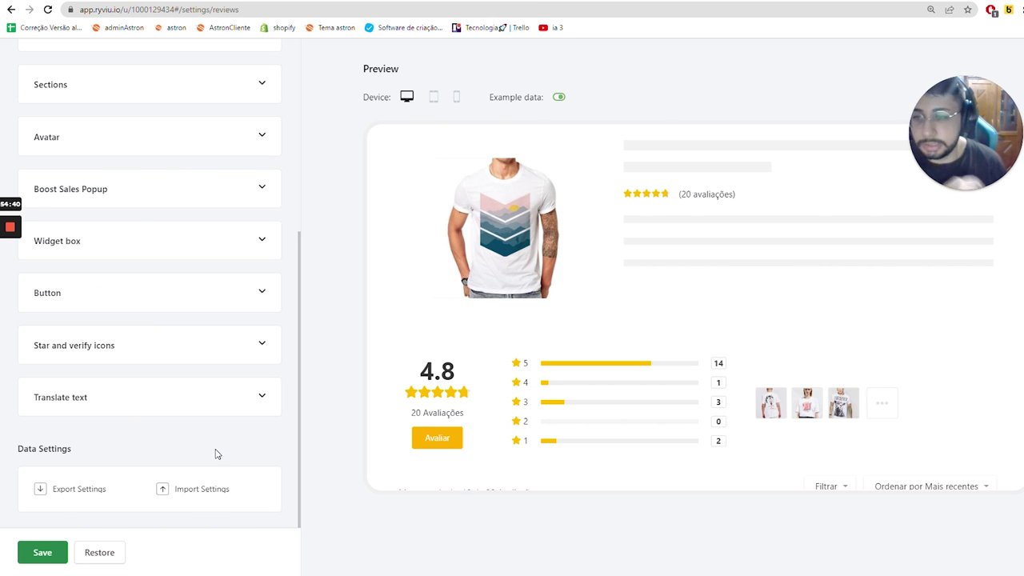
{"action": "scroll", "coordinate": [589, 480], "scroll_direction": "down", "scroll_amount": 7}
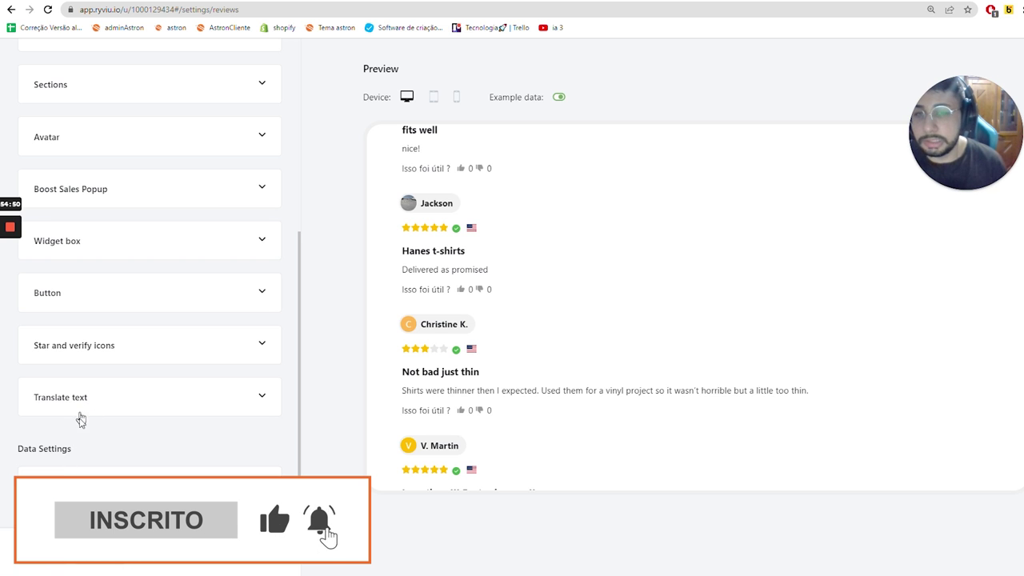
{"action": "left_click", "coordinate": [43, 552]}
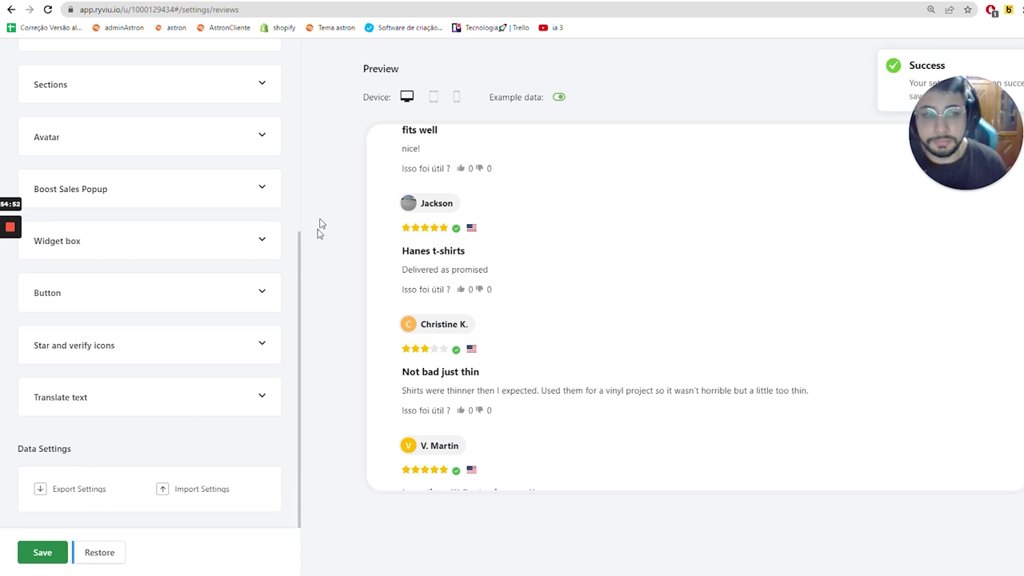
{"action": "key", "text": "ctrl+w"}
{"action": "left_click", "coordinate": [71, 266]}
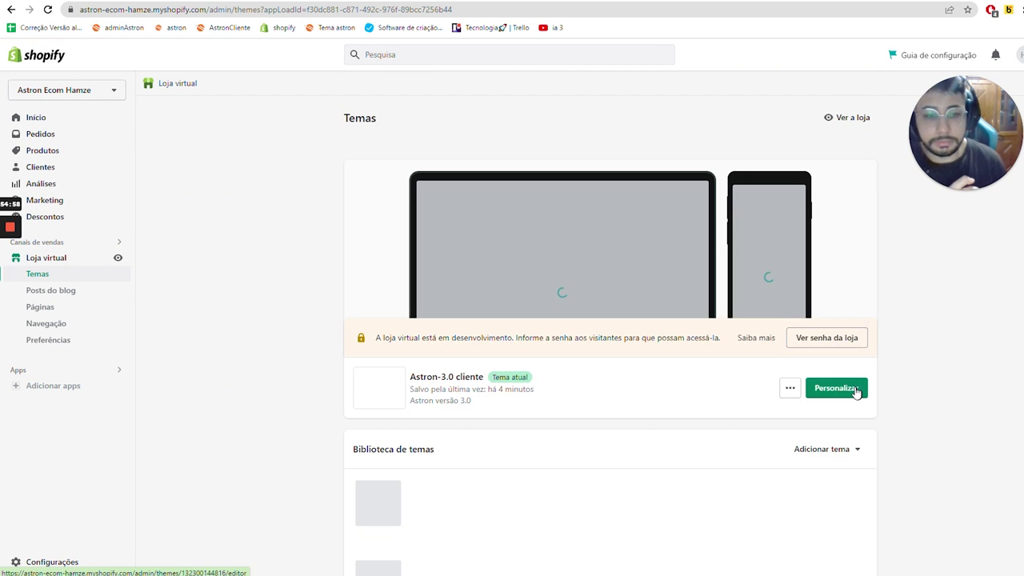
- Customise the Astron theme, choose Produtos, and pick a product from the Mais vendidos preview
{"action": "left_click", "coordinate": [855, 391]}
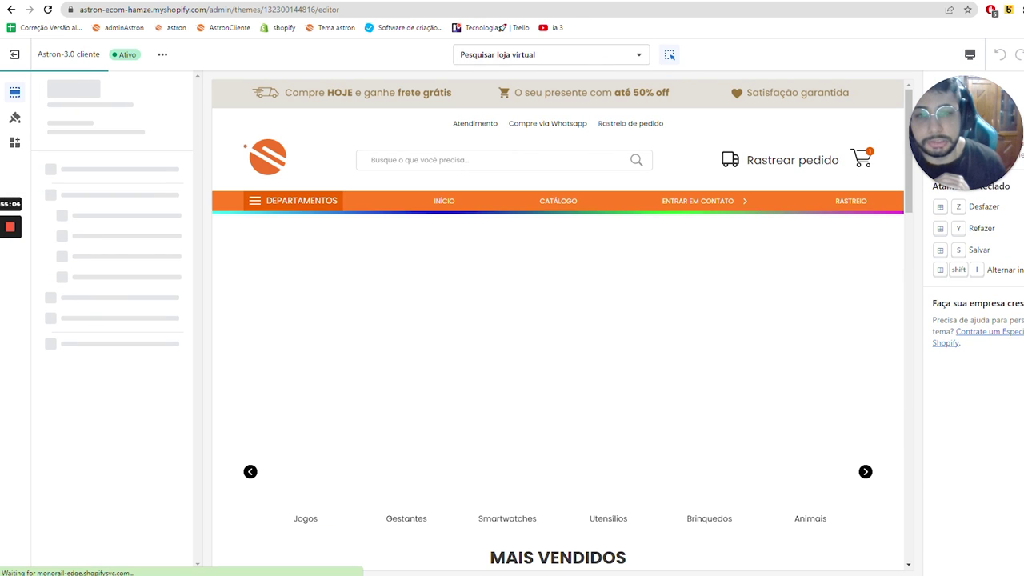
{"action": "left_click", "coordinate": [574, 58]}
{"action": "left_click", "coordinate": [515, 138]}
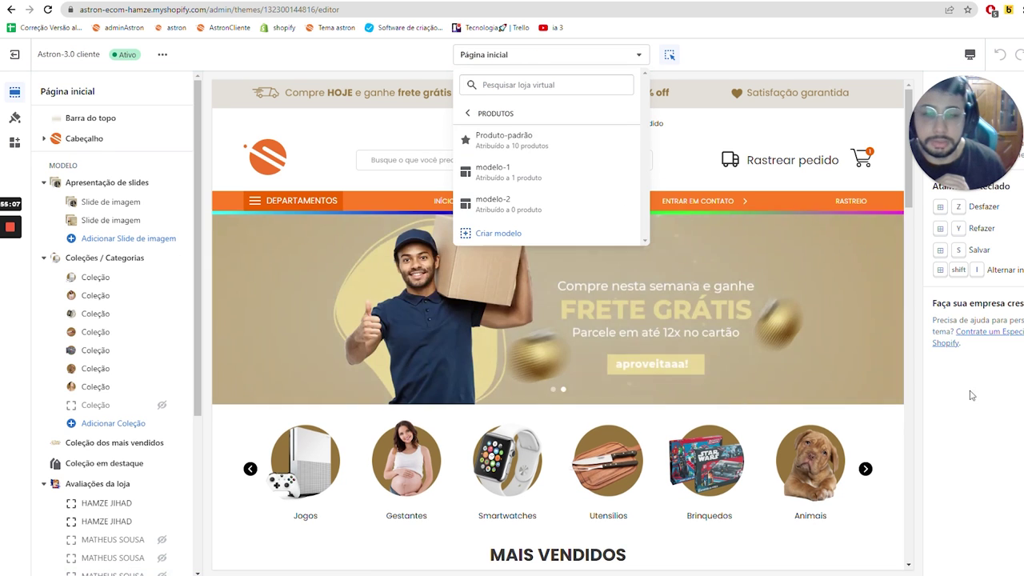
{"action": "left_click", "coordinate": [571, 417]}
{"action": "scroll", "coordinate": [570, 417], "scroll_direction": "down", "scroll_amount": 6}
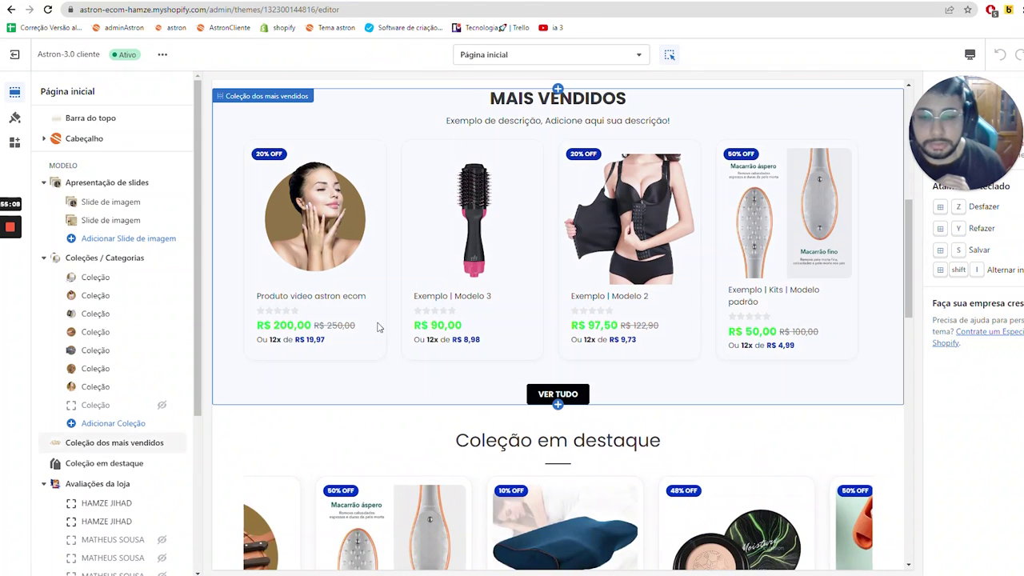
{"action": "left_click", "coordinate": [318, 215]}
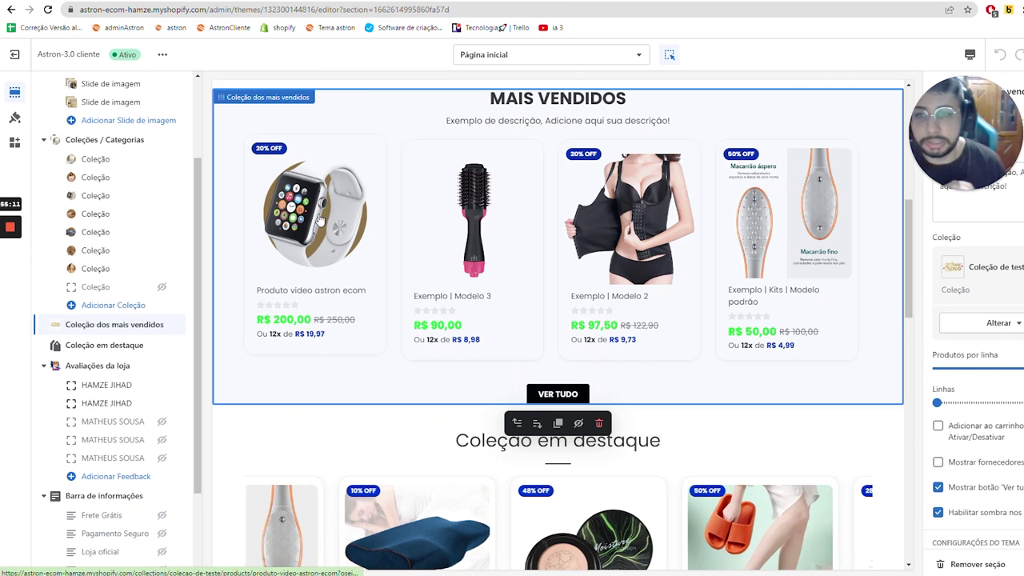
{"action": "left_click", "coordinate": [318, 215]}
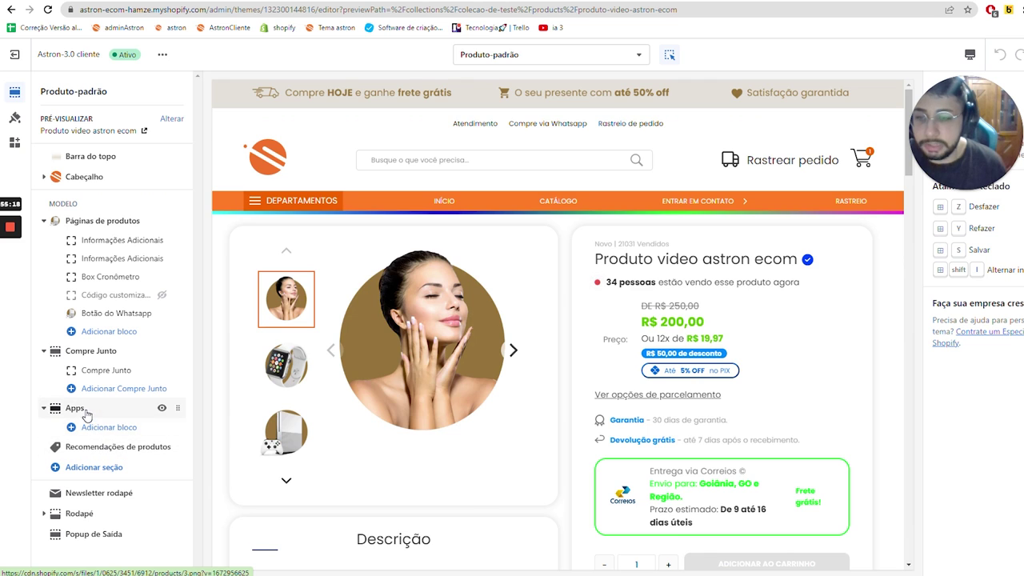
- Add Ryviu's Reviews Widget and Star Ratings blocks, moving Star Ratings to the section's top
{"action": "left_click", "coordinate": [104, 428]}
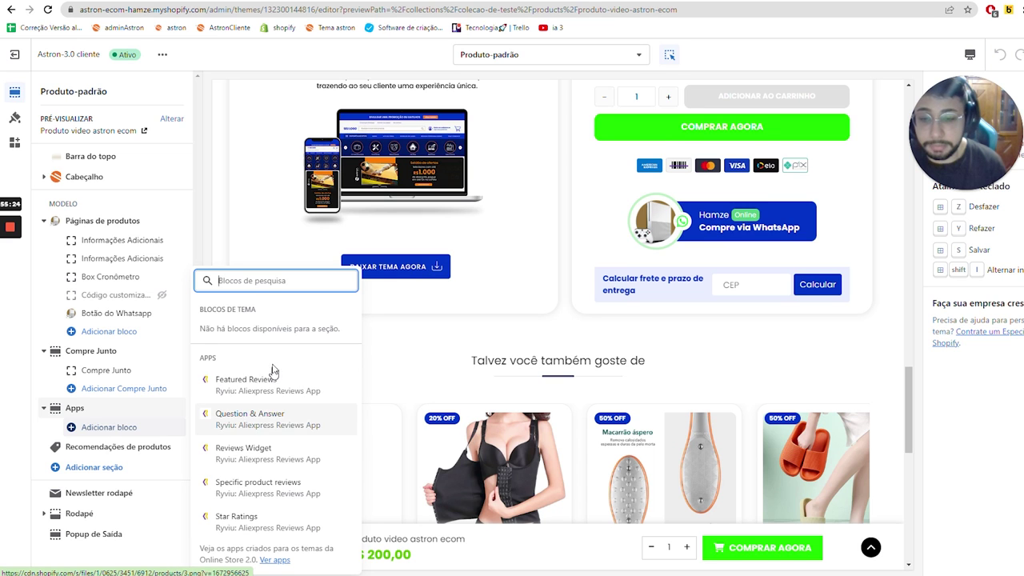
{"action": "left_click", "coordinate": [243, 449]}
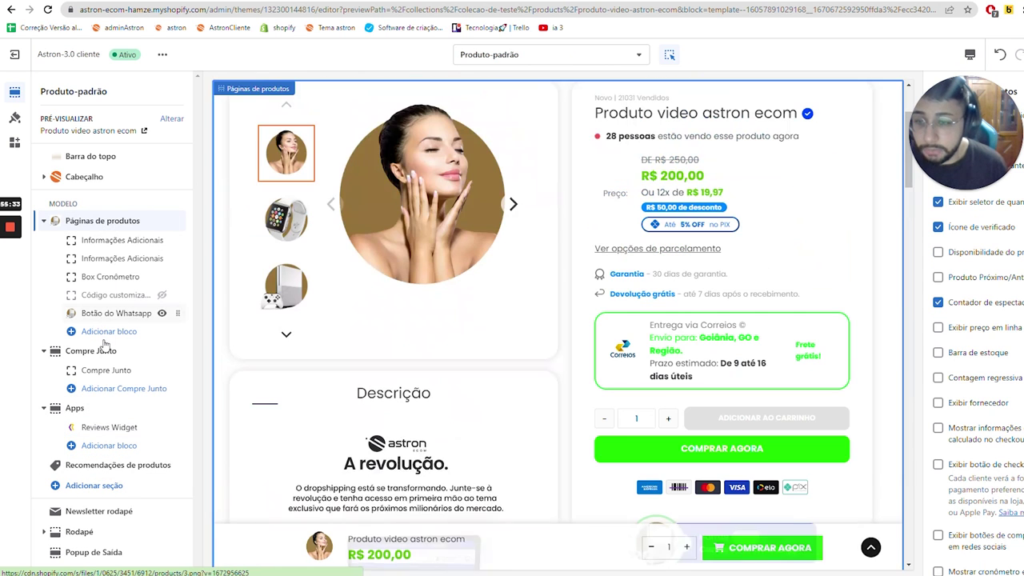
{"action": "left_click", "coordinate": [138, 331]}
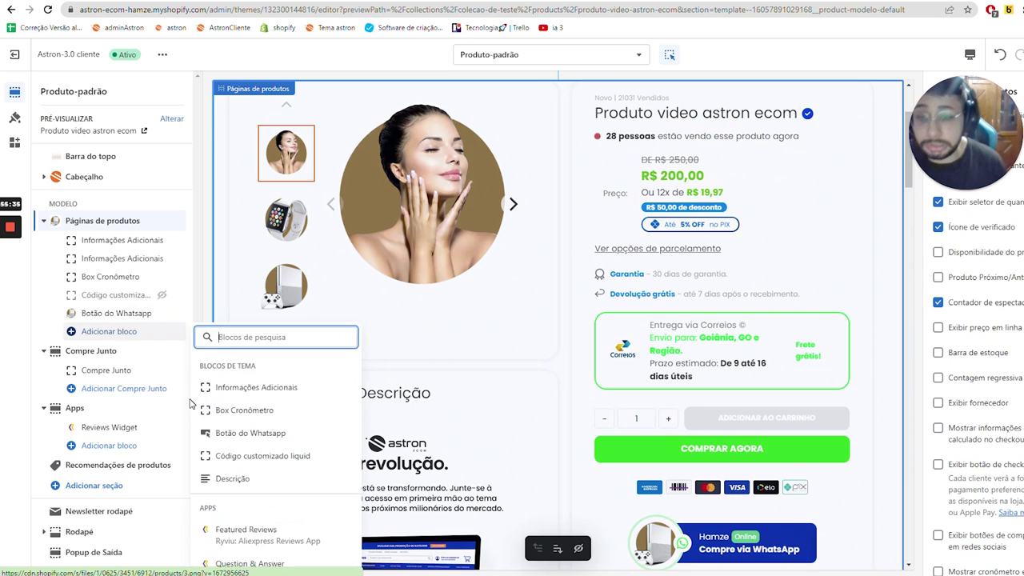
{"action": "left_click", "coordinate": [268, 522]}
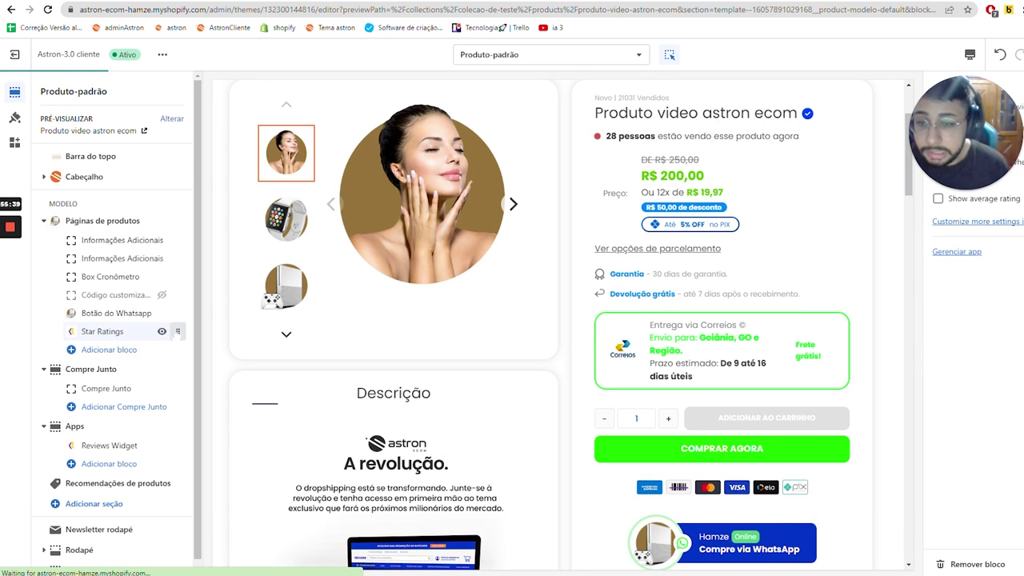
{"action": "left_click_drag", "start_coordinate": [178, 332], "coordinate": [173, 238]}
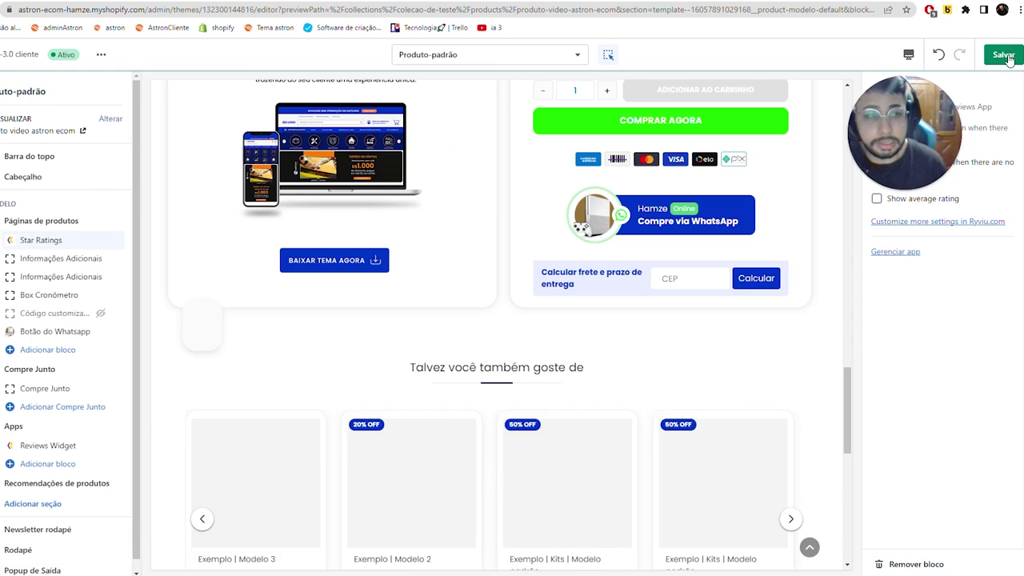
- Save the theme, then show stars without reviews and display the average rating
{"action": "left_click", "coordinate": [1005, 55]}
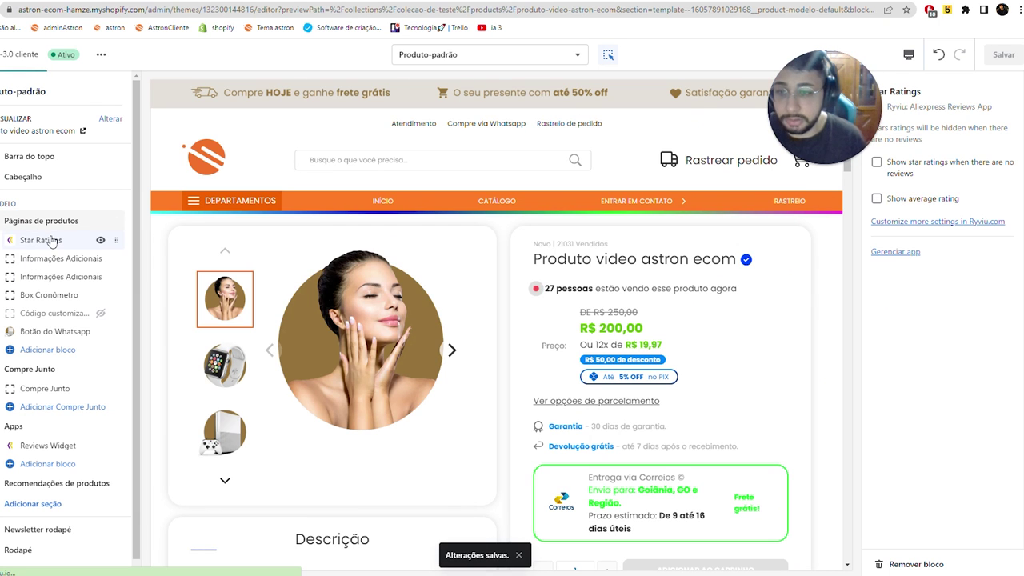
{"action": "left_click", "coordinate": [883, 164]}
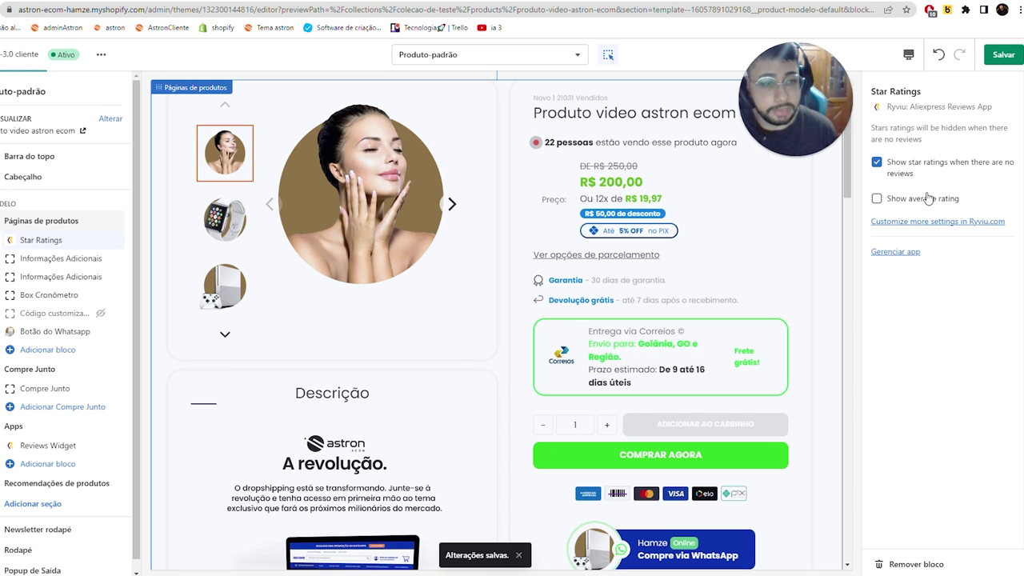
{"action": "left_click", "coordinate": [877, 200]}
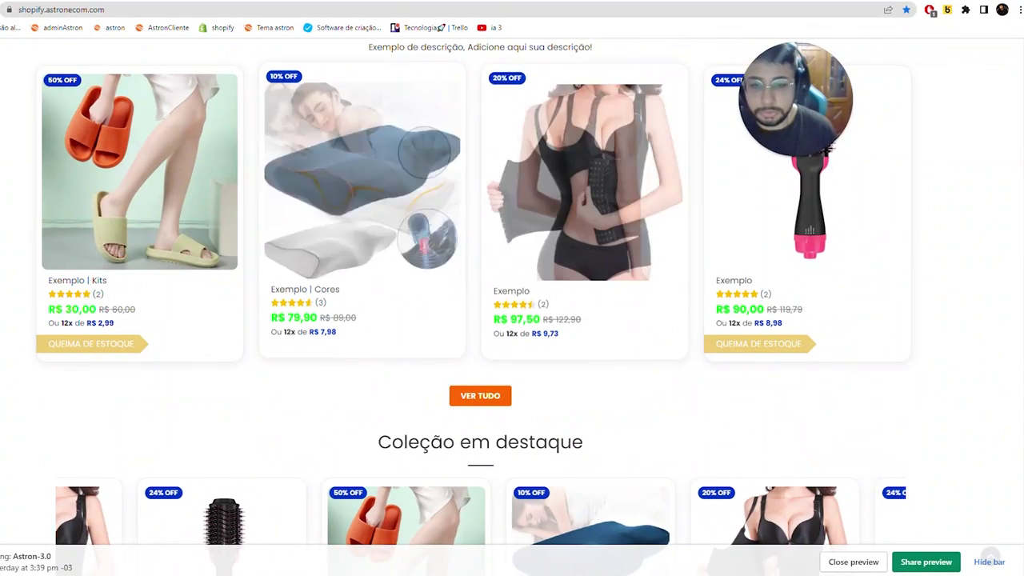
- Scroll the storefront preview to the Coleção em destaque carousel showing star ratings
{"action": "scroll", "coordinate": [446, 327], "scroll_direction": "down", "scroll_amount": 4}
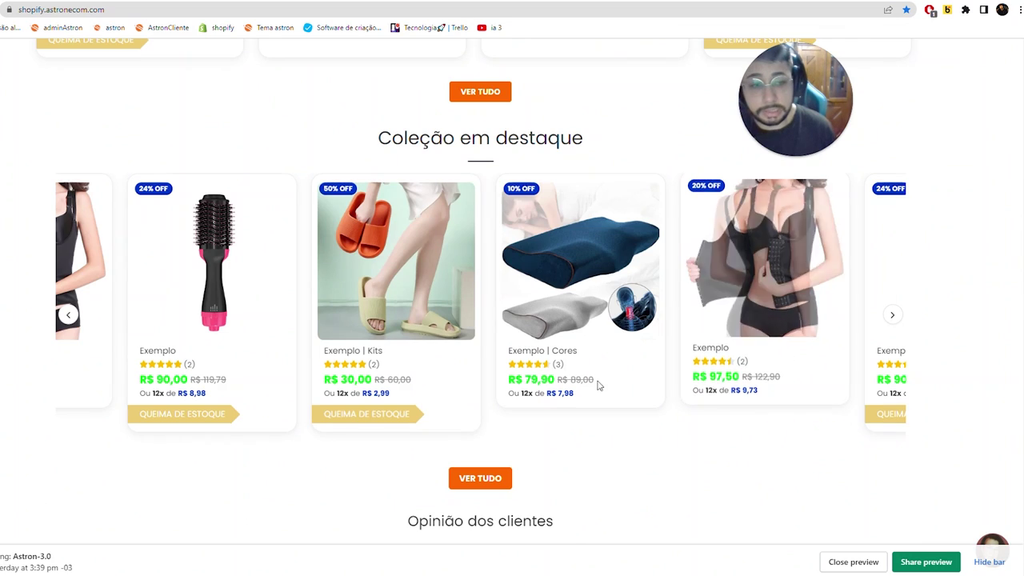
{"action": "scroll", "coordinate": [496, 356], "scroll_direction": "down", "scroll_amount": 4}
{"action": "scroll", "coordinate": [393, 328], "scroll_direction": "up", "scroll_amount": 4}
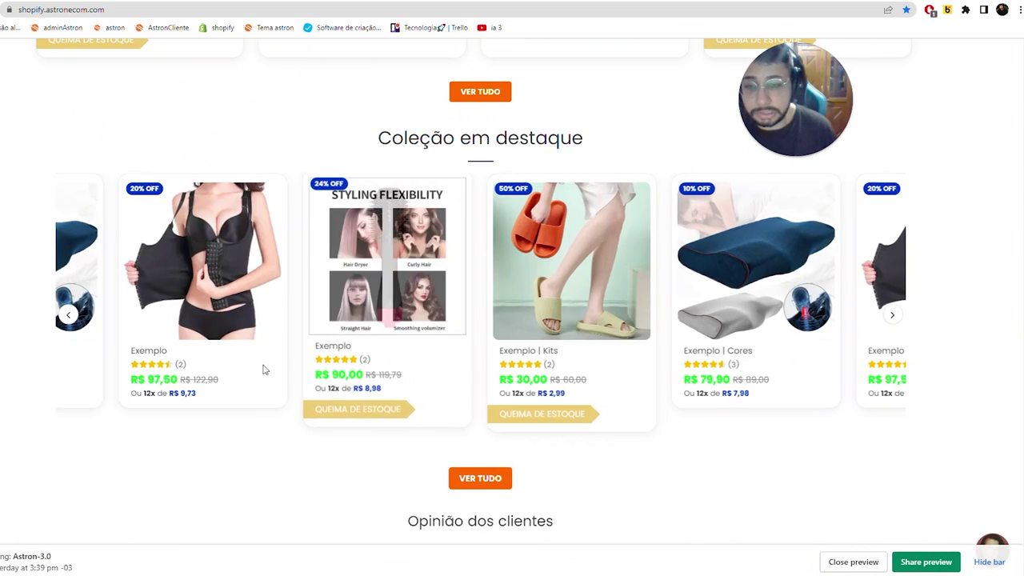